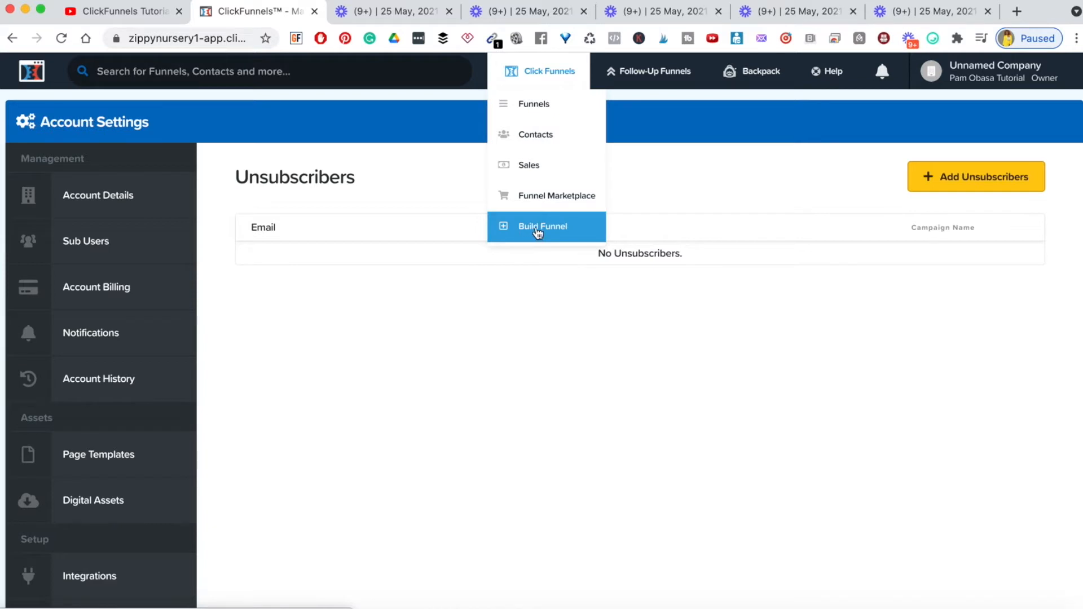
Start building a new funnel and review the goals offered in the first stage
{"action": "left_click", "coordinate": [537, 229]}
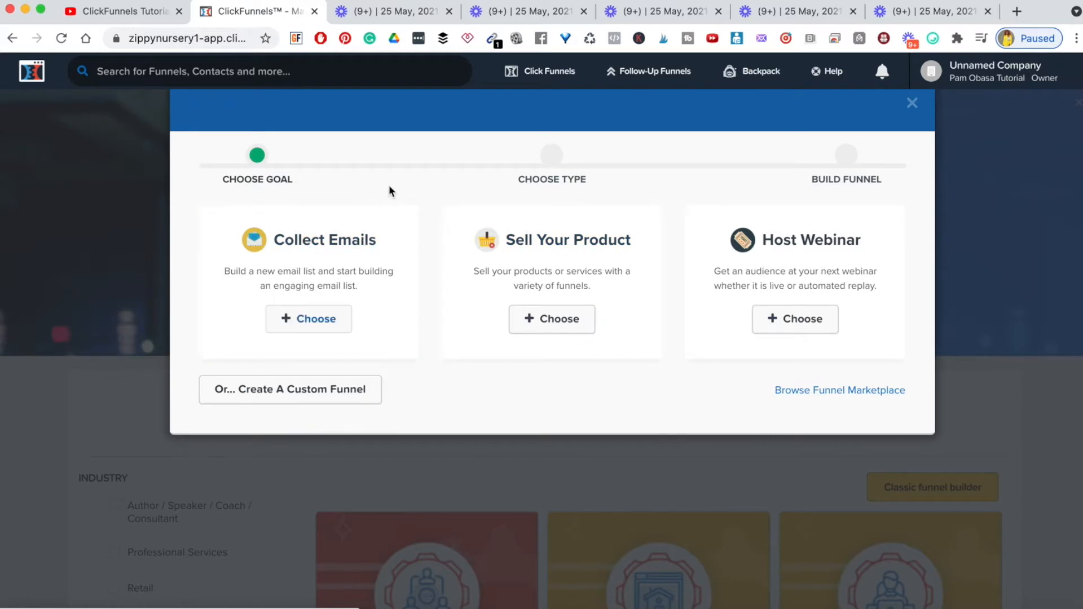
{"action": "triple_click", "coordinate": [253, 180]}
{"action": "left_click", "coordinate": [257, 186]}
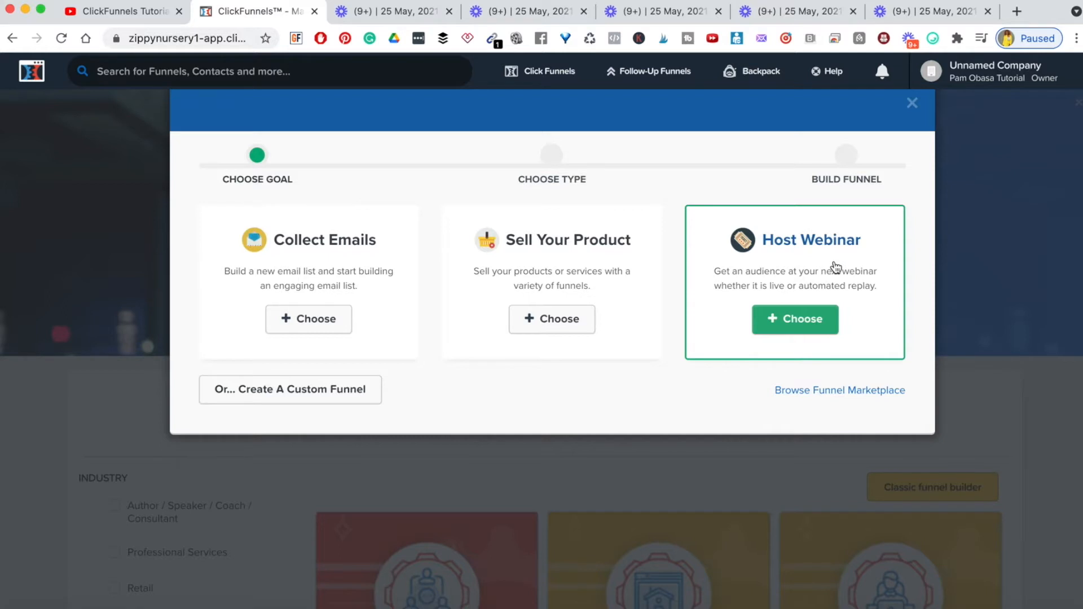
{"action": "left_click", "coordinate": [777, 323]}
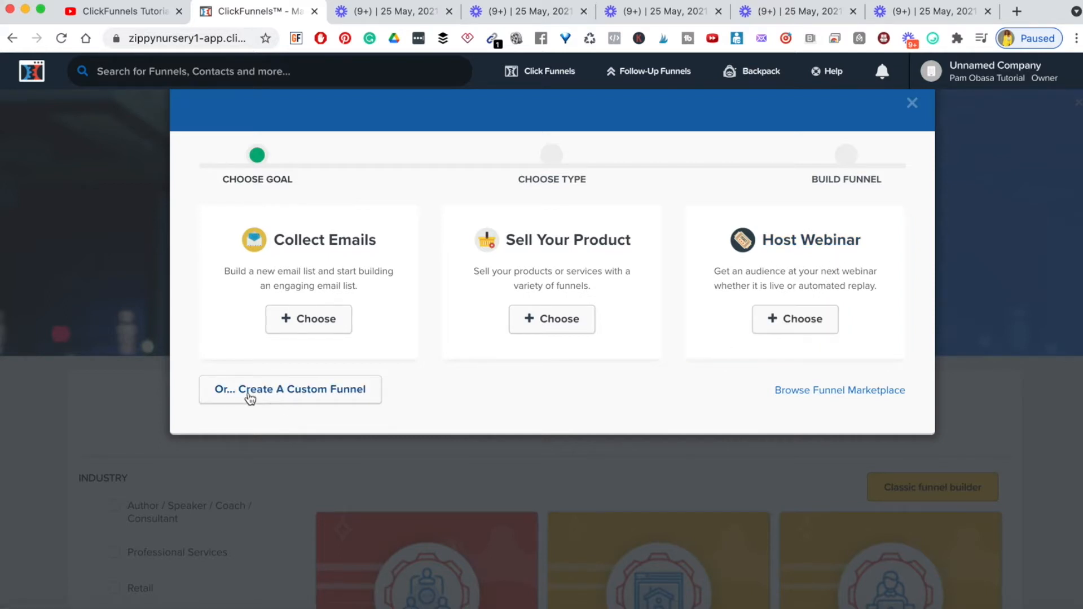
View the custom funnel setup form, return to the goal choices and close the funnel builder dialog
{"action": "left_click", "coordinate": [281, 395]}
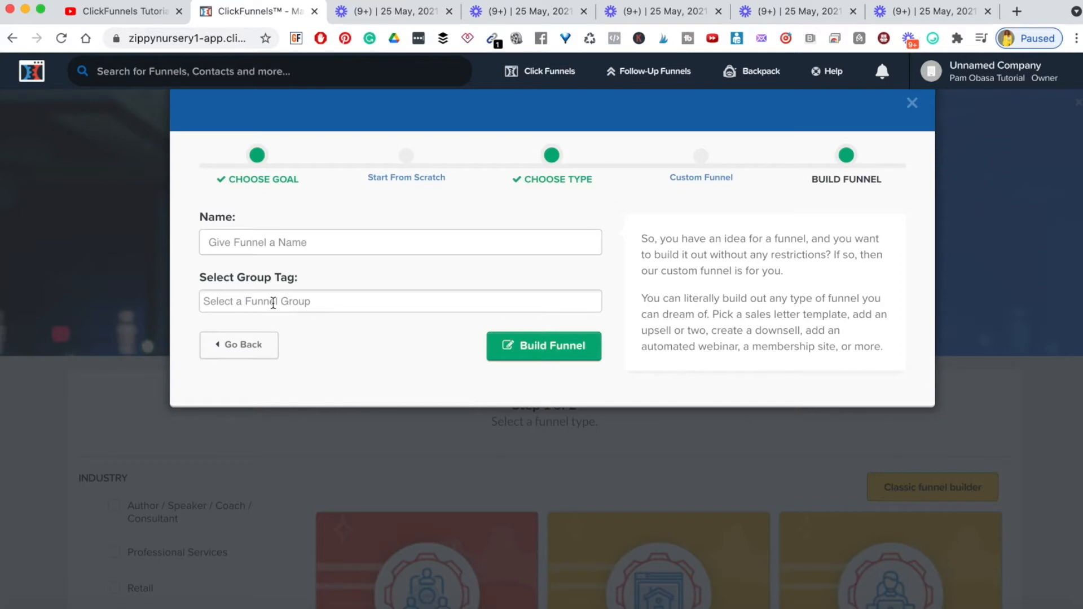
{"action": "left_click", "coordinate": [227, 356]}
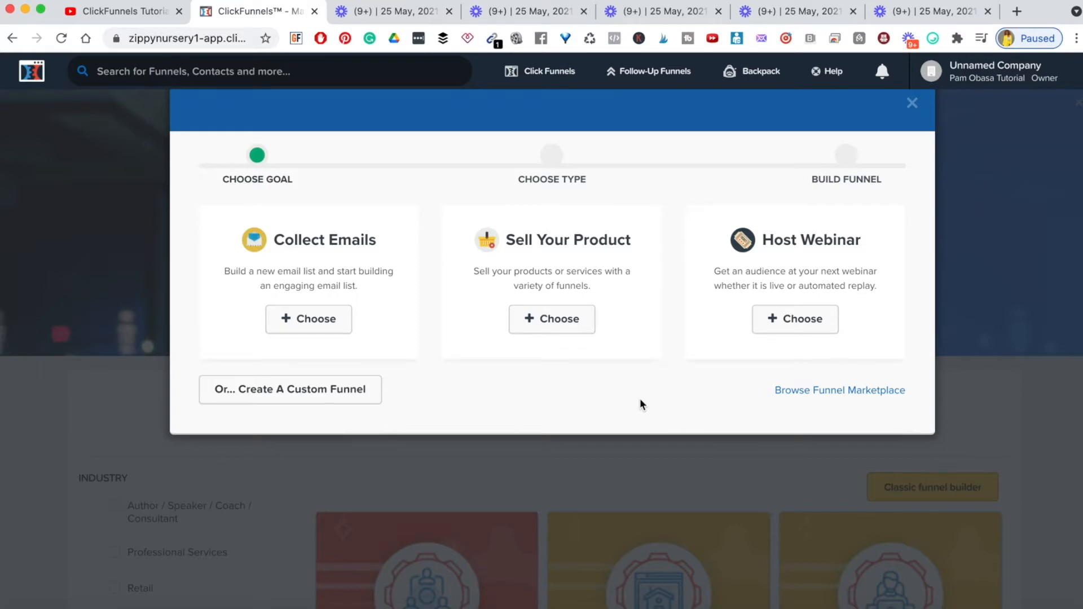
{"action": "left_click", "coordinate": [911, 106]}
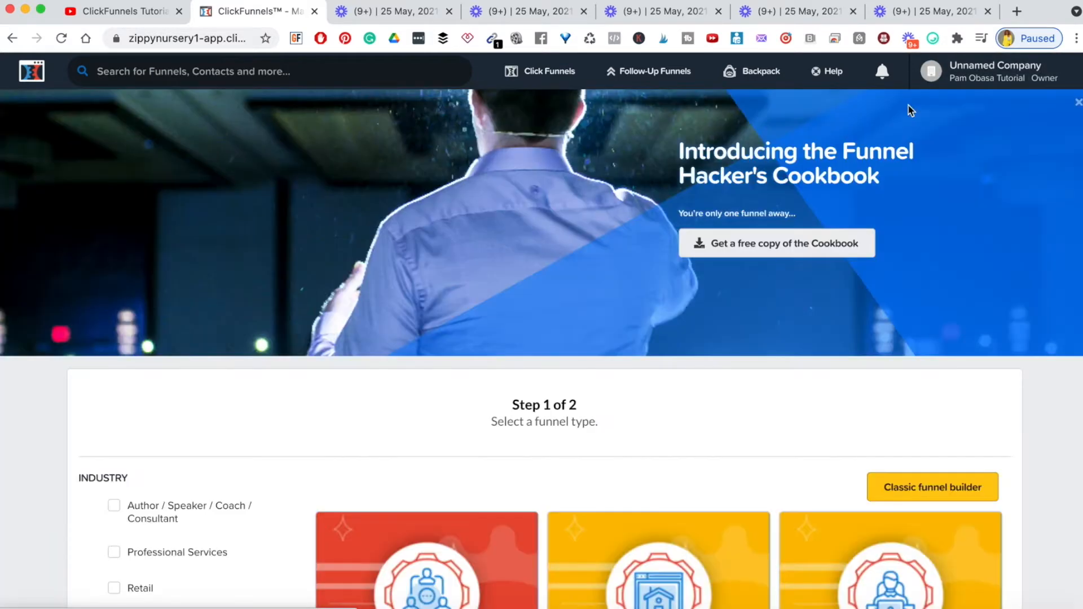
Filter the funnel types by the Author / Speaker / Coach / Consultant industry and by B2B, clearing each filter after viewing
{"action": "scroll", "coordinate": [658, 518], "scroll_direction": "down", "scroll_amount": 4}
{"action": "scroll", "coordinate": [658, 516], "scroll_direction": "down", "scroll_amount": 2}
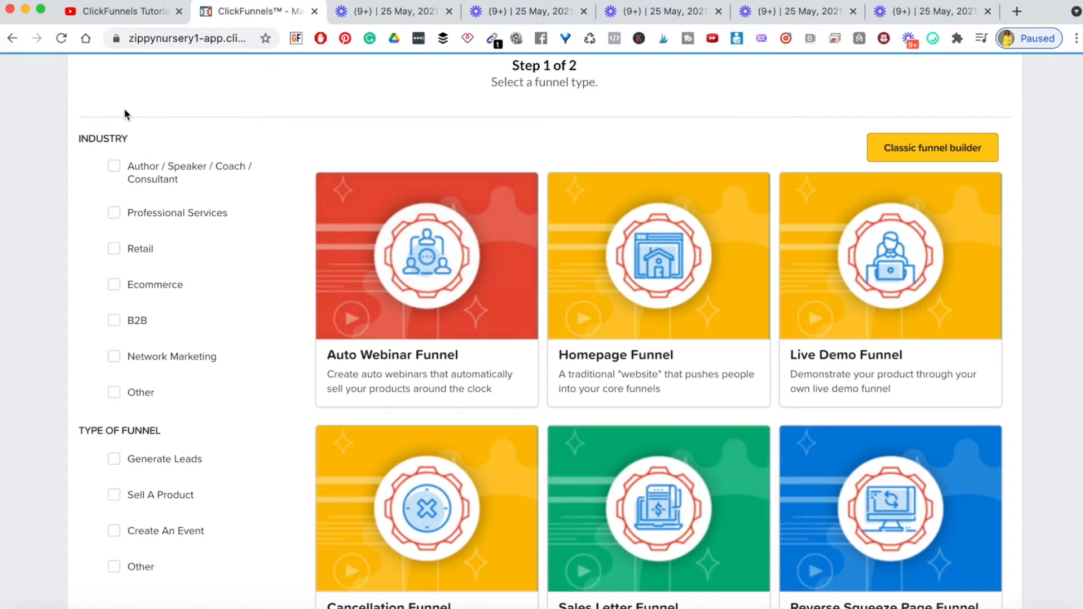
{"action": "left_click", "coordinate": [114, 167]}
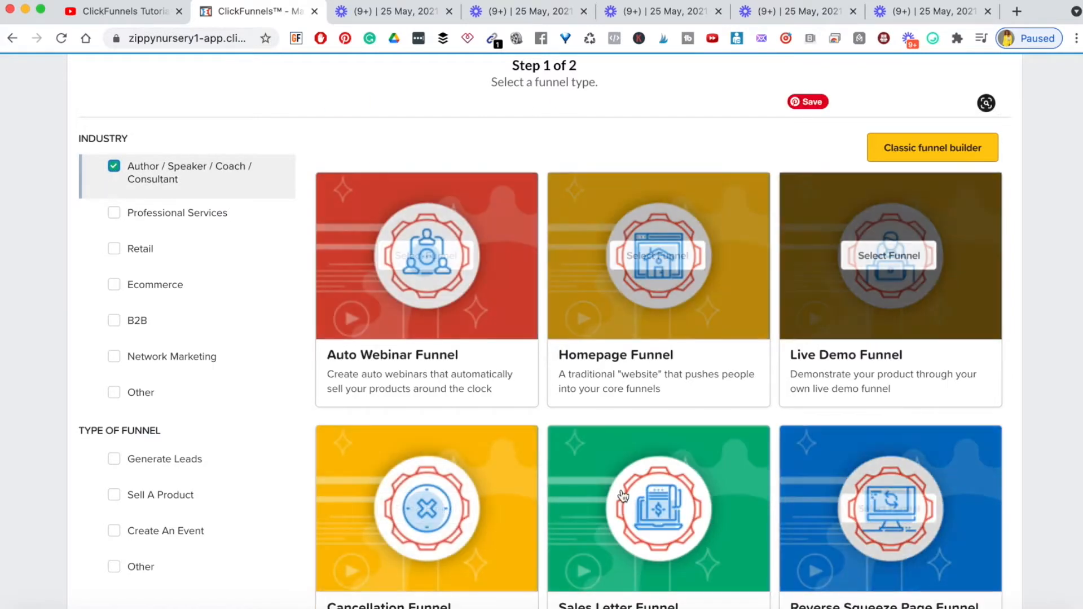
{"action": "left_click", "coordinate": [121, 171]}
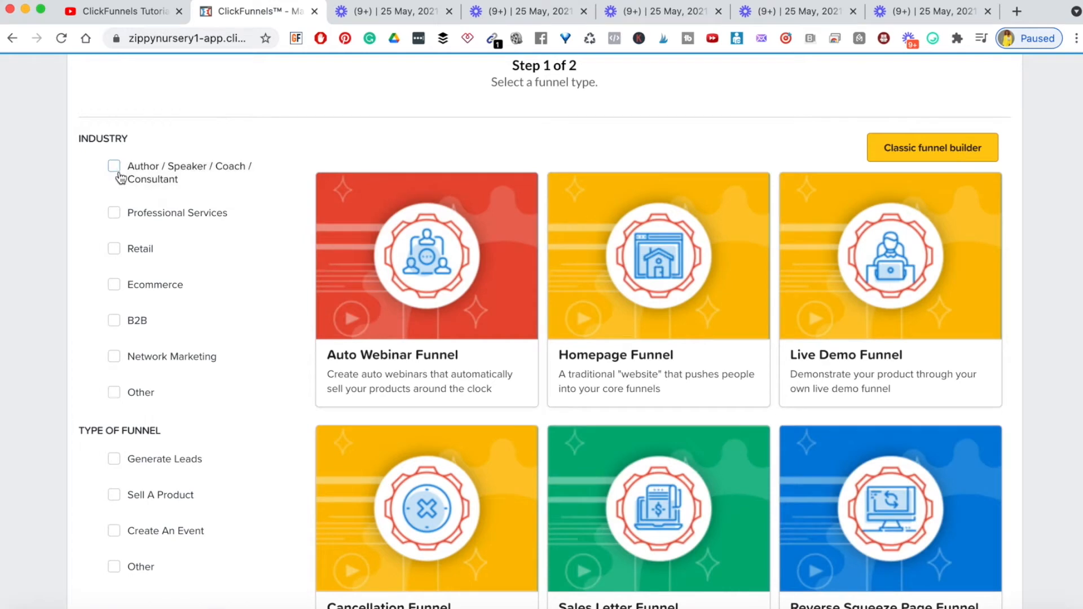
{"action": "left_click", "coordinate": [114, 321]}
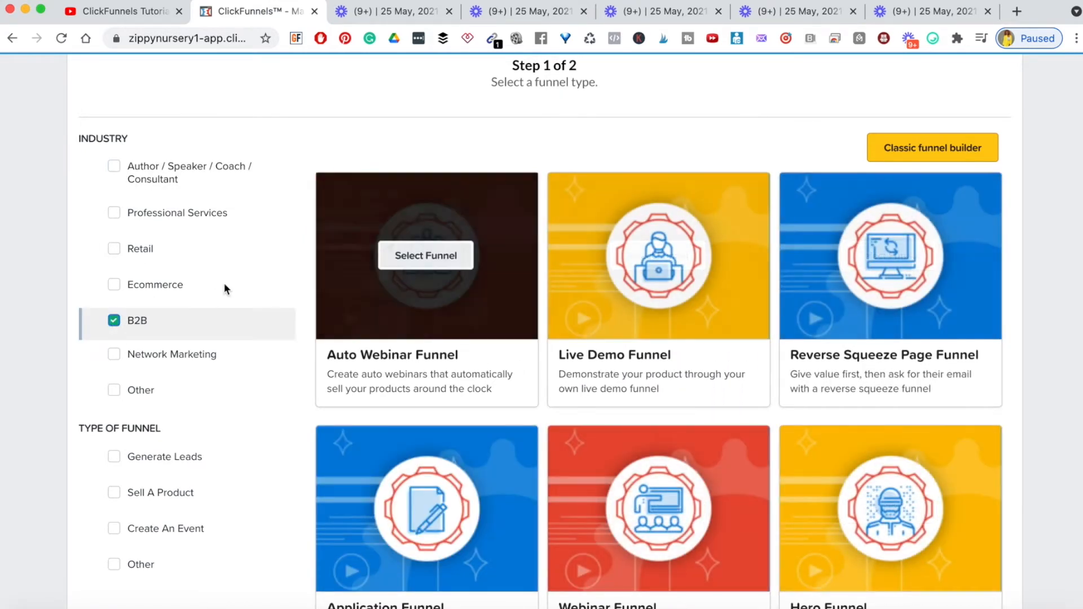
{"action": "left_click", "coordinate": [114, 321]}
Filter the funnel types by the Network Marketing industry, browse the matching funnels and clear the filter
{"action": "left_click", "coordinate": [114, 356]}
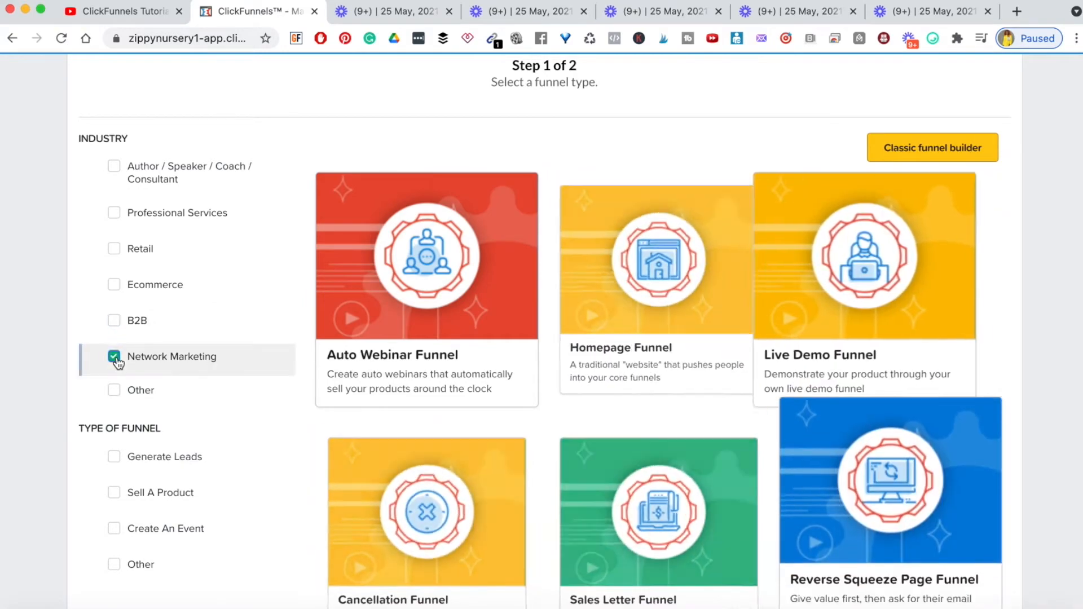
{"action": "scroll", "coordinate": [948, 479], "scroll_direction": "down", "scroll_amount": 5}
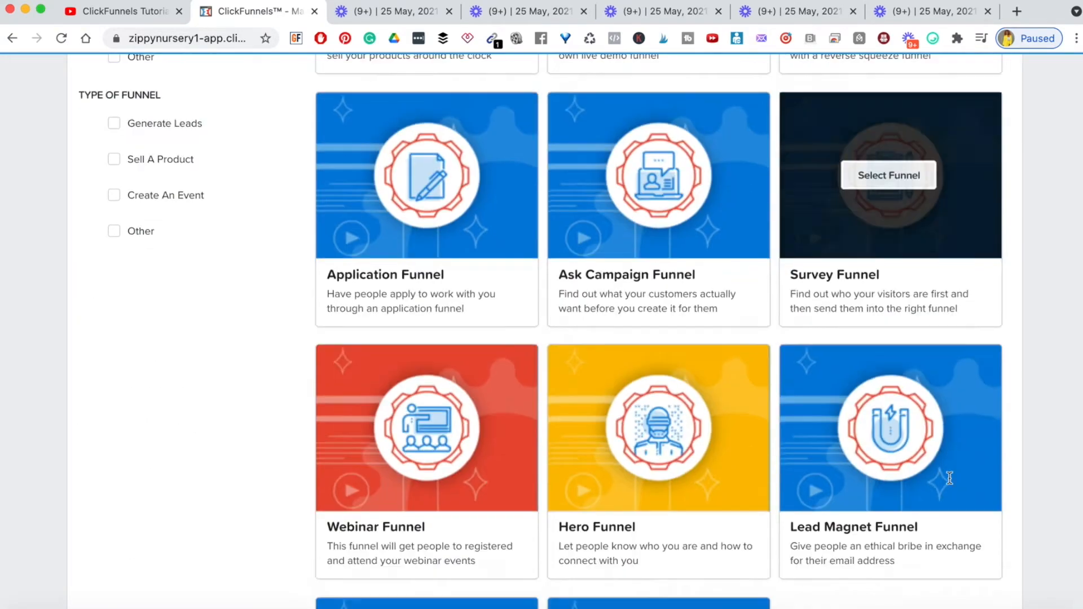
{"action": "scroll", "coordinate": [949, 477], "scroll_direction": "up", "scroll_amount": 10}
{"action": "scroll", "coordinate": [355, 493], "scroll_direction": "down", "scroll_amount": 7}
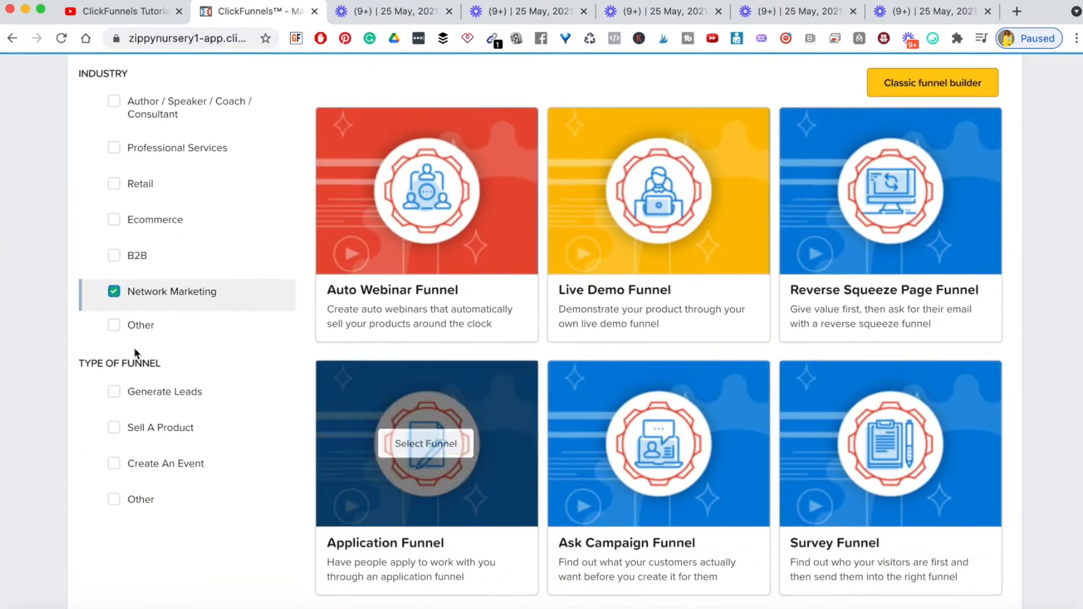
{"action": "left_click", "coordinate": [115, 291]}
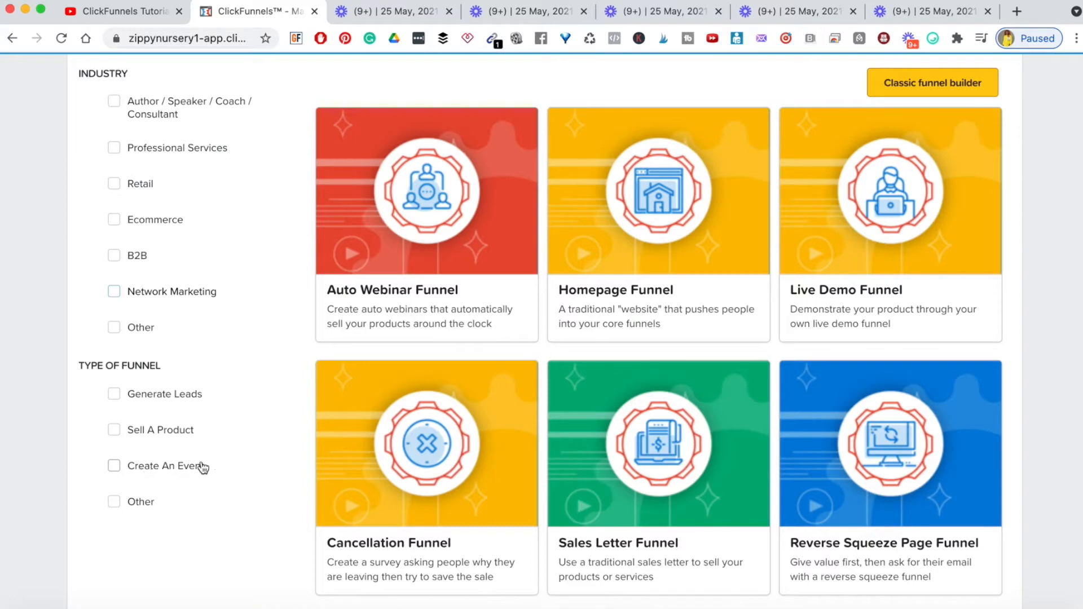
Filter the funnels by the Create An Event type, view the matches and clear the filter
{"action": "left_click", "coordinate": [114, 467]}
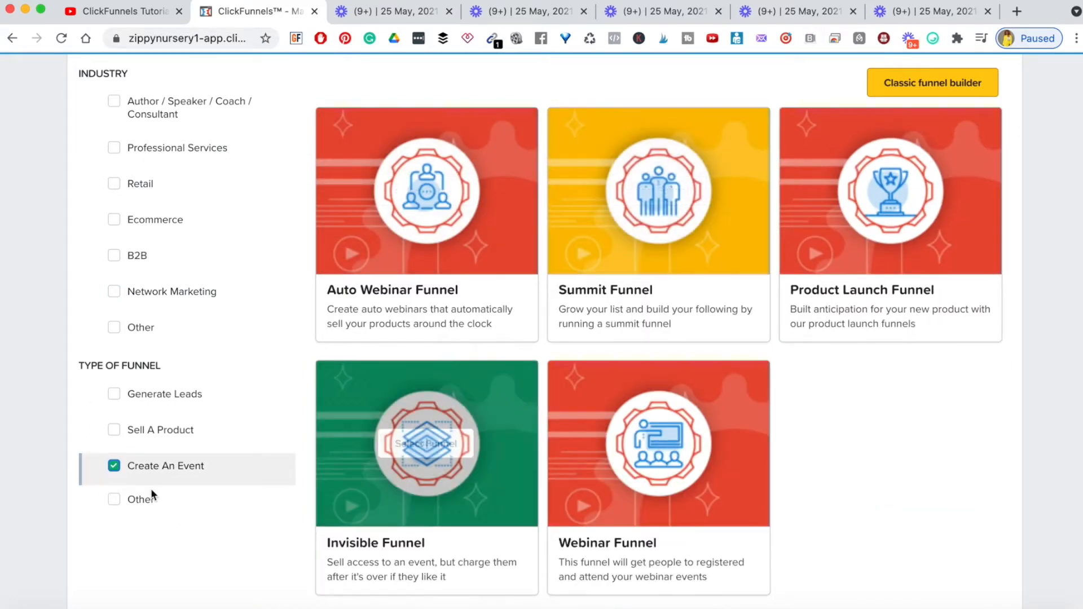
{"action": "left_click", "coordinate": [114, 466]}
{"action": "scroll", "coordinate": [204, 338], "scroll_direction": "up", "scroll_amount": 2}
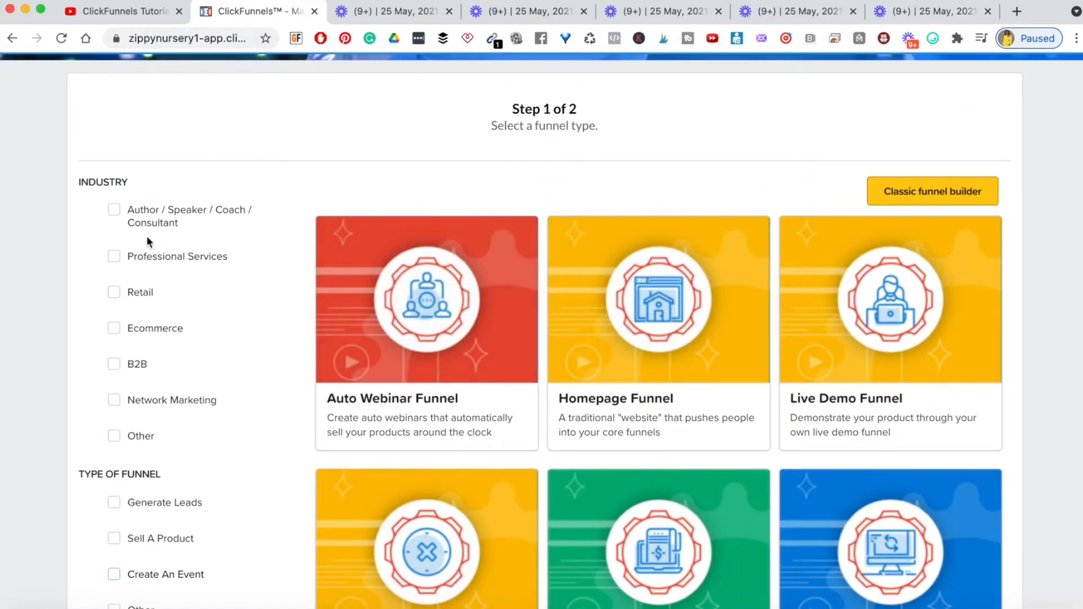
{"action": "scroll", "coordinate": [144, 339], "scroll_direction": "down", "scroll_amount": 1}
{"action": "scroll", "coordinate": [145, 341], "scroll_direction": "down", "scroll_amount": 1}
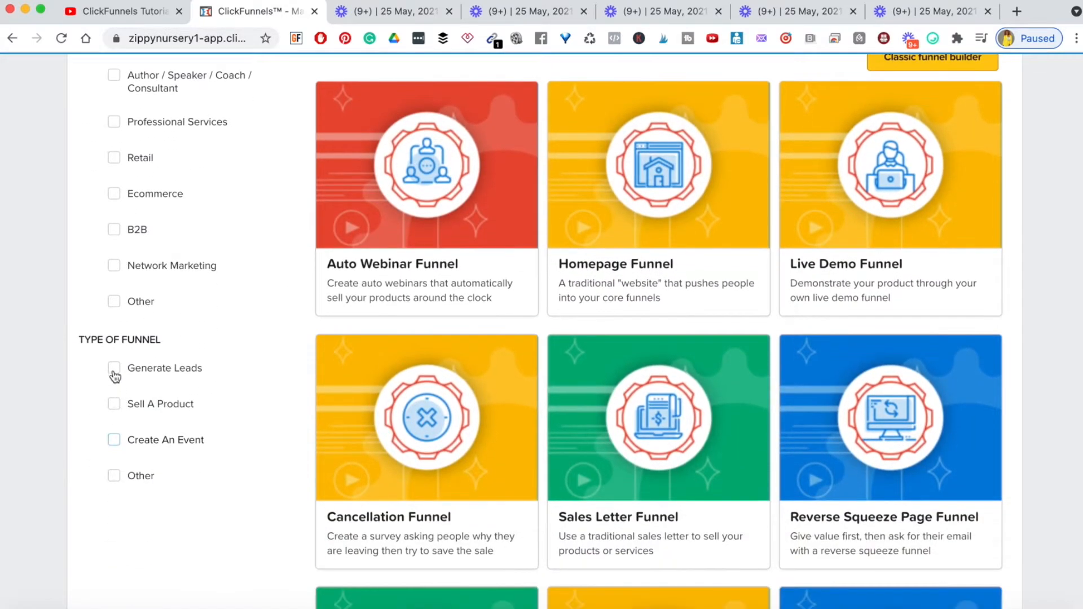
Filter the funnels by the Generate Leads type and browse the matching funnels
{"action": "left_click", "coordinate": [114, 369]}
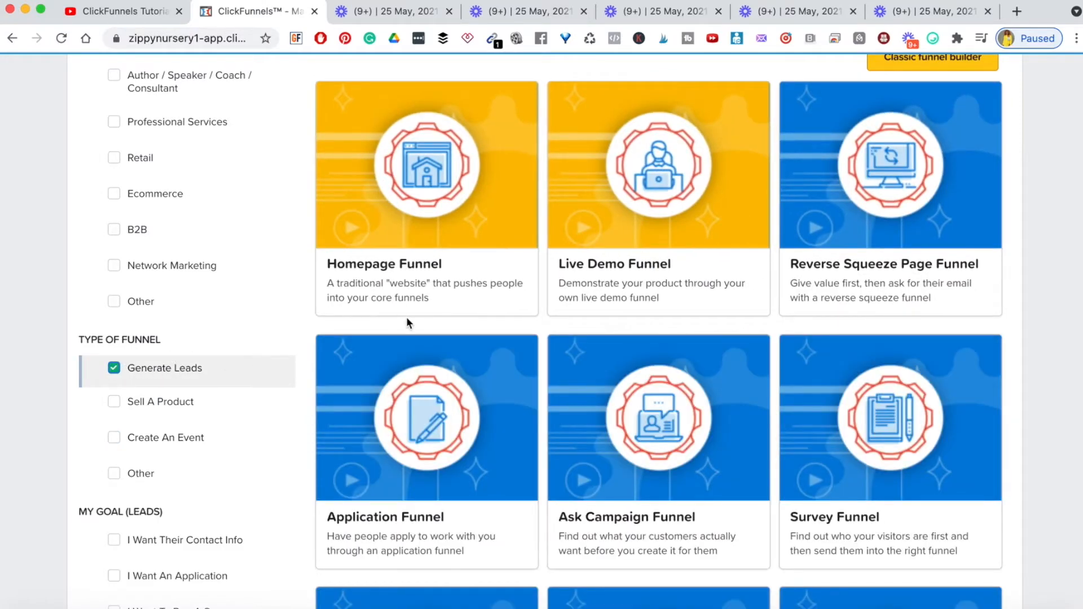
{"action": "scroll", "coordinate": [847, 277], "scroll_direction": "up", "scroll_amount": 2}
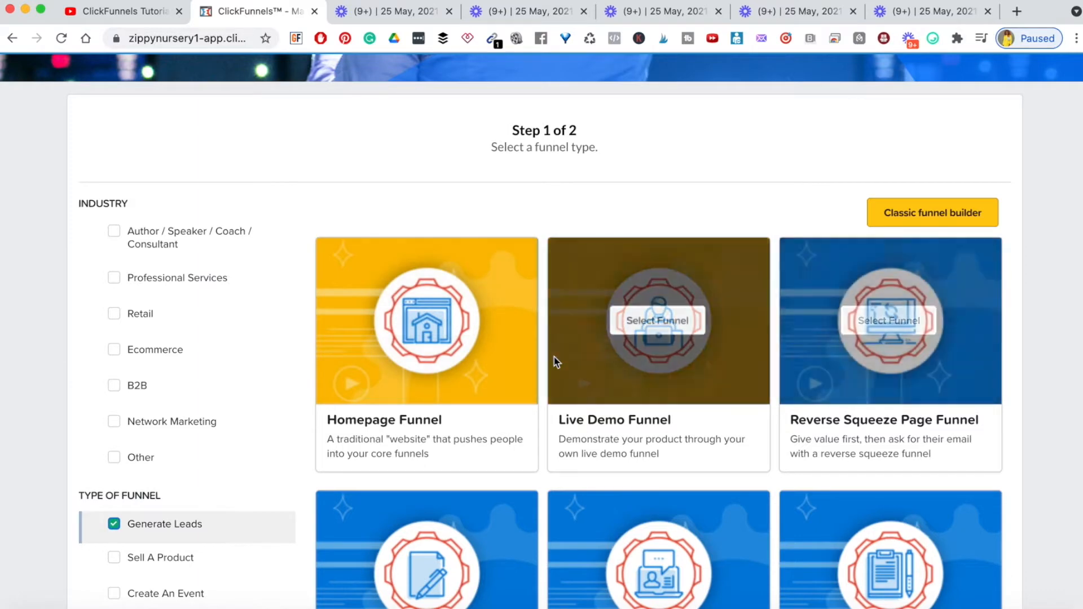
{"action": "scroll", "coordinate": [652, 402], "scroll_direction": "down", "scroll_amount": 1}
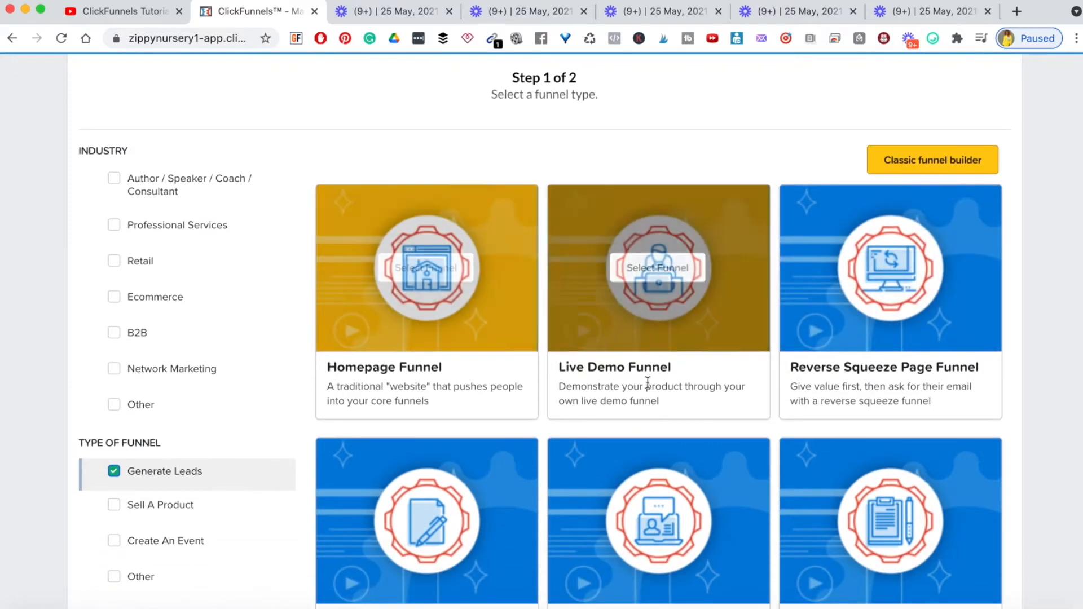
{"action": "scroll", "coordinate": [918, 395], "scroll_direction": "down", "scroll_amount": 3}
{"action": "scroll", "coordinate": [918, 397], "scroll_direction": "down", "scroll_amount": 2}
{"action": "scroll", "coordinate": [617, 459], "scroll_direction": "down", "scroll_amount": 2}
{"action": "scroll", "coordinate": [608, 456], "scroll_direction": "up", "scroll_amount": 6}
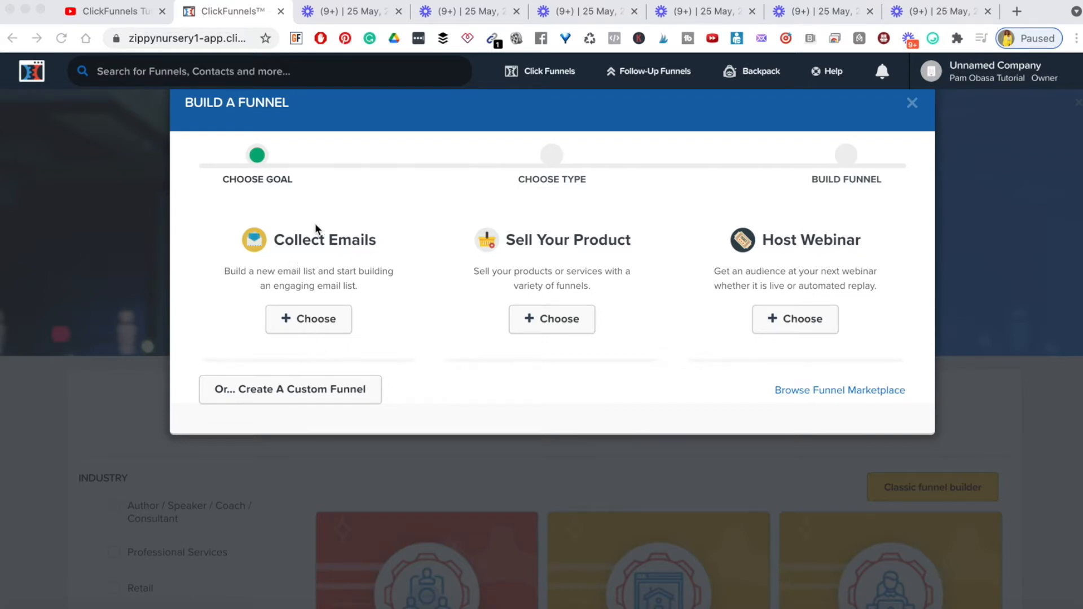
Examine the funnel steps of the Collect Emails goal and return to the goal choices
{"action": "left_click", "coordinate": [305, 325]}
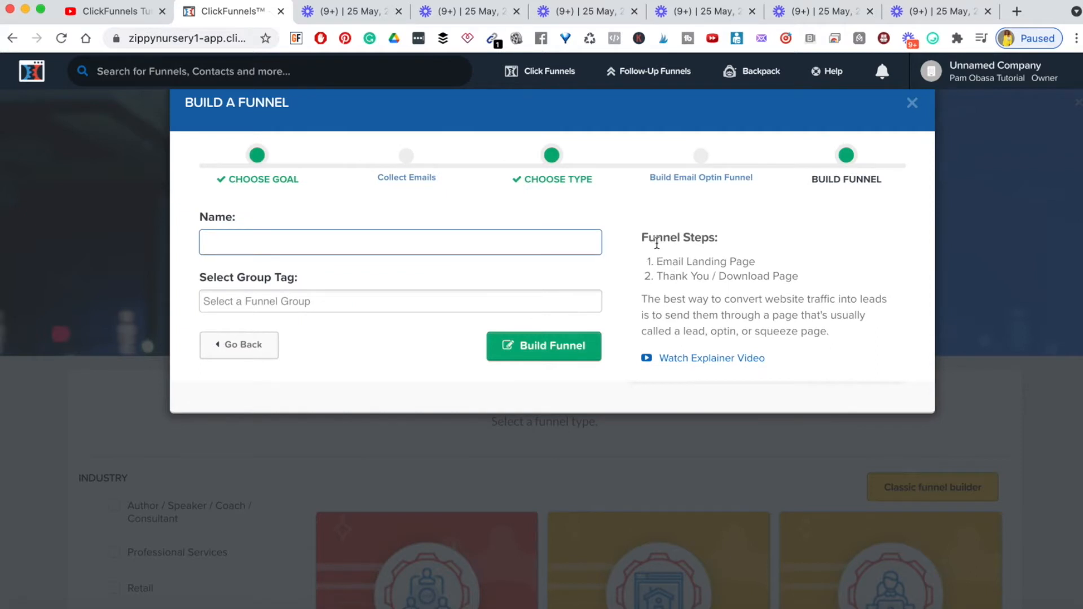
{"action": "left_click_drag", "start_coordinate": [659, 261], "coordinate": [759, 265]}
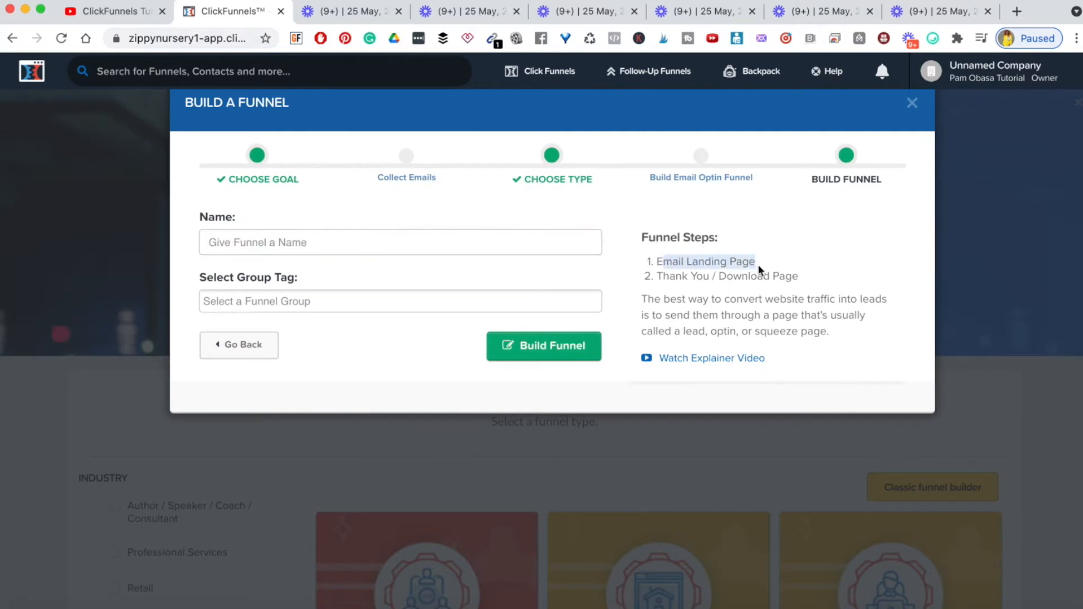
{"action": "left_click_drag", "start_coordinate": [655, 277], "coordinate": [794, 283]}
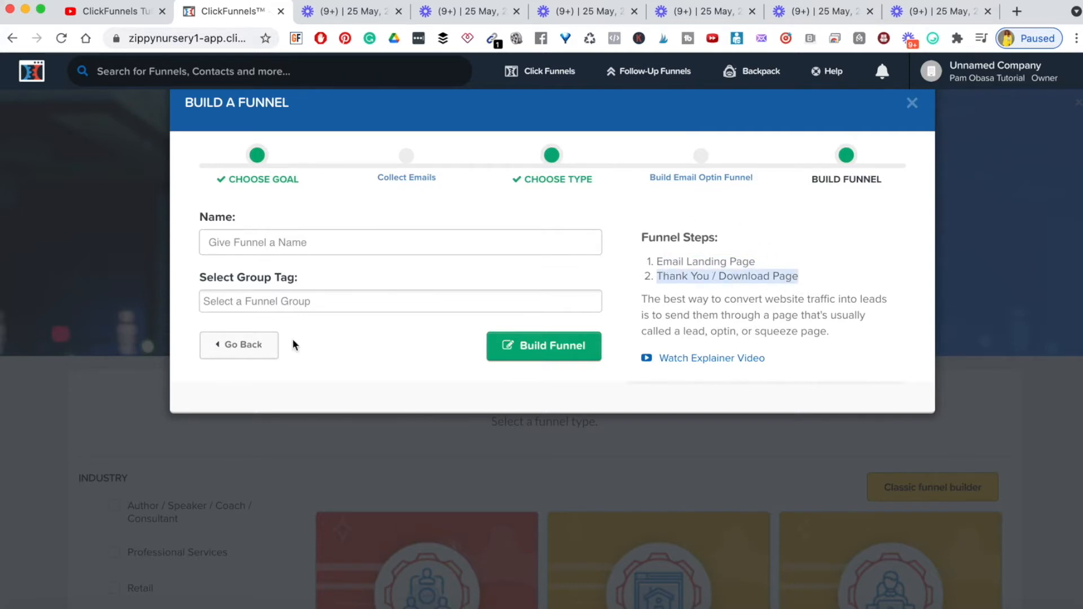
{"action": "left_click", "coordinate": [249, 345]}
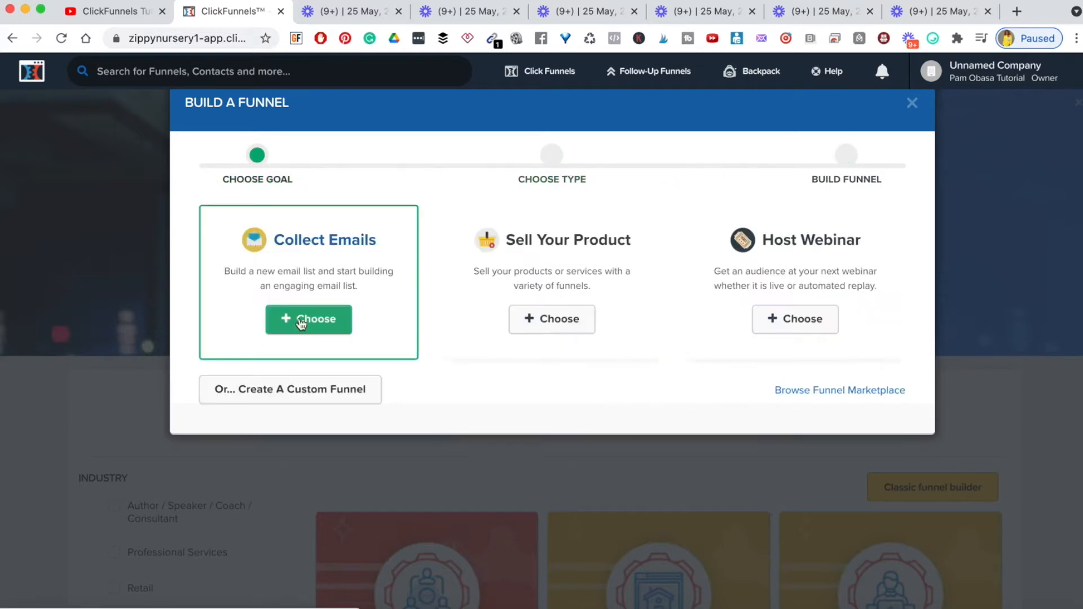
Examine the funnel steps of a product launch funnel under the Sell Your Product goal and return to the goal choices
{"action": "left_click", "coordinate": [559, 325]}
{"action": "left_click", "coordinate": [546, 324]}
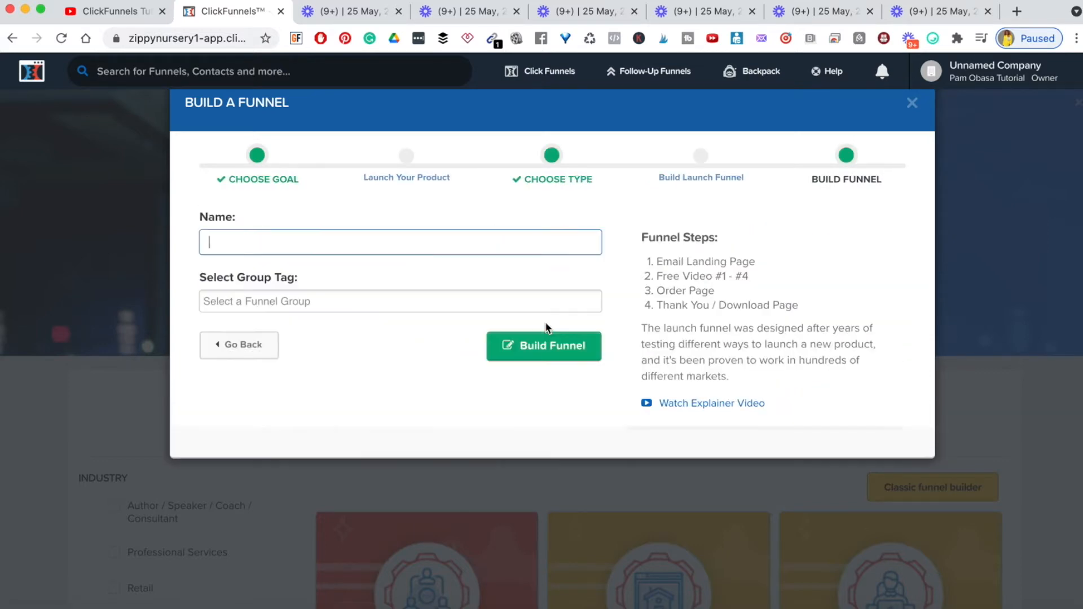
{"action": "left_click_drag", "start_coordinate": [657, 261], "coordinate": [762, 263]}
{"action": "left_click_drag", "start_coordinate": [656, 275], "coordinate": [709, 273]}
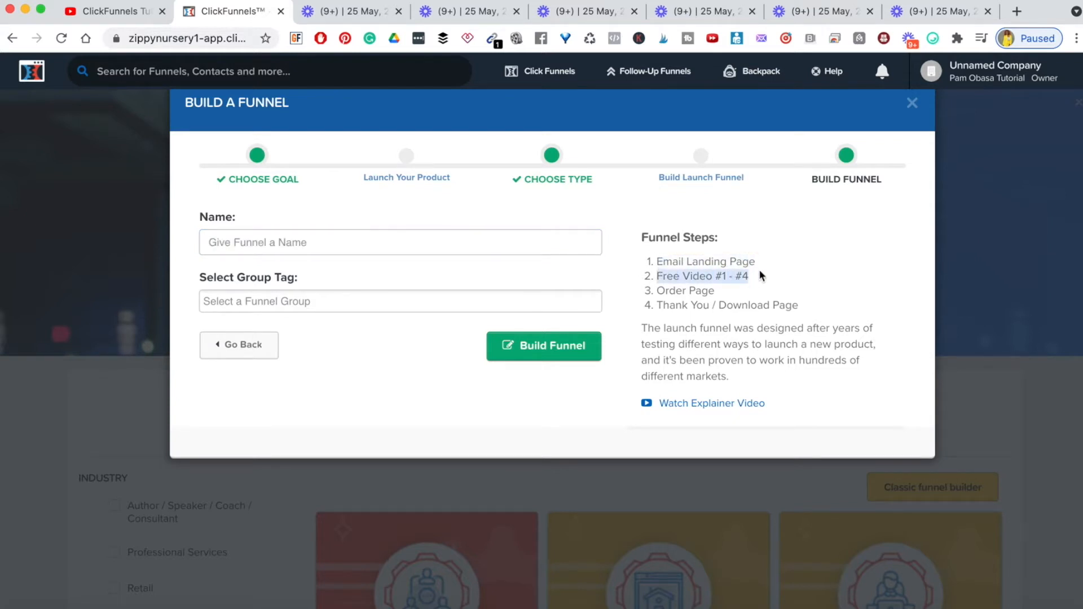
{"action": "left_click_drag", "start_coordinate": [660, 291], "coordinate": [799, 305]}
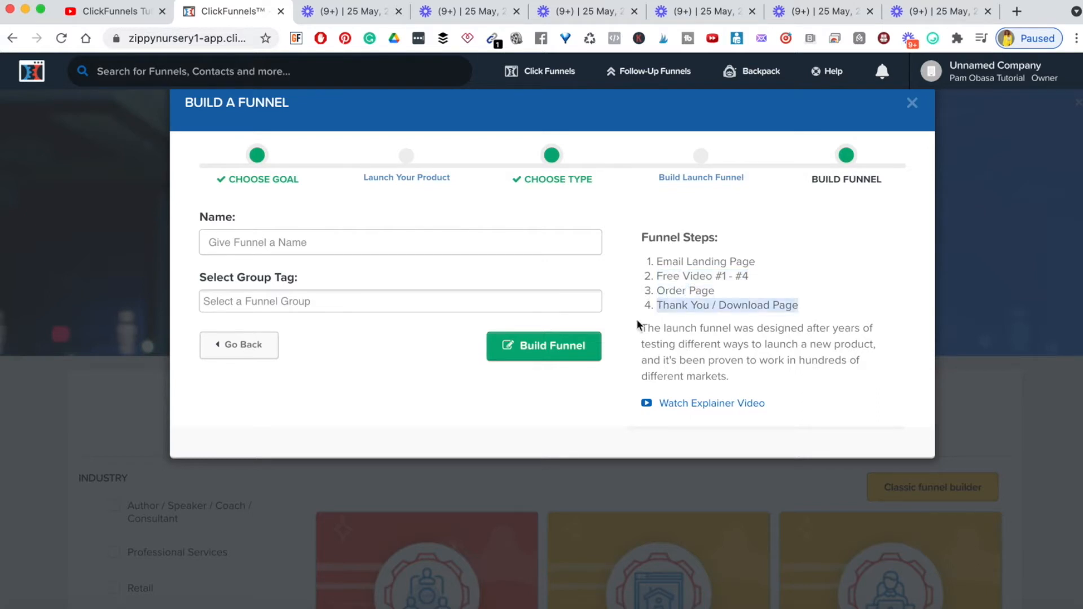
{"action": "left_click", "coordinate": [243, 345]}
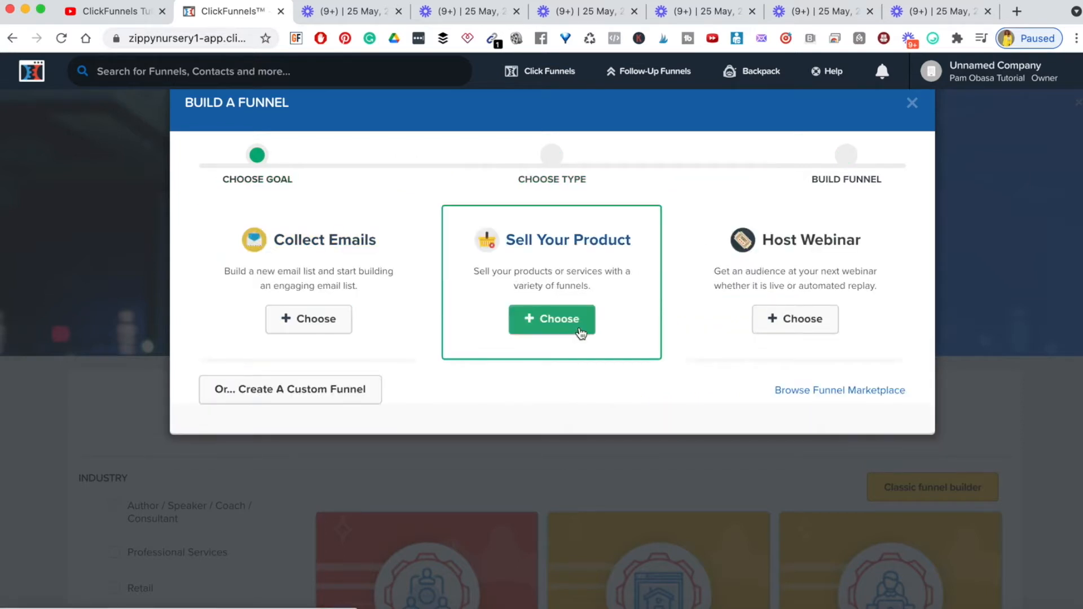
Examine the funnel steps of the Live Webinar type under the Host Webinar goal and return to the goal choices
{"action": "left_click", "coordinate": [780, 325]}
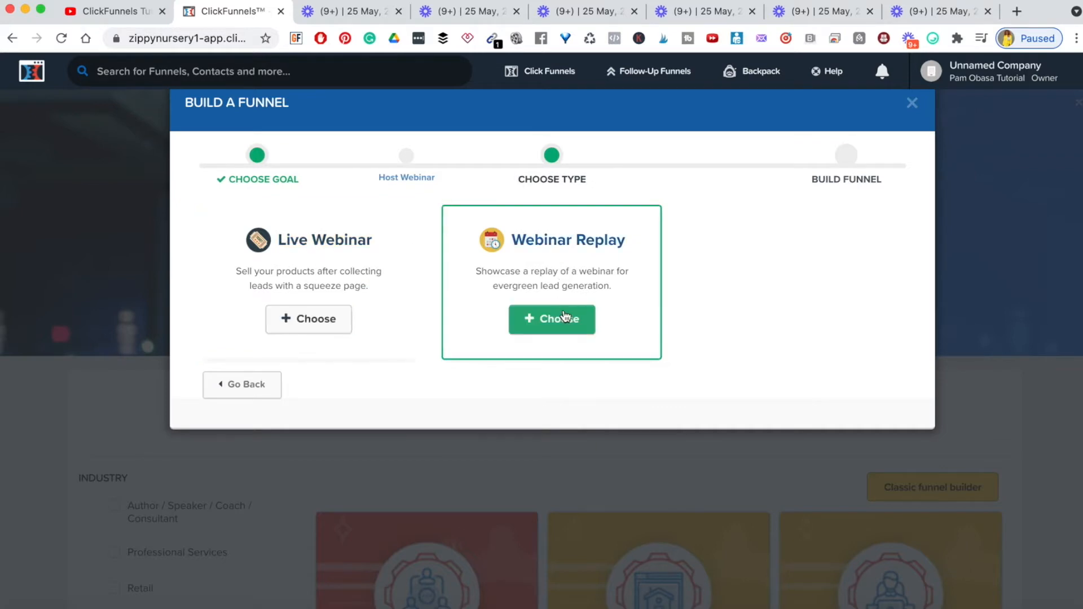
{"action": "left_click", "coordinate": [322, 322]}
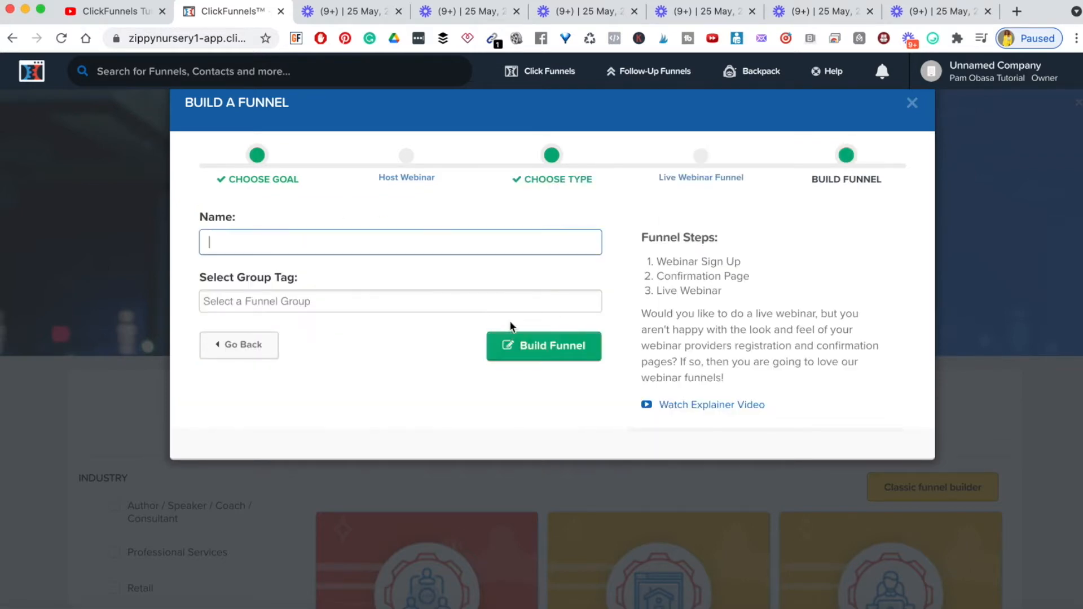
{"action": "left_click_drag", "start_coordinate": [658, 265], "coordinate": [737, 264]}
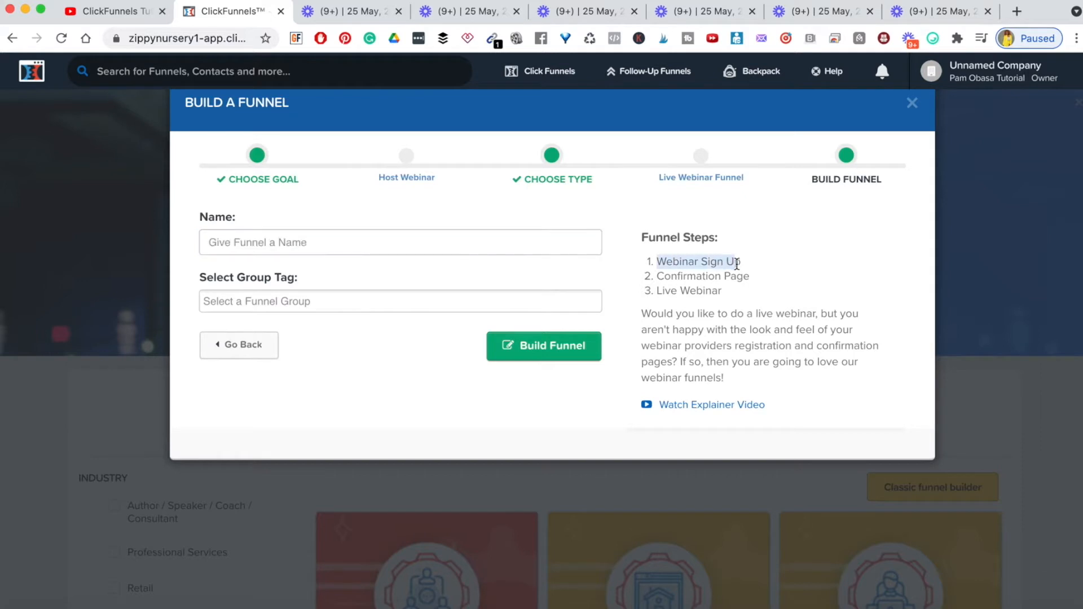
{"action": "triple_click", "coordinate": [659, 276]}
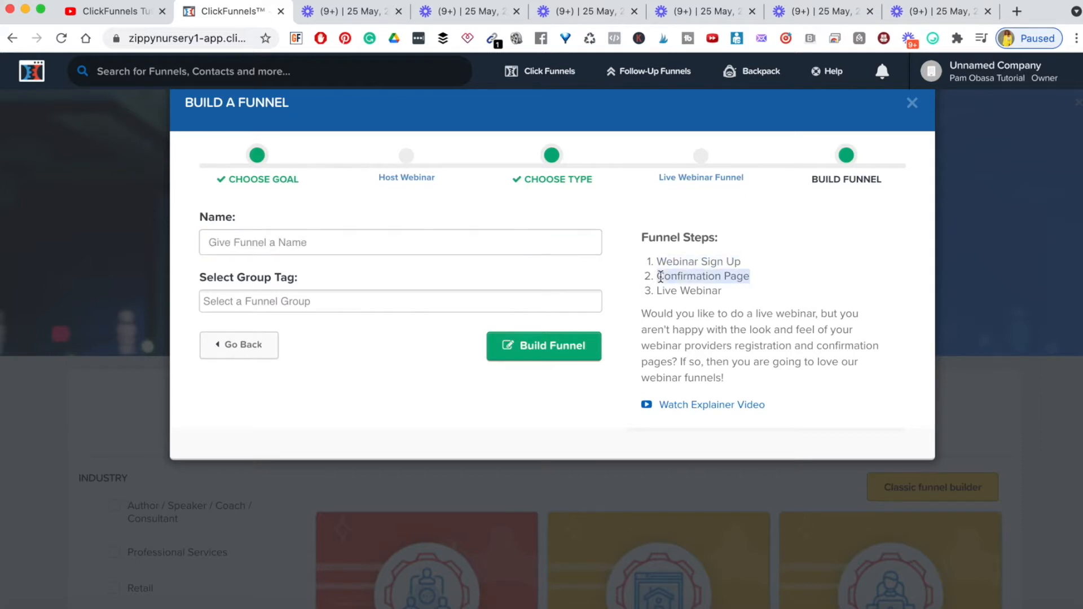
{"action": "triple_click", "coordinate": [674, 292]}
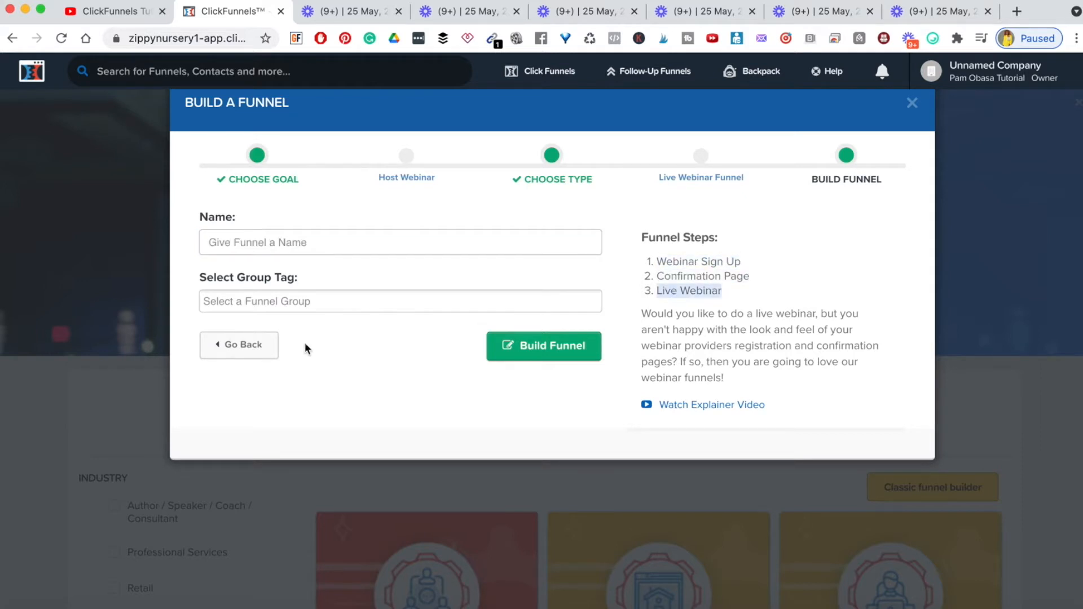
{"action": "left_click", "coordinate": [253, 355]}
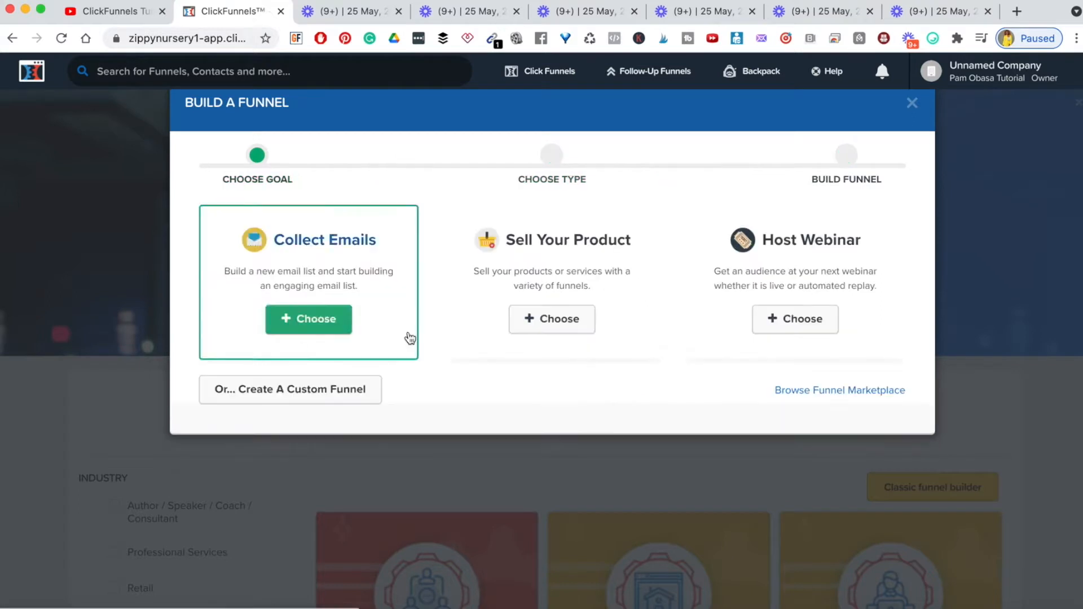
Examine the funnel steps of the Webinar Replay type under the Host Webinar goal and return to the goal choices
{"action": "left_click", "coordinate": [803, 316]}
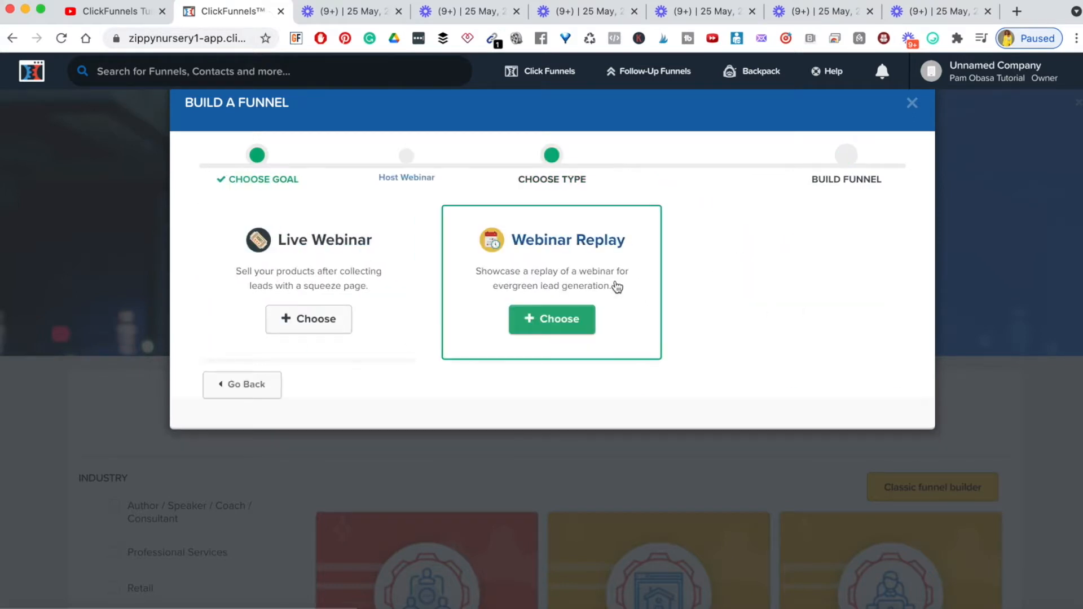
{"action": "left_click", "coordinate": [543, 324]}
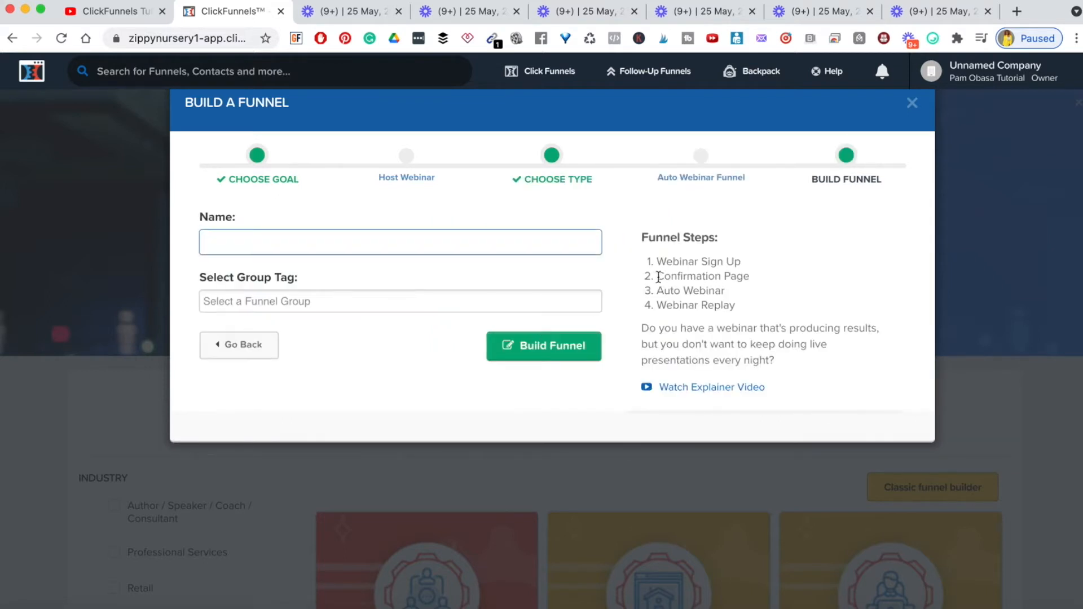
{"action": "left_click", "coordinate": [679, 260]}
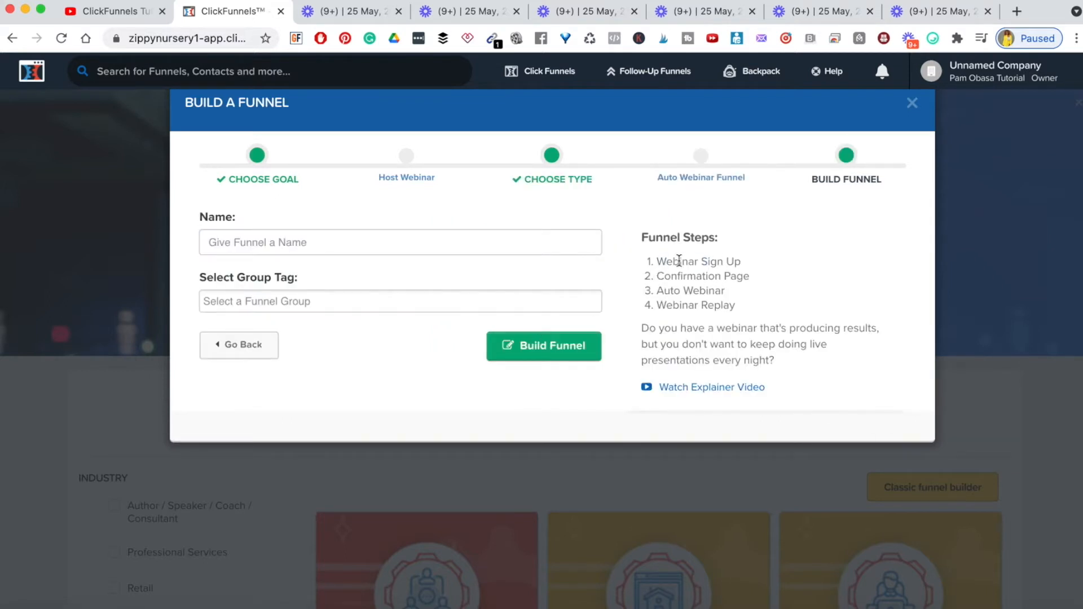
{"action": "triple_click", "coordinate": [679, 259]}
{"action": "triple_click", "coordinate": [685, 282]}
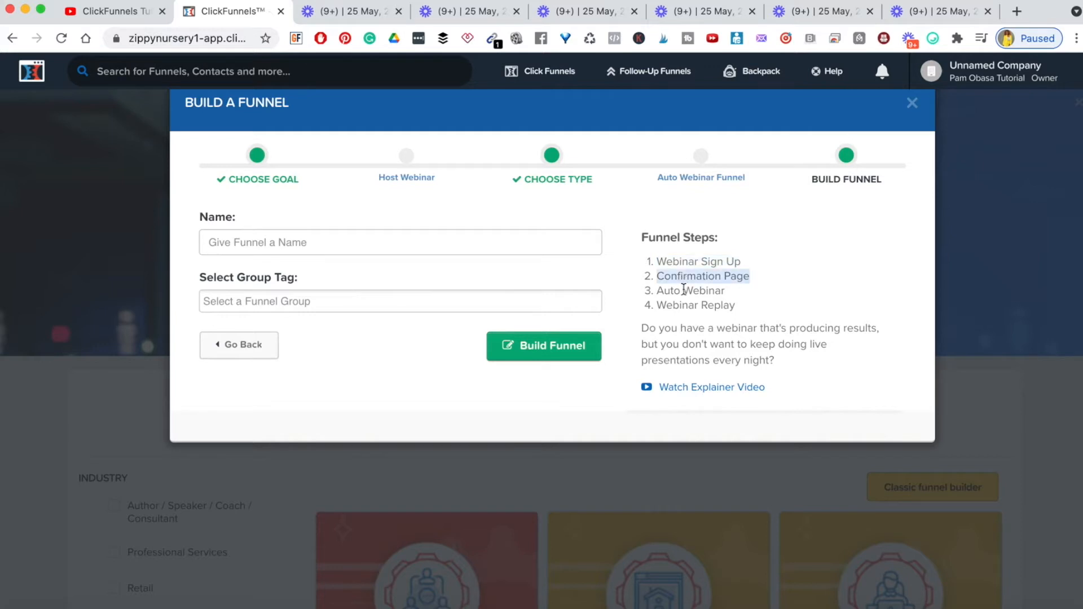
{"action": "triple_click", "coordinate": [686, 298]}
{"action": "double_click", "coordinate": [685, 294]}
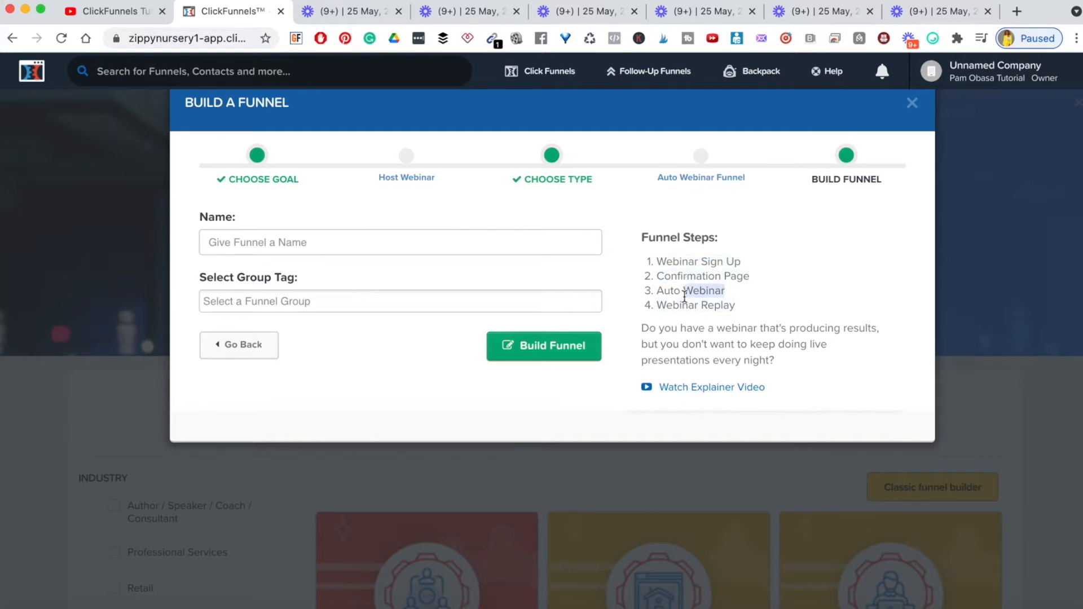
{"action": "triple_click", "coordinate": [687, 300]}
{"action": "left_click", "coordinate": [252, 354]}
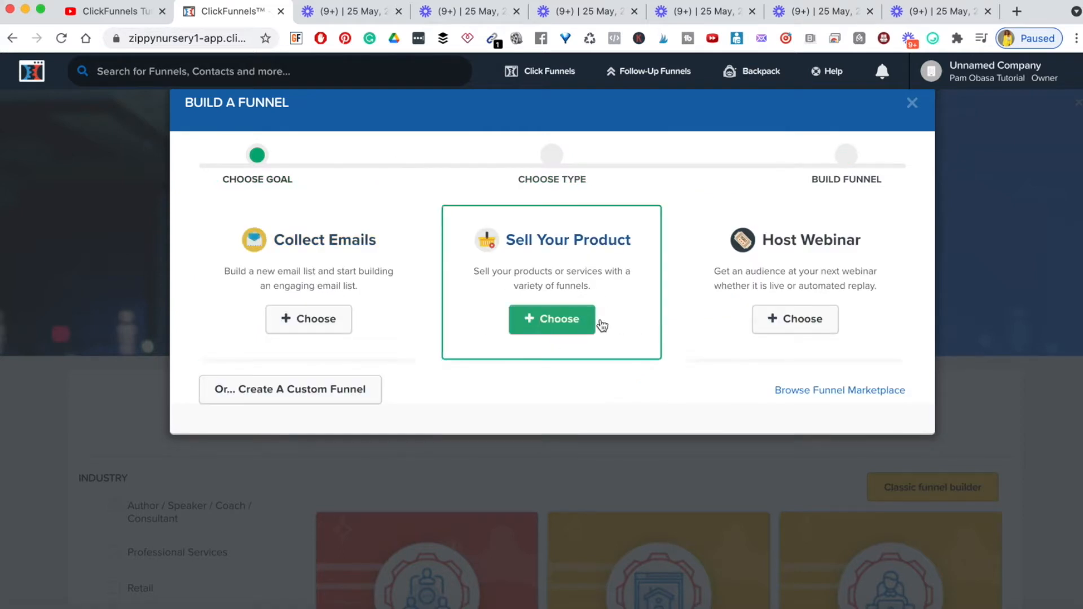
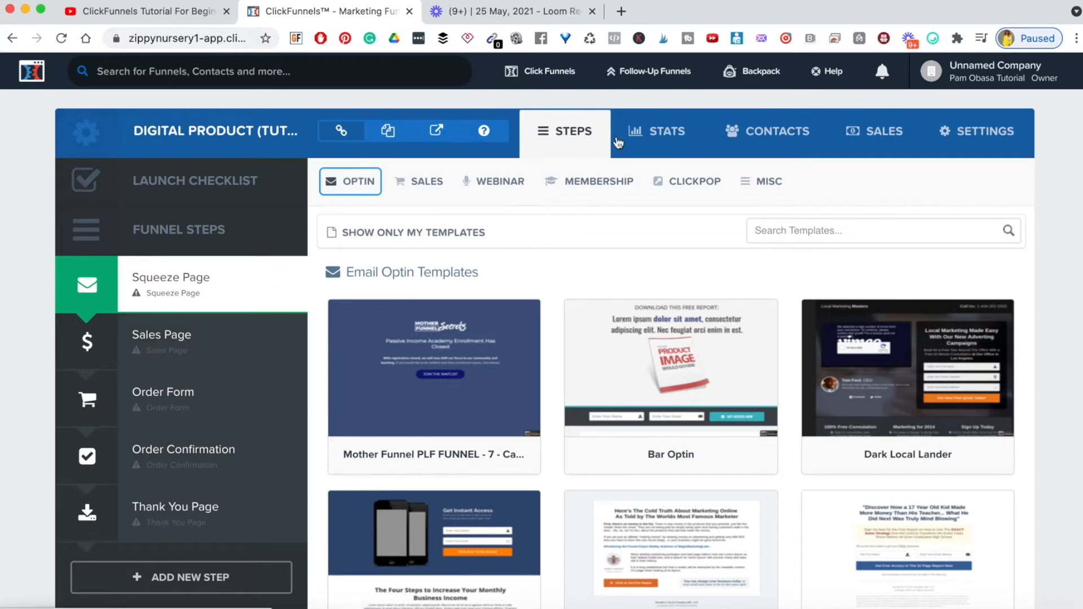
Examine the Digital Product (Tutorial) funnel's settings, including its domain, path, head and body tracking code fields and integrations
{"action": "left_click", "coordinate": [985, 134]}
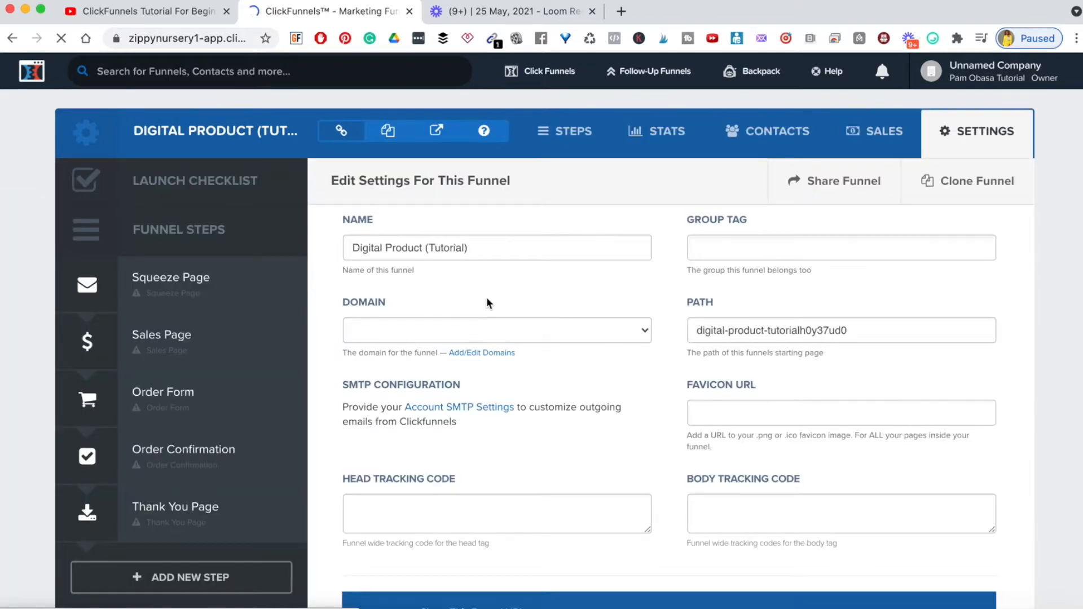
{"action": "left_click", "coordinate": [645, 333]}
{"action": "left_click", "coordinate": [612, 338]}
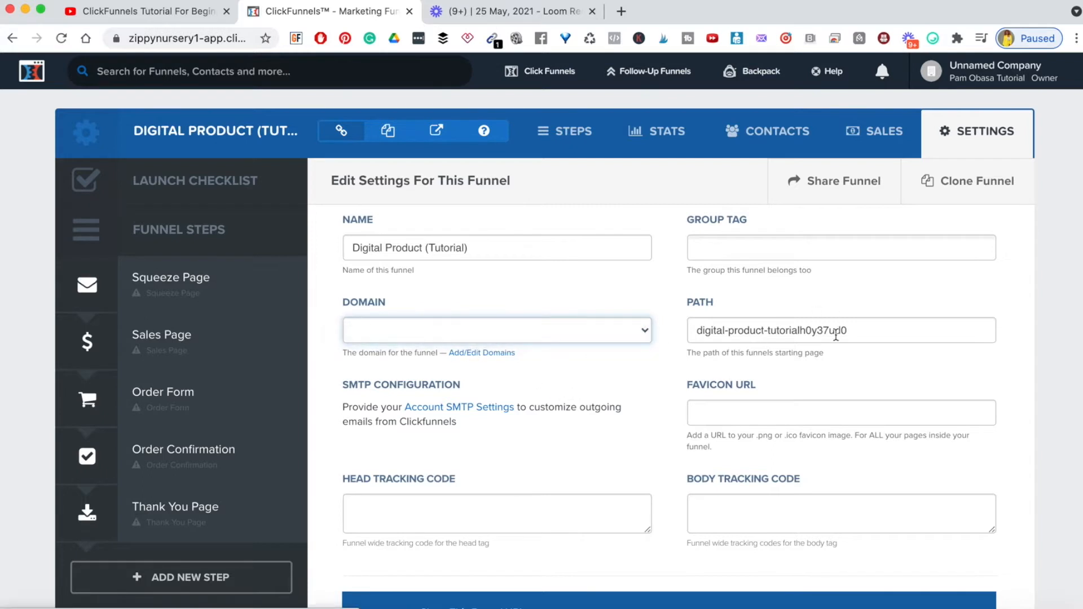
{"action": "triple_click", "coordinate": [836, 336]}
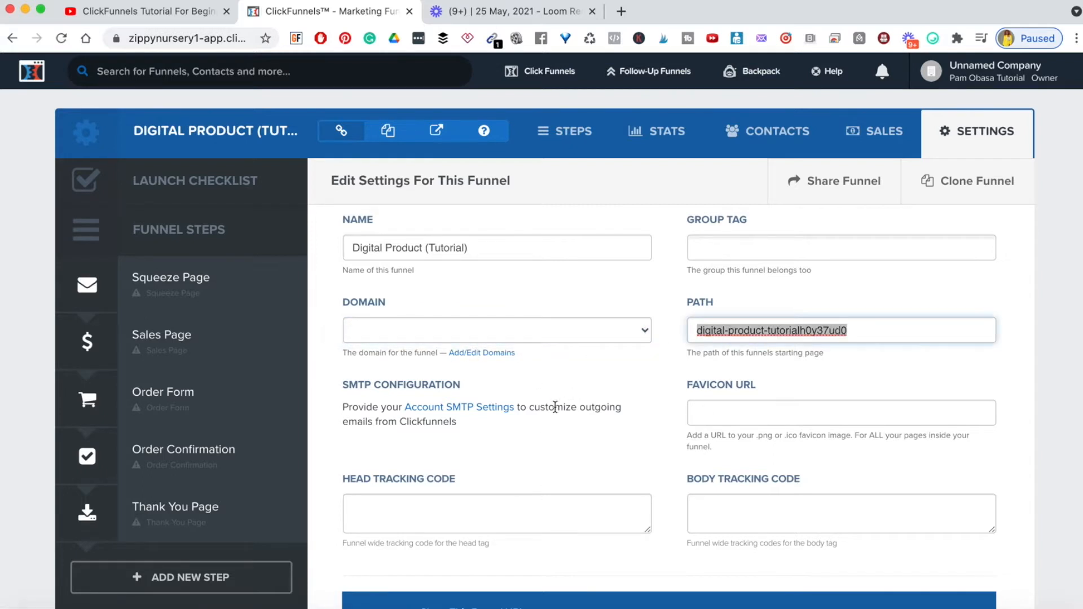
{"action": "left_click", "coordinate": [535, 509]}
{"action": "scroll", "coordinate": [422, 445], "scroll_direction": "down", "scroll_amount": 2}
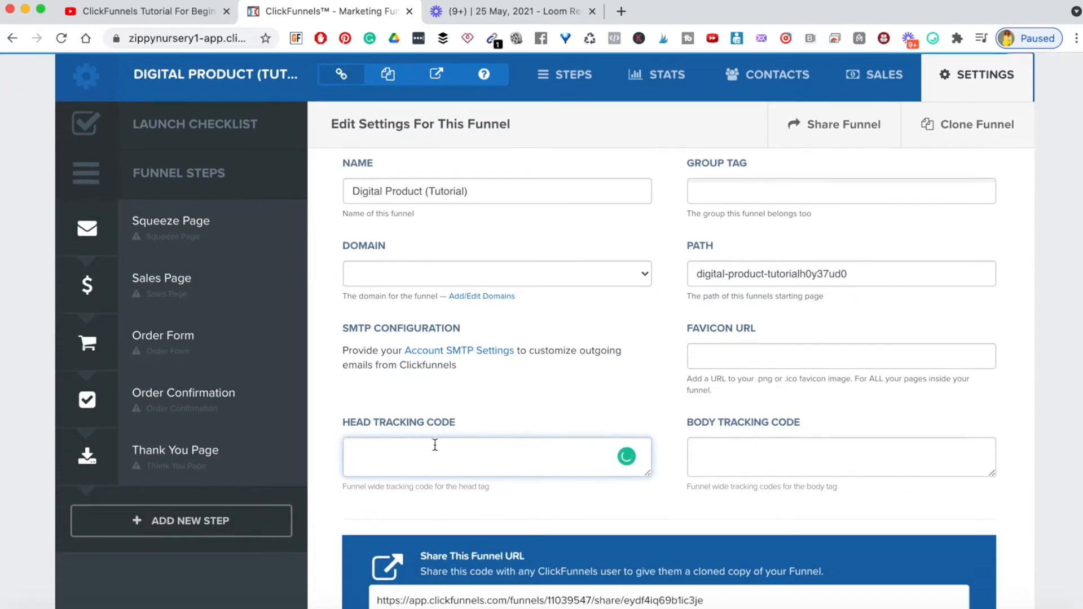
{"action": "left_click", "coordinate": [786, 459]}
{"action": "scroll", "coordinate": [554, 437], "scroll_direction": "down", "scroll_amount": 15}
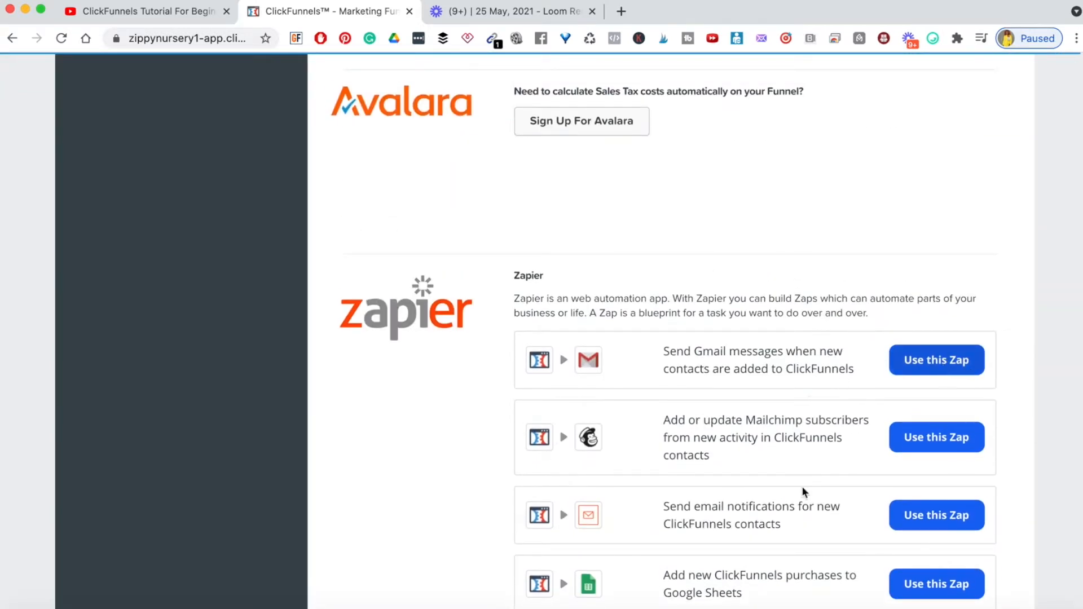
{"action": "scroll", "coordinate": [764, 556], "scroll_direction": "down", "scroll_amount": 15}
{"action": "scroll", "coordinate": [760, 558], "scroll_direction": "up", "scroll_amount": 20}
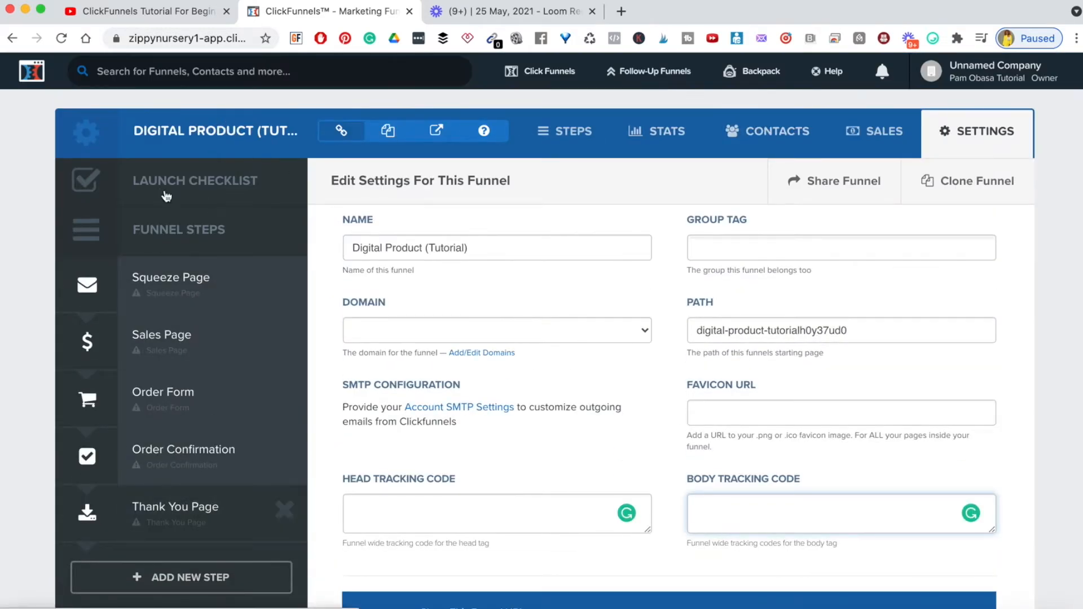
View the templates offered for the Squeeze Page step and the Sales Page step
{"action": "left_click", "coordinate": [223, 276]}
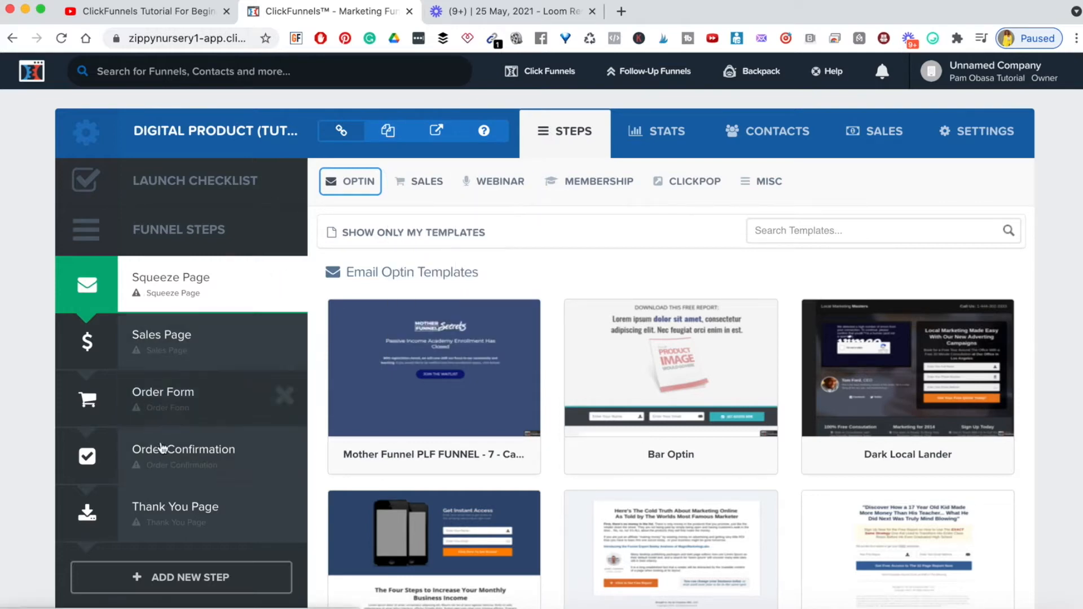
{"action": "left_click", "coordinate": [180, 346]}
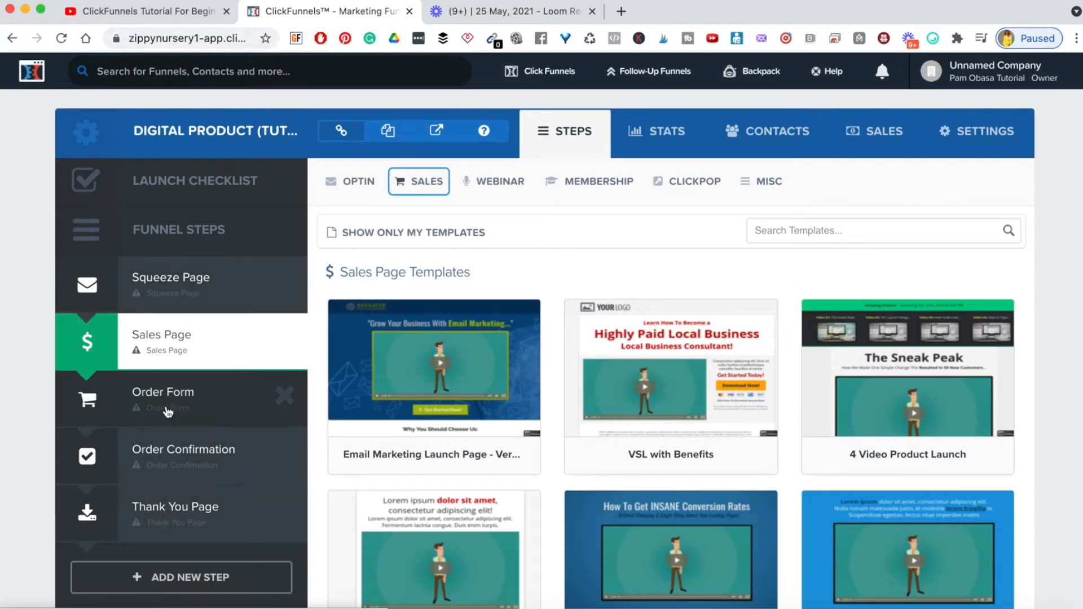
{"action": "scroll", "coordinate": [167, 479], "scroll_direction": "down", "scroll_amount": 1}
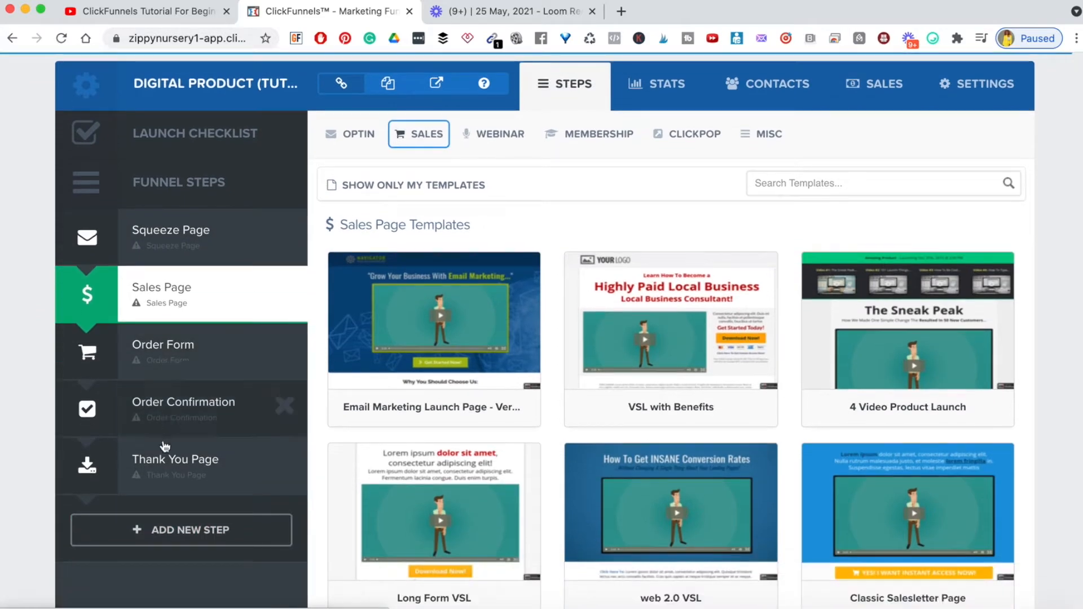
Create a new funnel step named Upsell with the path upsell1, shown in the funnel
{"action": "left_click", "coordinate": [170, 530]}
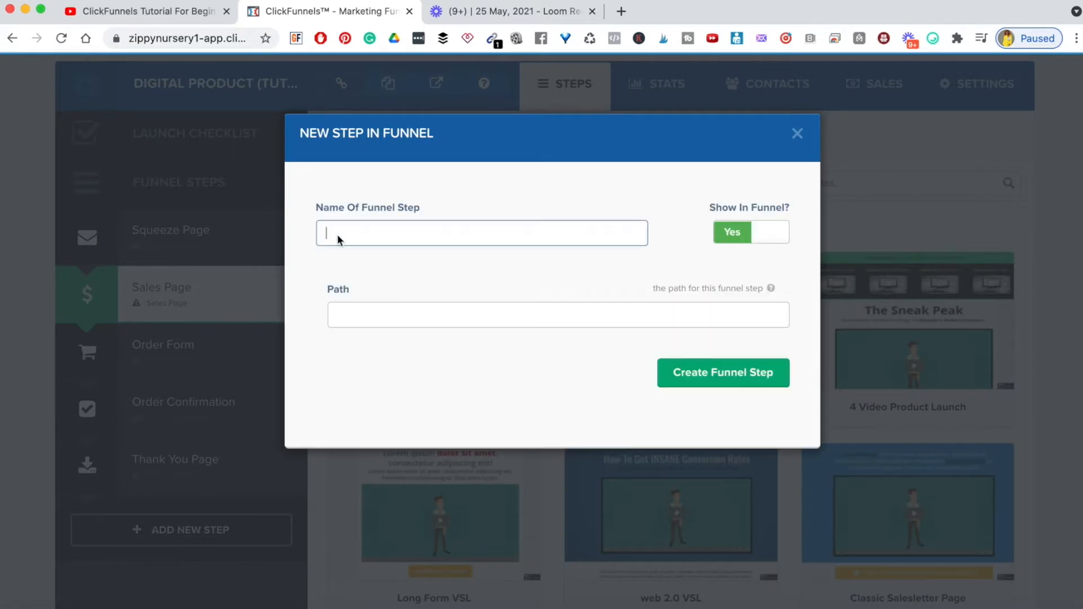
{"action": "type", "text": "Upsell"}
{"action": "left_click", "coordinate": [422, 308]}
{"action": "type", "text": "upsell1"}
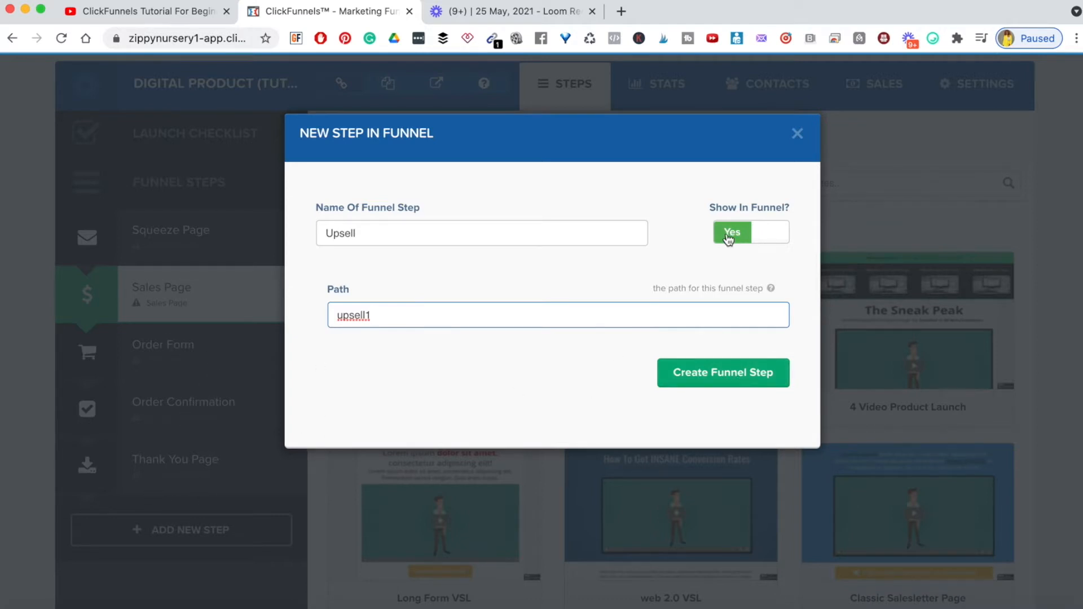
{"action": "left_click", "coordinate": [713, 381]}
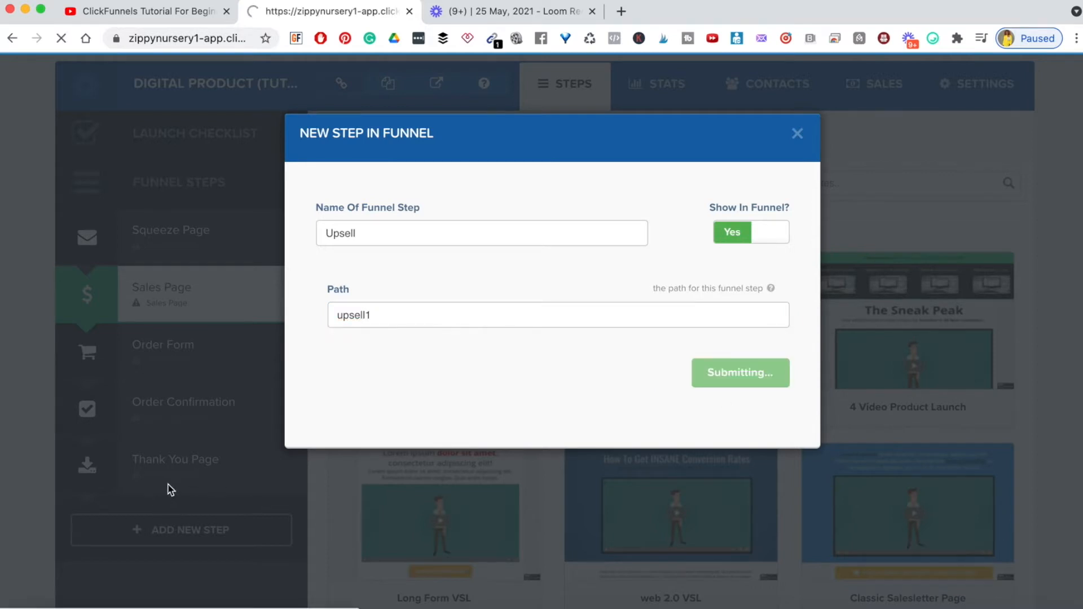
Move the Upsell step between the Order Form and Order Confirmation steps in the funnel
{"action": "scroll", "coordinate": [149, 548], "scroll_direction": "down", "scroll_amount": 2}
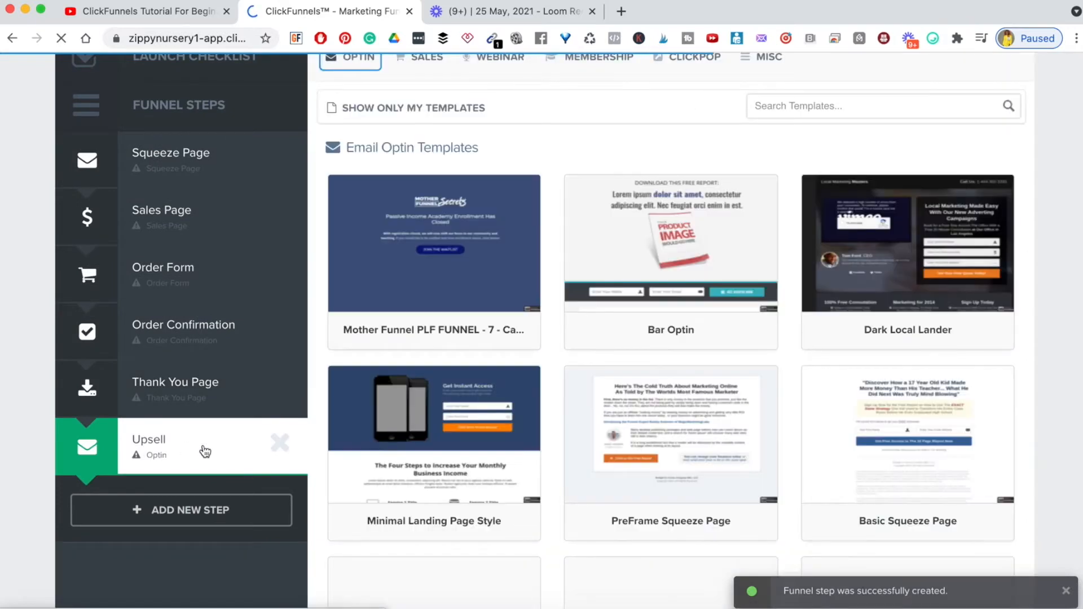
{"action": "scroll", "coordinate": [205, 452], "scroll_direction": "up", "scroll_amount": 1}
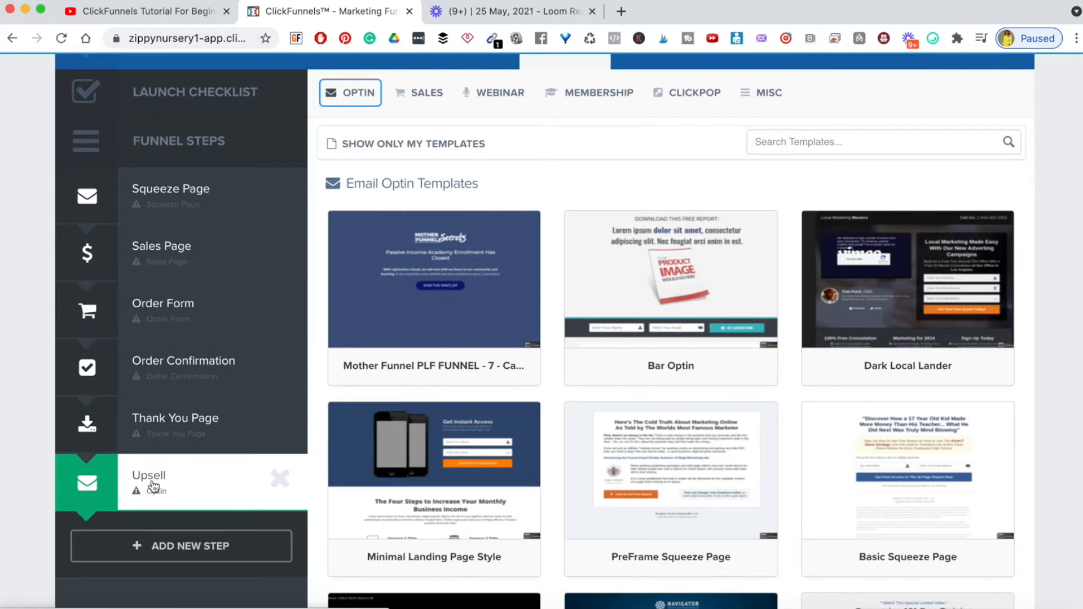
{"action": "left_click_drag", "start_coordinate": [158, 452], "coordinate": [157, 356]}
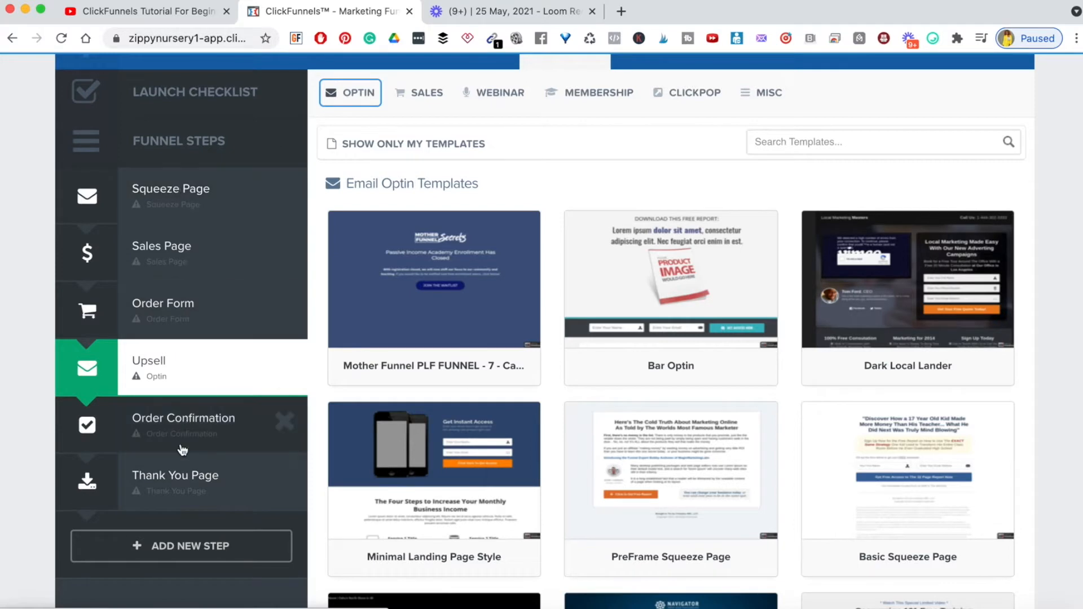
Delete the Upsell step from the funnel
{"action": "scroll", "coordinate": [180, 448], "scroll_direction": "up", "scroll_amount": 3}
{"action": "scroll", "coordinate": [181, 449], "scroll_direction": "down", "scroll_amount": 2}
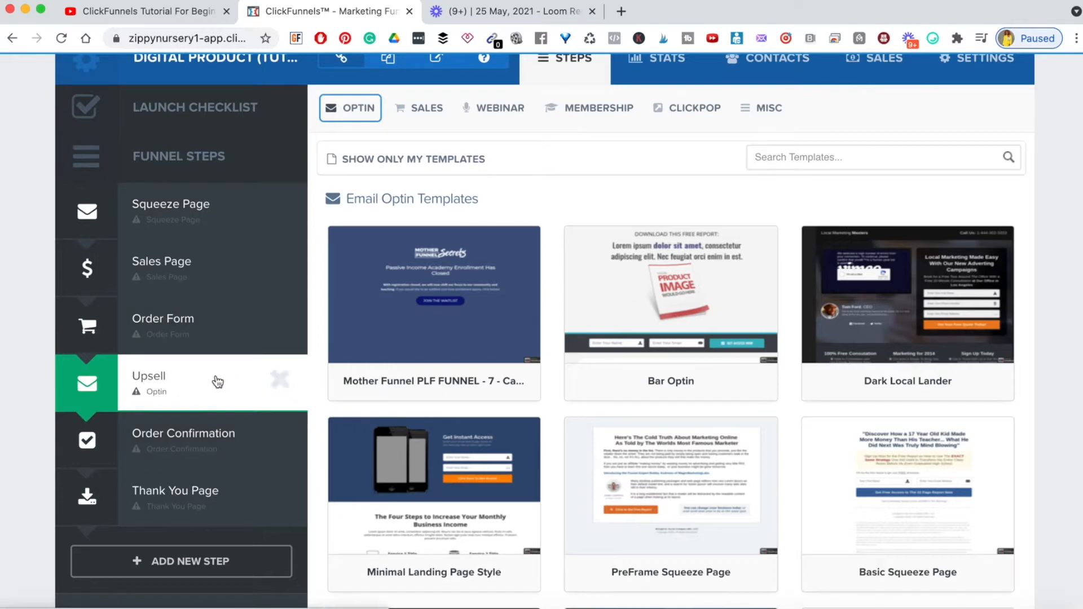
{"action": "left_click", "coordinate": [279, 380]}
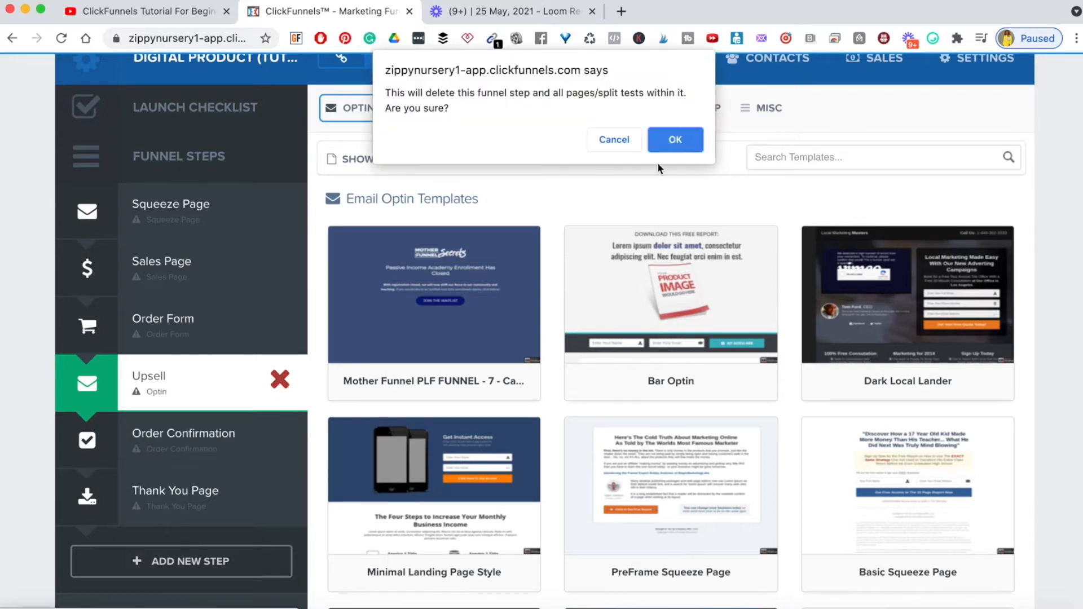
{"action": "left_click", "coordinate": [670, 144]}
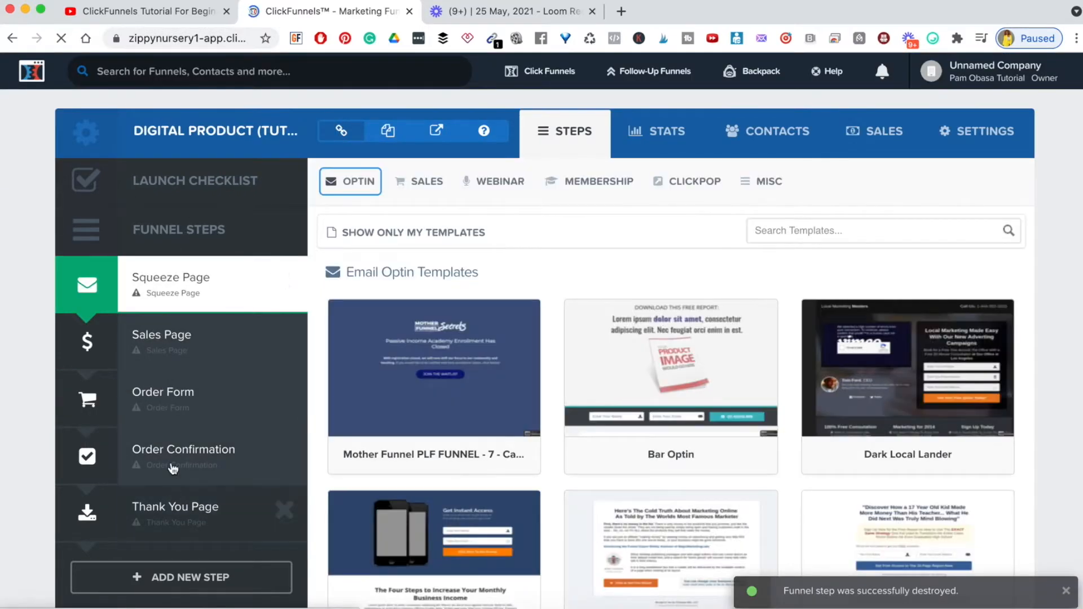
Browse the email optin templates for the Squeeze Page step, including the Mother Funnel designs
{"action": "scroll", "coordinate": [188, 383], "scroll_direction": "down", "scroll_amount": 1}
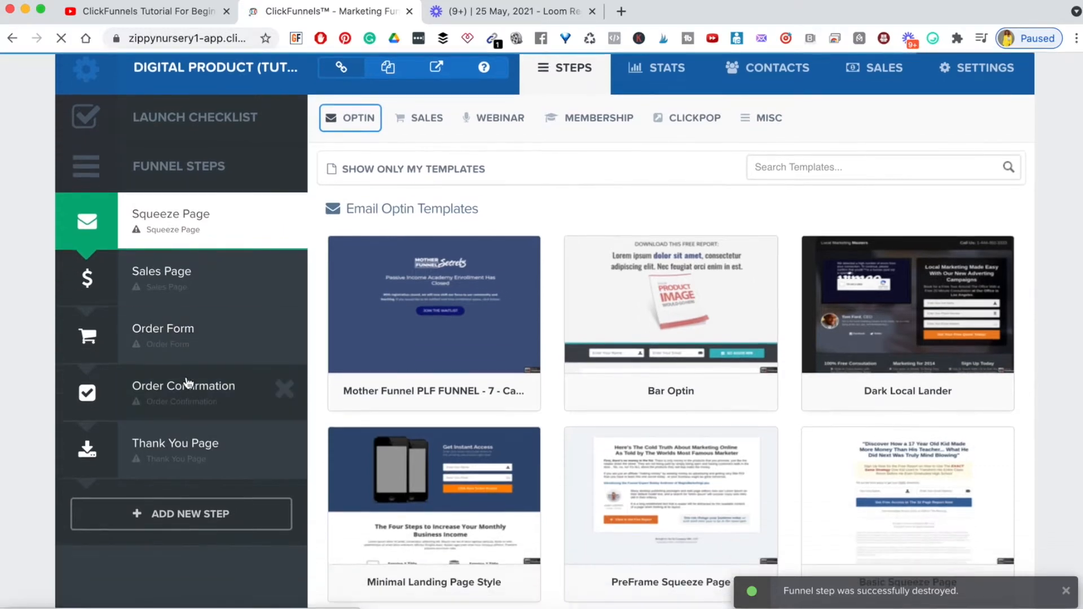
{"action": "scroll", "coordinate": [186, 384], "scroll_direction": "up", "scroll_amount": 1}
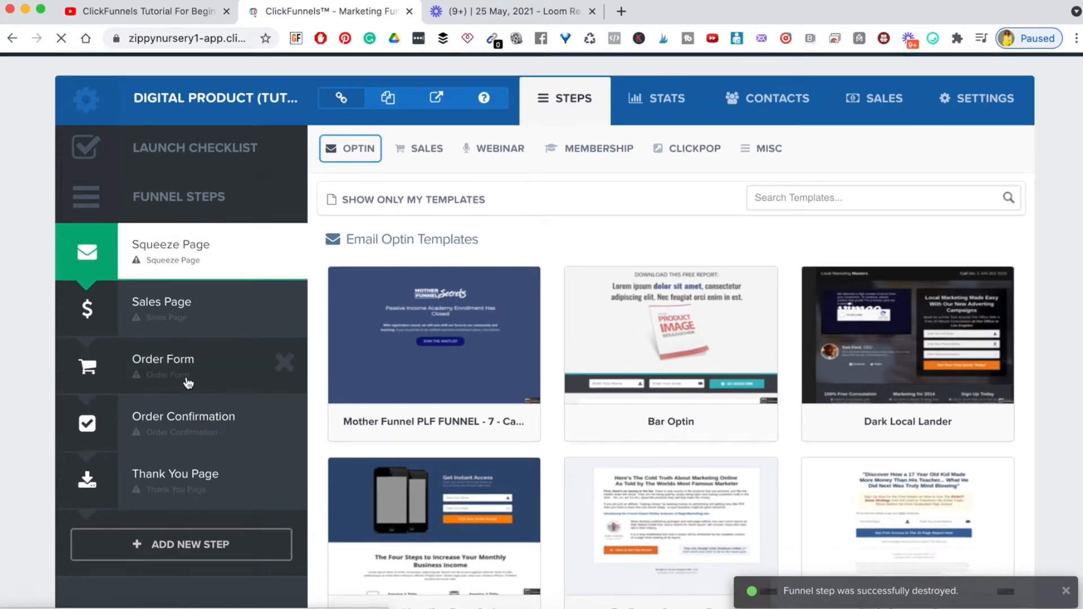
{"action": "scroll", "coordinate": [189, 384], "scroll_direction": "up", "scroll_amount": 1}
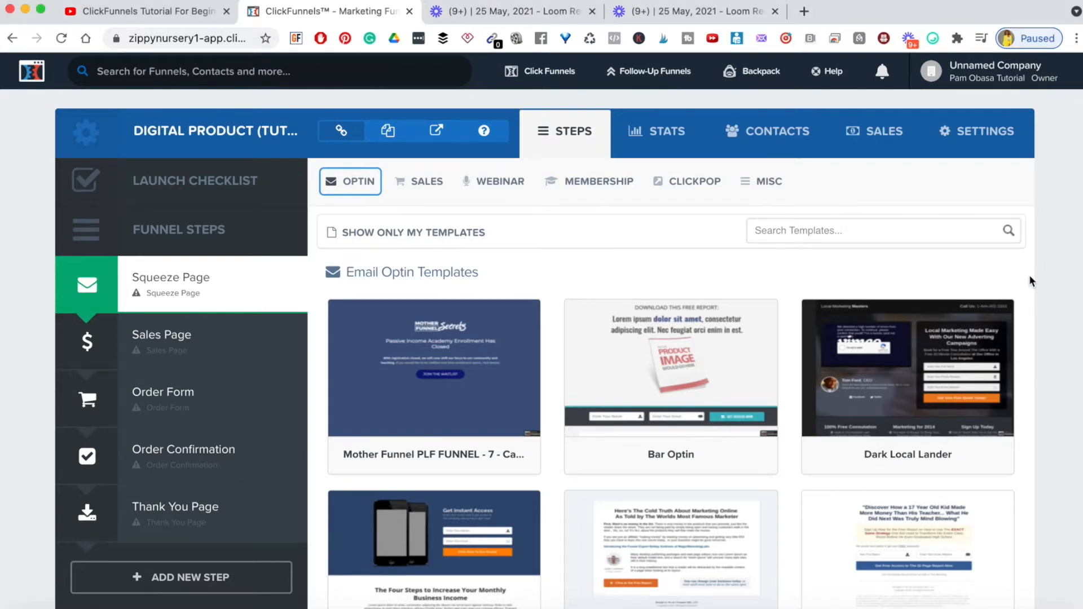
{"action": "left_click", "coordinate": [350, 181]}
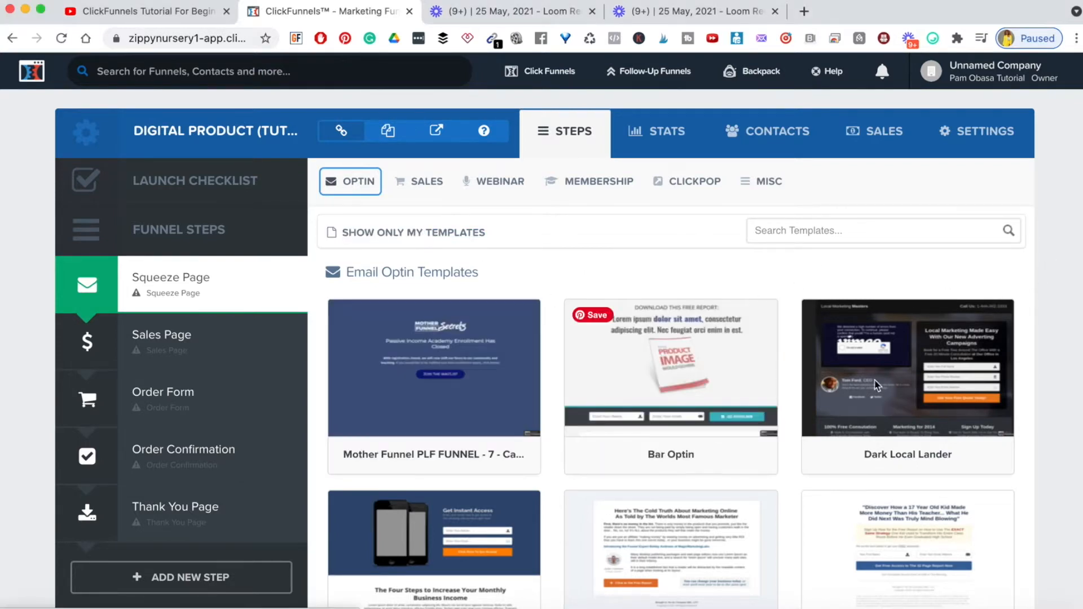
{"action": "scroll", "coordinate": [776, 452], "scroll_direction": "down", "scroll_amount": 15}
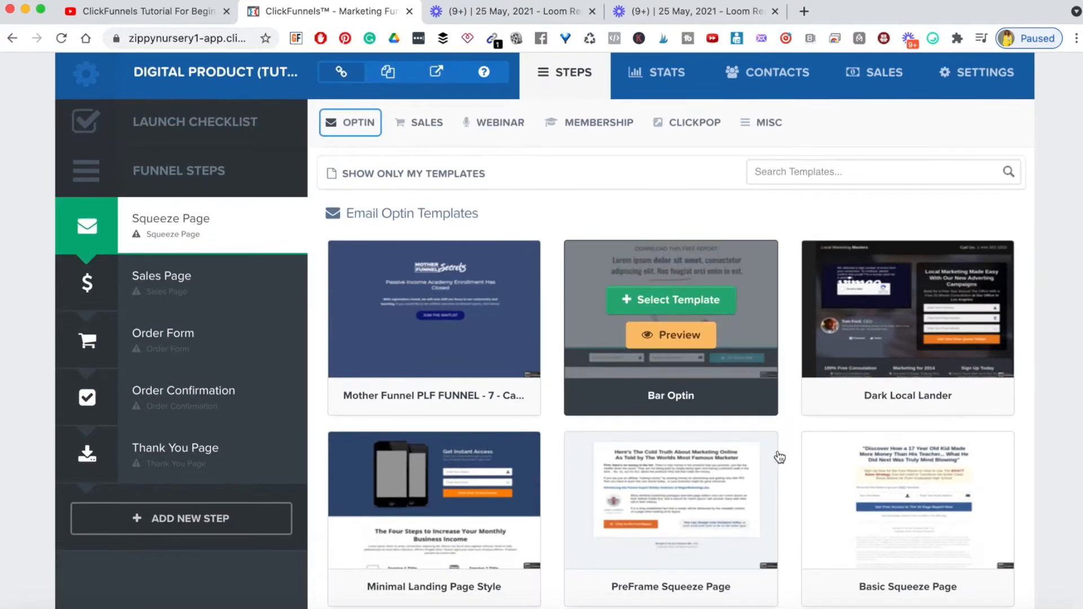
{"action": "scroll", "coordinate": [779, 457], "scroll_direction": "down", "scroll_amount": 12}
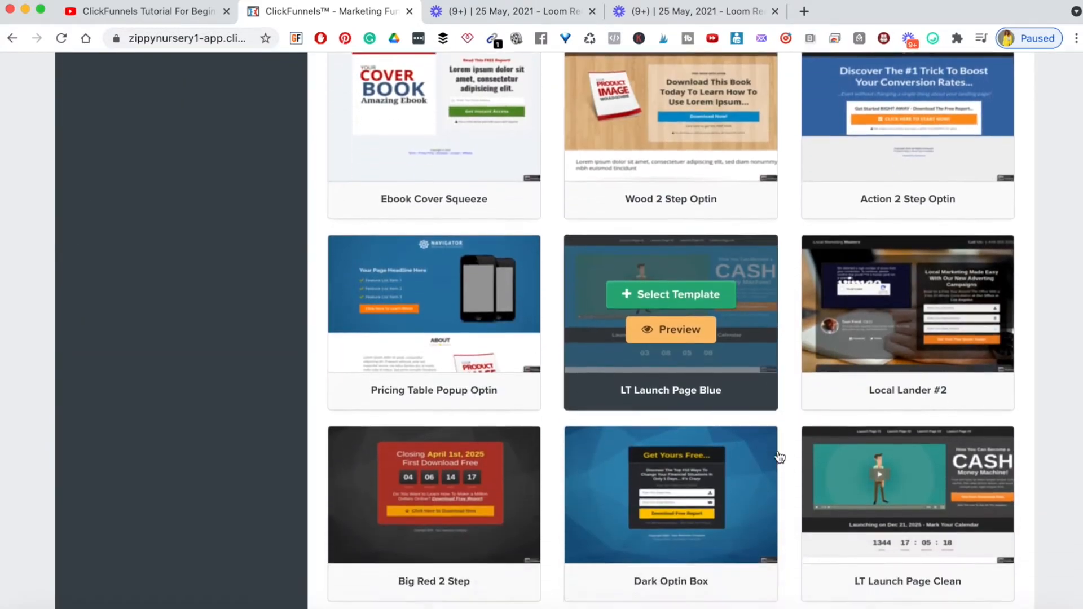
{"action": "scroll", "coordinate": [779, 457], "scroll_direction": "down", "scroll_amount": 6}
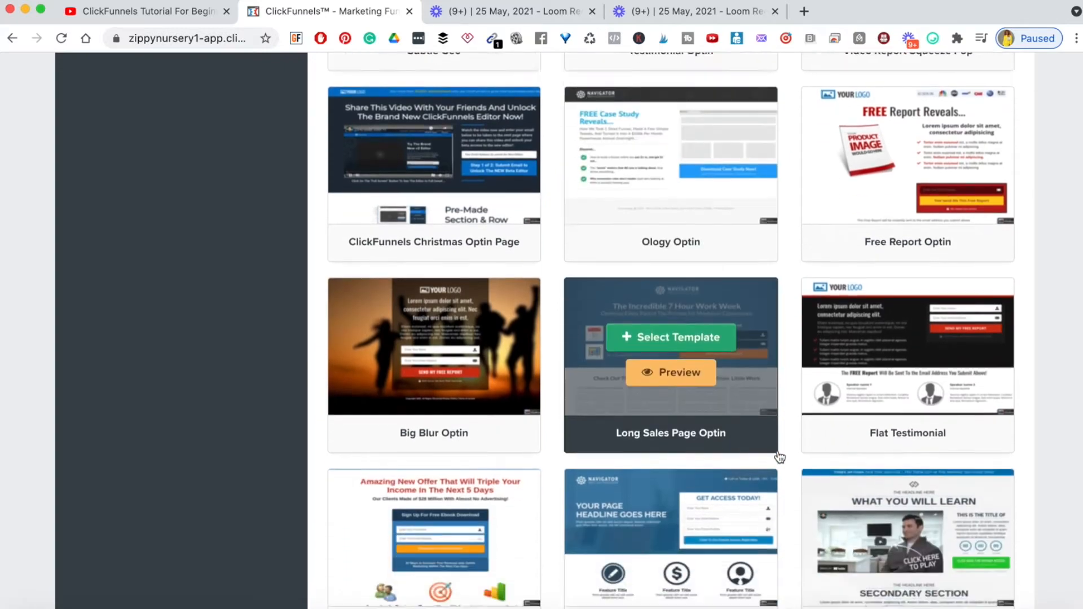
{"action": "scroll", "coordinate": [779, 457], "scroll_direction": "down", "scroll_amount": 10}
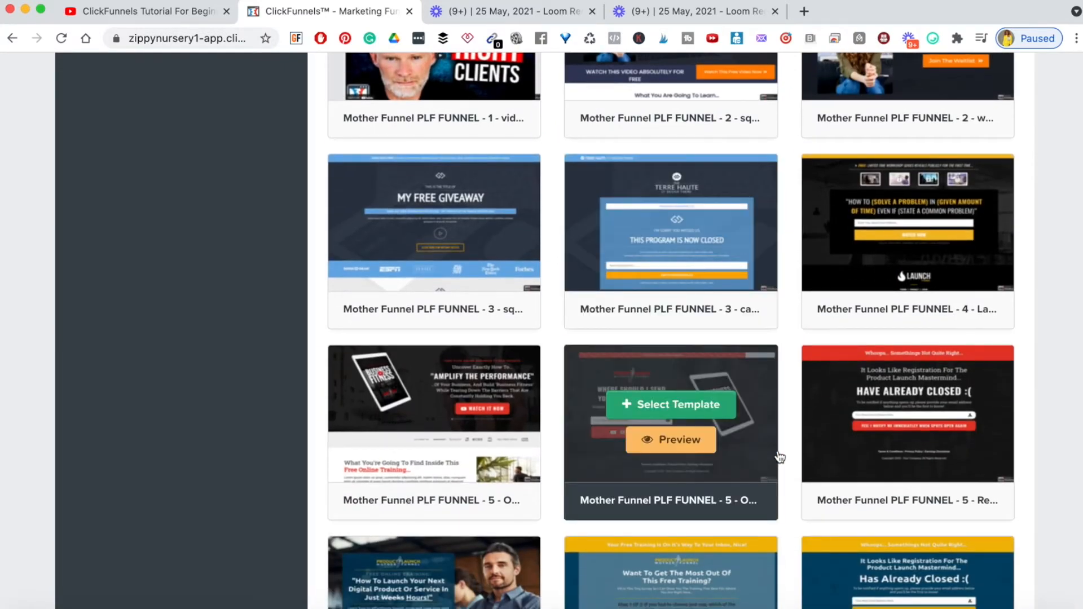
{"action": "scroll", "coordinate": [780, 457], "scroll_direction": "down", "scroll_amount": 10}
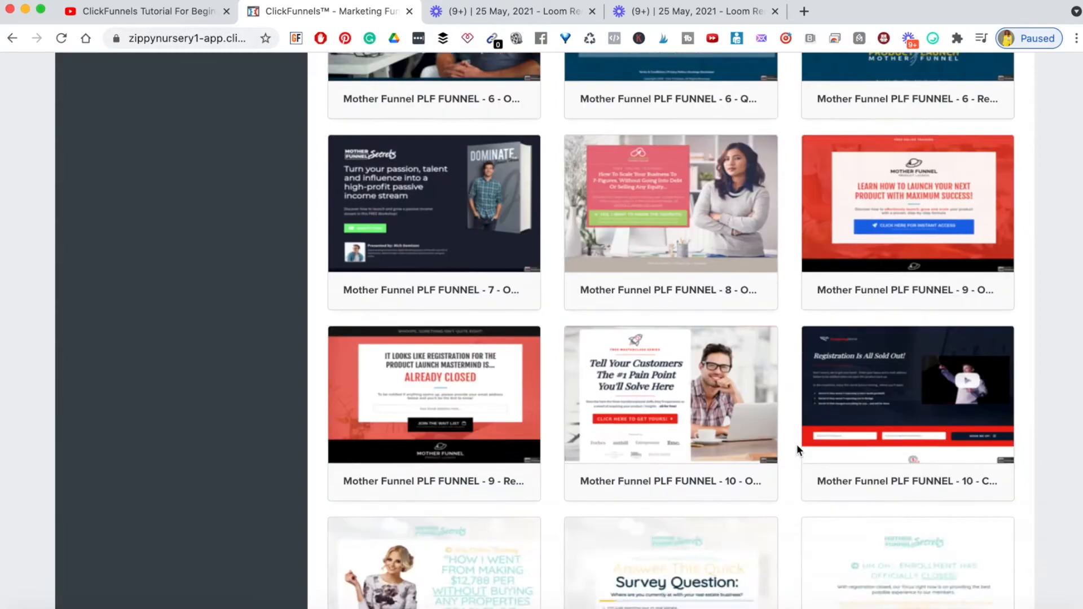
{"action": "scroll", "coordinate": [797, 445], "scroll_direction": "down", "scroll_amount": 14}
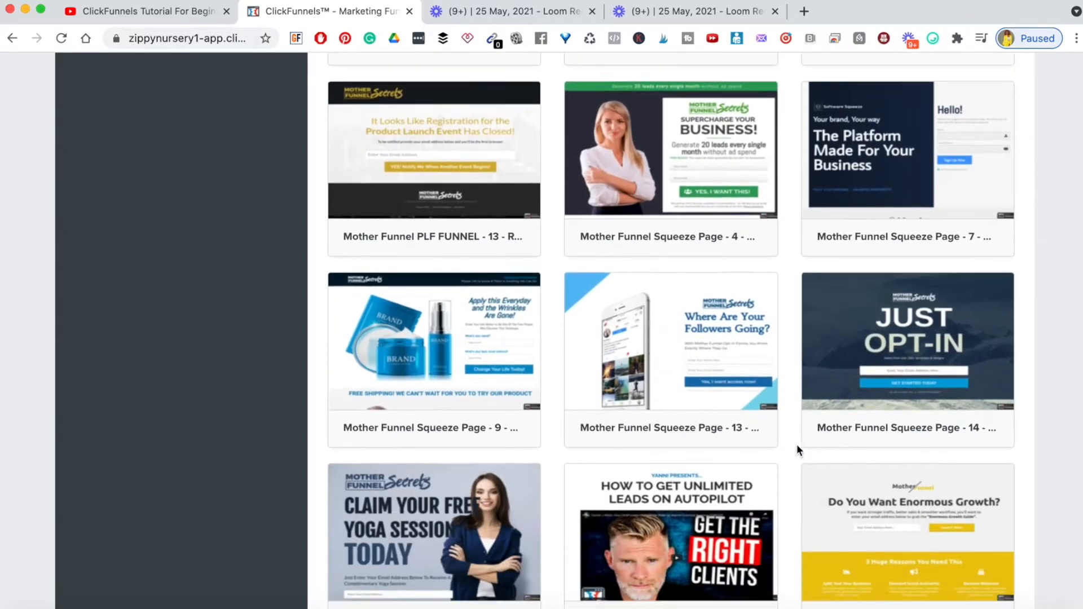
Preview the Mother Funnel Vintage Squeeze - 2 template and examine its full page layout
{"action": "scroll", "coordinate": [797, 445], "scroll_direction": "down", "scroll_amount": 12}
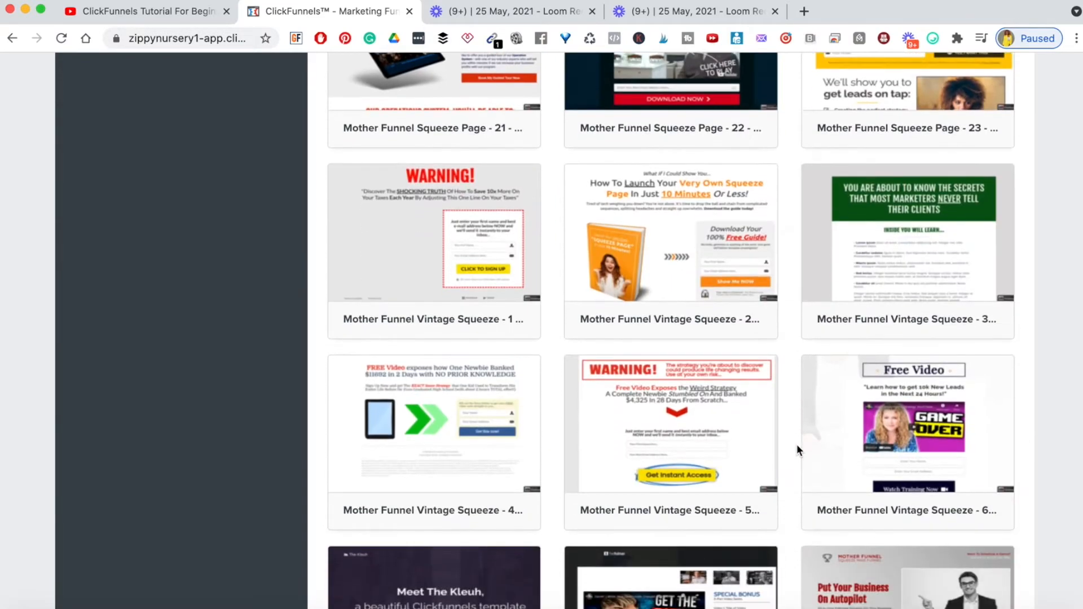
{"action": "mouse_move", "coordinate": [647, 232]}
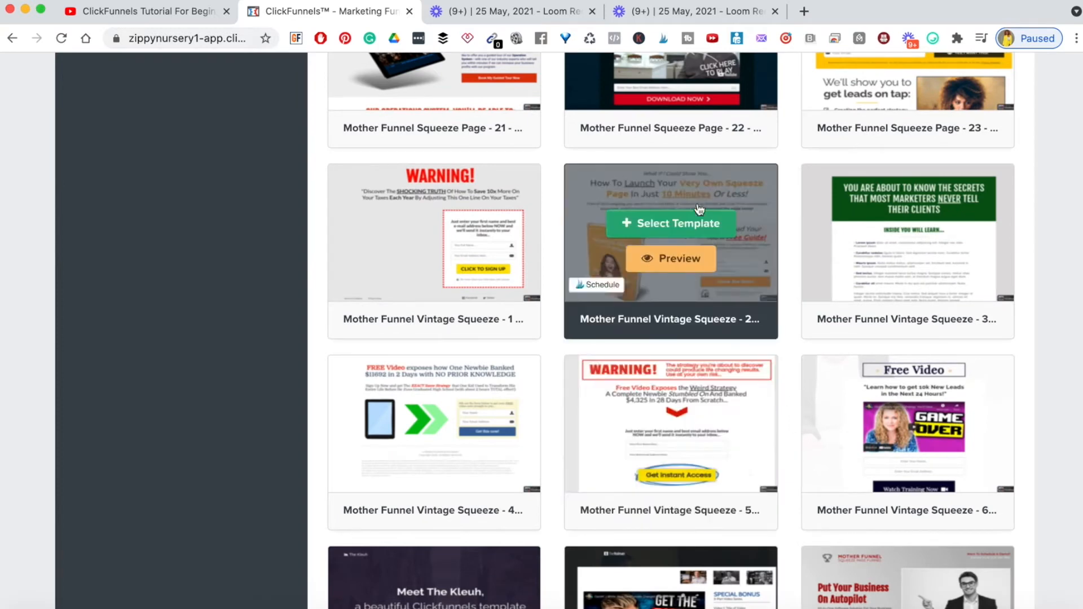
{"action": "left_click", "coordinate": [659, 257]}
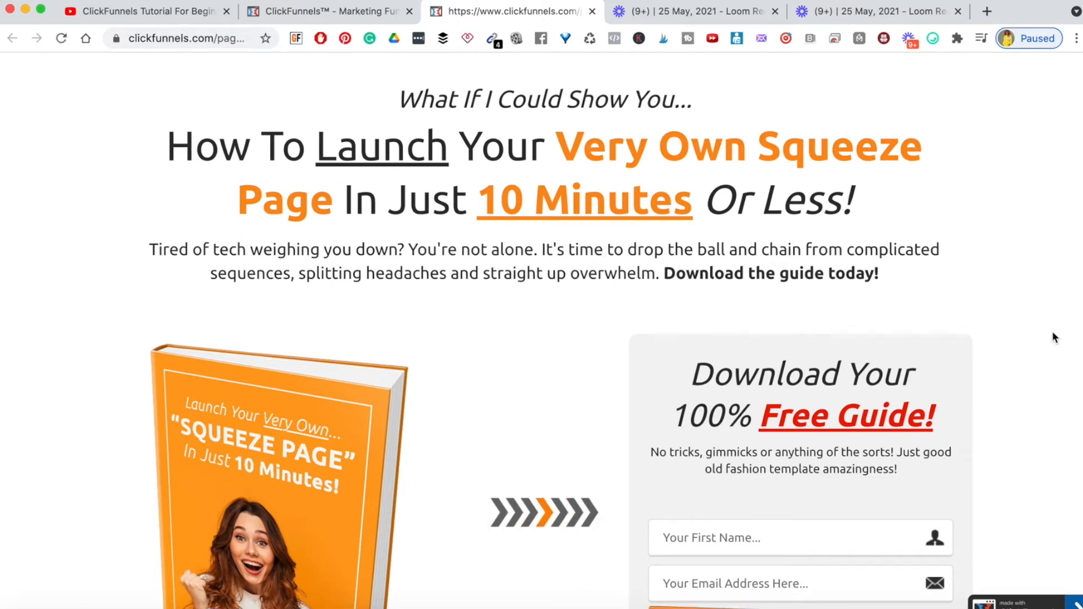
{"action": "scroll", "coordinate": [1016, 412], "scroll_direction": "down", "scroll_amount": 7}
{"action": "scroll", "coordinate": [1016, 411], "scroll_direction": "up", "scroll_amount": 7}
{"action": "mouse_move", "coordinate": [629, 222]}
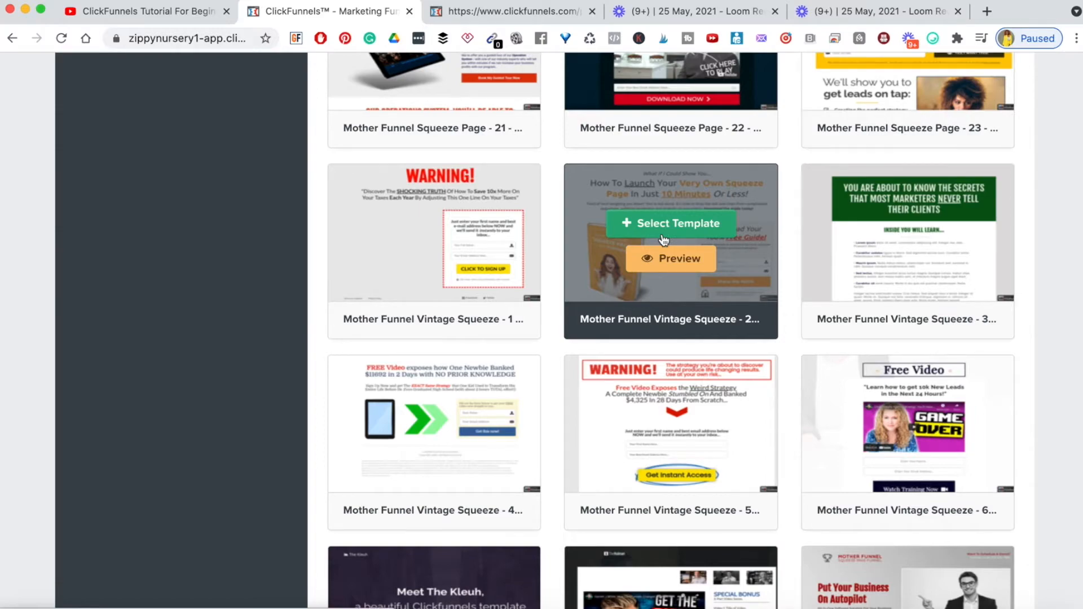
Review which template categories match the Squeeze Page, Sales Page and Order Form steps of the funnel
{"action": "scroll", "coordinate": [664, 239], "scroll_direction": "up", "scroll_amount": 20}
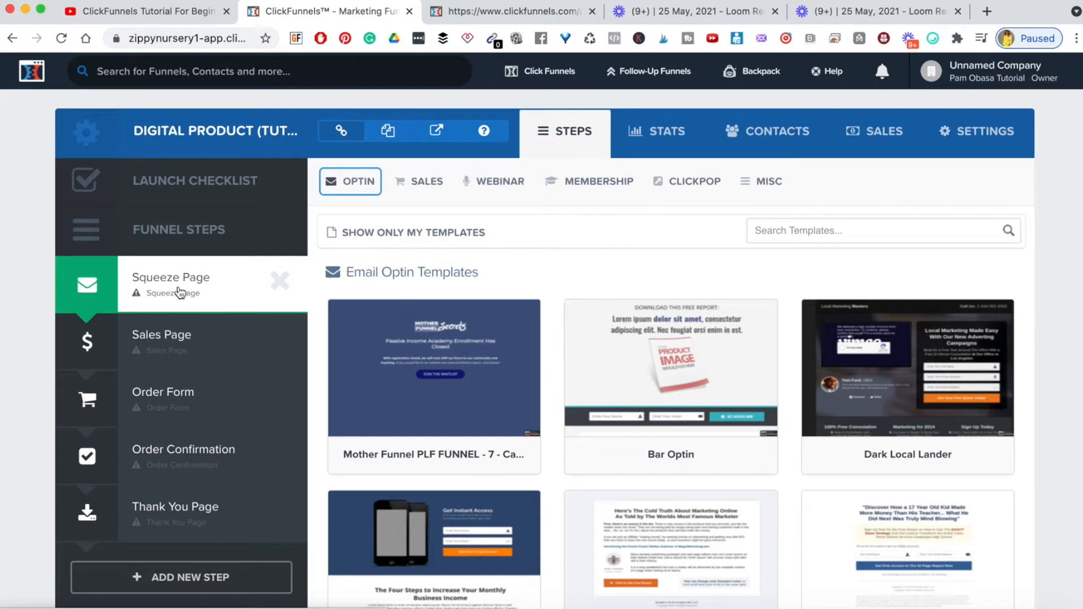
{"action": "left_click", "coordinate": [420, 184]}
{"action": "mouse_move", "coordinate": [361, 186]}
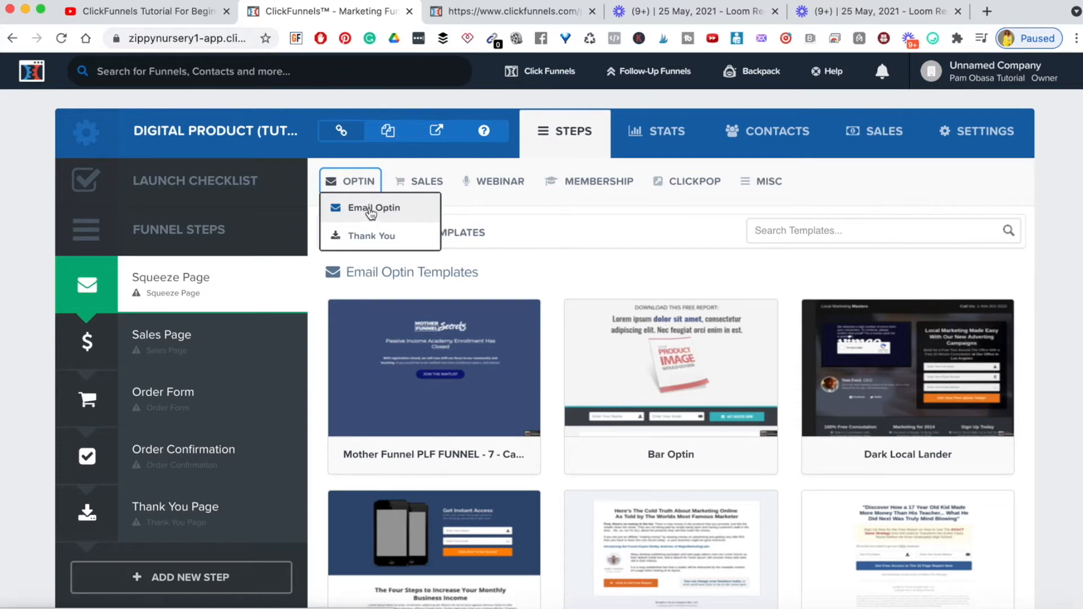
{"action": "left_click", "coordinate": [168, 355]}
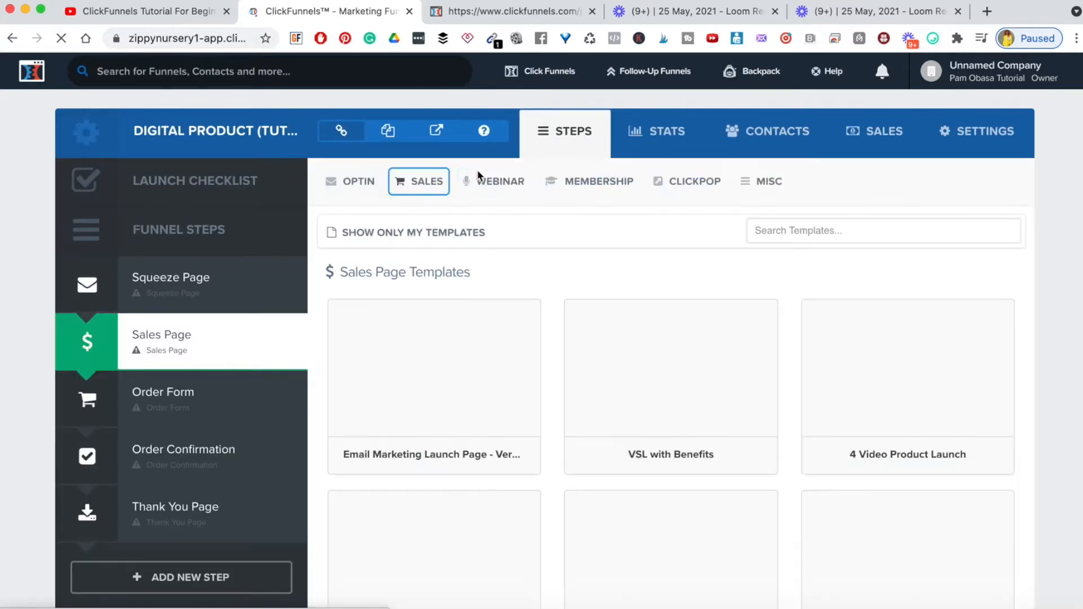
{"action": "left_click", "coordinate": [423, 180]}
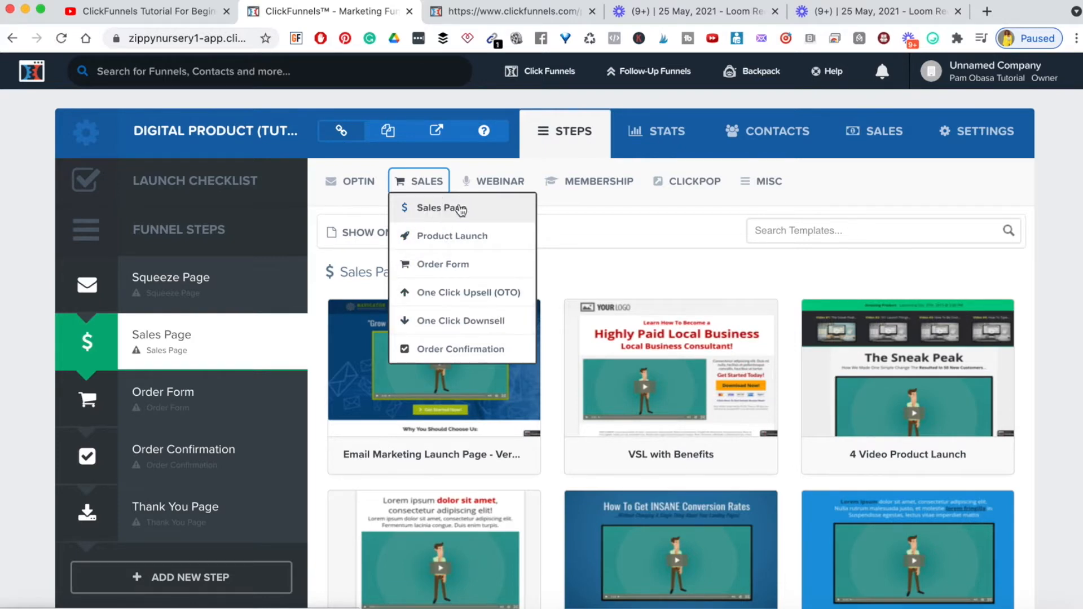
{"action": "left_click", "coordinate": [452, 215]}
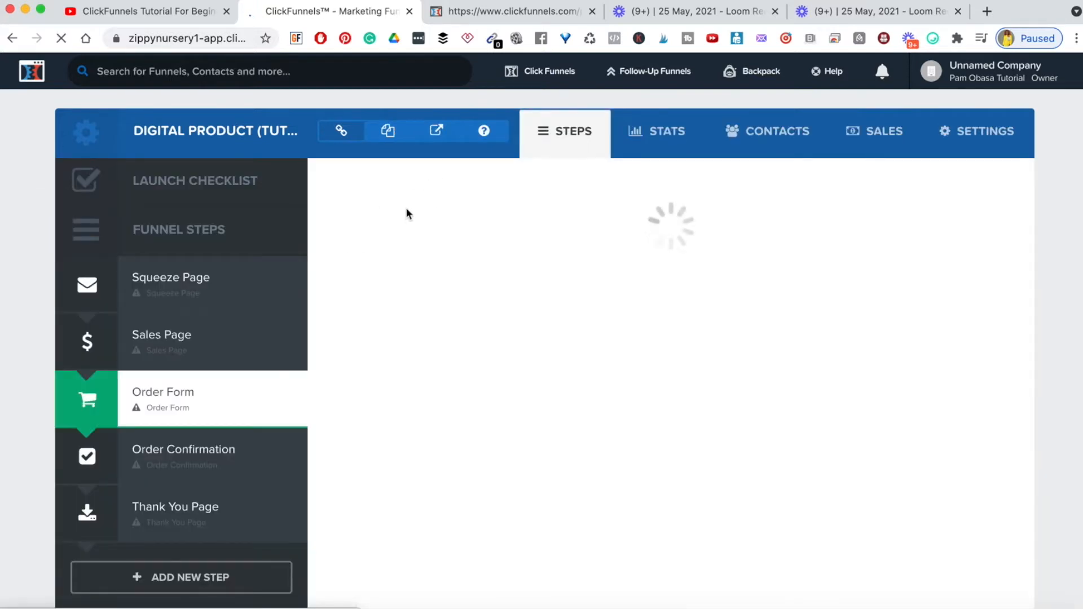
{"action": "left_click", "coordinate": [423, 182]}
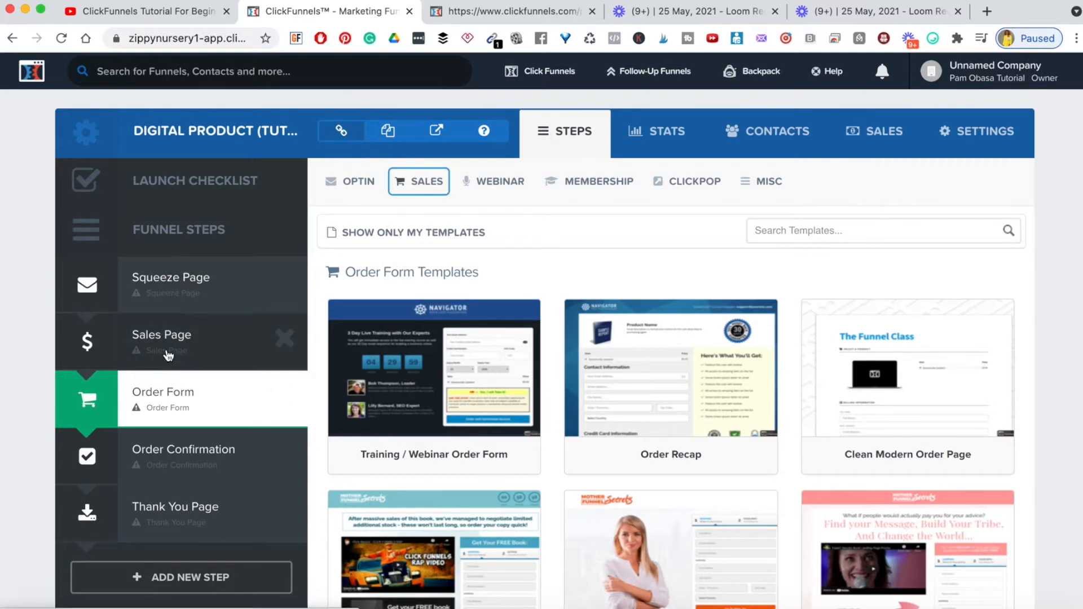
{"action": "mouse_move", "coordinate": [421, 183]}
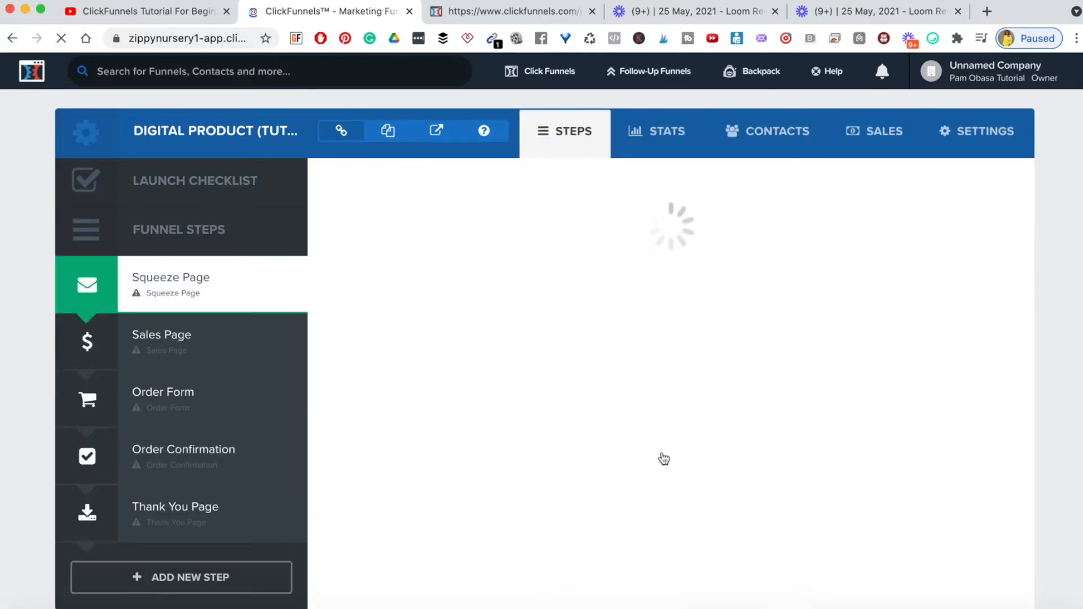
Find the Optin Blank Start template among the email optin templates and apply it to the Squeeze Page step
{"action": "mouse_move", "coordinate": [491, 366]}
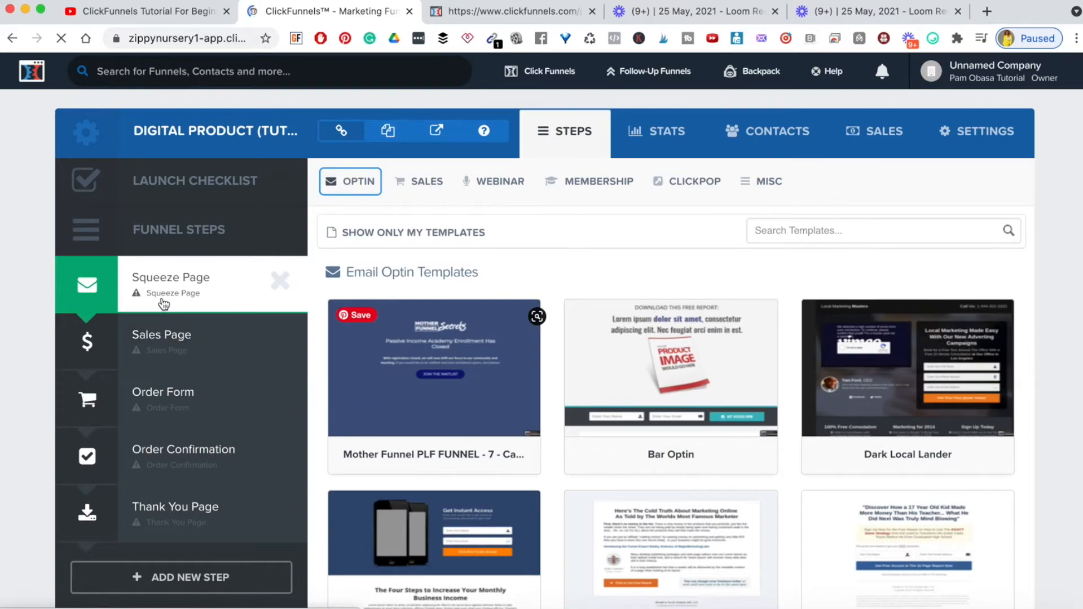
{"action": "scroll", "coordinate": [664, 463], "scroll_direction": "down", "scroll_amount": 20}
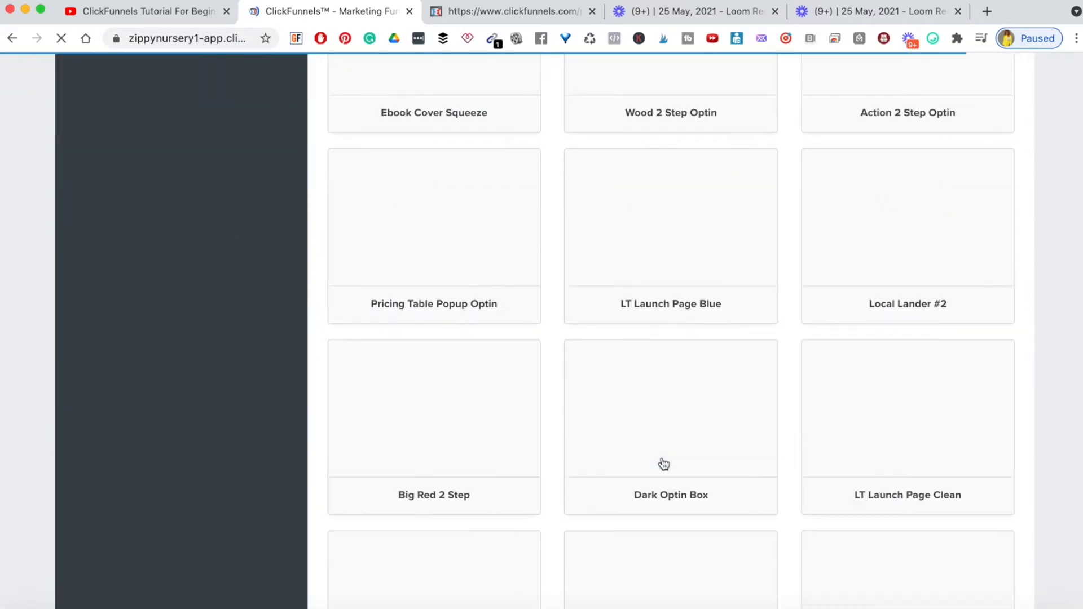
{"action": "scroll", "coordinate": [663, 463], "scroll_direction": "down", "scroll_amount": 20}
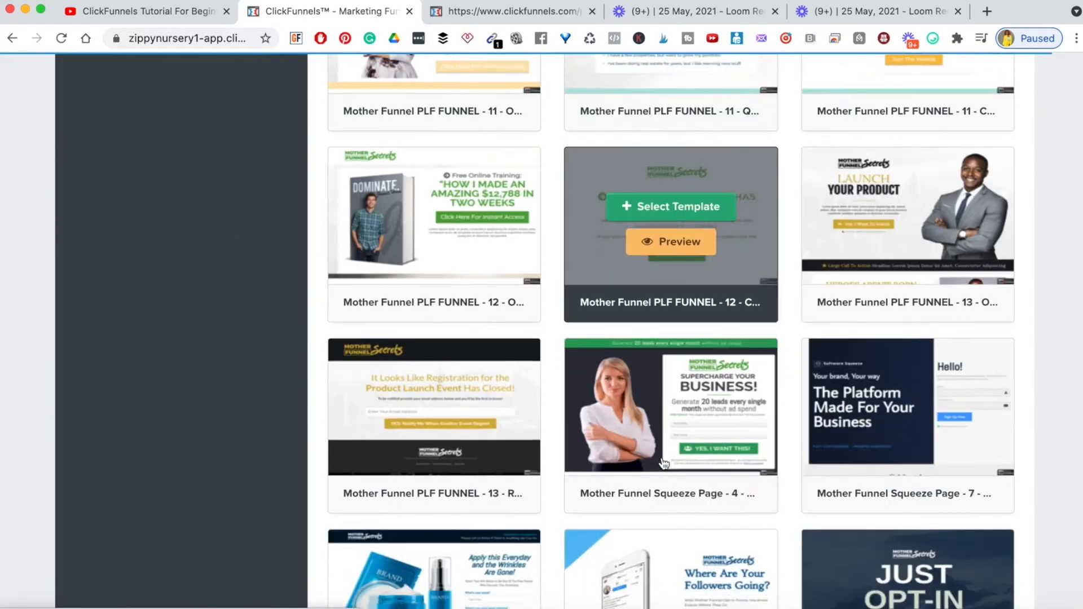
{"action": "scroll", "coordinate": [663, 462], "scroll_direction": "up", "scroll_amount": 20}
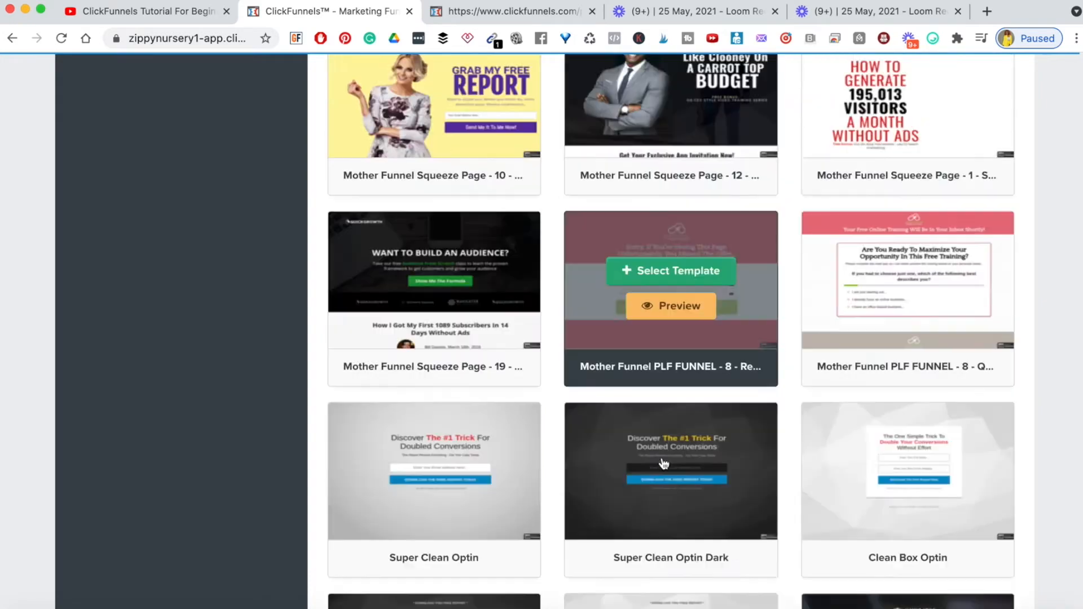
{"action": "scroll", "coordinate": [663, 463], "scroll_direction": "down", "scroll_amount": 15}
{"action": "scroll", "coordinate": [702, 370], "scroll_direction": "up", "scroll_amount": 3}
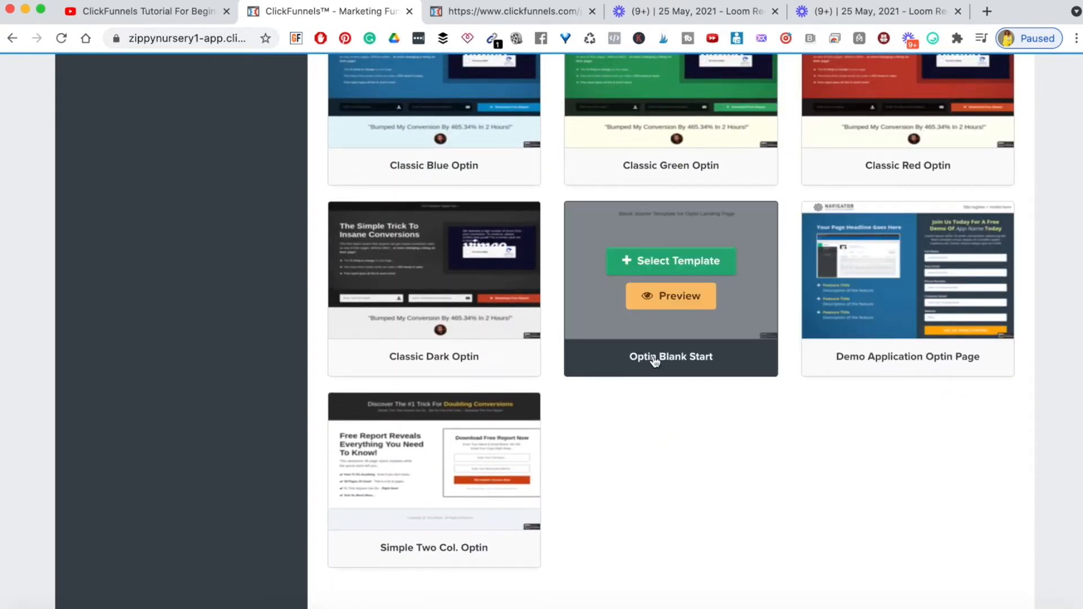
{"action": "left_click", "coordinate": [682, 261]}
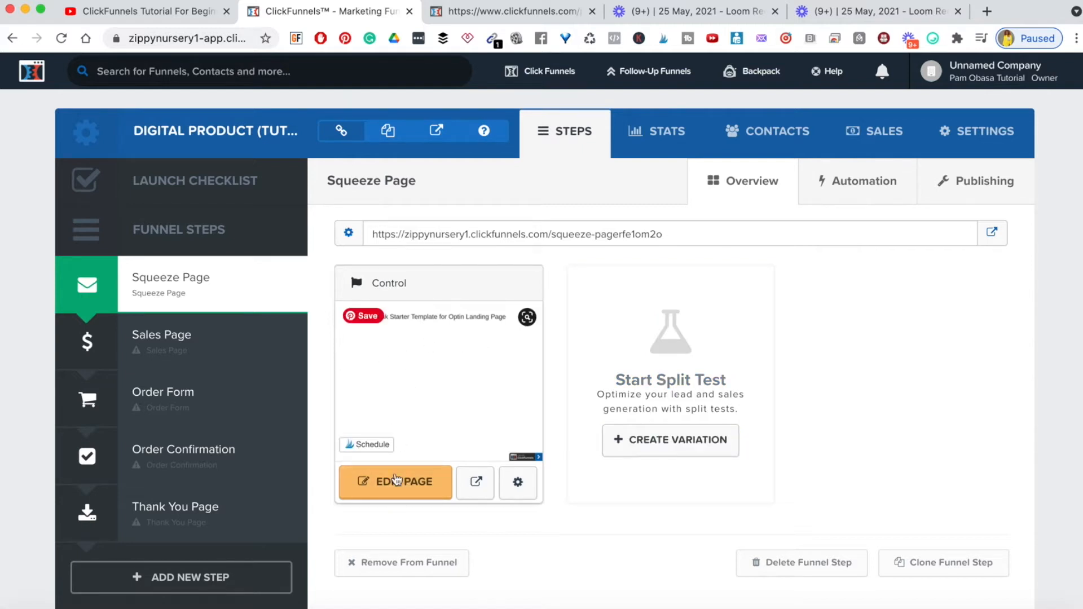
Open the squeeze page in the page editor and delete its starter headline and the row that held it
{"action": "left_click", "coordinate": [379, 490]}
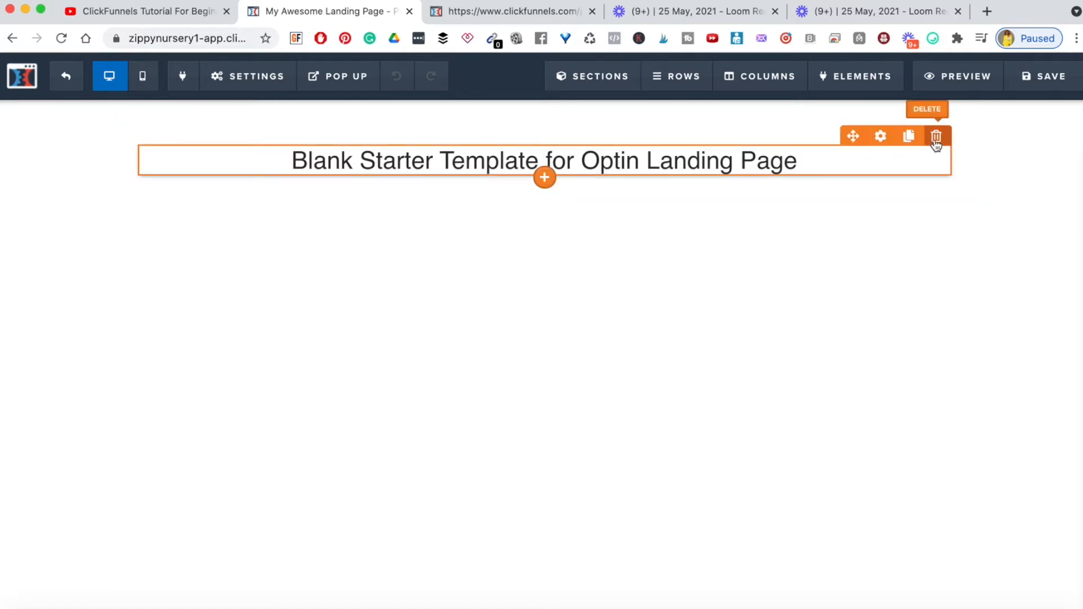
{"action": "left_click", "coordinate": [934, 139]}
{"action": "left_click", "coordinate": [691, 125]}
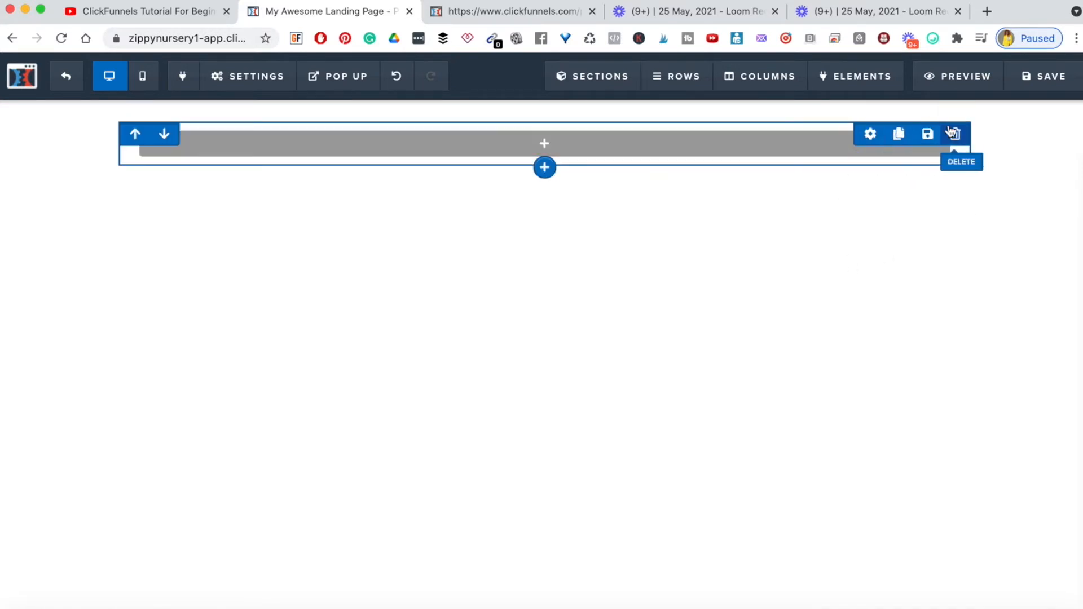
{"action": "left_click", "coordinate": [957, 135]}
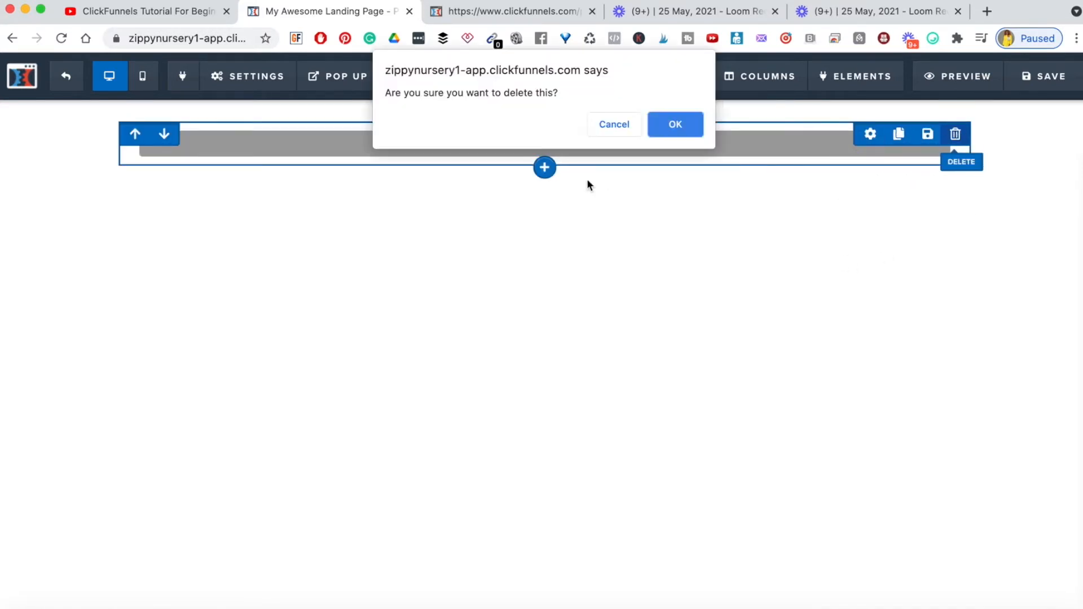
{"action": "left_click", "coordinate": [687, 132]}
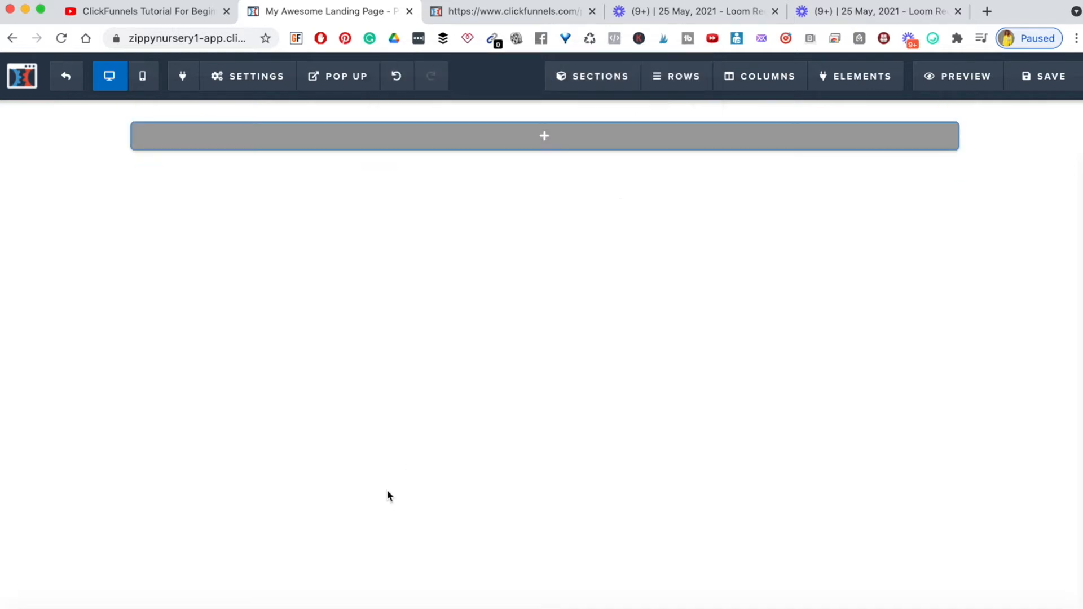
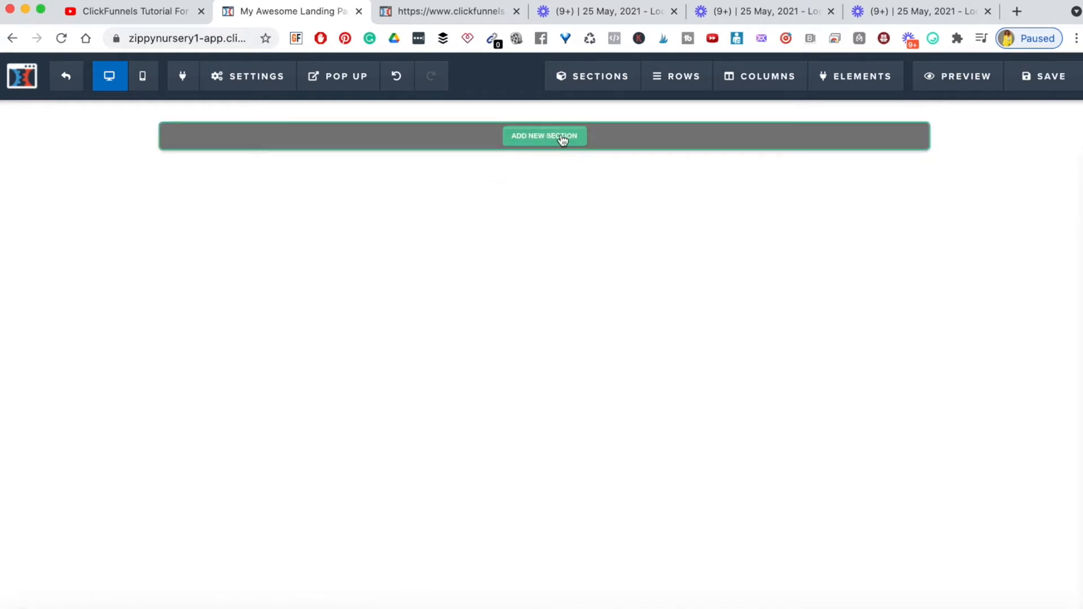
Add a Wide section to the empty page, using the previewed squeeze template as the reference for its layout
{"action": "left_click", "coordinate": [519, 137]}
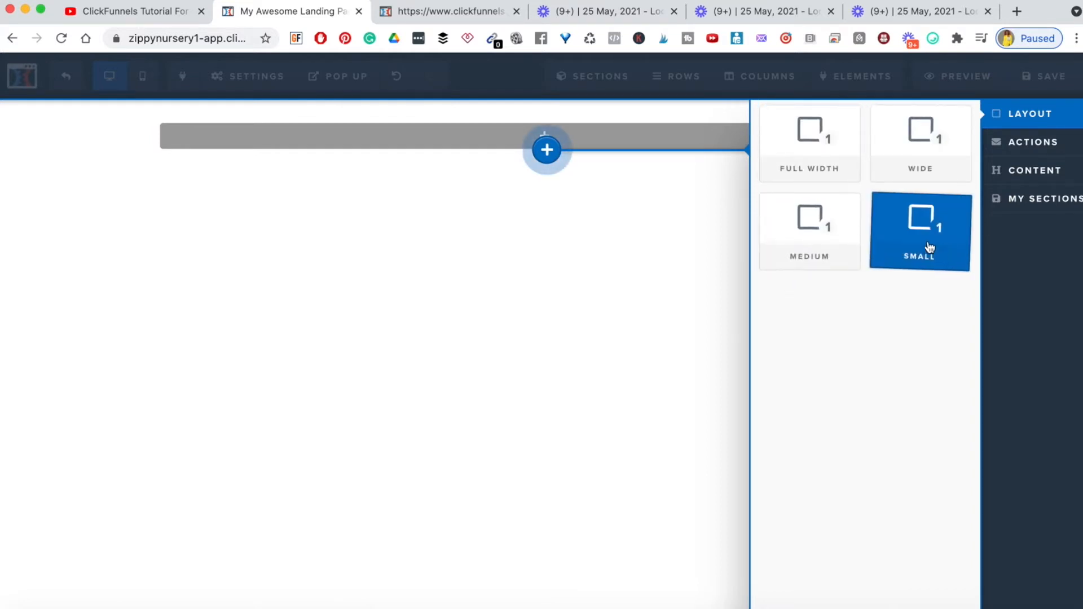
{"action": "left_click", "coordinate": [443, 17]}
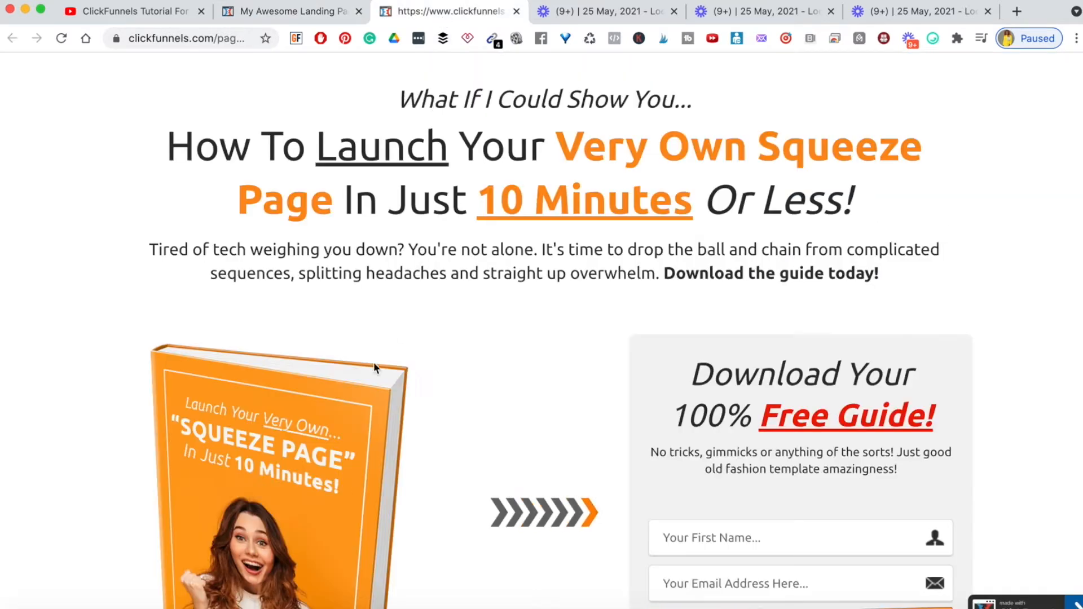
{"action": "scroll", "coordinate": [549, 373], "scroll_direction": "down", "scroll_amount": 5}
{"action": "scroll", "coordinate": [549, 373], "scroll_direction": "up", "scroll_amount": 5}
{"action": "scroll", "coordinate": [551, 379], "scroll_direction": "down", "scroll_amount": 1}
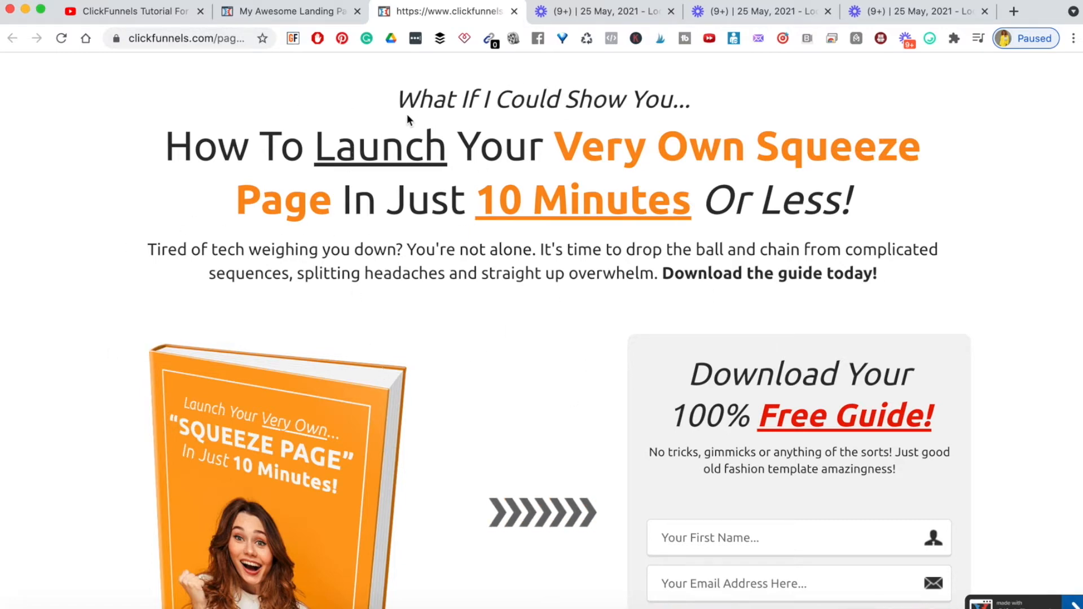
{"action": "left_click", "coordinate": [272, 12]}
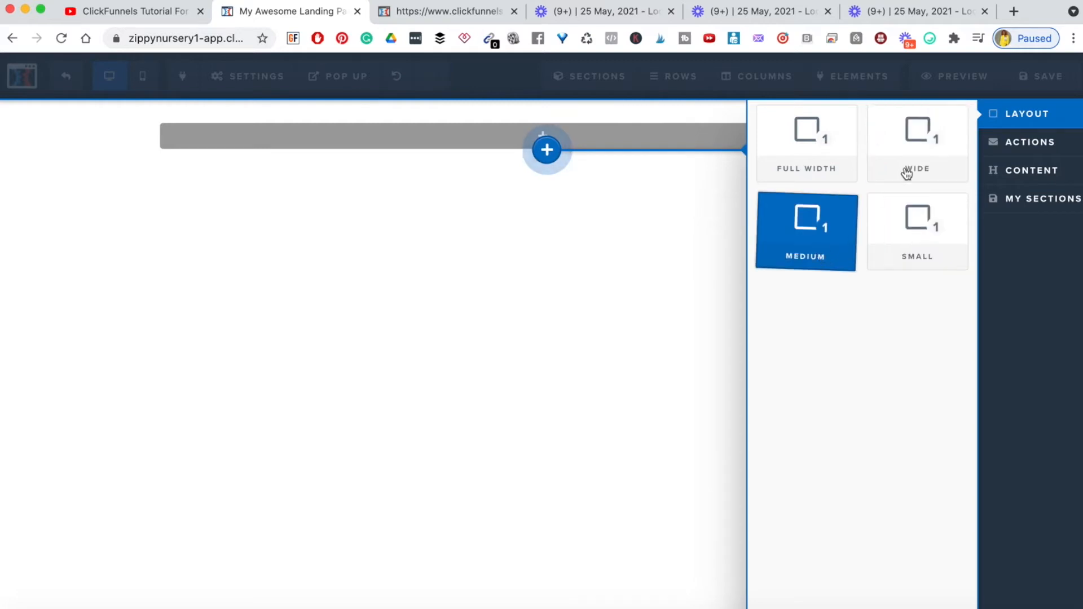
{"action": "left_click", "coordinate": [416, 11]}
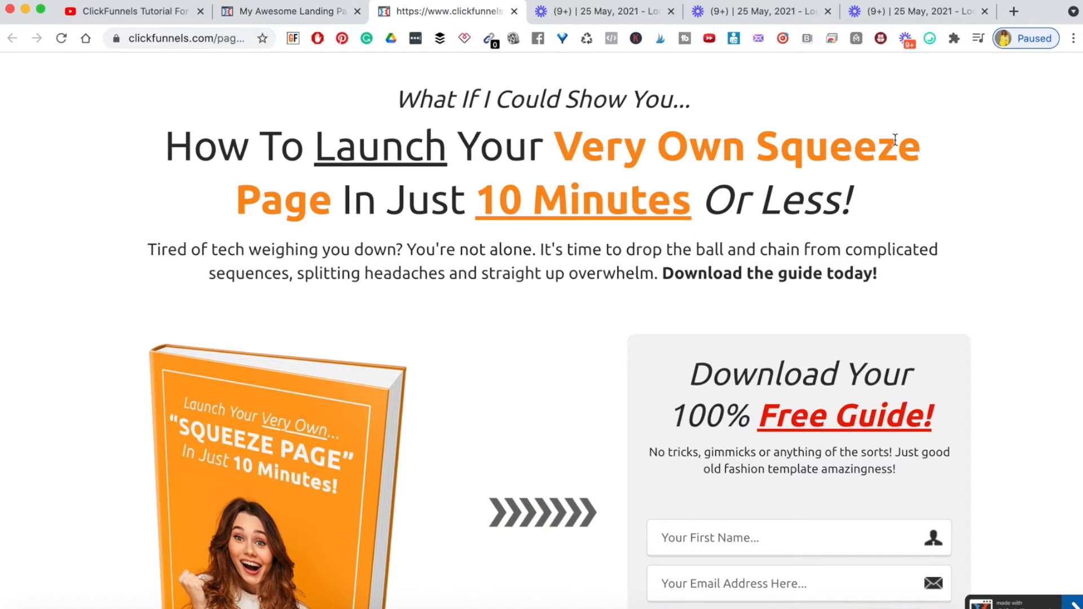
{"action": "left_click", "coordinate": [302, 11]}
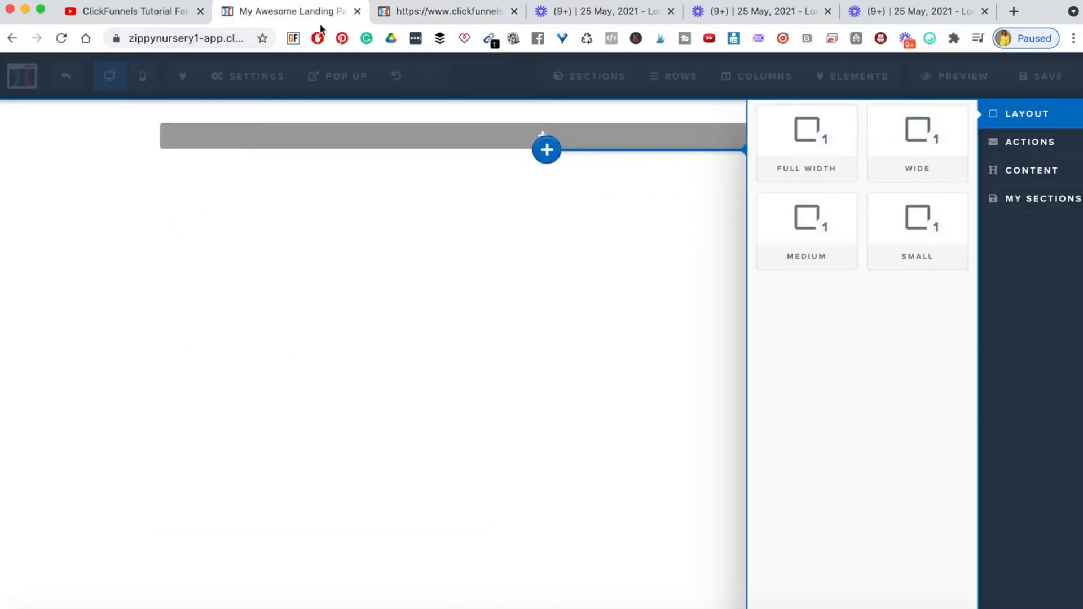
{"action": "left_click", "coordinate": [917, 156]}
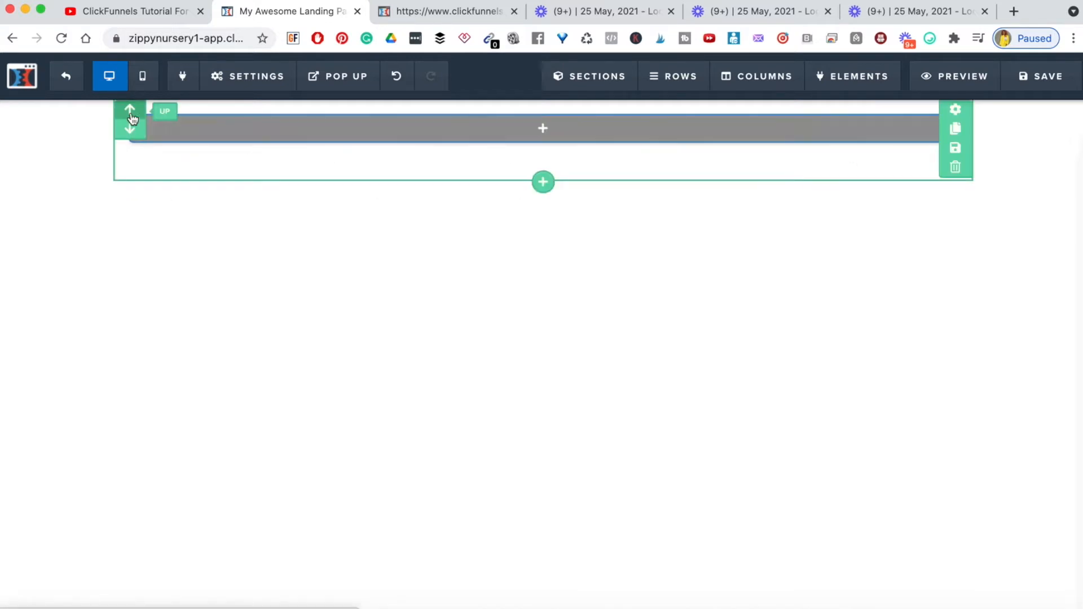
Open the Wide section's settings and set its top margin to 20
{"action": "left_click", "coordinate": [609, 78]}
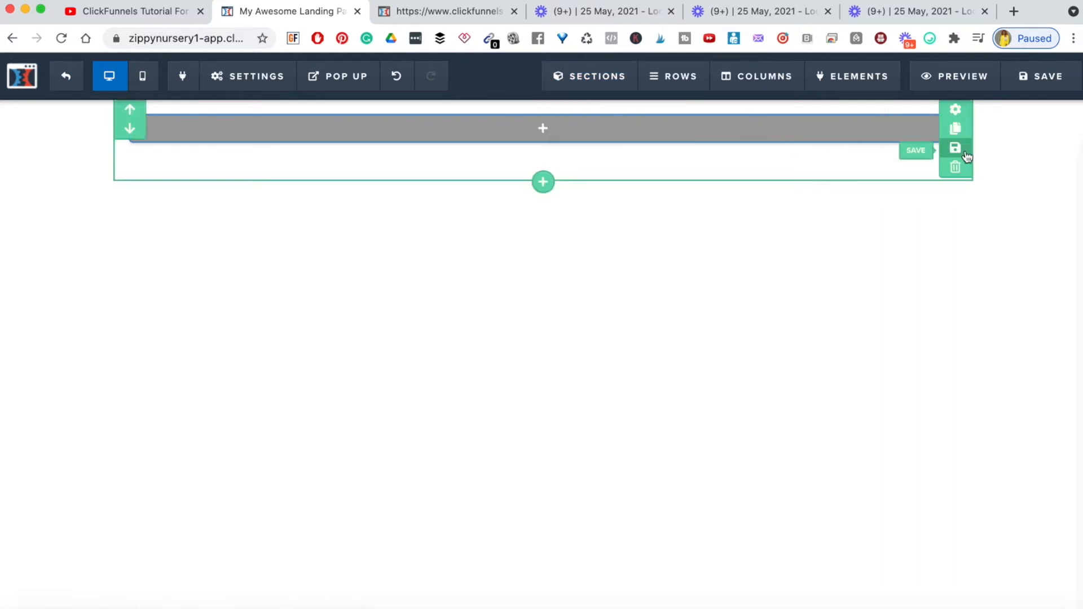
{"action": "left_click", "coordinate": [955, 112]}
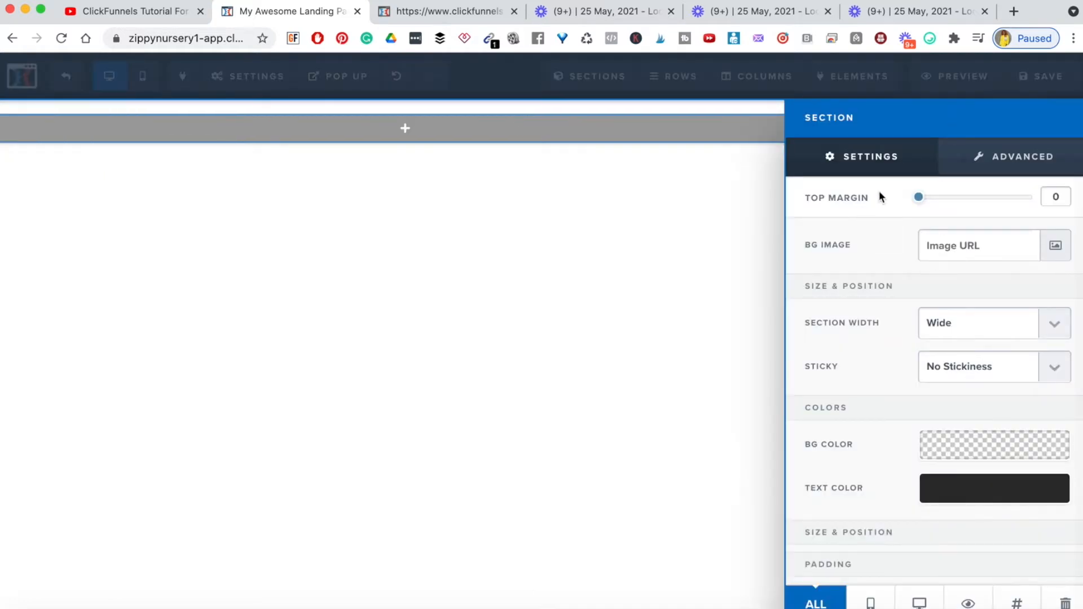
{"action": "left_click_drag", "start_coordinate": [921, 199], "coordinate": [1048, 200]}
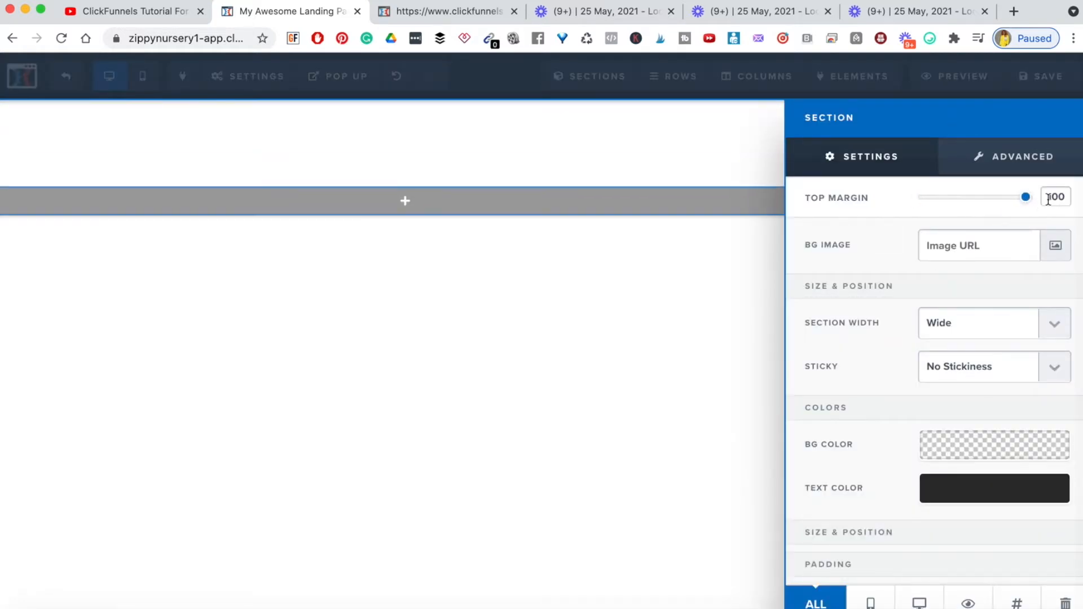
{"action": "mouse_move", "coordinate": [923, 209]}
{"action": "left_mouse_down"}
{"action": "mouse_move", "coordinate": [1054, 208]}
{"action": "mouse_move", "coordinate": [912, 217]}
{"action": "left_mouse_up"}
{"action": "scroll", "coordinate": [939, 293], "scroll_direction": "down", "scroll_amount": 2}
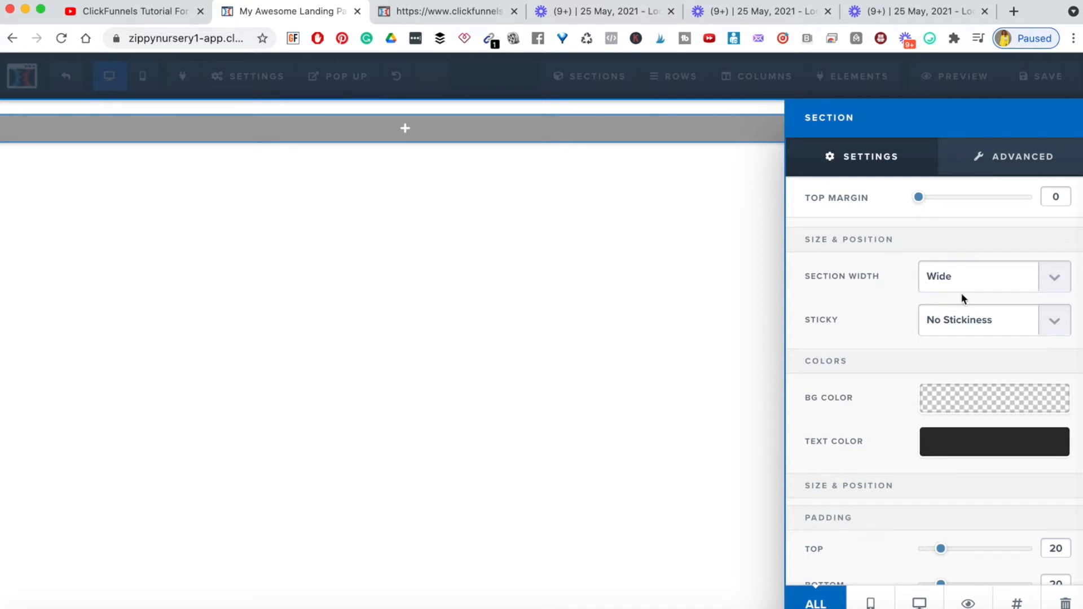
{"action": "left_click_drag", "start_coordinate": [931, 203], "coordinate": [948, 211]}
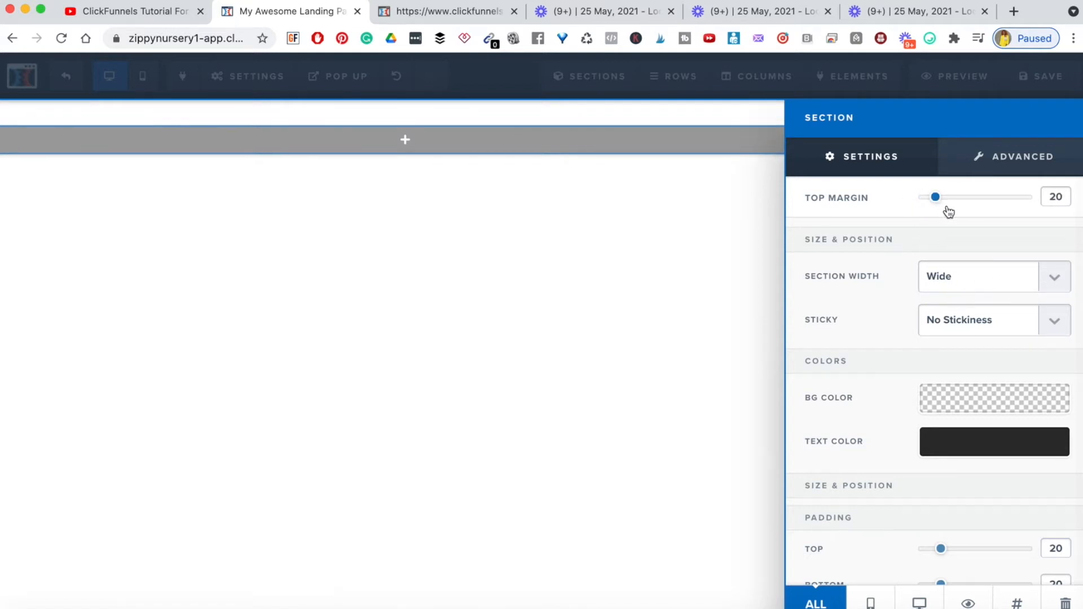
Try the Medium and Small widths on the section and return it to Wide
{"action": "left_click", "coordinate": [1041, 293]}
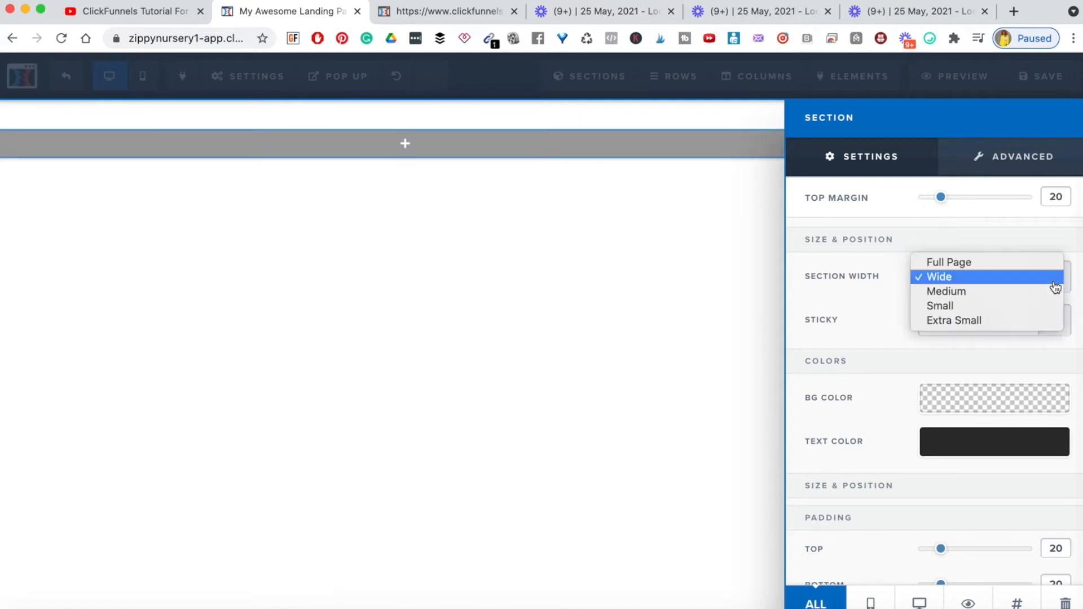
{"action": "left_click", "coordinate": [967, 295]}
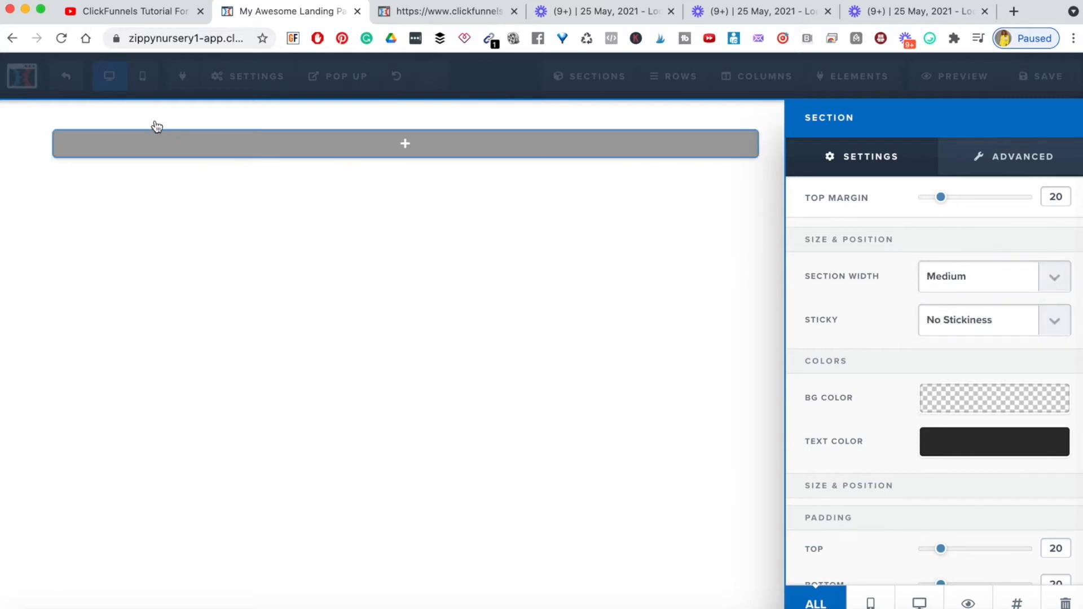
{"action": "left_click", "coordinate": [1032, 277]}
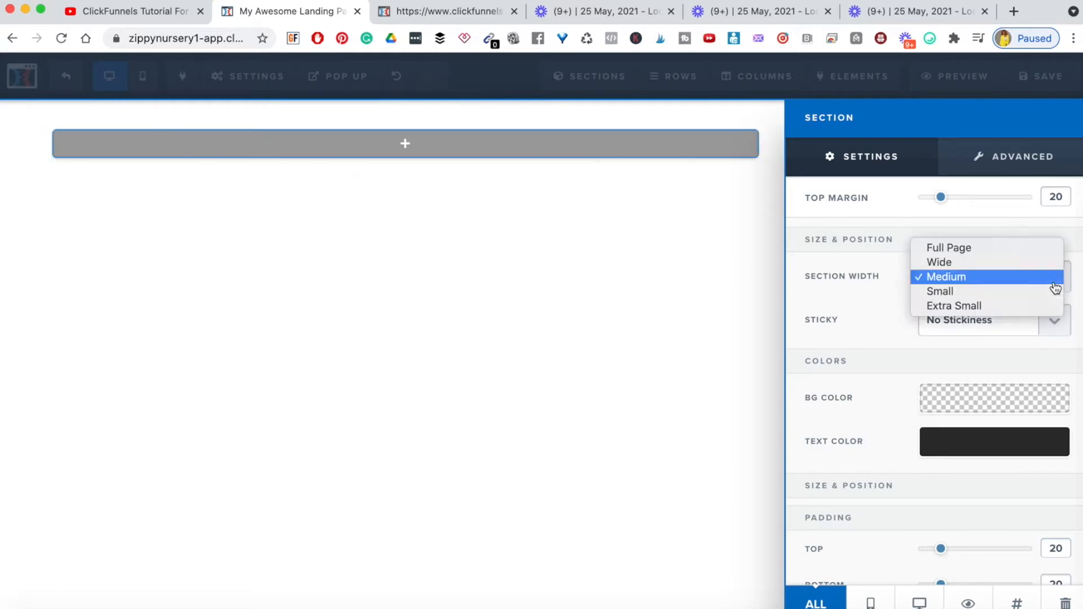
{"action": "left_click", "coordinate": [998, 292]}
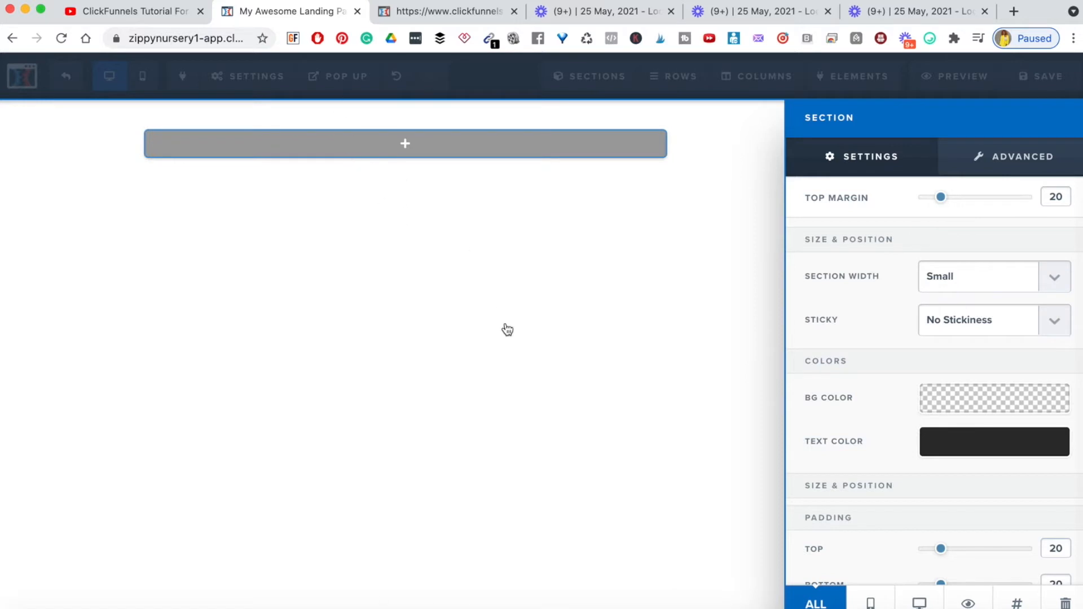
{"action": "left_click", "coordinate": [1051, 289]}
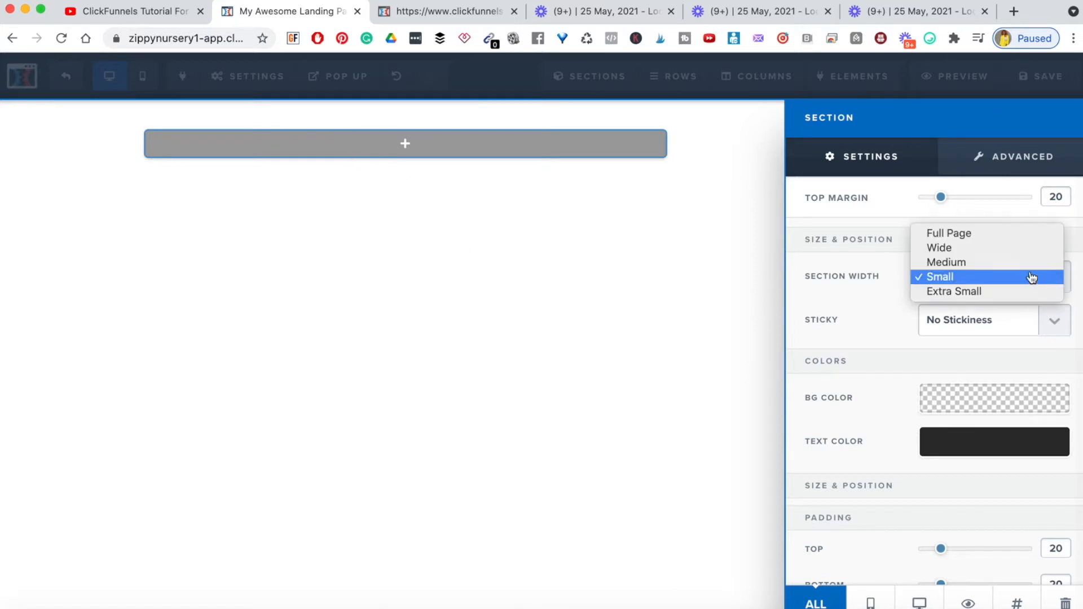
{"action": "left_click", "coordinate": [1007, 247]}
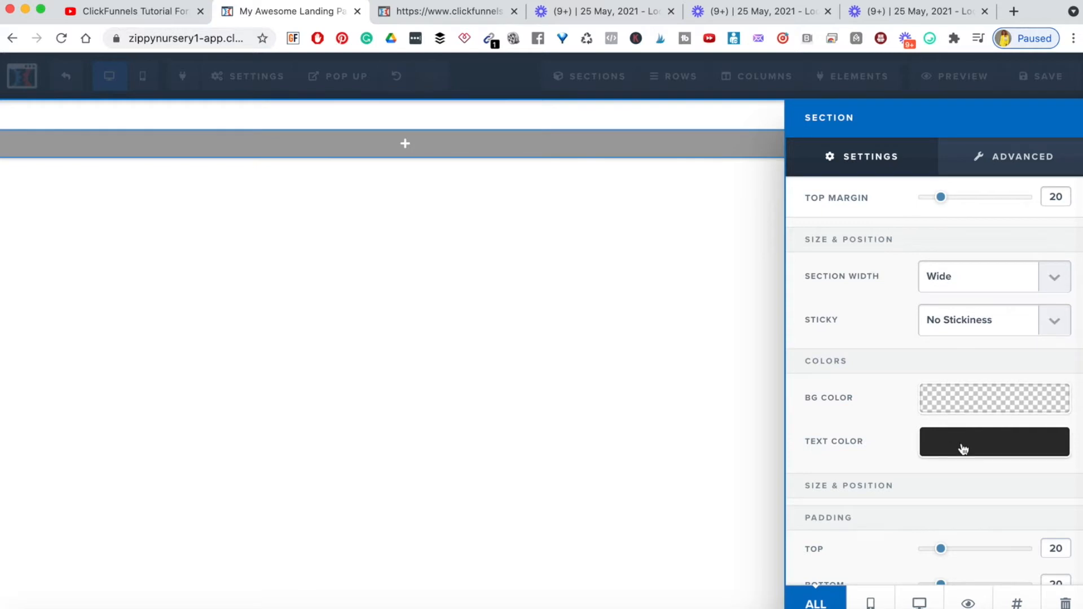
Set the section's top padding to 15
{"action": "scroll", "coordinate": [960, 448], "scroll_direction": "down", "scroll_amount": 2}
{"action": "mouse_move", "coordinate": [942, 491]}
{"action": "left_mouse_down"}
{"action": "mouse_move", "coordinate": [918, 492]}
{"action": "mouse_move", "coordinate": [966, 493]}
{"action": "mouse_move", "coordinate": [919, 495]}
{"action": "mouse_move", "coordinate": [935, 501]}
{"action": "left_mouse_up"}
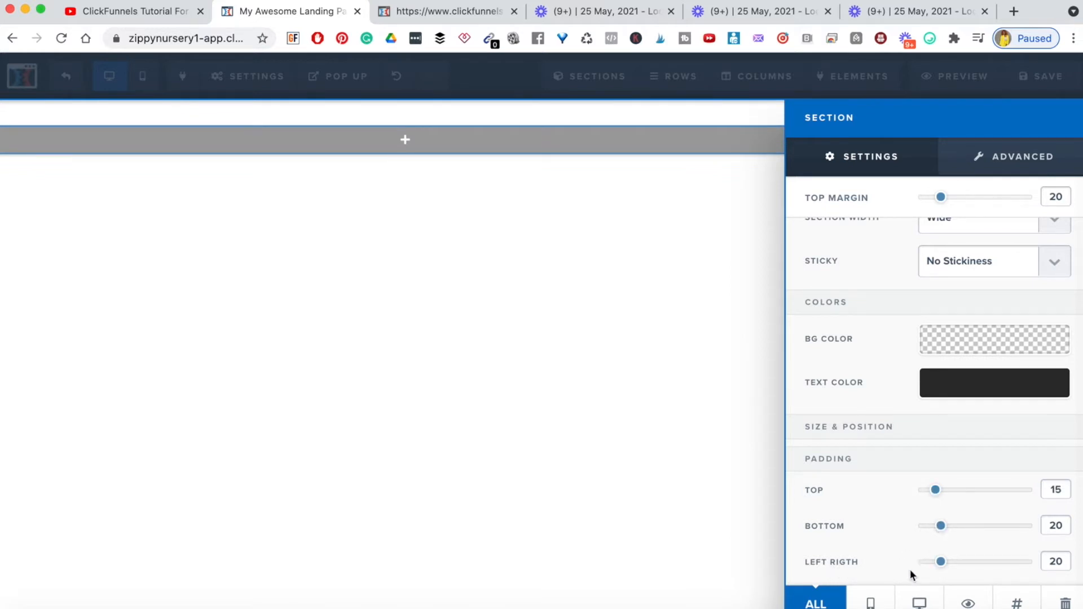
{"action": "scroll", "coordinate": [942, 465], "scroll_direction": "up", "scroll_amount": 4}
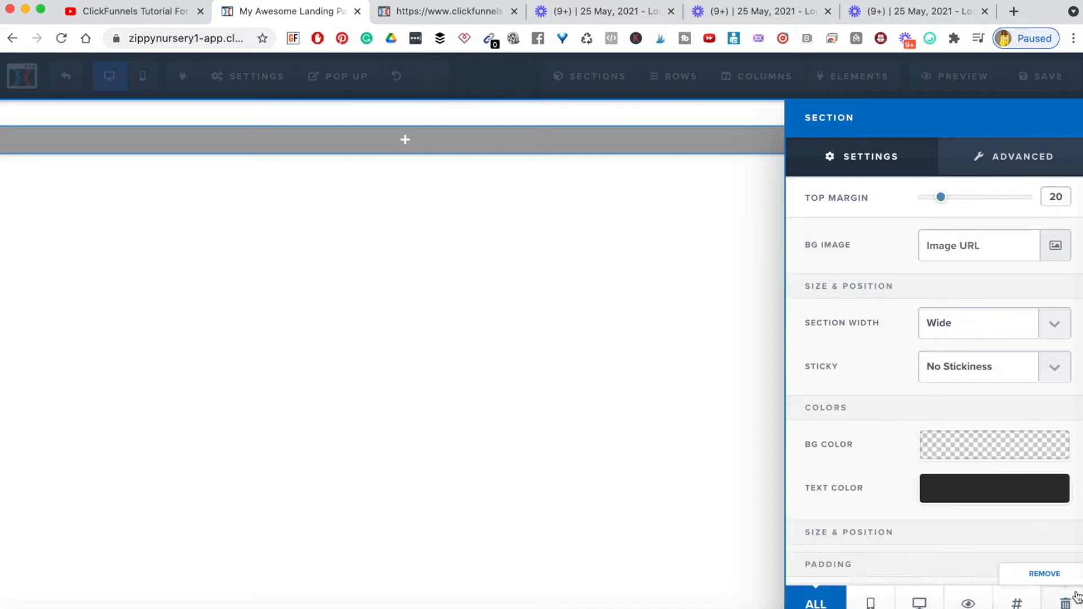
Compare the section's mobile-only and desktop-only views, return to all devices and close its settings
{"action": "left_click", "coordinate": [872, 604]}
{"action": "left_click", "coordinate": [919, 604]}
{"action": "left_click", "coordinate": [821, 605]}
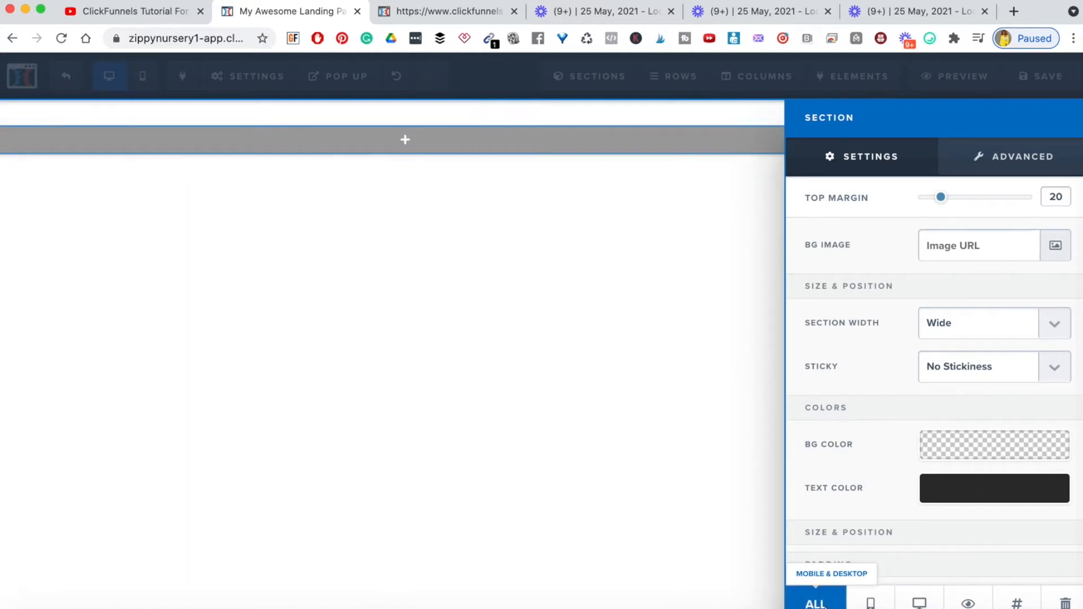
{"action": "left_click", "coordinate": [870, 604]}
{"action": "left_click", "coordinate": [816, 603]}
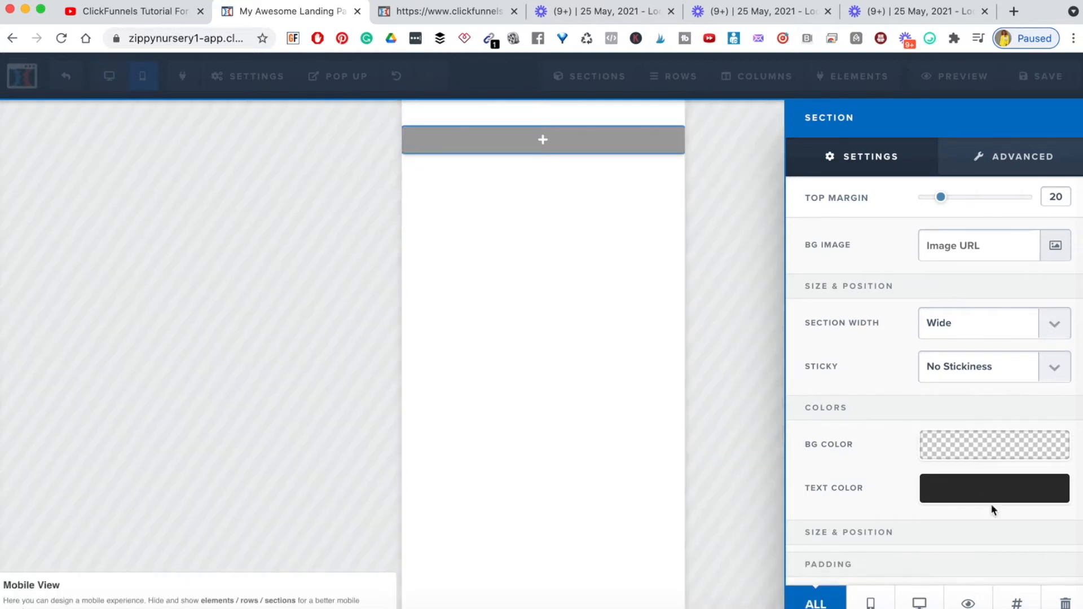
{"action": "left_click", "coordinate": [919, 602]}
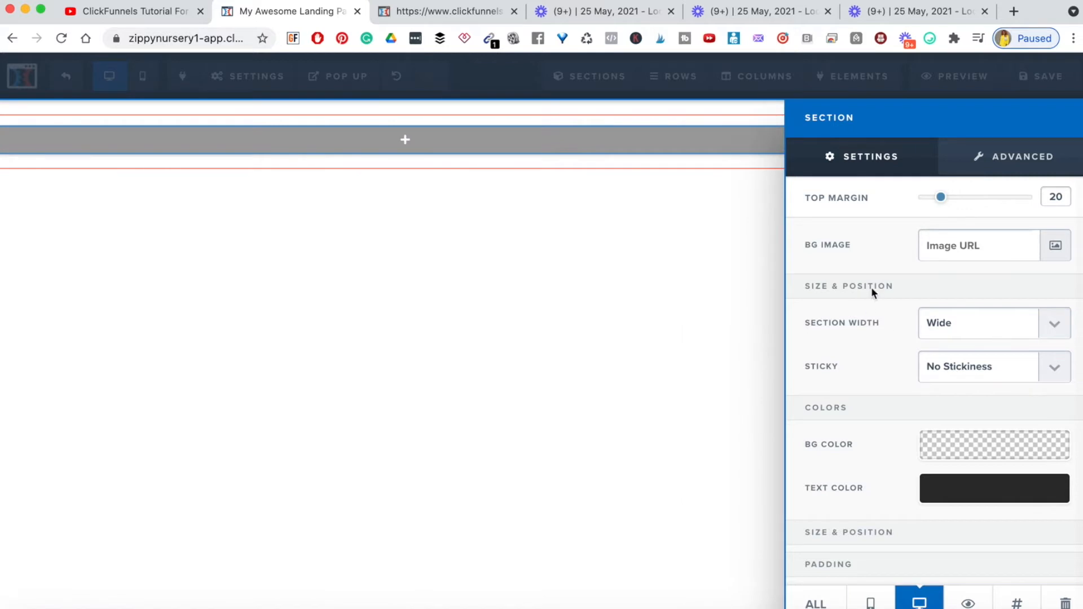
{"action": "left_click", "coordinate": [815, 603]}
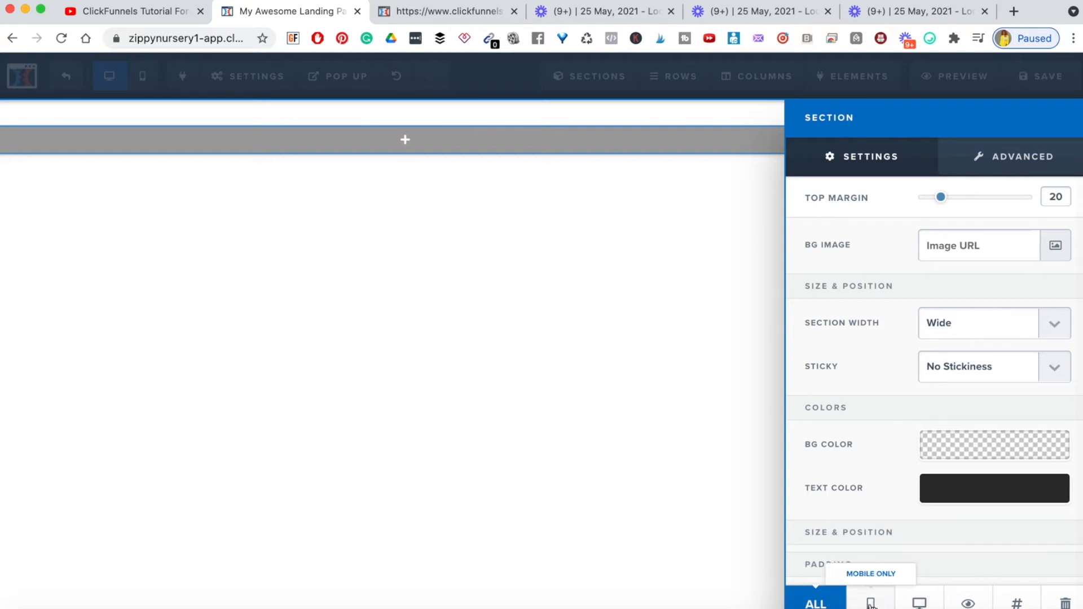
{"action": "left_click", "coordinate": [709, 341]}
Add a 3 Columns row inside the section
{"action": "left_click", "coordinate": [563, 183]}
{"action": "mouse_move", "coordinate": [549, 141]}
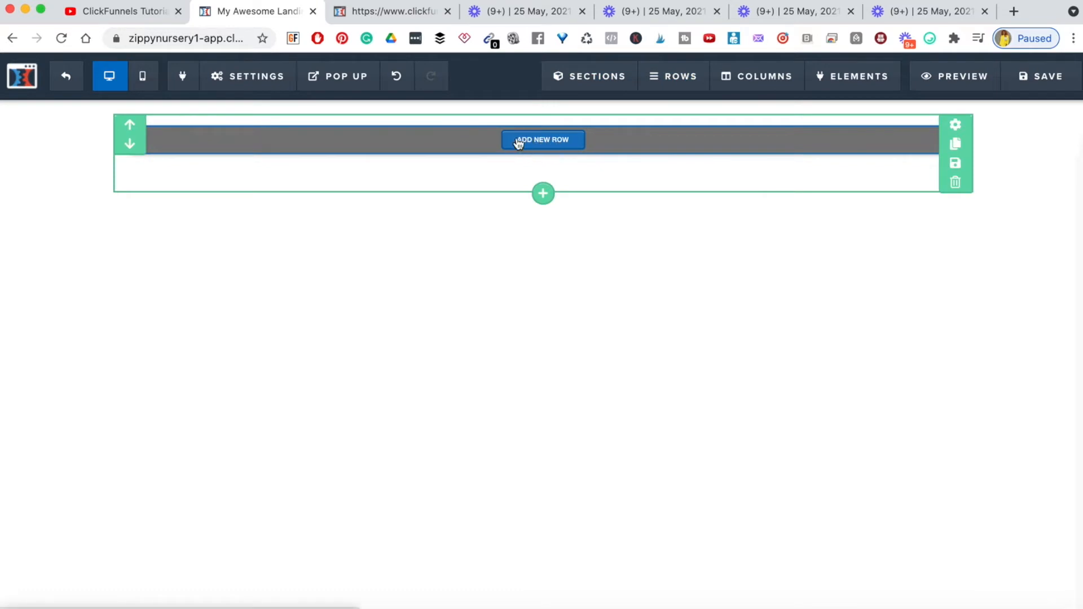
{"action": "left_click", "coordinate": [539, 141]}
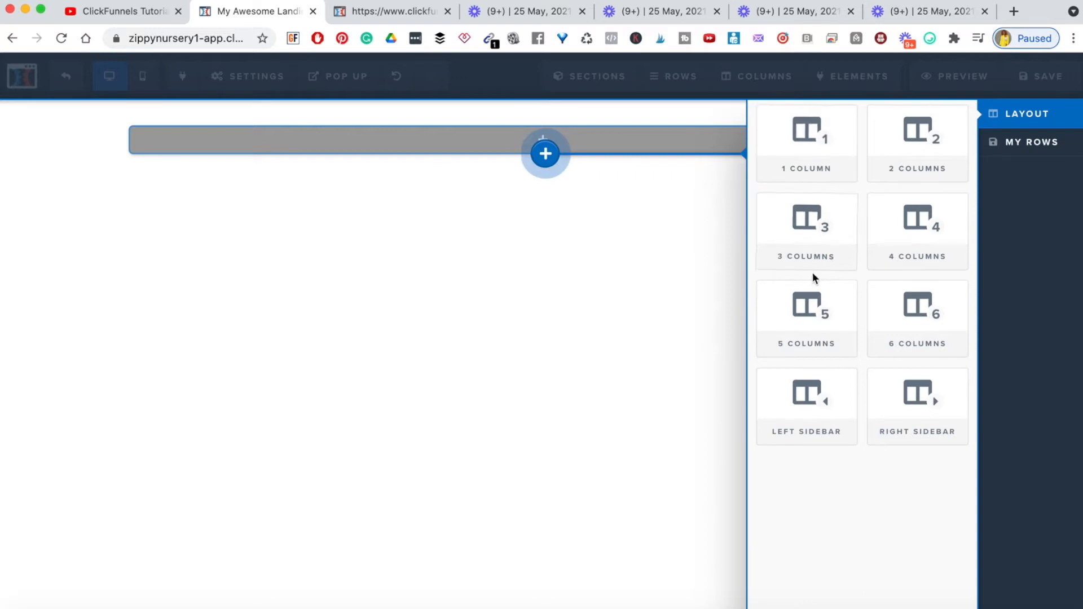
{"action": "left_click", "coordinate": [812, 238]}
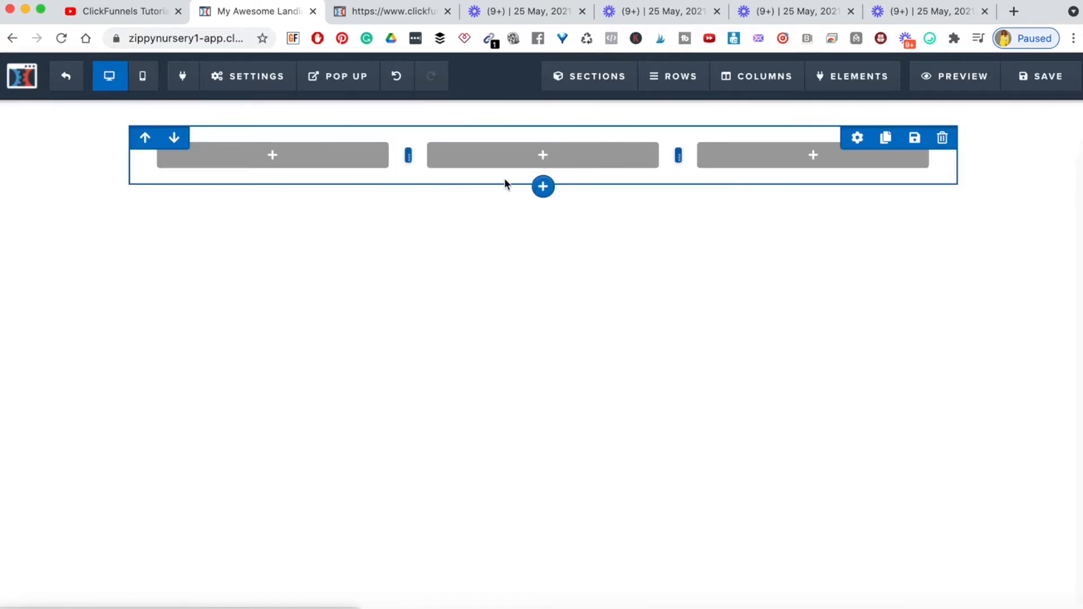
Resize the columns of the new row, making the first one narrower and the middle one wider
{"action": "left_click_drag", "start_coordinate": [409, 155], "coordinate": [273, 158]}
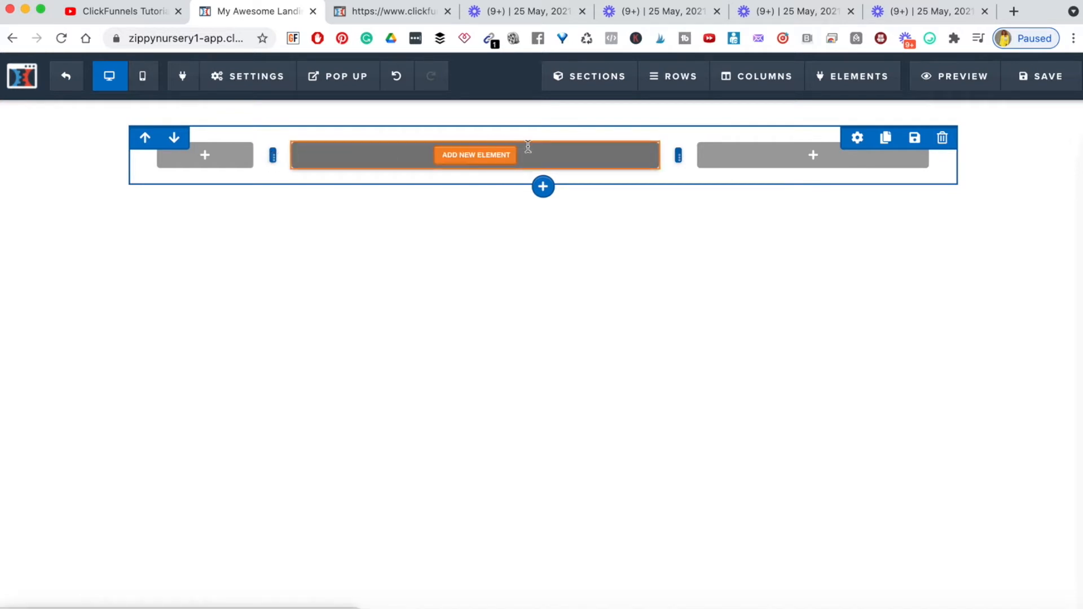
{"action": "left_click_drag", "start_coordinate": [273, 154], "coordinate": [341, 155]}
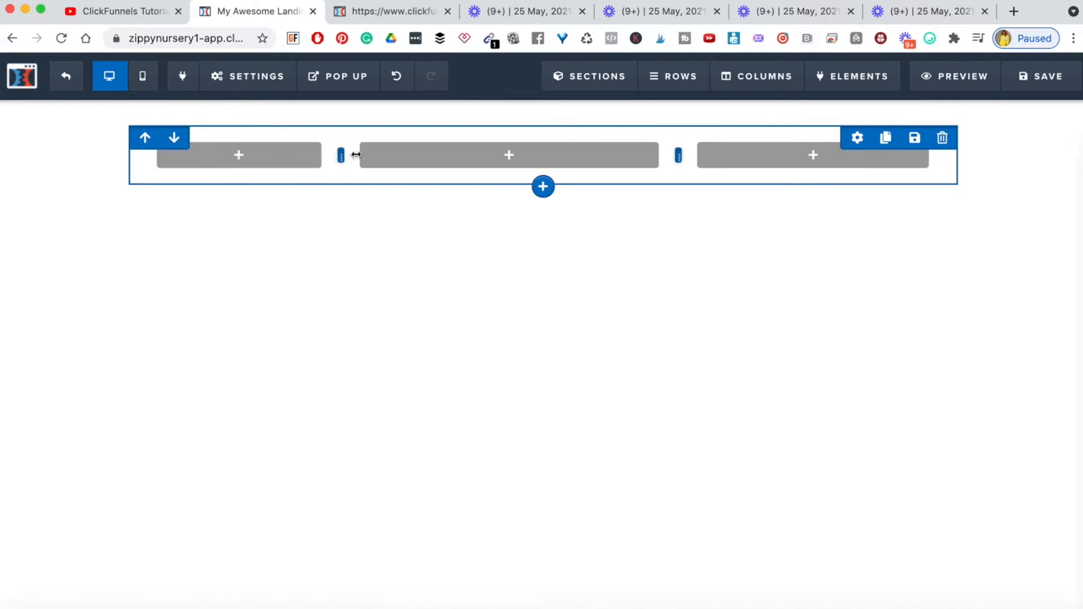
{"action": "left_click_drag", "start_coordinate": [679, 156], "coordinate": [724, 165]}
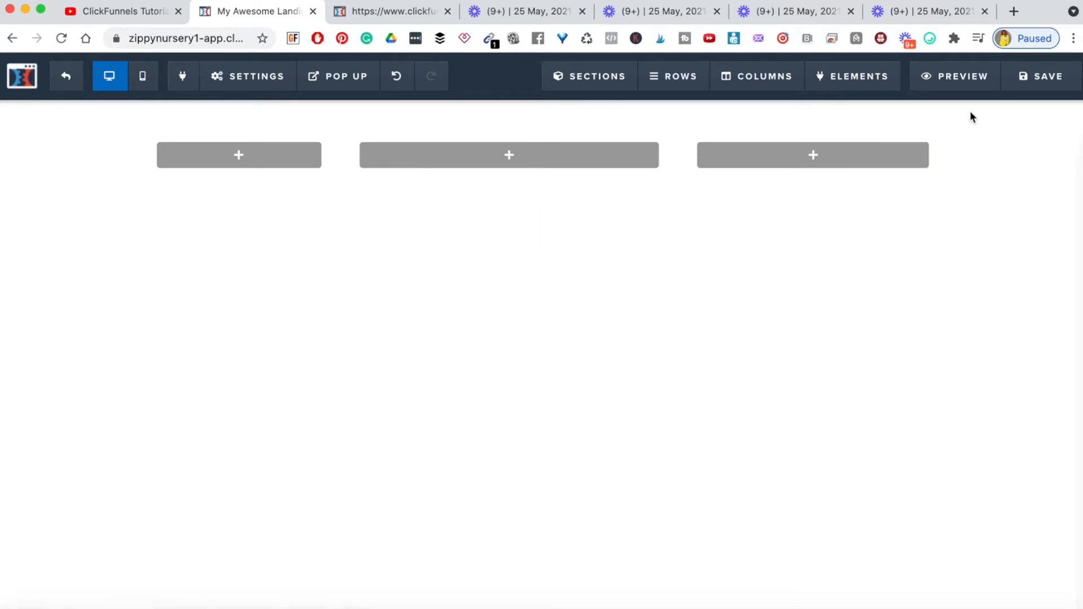
Review the color, width, alignment and padding settings of the three-column row
{"action": "mouse_move", "coordinate": [951, 119]}
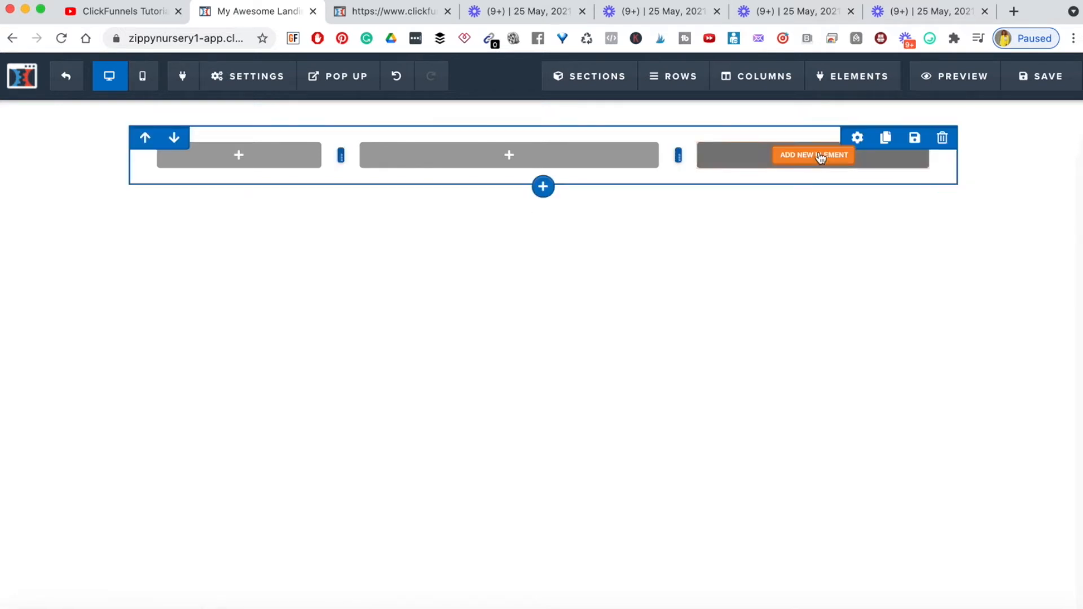
{"action": "left_click", "coordinate": [857, 139]}
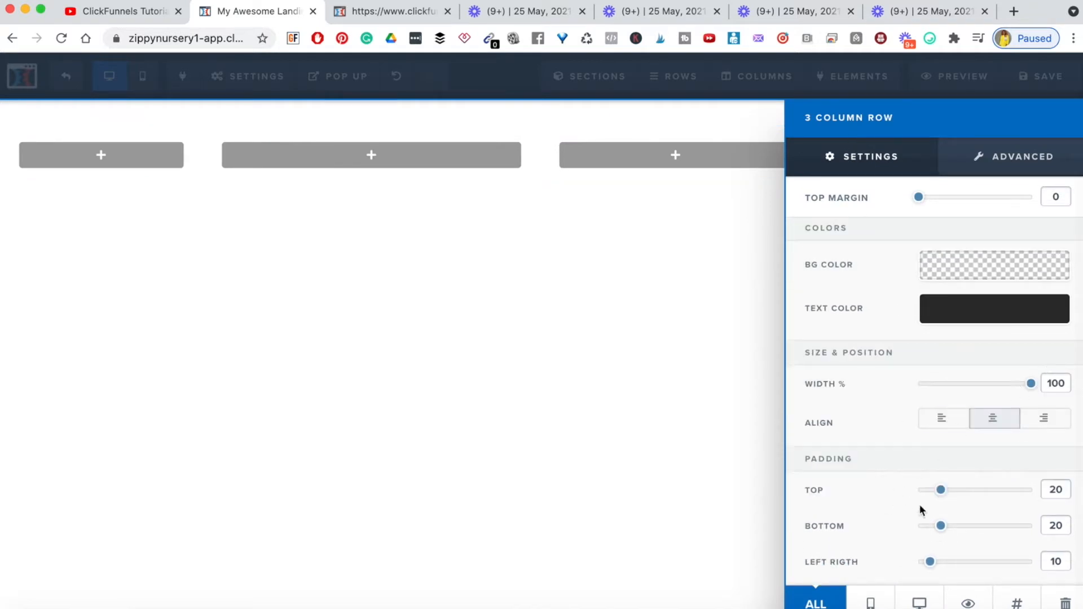
{"action": "left_click", "coordinate": [655, 295]}
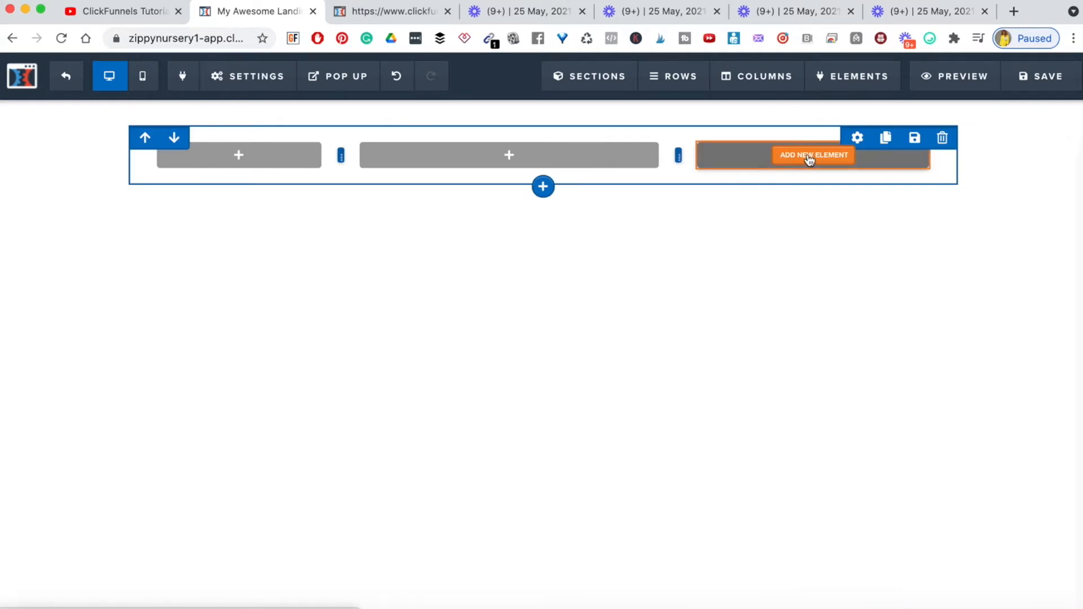
{"action": "left_click", "coordinate": [858, 138]}
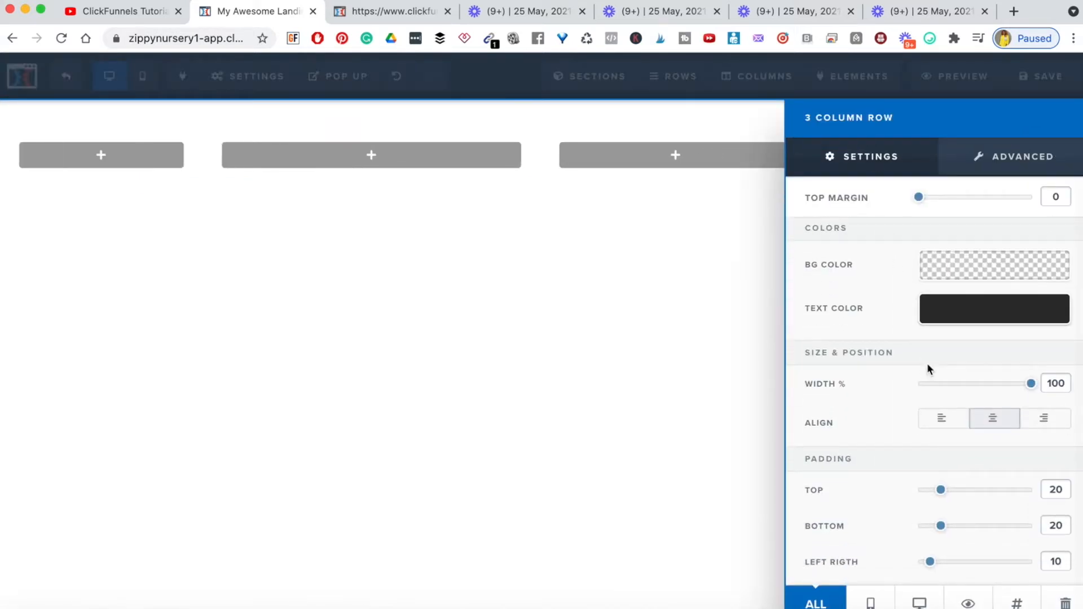
{"action": "left_click", "coordinate": [714, 397]}
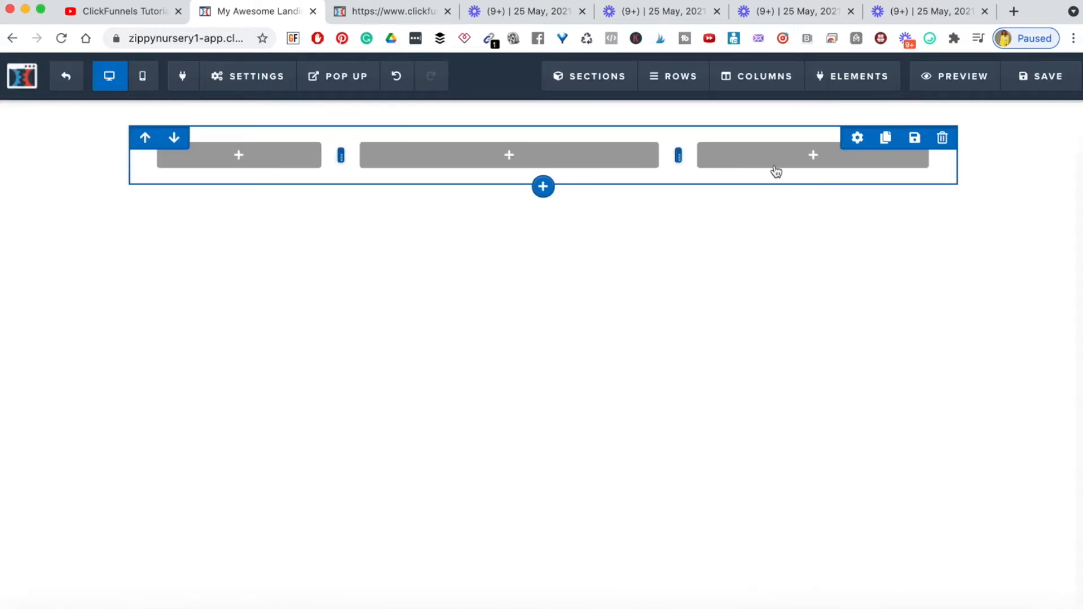
Clone the three-column row and delete one of the two copies
{"action": "mouse_move", "coordinate": [812, 150]}
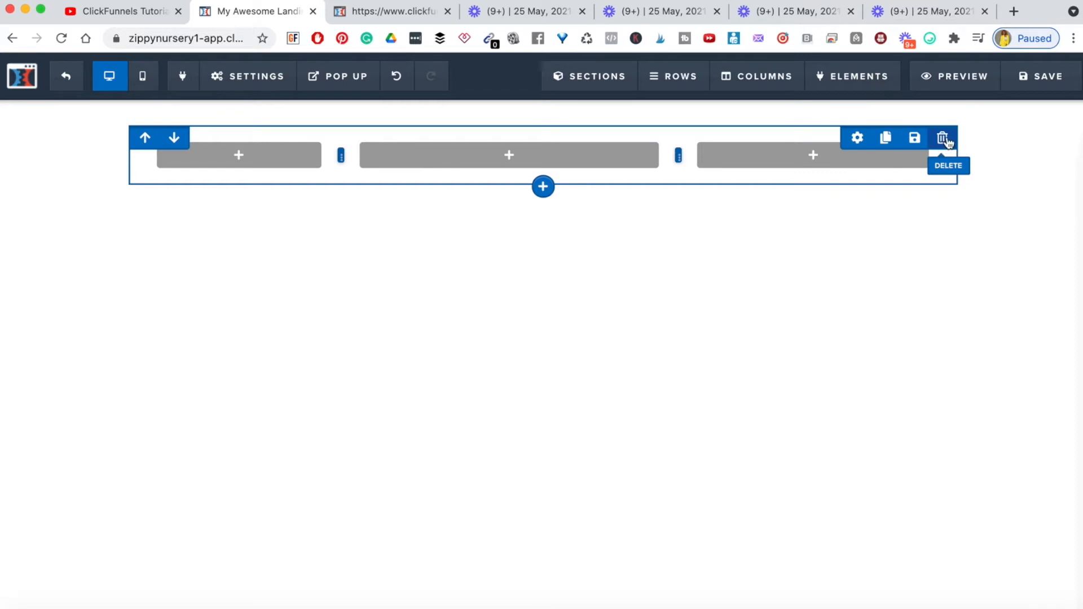
{"action": "left_click", "coordinate": [884, 141]}
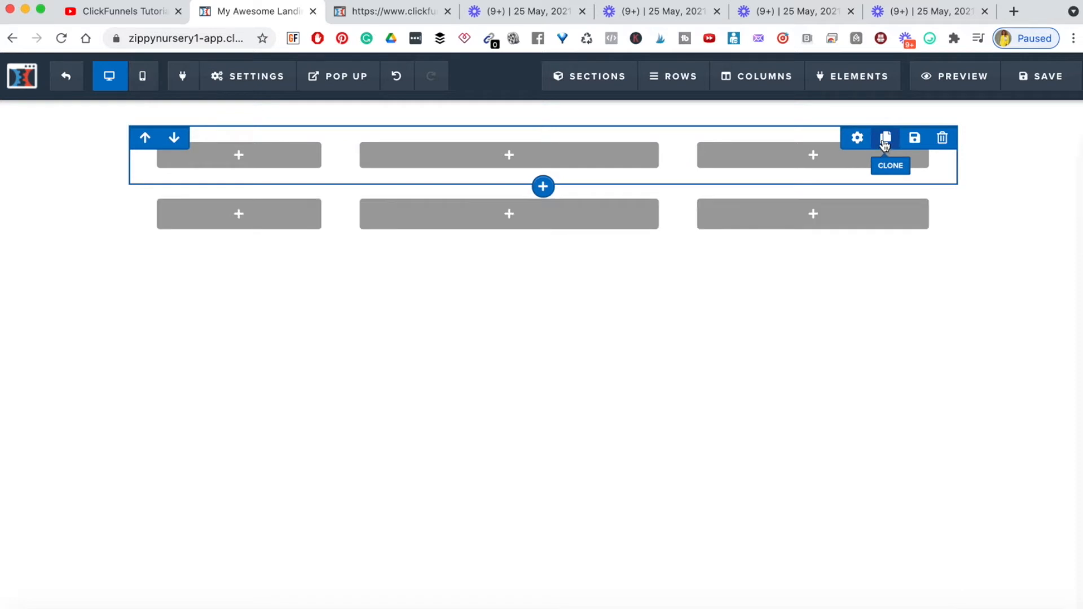
{"action": "left_click", "coordinate": [942, 139]}
{"action": "left_click", "coordinate": [673, 133]}
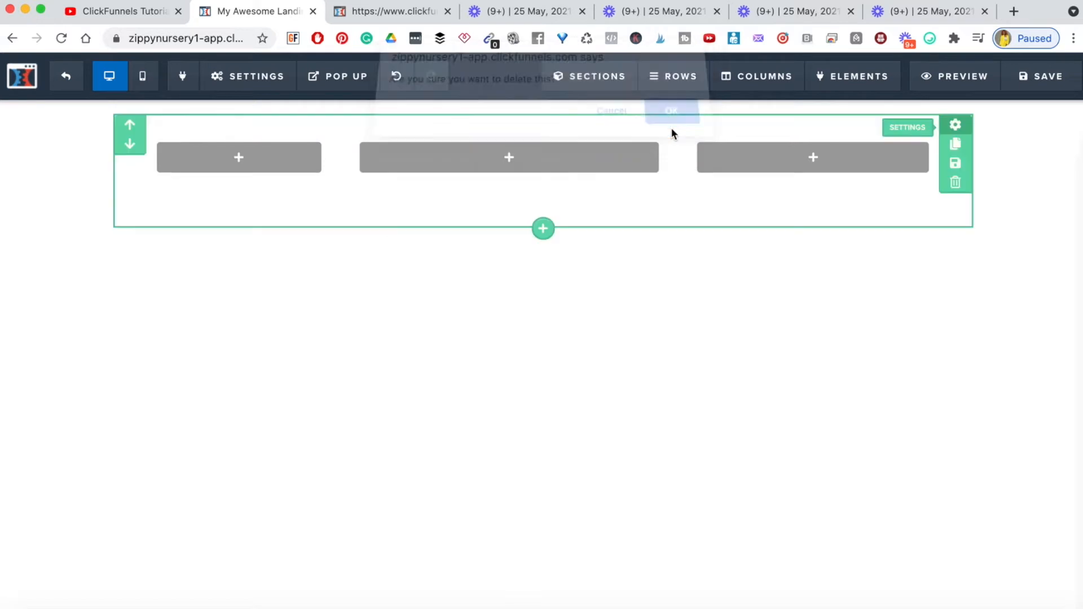
Delete the remaining three-column row and add a 1 Column row to the section in its place
{"action": "left_click", "coordinate": [942, 141]}
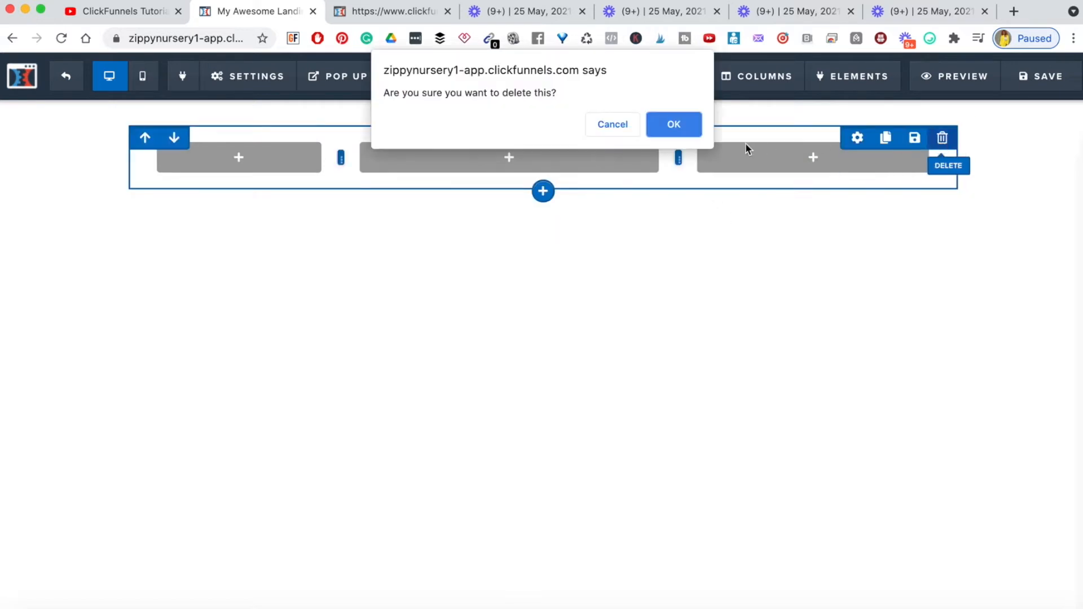
{"action": "left_click", "coordinate": [671, 131]}
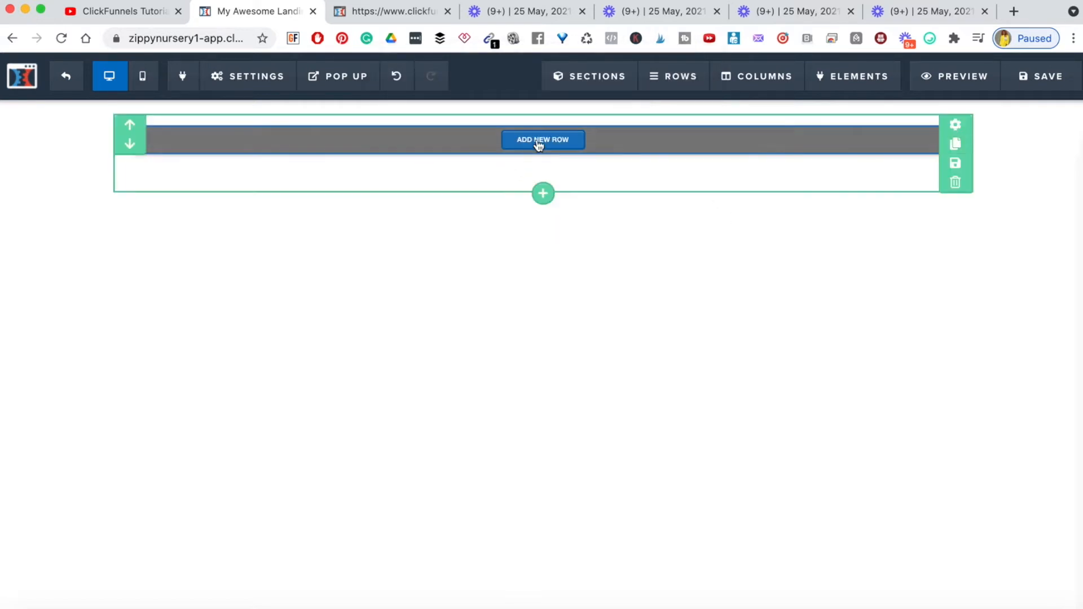
{"action": "left_click", "coordinate": [540, 148]}
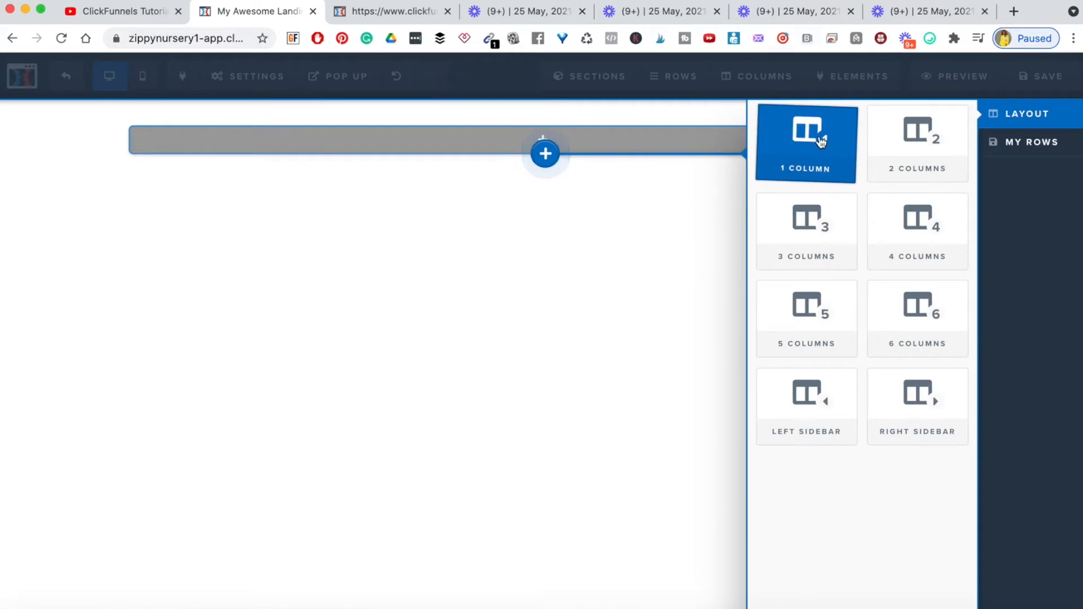
{"action": "left_click", "coordinate": [819, 140]}
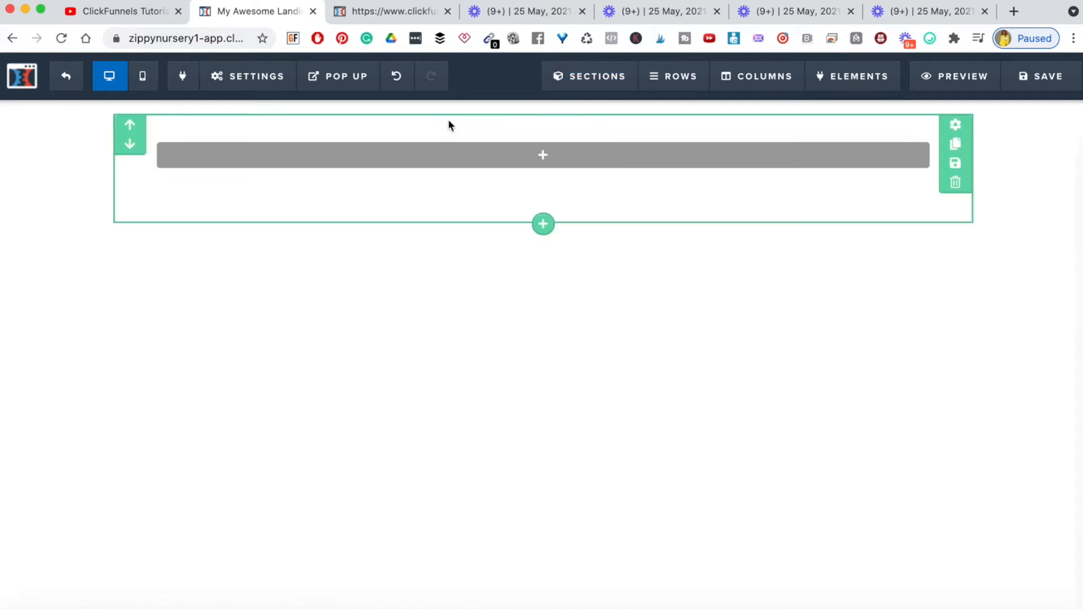
Open the element library for the empty row and look through its form, text and countdown categories
{"action": "left_click", "coordinate": [544, 157]}
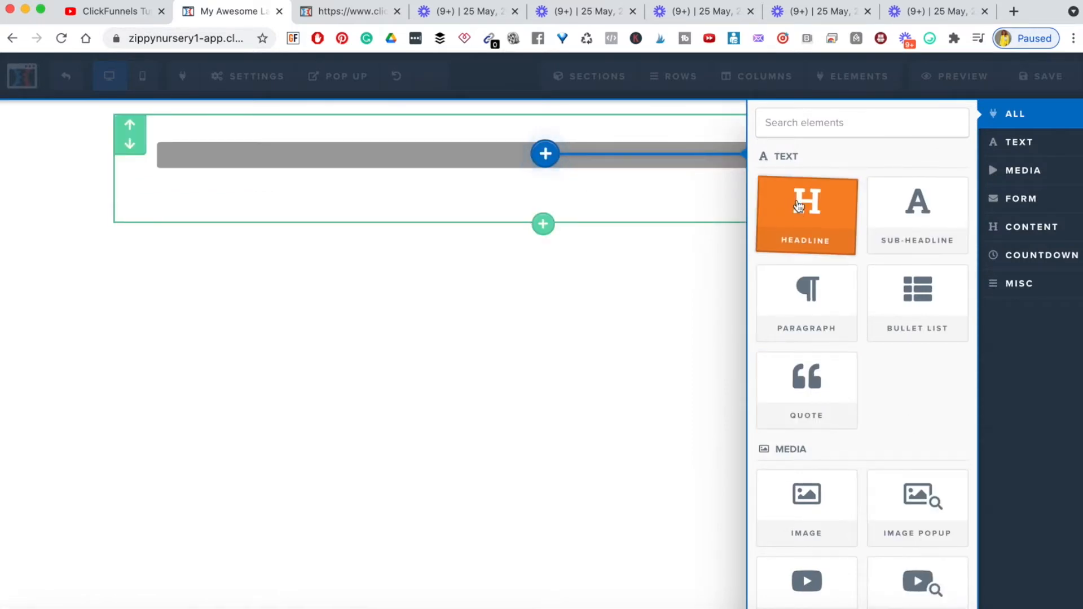
{"action": "left_click", "coordinate": [797, 129]}
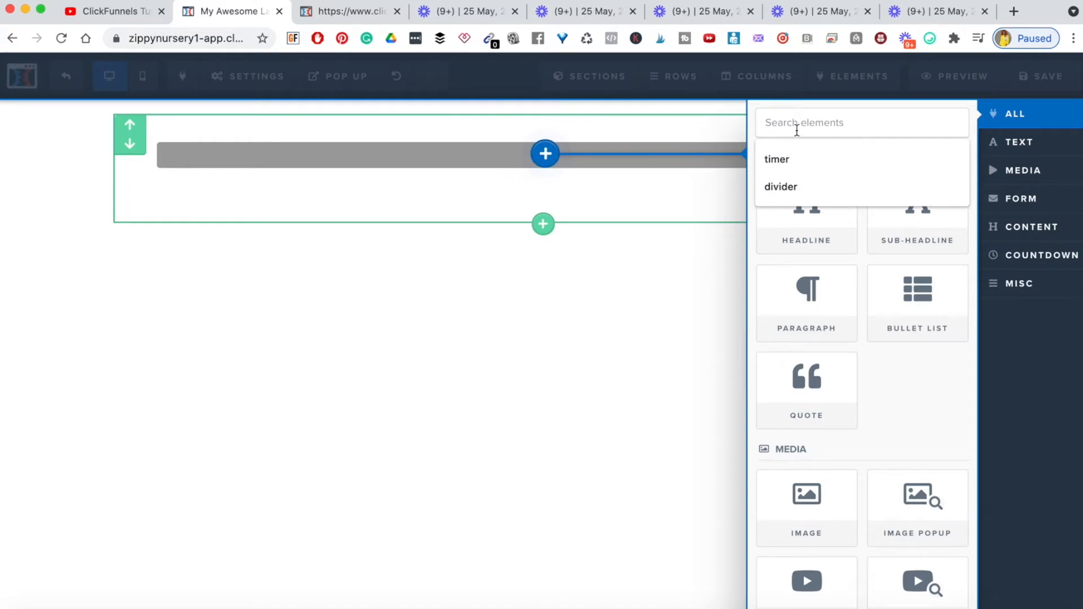
{"action": "left_click", "coordinate": [930, 375]}
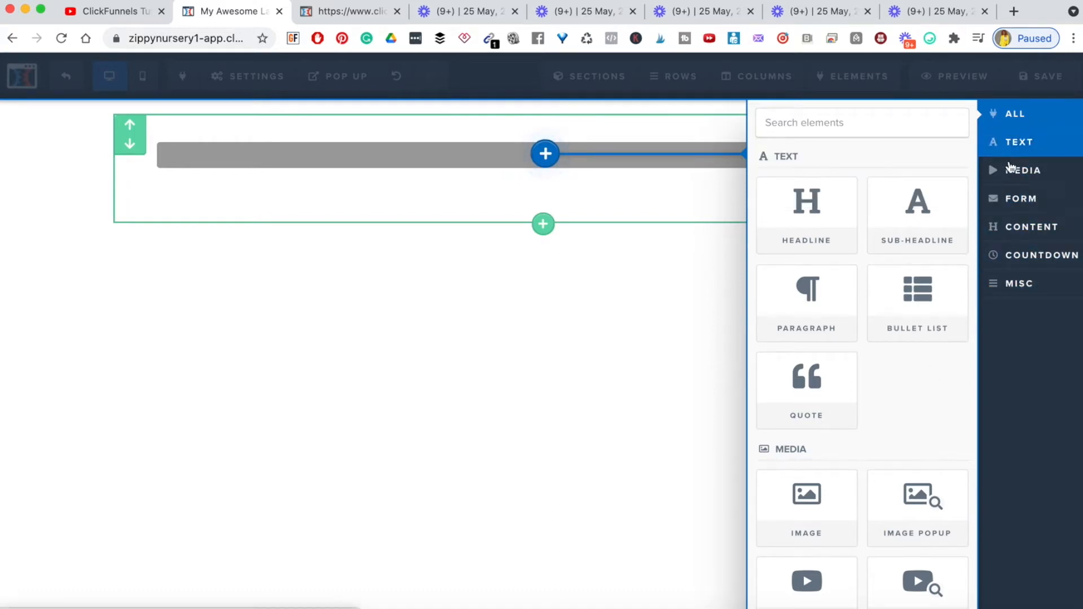
{"action": "left_click", "coordinate": [1018, 198]}
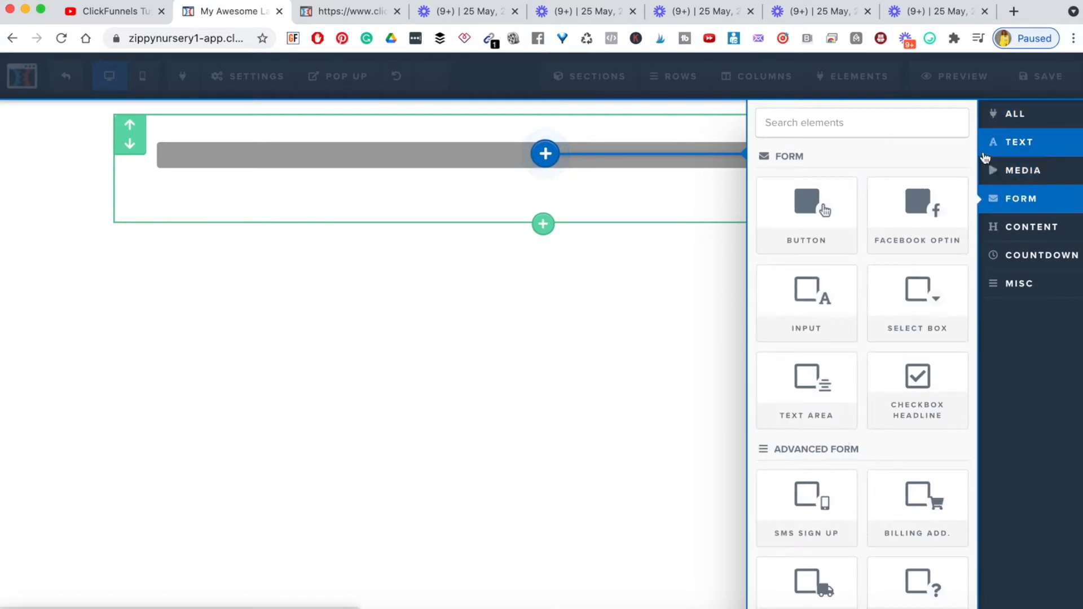
{"action": "left_click", "coordinate": [1018, 146]}
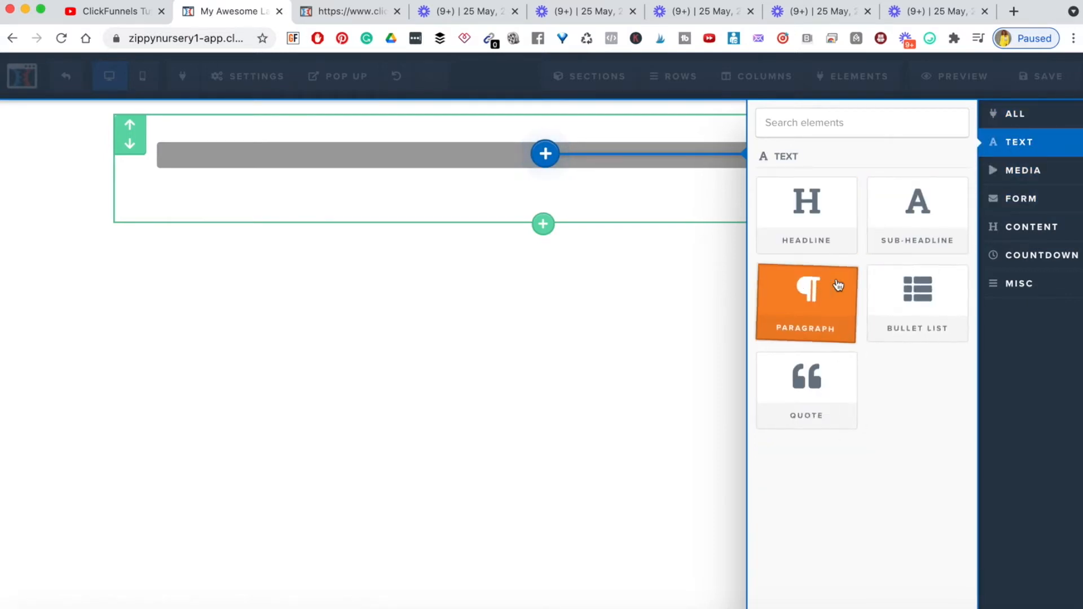
{"action": "left_click", "coordinate": [1010, 255]}
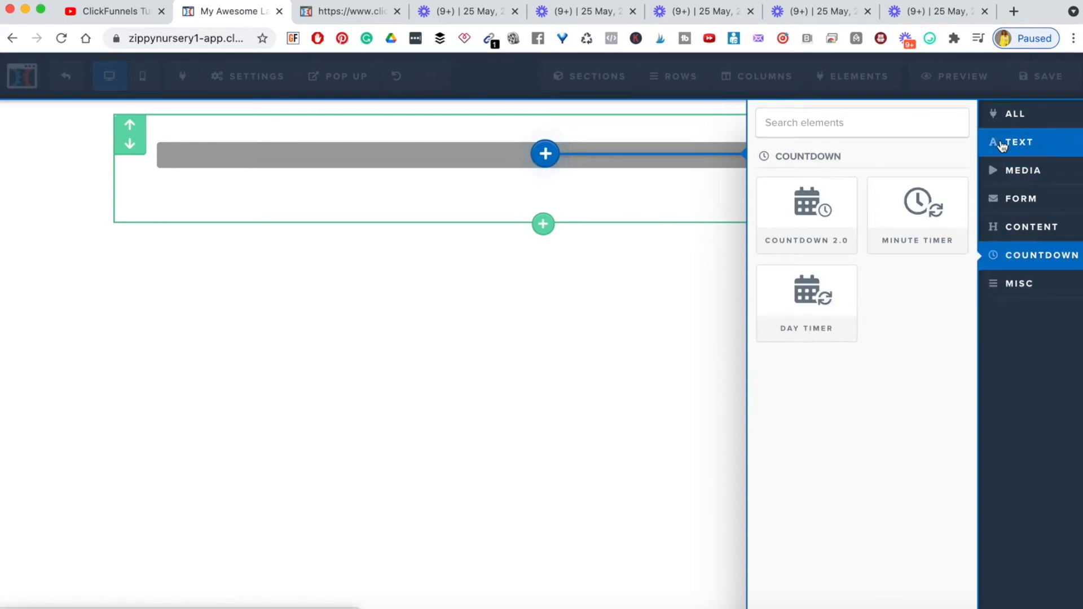
{"action": "left_click", "coordinate": [1004, 117]}
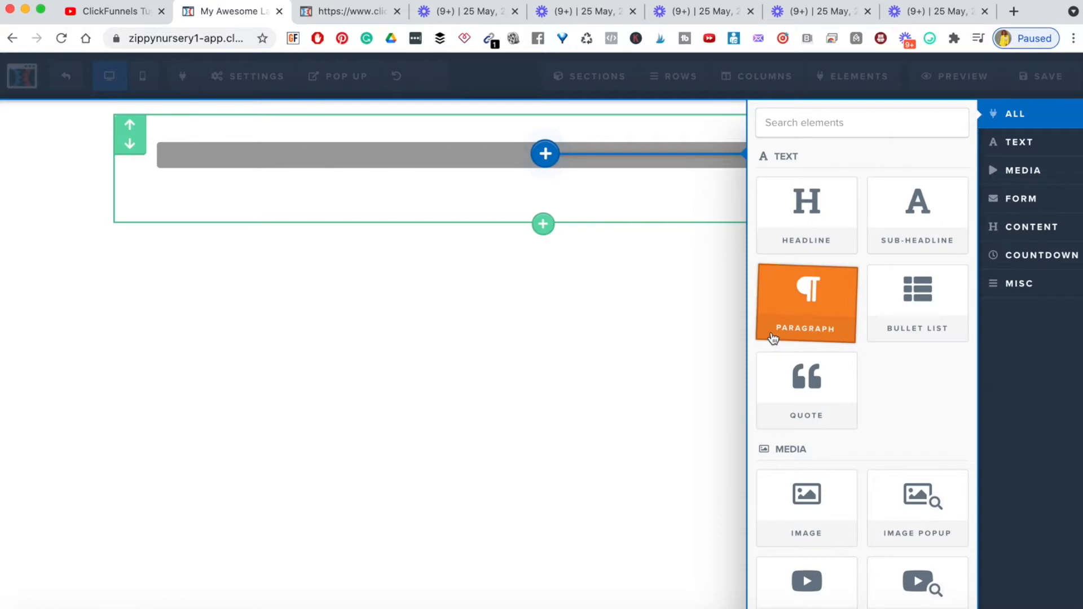
Examine the full list of available elements, from text and media through to the misc elements
{"action": "scroll", "coordinate": [818, 416], "scroll_direction": "down", "scroll_amount": 3}
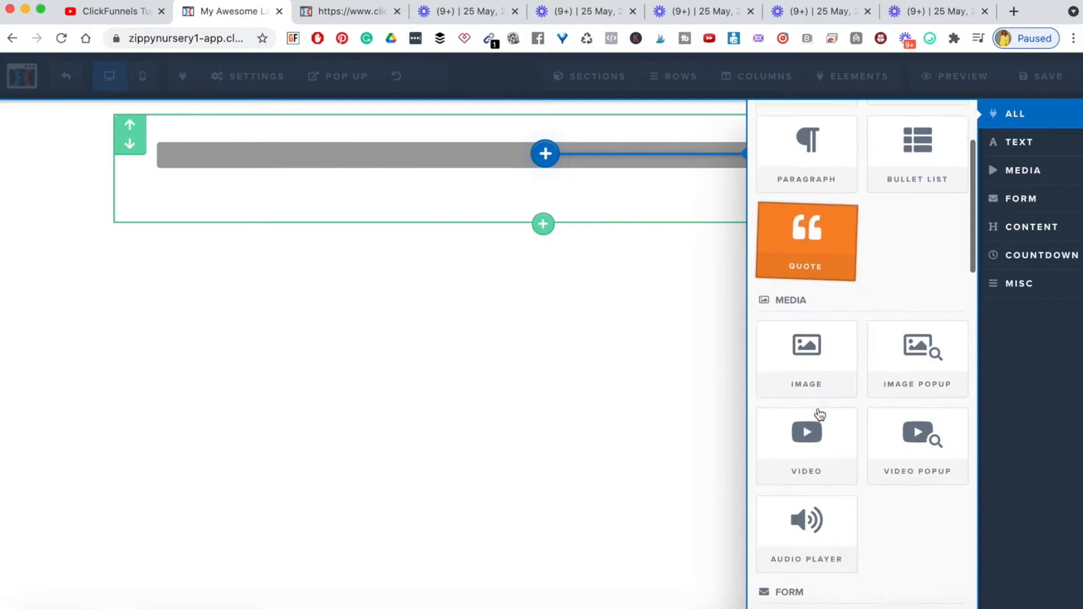
{"action": "scroll", "coordinate": [808, 422], "scroll_direction": "down", "scroll_amount": 5}
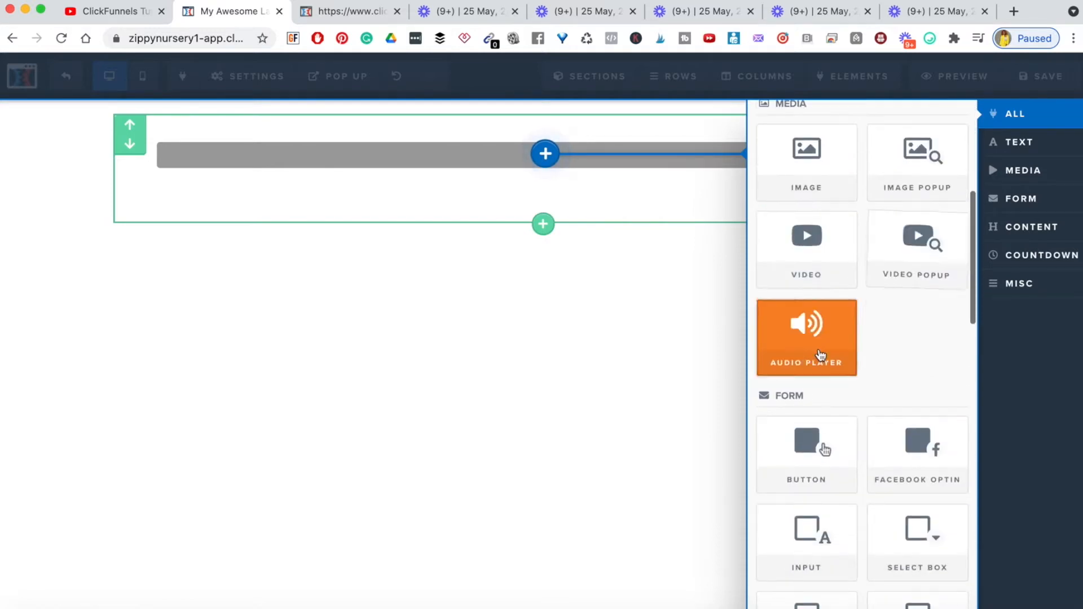
{"action": "scroll", "coordinate": [835, 356], "scroll_direction": "down", "scroll_amount": 5}
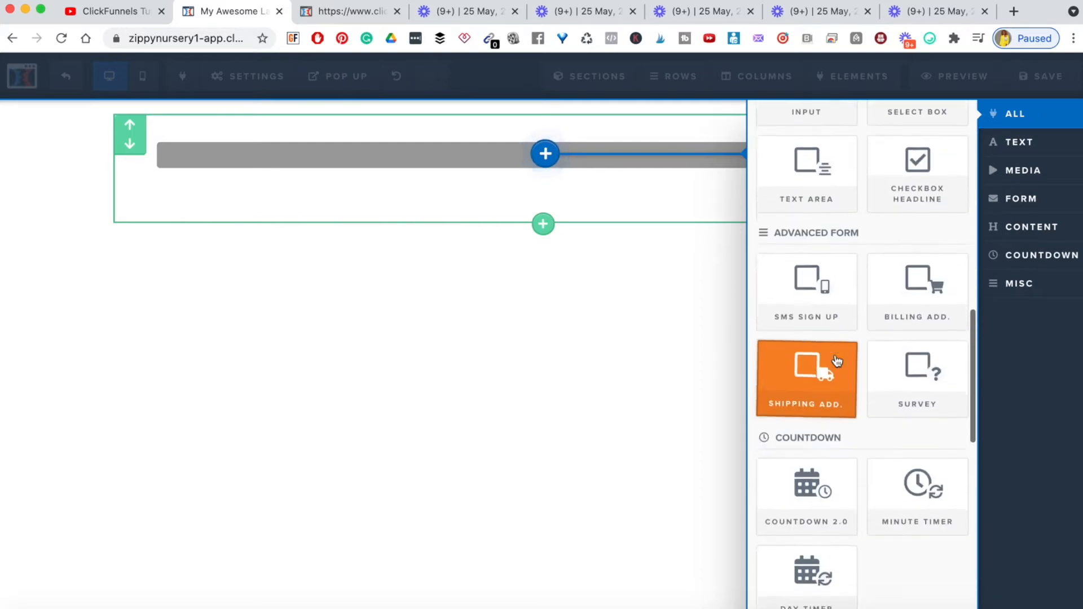
{"action": "scroll", "coordinate": [869, 395], "scroll_direction": "down", "scroll_amount": 1}
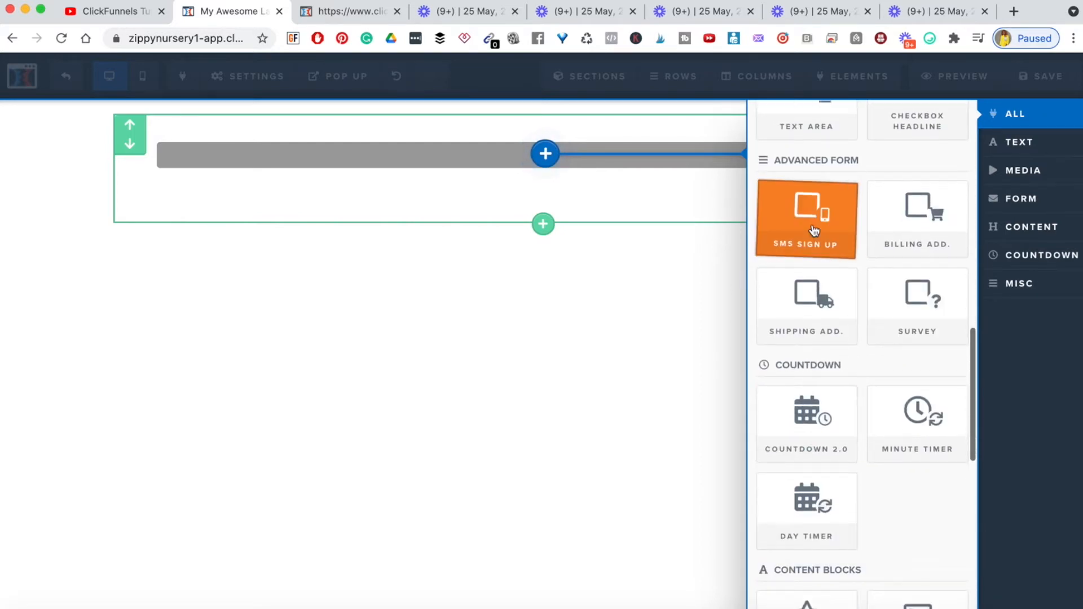
{"action": "scroll", "coordinate": [796, 368], "scroll_direction": "down", "scroll_amount": 7}
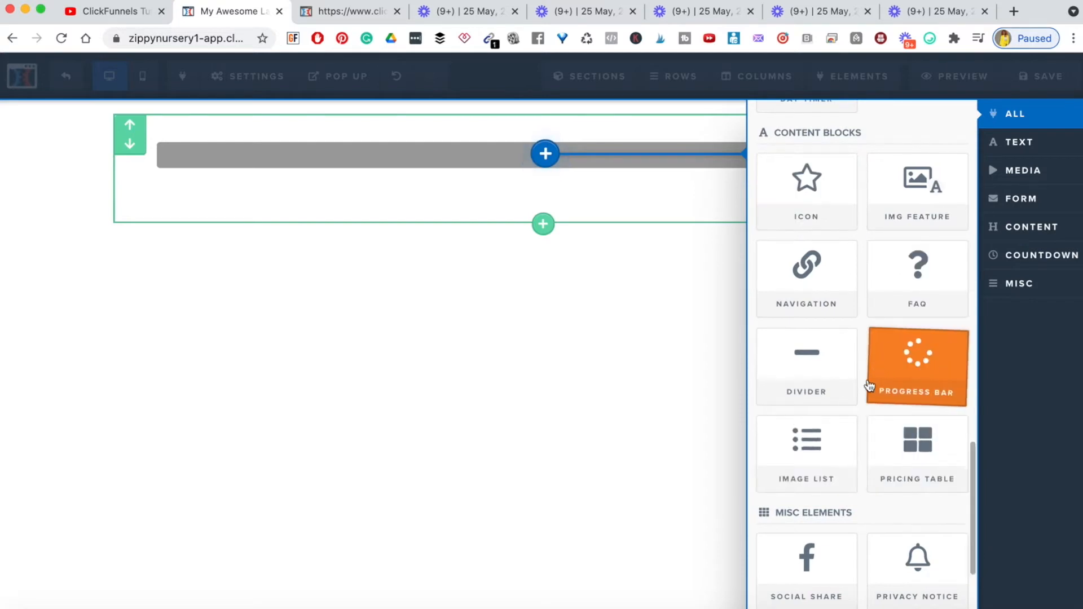
{"action": "scroll", "coordinate": [830, 395], "scroll_direction": "down", "scroll_amount": 3}
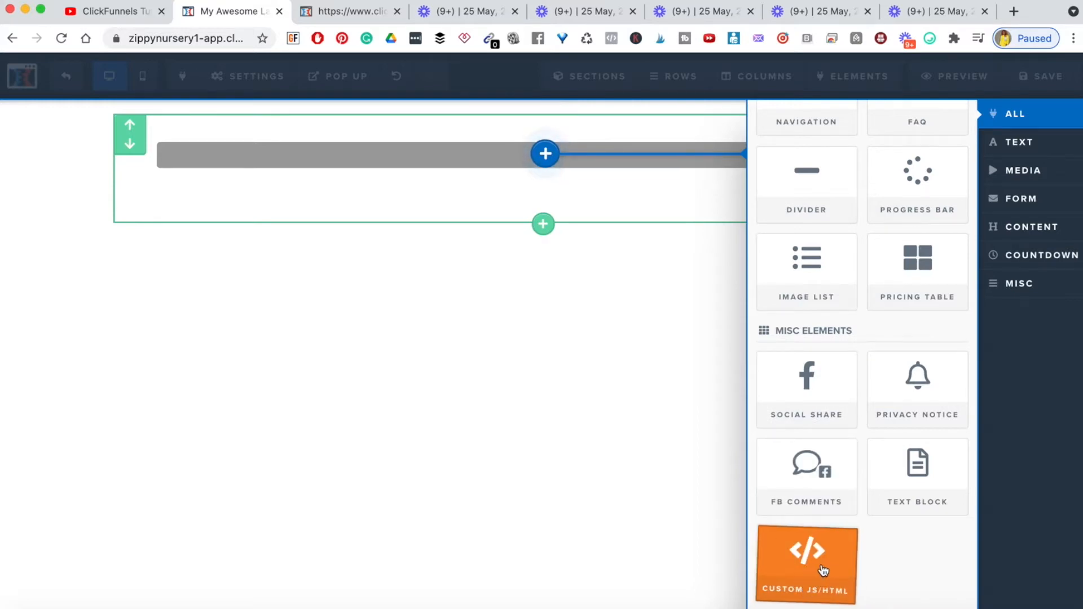
{"action": "scroll", "coordinate": [866, 355], "scroll_direction": "up", "scroll_amount": 15}
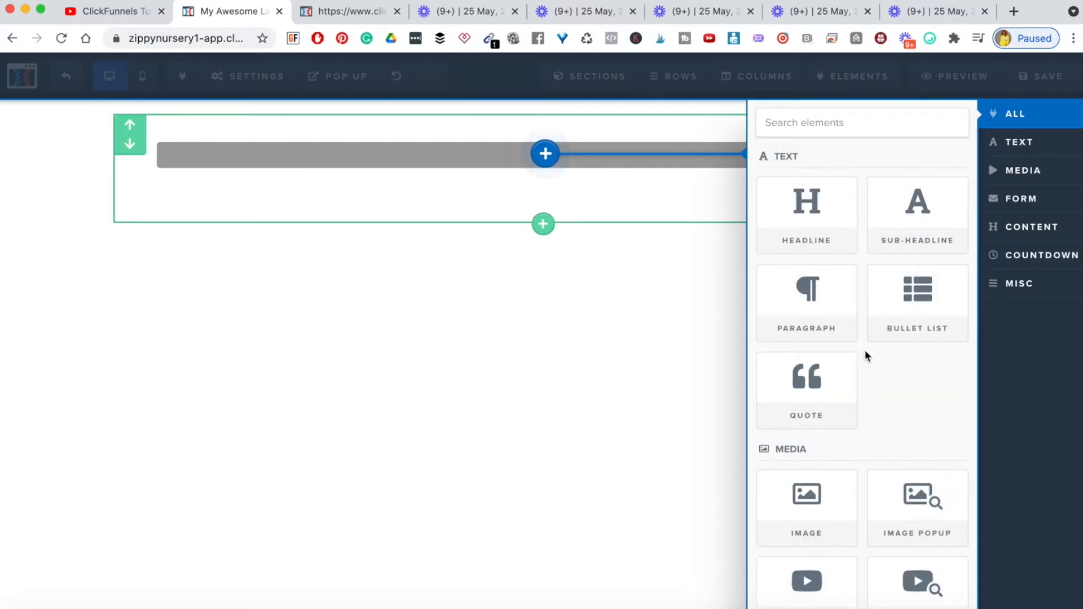
Check the opening line of the example squeeze page and add a Headline element to the one-column row
{"action": "left_click", "coordinate": [338, 11]}
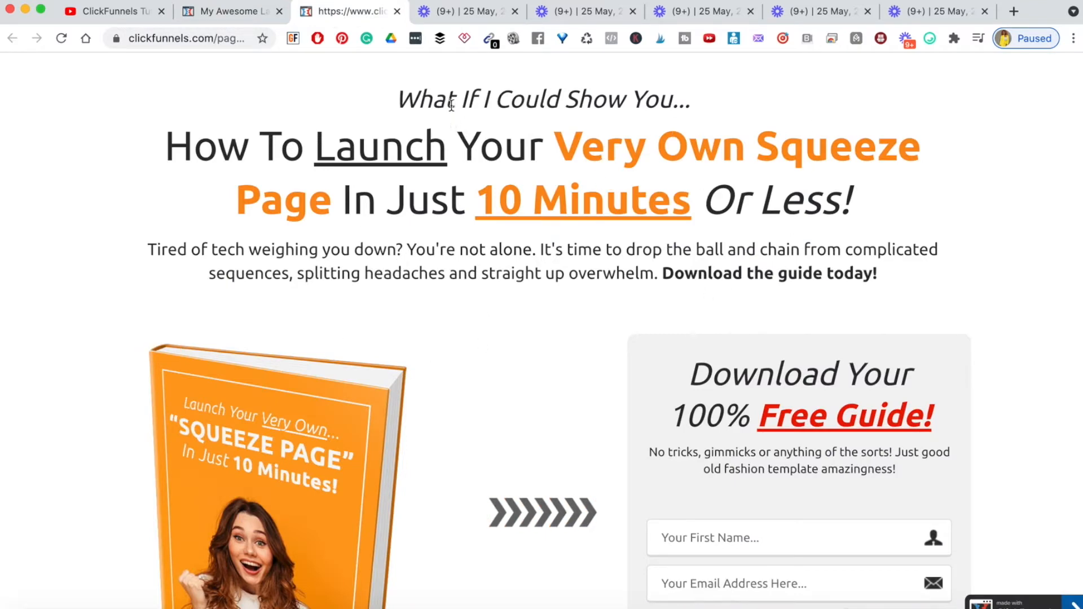
{"action": "triple_click", "coordinate": [472, 97]}
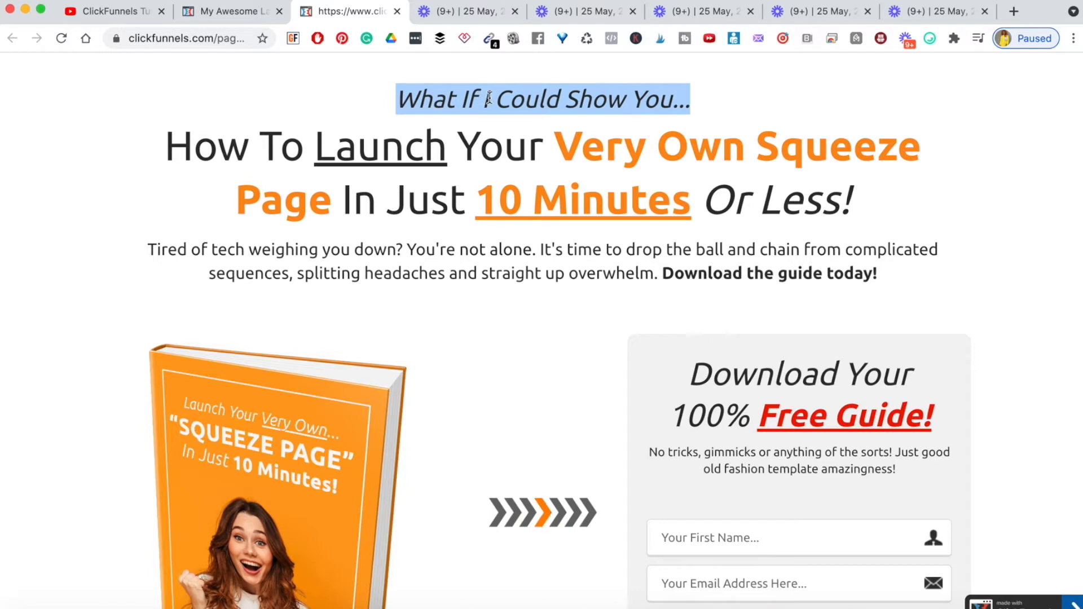
{"action": "left_click", "coordinate": [234, 12]}
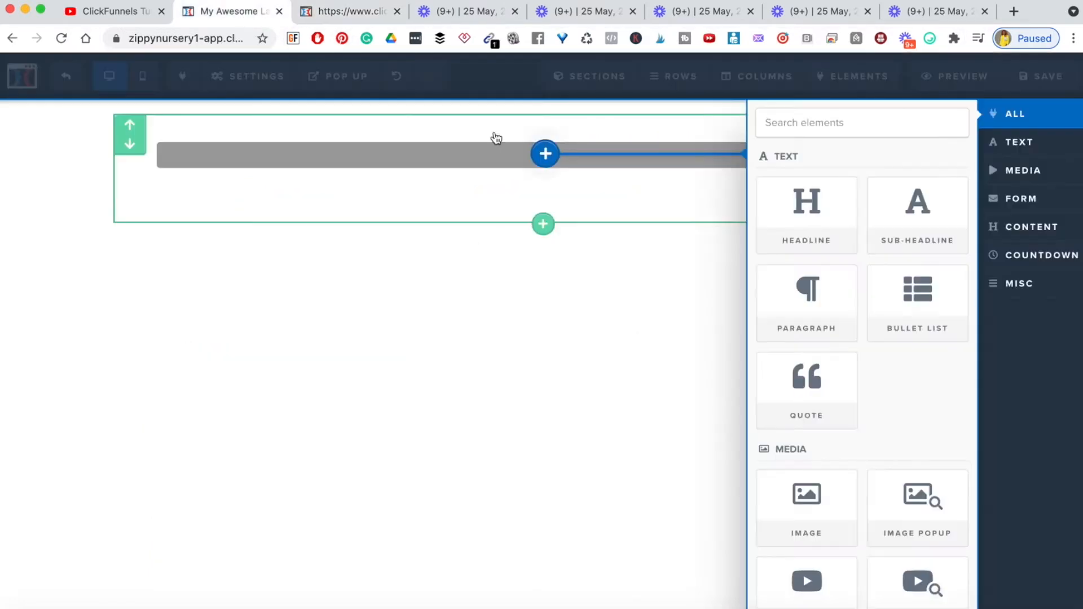
{"action": "left_click", "coordinate": [811, 222]}
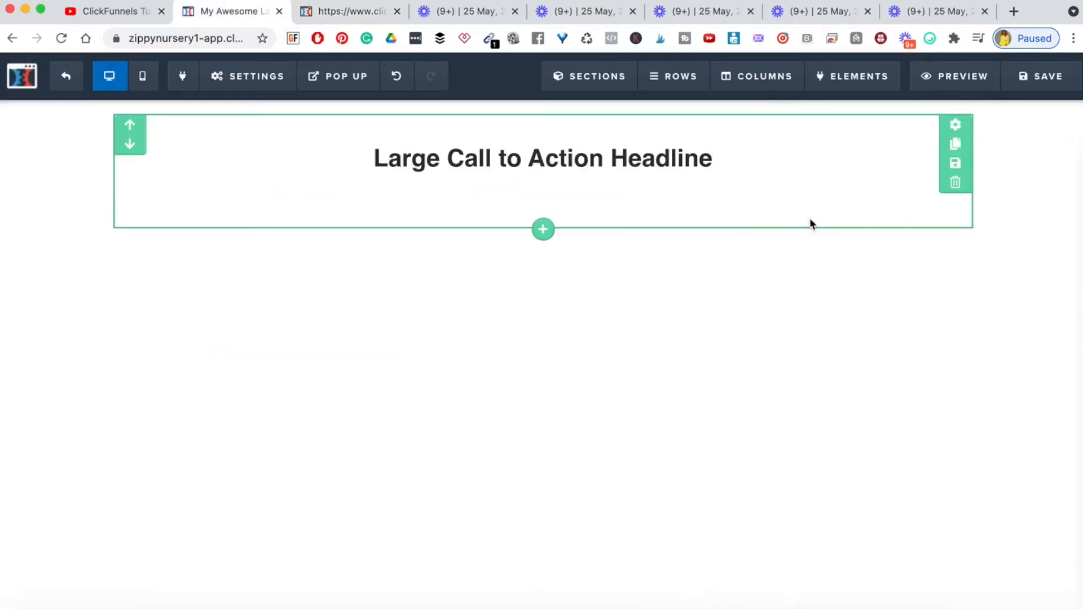
{"action": "left_click", "coordinate": [542, 151]}
{"action": "triple_click", "coordinate": [542, 150]}
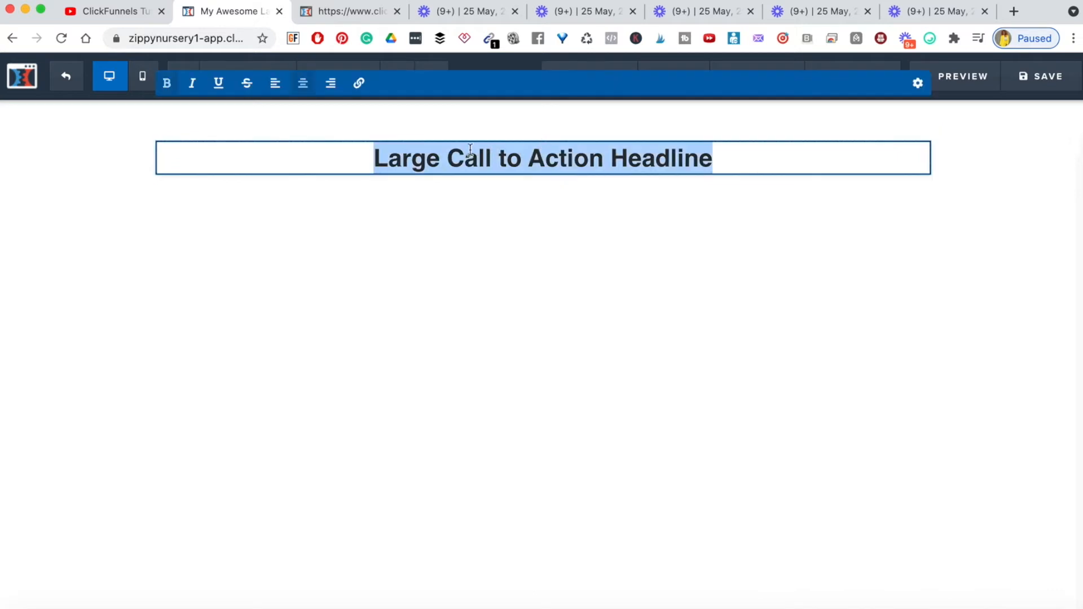
{"action": "left_click", "coordinate": [526, 155]}
{"action": "left_click", "coordinate": [502, 264]}
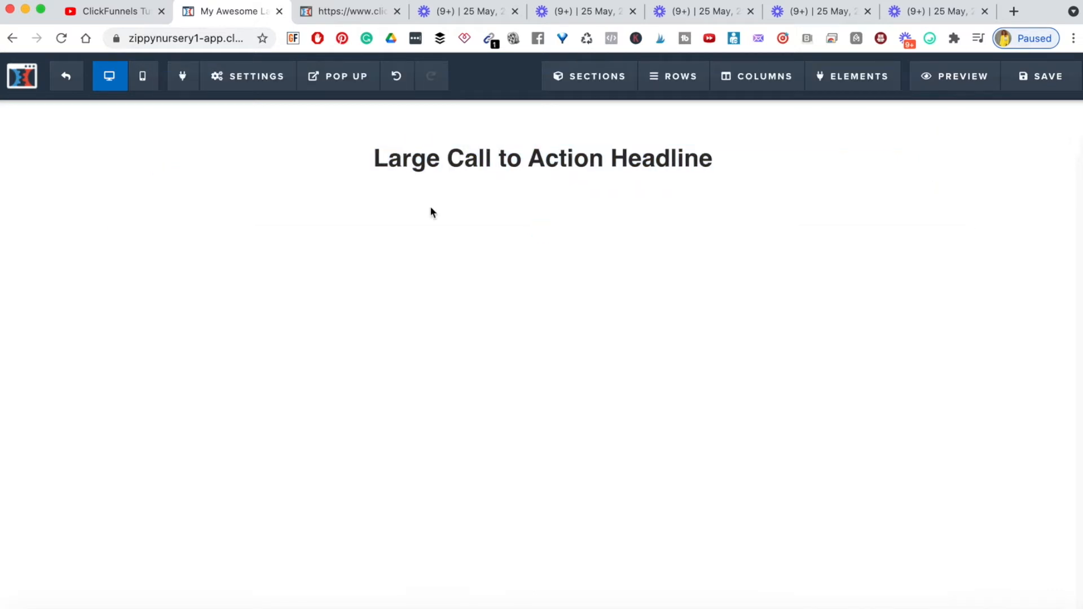
Replace the placeholder headline with the example page's opening line, "What If I Could Show You..."
{"action": "left_click", "coordinate": [350, 11]}
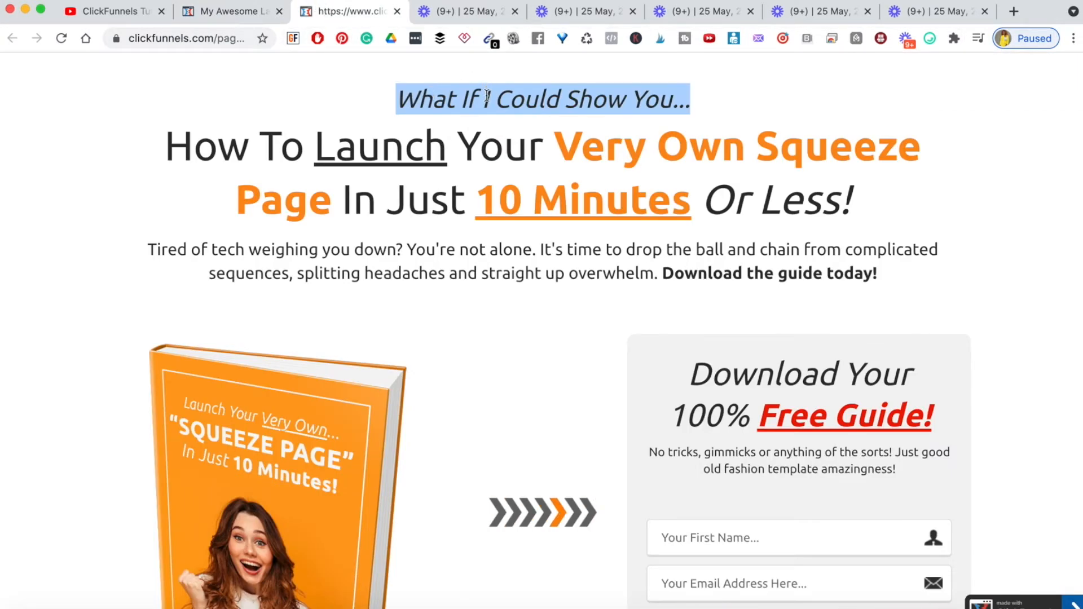
{"action": "left_click", "coordinate": [211, 12]}
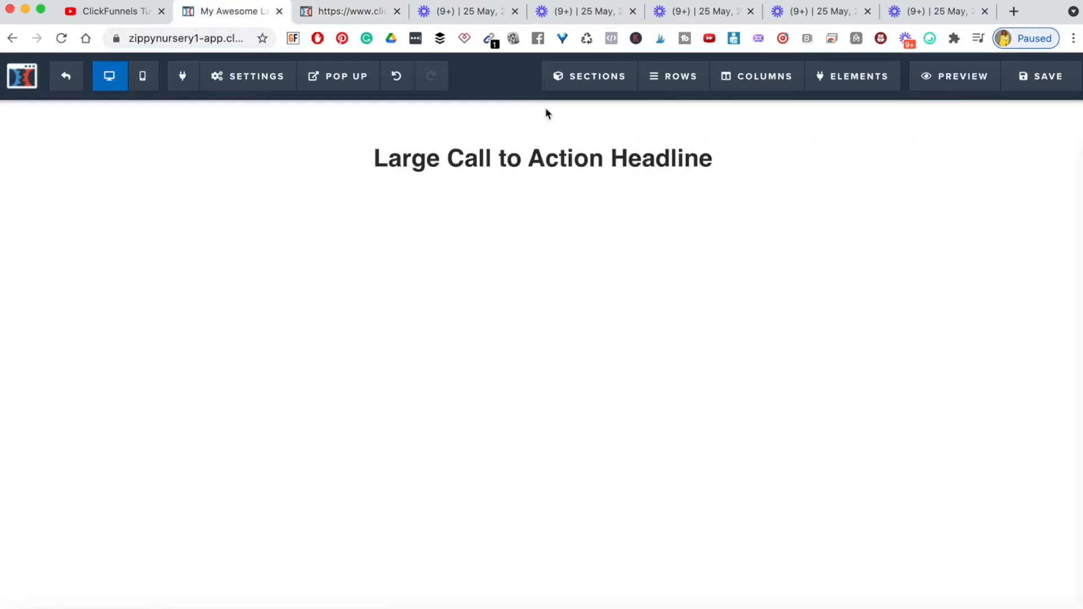
{"action": "left_click", "coordinate": [592, 145]}
{"action": "type", "text": "What If I Could Show You..."}
{"action": "key", "text": "BackSpace"}
Italicize the whole "What If I Could Show You..." headline to match the example page
{"action": "left_click", "coordinate": [343, 11]}
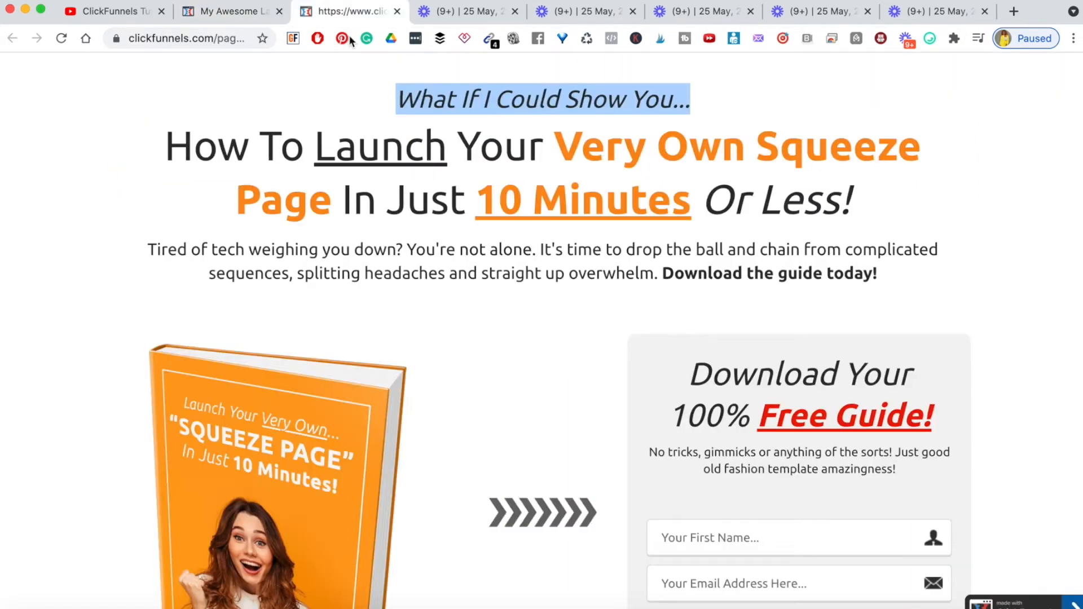
{"action": "left_click", "coordinate": [476, 100]}
{"action": "triple_click", "coordinate": [476, 100]}
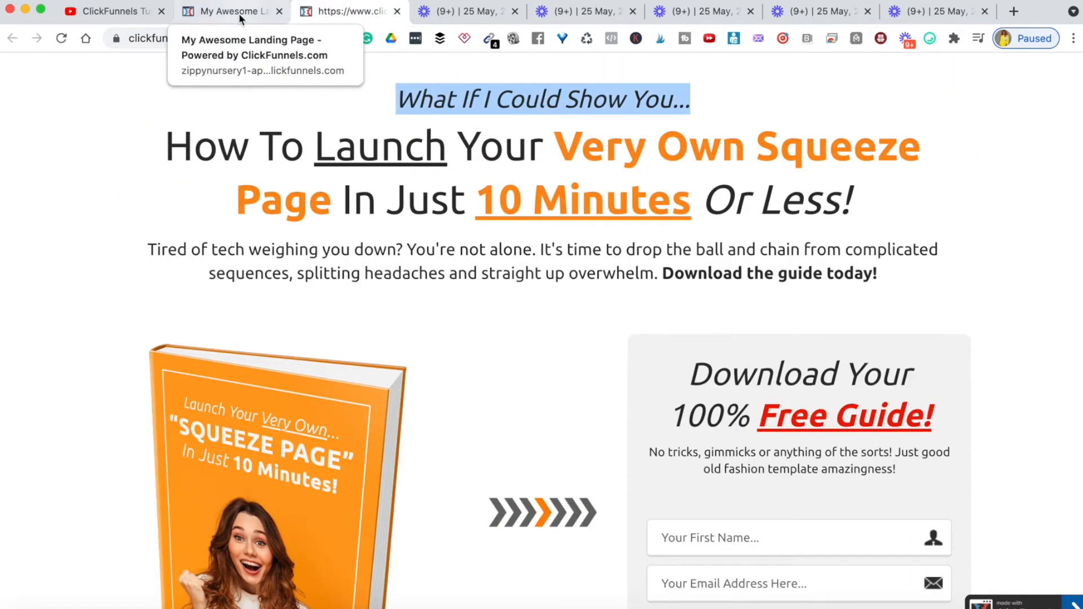
{"action": "left_click", "coordinate": [239, 12]}
{"action": "triple_click", "coordinate": [561, 160]}
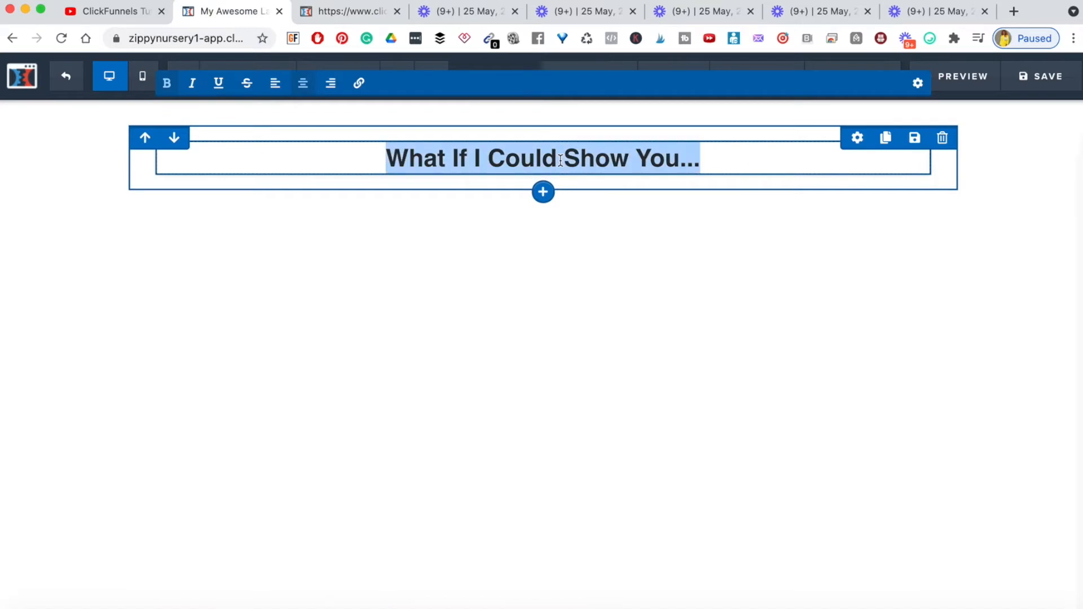
{"action": "key", "text": "super+i"}
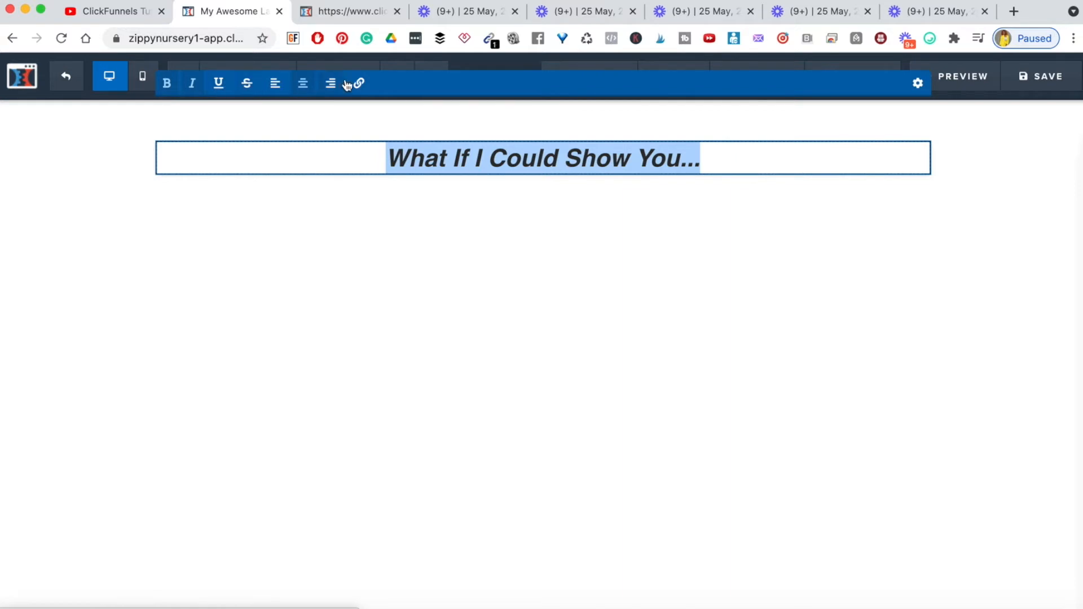
{"action": "left_click", "coordinate": [371, 276]}
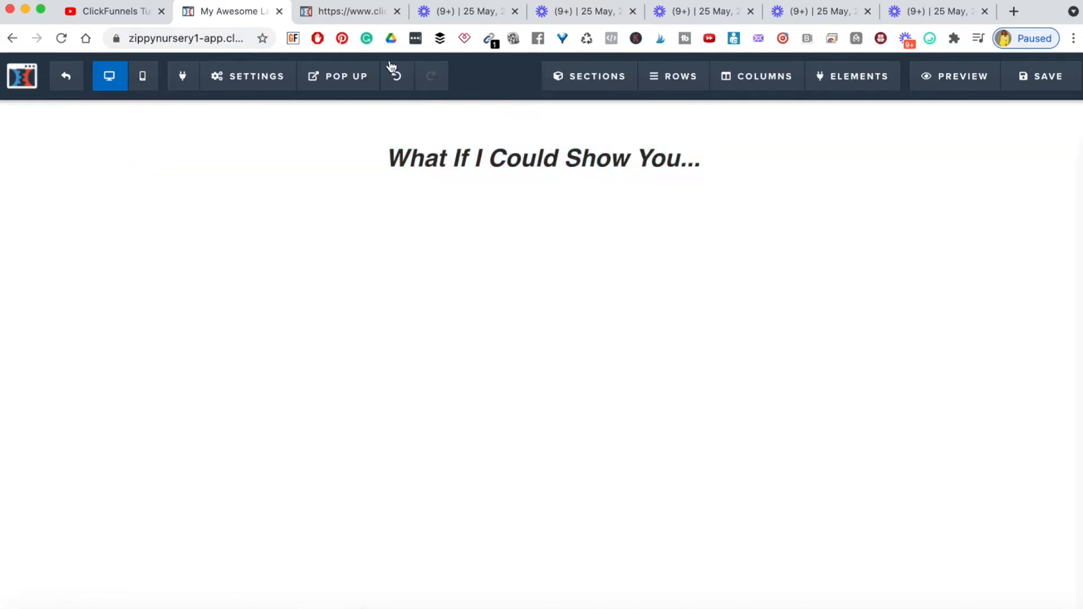
Copy the main headline from the example page and add a second Headline element below "What If I Could Show You..."
{"action": "left_click", "coordinate": [337, 14]}
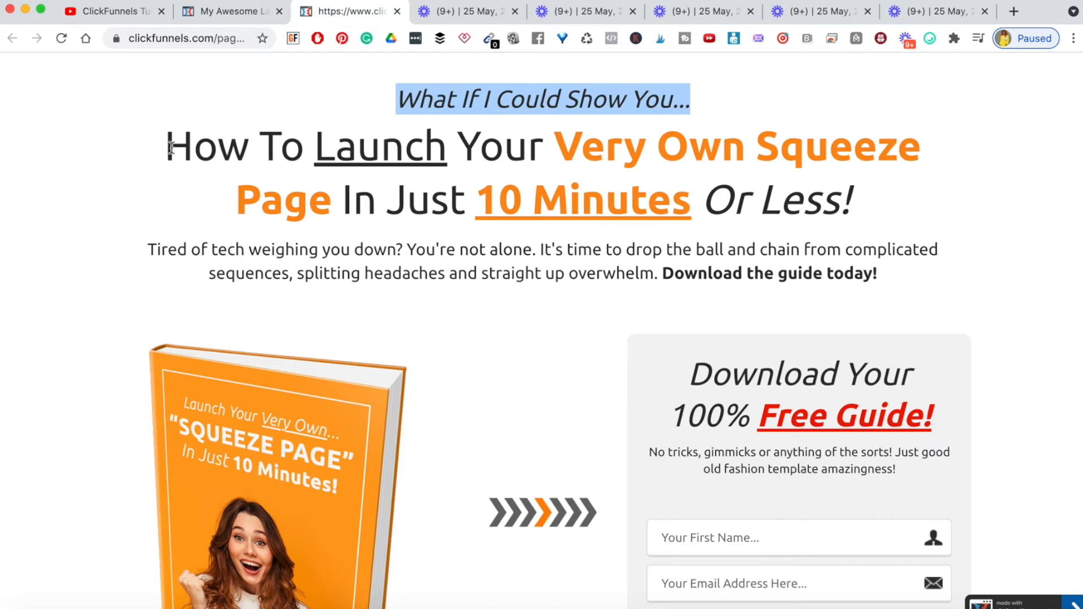
{"action": "triple_click", "coordinate": [717, 176]}
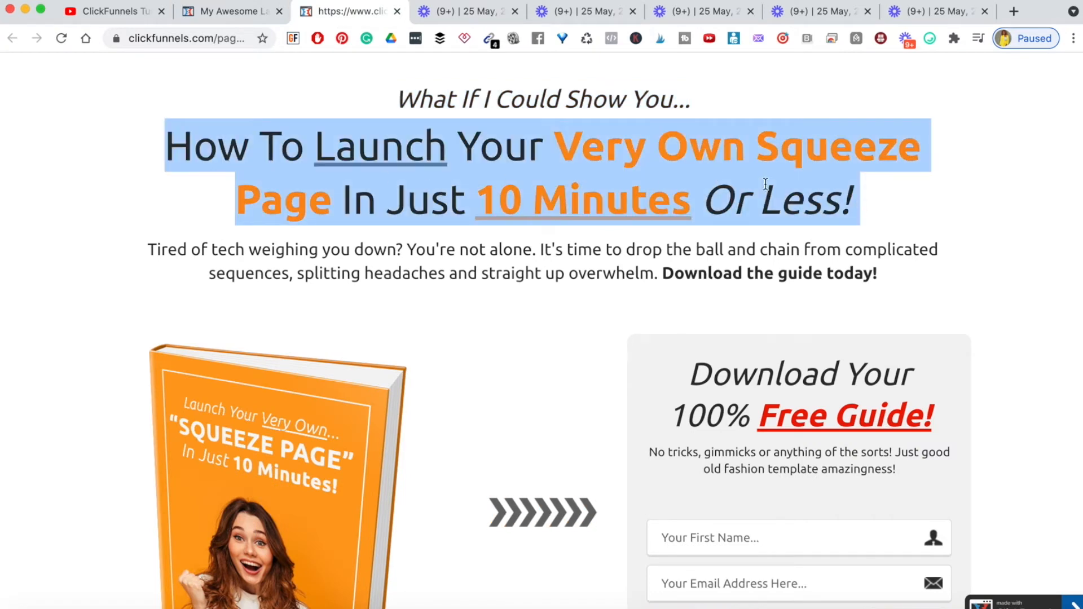
{"action": "left_click", "coordinate": [221, 11]}
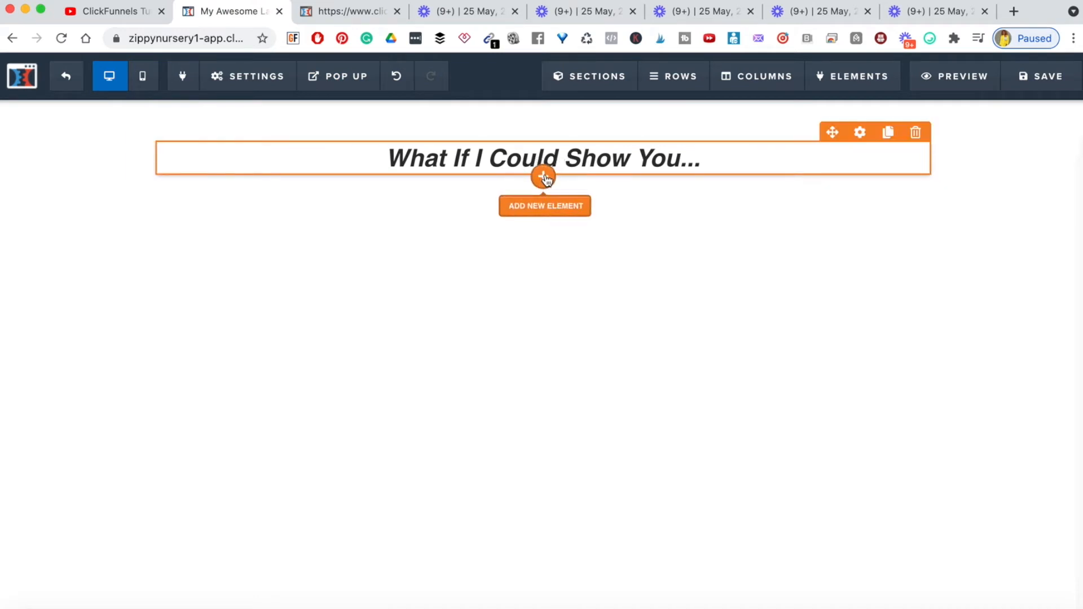
{"action": "left_click", "coordinate": [545, 178]}
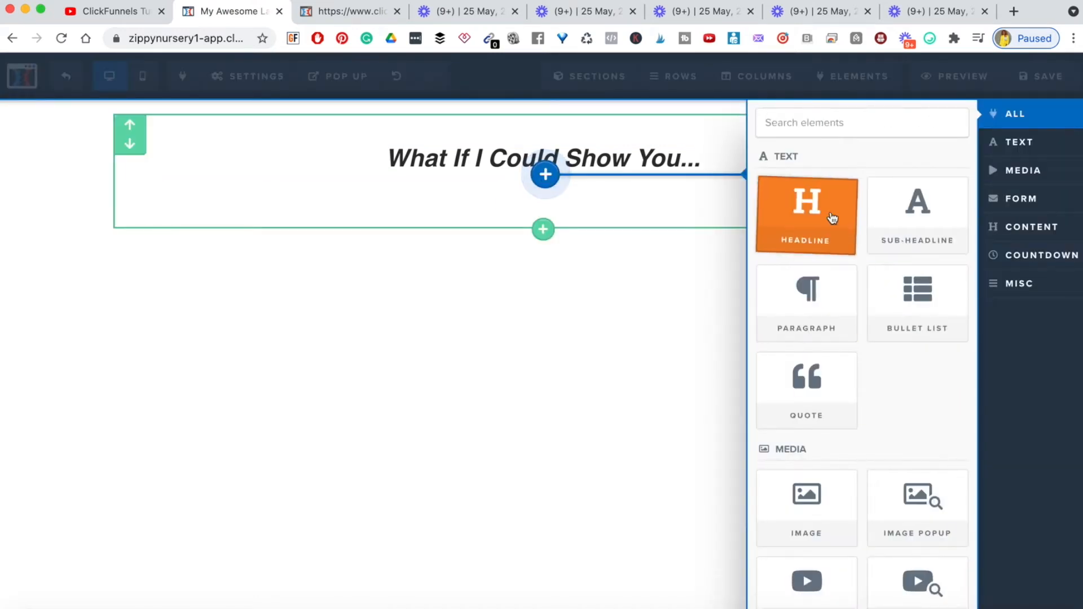
{"action": "left_click", "coordinate": [797, 221]}
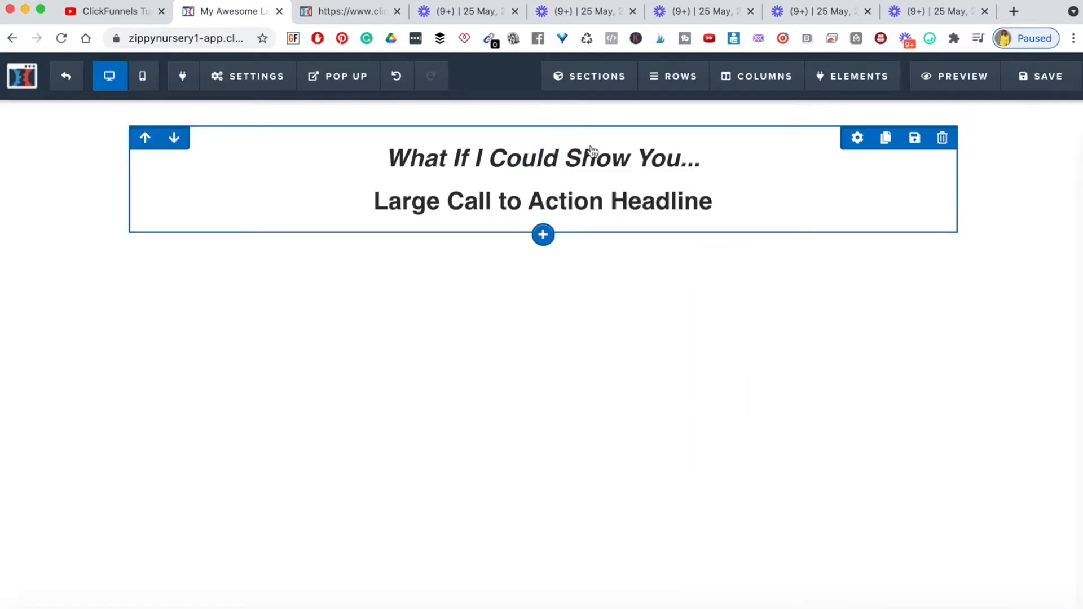
Replace the second headline's placeholder with "How To Launch Your Very Own Squeeze Page In Just 10 Minutes Or Less!"
{"action": "left_click", "coordinate": [347, 15]}
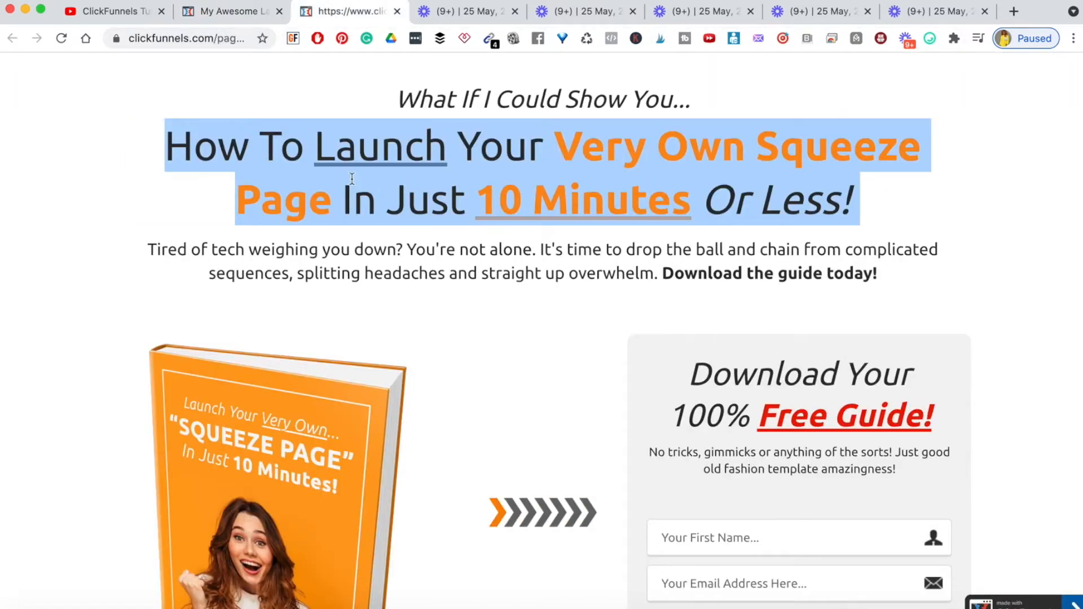
{"action": "left_click", "coordinate": [219, 17]}
{"action": "triple_click", "coordinate": [484, 197]}
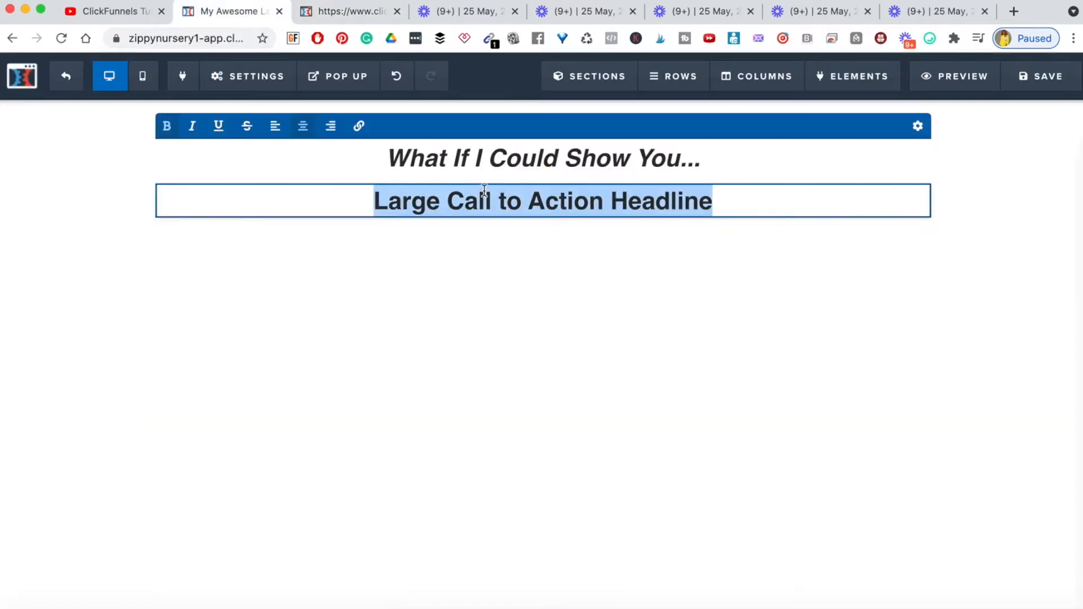
{"action": "type", "text": "How To Launch Your Very Own Squeeze Page In Just 10 Minutes Or Less!"}
{"action": "key", "text": "BackSpace"}
{"action": "left_click", "coordinate": [517, 466]}
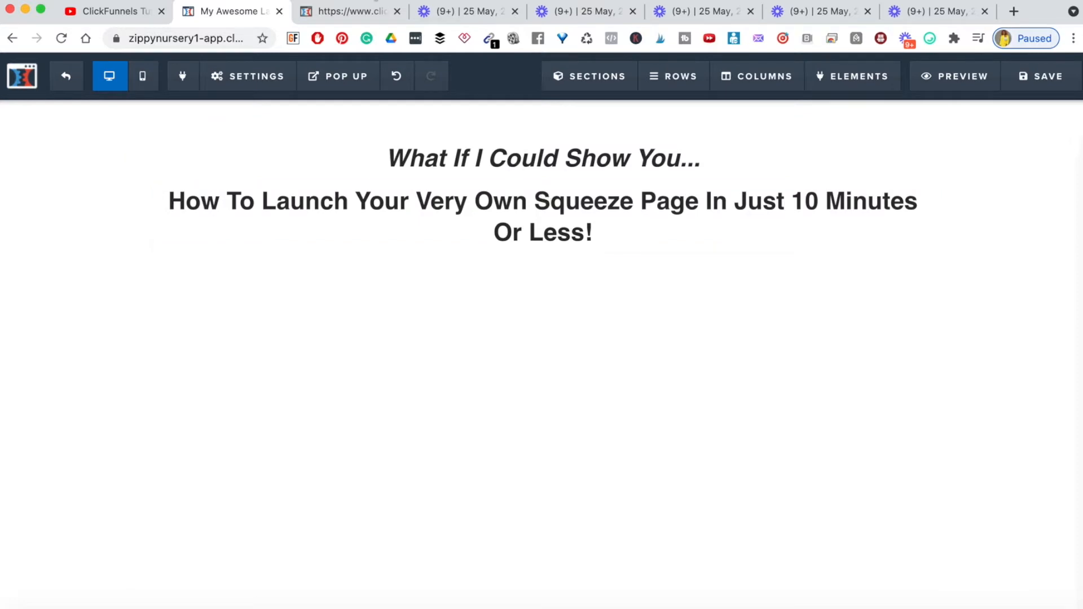
Underline the word "Launch" in the second headline to match the example page's main headline
{"action": "left_click", "coordinate": [327, 11]}
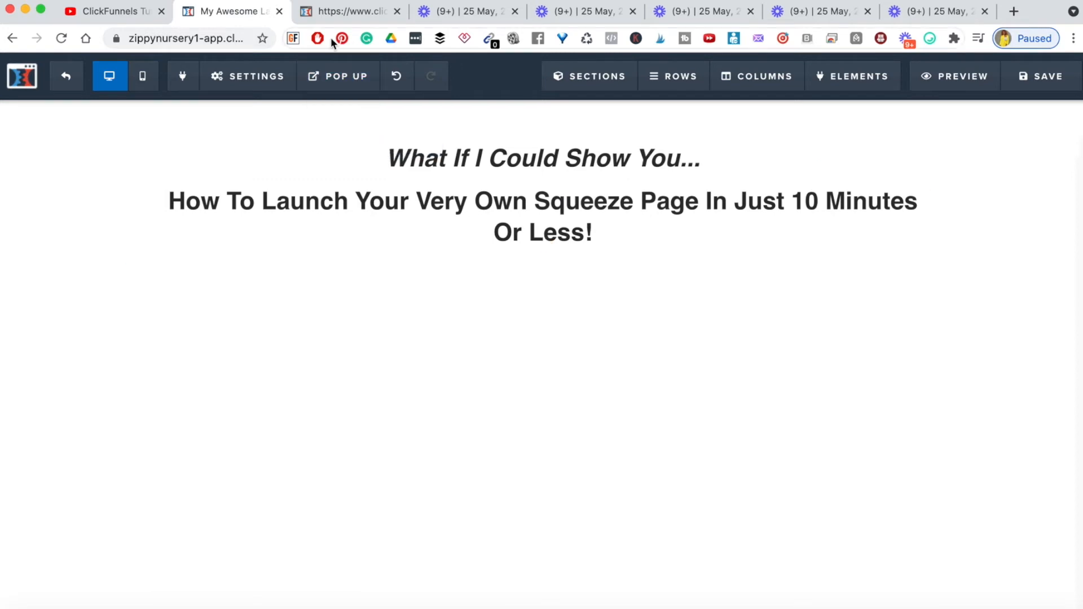
{"action": "left_click", "coordinate": [320, 16]}
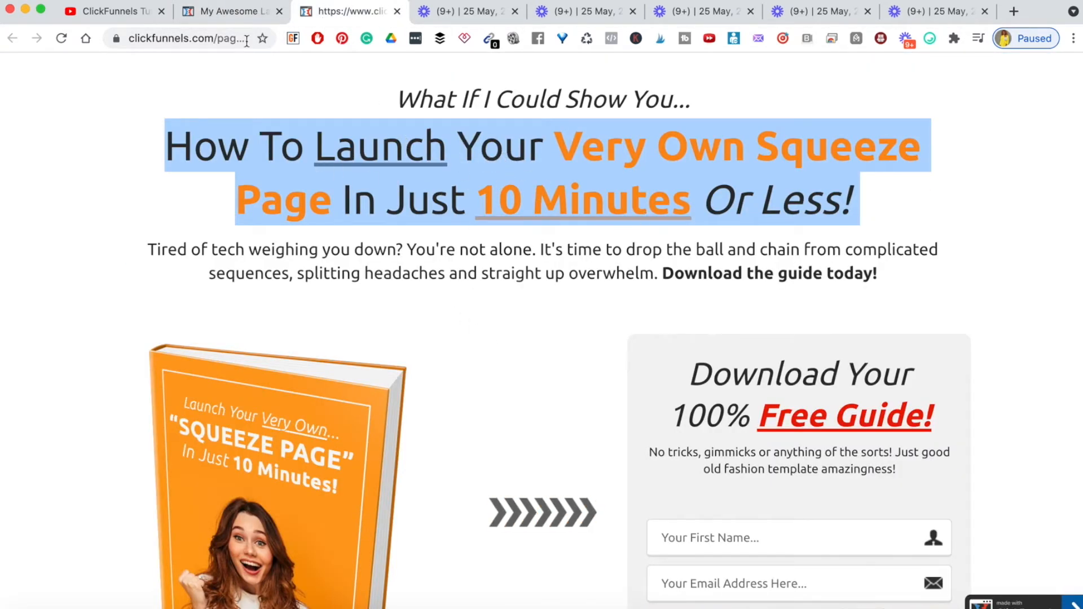
{"action": "left_click", "coordinate": [225, 12]}
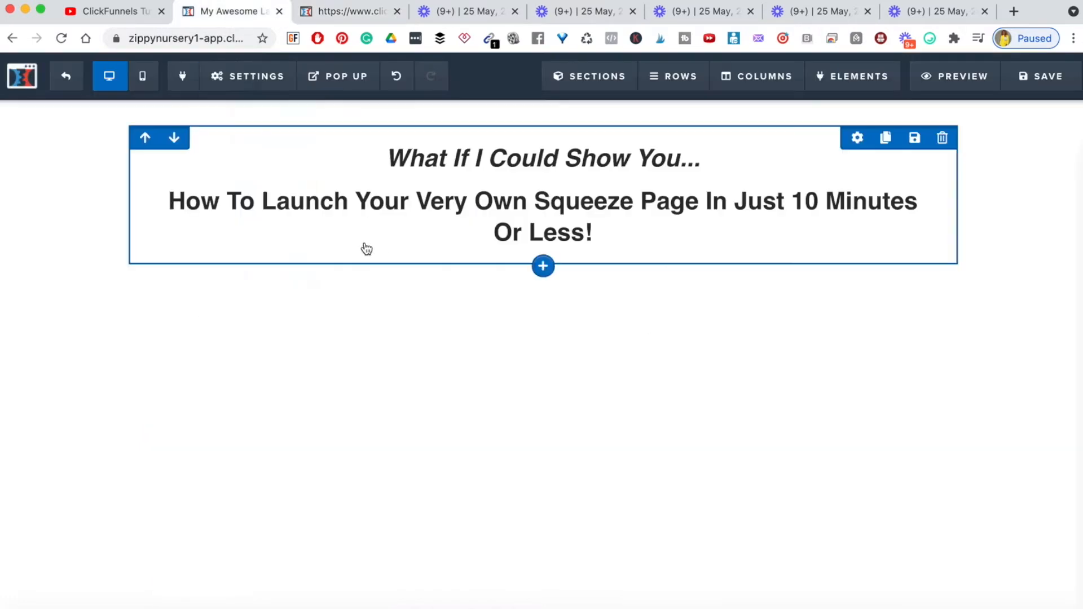
{"action": "left_click", "coordinate": [359, 17]}
{"action": "left_click", "coordinate": [590, 159]}
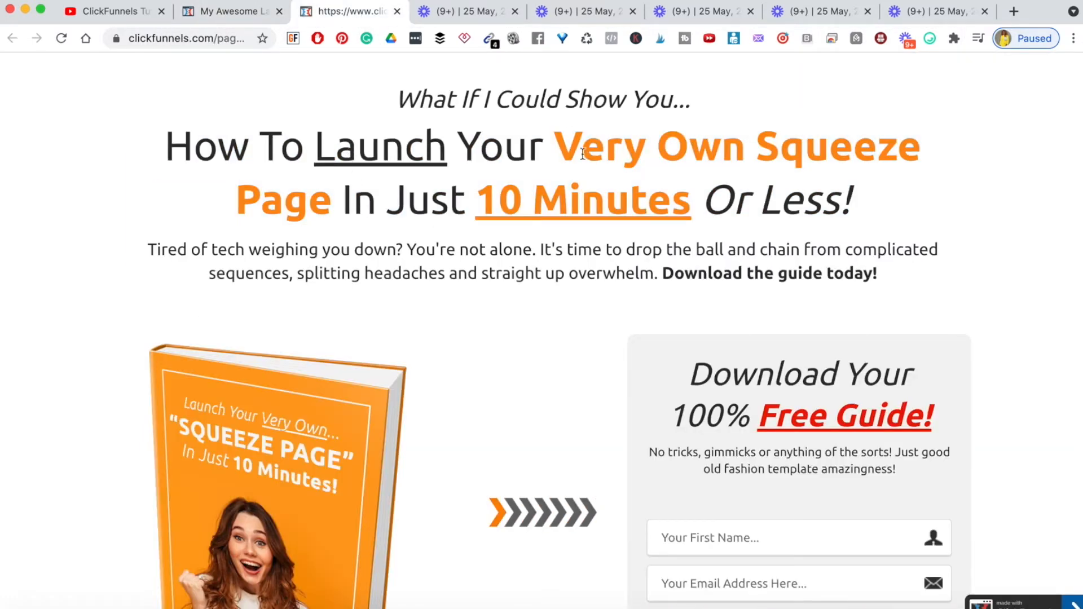
{"action": "left_click_drag", "start_coordinate": [558, 149], "coordinate": [722, 151]}
{"action": "left_click", "coordinate": [721, 151]}
{"action": "left_click", "coordinate": [228, 13]}
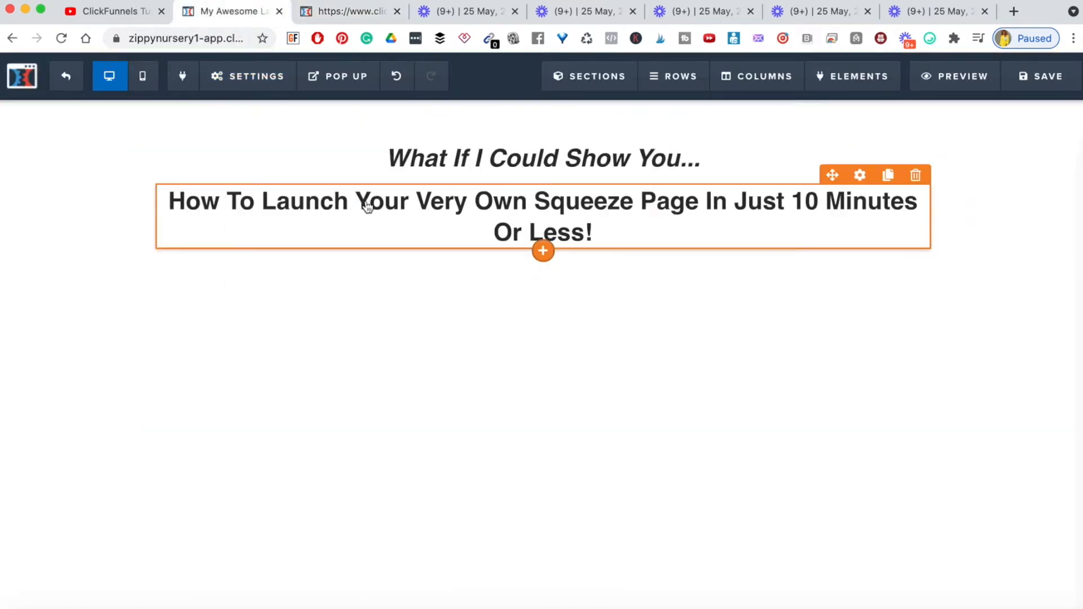
{"action": "left_click", "coordinate": [320, 198]}
{"action": "double_click", "coordinate": [303, 202]}
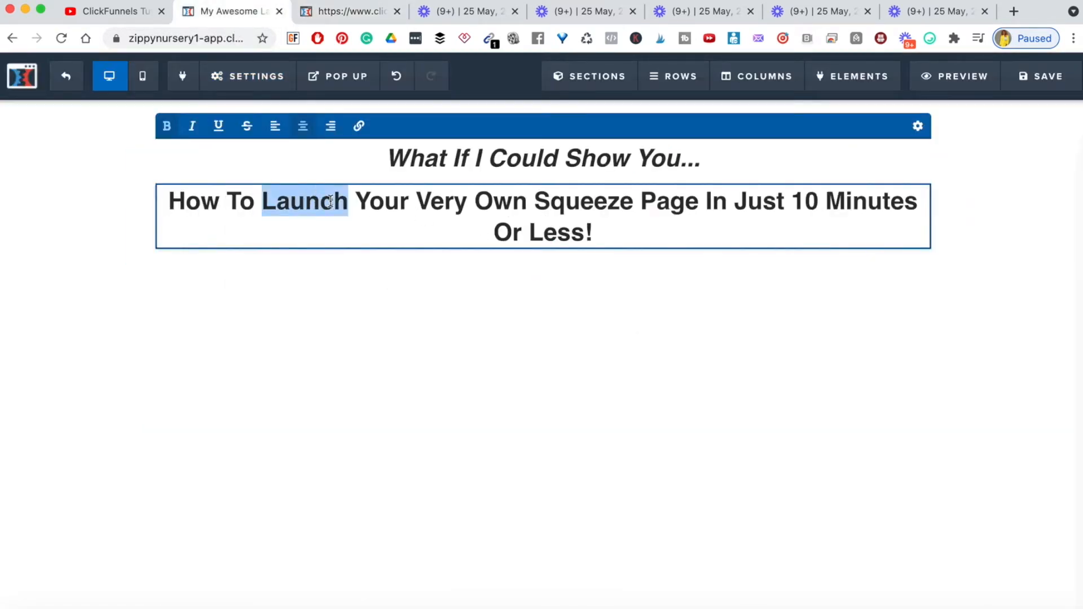
{"action": "left_click", "coordinate": [218, 126]}
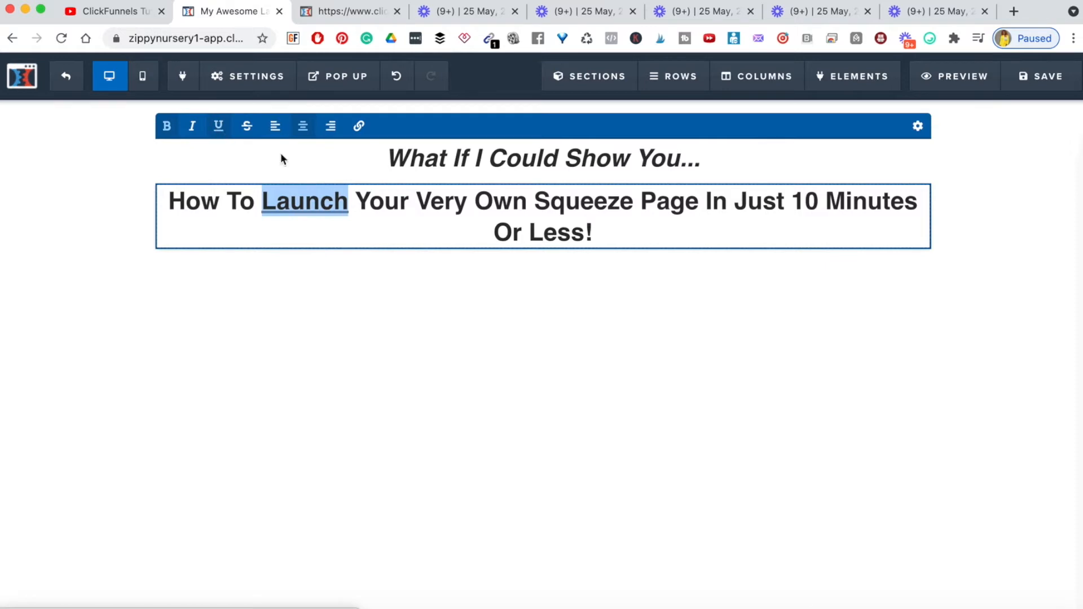
Replace "Own Squeeze Page" in the second headline with "Digital Product Sale Funnel"
{"action": "left_click", "coordinate": [469, 204]}
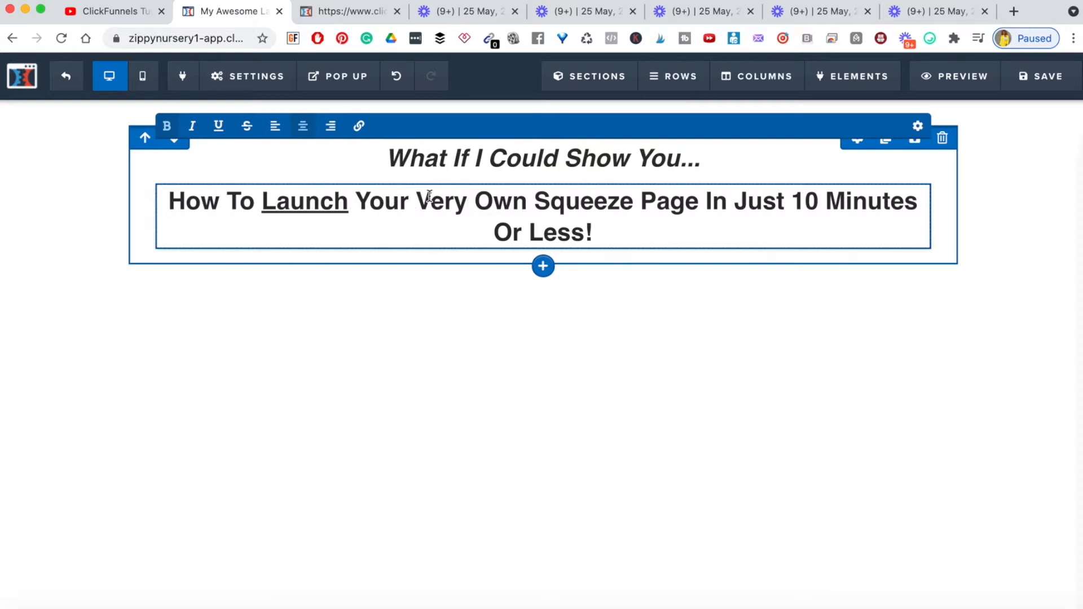
{"action": "left_click_drag", "start_coordinate": [480, 198], "coordinate": [644, 204]}
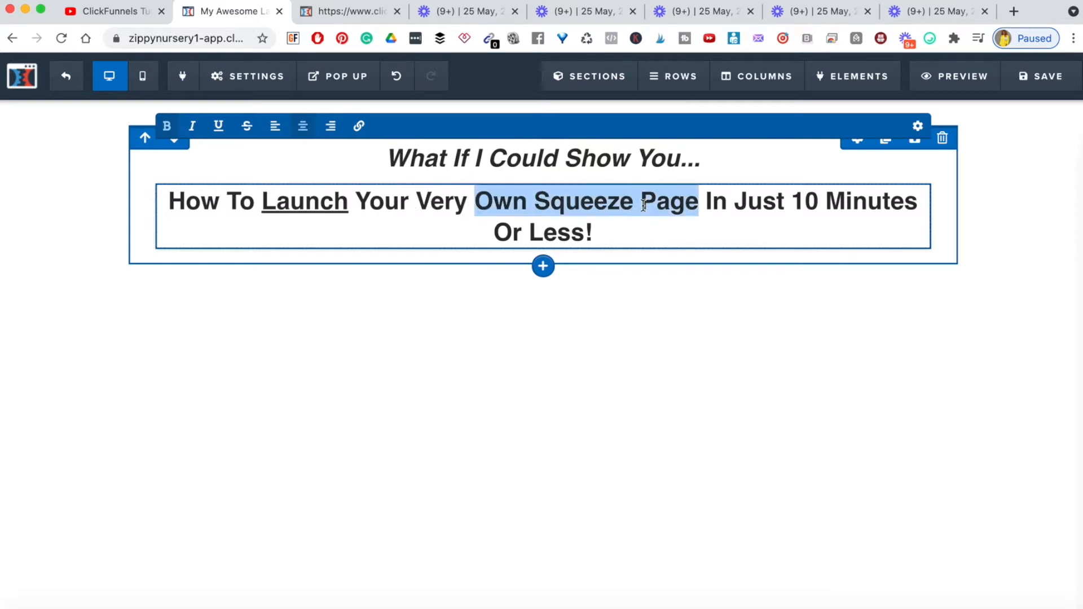
{"action": "type", "text": "Digital P"}
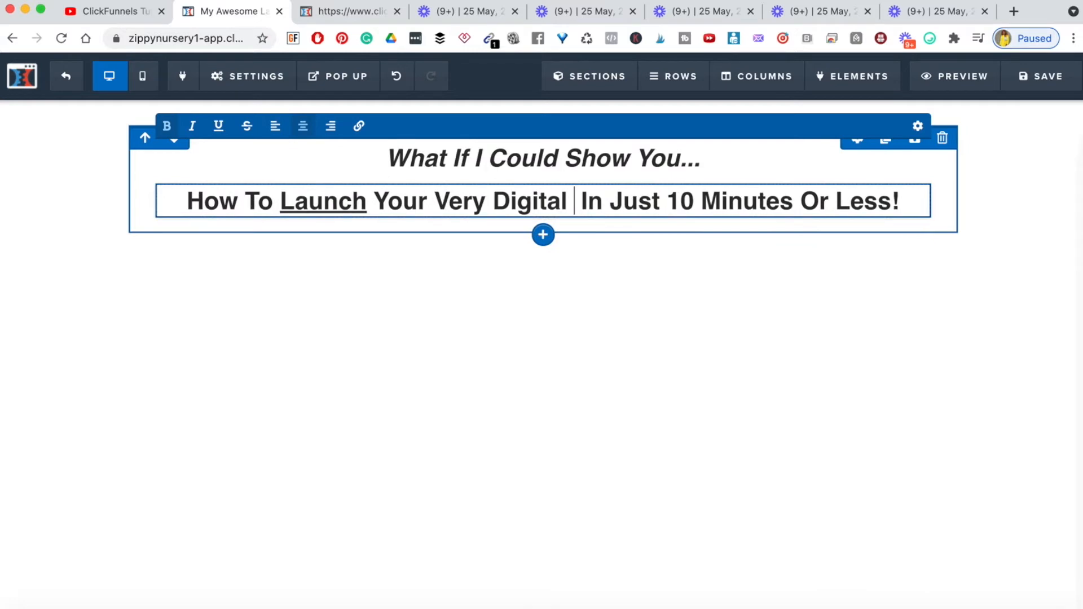
{"action": "type", "text": "roduct "}
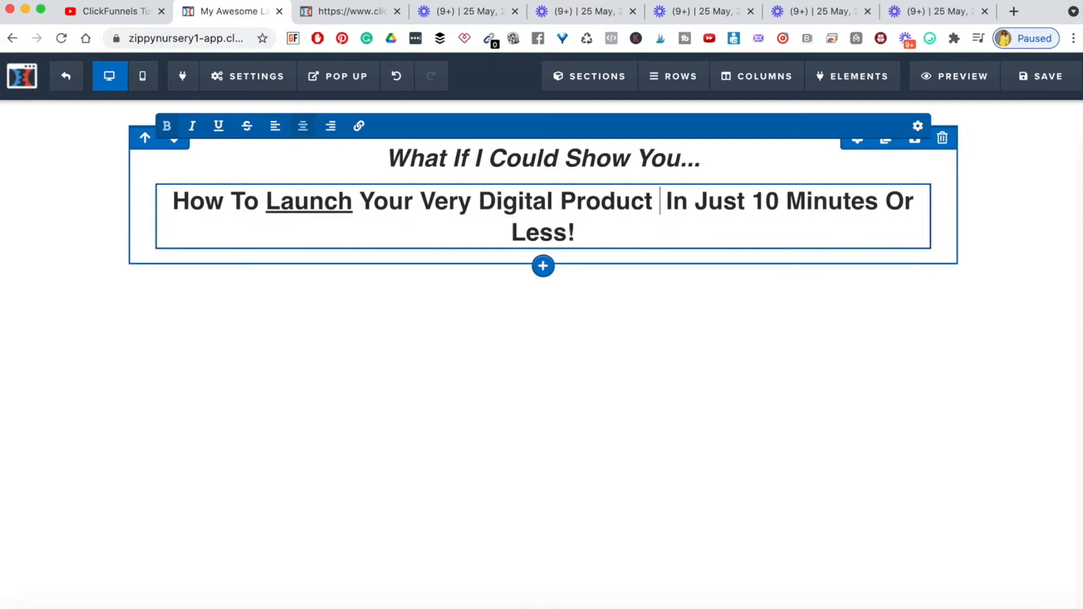
{"action": "type", "text": "Funell"}
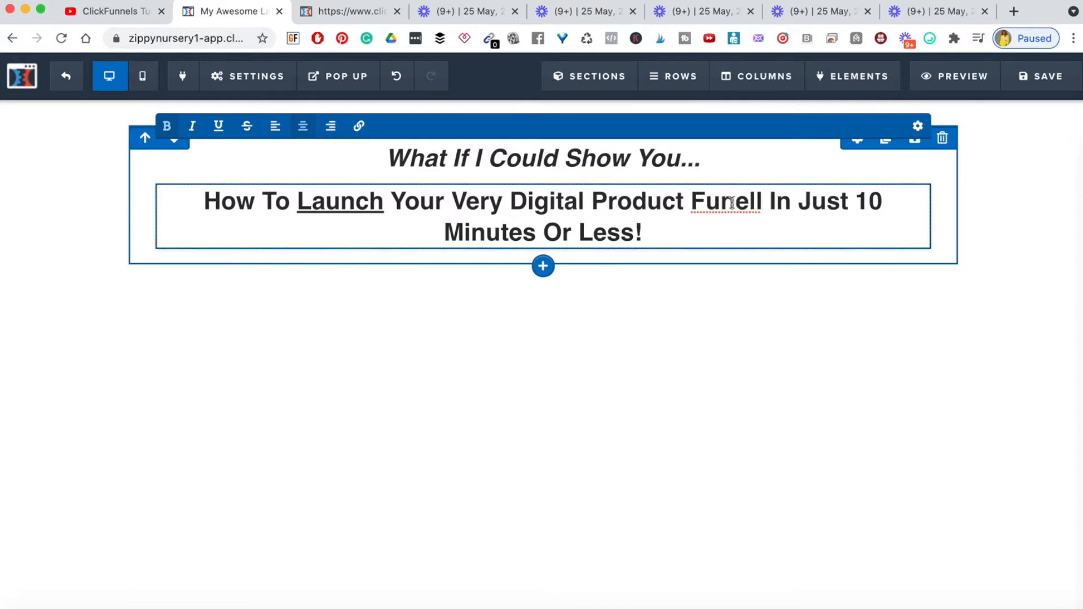
{"action": "key", "text": "BackSpace"}
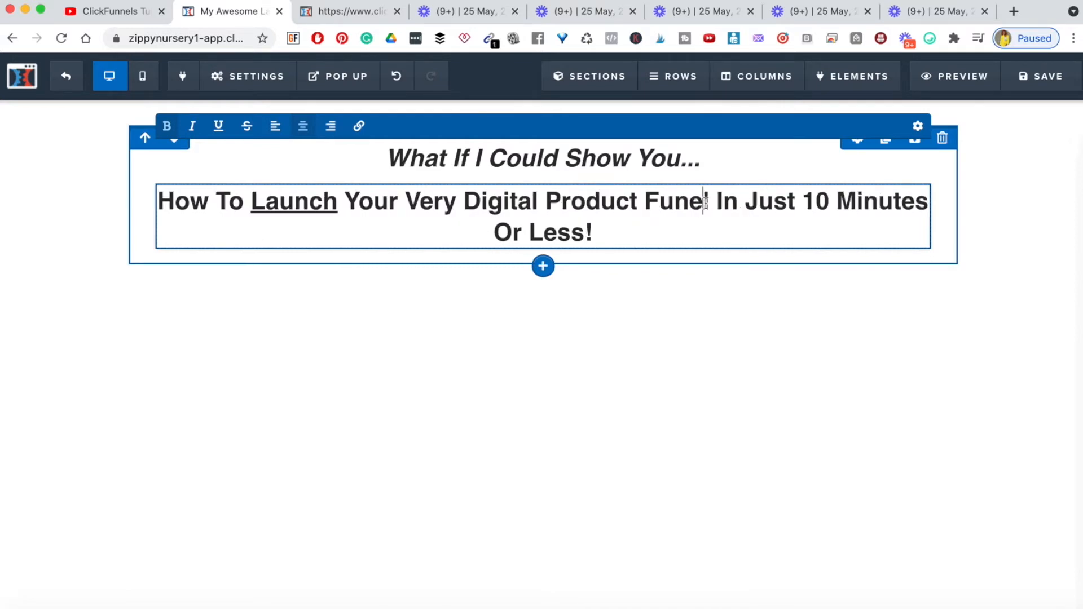
{"action": "type", "text": "n"}
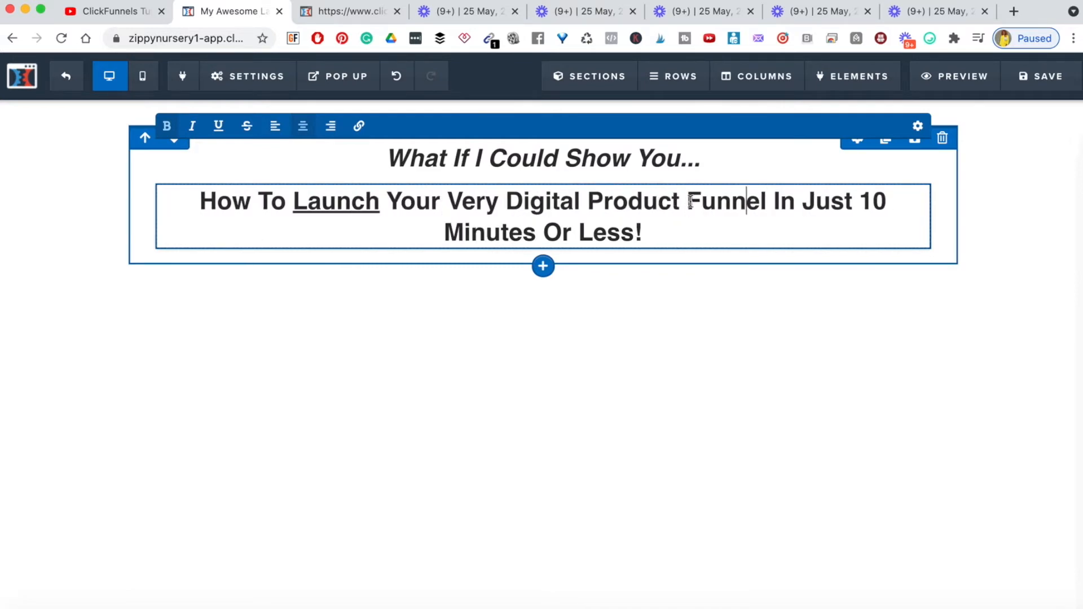
{"action": "type", "text": "Sale"}
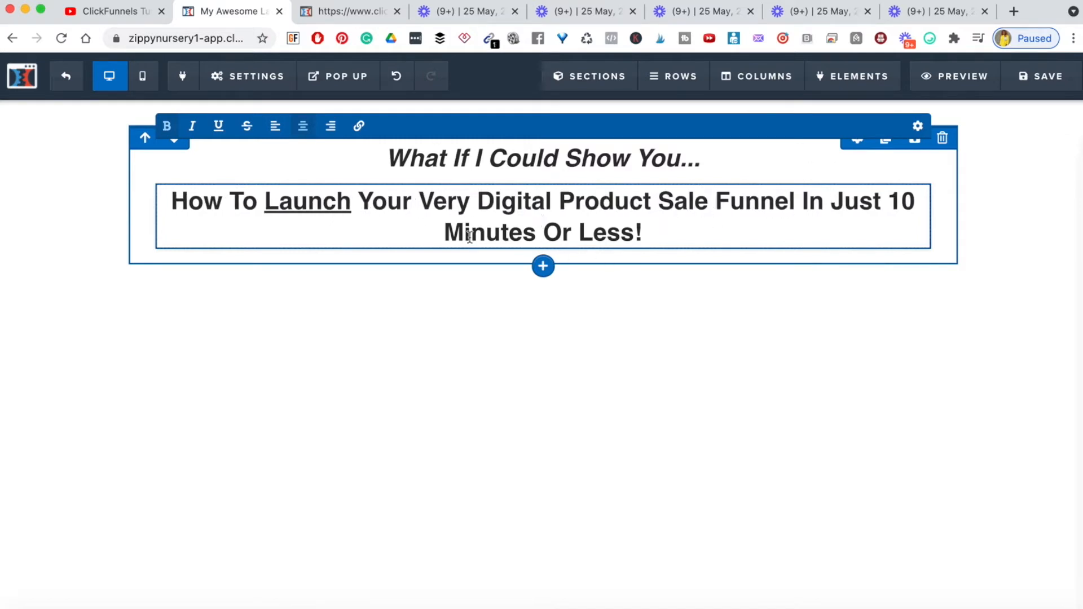
Compare the example headline's highlighted phrases with "Very Digital Product Sale Funnel" and "10 Minutes" in the second headline
{"action": "left_click", "coordinate": [333, 12]}
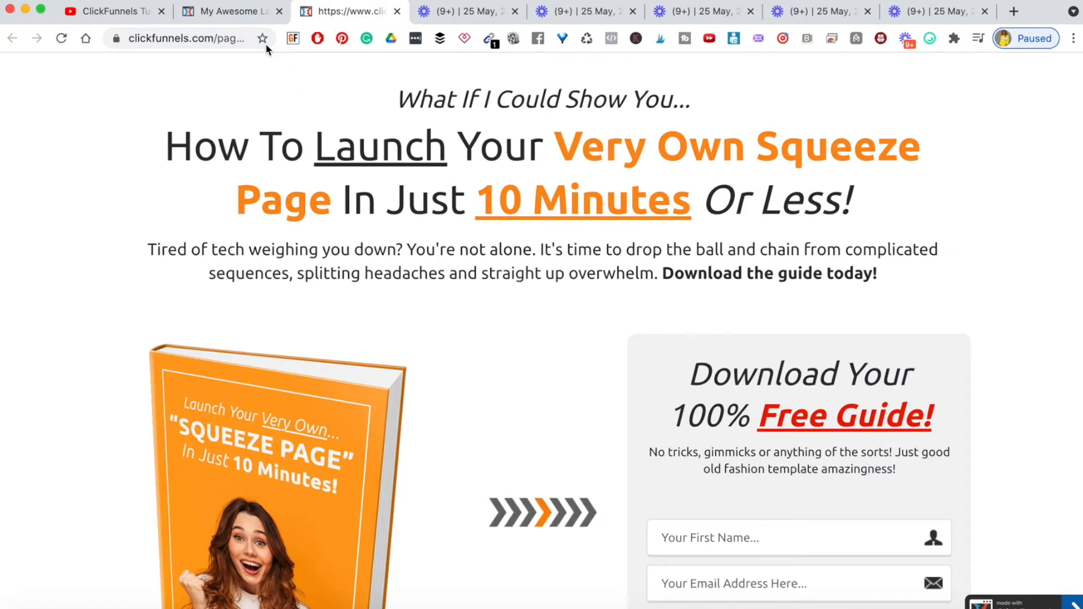
{"action": "left_click", "coordinate": [240, 17]}
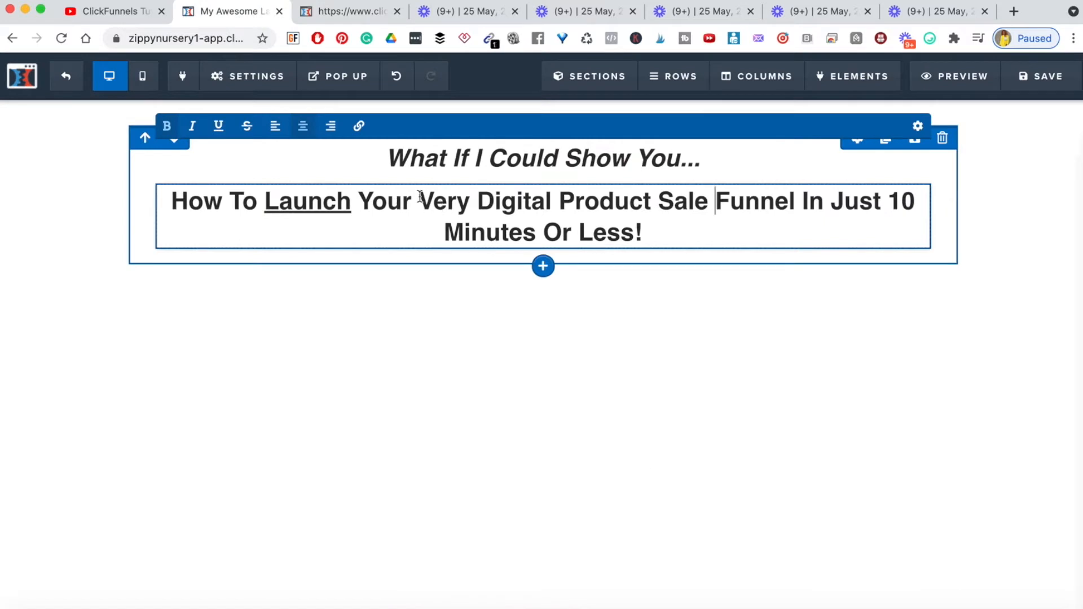
{"action": "left_click_drag", "start_coordinate": [424, 197], "coordinate": [778, 209]}
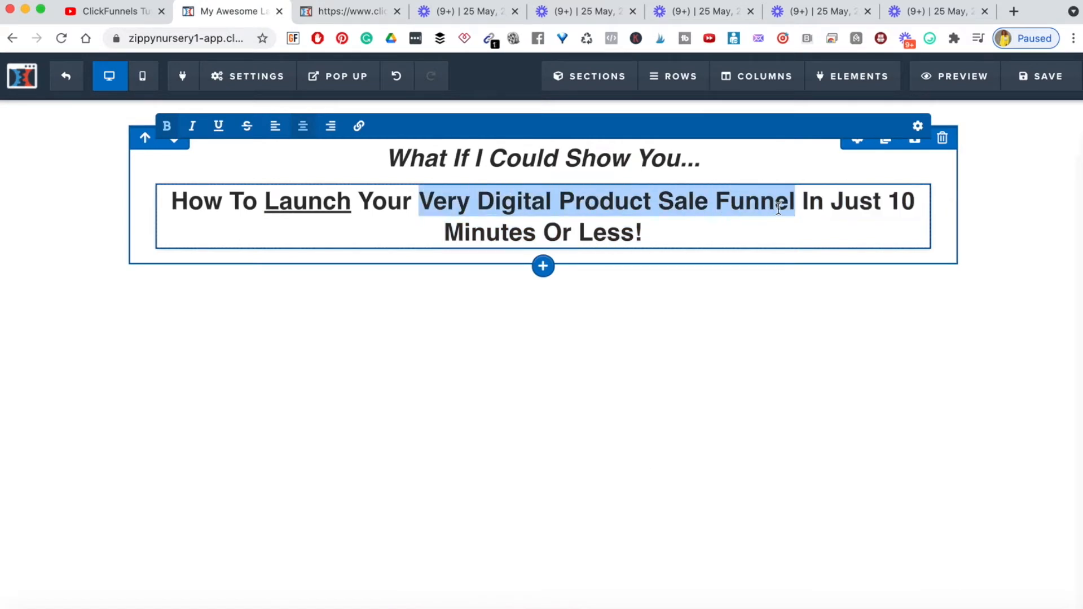
{"action": "left_click", "coordinate": [772, 237]}
{"action": "left_click_drag", "start_coordinate": [888, 202], "coordinate": [560, 234]}
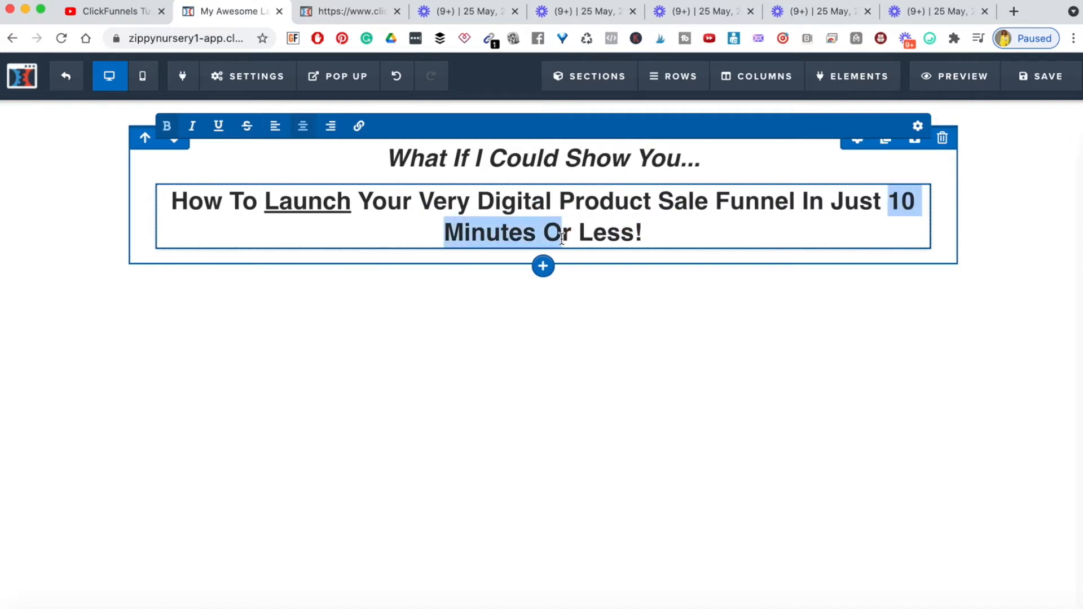
{"action": "left_click", "coordinate": [670, 235]}
{"action": "left_click", "coordinate": [671, 299]}
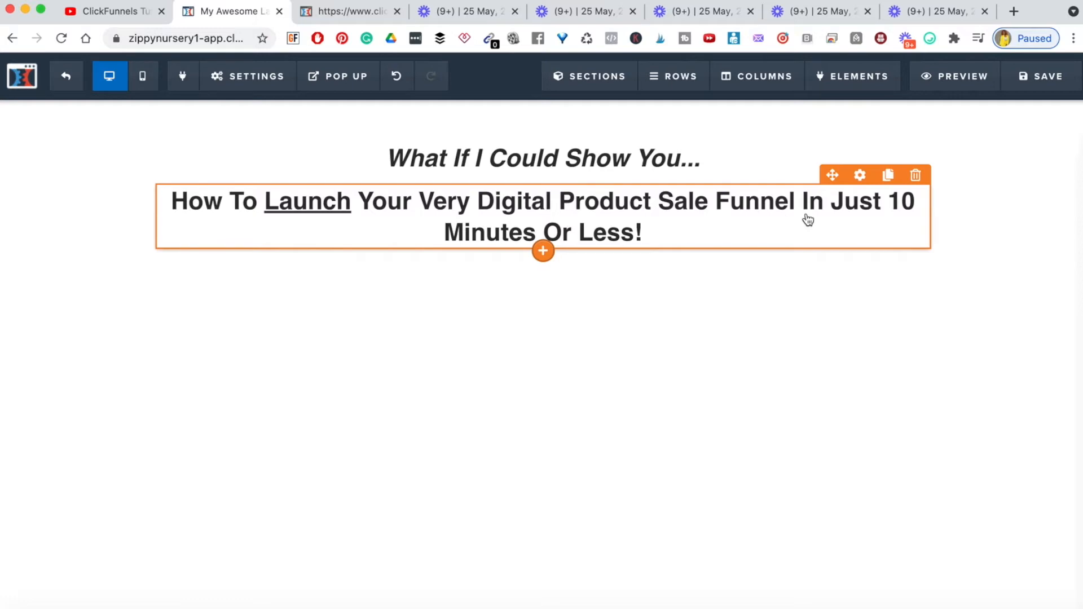
Check the example page's headline sizes and set the second headline's font size to 50
{"action": "left_click", "coordinate": [860, 176]}
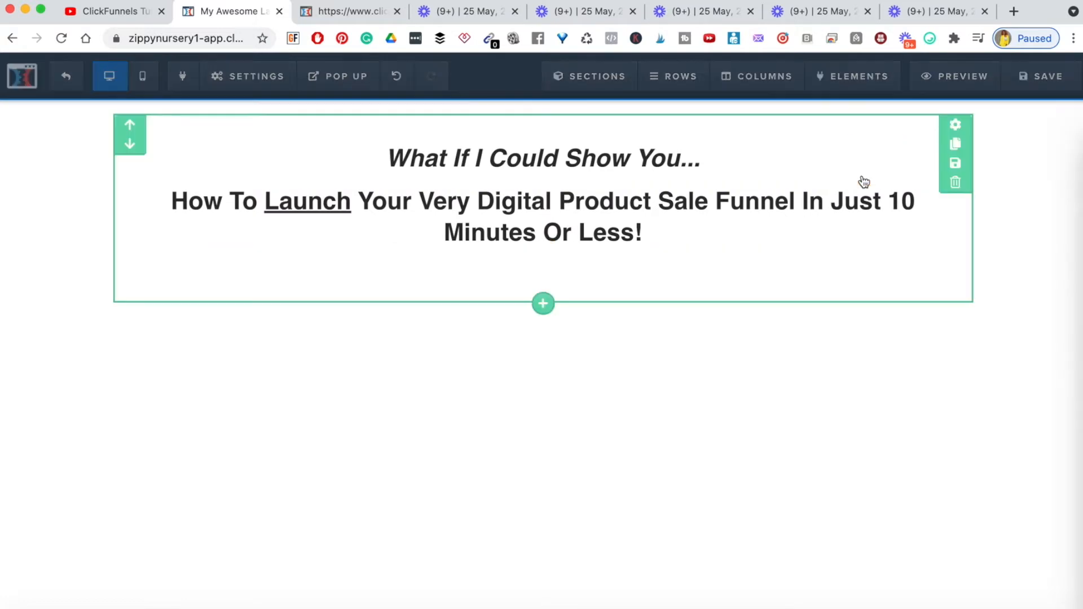
{"action": "left_click", "coordinate": [645, 432]}
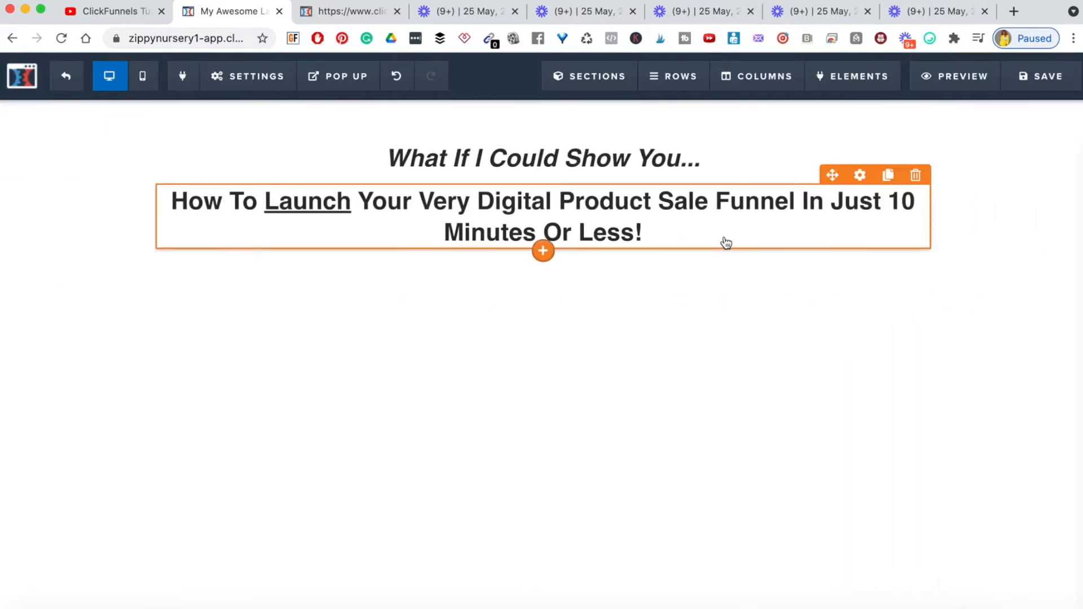
{"action": "left_click", "coordinate": [860, 176]}
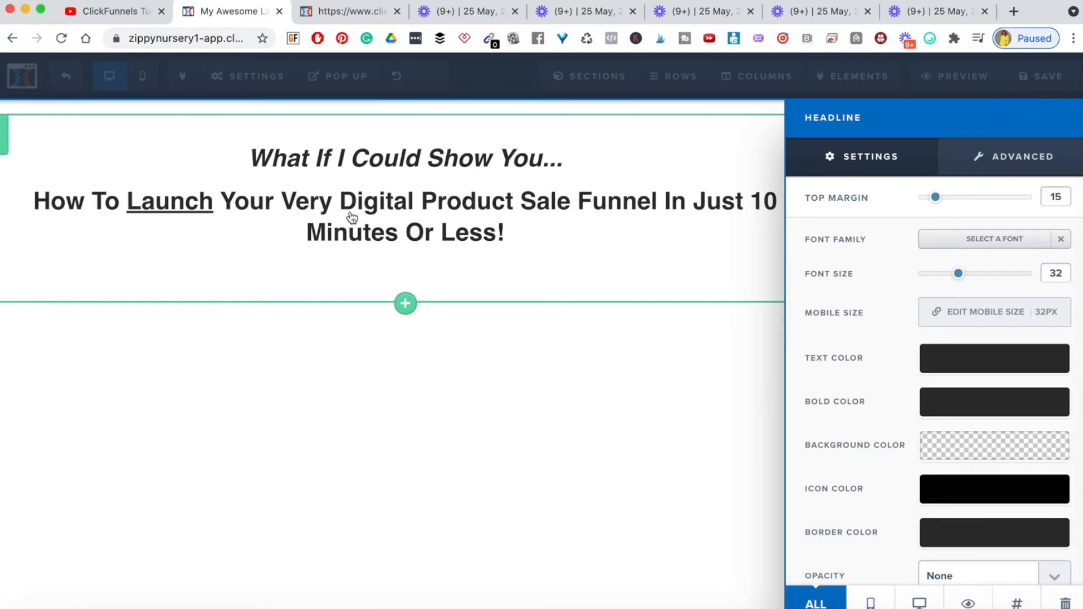
{"action": "left_click", "coordinate": [357, 9]}
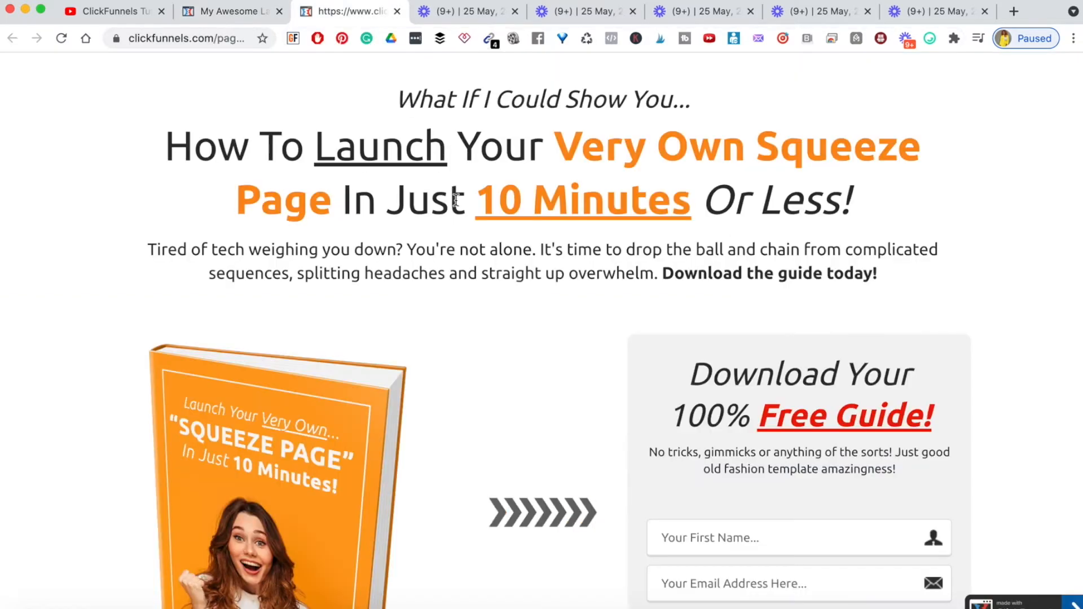
{"action": "triple_click", "coordinate": [279, 157]}
{"action": "triple_click", "coordinate": [443, 104]}
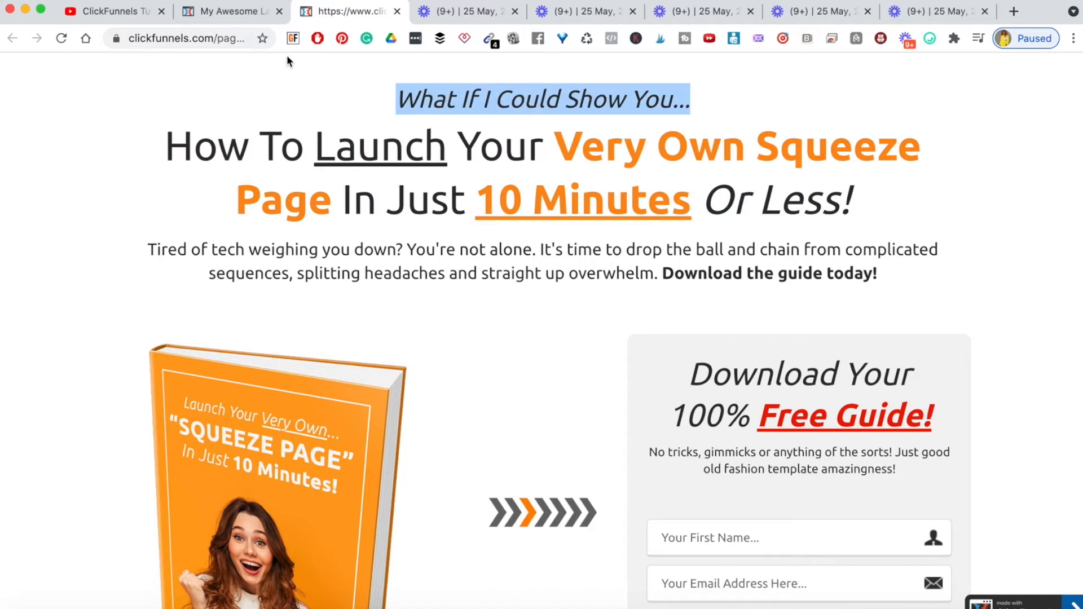
{"action": "left_click", "coordinate": [242, 10]}
{"action": "triple_click", "coordinate": [491, 220]}
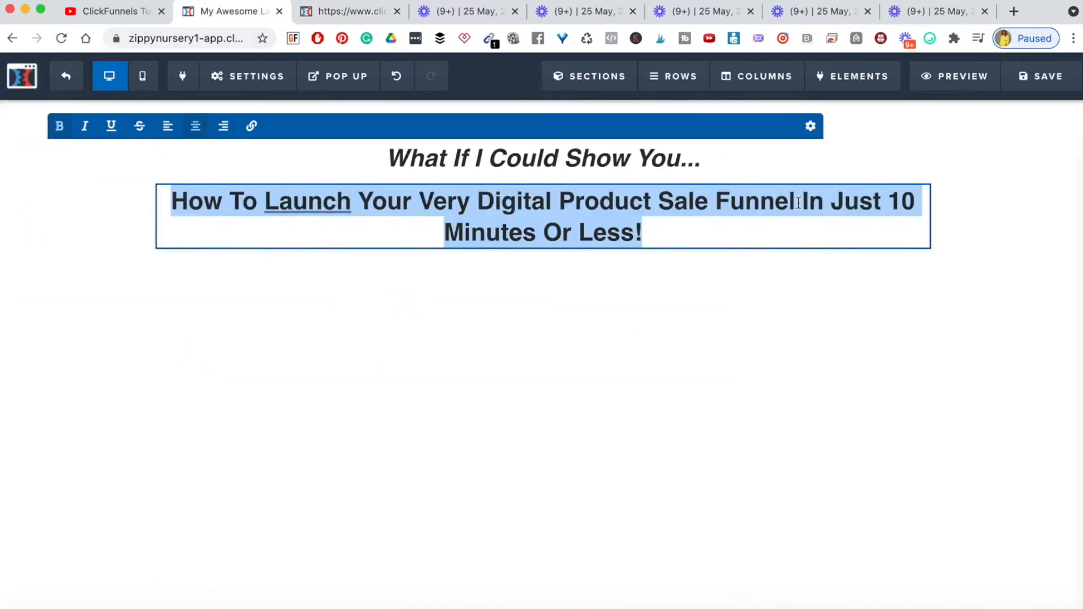
{"action": "left_click", "coordinate": [779, 276]}
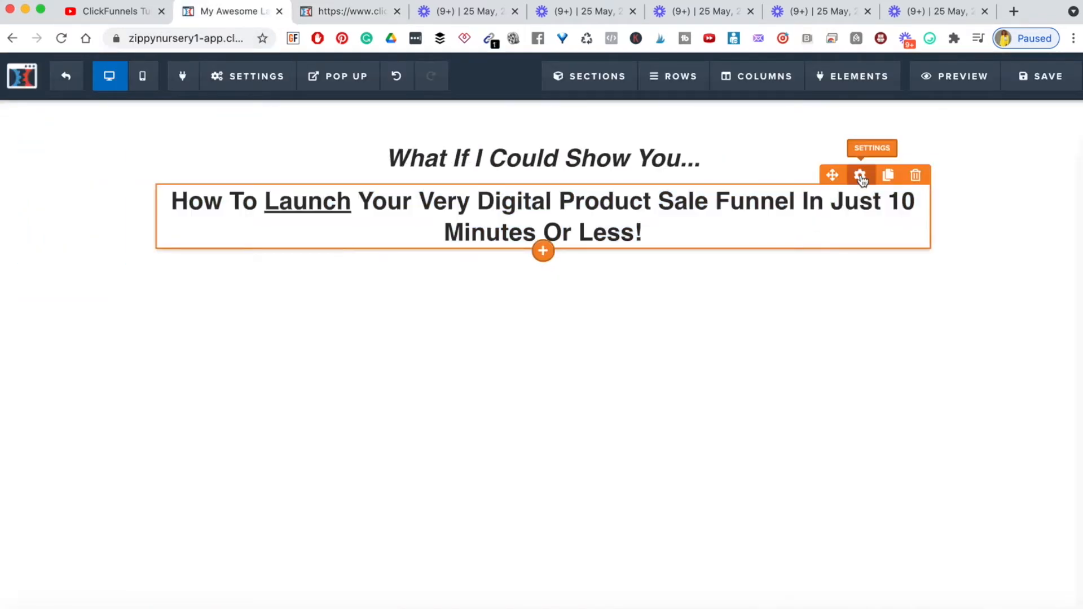
{"action": "left_click", "coordinate": [860, 177]}
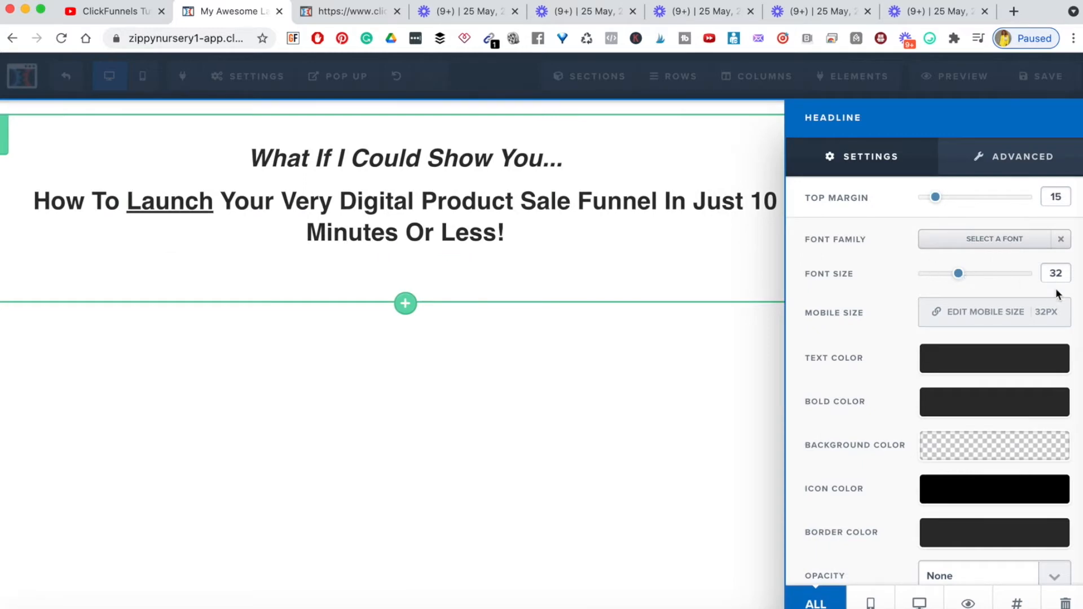
{"action": "left_click_drag", "start_coordinate": [959, 276], "coordinate": [995, 278]}
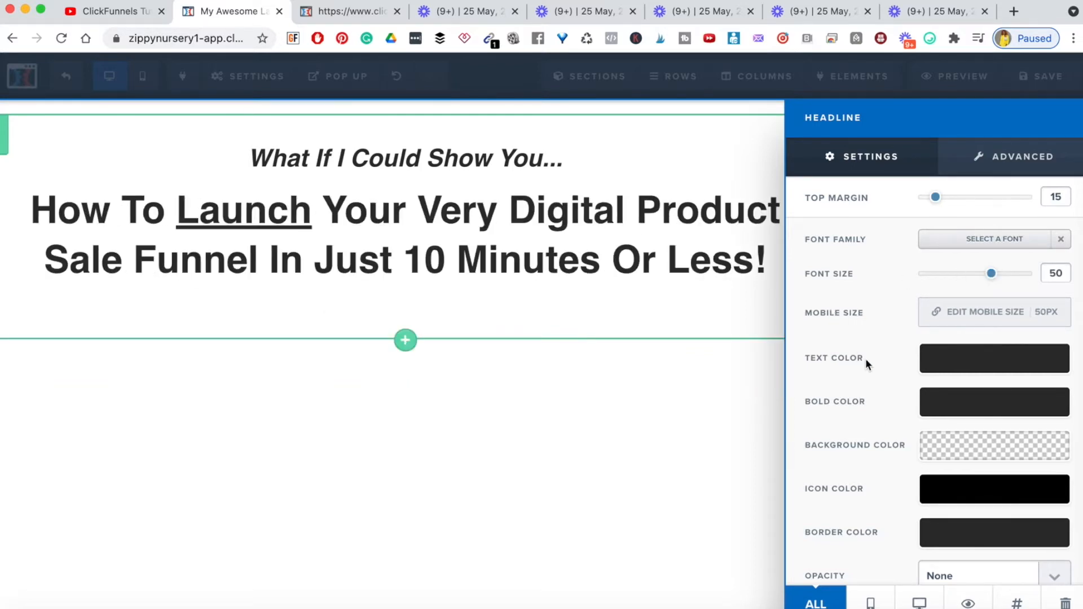
Try magenta shades for the second headline's bold color, settling on #e742ef
{"action": "scroll", "coordinate": [867, 361], "scroll_direction": "down", "scroll_amount": 3}
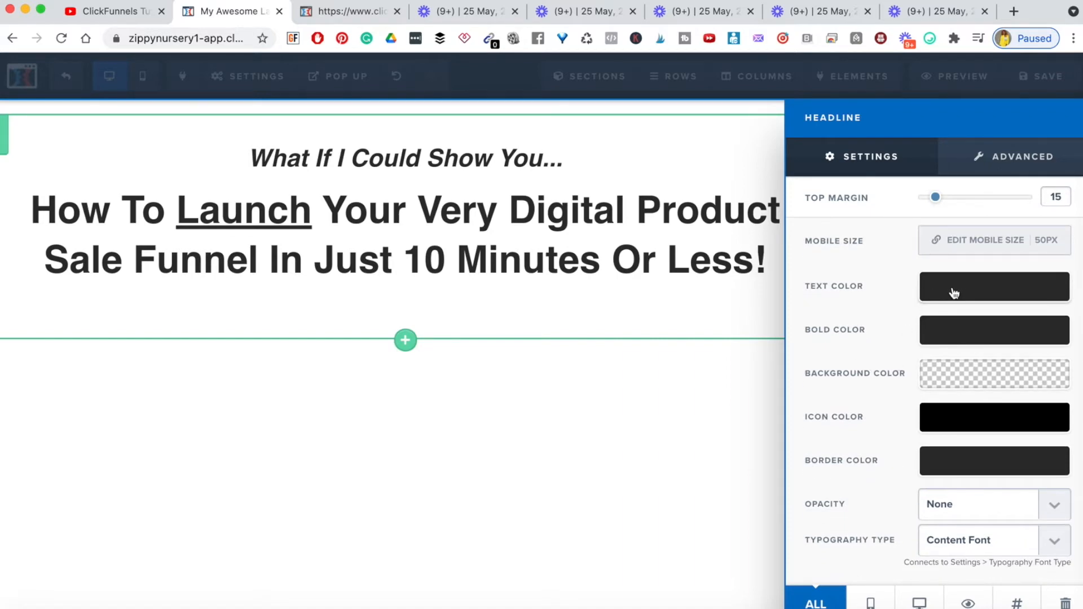
{"action": "left_click", "coordinate": [971, 329]}
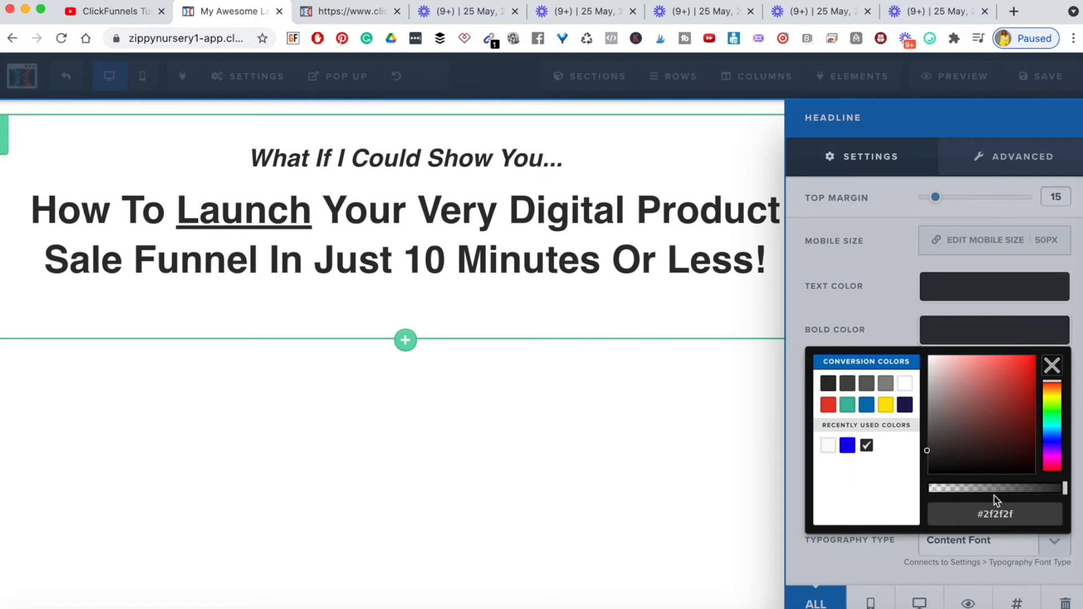
{"action": "triple_click", "coordinate": [990, 514]}
{"action": "left_click", "coordinate": [1053, 455]}
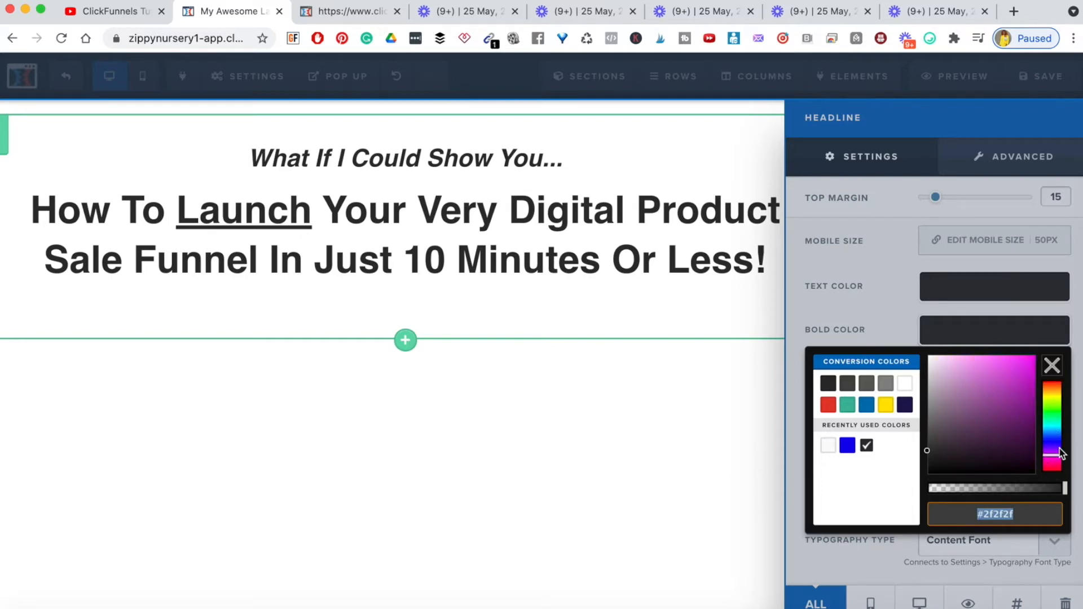
{"action": "left_click", "coordinate": [964, 394]}
{"action": "left_click", "coordinate": [968, 375]}
{"action": "left_click", "coordinate": [994, 371]}
{"action": "left_click", "coordinate": [999, 392]}
{"action": "left_click", "coordinate": [973, 397]}
{"action": "left_click", "coordinate": [1004, 387]}
{"action": "left_click", "coordinate": [949, 385]}
{"action": "left_click", "coordinate": [948, 366]}
{"action": "left_click", "coordinate": [967, 361]}
{"action": "left_click", "coordinate": [991, 376]}
{"action": "left_click", "coordinate": [1005, 362]}
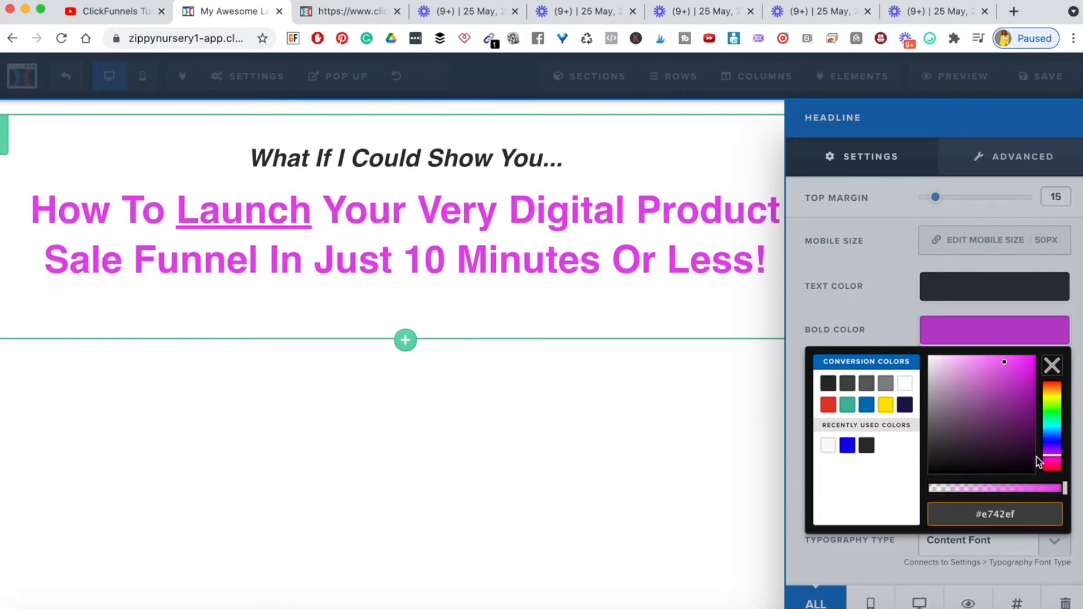
Experiment with the bold color's opacity and an orange hue, and set it to the preset red #e43b2c
{"action": "left_click_drag", "start_coordinate": [1065, 489], "coordinate": [1019, 488]}
{"action": "left_click", "coordinate": [986, 406]}
{"action": "left_click", "coordinate": [1004, 371]}
{"action": "left_click", "coordinate": [1004, 358]}
{"action": "left_click", "coordinate": [1049, 387]}
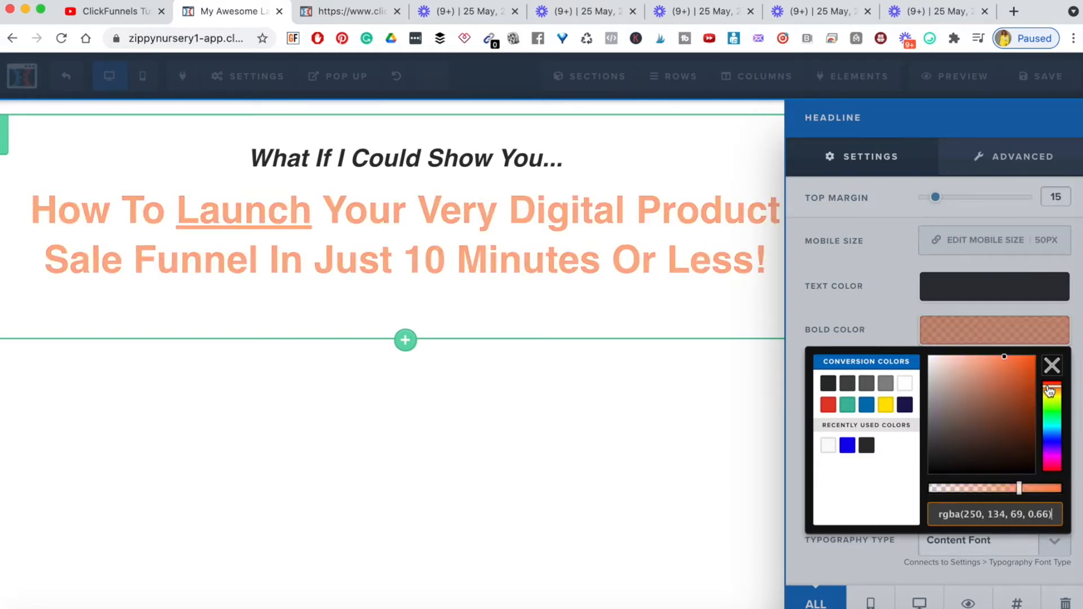
{"action": "left_click", "coordinate": [828, 404]}
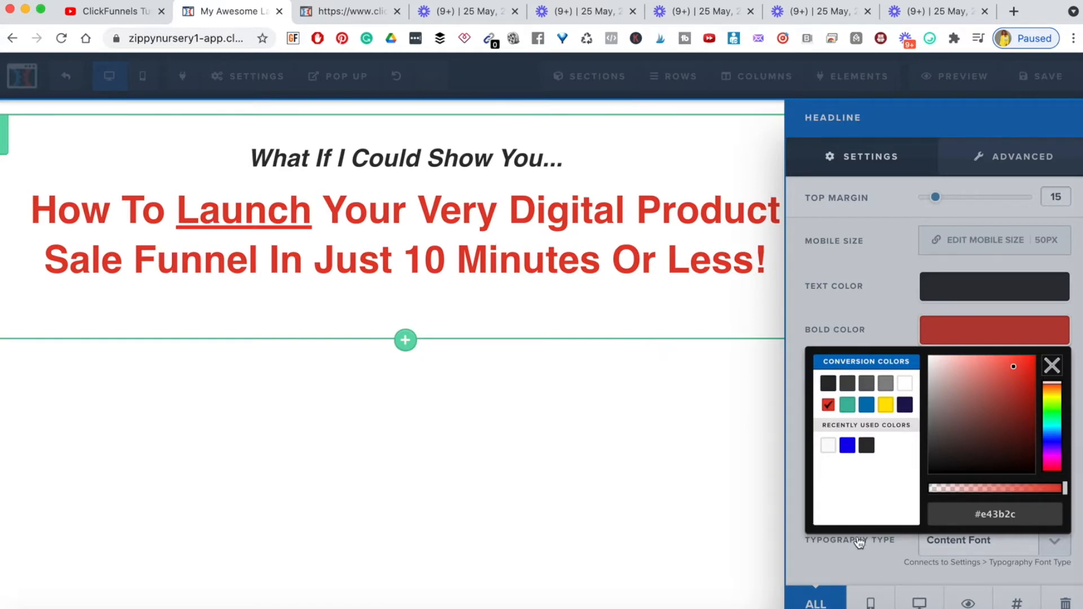
Close the second headline's settings and compare its bold styling with the example page's headline
{"action": "left_click", "coordinate": [894, 316]}
{"action": "left_click", "coordinate": [528, 198]}
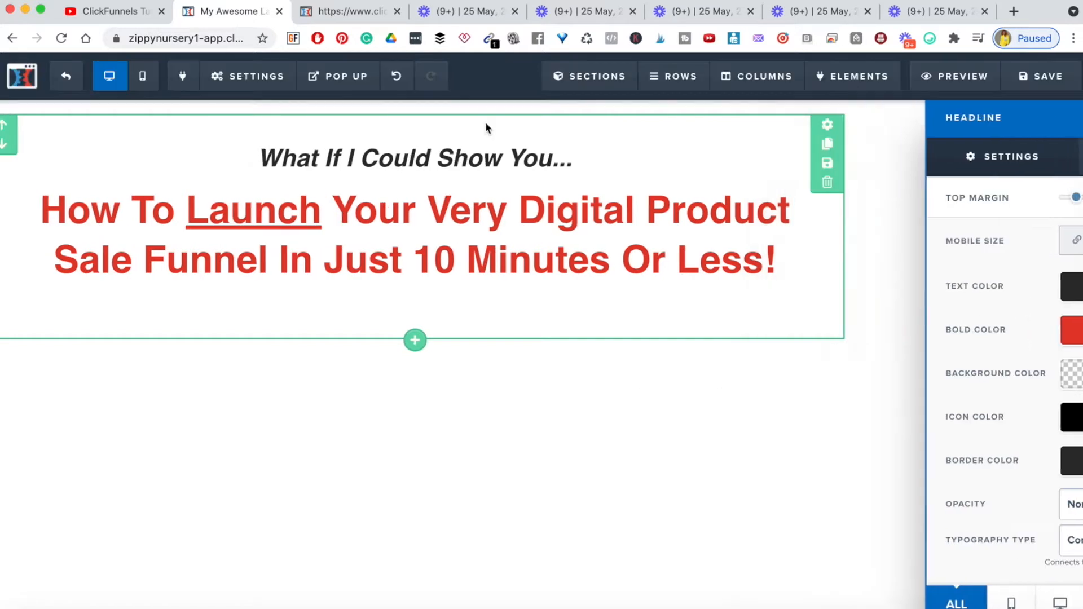
{"action": "left_click", "coordinate": [350, 12]}
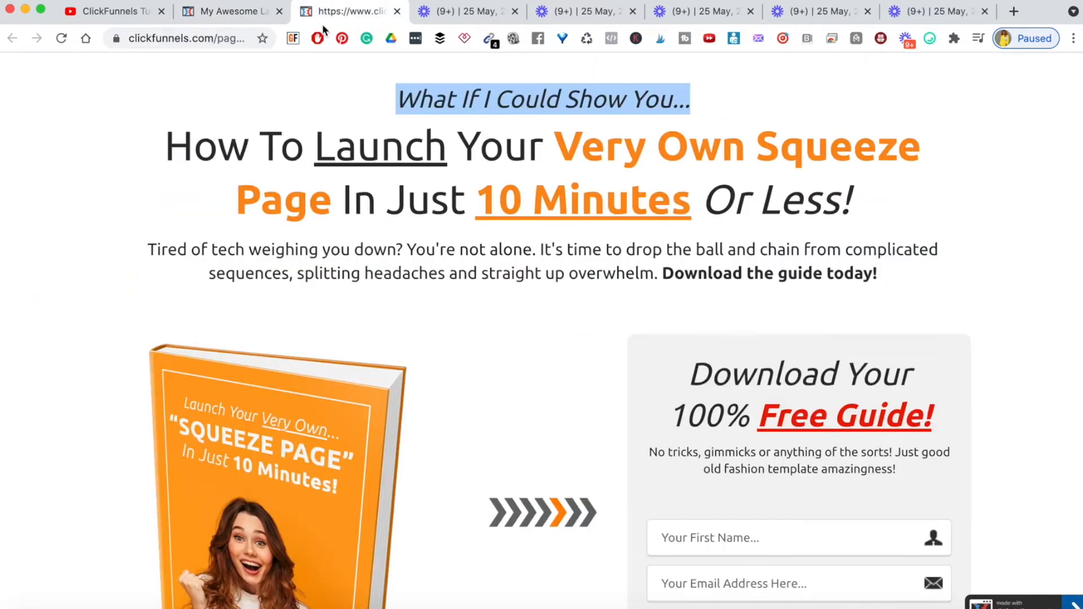
{"action": "double_click", "coordinate": [560, 163]}
{"action": "left_click", "coordinate": [486, 167]}
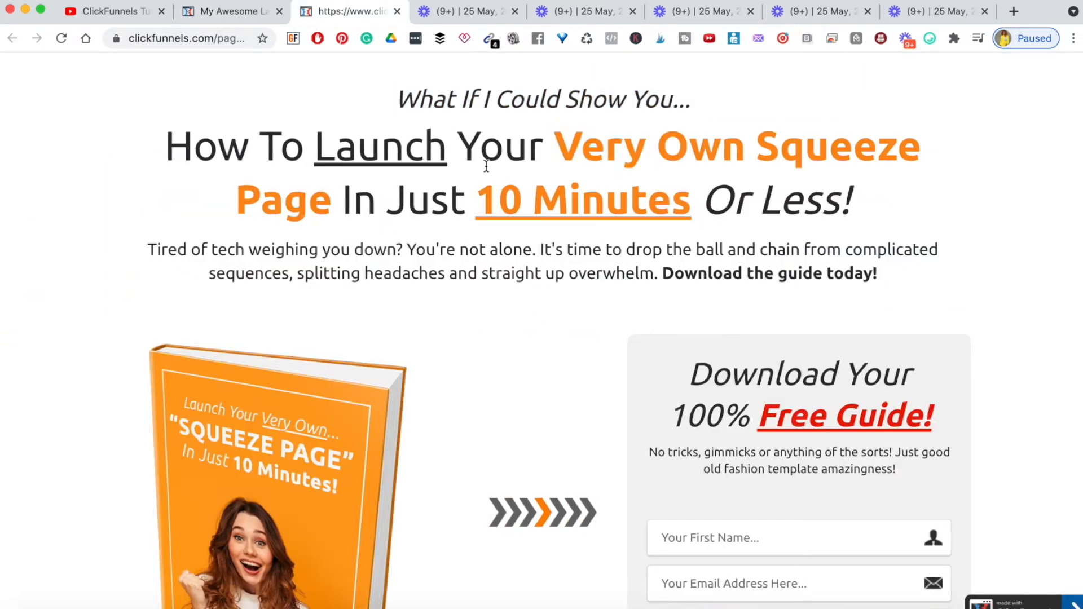
{"action": "left_click", "coordinate": [248, 19]}
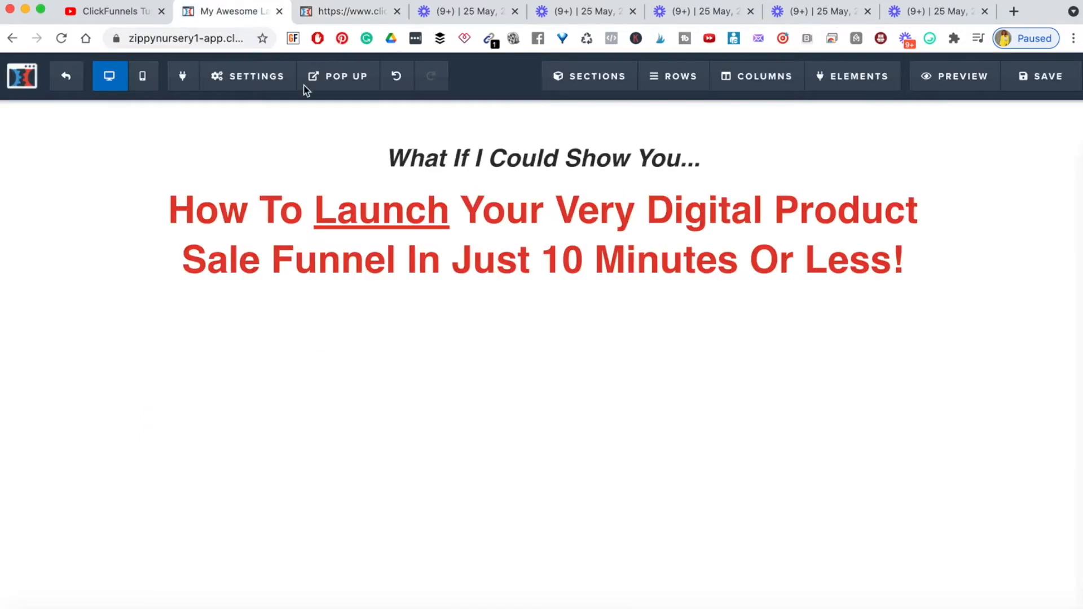
Remove the bold formatting from the entire second headline
{"action": "left_click", "coordinate": [469, 251]}
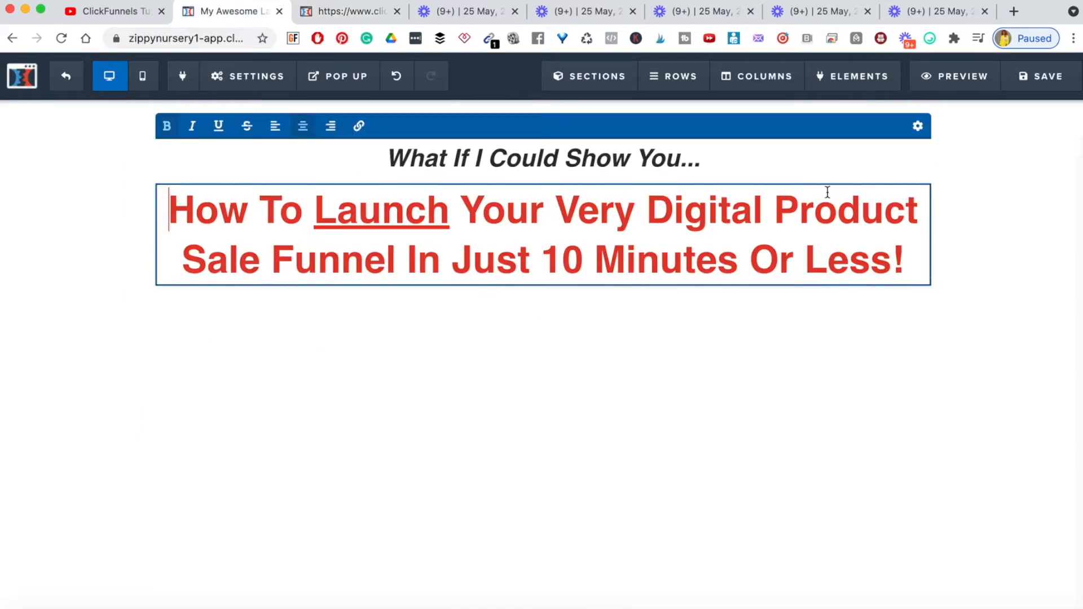
{"action": "left_click", "coordinate": [993, 239]}
{"action": "left_click", "coordinate": [860, 176]}
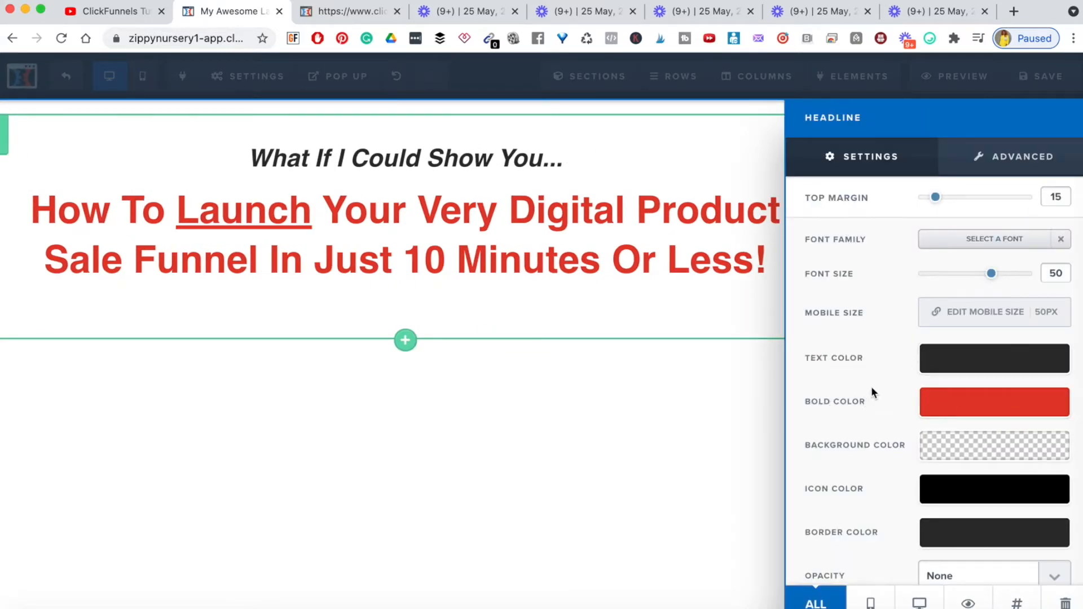
{"action": "triple_click", "coordinate": [503, 239]}
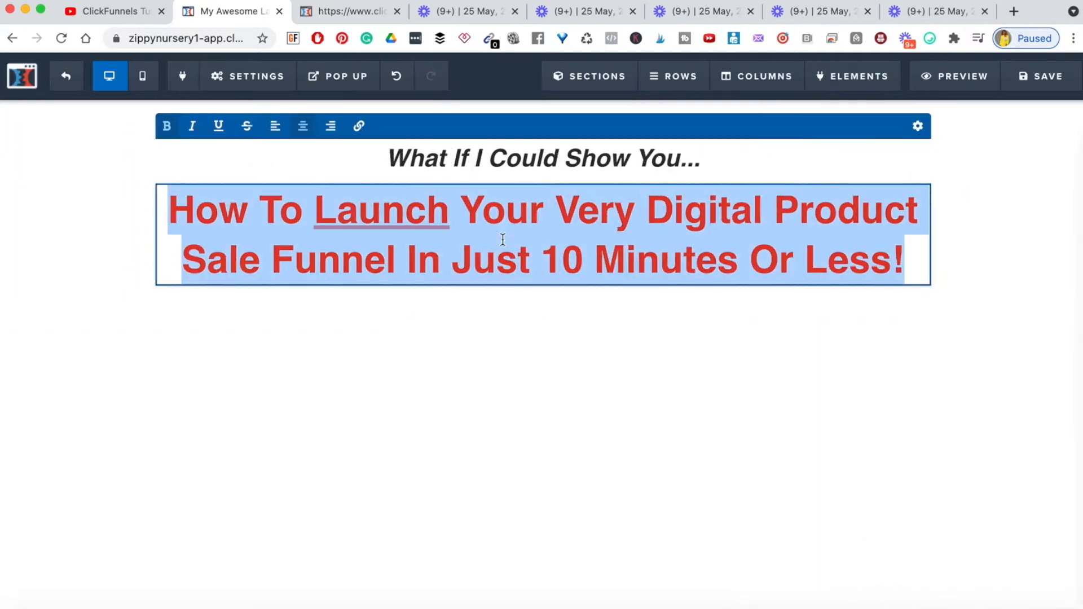
{"action": "left_click", "coordinate": [176, 126]}
{"action": "left_click", "coordinate": [419, 358]}
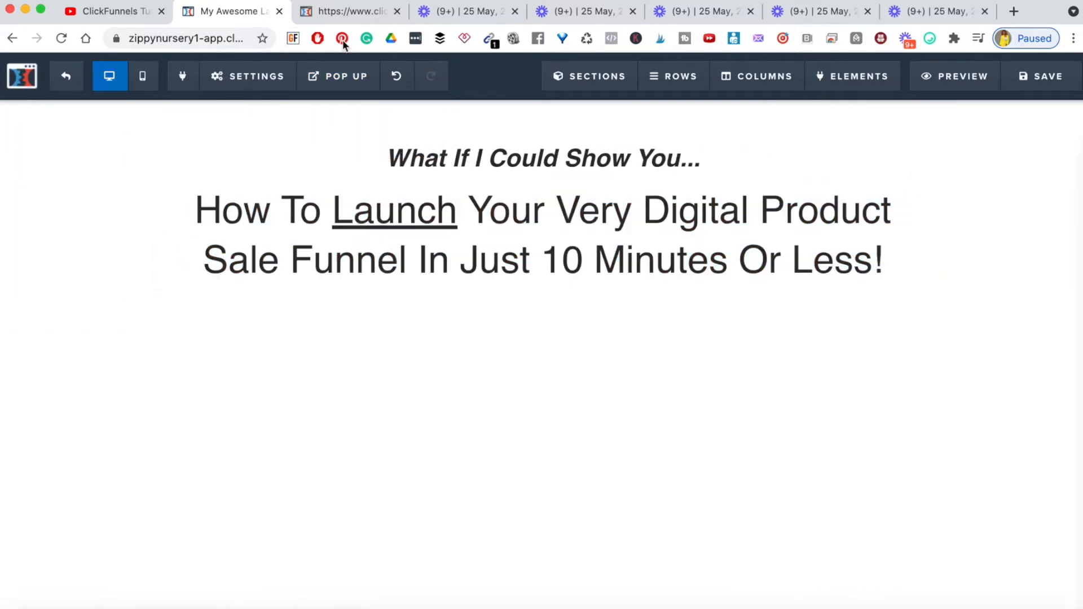
Bold "10 Minutes" and "Very Digital Product Sale Funnel" in the second headline, following the example page's highlighted phrases
{"action": "left_click", "coordinate": [332, 11]}
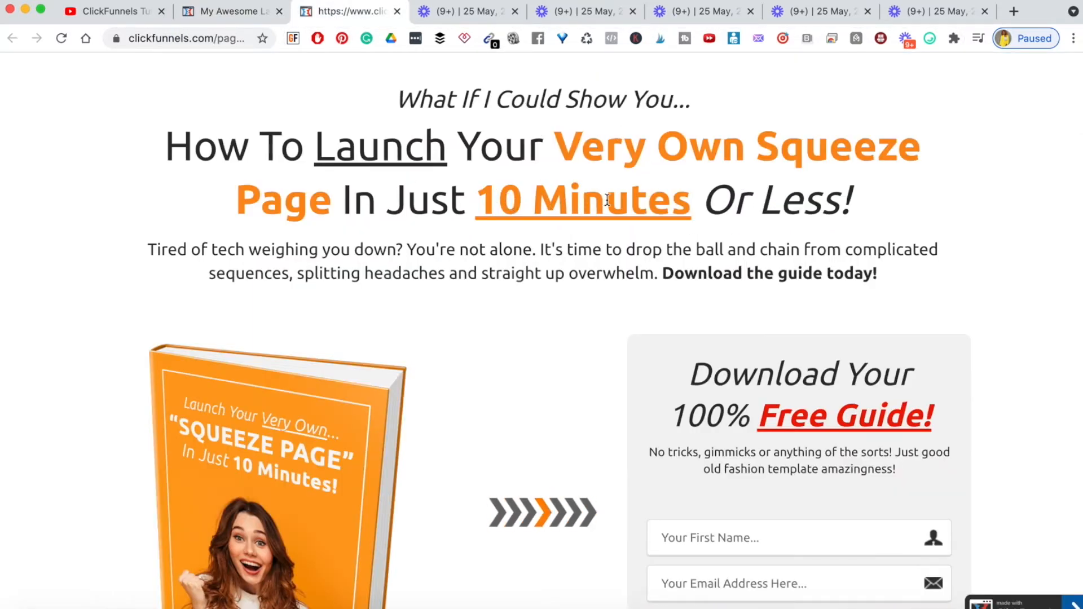
{"action": "left_click", "coordinate": [219, 16]}
{"action": "left_click", "coordinate": [551, 251]}
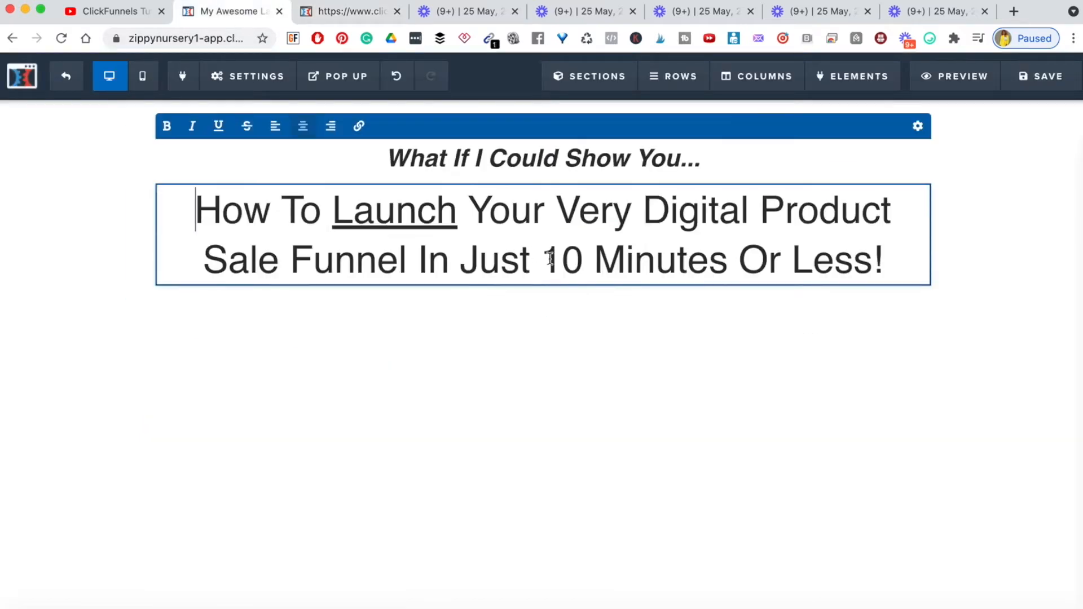
{"action": "left_click_drag", "start_coordinate": [543, 258], "coordinate": [687, 260]}
{"action": "key", "text": "ctrl+b"}
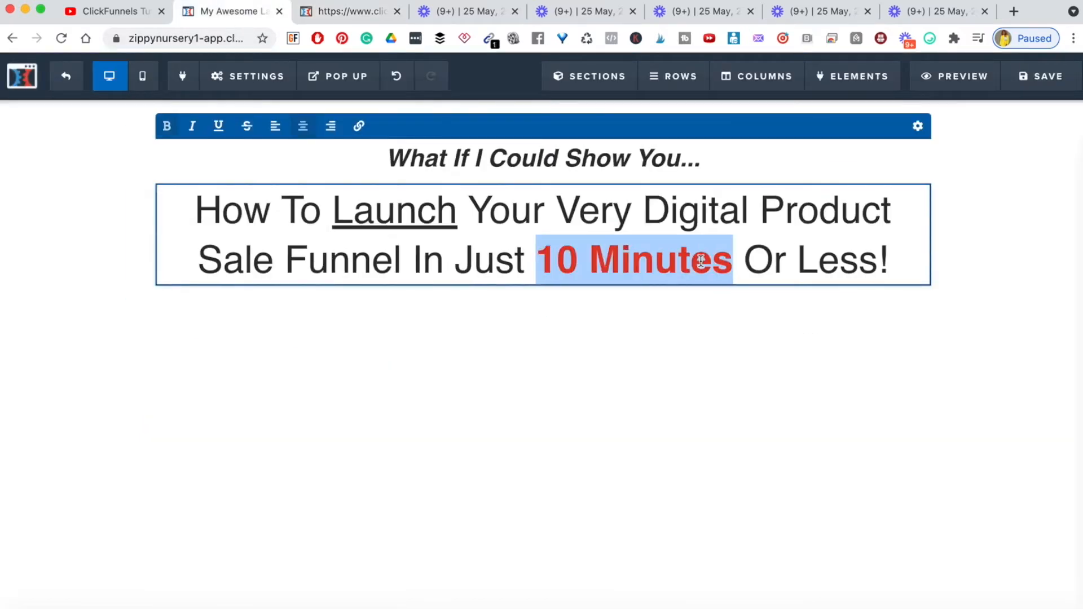
{"action": "left_click", "coordinate": [630, 255]}
{"action": "left_click_drag", "start_coordinate": [562, 210], "coordinate": [398, 265]}
{"action": "key", "text": "ctrl+b"}
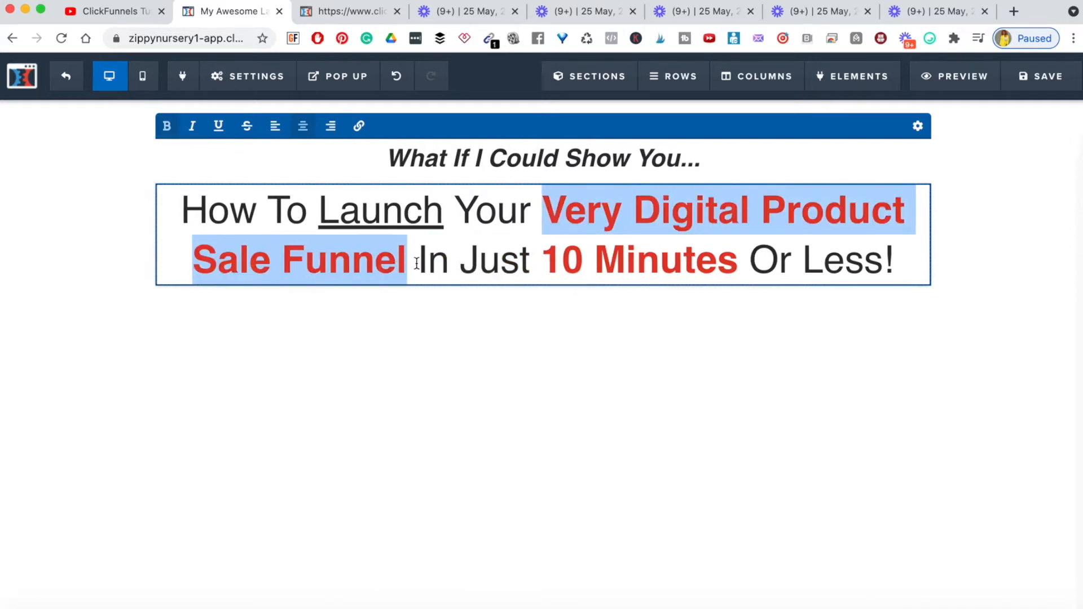
{"action": "left_click", "coordinate": [1053, 233]}
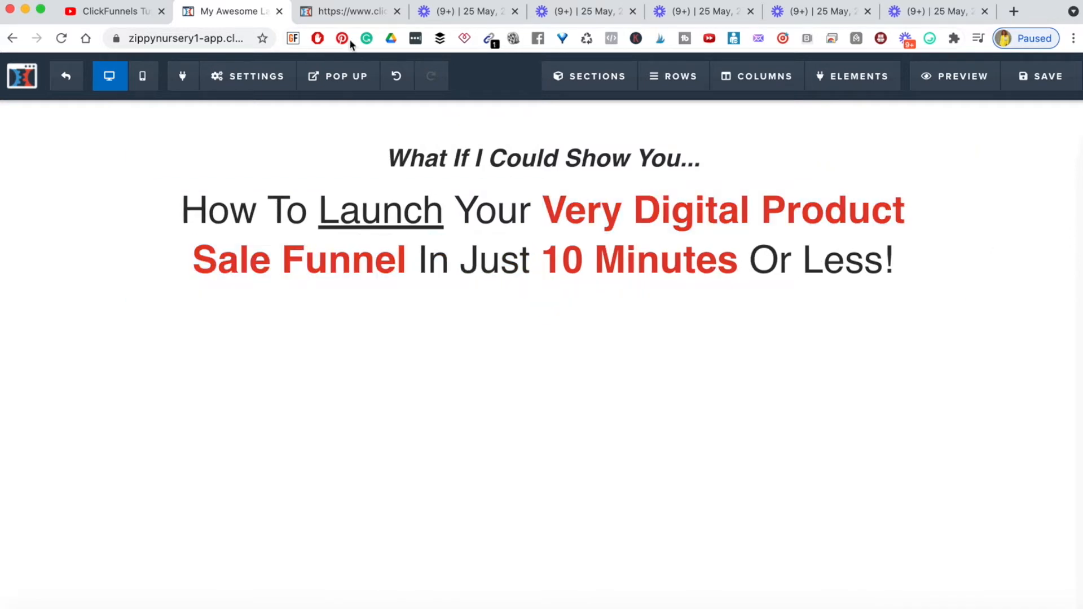
Check the example headline's lettering and try the Lato font on the second headline
{"action": "left_click", "coordinate": [342, 12]}
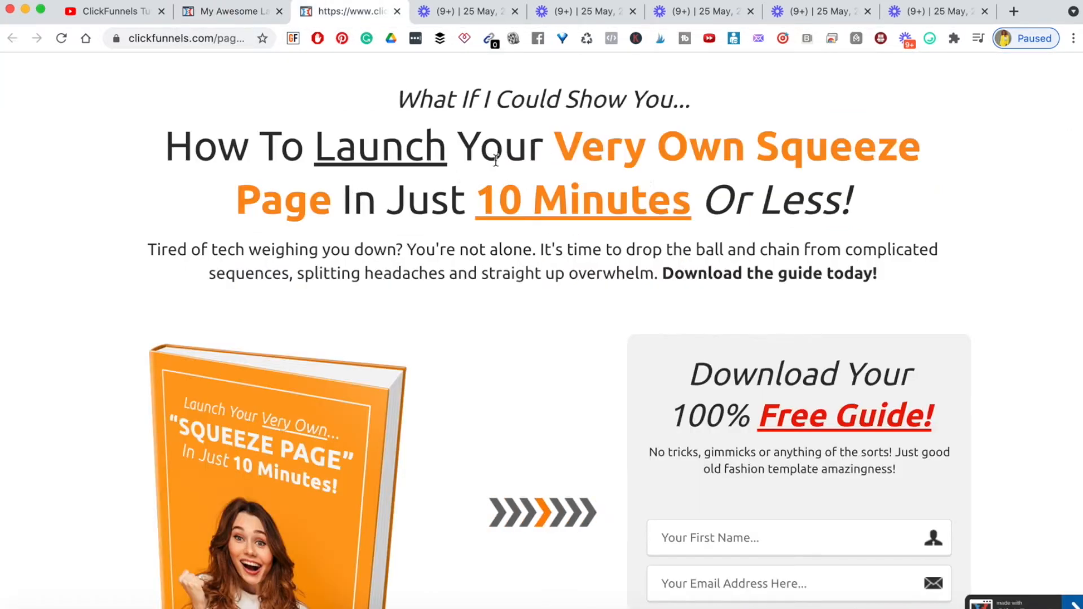
{"action": "left_click", "coordinate": [230, 12]}
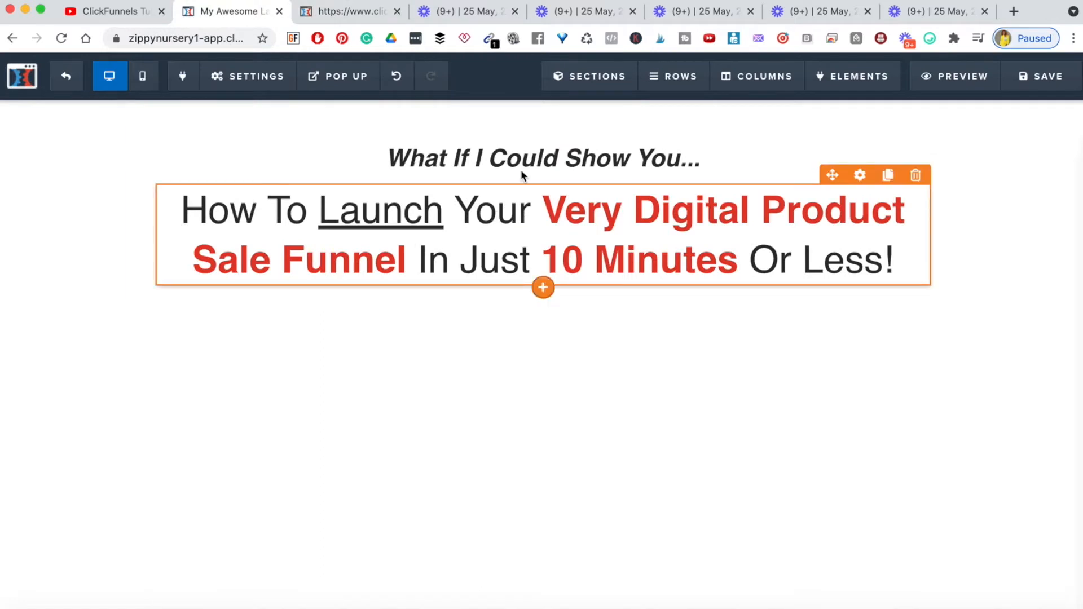
{"action": "left_click", "coordinate": [858, 184]}
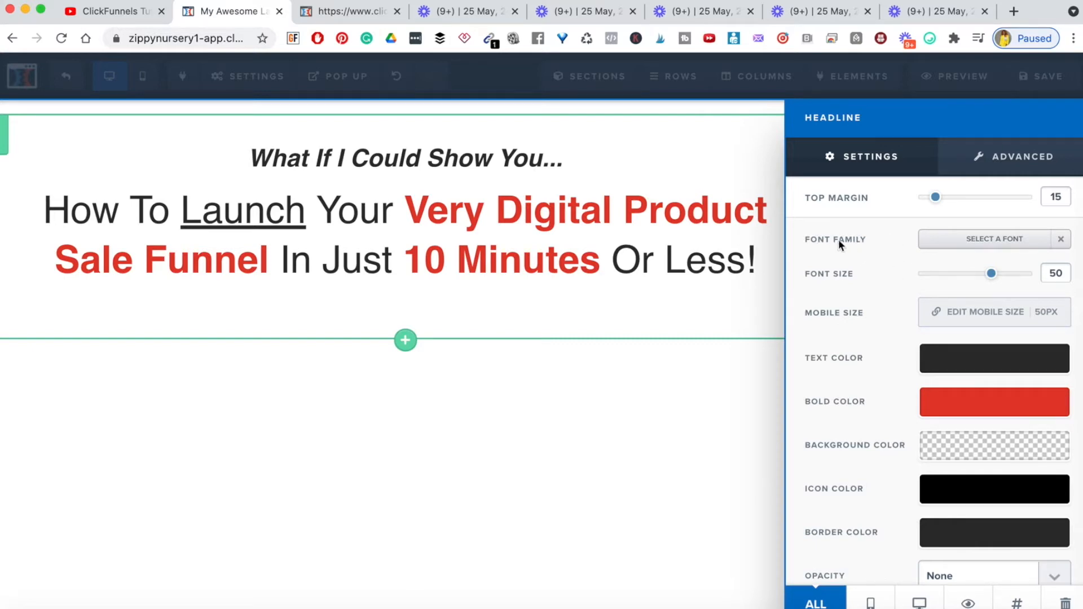
{"action": "left_click", "coordinate": [996, 241]}
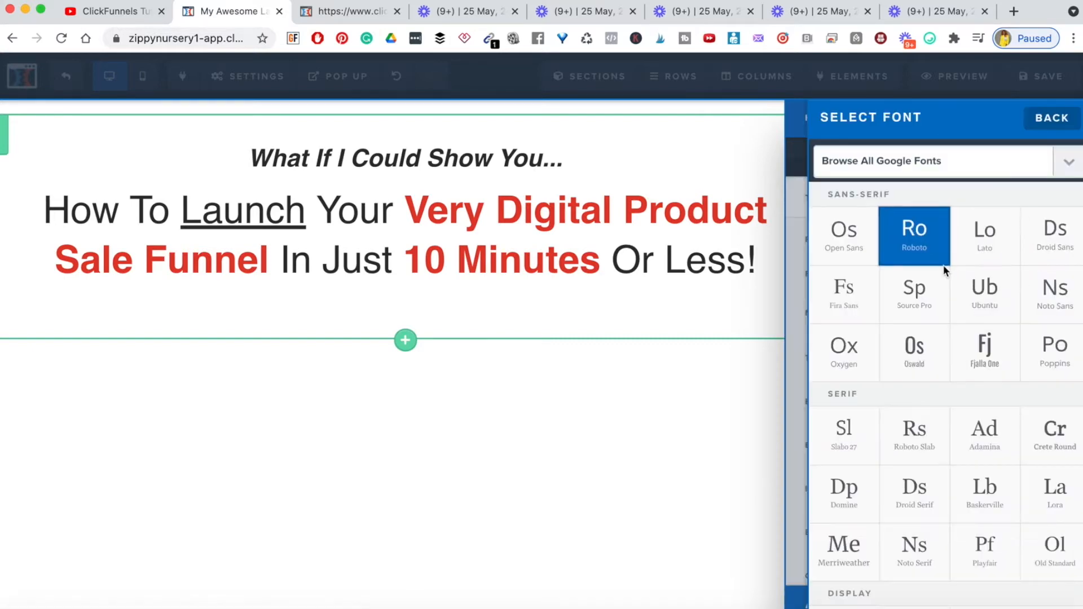
{"action": "left_click", "coordinate": [984, 244]}
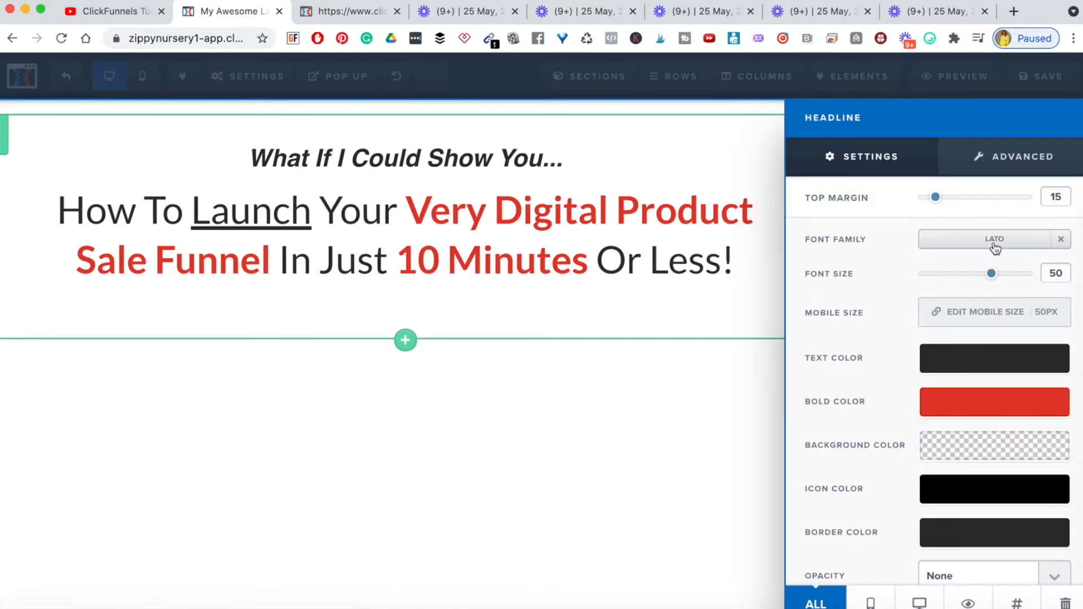
Try the Noto Serif and Slabo 27px fonts on the second headline
{"action": "left_click", "coordinate": [984, 241]}
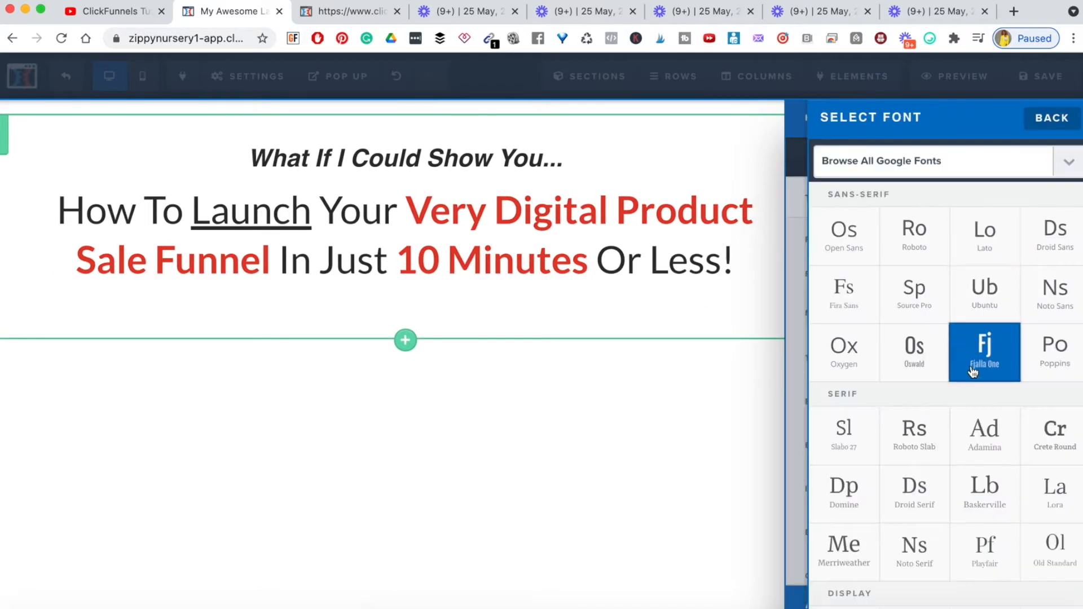
{"action": "scroll", "coordinate": [984, 451], "scroll_direction": "down", "scroll_amount": 1}
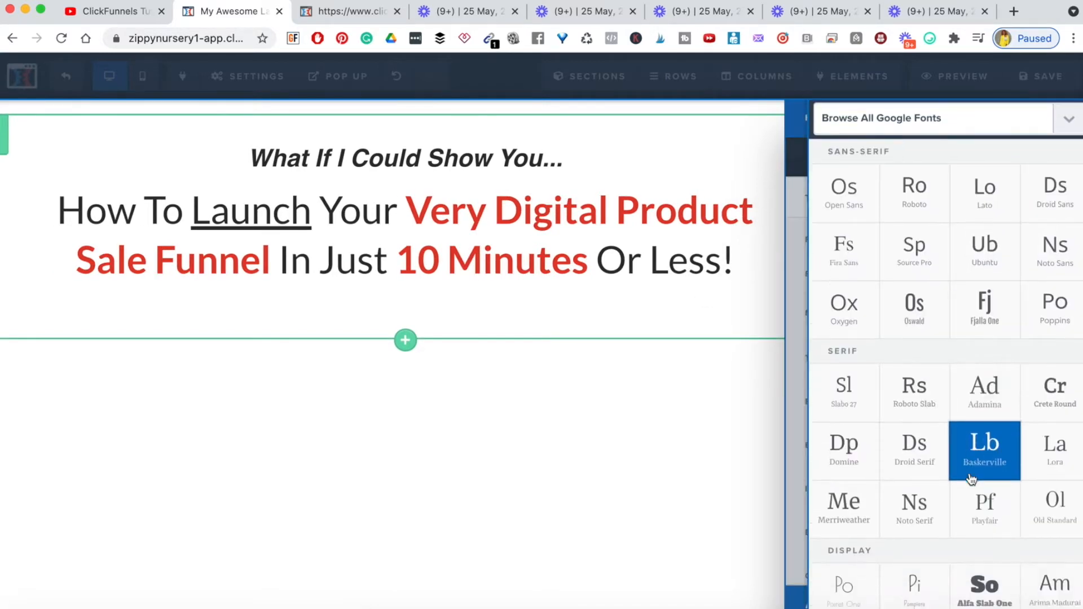
{"action": "left_click", "coordinate": [914, 505]}
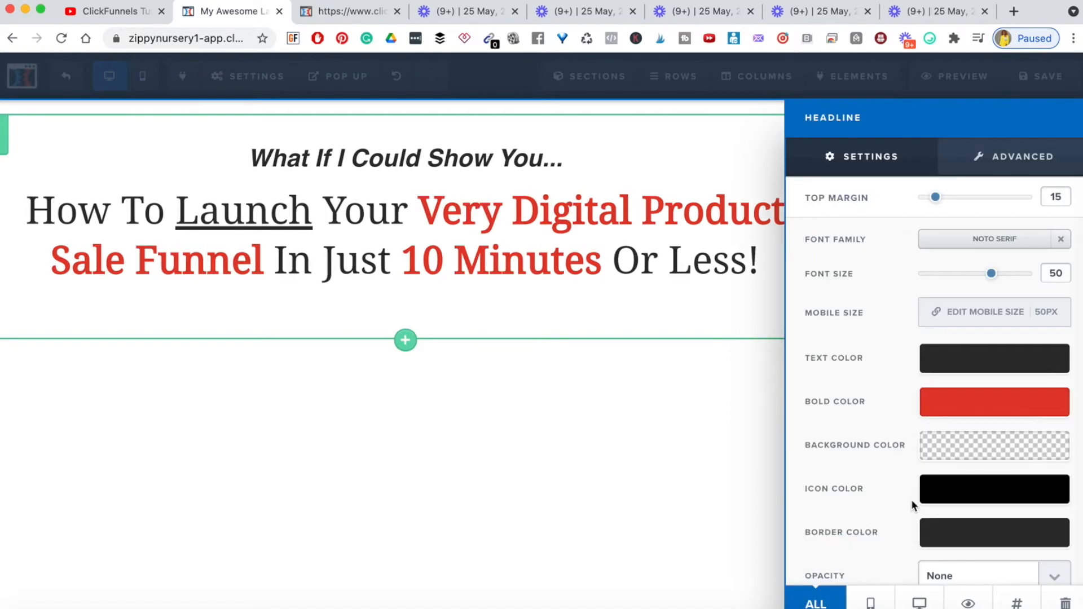
{"action": "left_click", "coordinate": [973, 239]}
{"action": "left_click", "coordinate": [840, 394]}
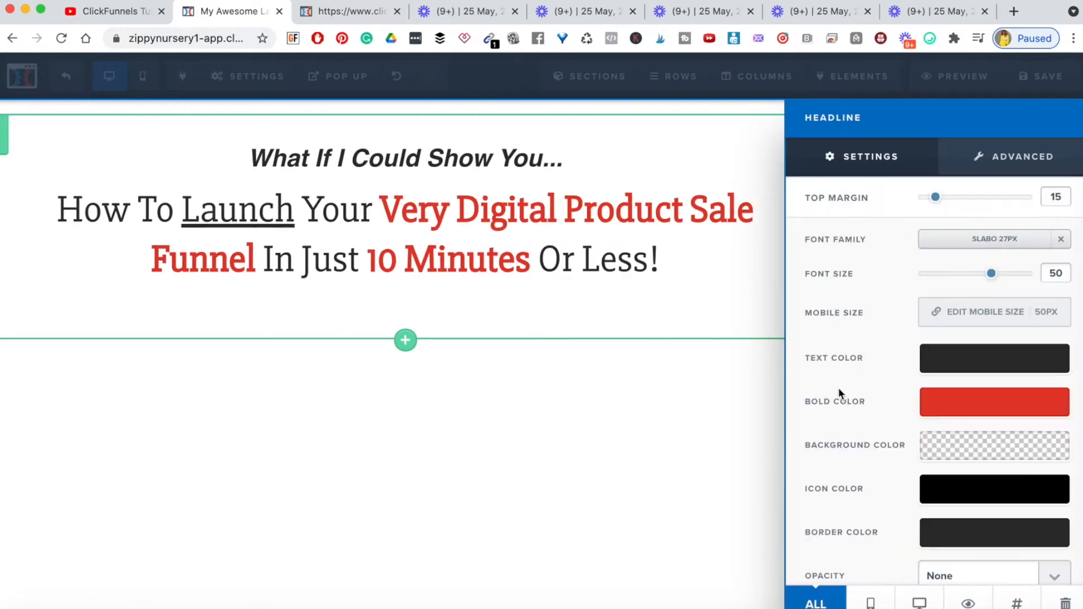
Try the Alfa Slab One and Gloria Hallelujah fonts on the second headline
{"action": "left_click", "coordinate": [993, 248]}
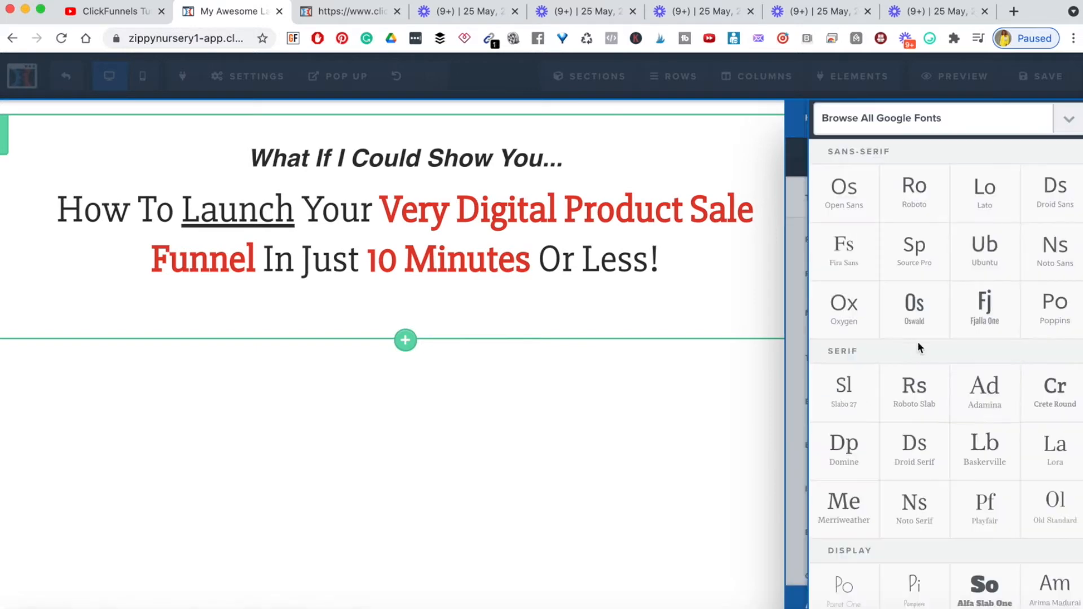
{"action": "scroll", "coordinate": [973, 303], "scroll_direction": "down", "scroll_amount": 2}
{"action": "scroll", "coordinate": [973, 303], "scroll_direction": "down", "scroll_amount": 2}
{"action": "left_click", "coordinate": [985, 374]}
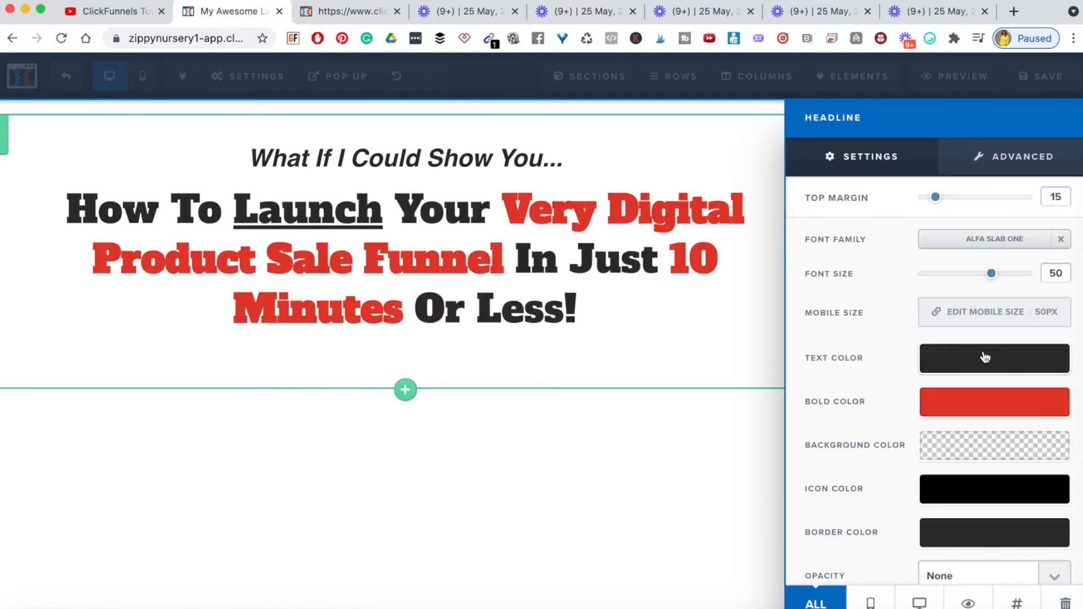
{"action": "left_click", "coordinate": [1012, 237]}
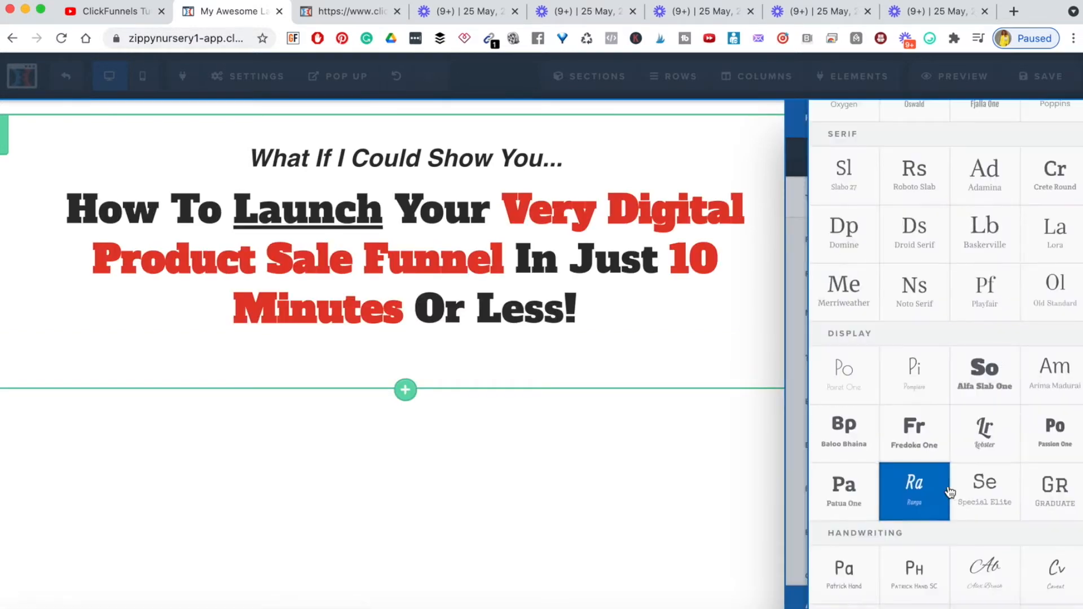
{"action": "scroll", "coordinate": [950, 491], "scroll_direction": "down", "scroll_amount": 3}
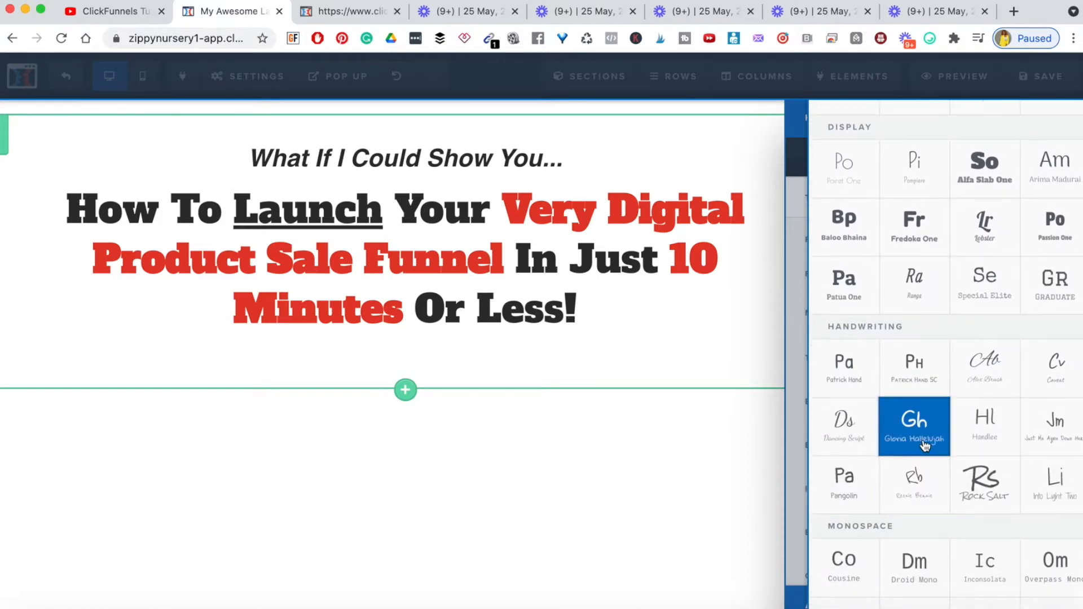
{"action": "left_click", "coordinate": [926, 448]}
Set the second headline's font family to Lato and close its settings
{"action": "left_click", "coordinate": [980, 243]}
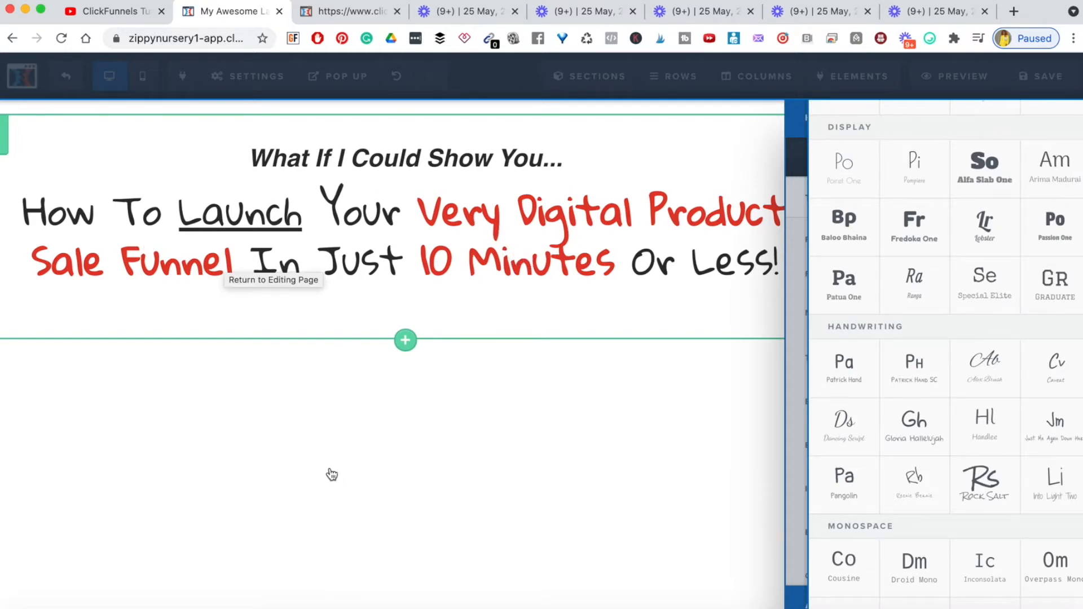
{"action": "scroll", "coordinate": [955, 430], "scroll_direction": "down", "scroll_amount": 1}
{"action": "scroll", "coordinate": [956, 430], "scroll_direction": "up", "scroll_amount": 10}
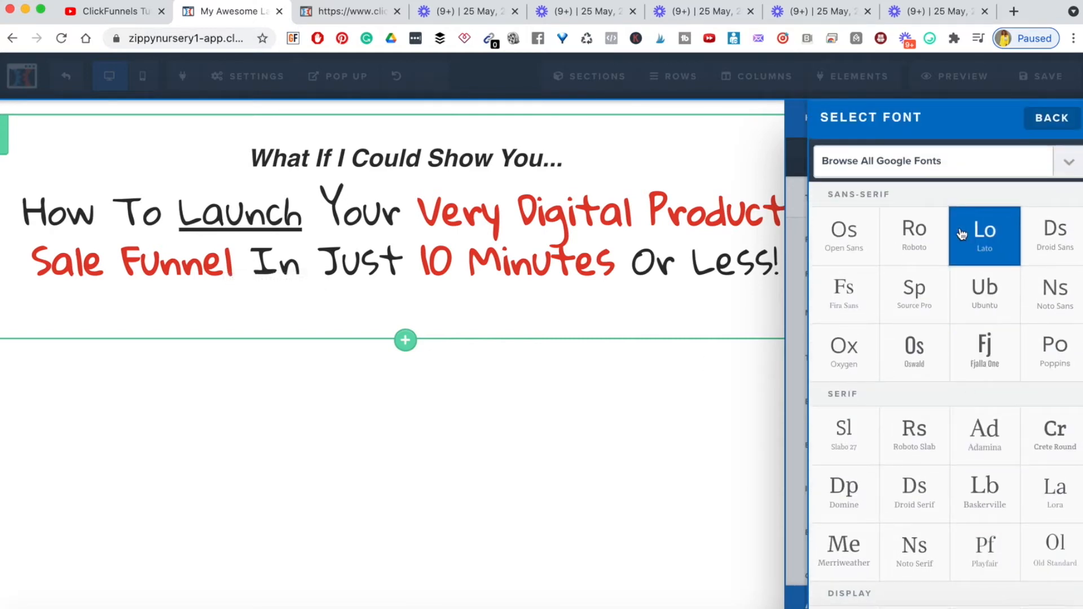
{"action": "left_click", "coordinate": [993, 239]}
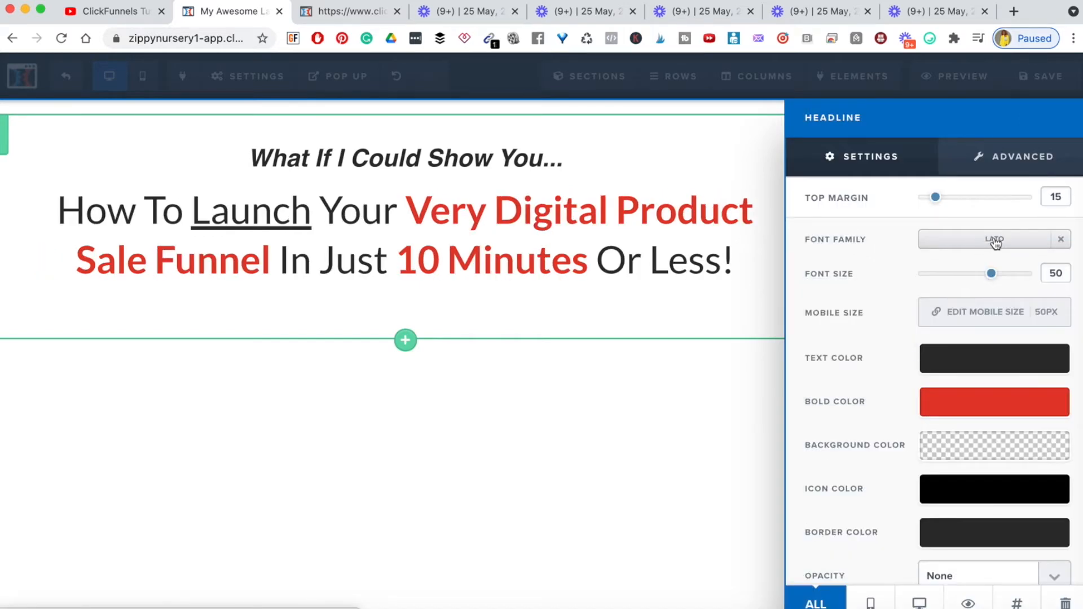
{"action": "left_click", "coordinate": [584, 303]}
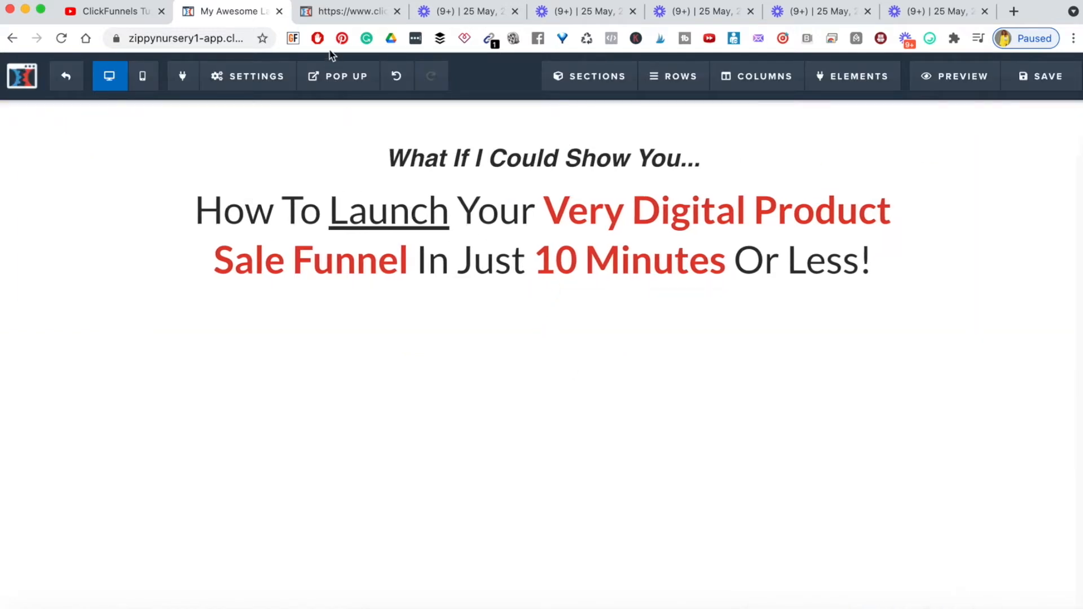
Copy the paragraph beginning "Tired of tech weighing you down?" from below the example page's main headline
{"action": "left_click", "coordinate": [327, 14]}
{"action": "triple_click", "coordinate": [409, 99]}
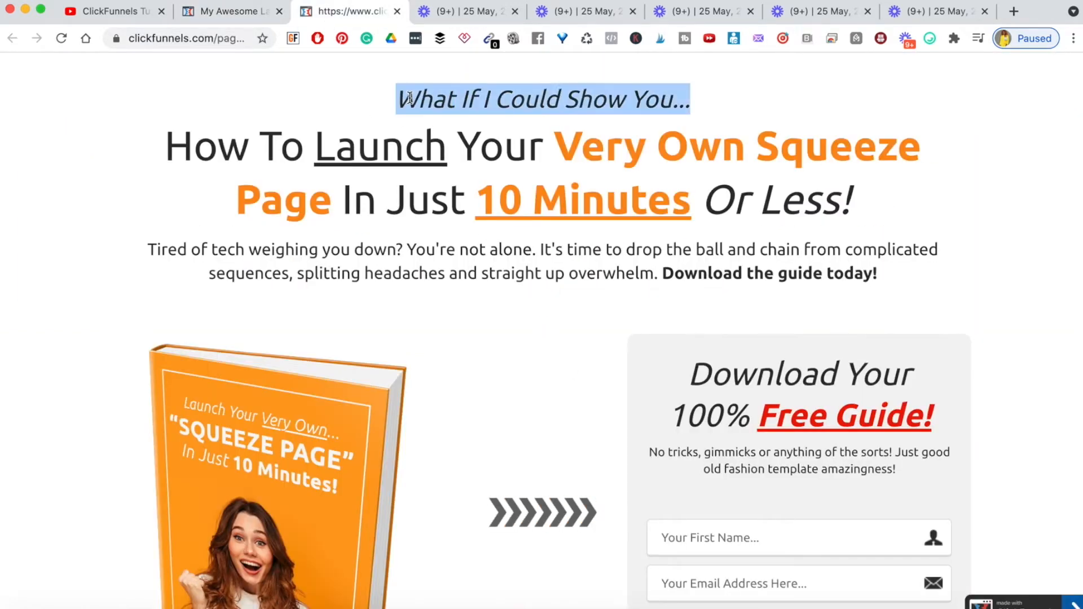
{"action": "triple_click", "coordinate": [426, 193]}
{"action": "left_click", "coordinate": [367, 249]}
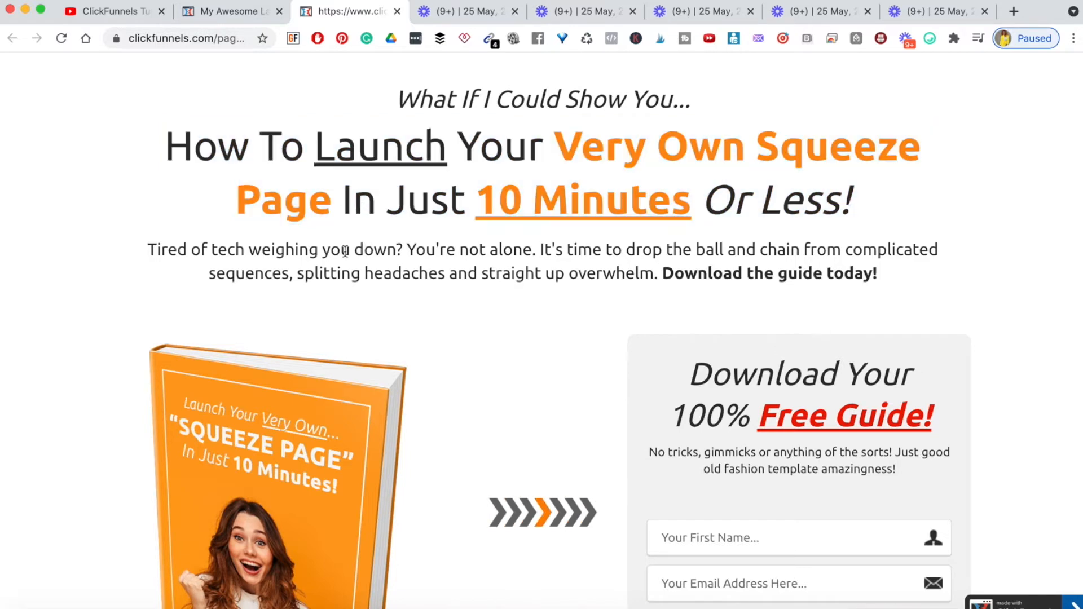
{"action": "triple_click", "coordinate": [402, 274]}
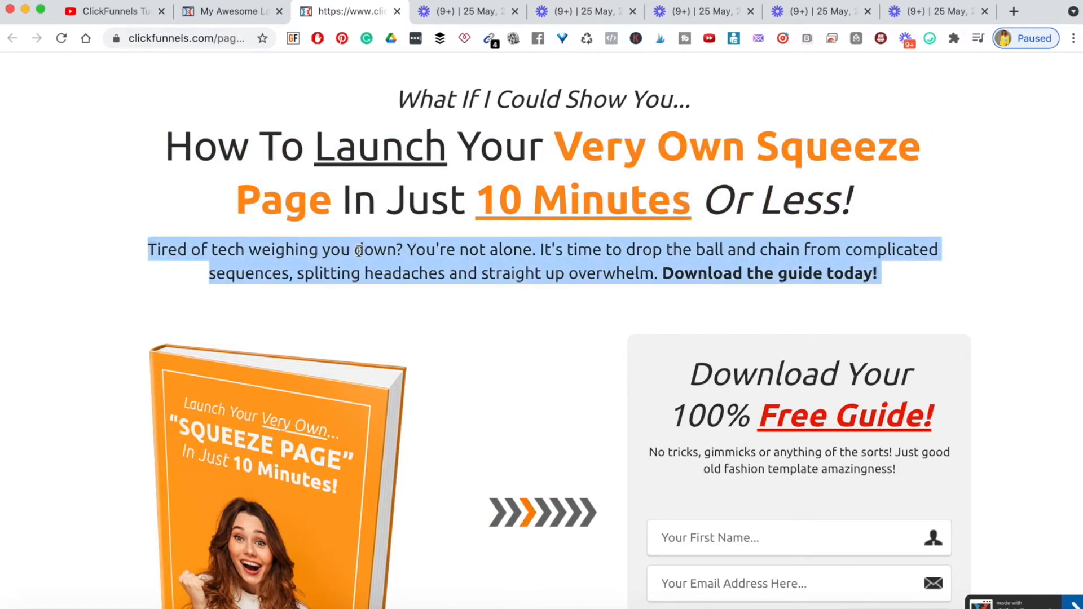
{"action": "left_click", "coordinate": [394, 265]}
{"action": "triple_click", "coordinate": [395, 265]}
{"action": "left_click", "coordinate": [395, 267]}
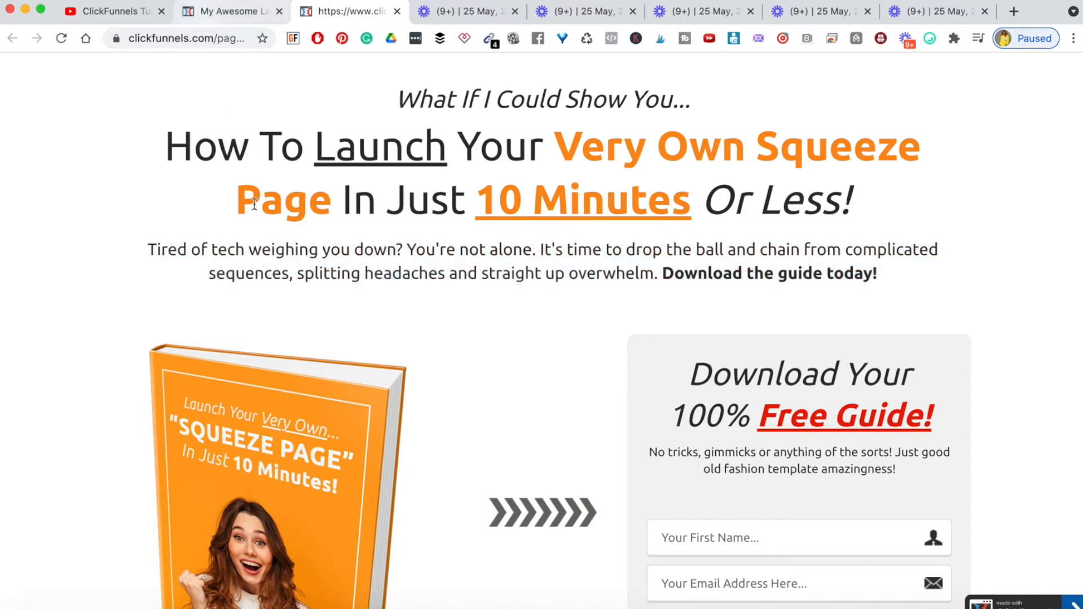
{"action": "triple_click", "coordinate": [262, 252]}
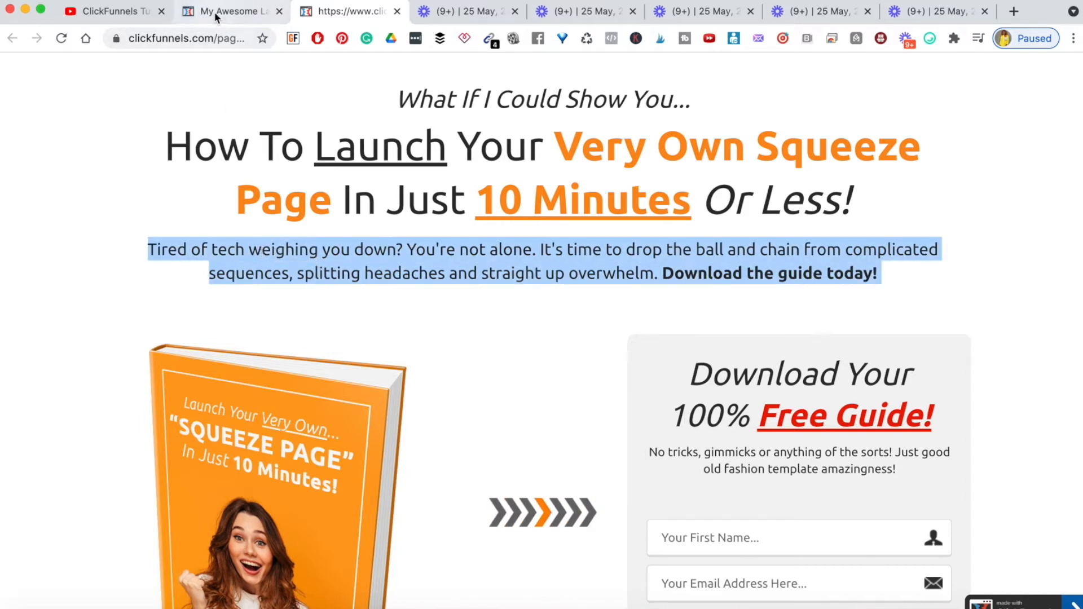
Add a Sub-Headline element directly below the second headline on the squeeze page being edited
{"action": "left_click", "coordinate": [225, 11]}
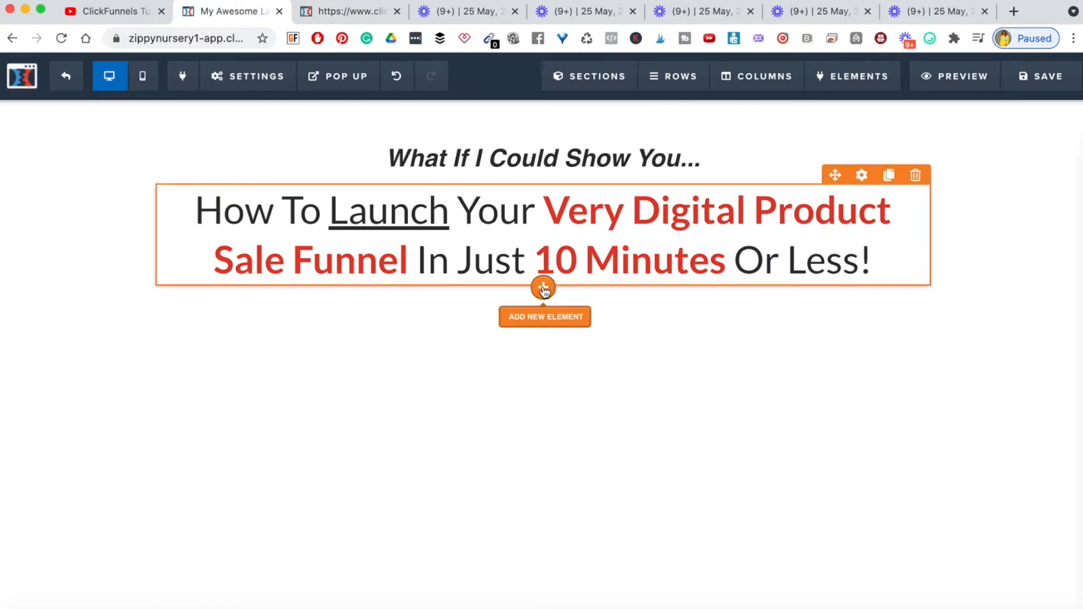
{"action": "left_click", "coordinate": [544, 289]}
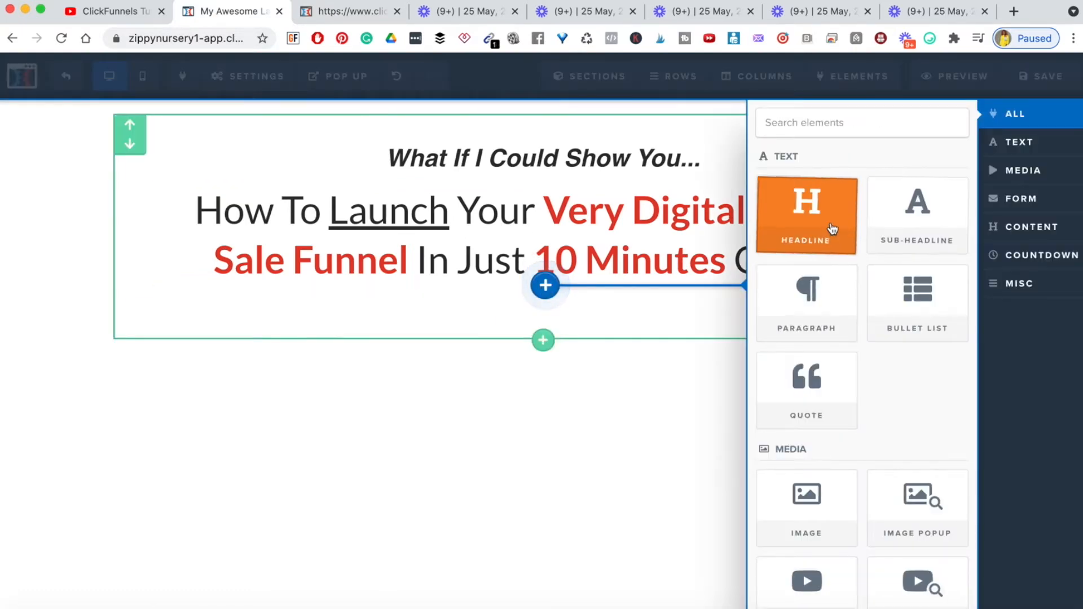
{"action": "left_click", "coordinate": [937, 214]}
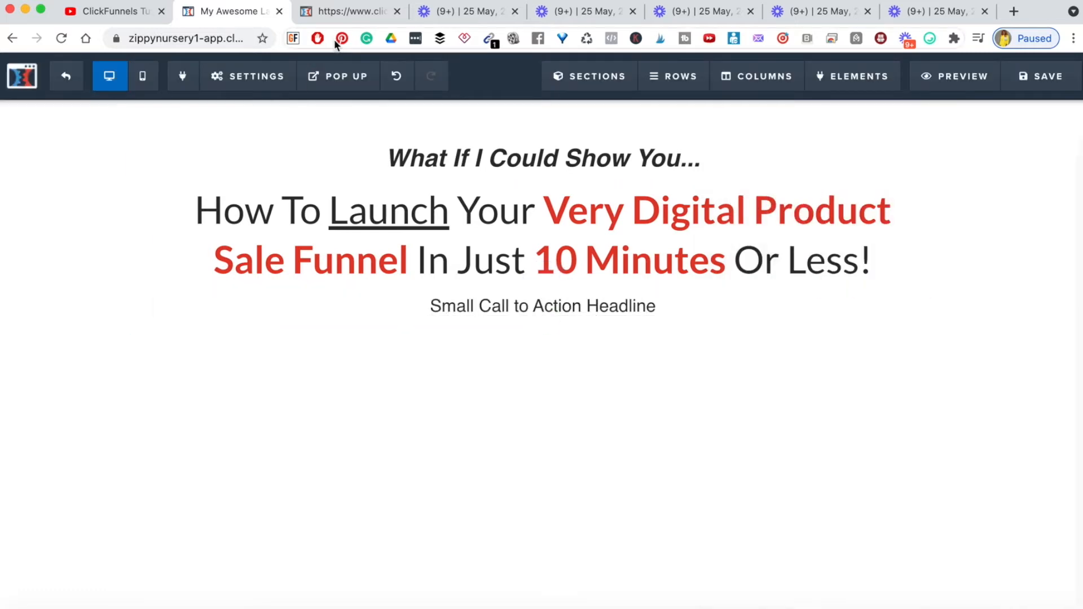
Replace the new sub-headline's placeholder text with the copied example paragraph and remove the trailing blank line
{"action": "left_click", "coordinate": [330, 14]}
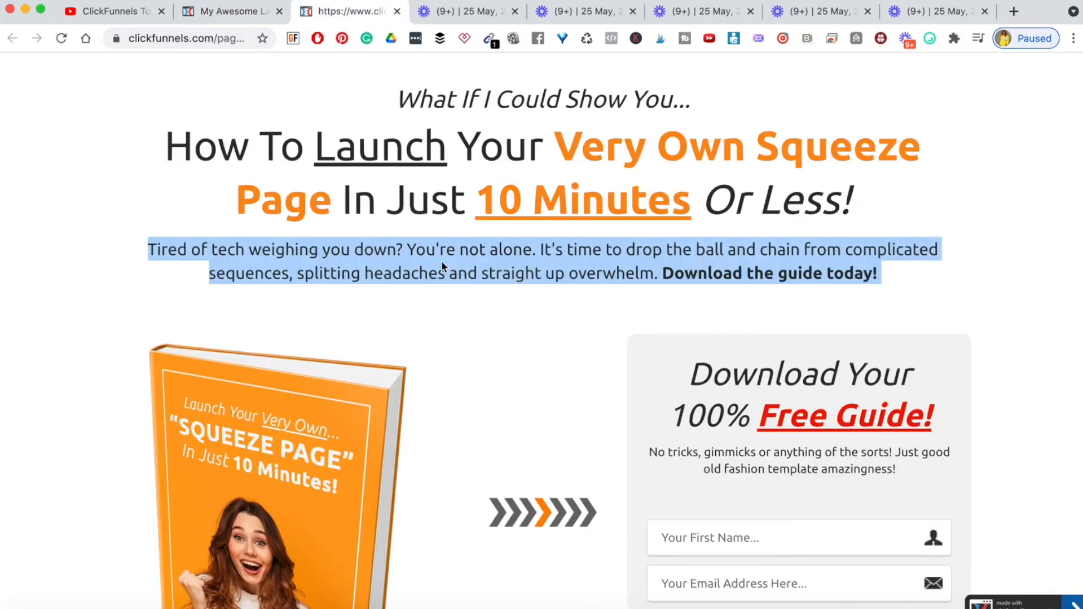
{"action": "left_click", "coordinate": [226, 9]}
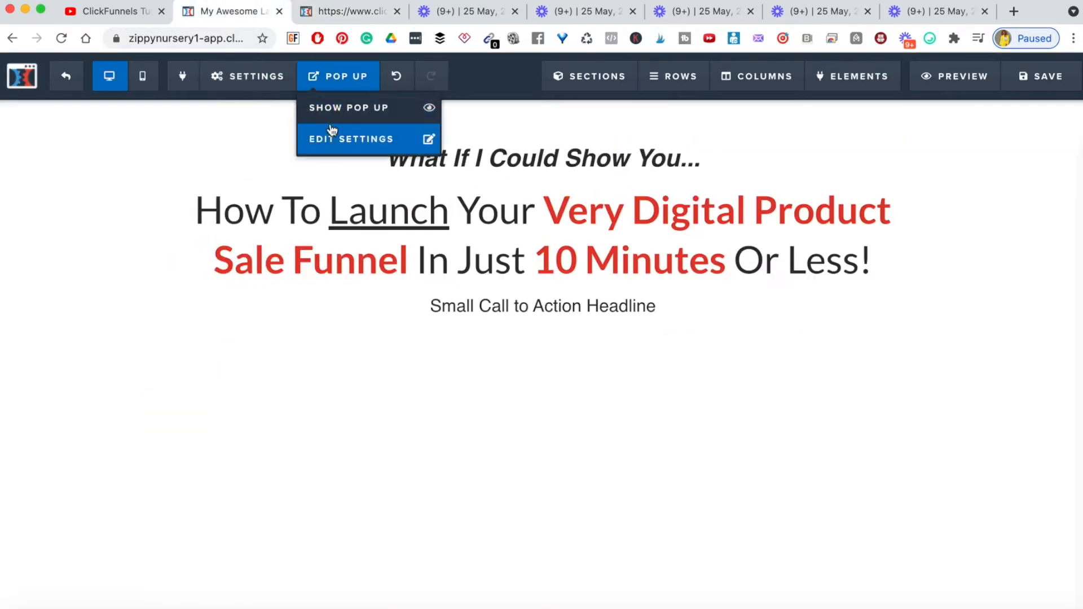
{"action": "double_click", "coordinate": [521, 306]}
{"action": "key", "text": "ctrl+a"}
{"action": "type", "text": "Tired of tech weighing you down? You're not alone. It's time to drop the ball and chain from complicated sequences, splitting headaches and straight up overwhelm. Download the guide today!"}
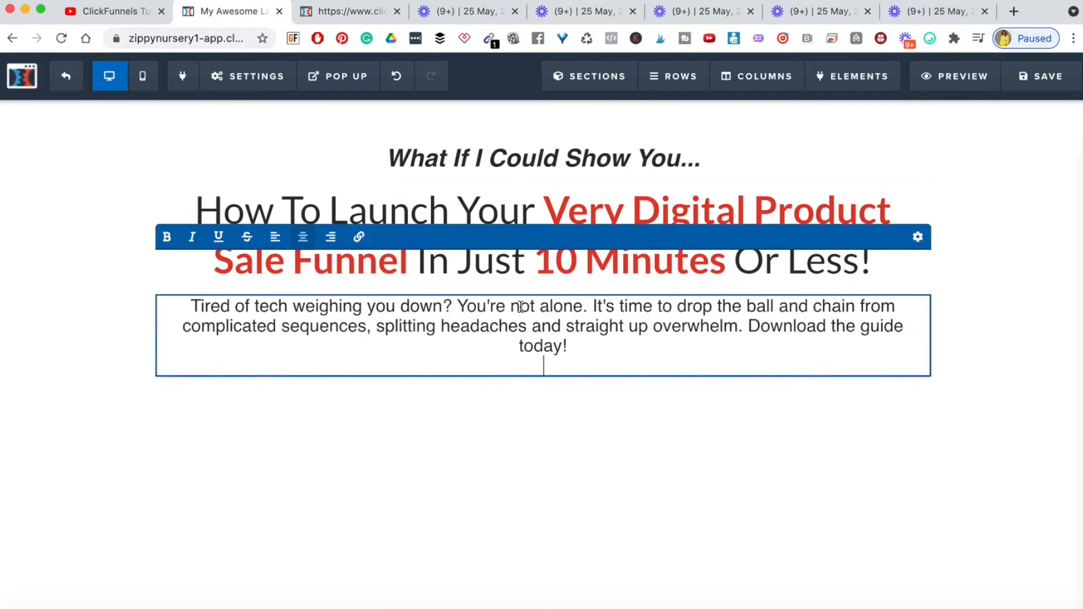
{"action": "key", "text": "BackSpace"}
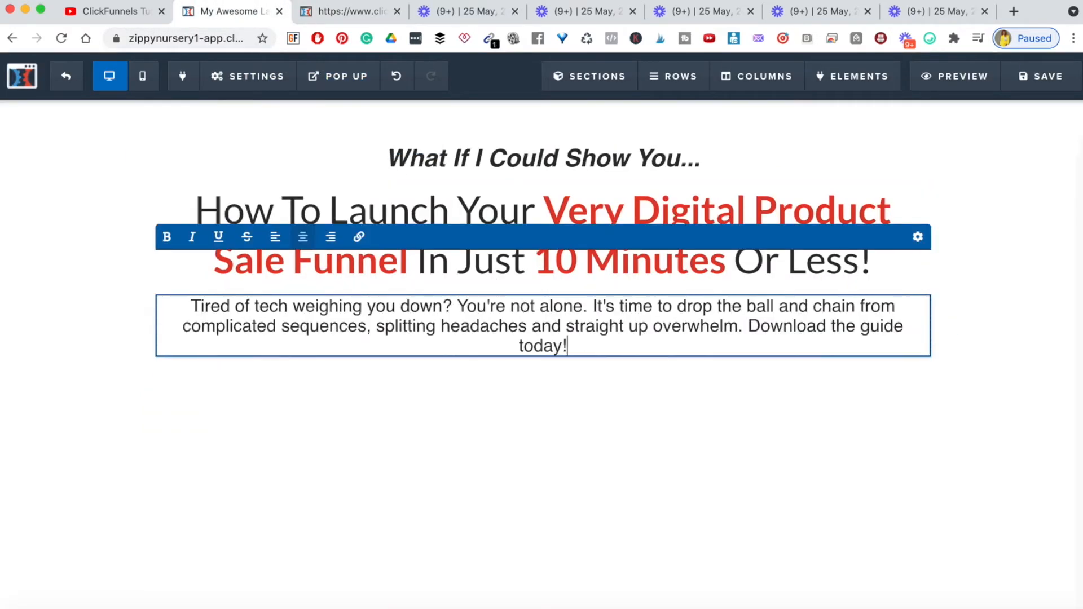
{"action": "left_click", "coordinate": [972, 423]}
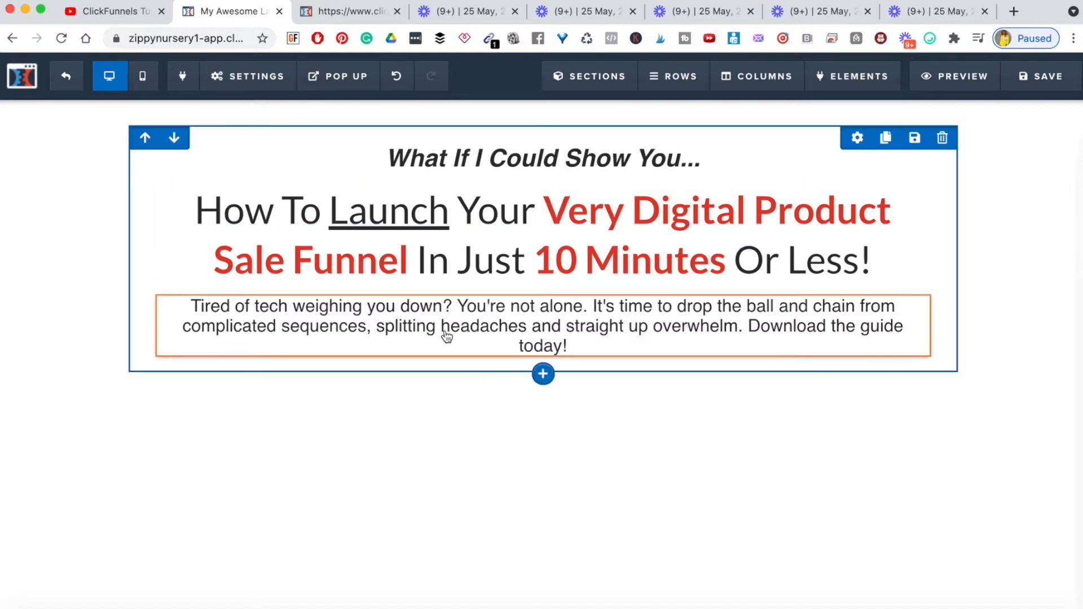
Compare the sub-headline with the example page and set its font size to 22
{"action": "left_click", "coordinate": [324, 16]}
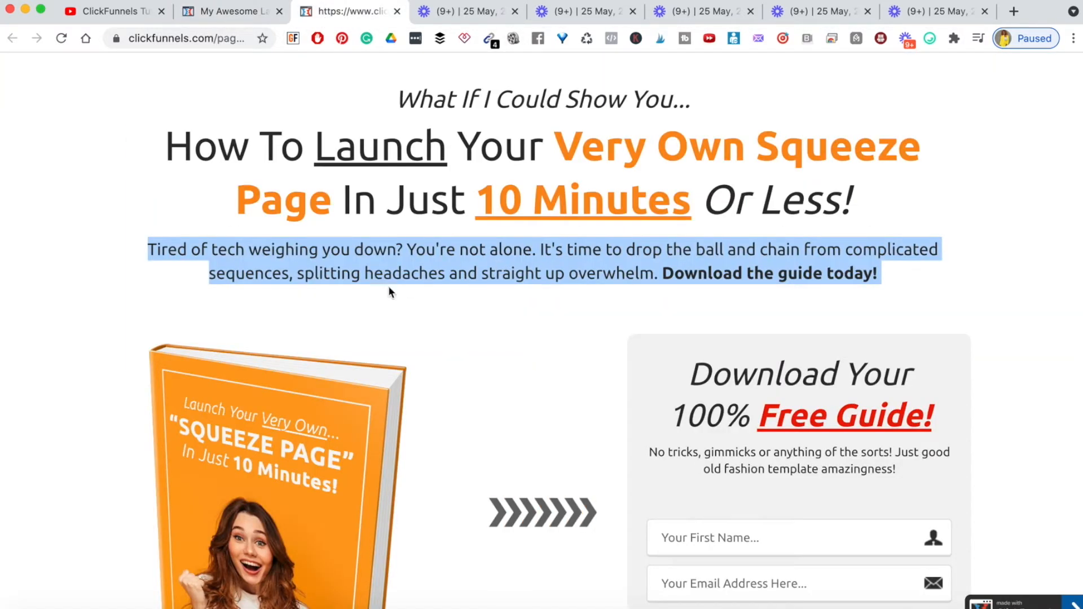
{"action": "left_click", "coordinate": [232, 12]}
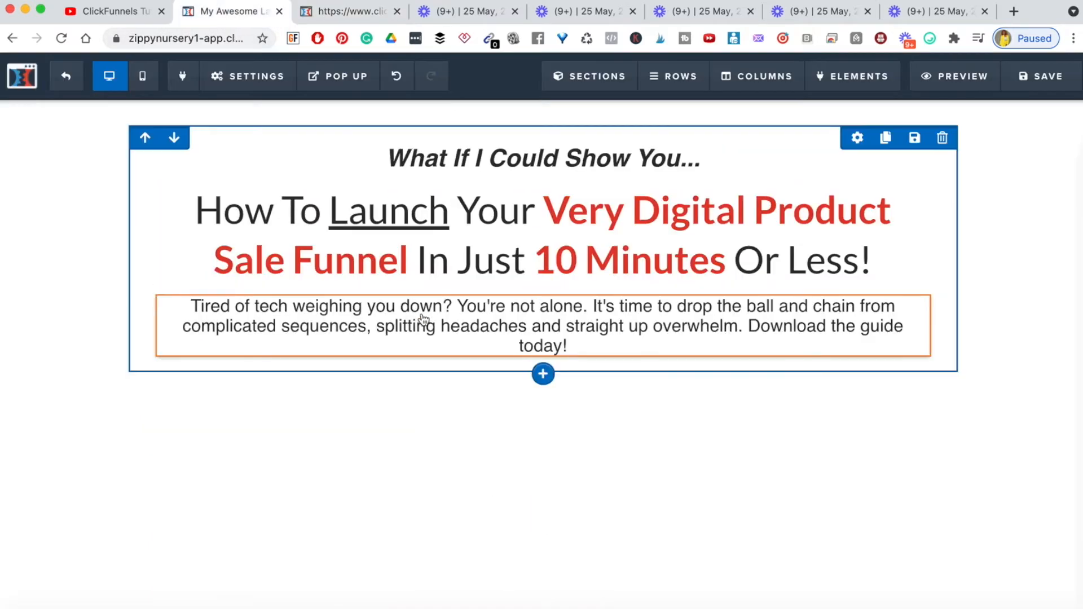
{"action": "left_click", "coordinate": [858, 286]}
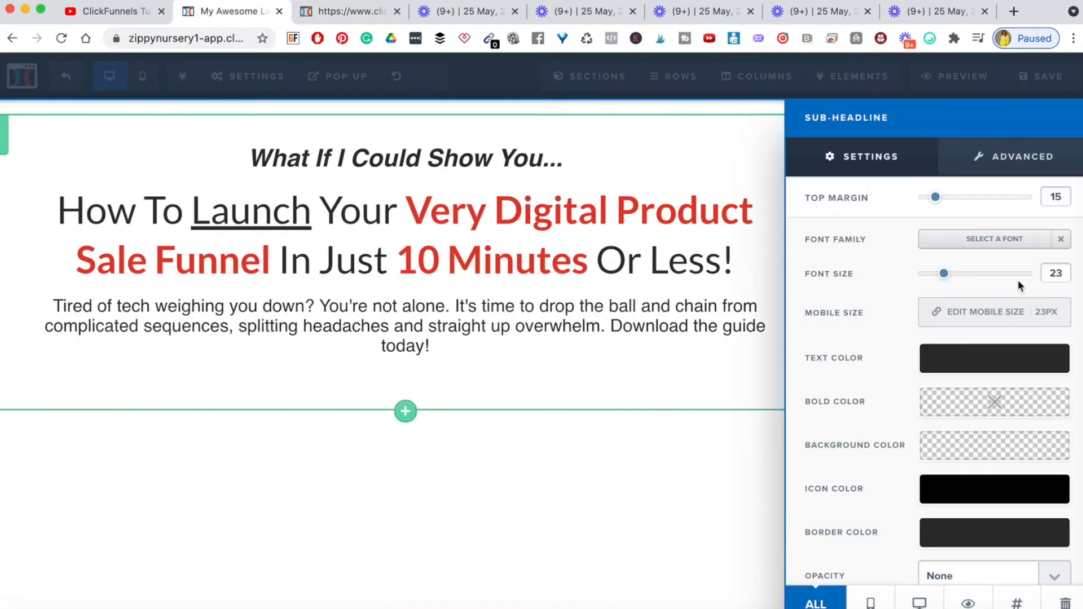
{"action": "left_click_drag", "start_coordinate": [943, 278], "coordinate": [941, 279]}
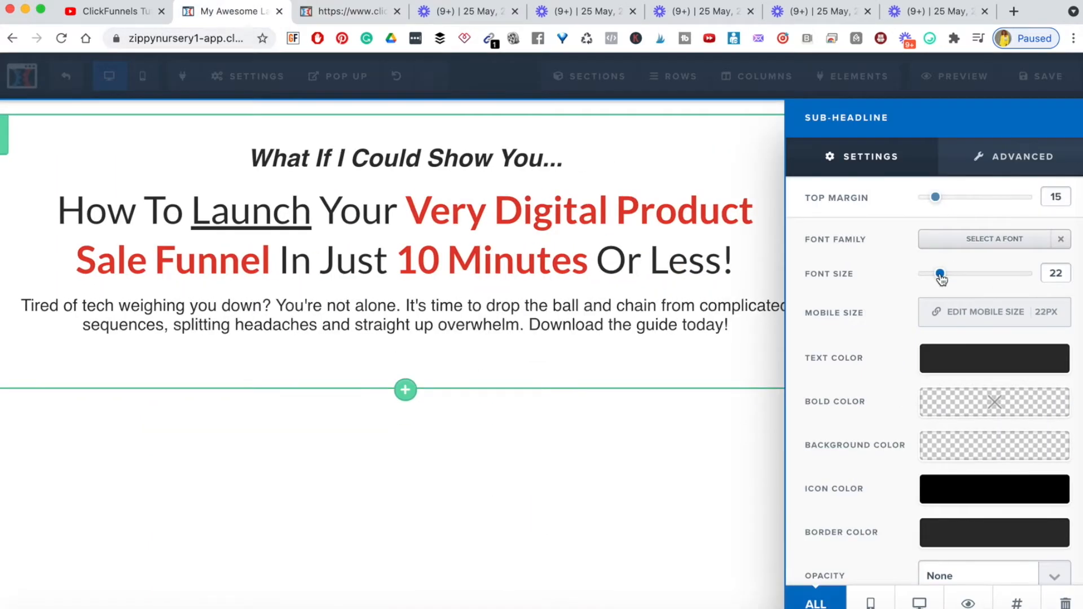
{"action": "left_click", "coordinate": [608, 331]}
Insert "Ready to launch your own income-boosting digital product WITHOUT the" at the start of the sub-headline
{"action": "double_click", "coordinate": [277, 308]}
{"action": "triple_click", "coordinate": [277, 307]}
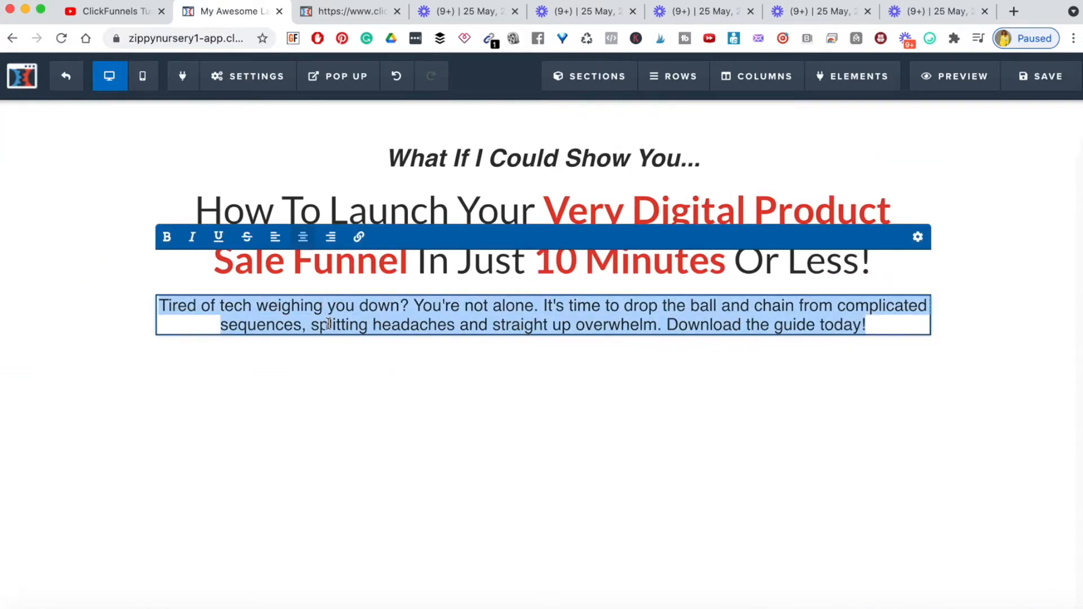
{"action": "left_click", "coordinate": [198, 316]}
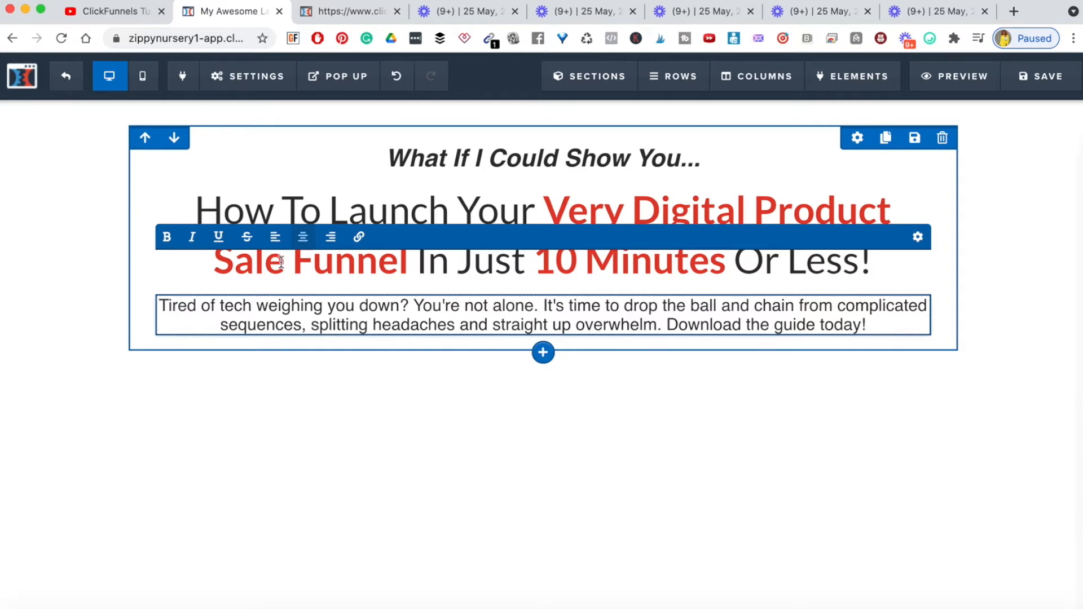
{"action": "type", "text": "Read"}
{"action": "type", "text": "y to launch you"}
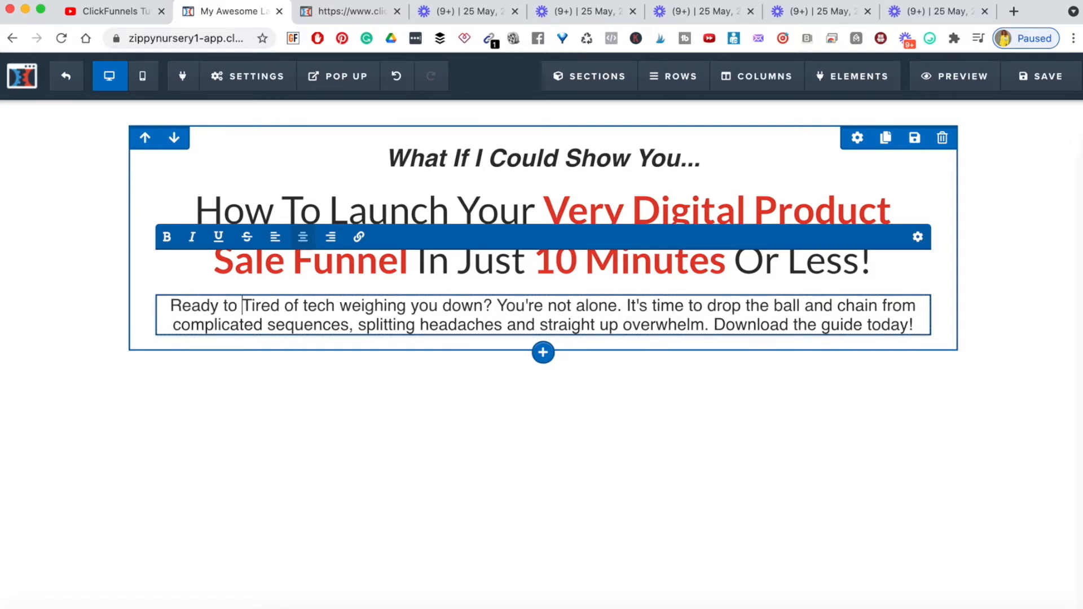
{"action": "type", "text": "r own in"}
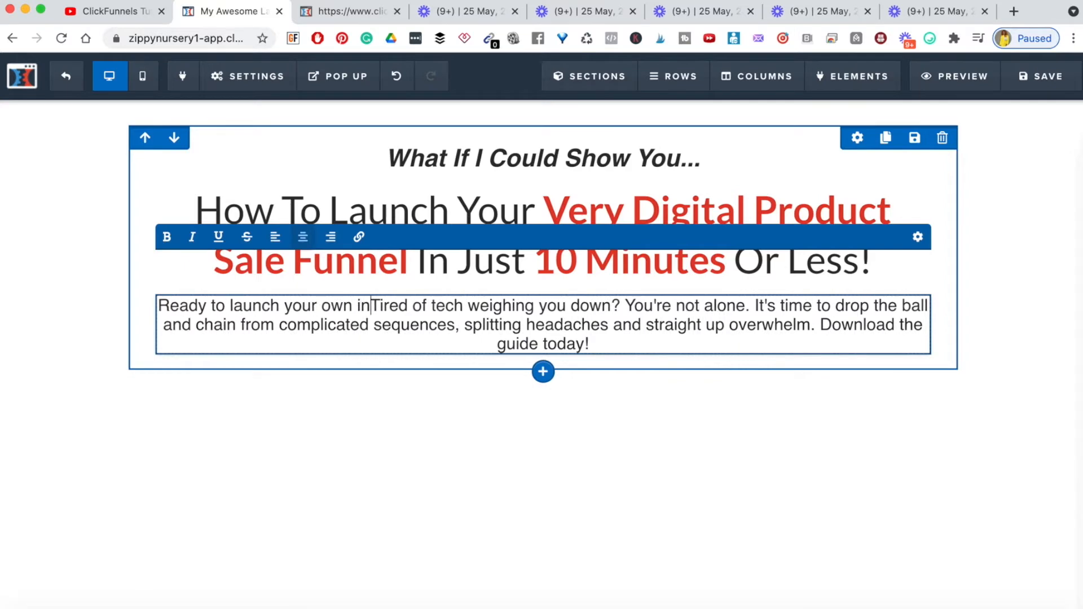
{"action": "type", "text": "com-boosting"}
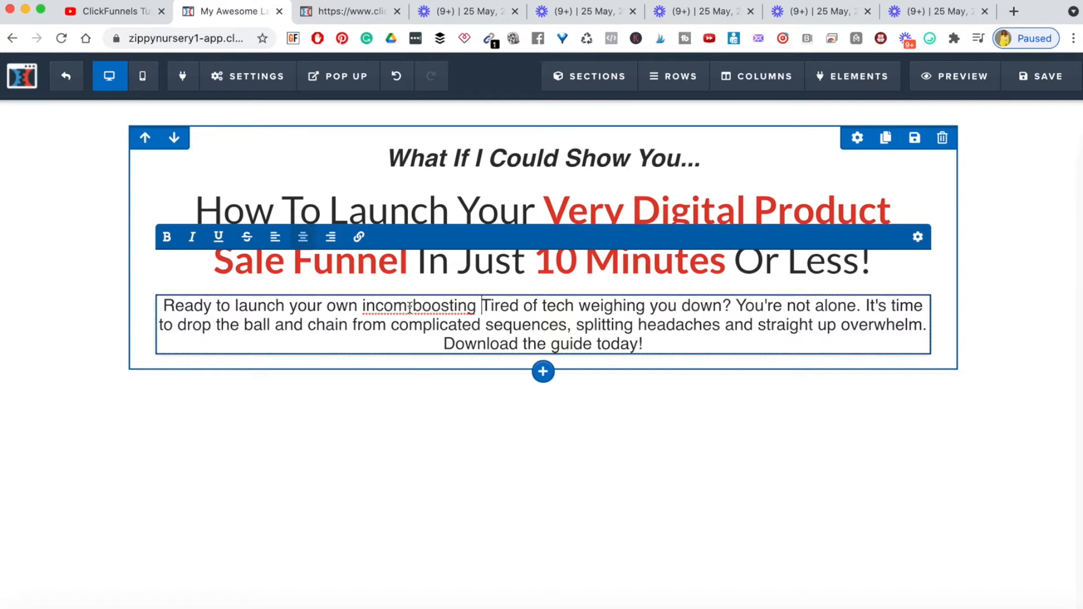
{"action": "type", "text": "e-boosting "}
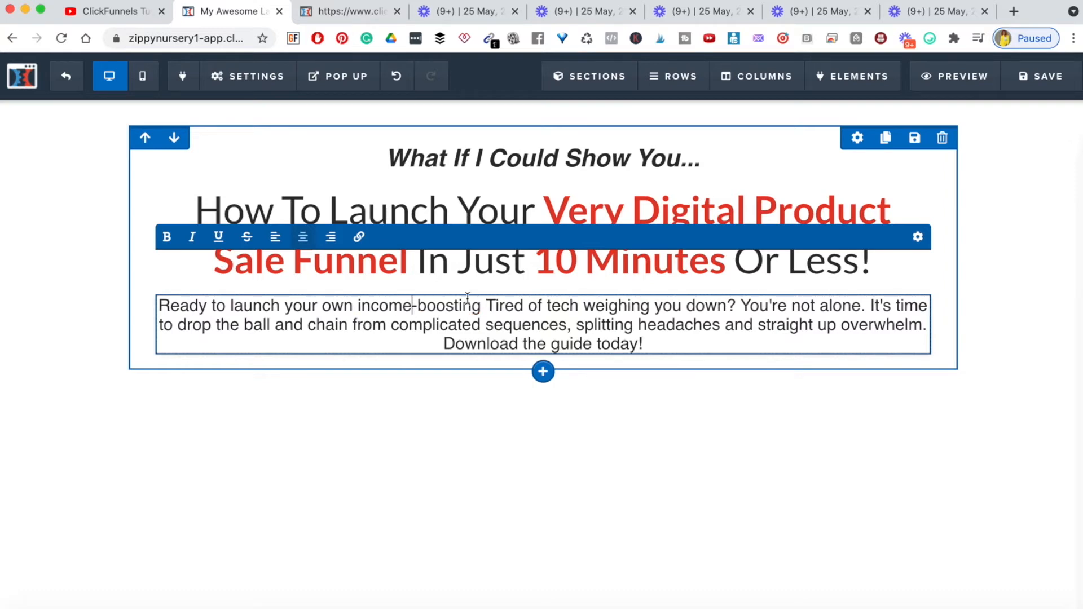
{"action": "type", "text": "digital pro"}
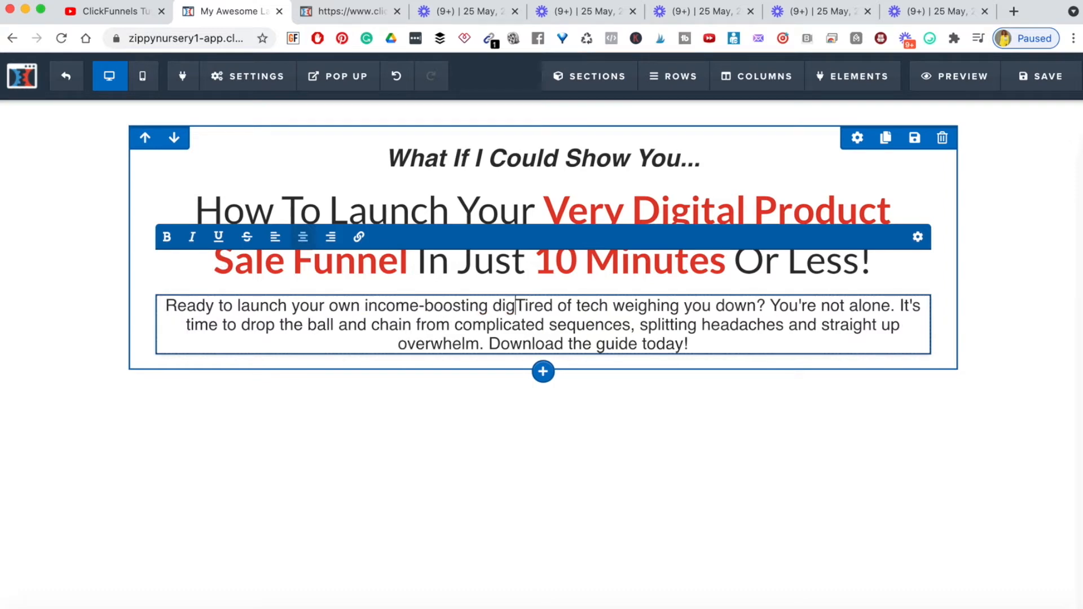
{"action": "type", "text": "duct WITO"}
{"action": "key", "text": "BackSpace"}
{"action": "type", "text": "HOUT the"}
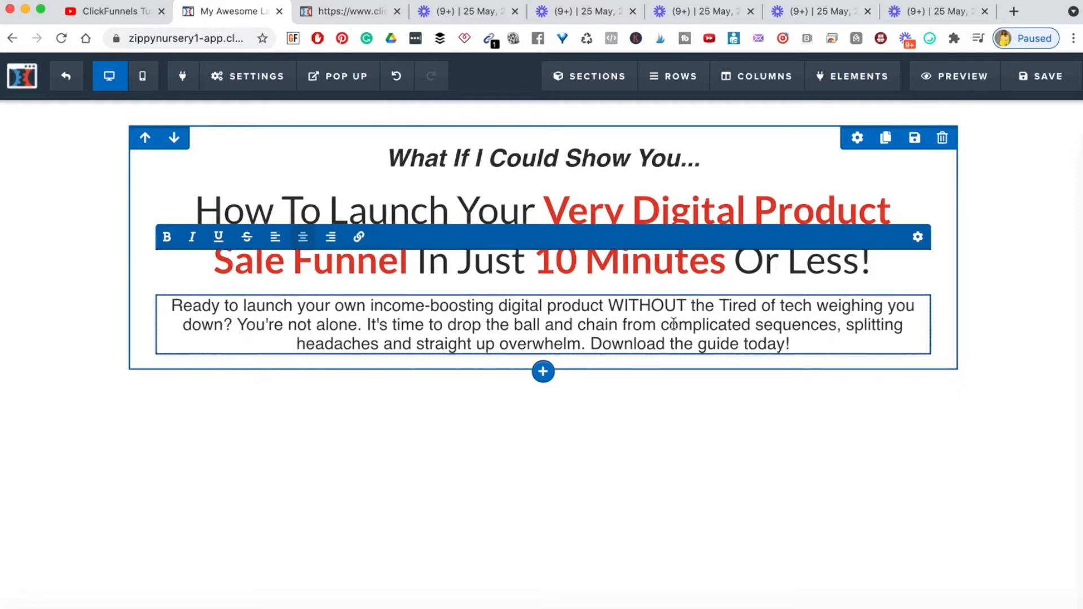
Delete "Tired of" and the extra space before "tech weighing you down?" in the sub-headline
{"action": "left_click_drag", "start_coordinate": [720, 307], "coordinate": [777, 306]}
{"action": "key", "text": "BackSpace"}
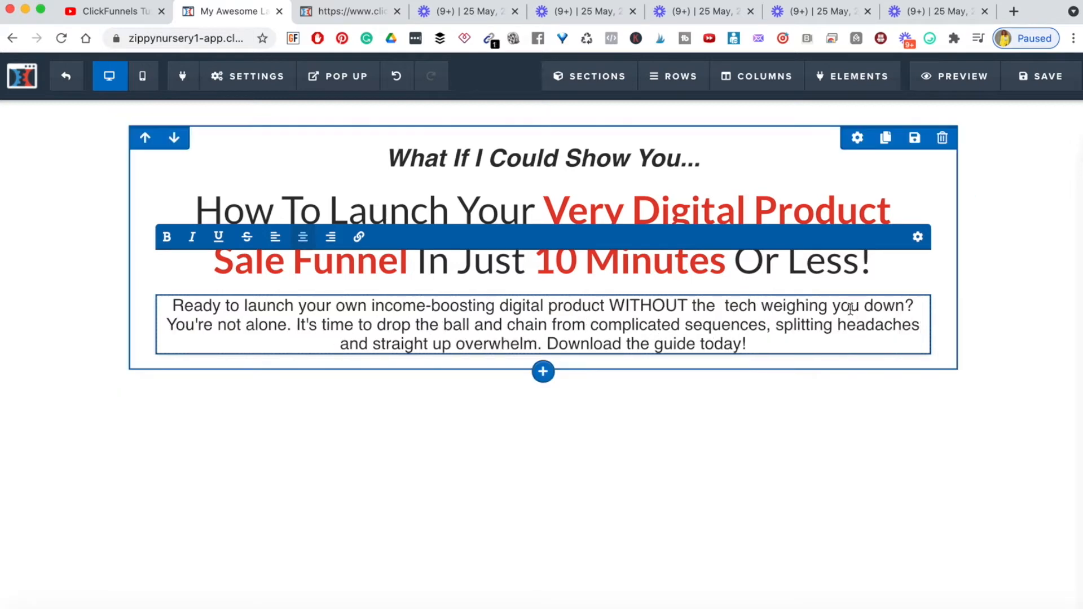
{"action": "key", "text": "BackSpace"}
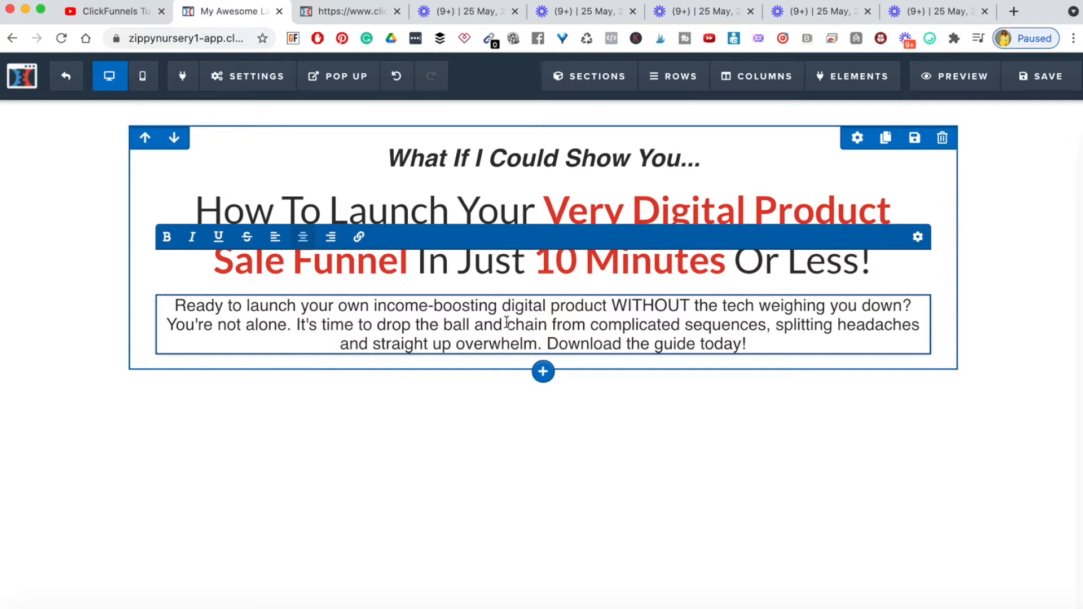
Review the sub-headline wording and replace "sequences" with "tools and tech"
{"action": "double_click", "coordinate": [735, 331]}
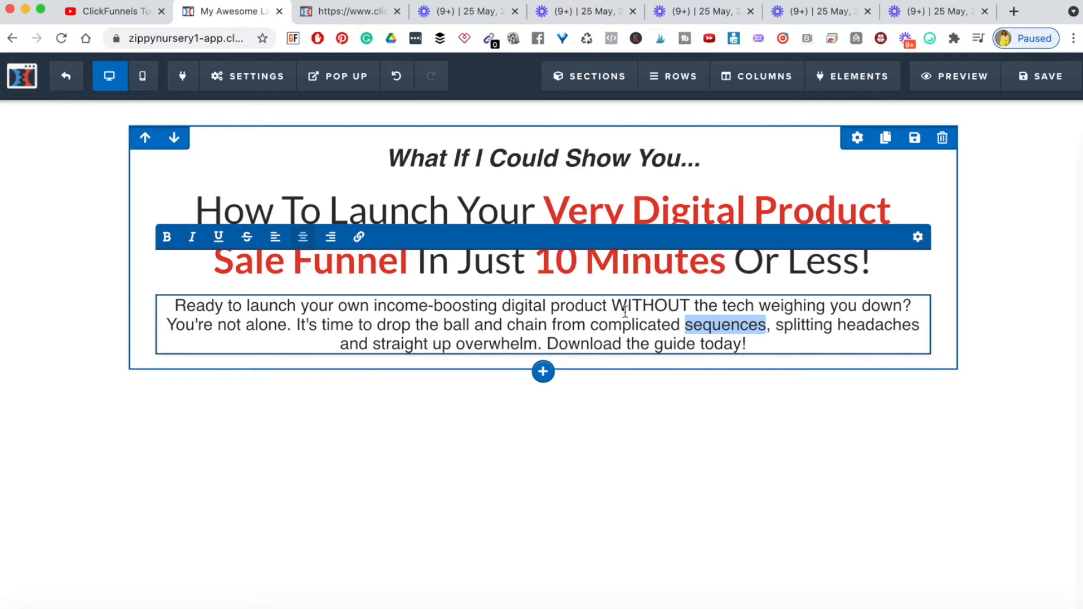
{"action": "triple_click", "coordinate": [436, 324]}
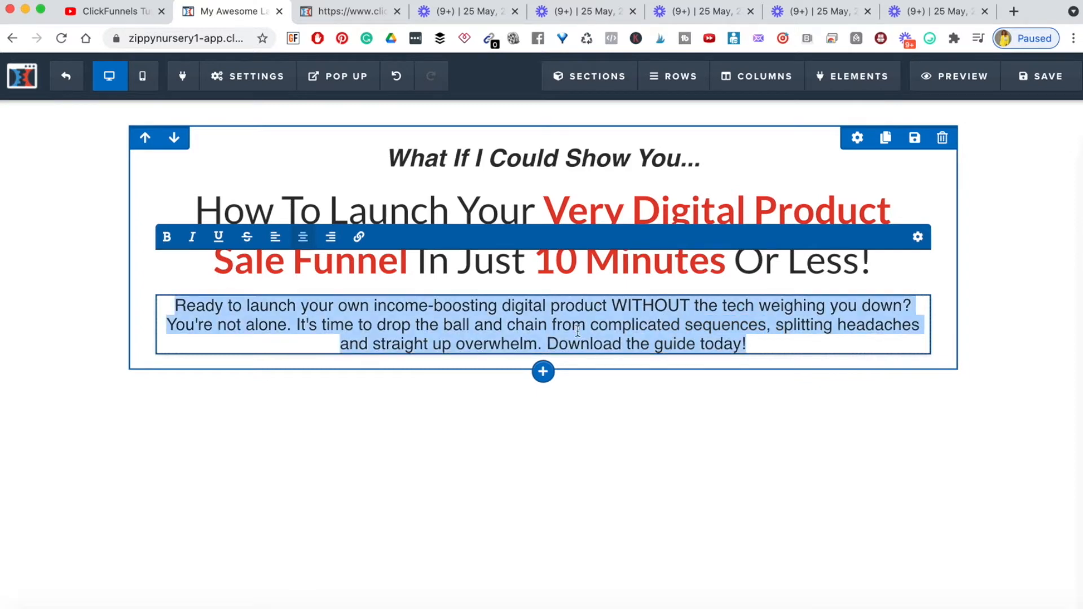
{"action": "left_click", "coordinate": [800, 348]}
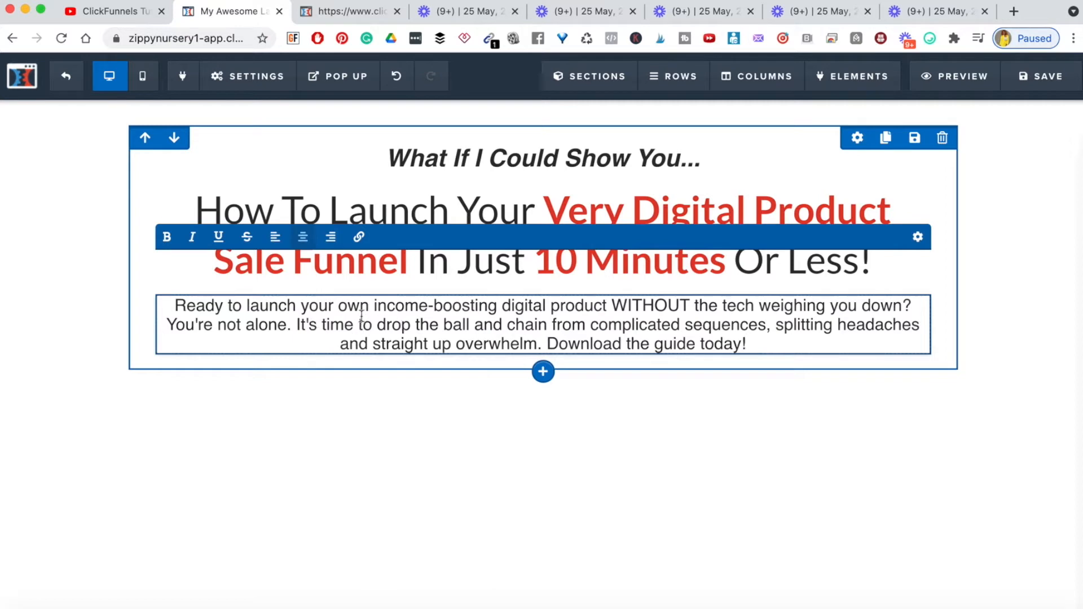
{"action": "double_click", "coordinate": [717, 327]}
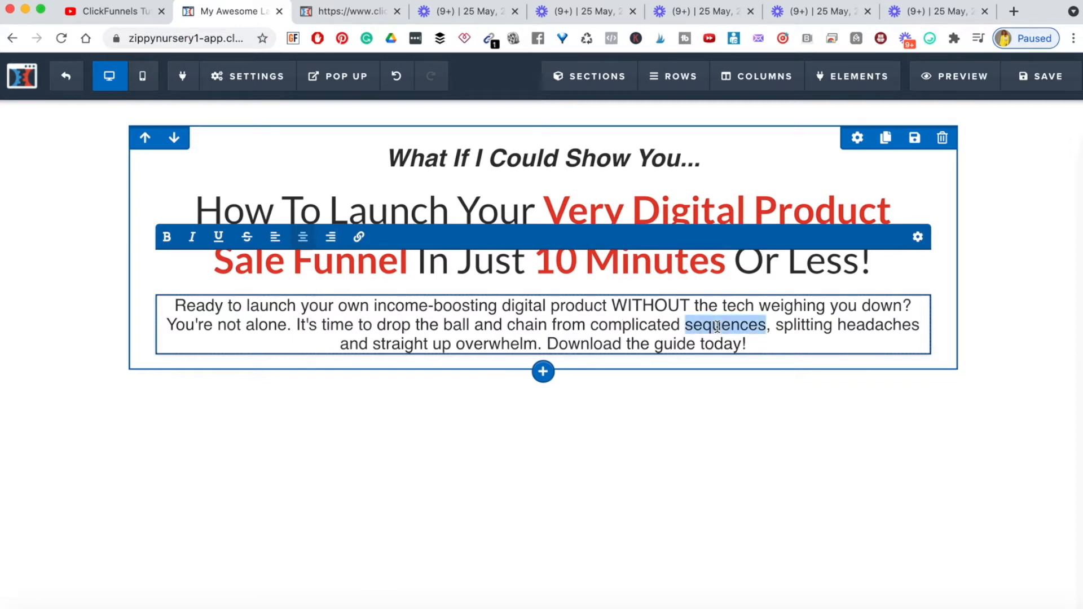
{"action": "type", "text": "tools and te"}
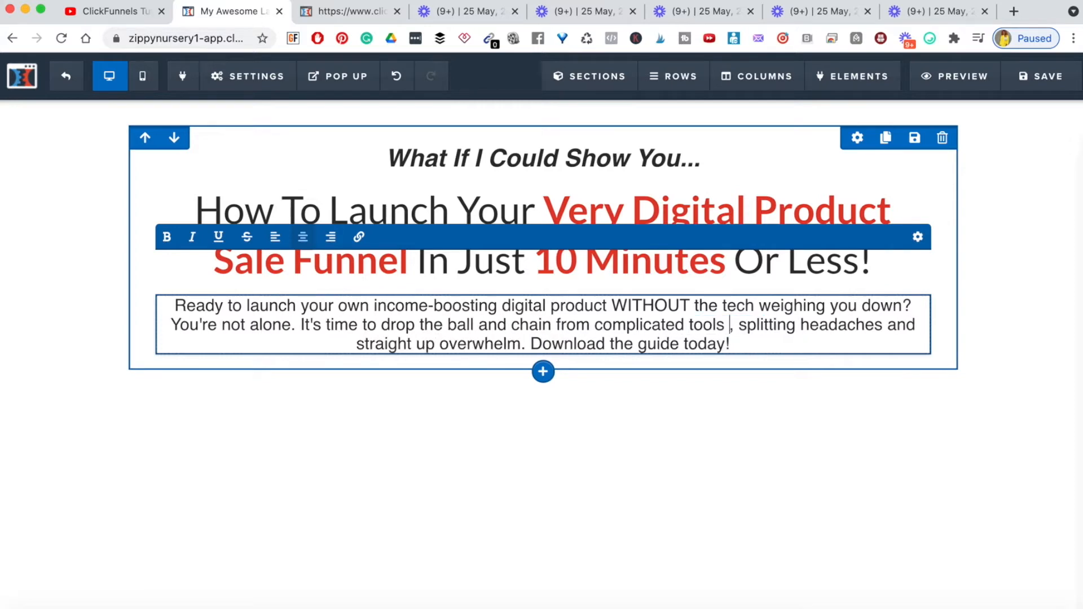
{"action": "type", "text": "ch"}
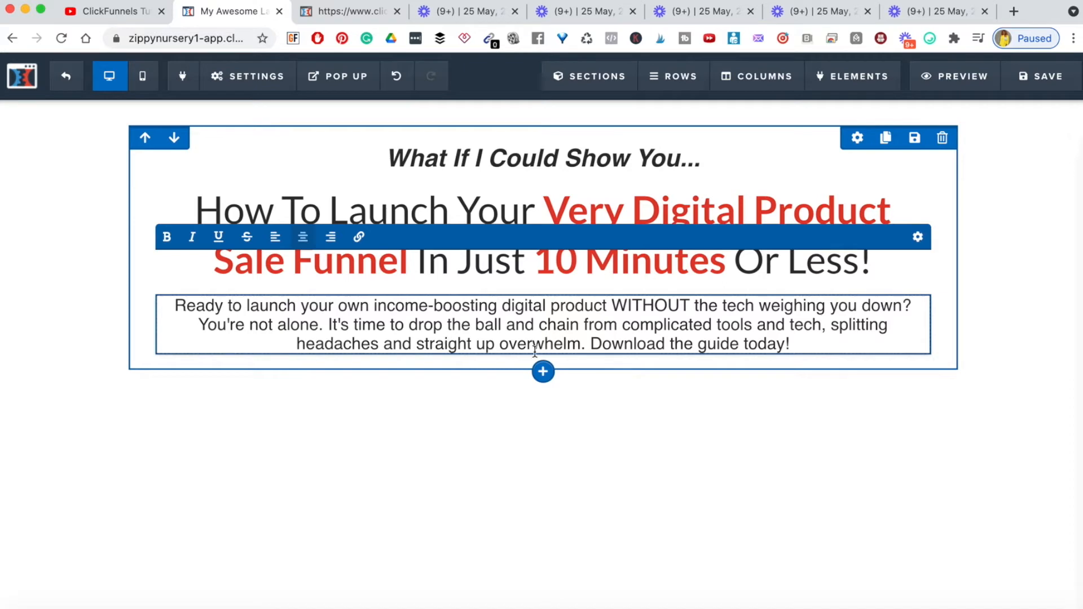
Insert "and get started in a matter of minutes" after "straight up overwhelm" and put "Download the guide today!" on its own line
{"action": "left_click", "coordinate": [578, 338]}
{"action": "type", "text": "and get "}
{"action": "type", "text": "started in a"}
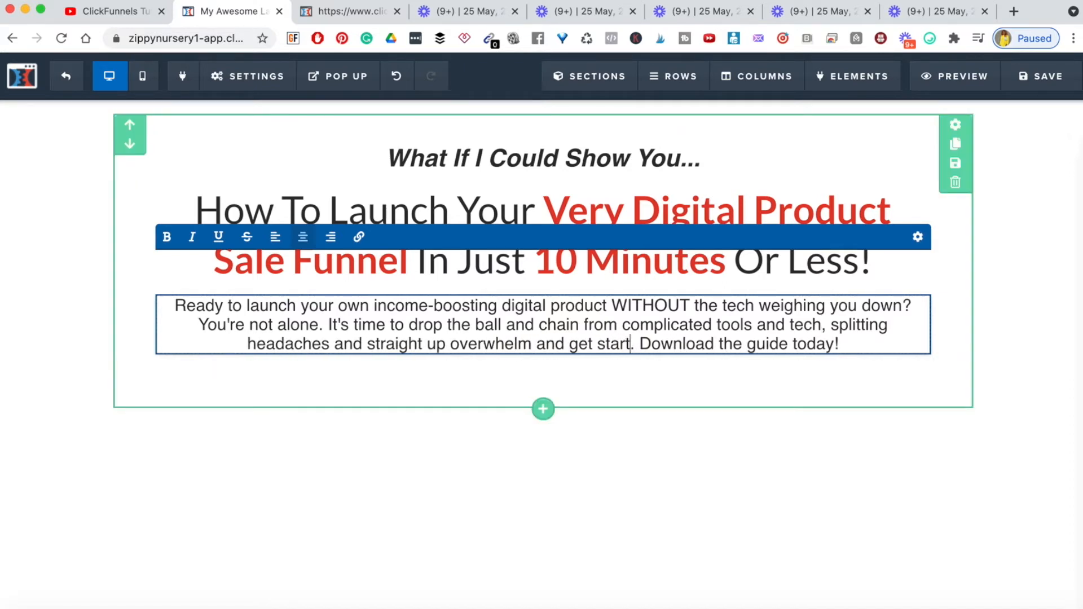
{"action": "type", "text": " matter of minu"}
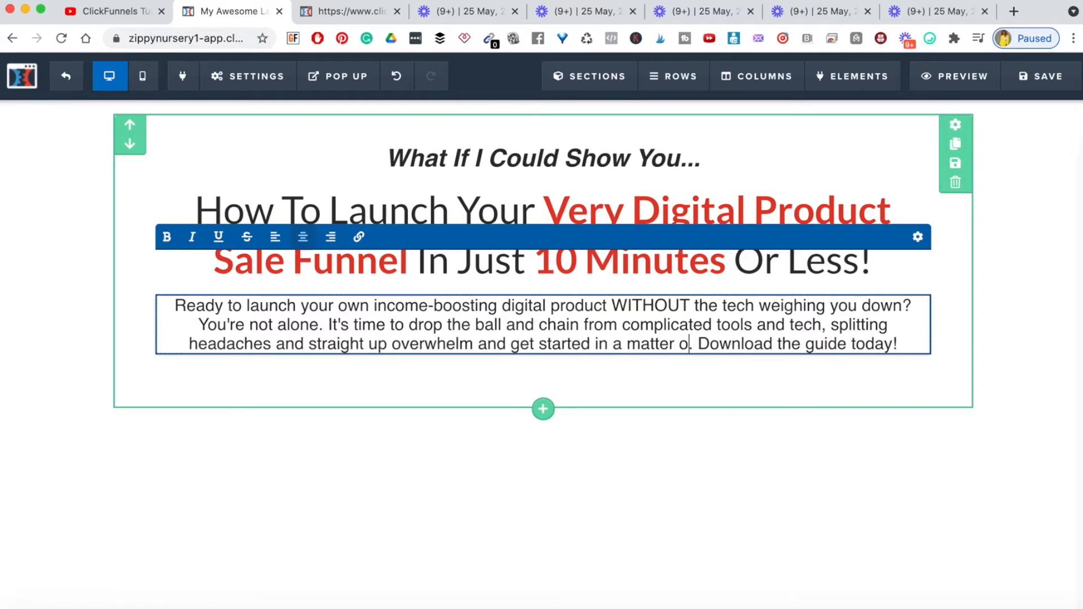
{"action": "type", "text": "tes"}
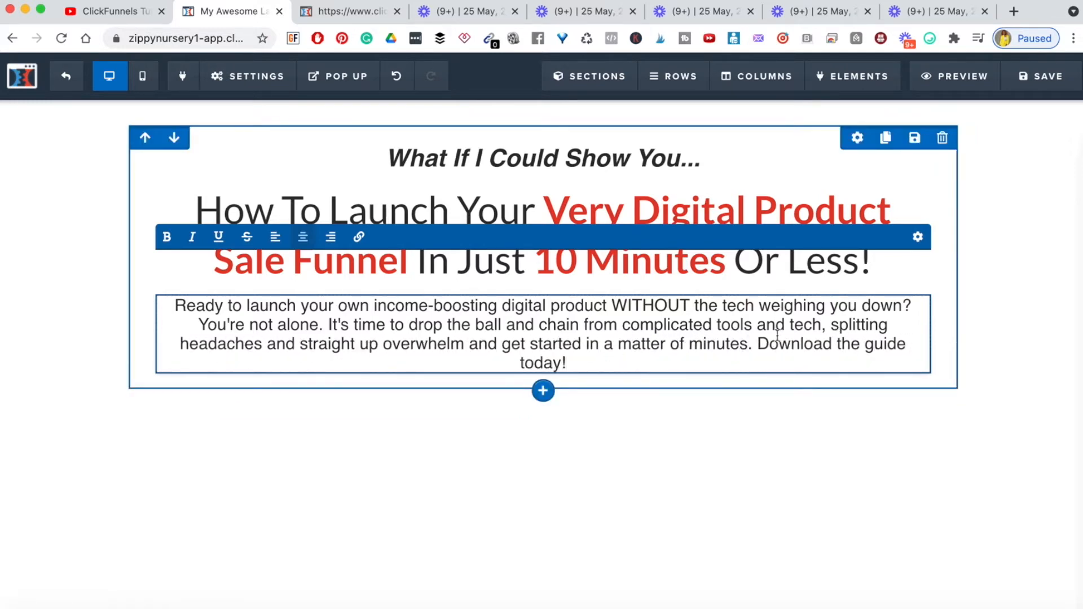
{"action": "left_click", "coordinate": [757, 344]}
{"action": "key", "text": "Return"}
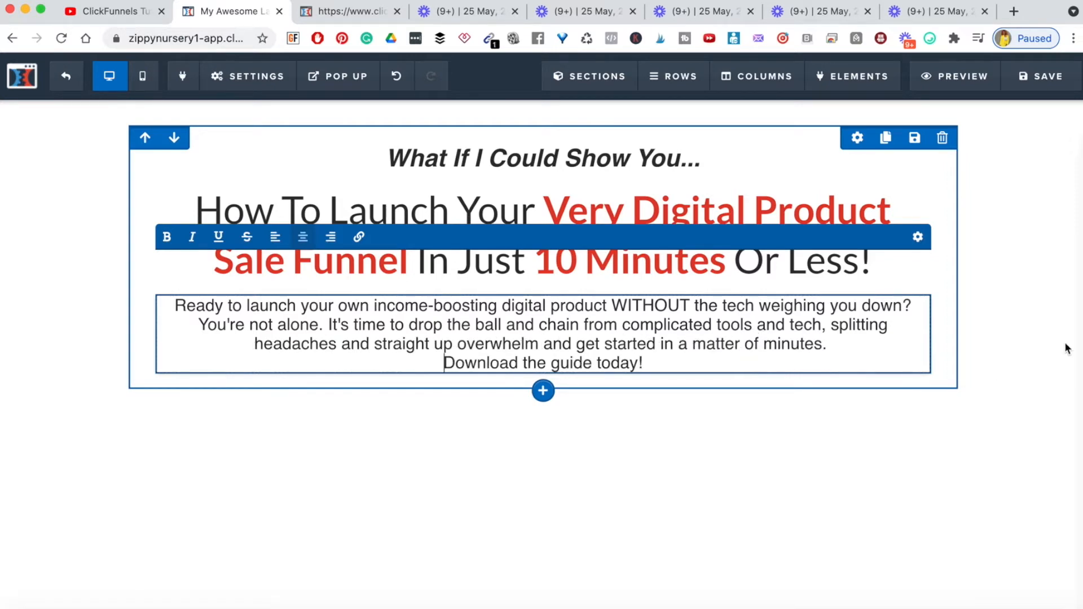
{"action": "left_click", "coordinate": [643, 363]}
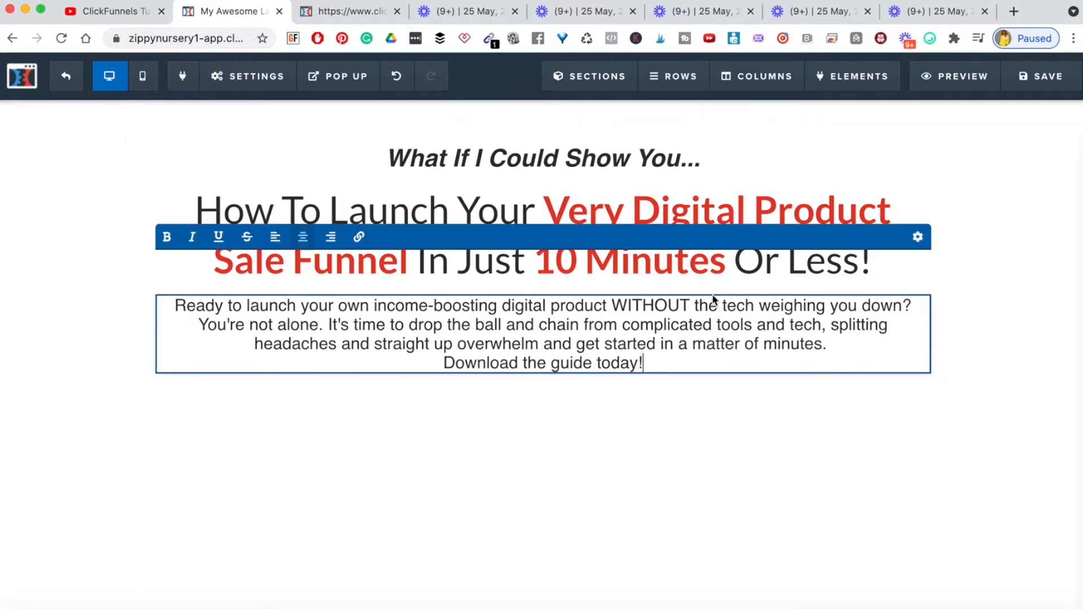
Italicize the word "WITHOUT" in the sub-headline
{"action": "triple_click", "coordinate": [643, 302]}
{"action": "double_click", "coordinate": [643, 300]}
{"action": "key", "text": "ctrl+i"}
{"action": "left_click", "coordinate": [321, 354]}
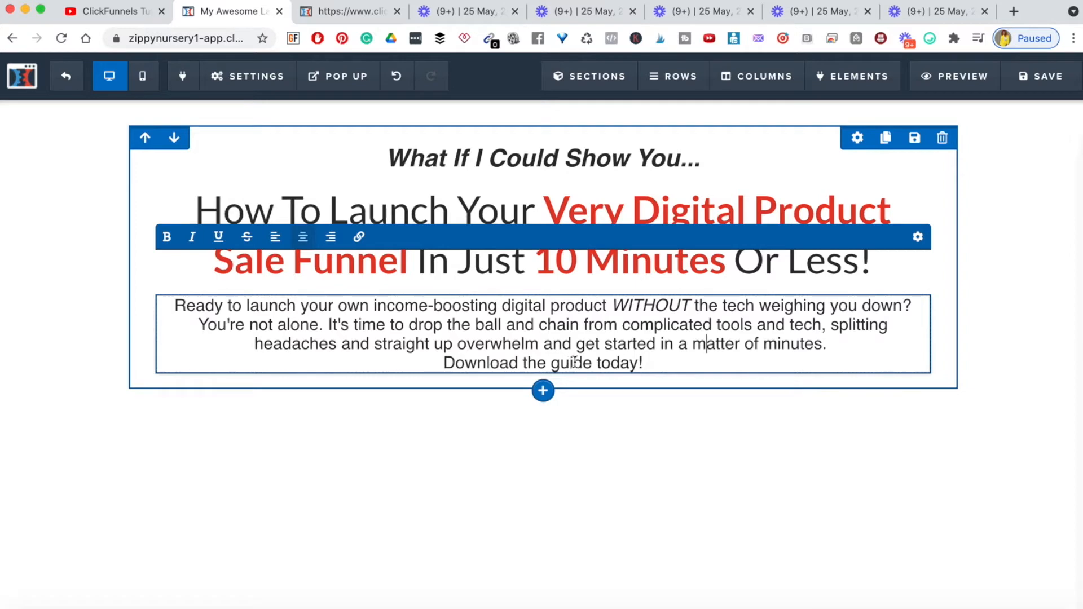
{"action": "left_click", "coordinate": [1018, 332]}
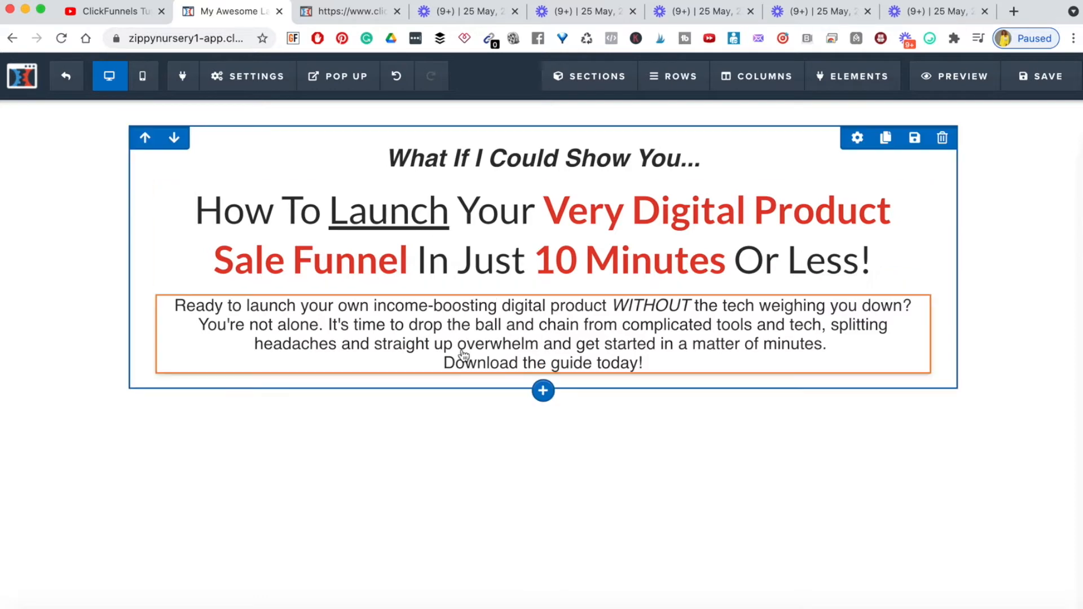
Compare the sub-headline with the example page and make "Download the guide today!" bold
{"action": "left_click", "coordinate": [348, 11]}
{"action": "left_click", "coordinate": [553, 258]}
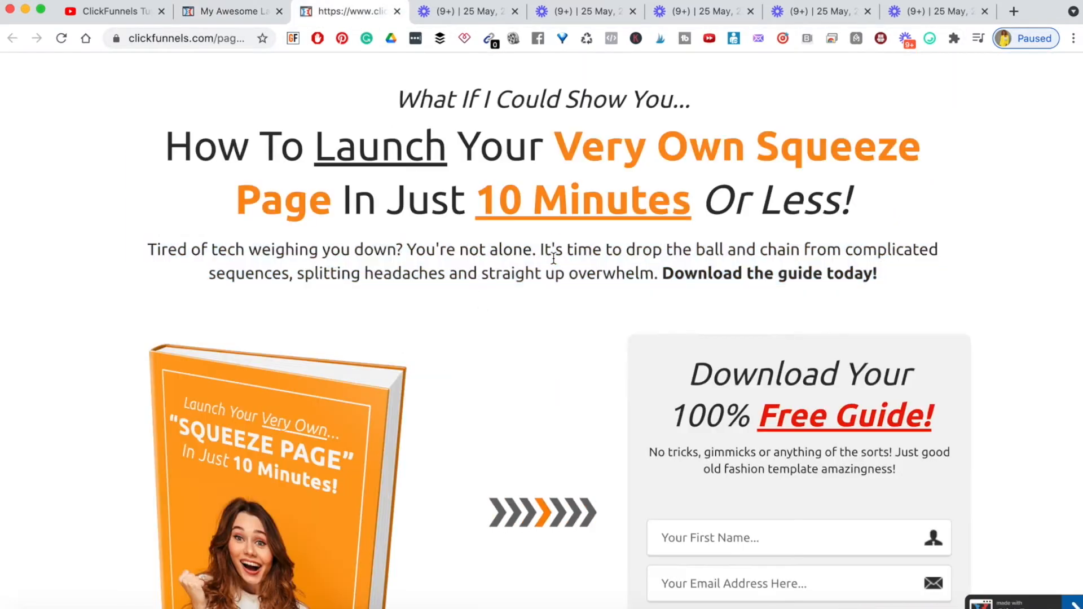
{"action": "left_click", "coordinate": [235, 12]}
{"action": "left_click", "coordinate": [591, 317]}
{"action": "left_click", "coordinate": [649, 363]}
{"action": "left_click_drag", "start_coordinate": [649, 362], "coordinate": [500, 361]}
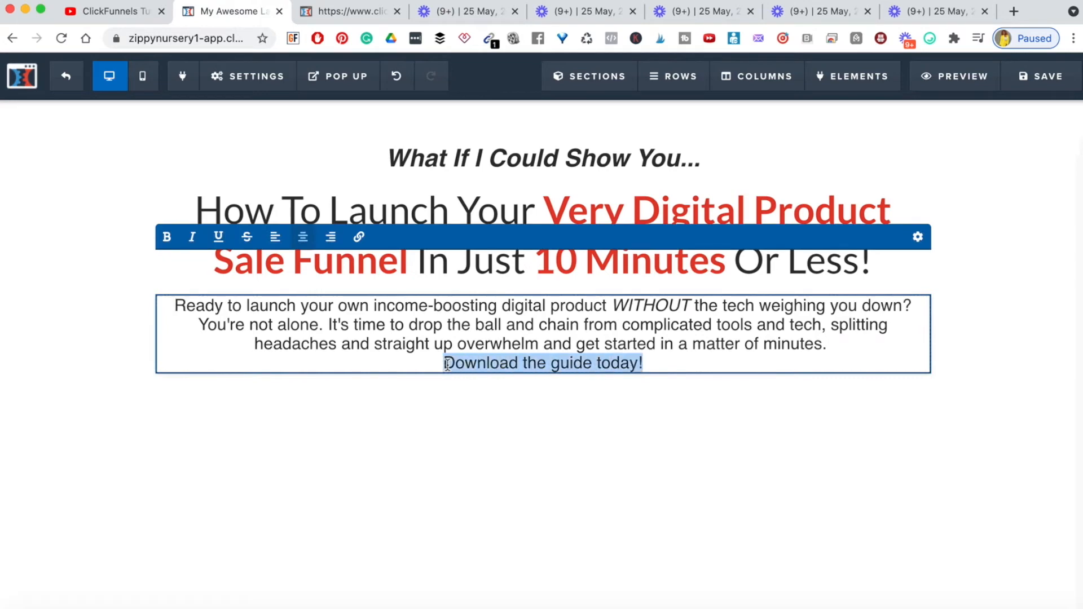
{"action": "left_click", "coordinate": [986, 349]}
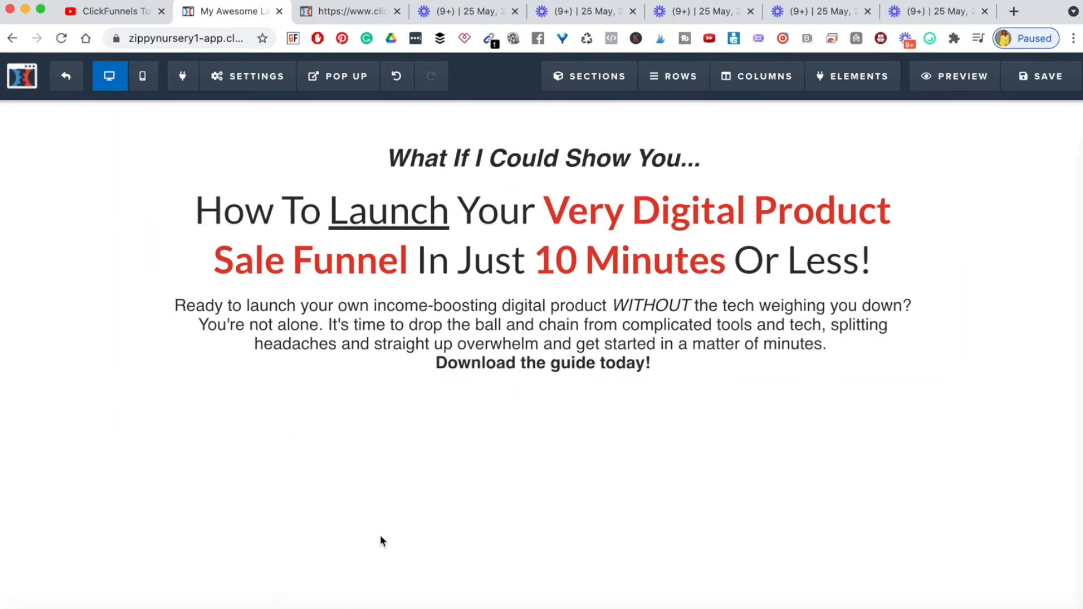
Delete the sub-headline's "It's time to drop the ball and chain" sentence and join "Download the guide today!" to "You're not alone."
{"action": "left_click", "coordinate": [351, 11]}
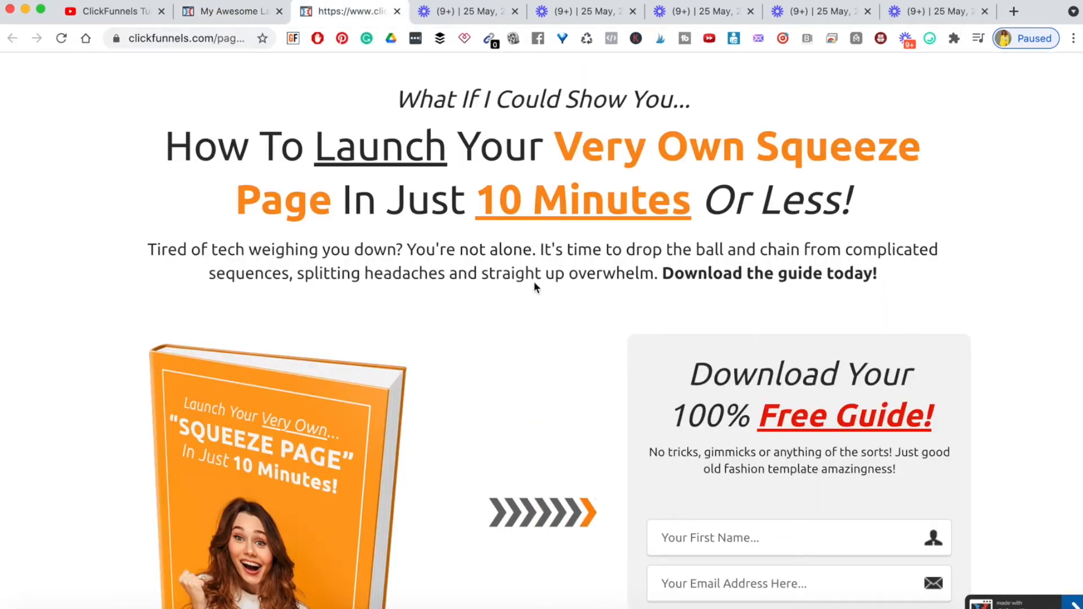
{"action": "left_click", "coordinate": [240, 11]}
{"action": "left_click", "coordinate": [643, 320]}
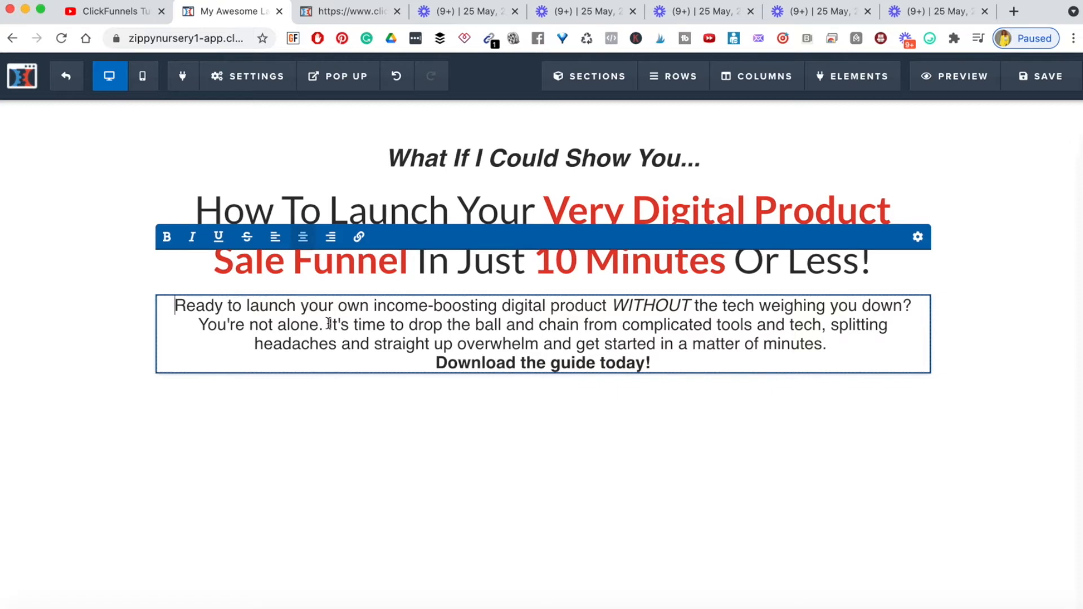
{"action": "left_click_drag", "start_coordinate": [391, 331], "coordinate": [456, 337]}
{"action": "left_click_drag", "start_coordinate": [613, 339], "coordinate": [826, 343]}
{"action": "key", "text": "BackSpace"}
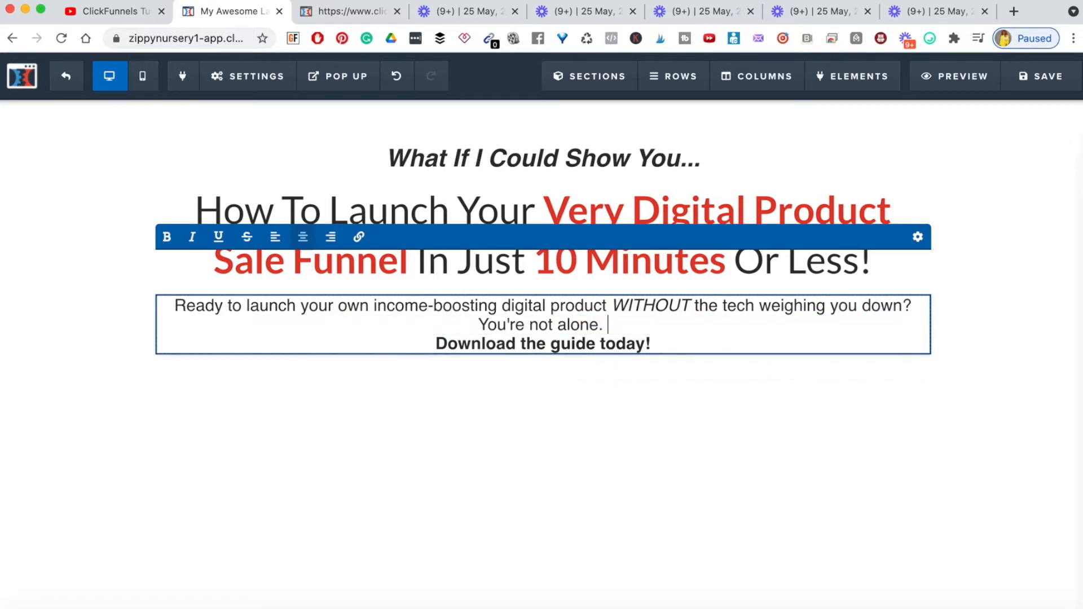
{"action": "left_click", "coordinate": [431, 343]}
{"action": "key", "text": "BackSpace"}
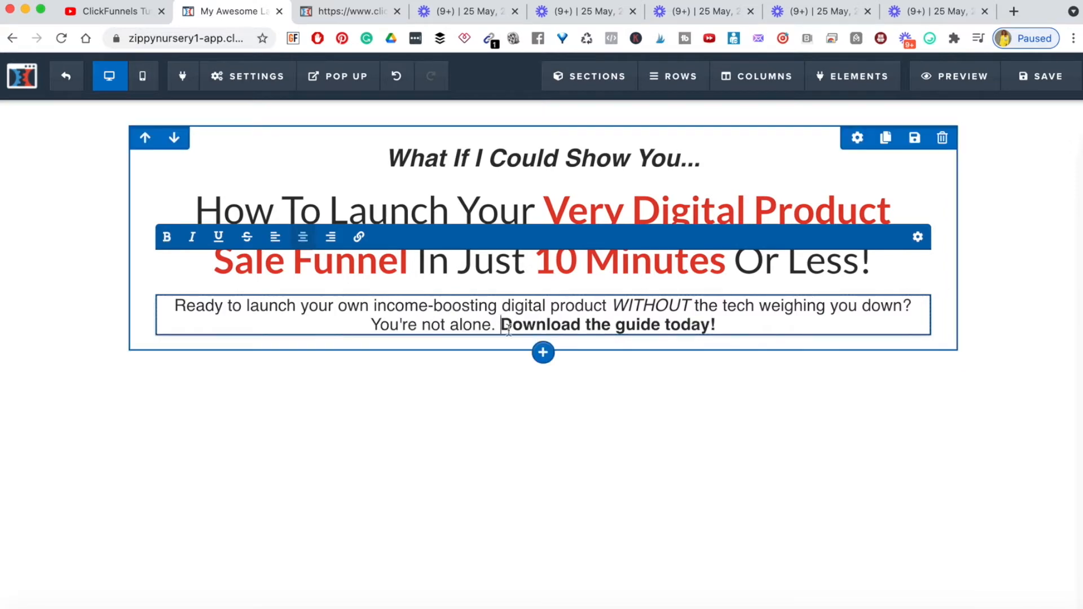
{"action": "left_click", "coordinate": [1044, 307]}
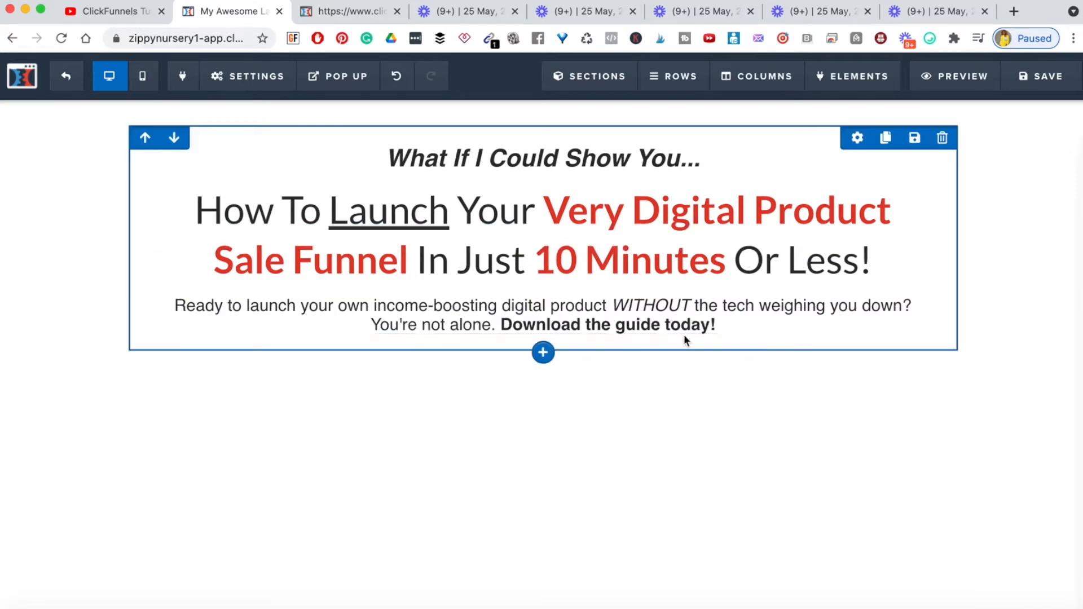
Examine the example page's layout below the sub-headline, including the book image, arrows and opt-in form
{"action": "left_click", "coordinate": [325, 10]}
{"action": "scroll", "coordinate": [540, 294], "scroll_direction": "down", "scroll_amount": 5}
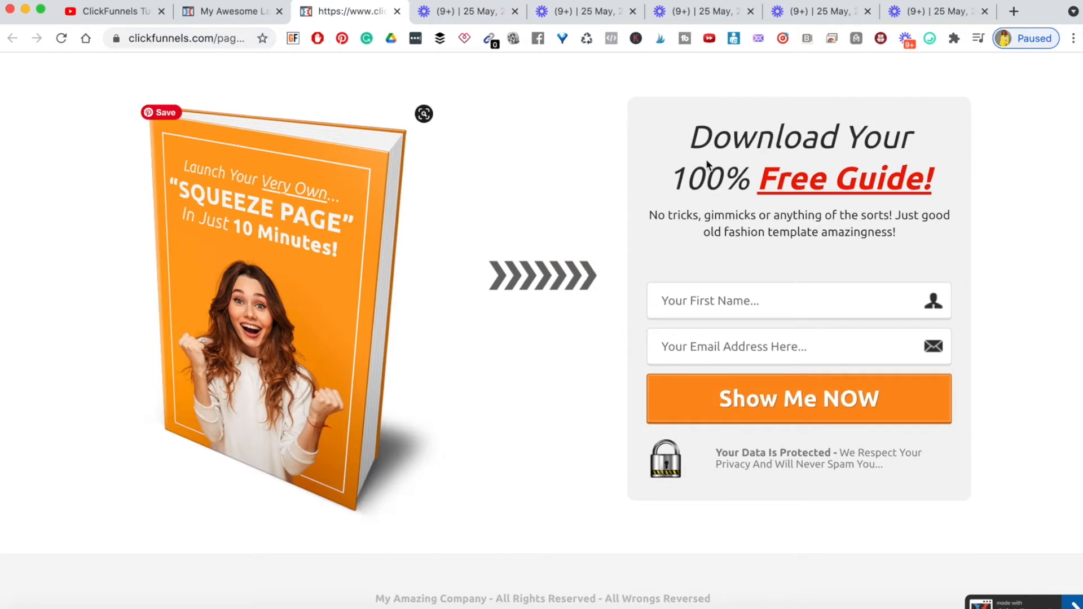
{"action": "scroll", "coordinate": [648, 311], "scroll_direction": "up", "scroll_amount": 1}
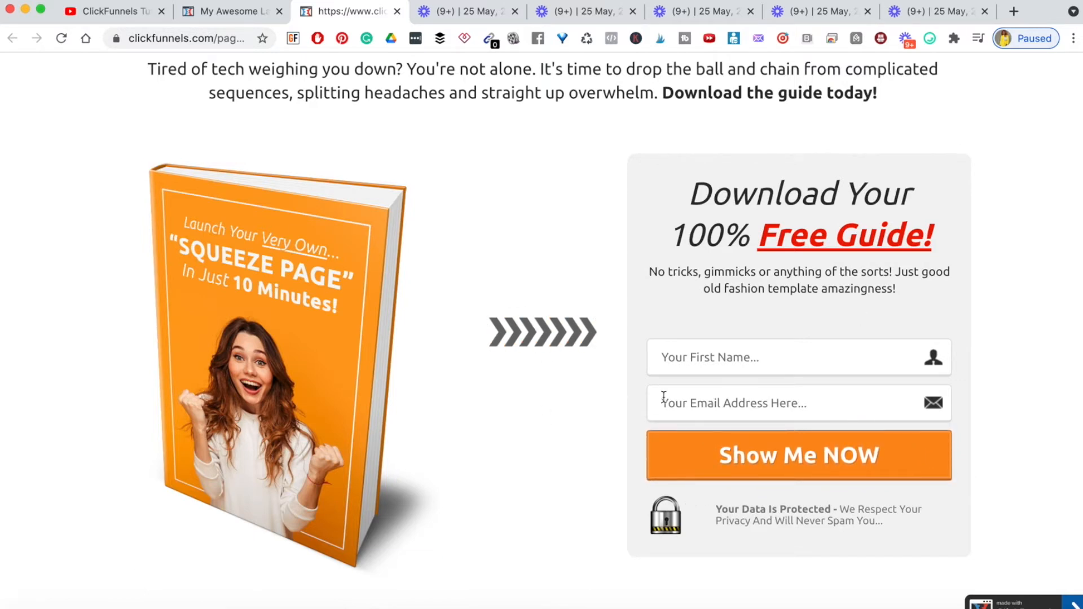
{"action": "scroll", "coordinate": [664, 397], "scroll_direction": "up", "scroll_amount": 3}
{"action": "scroll", "coordinate": [664, 402], "scroll_direction": "down", "scroll_amount": 5}
{"action": "scroll", "coordinate": [666, 403], "scroll_direction": "up", "scroll_amount": 5}
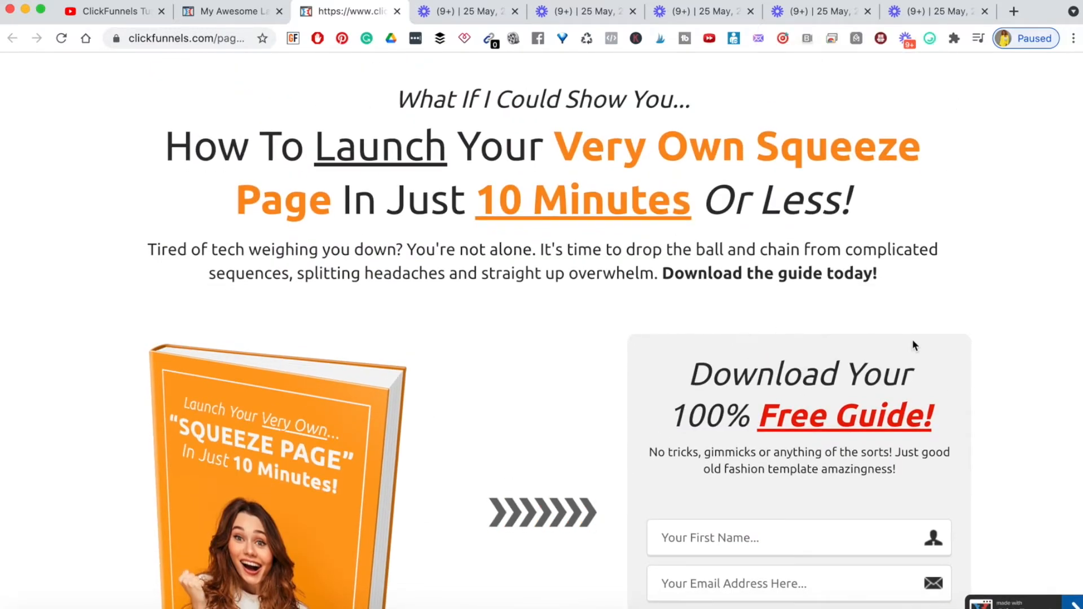
{"action": "scroll", "coordinate": [963, 364], "scroll_direction": "down", "scroll_amount": 5}
{"action": "scroll", "coordinate": [963, 366], "scroll_direction": "up", "scroll_amount": 5}
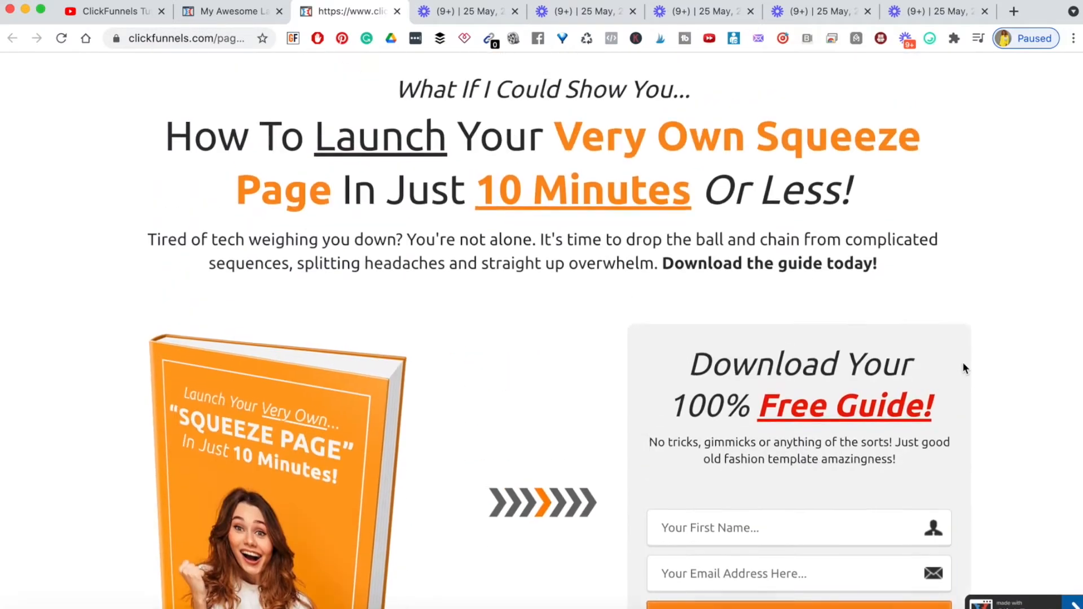
{"action": "scroll", "coordinate": [965, 368], "scroll_direction": "up", "scroll_amount": 1}
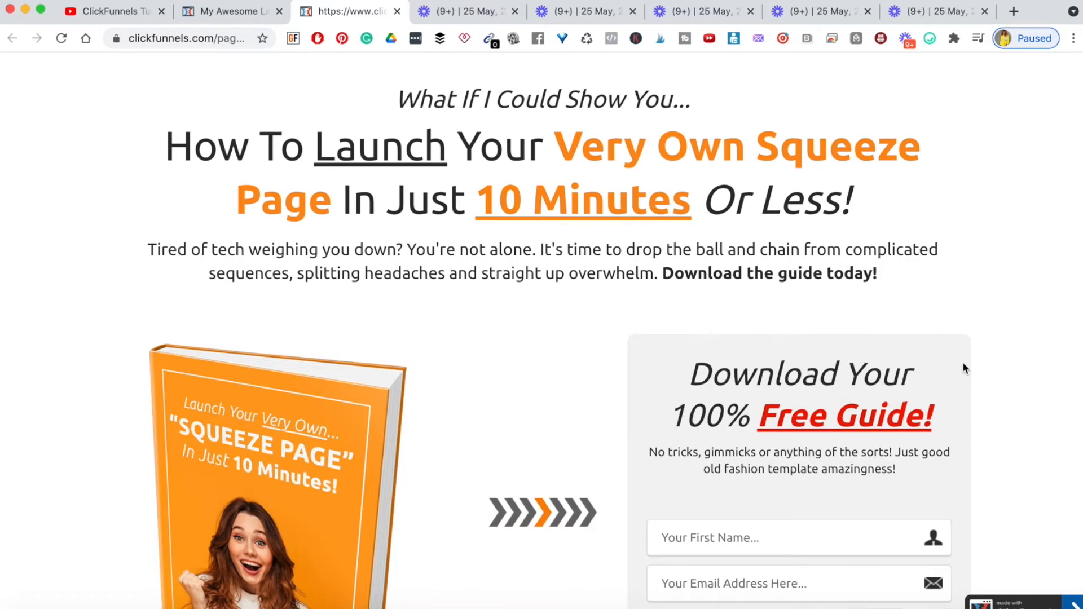
{"action": "scroll", "coordinate": [963, 364], "scroll_direction": "down", "scroll_amount": 3}
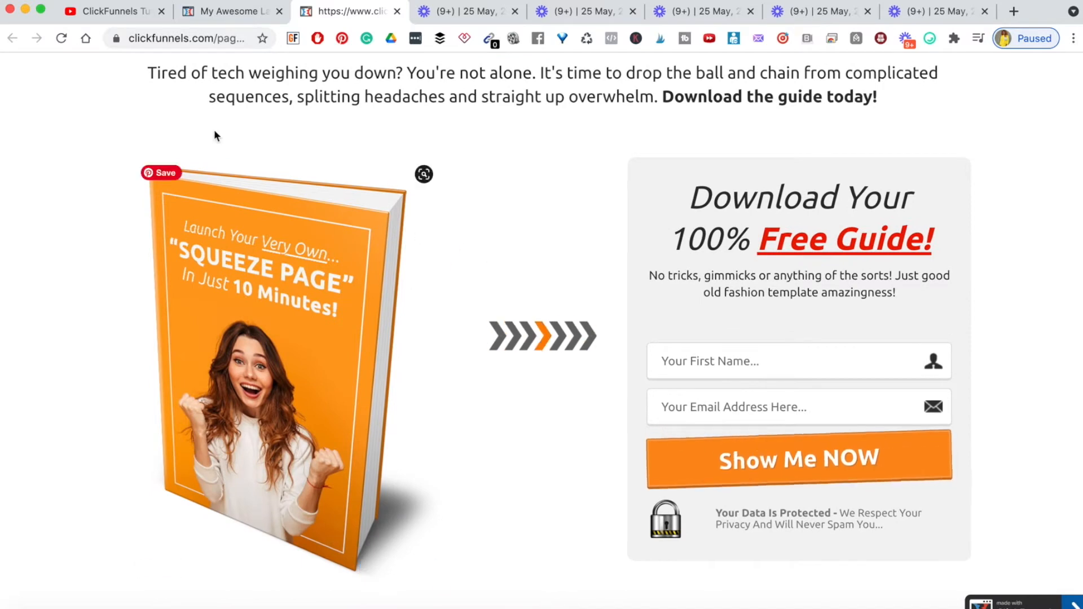
{"action": "left_click", "coordinate": [214, 21]}
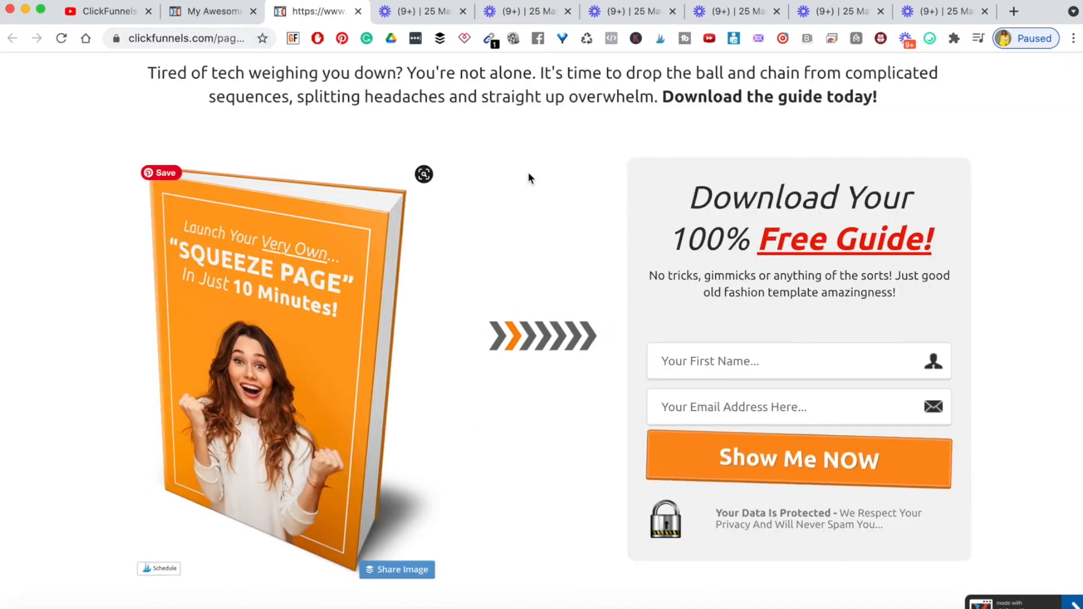
{"action": "scroll", "coordinate": [303, 339], "scroll_direction": "down", "scroll_amount": 1}
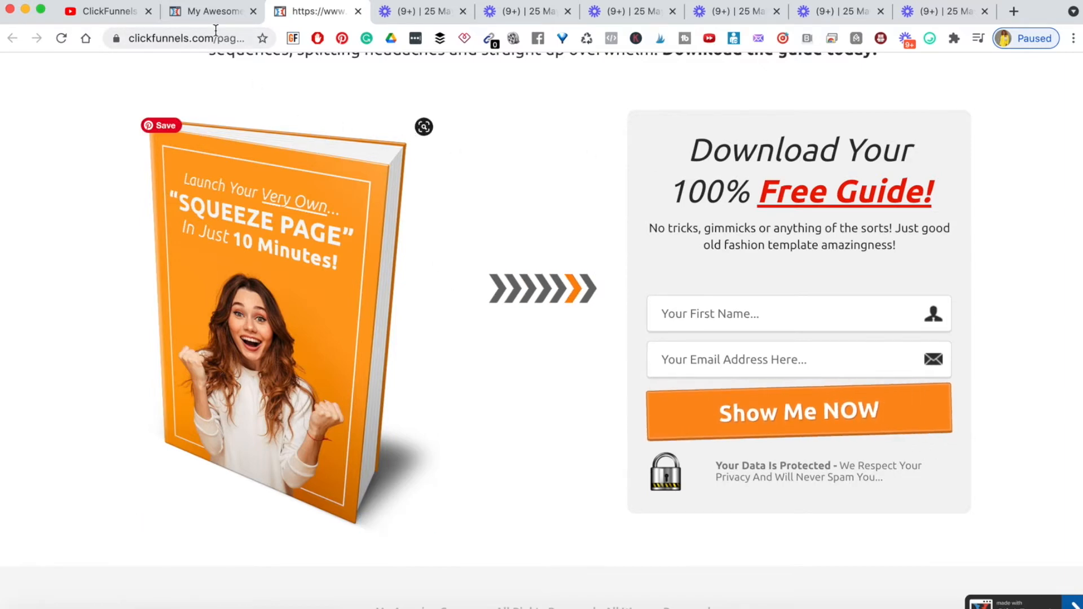
Add a new wide section below the headline section and insert a two-column row in it
{"action": "left_click", "coordinate": [201, 13]}
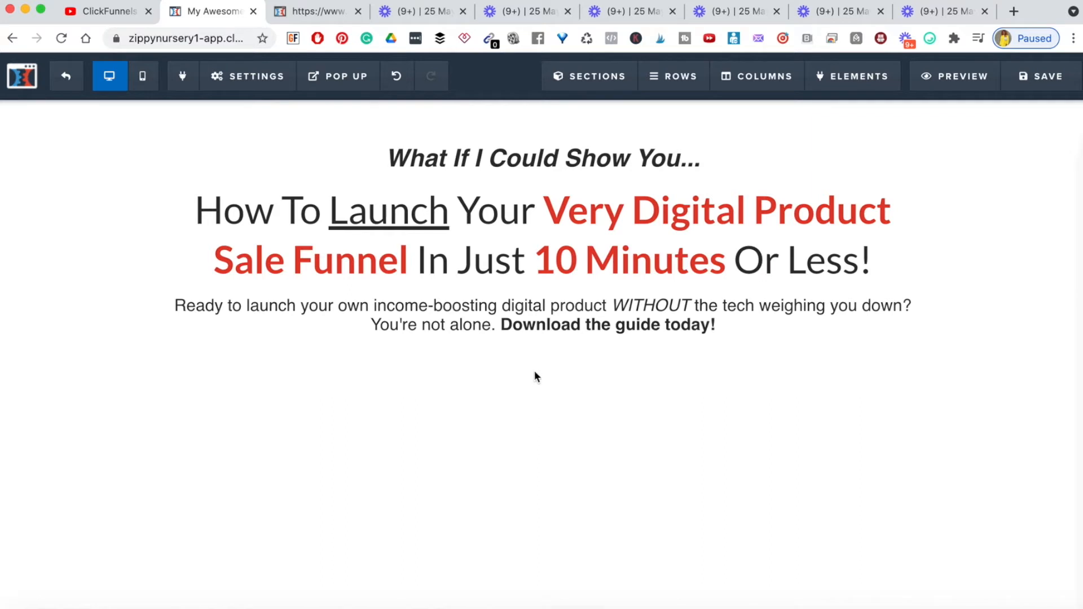
{"action": "left_click", "coordinate": [544, 392]}
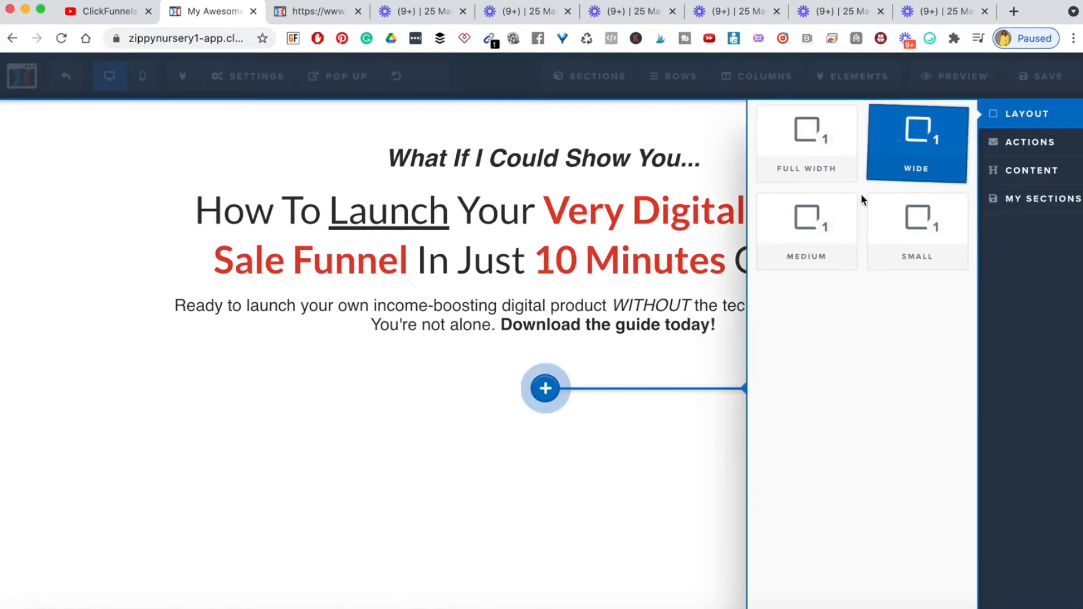
{"action": "left_click", "coordinate": [910, 167]}
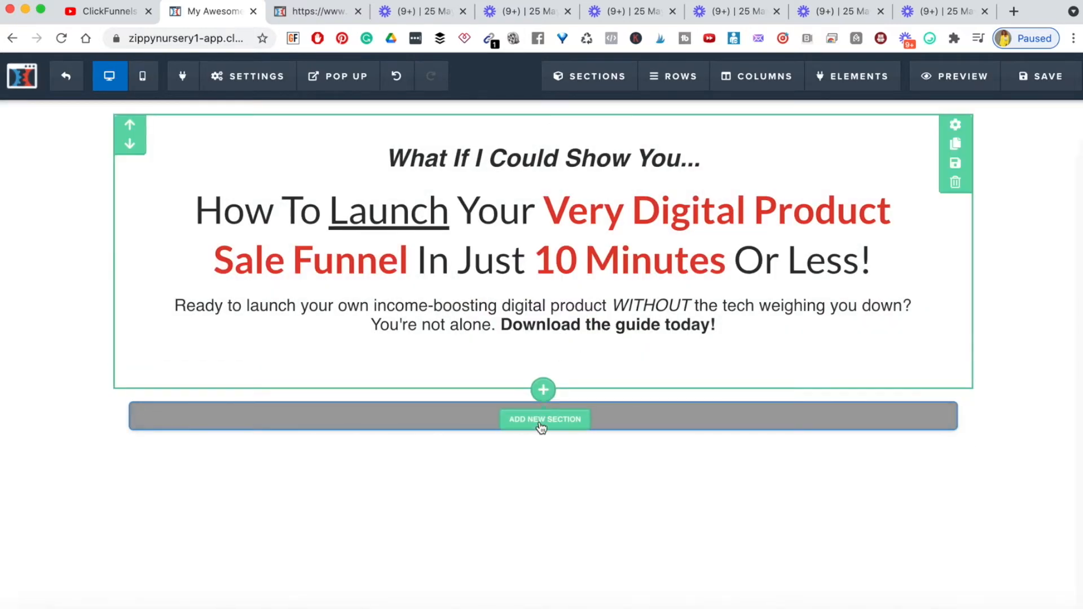
{"action": "left_click", "coordinate": [542, 422]}
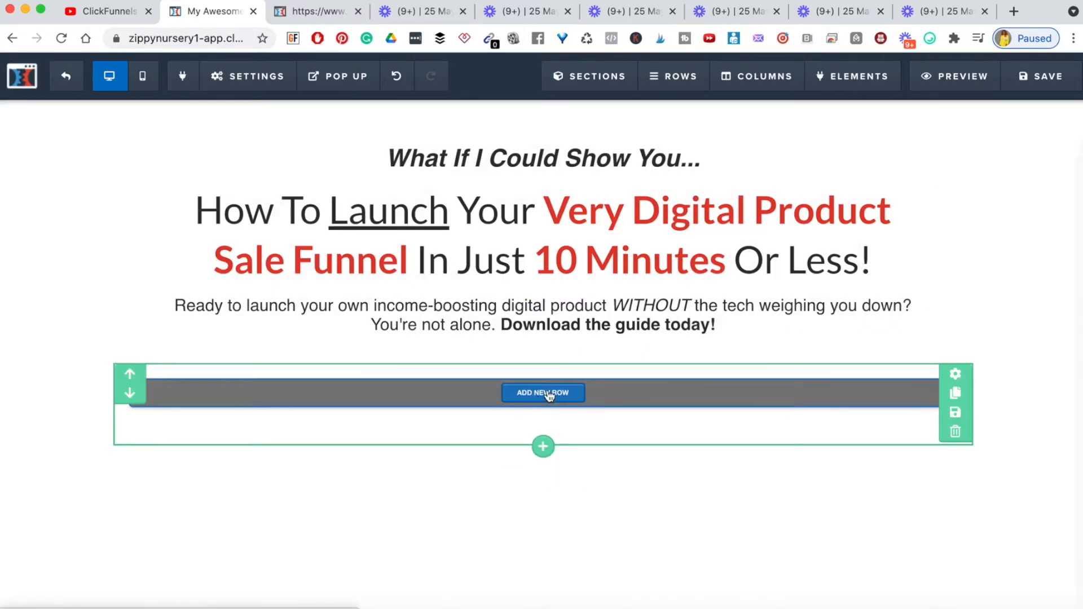
{"action": "left_click", "coordinate": [549, 395]}
{"action": "left_click", "coordinate": [907, 160]}
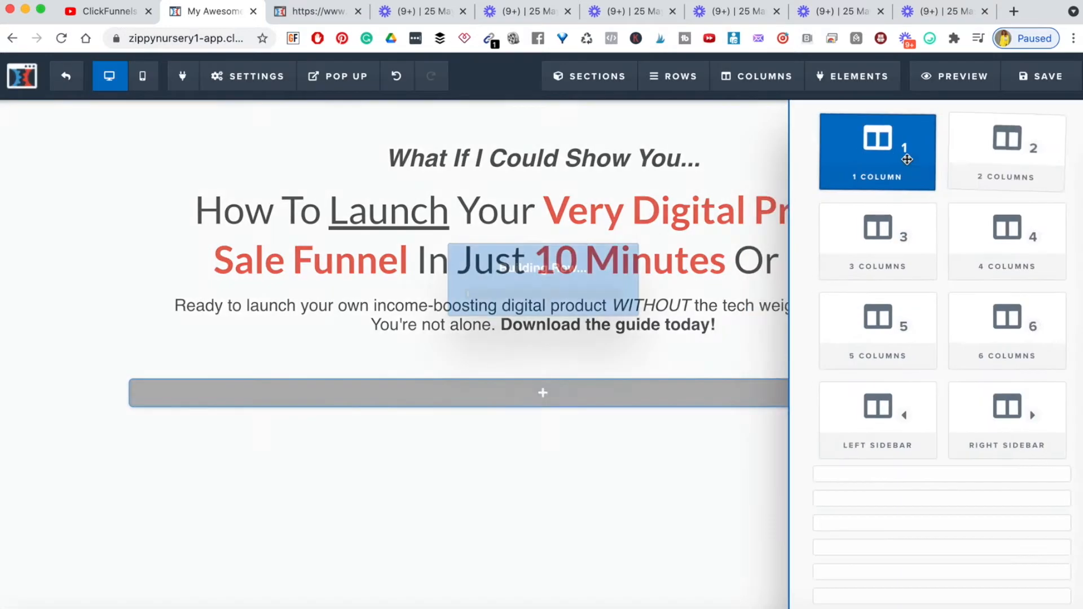
Add an Image element to the left column of the new row, checking the layout against the example page
{"action": "left_click", "coordinate": [308, 12]}
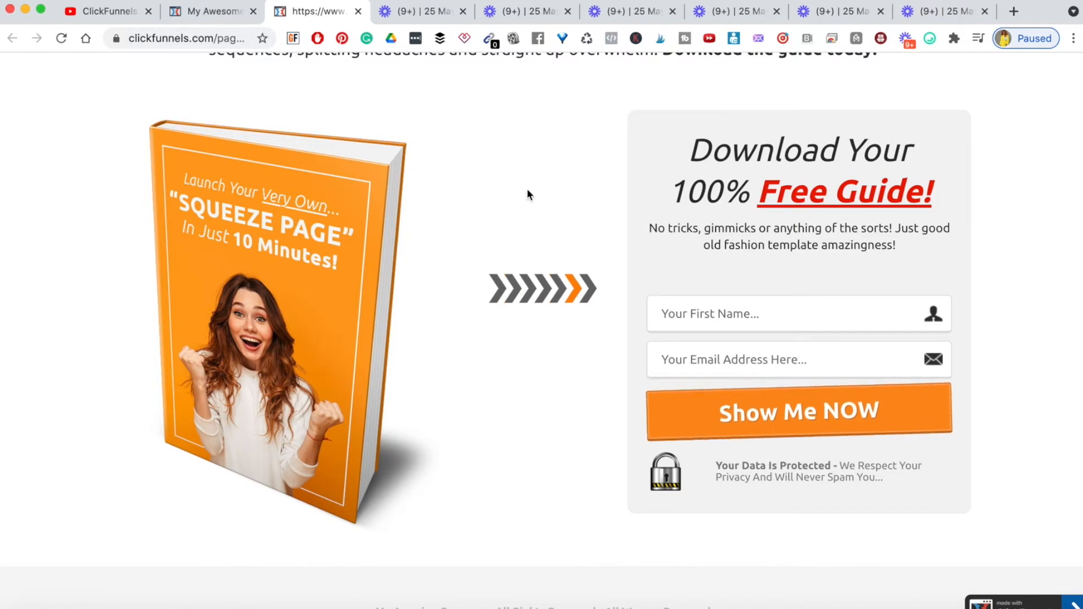
{"action": "left_click", "coordinate": [213, 12]}
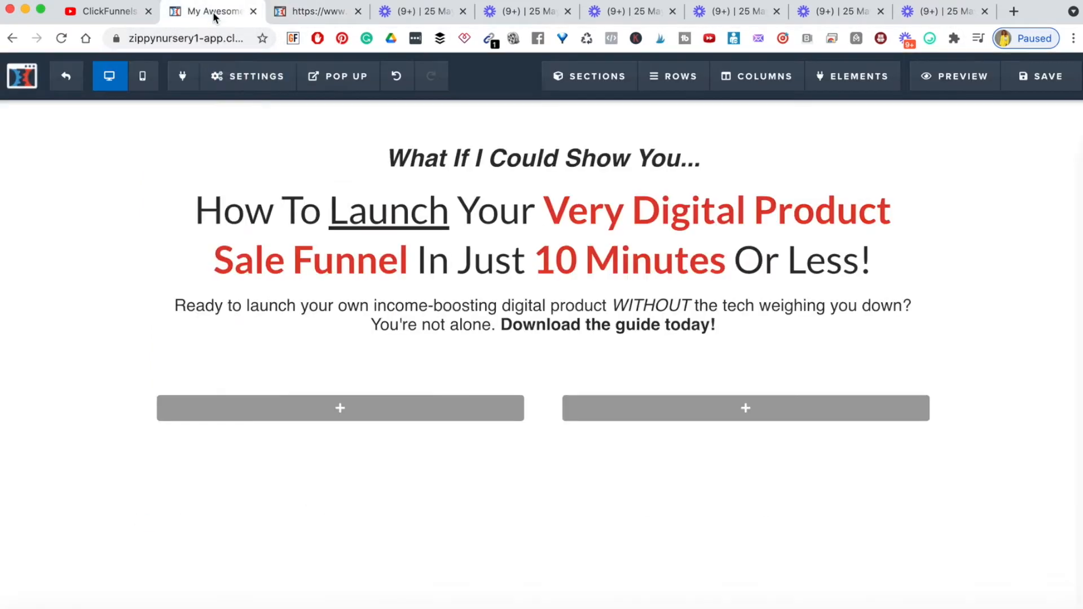
{"action": "mouse_move", "coordinate": [342, 412]}
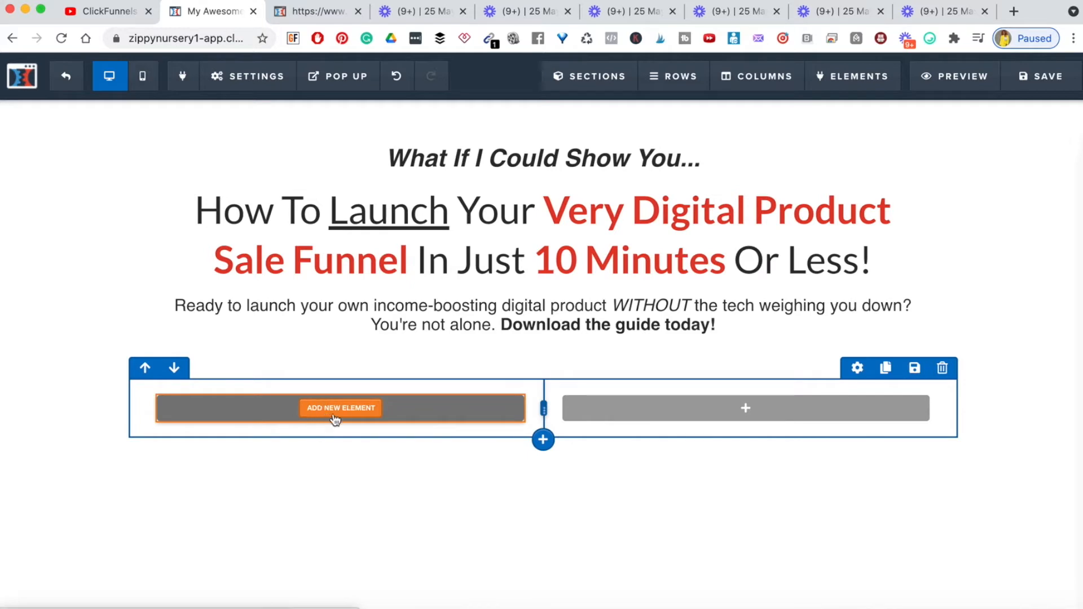
{"action": "left_click", "coordinate": [341, 408]}
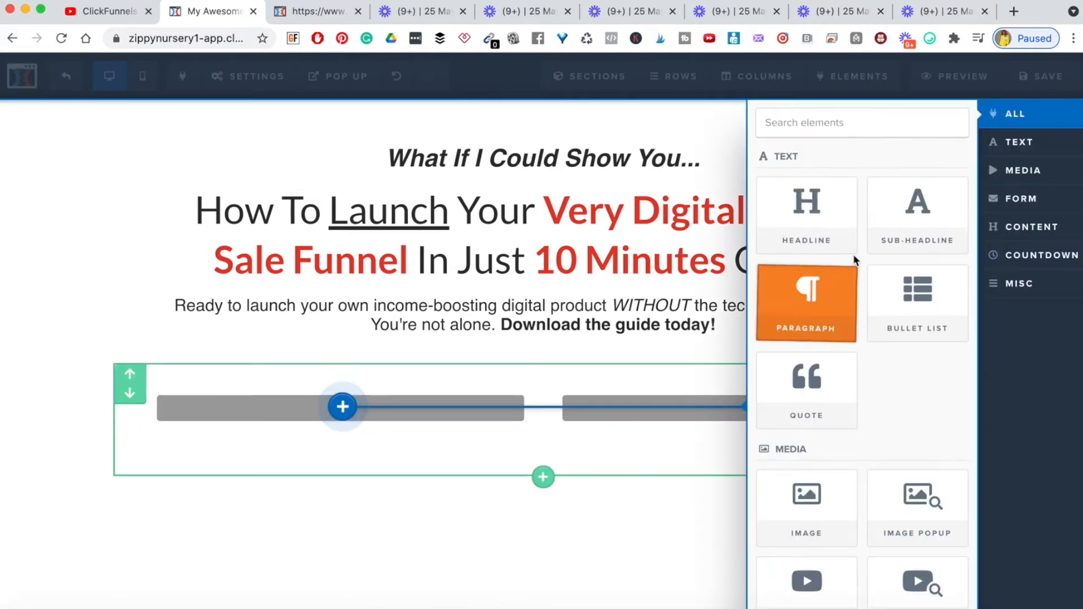
{"action": "scroll", "coordinate": [825, 477], "scroll_direction": "down", "scroll_amount": 1}
{"action": "scroll", "coordinate": [824, 482], "scroll_direction": "down", "scroll_amount": 5}
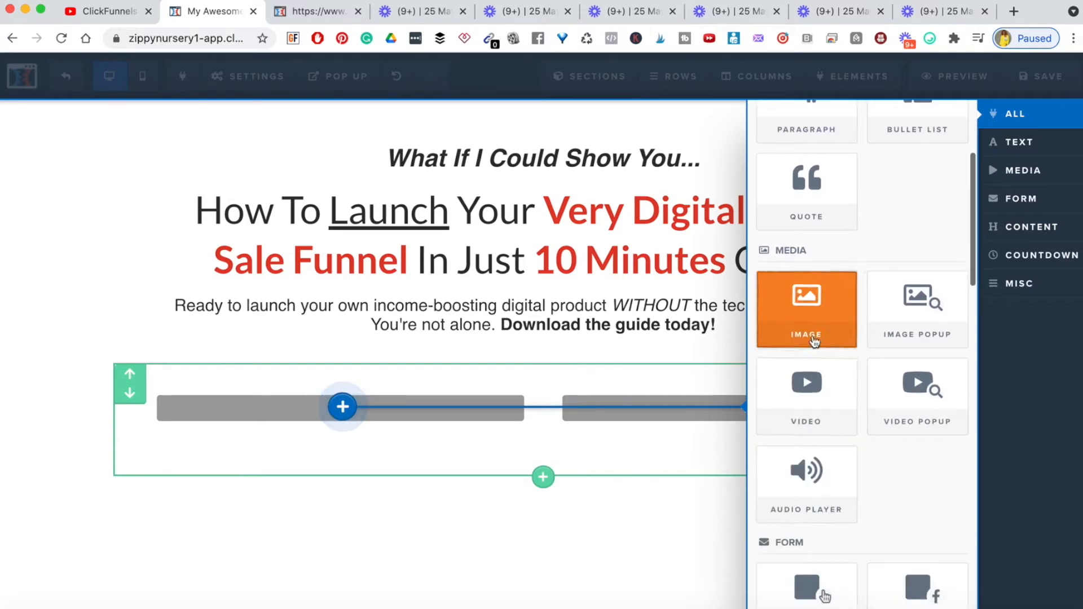
{"action": "left_click", "coordinate": [815, 341]}
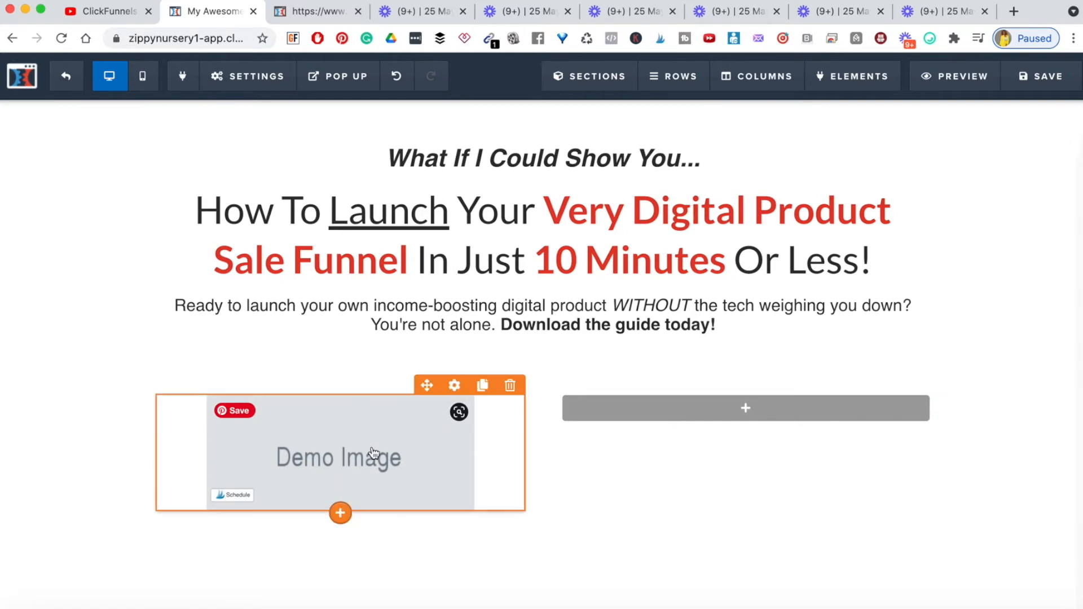
{"action": "left_click", "coordinate": [297, 15]}
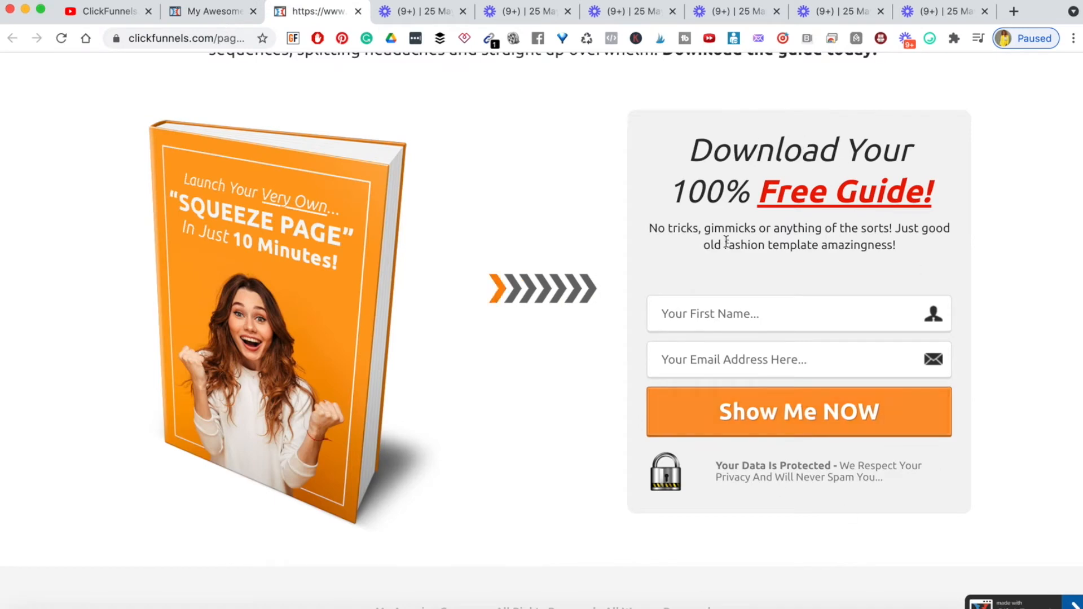
Examine the example opt-in box's headline, supporting text, button and privacy note
{"action": "triple_click", "coordinate": [786, 170]}
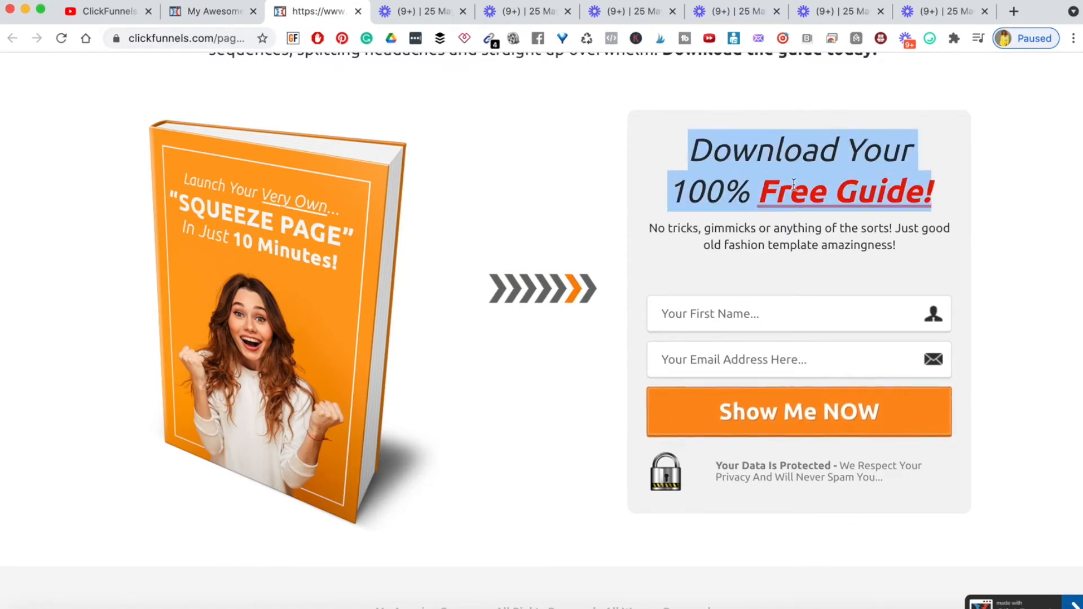
{"action": "triple_click", "coordinate": [790, 235]}
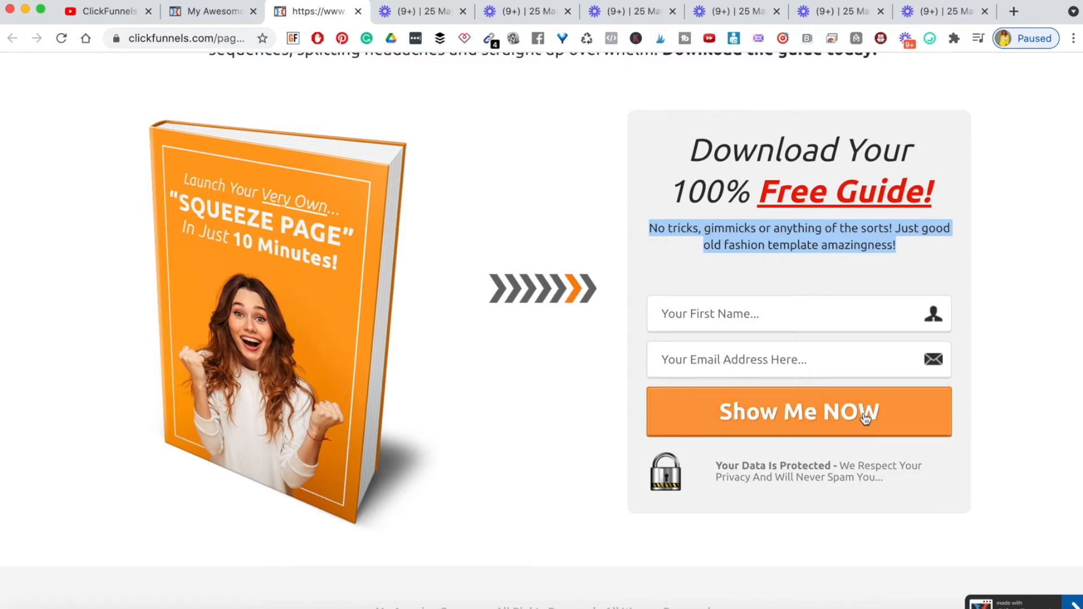
{"action": "triple_click", "coordinate": [710, 480]}
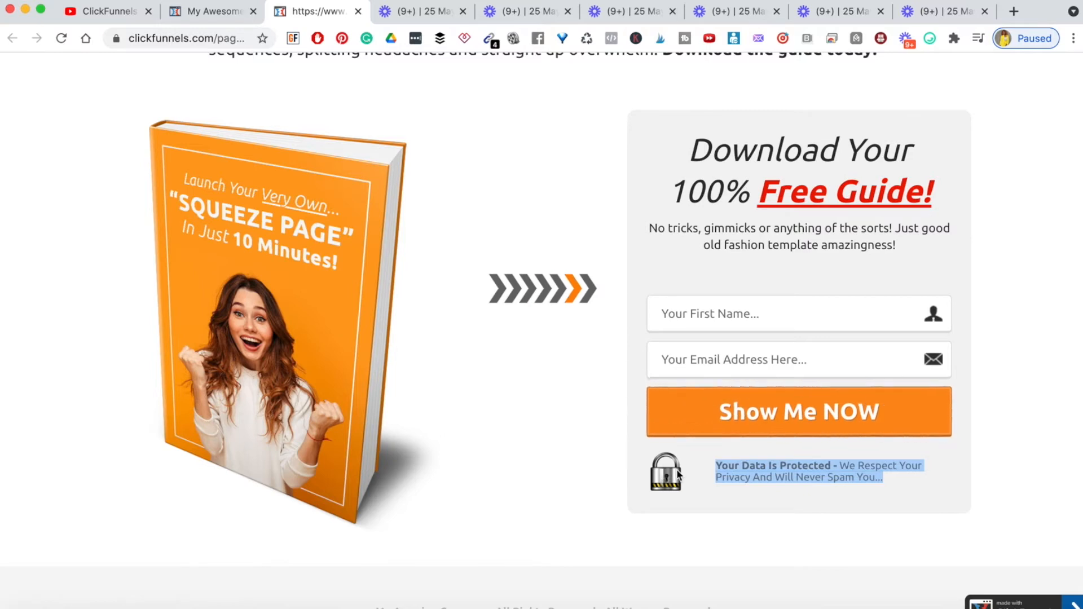
{"action": "left_click", "coordinate": [1034, 441]}
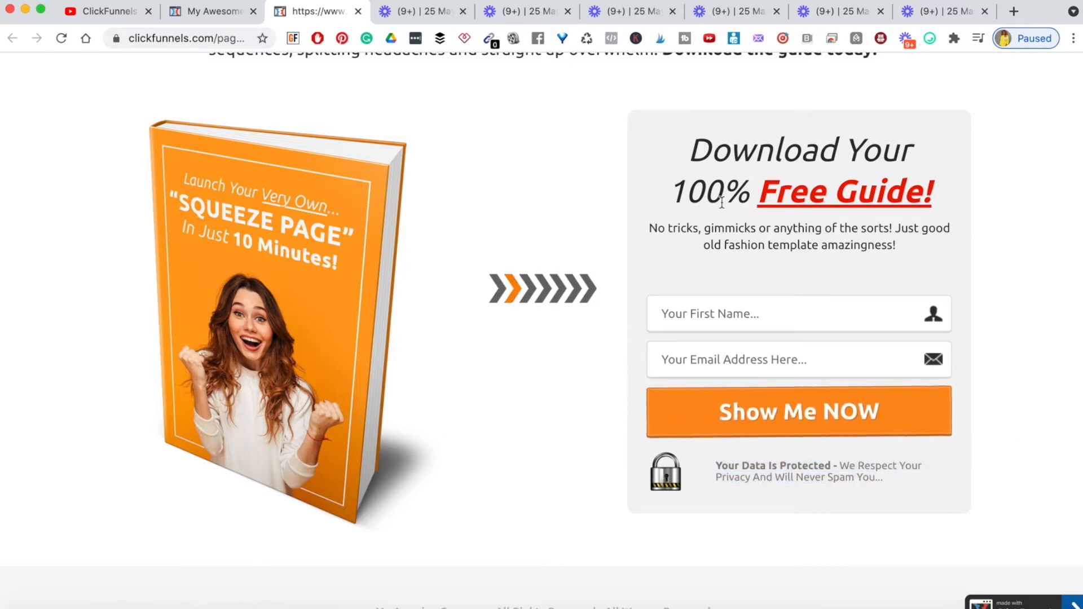
{"action": "triple_click", "coordinate": [708, 173]}
{"action": "left_click", "coordinate": [586, 141]}
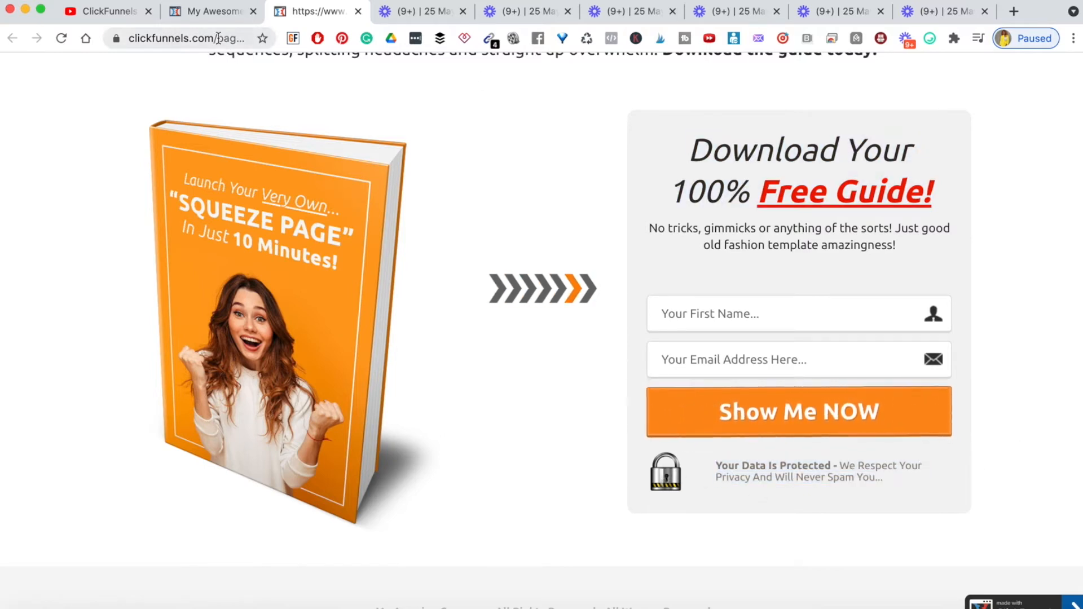
Add a Headline element to the empty right column beside the demo image
{"action": "left_click", "coordinate": [200, 16]}
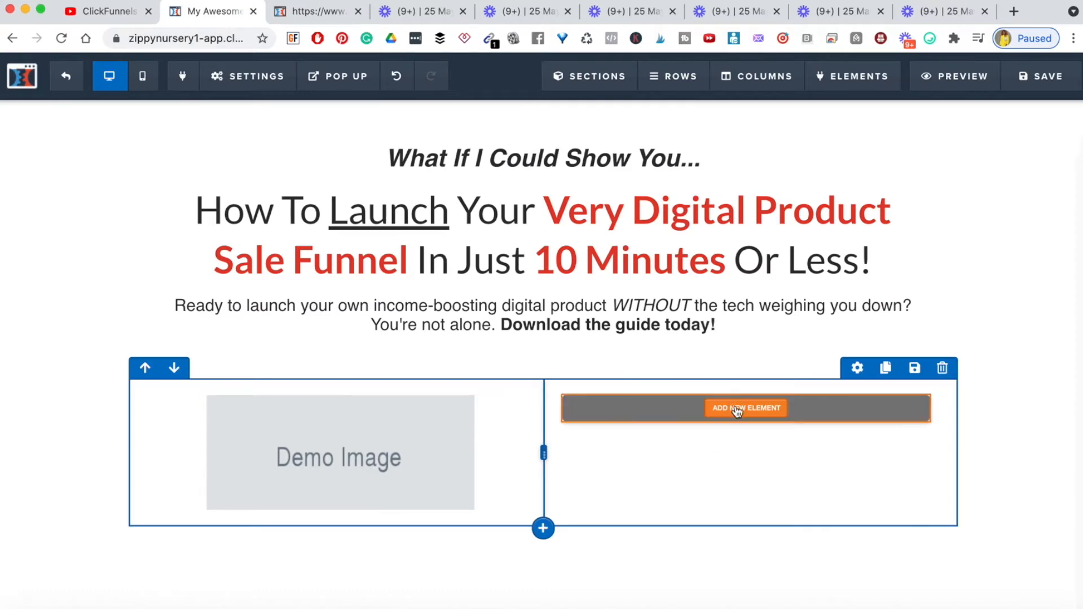
{"action": "left_click", "coordinate": [744, 412]}
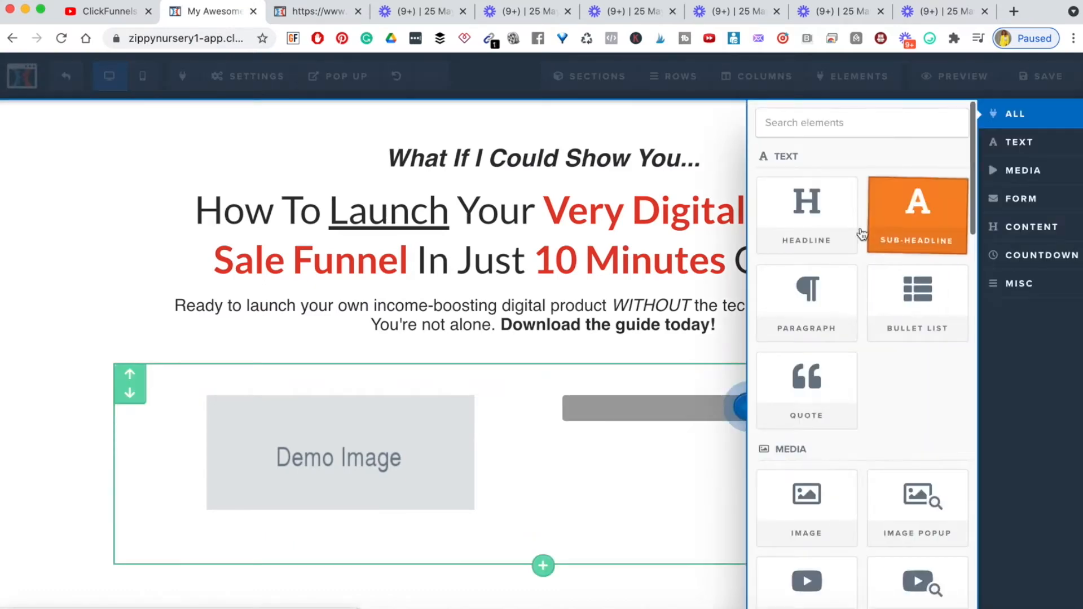
{"action": "left_click", "coordinate": [817, 230]}
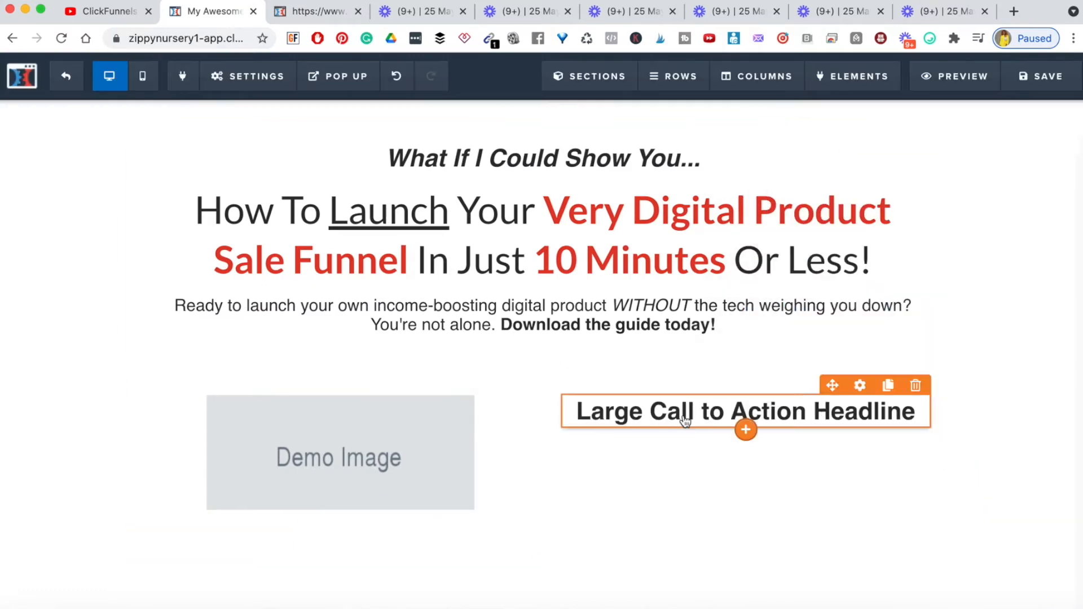
Replace the new headline's text with "Download Your 100% Free Guide!" copied from the example page
{"action": "left_click", "coordinate": [299, 16]}
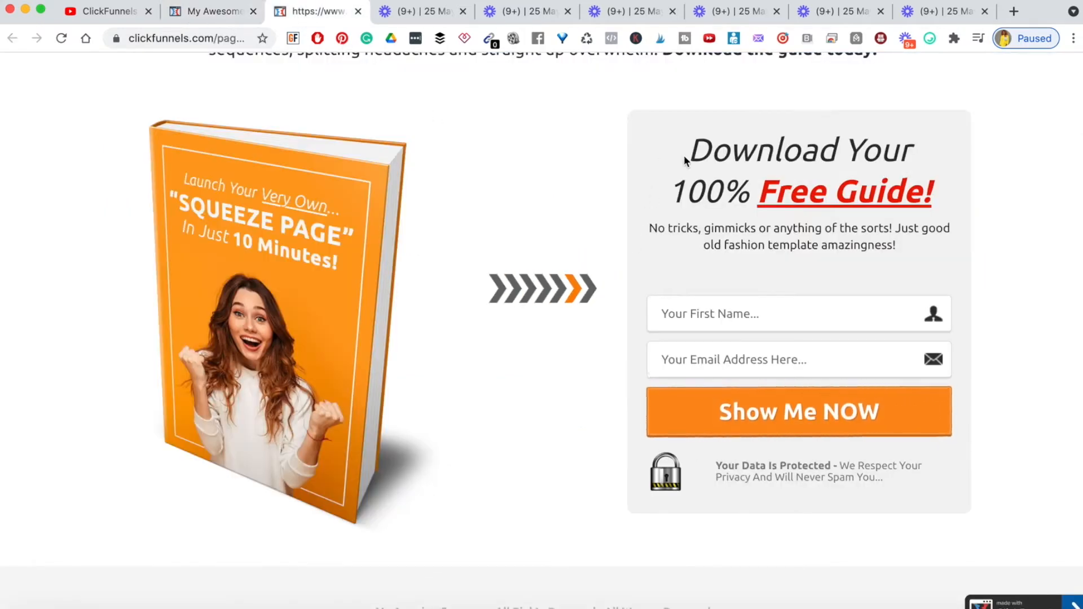
{"action": "left_click_drag", "start_coordinate": [686, 149], "coordinate": [933, 204]}
{"action": "key", "text": "super+c"}
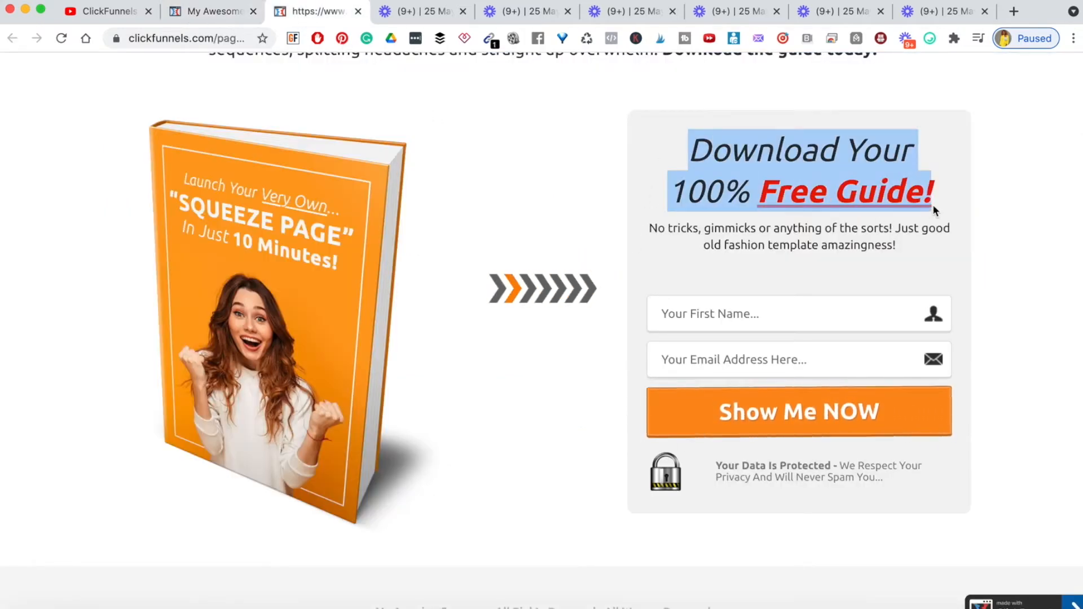
{"action": "left_click", "coordinate": [229, 11]}
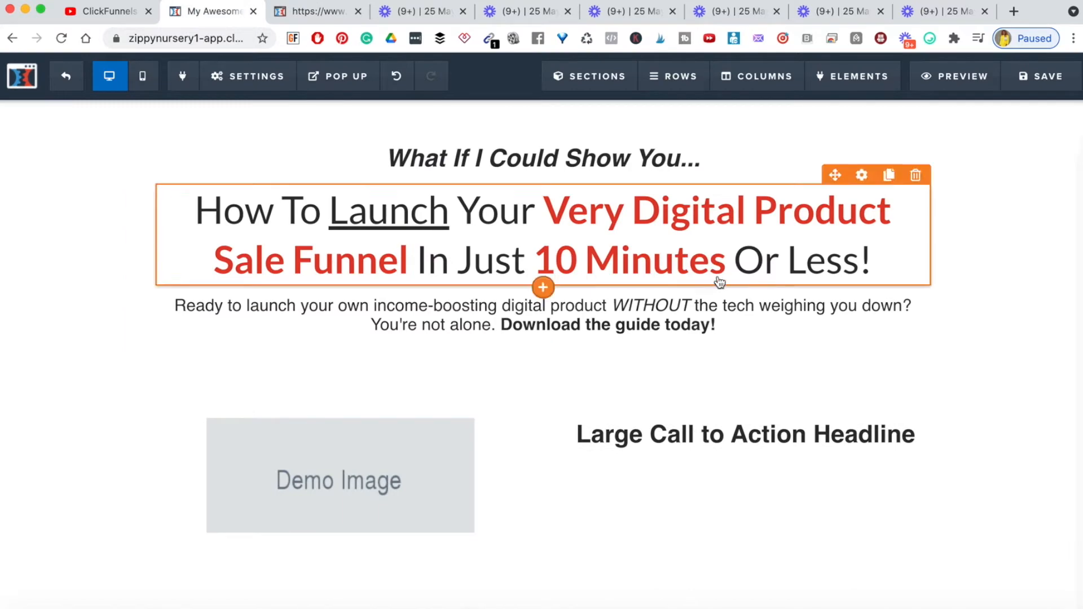
{"action": "triple_click", "coordinate": [747, 410]}
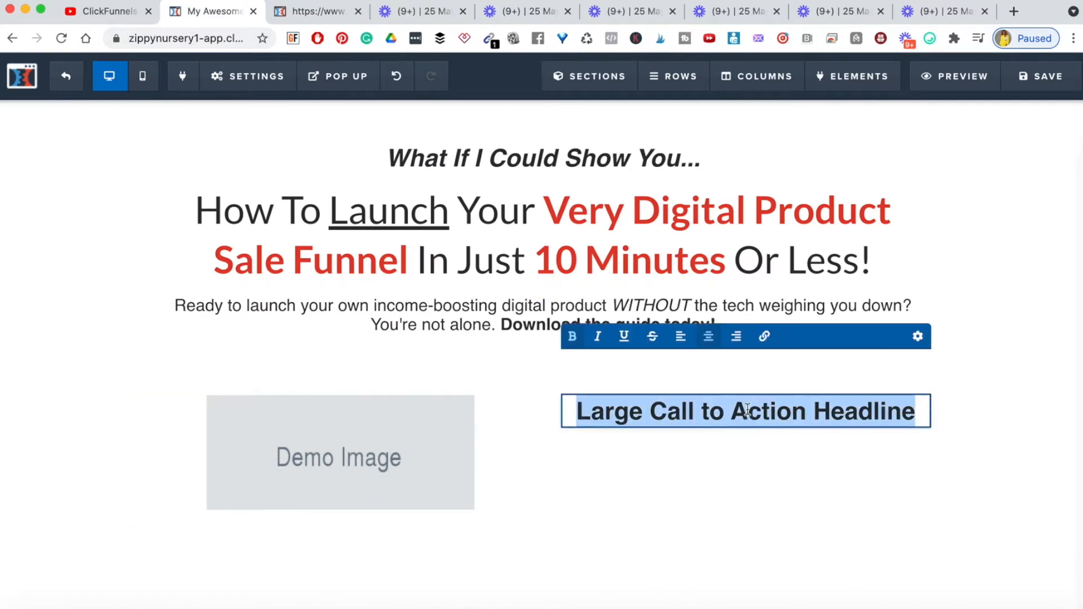
{"action": "key", "text": "super+v"}
{"action": "left_click", "coordinate": [951, 444]}
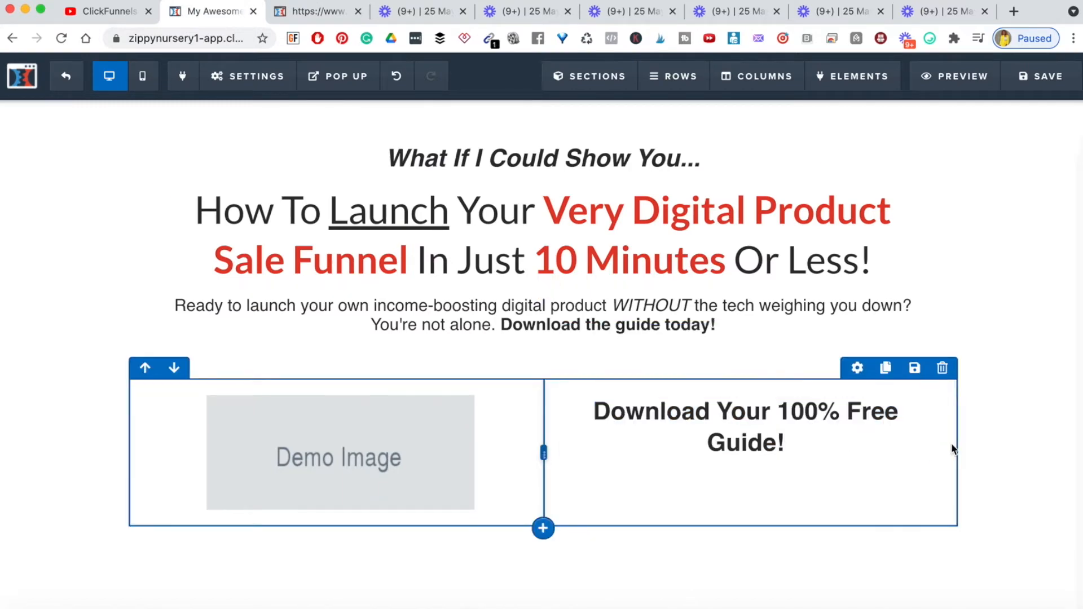
Add a sub-headline below it with the example's text "No tricks, gimmicks or anything of the sorts! Just good old fashion template amazingness!"
{"action": "left_click", "coordinate": [291, 13]}
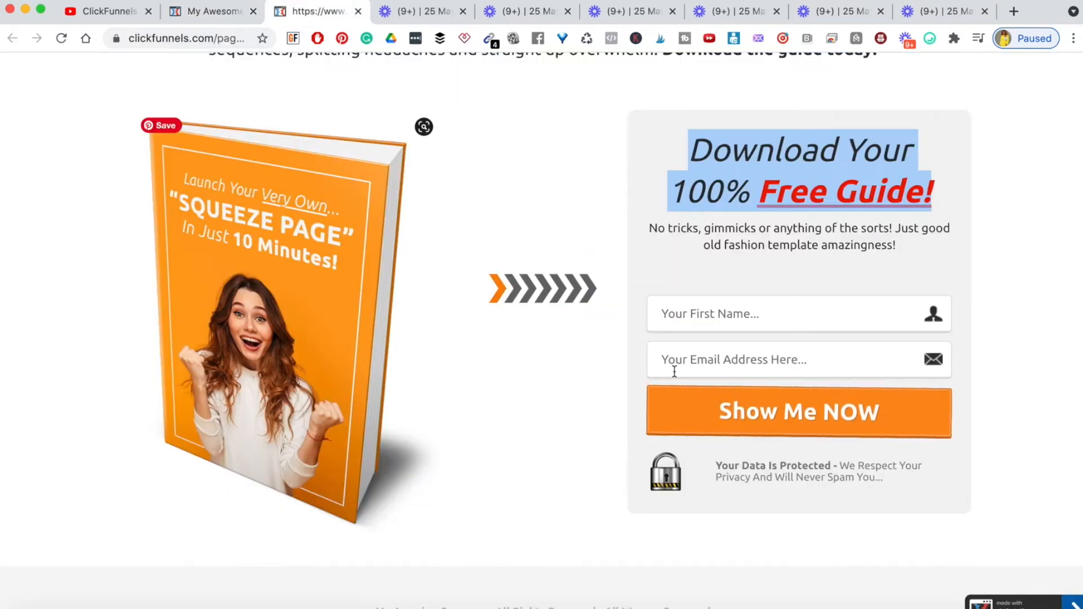
{"action": "left_click", "coordinate": [774, 242]}
{"action": "triple_click", "coordinate": [765, 243]}
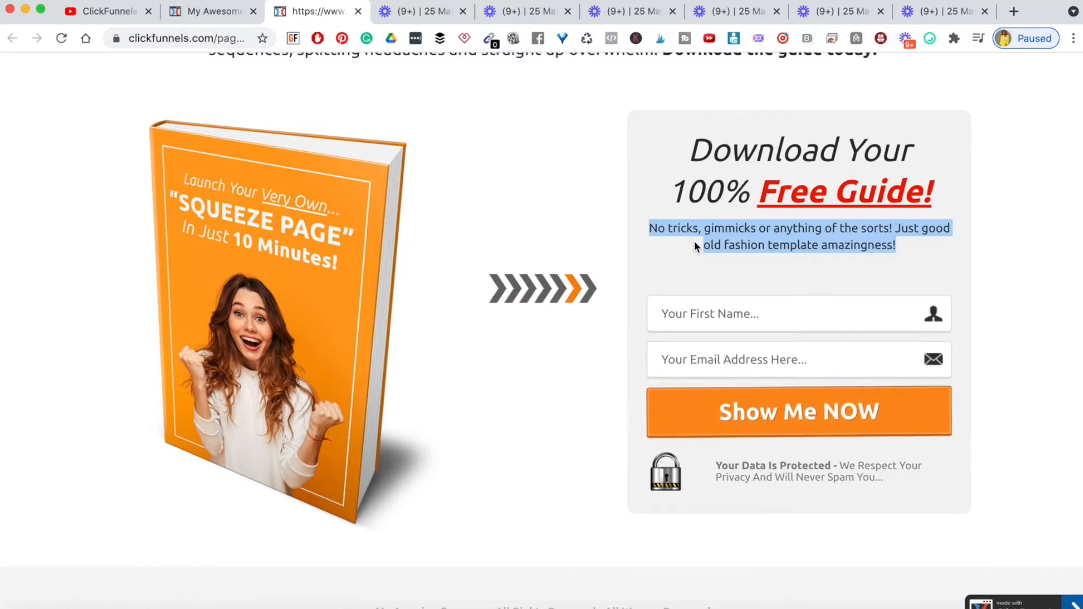
{"action": "left_click", "coordinate": [204, 14]}
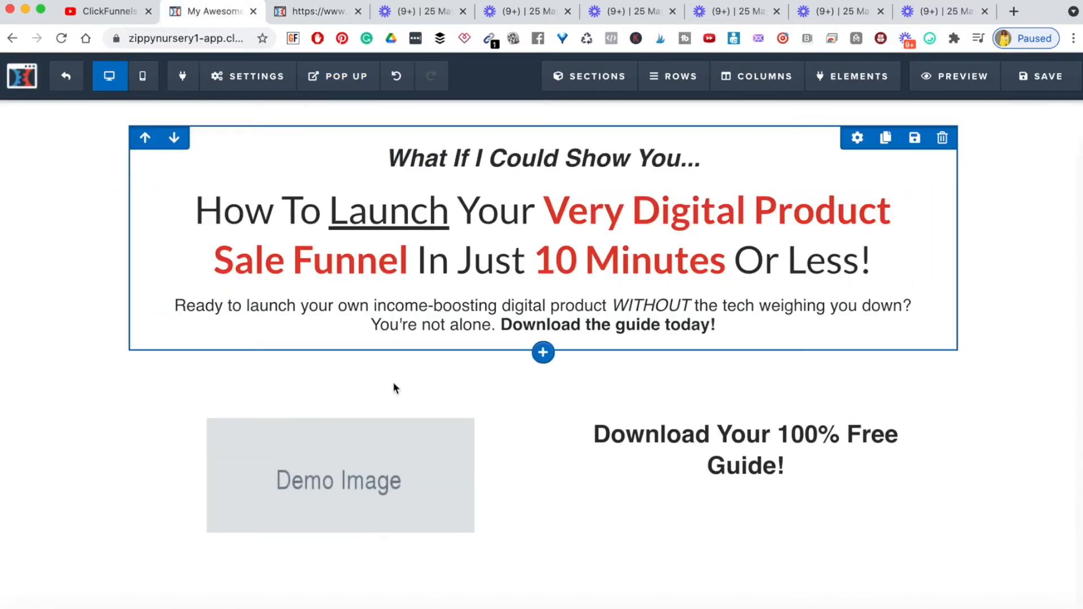
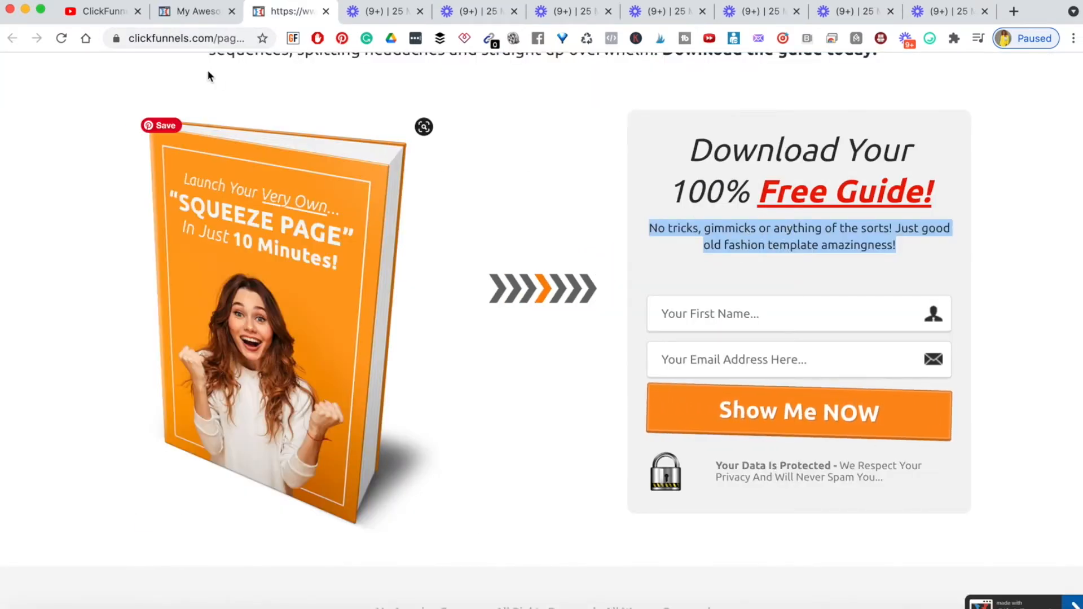
{"action": "left_click", "coordinate": [186, 11]}
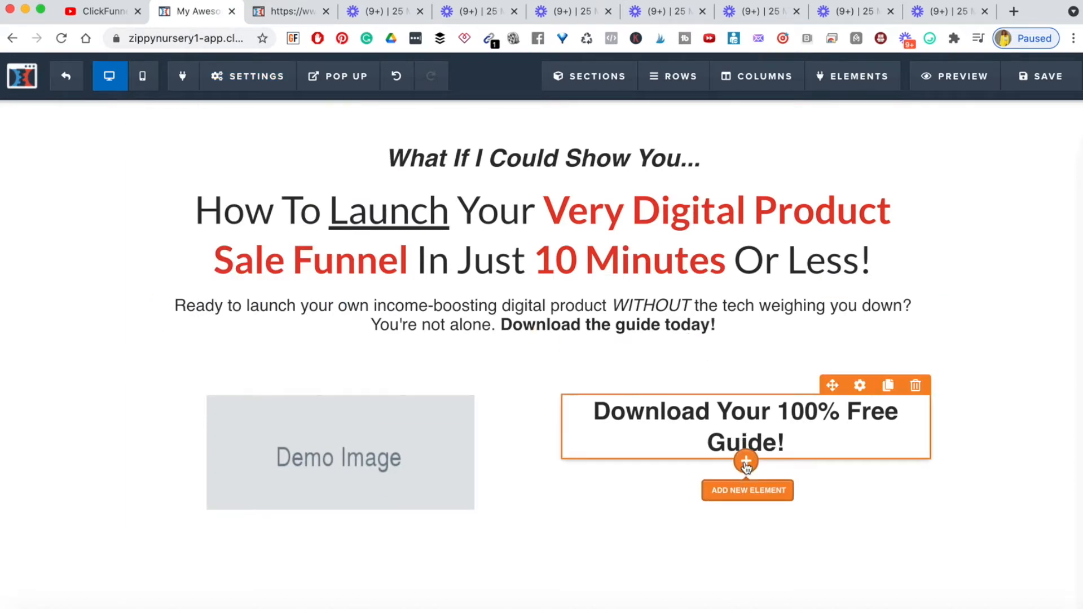
{"action": "left_click", "coordinate": [746, 463]}
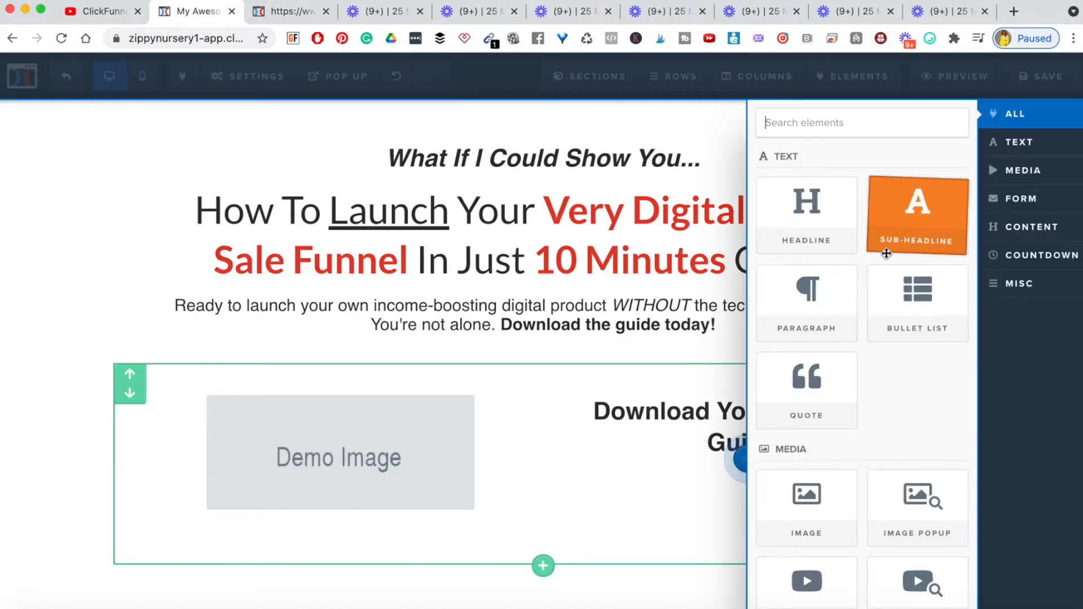
{"action": "left_click", "coordinate": [886, 253]}
{"action": "left_click", "coordinate": [729, 486]}
{"action": "type", "text": "No tricks, gimmicks or anything of the sorts! Just good old fashion template amazingness!"}
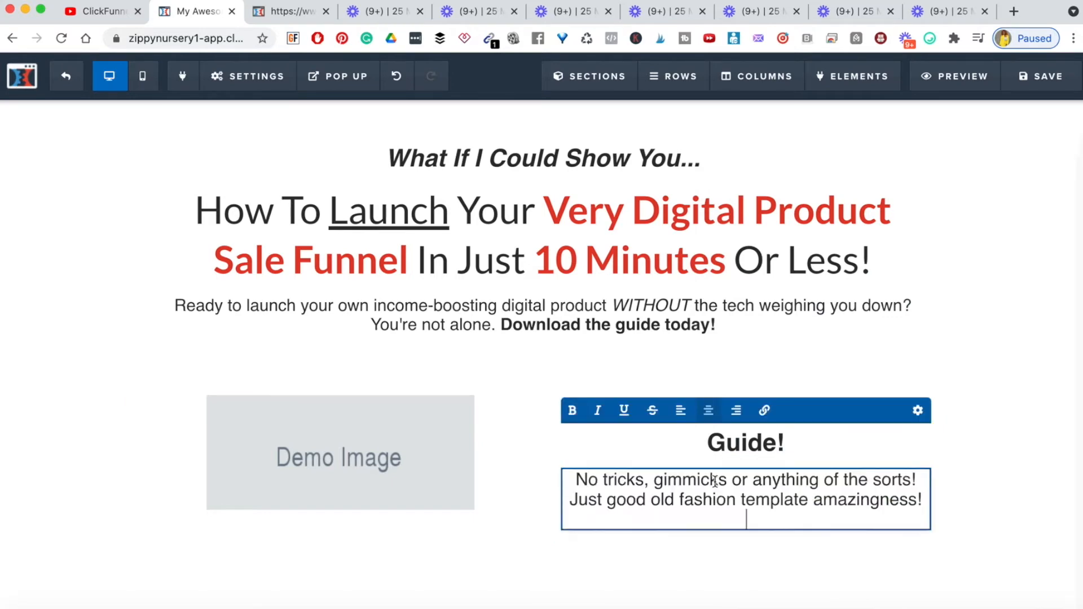
{"action": "left_click", "coordinate": [1021, 502]}
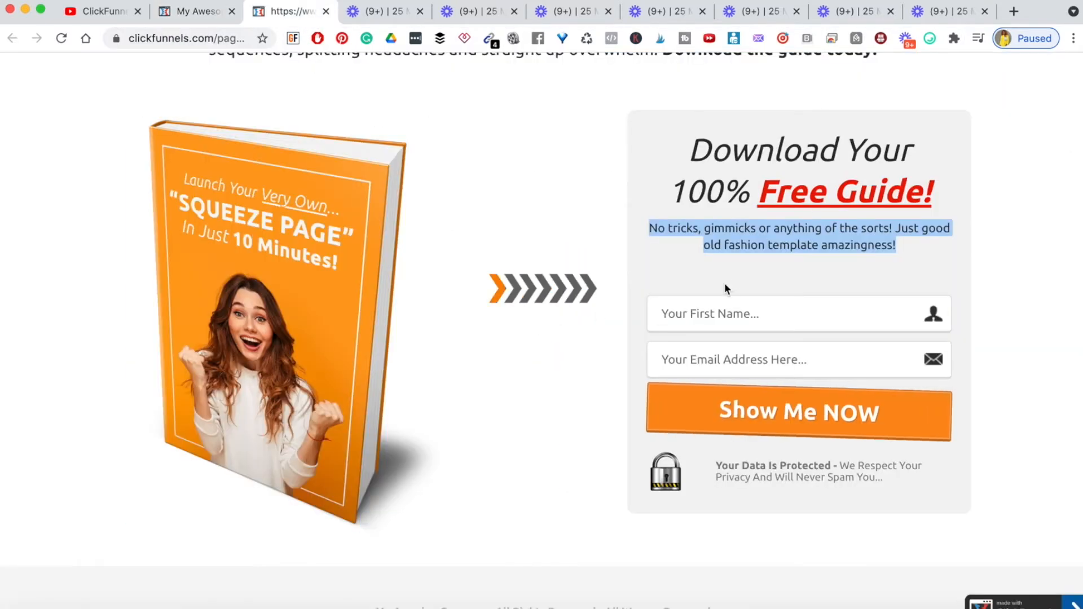
Check the example's form fields and add an Input form element below the "No tricks, gimmicks" sub-headline
{"action": "left_click", "coordinate": [1001, 277]}
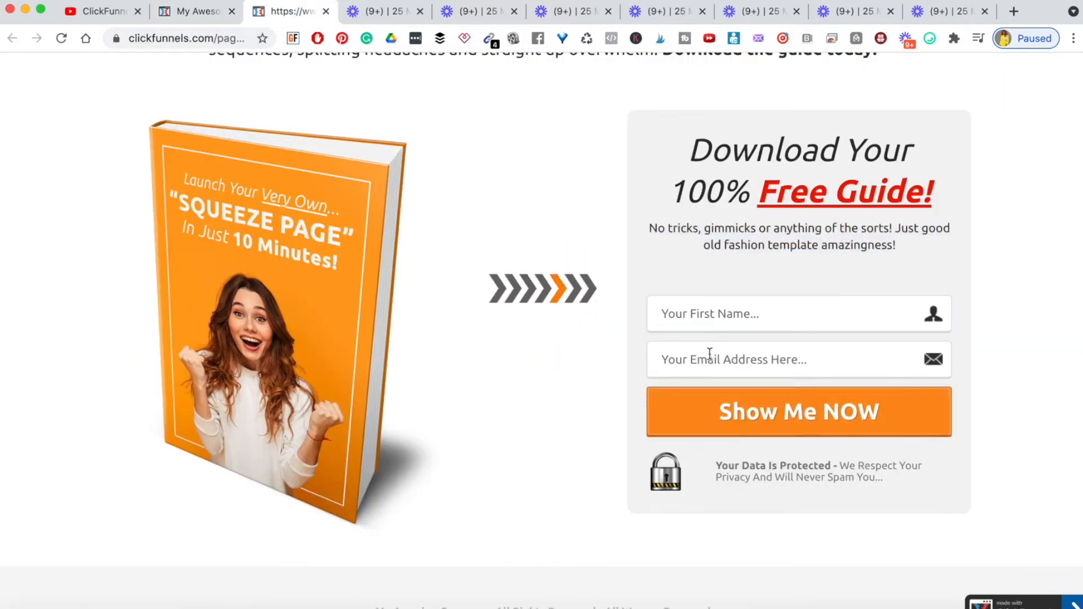
{"action": "left_click", "coordinate": [192, 16]}
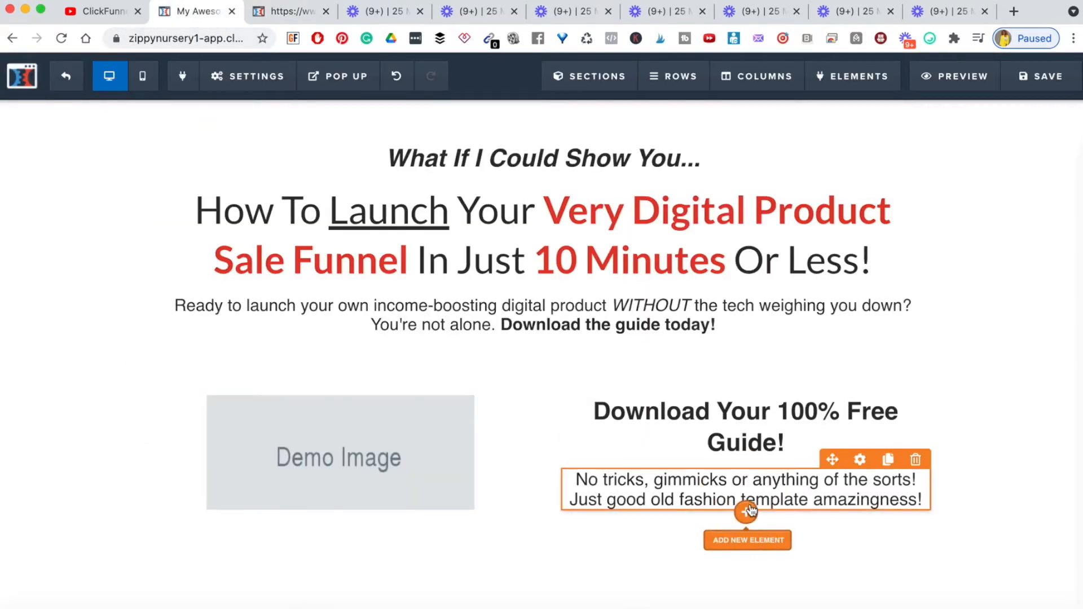
{"action": "left_click", "coordinate": [745, 511]}
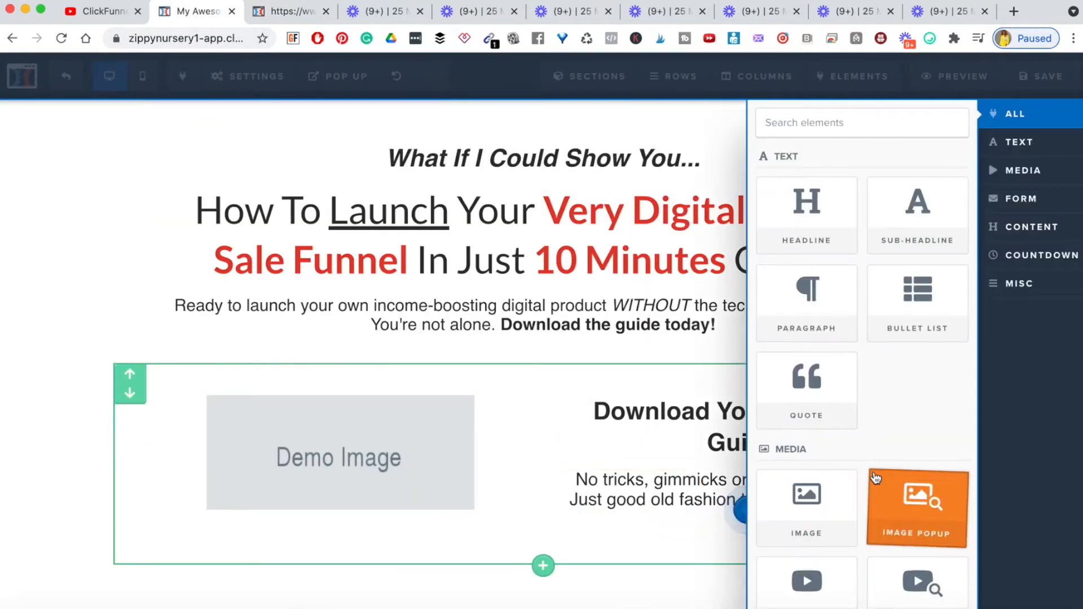
{"action": "left_click", "coordinate": [1019, 198]}
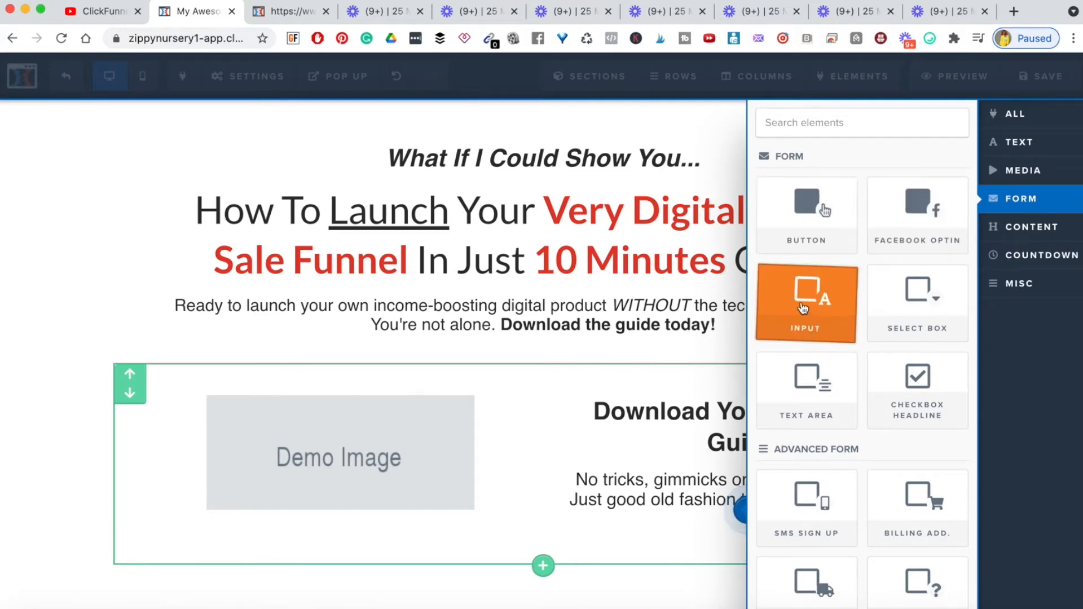
{"action": "left_click", "coordinate": [808, 326]}
{"action": "scroll", "coordinate": [762, 397], "scroll_direction": "down", "scroll_amount": 2}
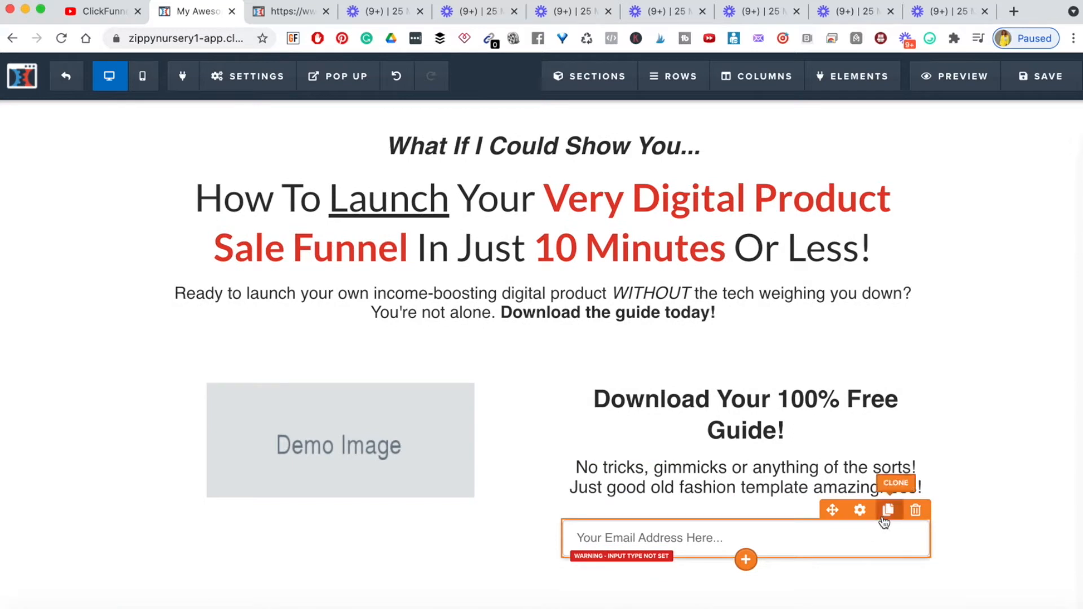
Clone the email input field to get a second field, comparing with the example form
{"action": "left_click", "coordinate": [885, 516]}
{"action": "scroll", "coordinate": [790, 542], "scroll_direction": "down", "scroll_amount": 3}
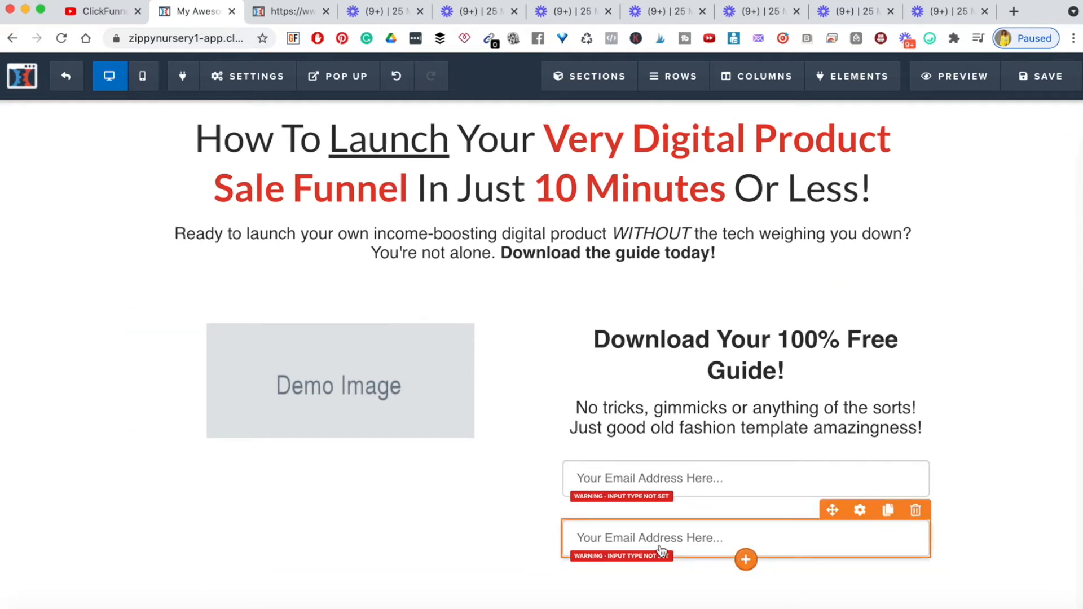
{"action": "scroll", "coordinate": [358, 167], "scroll_direction": "up", "scroll_amount": 1}
{"action": "left_click", "coordinate": [279, 15]}
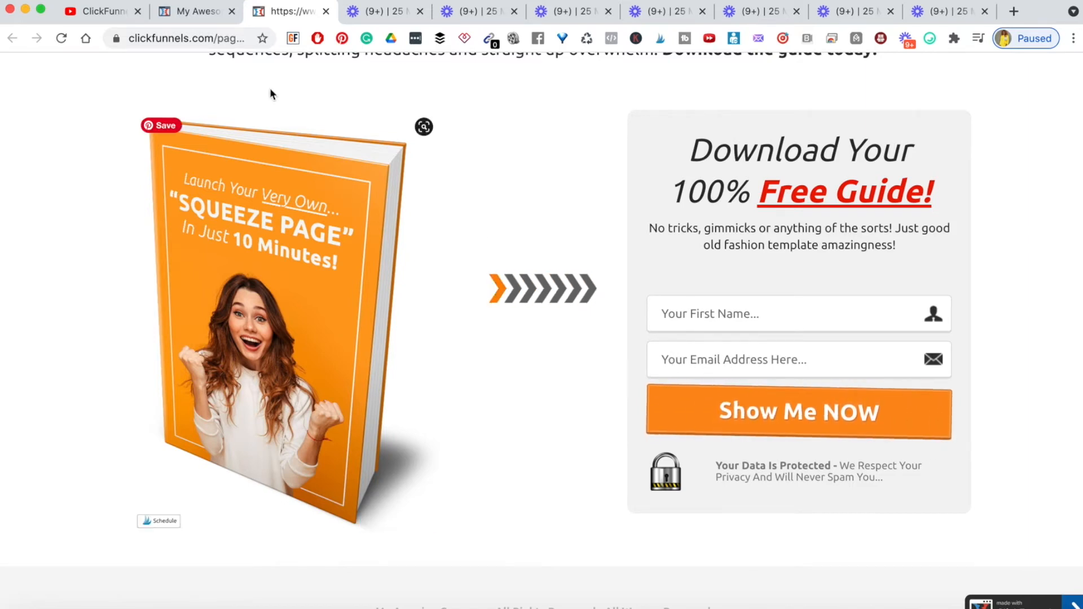
{"action": "left_click", "coordinate": [191, 13]}
{"action": "scroll", "coordinate": [649, 491], "scroll_direction": "down", "scroll_amount": 1}
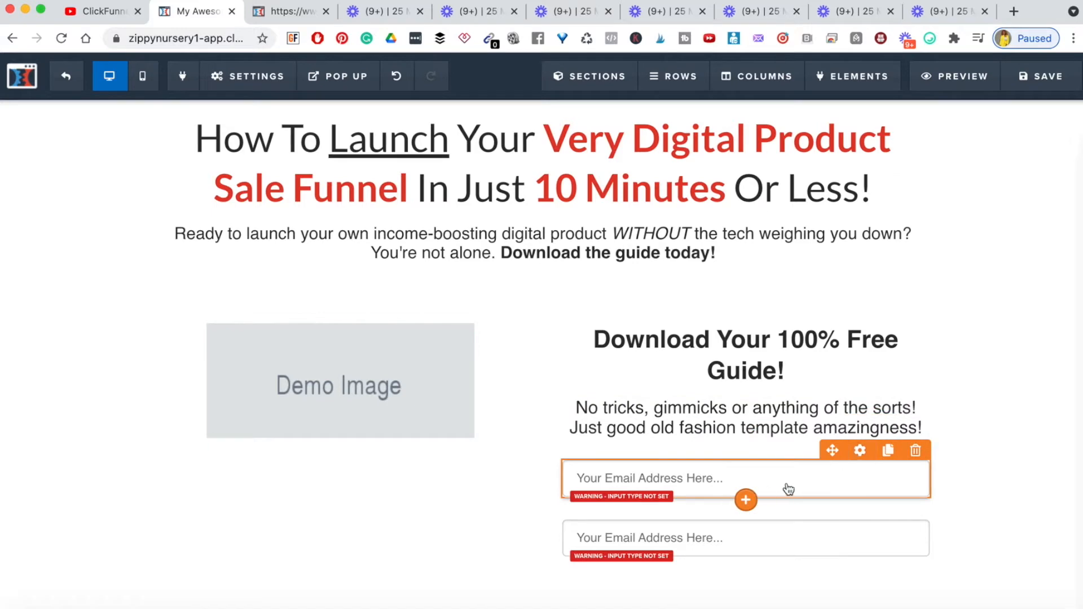
Set the upper input field's placeholder text to "Your First Name Here..." and make the field Required
{"action": "left_click", "coordinate": [859, 454]}
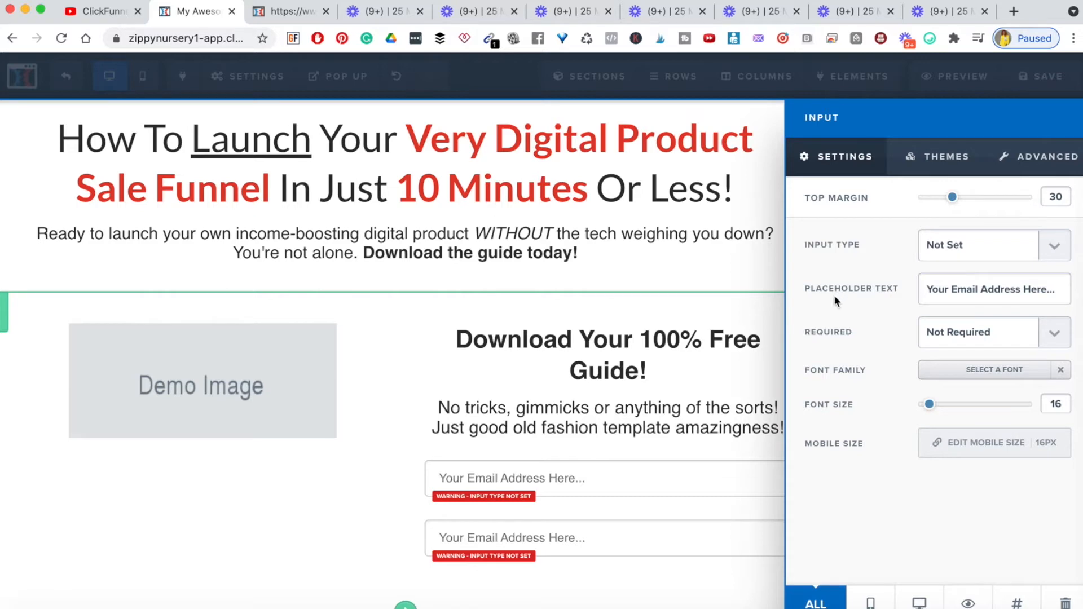
{"action": "triple_click", "coordinate": [953, 290]}
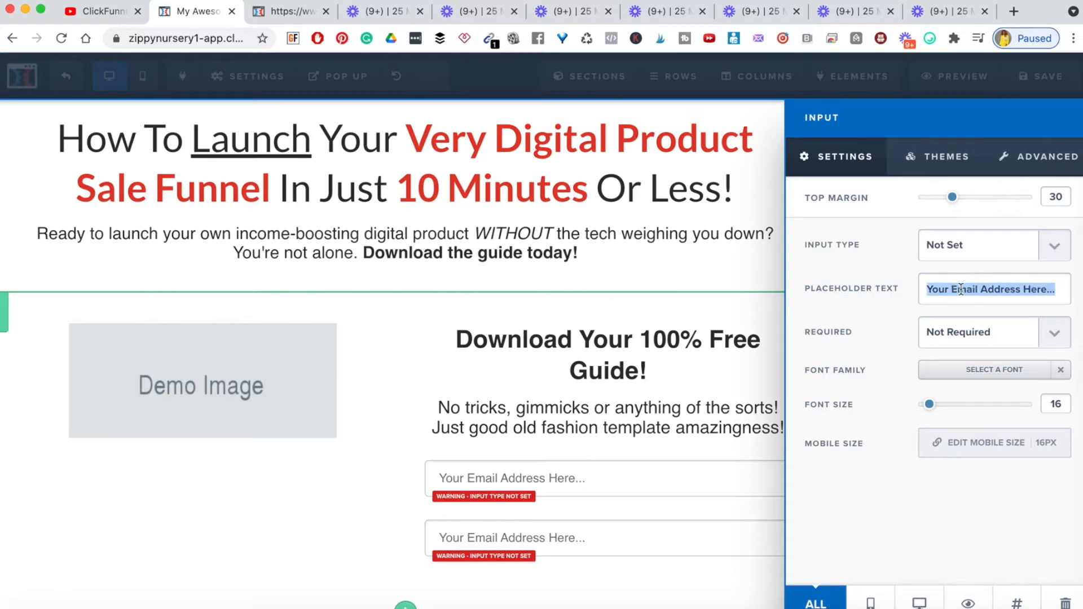
{"action": "left_click", "coordinate": [969, 289]}
{"action": "double_click", "coordinate": [970, 288]}
{"action": "type", "text": "First"}
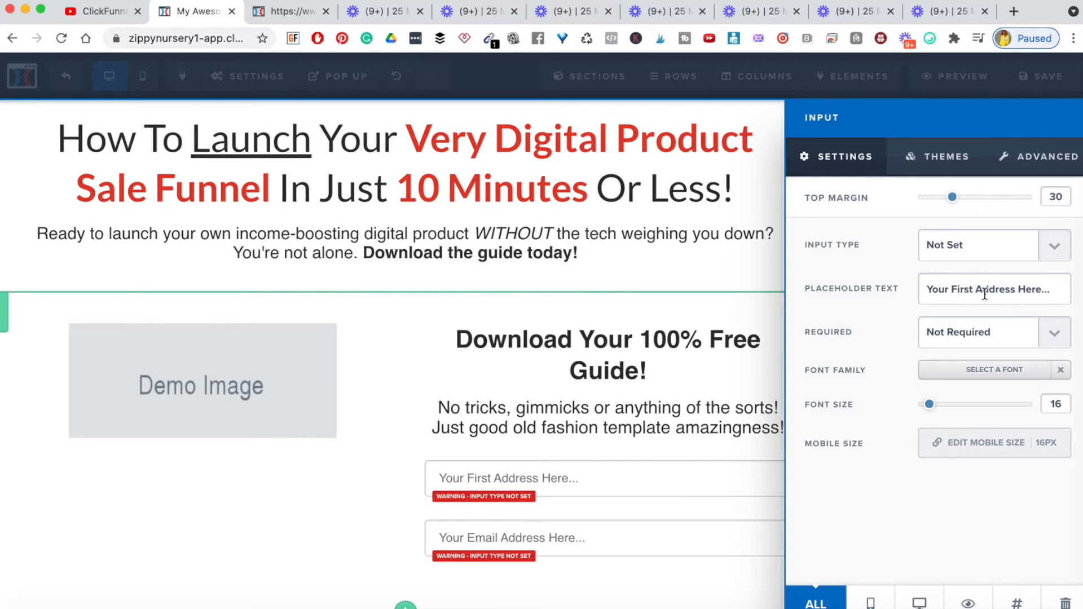
{"action": "double_click", "coordinate": [986, 294]}
{"action": "type", "text": "Name"}
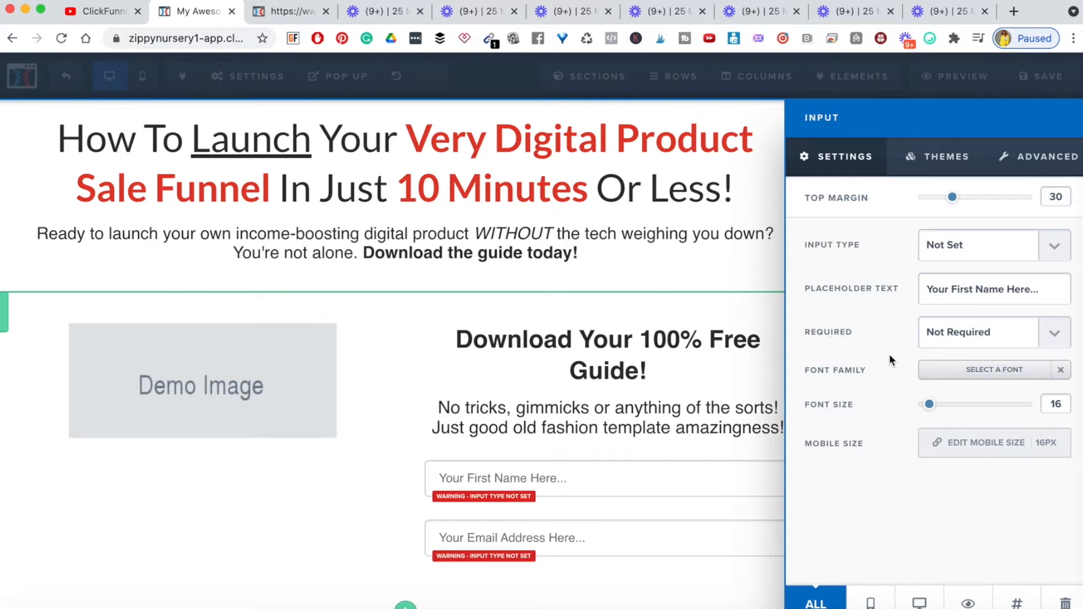
{"action": "left_click", "coordinate": [1056, 338]}
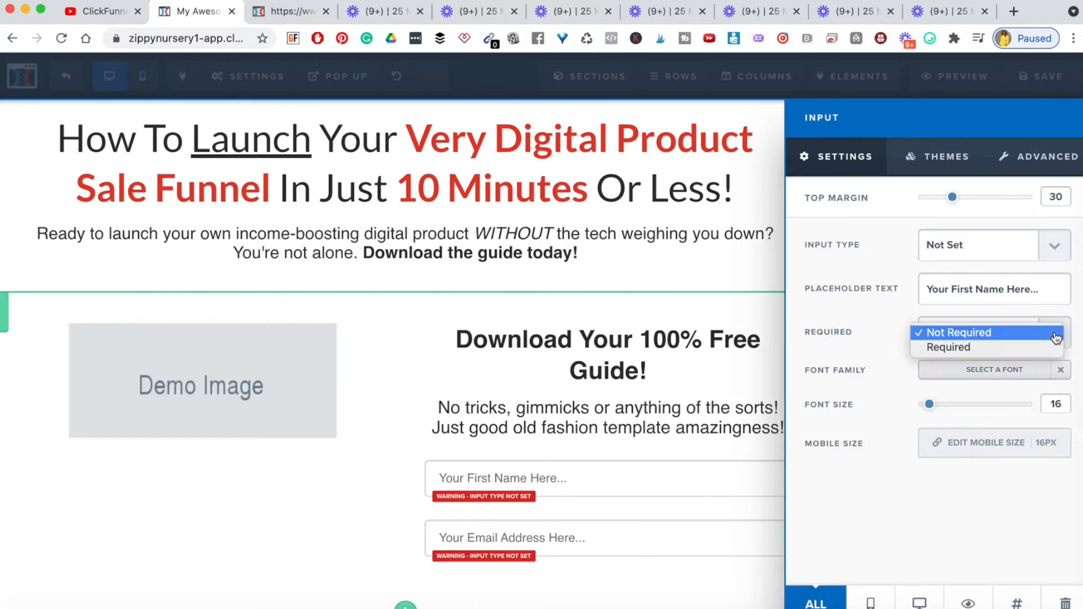
{"action": "left_click", "coordinate": [990, 349]}
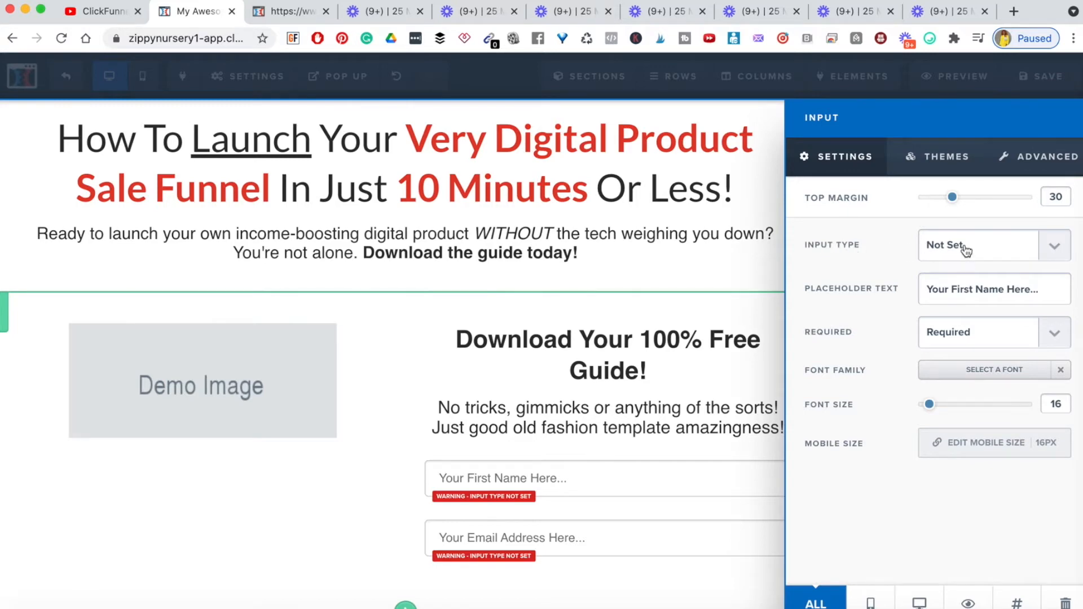
Set the input type of the "Your First Name Here..." field to First Name
{"action": "left_click", "coordinate": [1060, 248]}
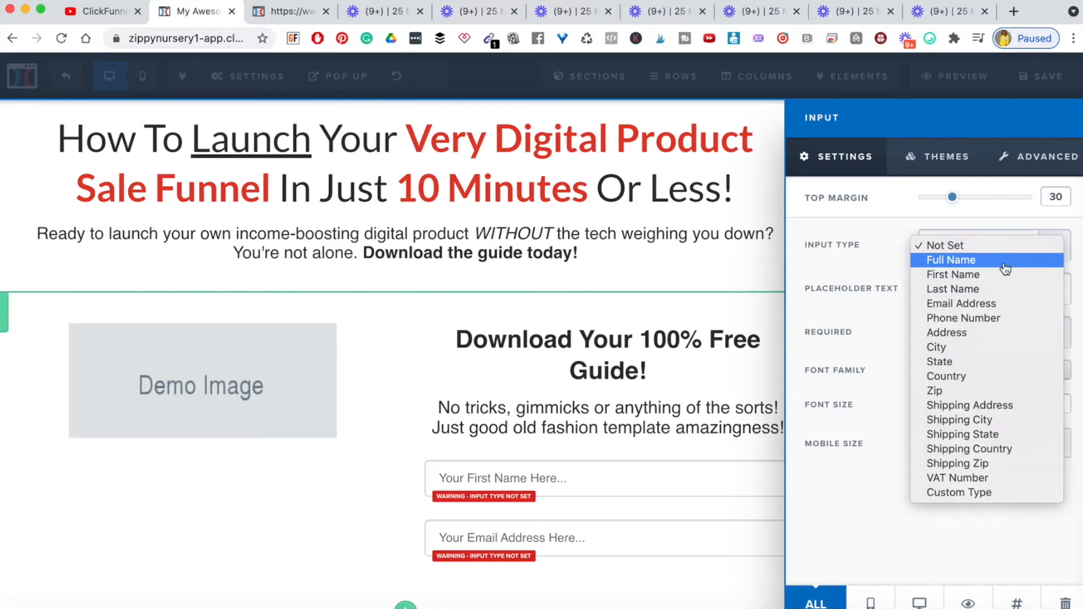
{"action": "left_click", "coordinate": [996, 277]}
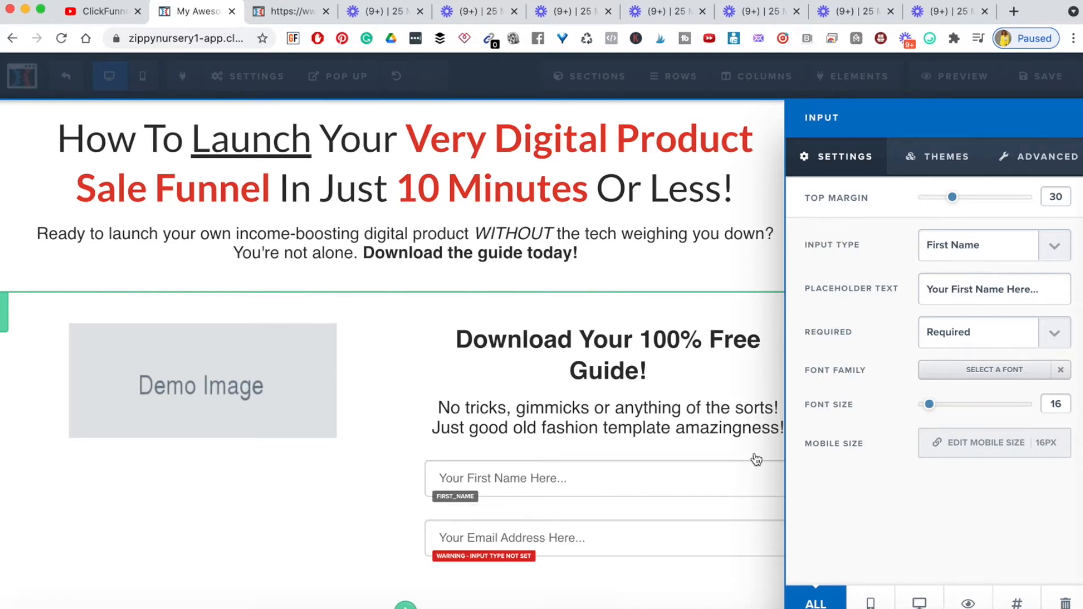
{"action": "left_click", "coordinate": [726, 512]}
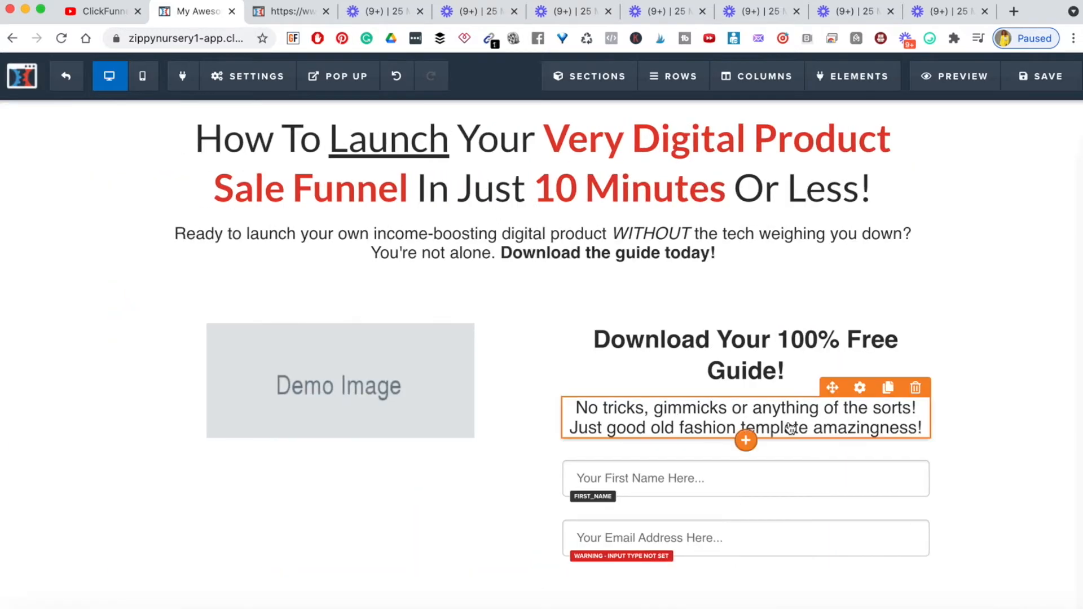
Set the input type of the "Your Email Address Here..." field to Email Address
{"action": "mouse_move", "coordinate": [624, 557]}
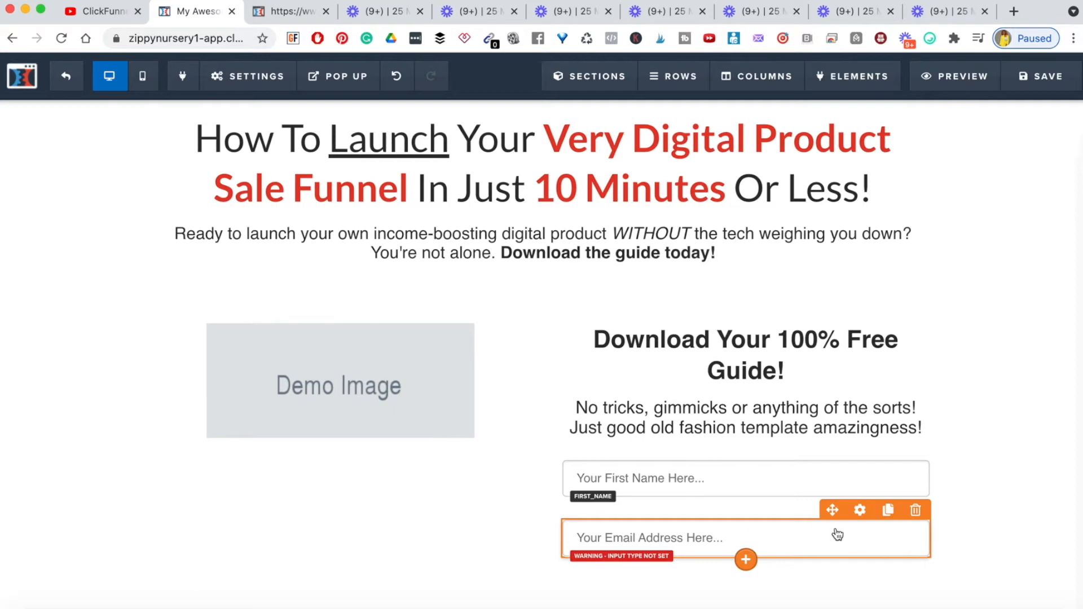
{"action": "left_click", "coordinate": [860, 510]}
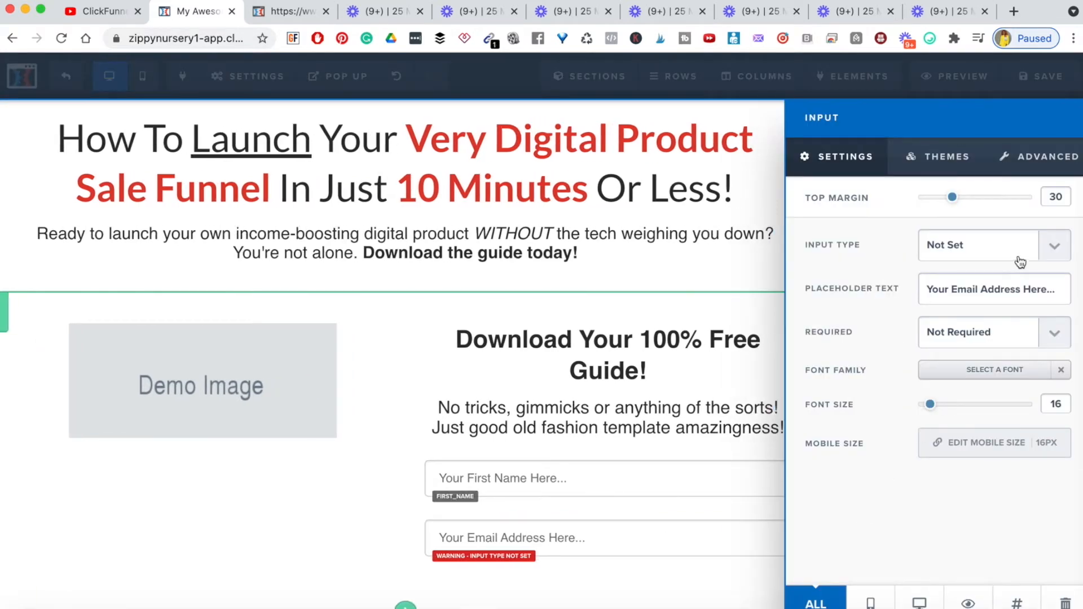
{"action": "left_click", "coordinate": [1052, 246]}
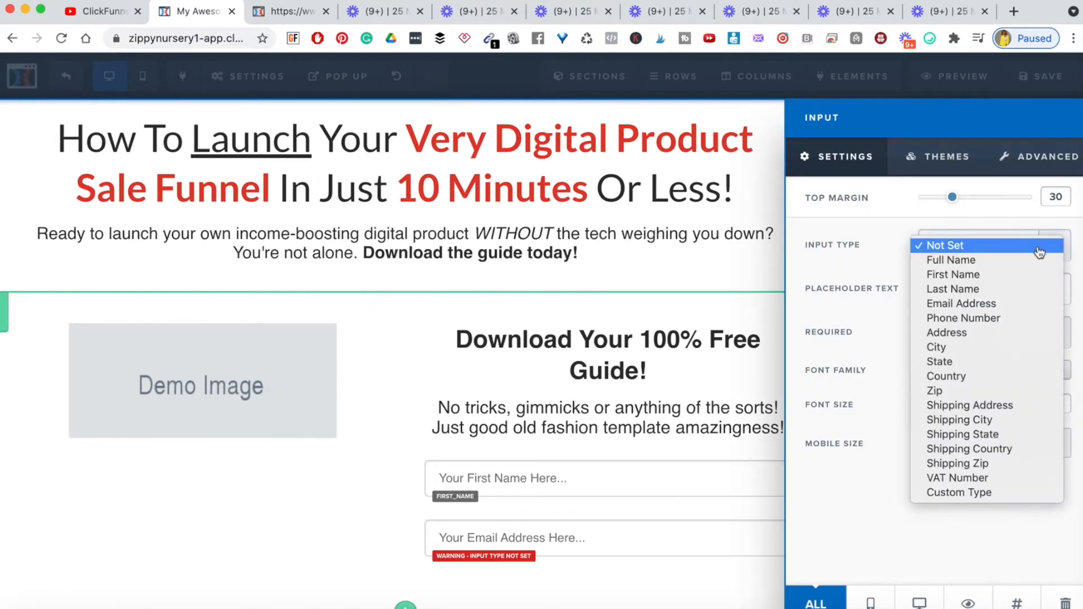
{"action": "left_click", "coordinate": [987, 305]}
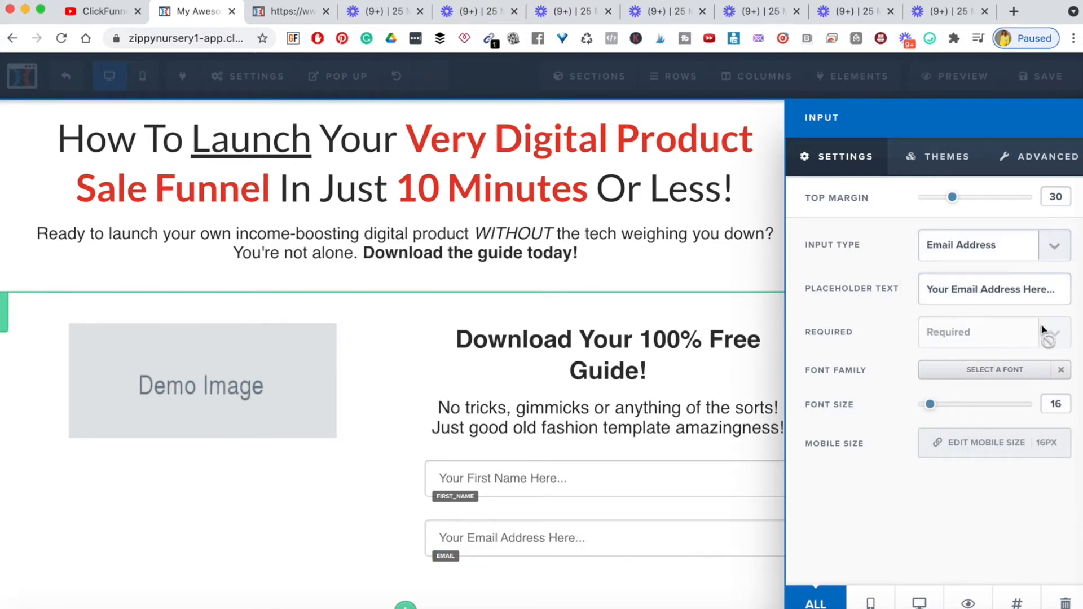
{"action": "left_click", "coordinate": [709, 565]}
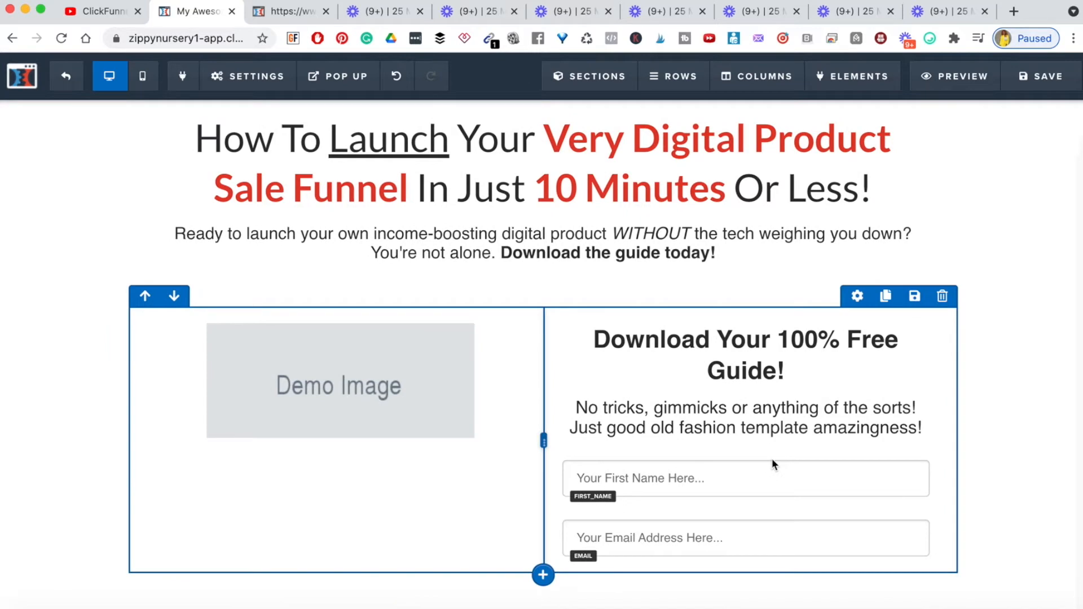
Check the button below the example page's form fields and start adding a new element below the email address field
{"action": "scroll", "coordinate": [647, 475], "scroll_direction": "up", "scroll_amount": 1}
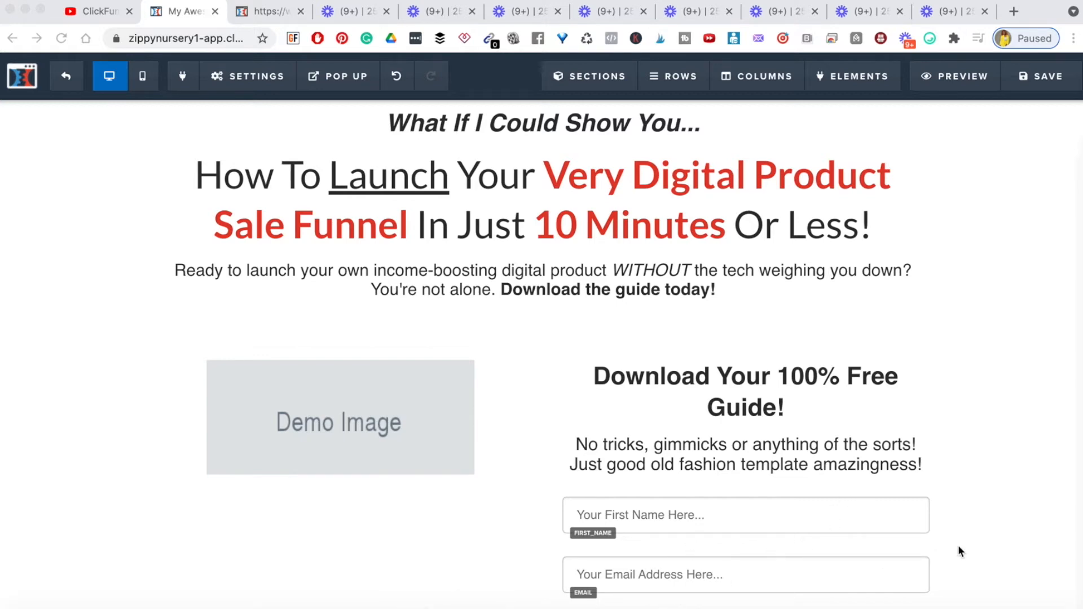
{"action": "scroll", "coordinate": [847, 537], "scroll_direction": "down", "scroll_amount": 1}
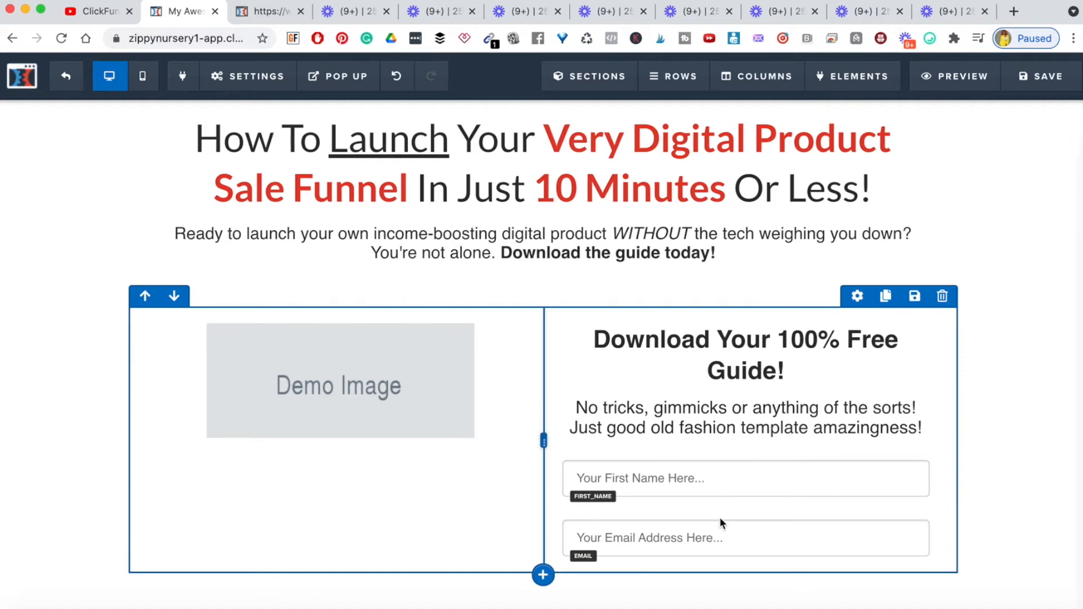
{"action": "scroll", "coordinate": [612, 356], "scroll_direction": "up", "scroll_amount": 1}
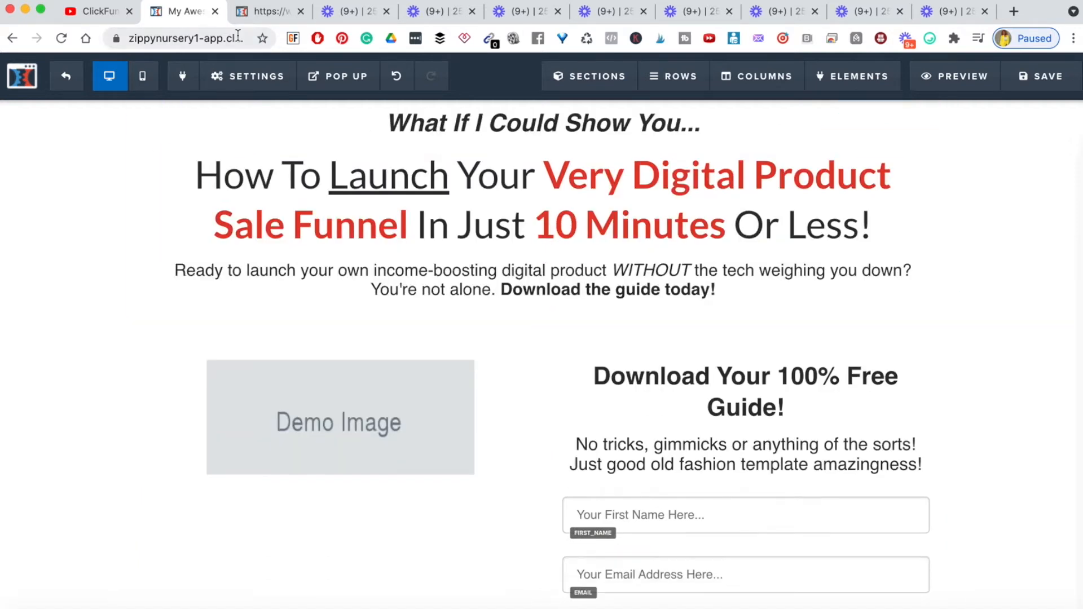
{"action": "left_click", "coordinate": [265, 12]}
{"action": "scroll", "coordinate": [653, 367], "scroll_direction": "down", "scroll_amount": 3}
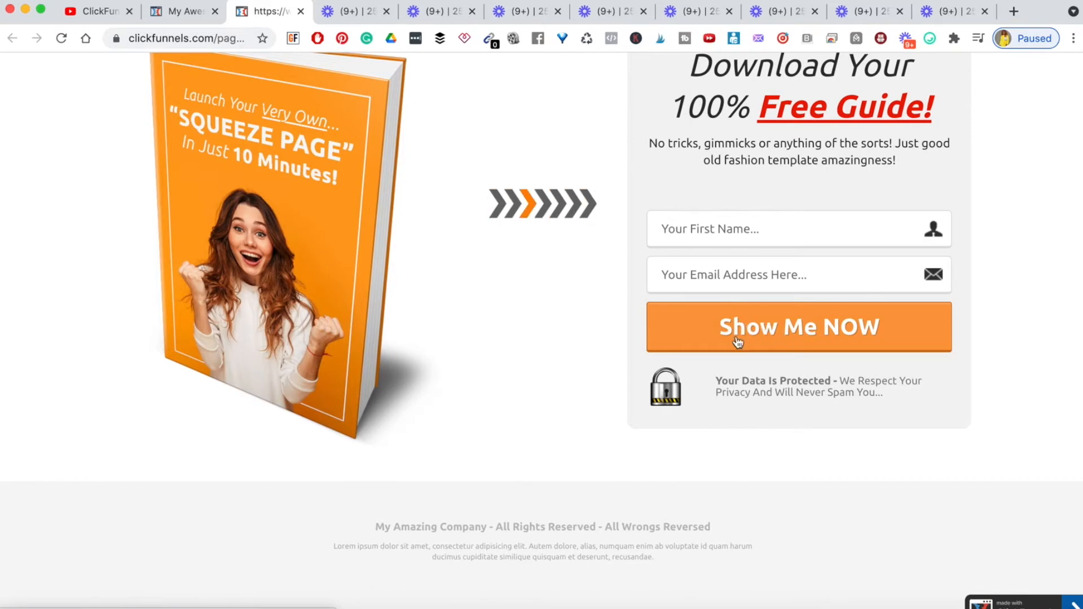
{"action": "left_click", "coordinate": [193, 14]}
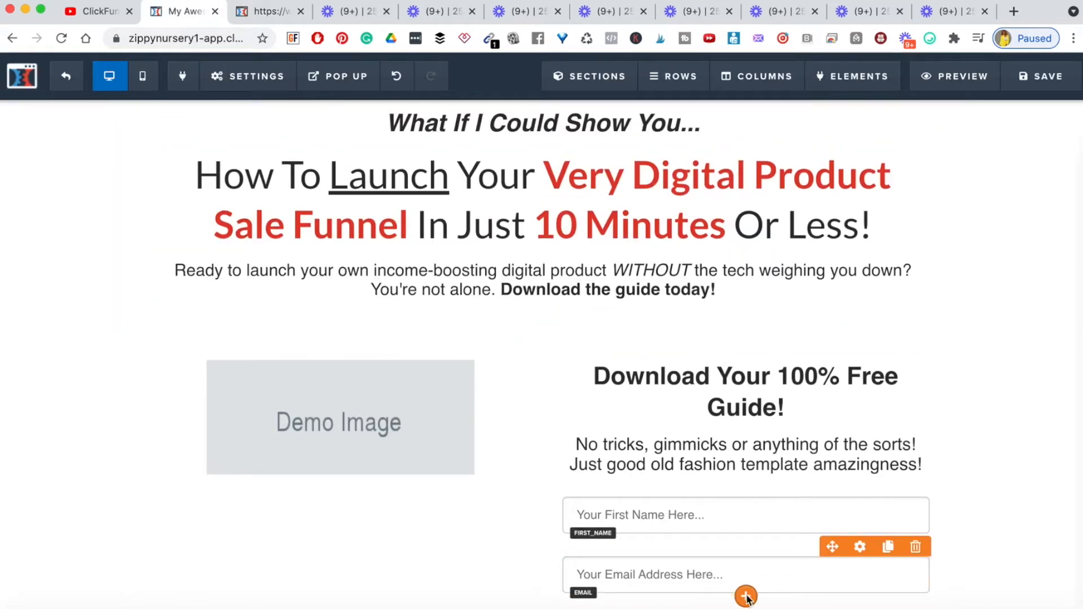
{"action": "left_click", "coordinate": [745, 593]}
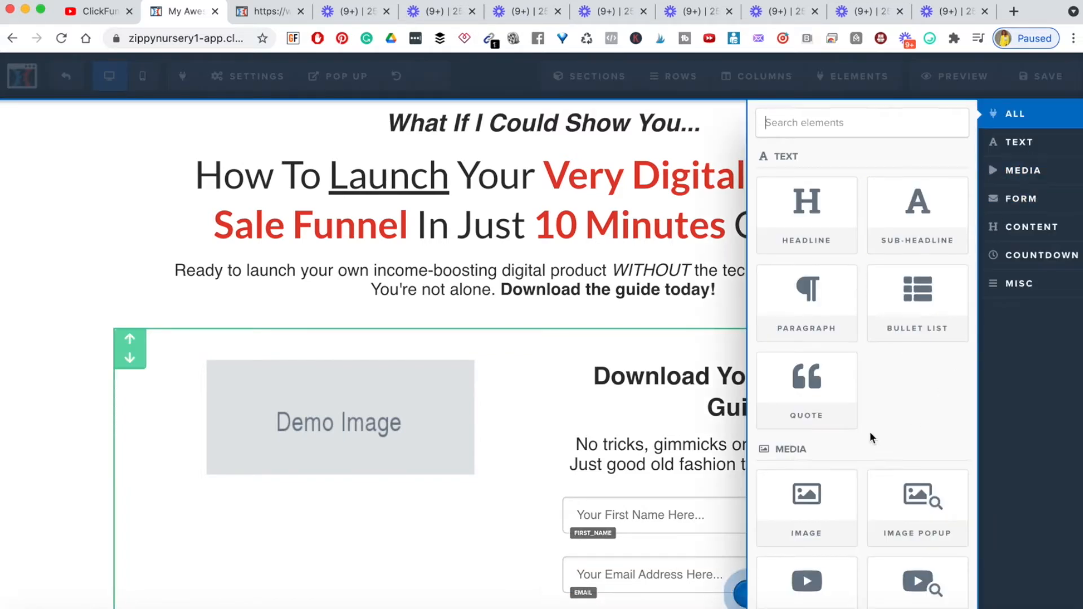
Add a button element below the email address field in the opt-in form
{"action": "scroll", "coordinate": [871, 437], "scroll_direction": "down", "scroll_amount": 3}
{"action": "scroll", "coordinate": [871, 438], "scroll_direction": "down", "scroll_amount": 5}
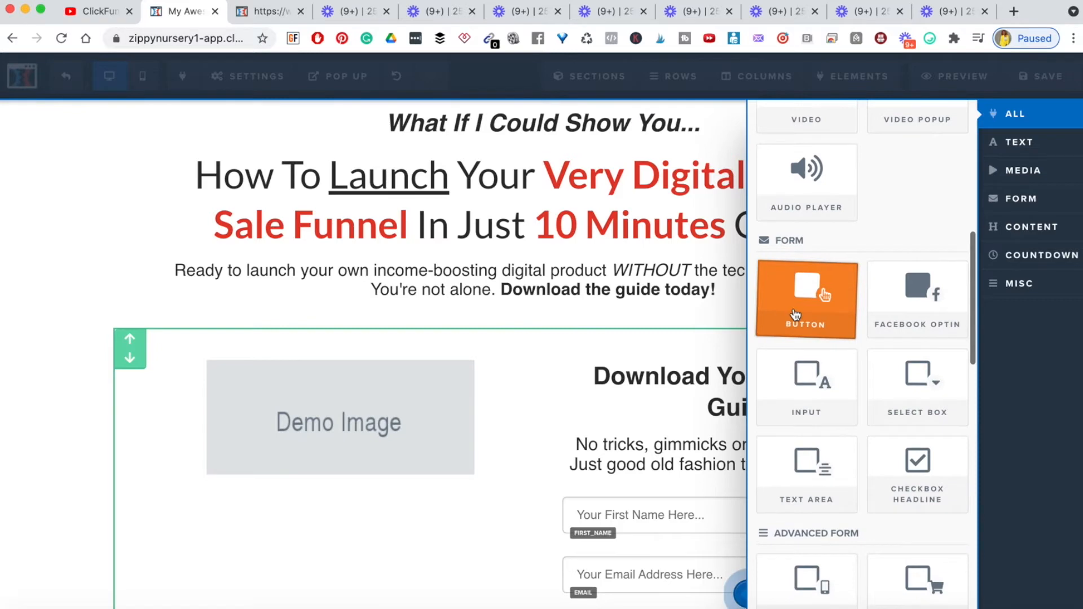
{"action": "left_click", "coordinate": [797, 316]}
{"action": "scroll", "coordinate": [807, 442], "scroll_direction": "down", "scroll_amount": 2}
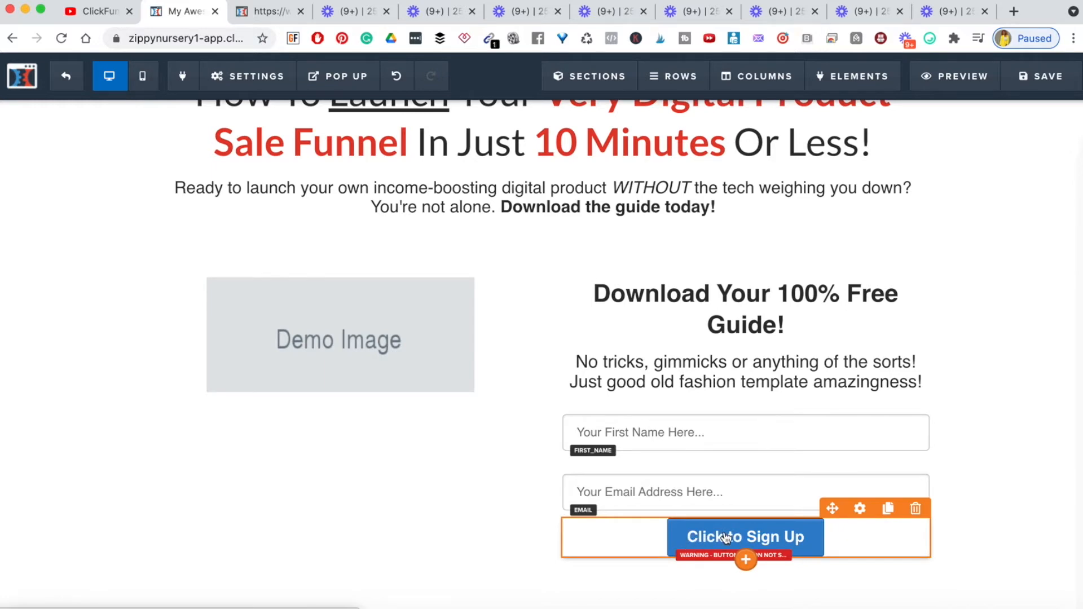
Set the new button's text to "GET ACCESS NOW", checking the reference page's button for comparison
{"action": "left_click", "coordinate": [860, 510]}
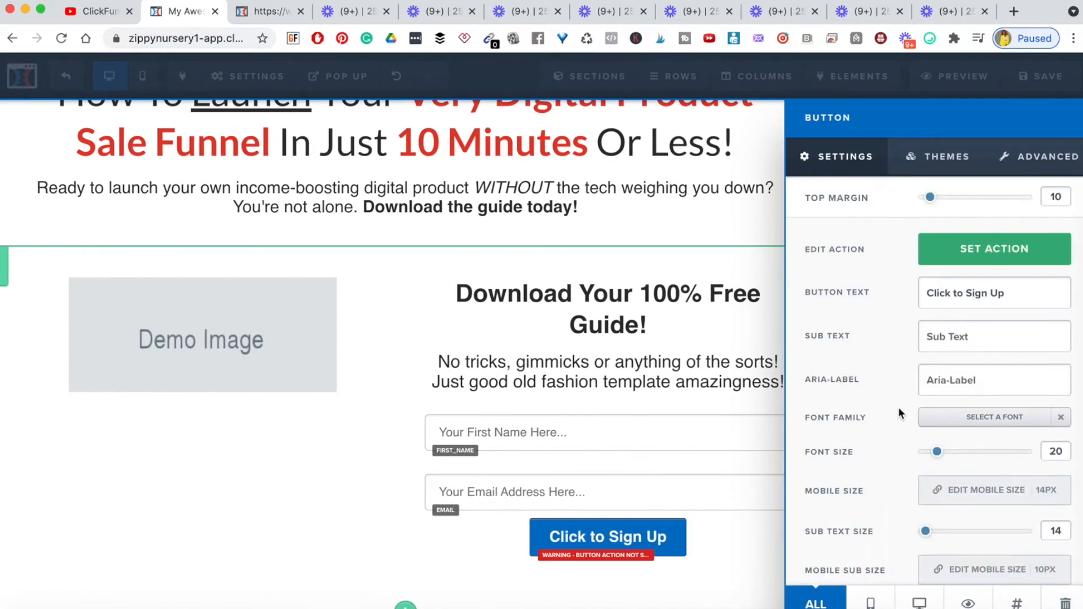
{"action": "triple_click", "coordinate": [953, 293]}
{"action": "left_click", "coordinate": [252, 11]}
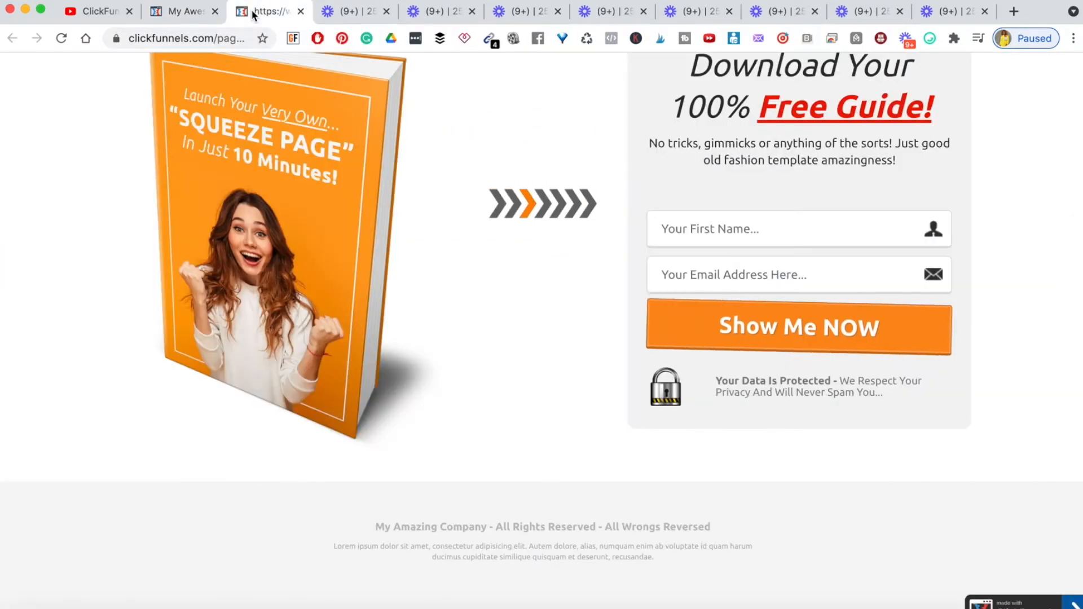
{"action": "left_click", "coordinate": [178, 12]}
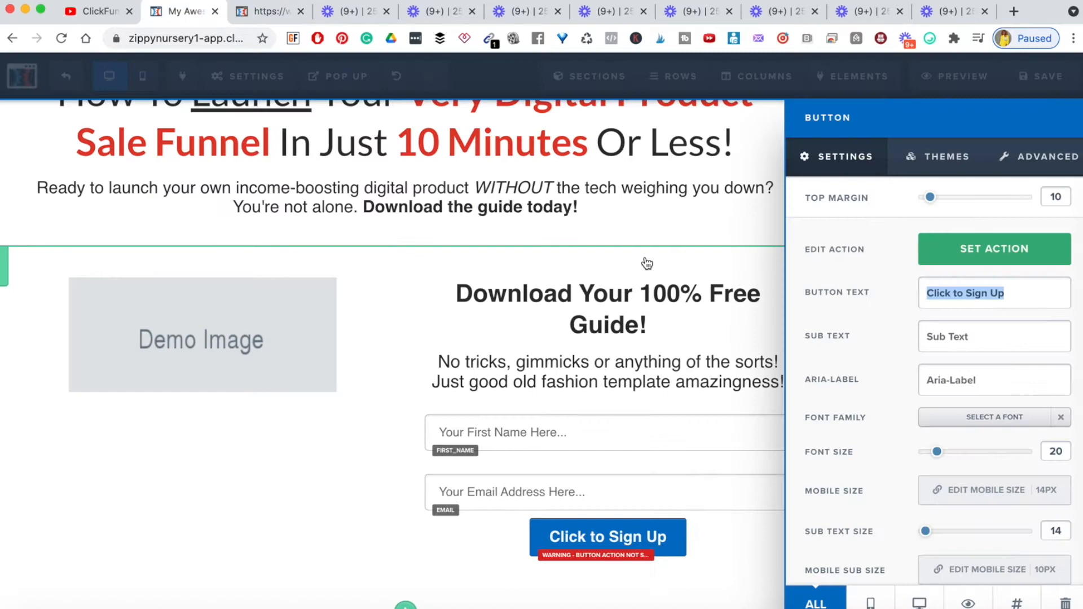
{"action": "type", "text": "GET "}
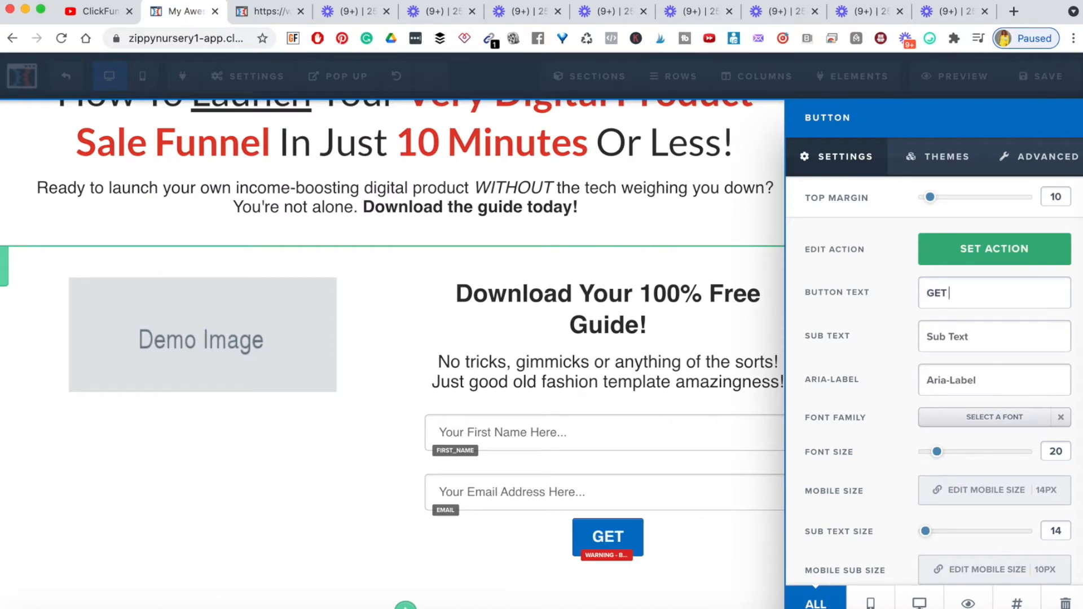
{"action": "type", "text": "ACCESS NIW"}
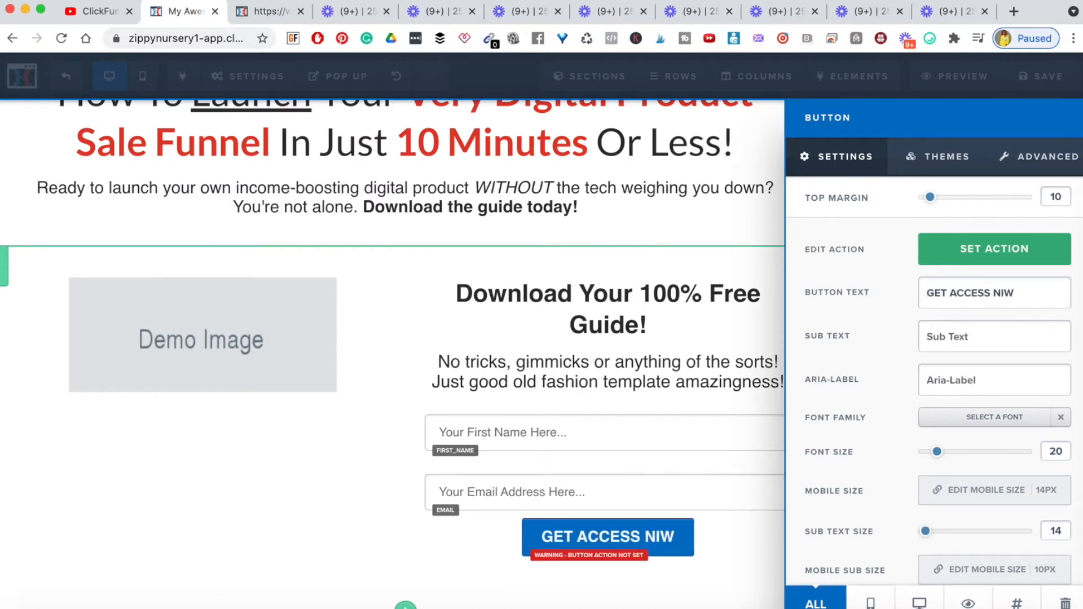
{"action": "key", "text": "BackSpace"}
{"action": "key", "text": "BackSpace"}
{"action": "type", "text": "OW"}
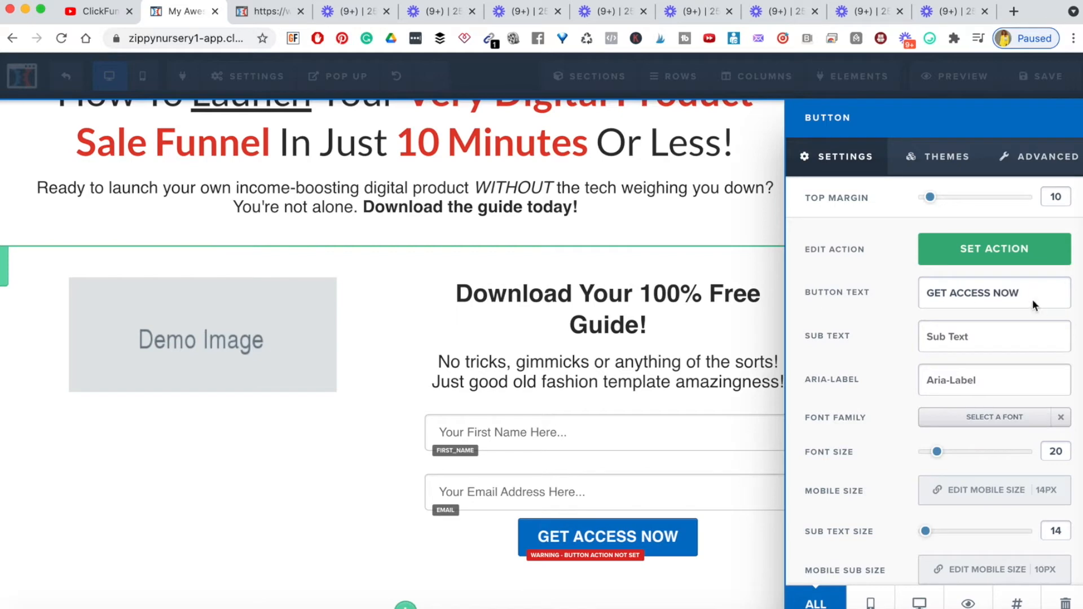
Set the button's background color to red #e43b2c and its font size to 22
{"action": "scroll", "coordinate": [980, 354], "scroll_direction": "down", "scroll_amount": 2}
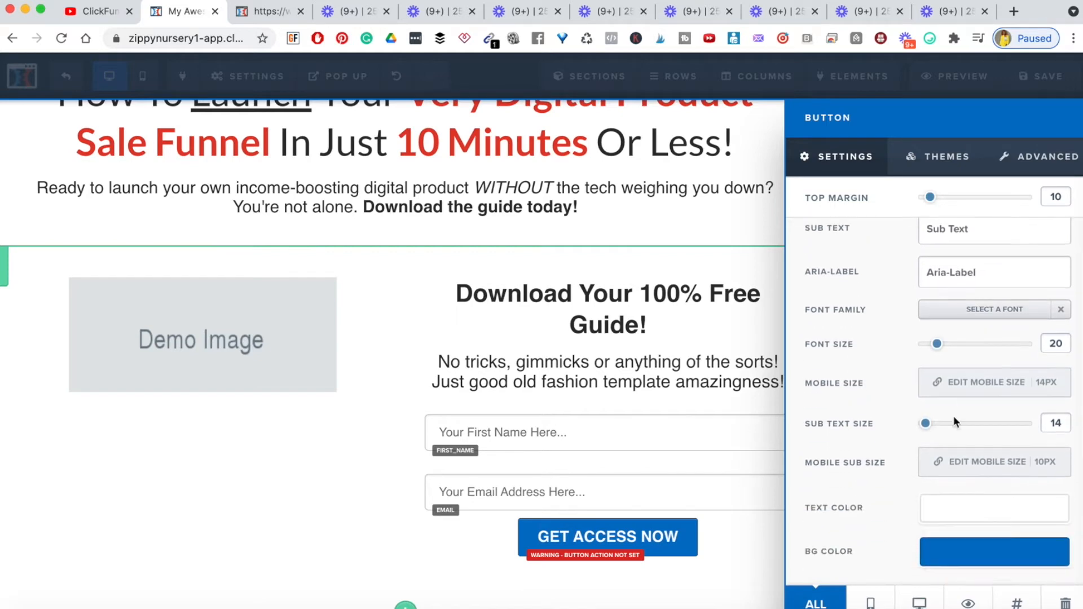
{"action": "left_click", "coordinate": [954, 549]}
{"action": "left_click", "coordinate": [828, 408]}
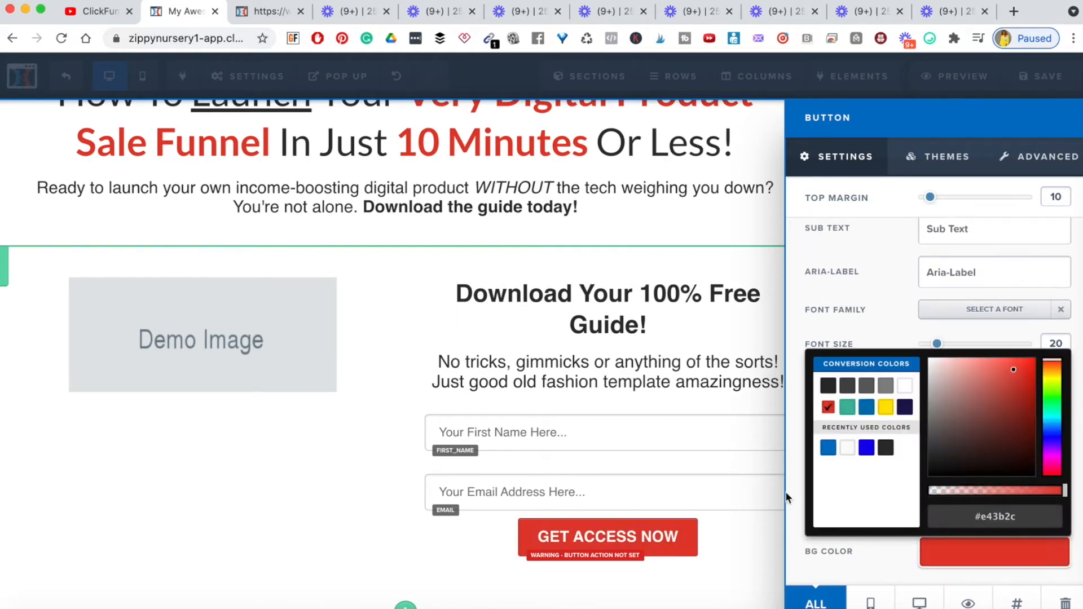
{"action": "left_click", "coordinate": [817, 552]}
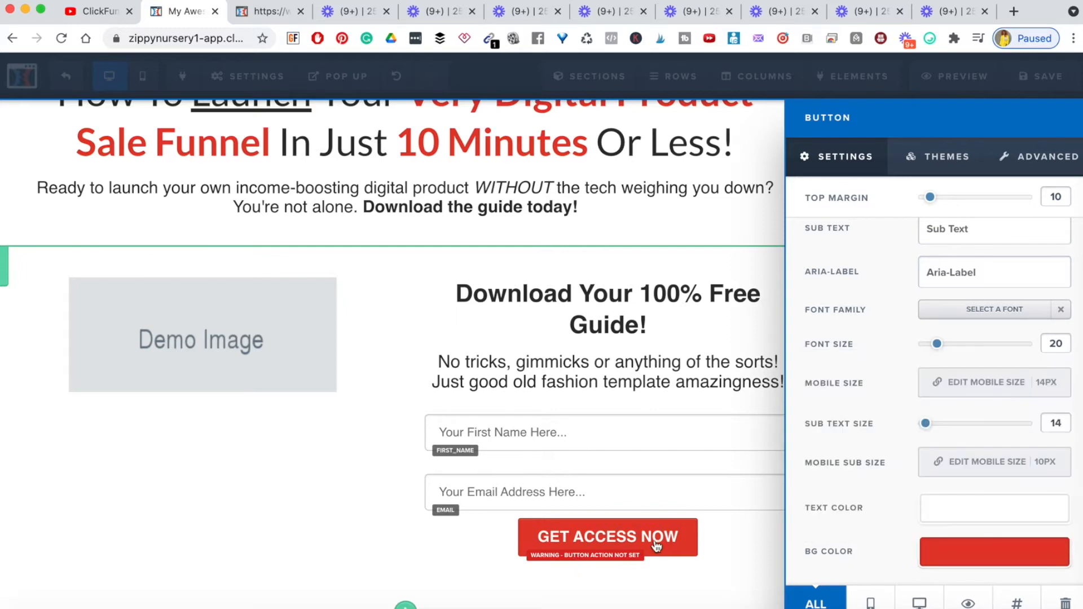
{"action": "mouse_move", "coordinate": [941, 347]}
{"action": "left_mouse_down"}
{"action": "mouse_move", "coordinate": [954, 348]}
{"action": "mouse_move", "coordinate": [940, 347]}
{"action": "left_mouse_up"}
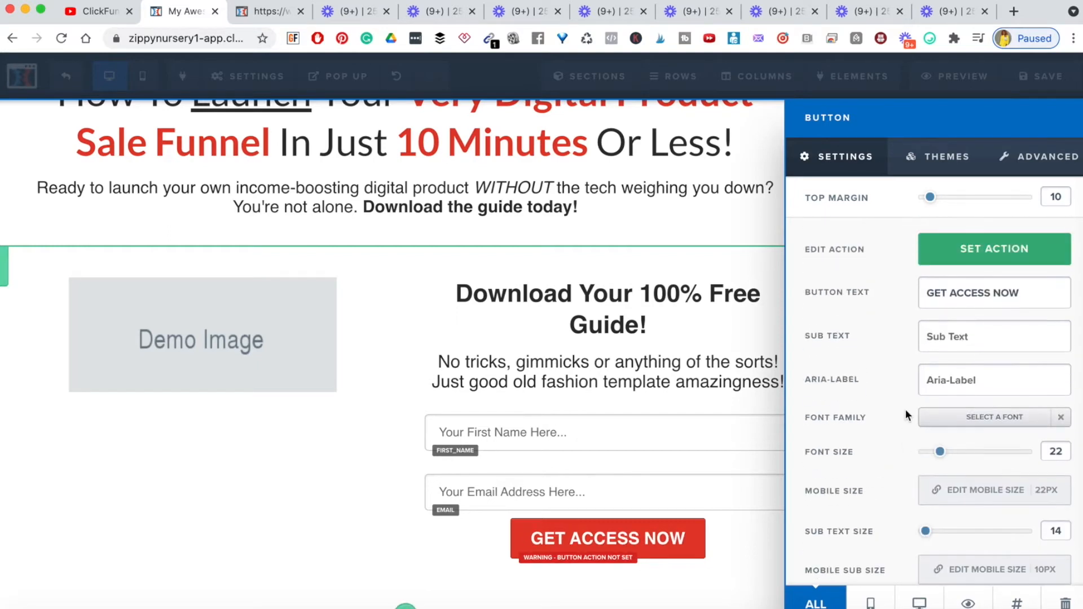
Set the button's action to Submit Order / Submit Form
{"action": "scroll", "coordinate": [906, 411], "scroll_direction": "up", "scroll_amount": 2}
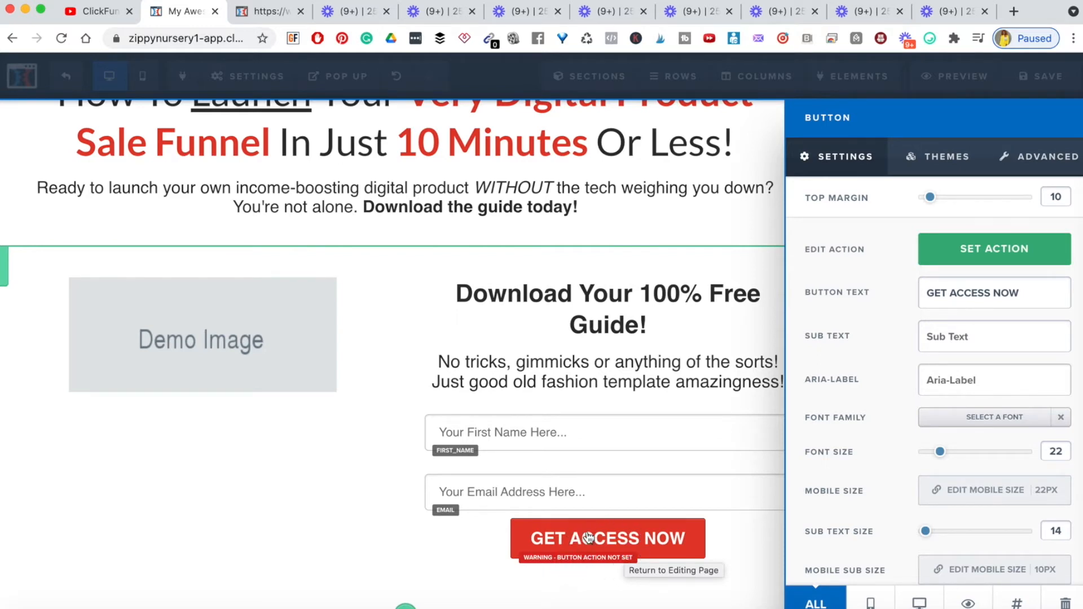
{"action": "left_click", "coordinate": [976, 249]}
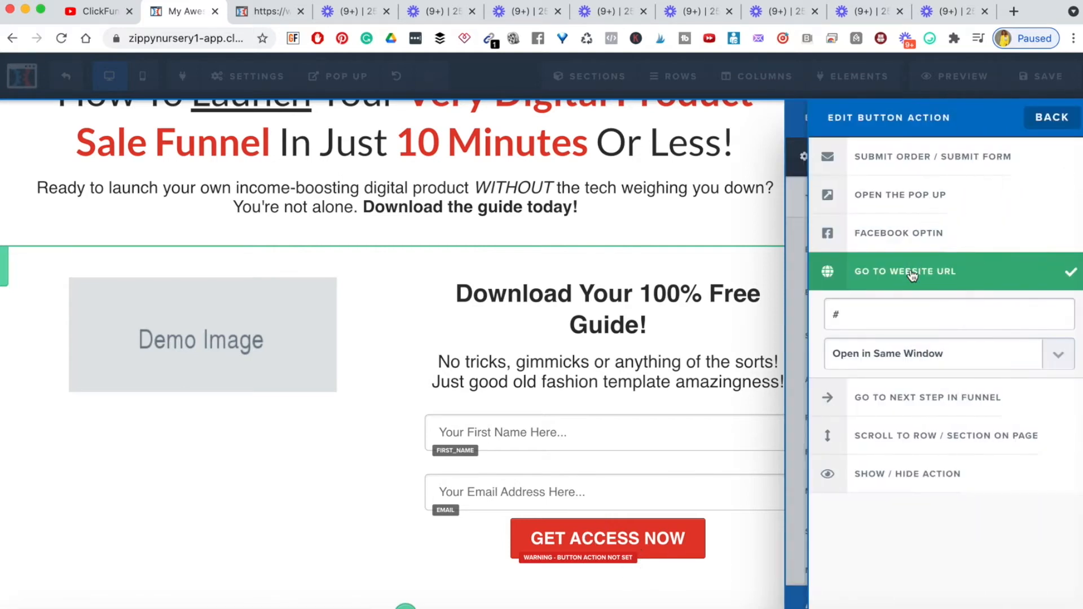
{"action": "left_click", "coordinate": [899, 160]}
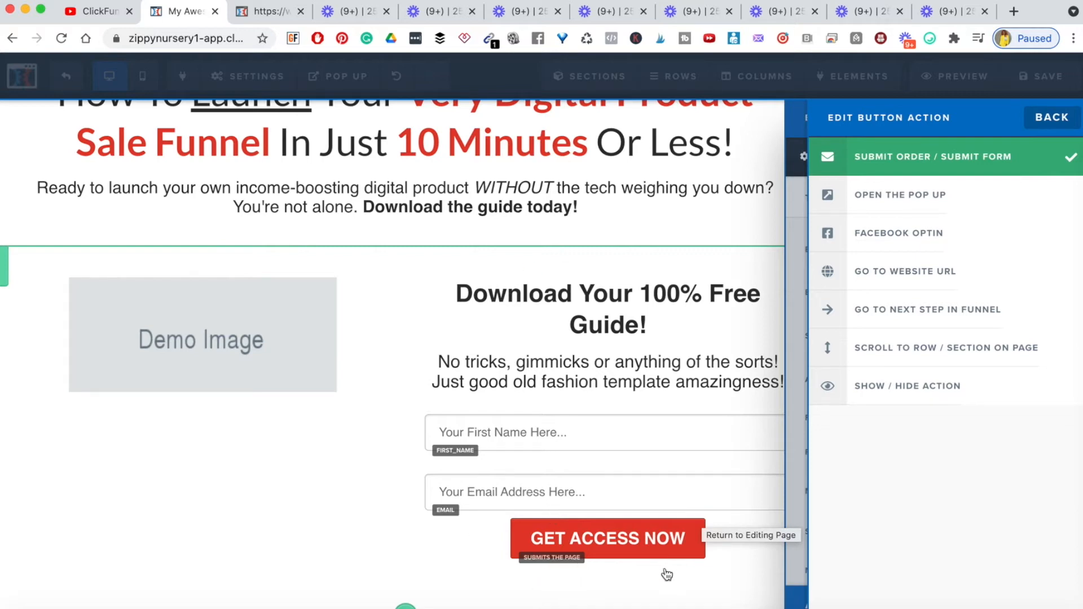
{"action": "left_click", "coordinate": [801, 469]}
Examine the button's theme presets and its advanced style options
{"action": "scroll", "coordinate": [959, 415], "scroll_direction": "down", "scroll_amount": 2}
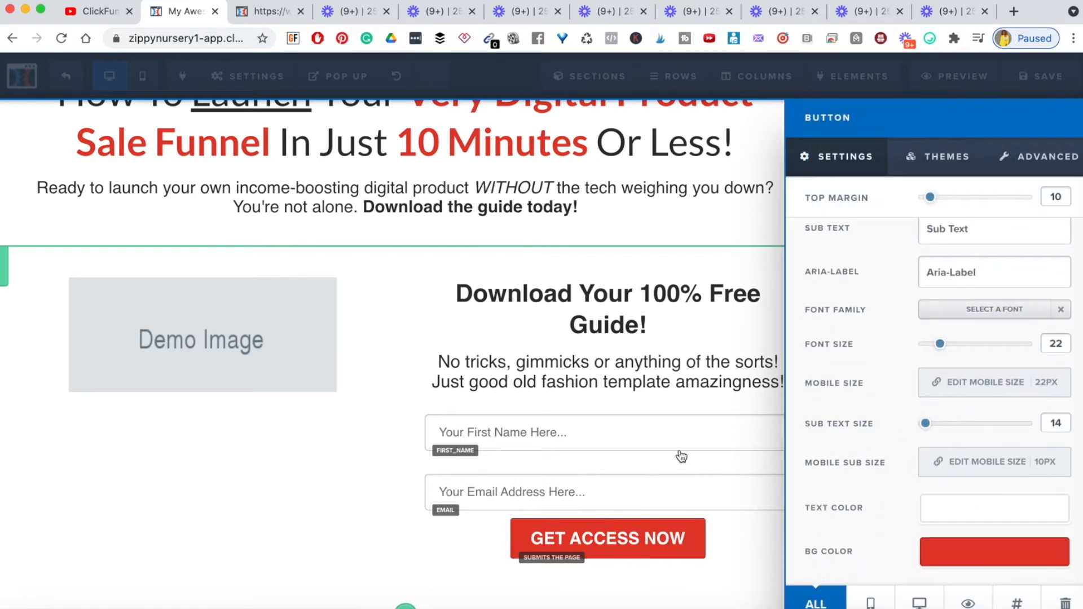
{"action": "left_click", "coordinate": [939, 158]}
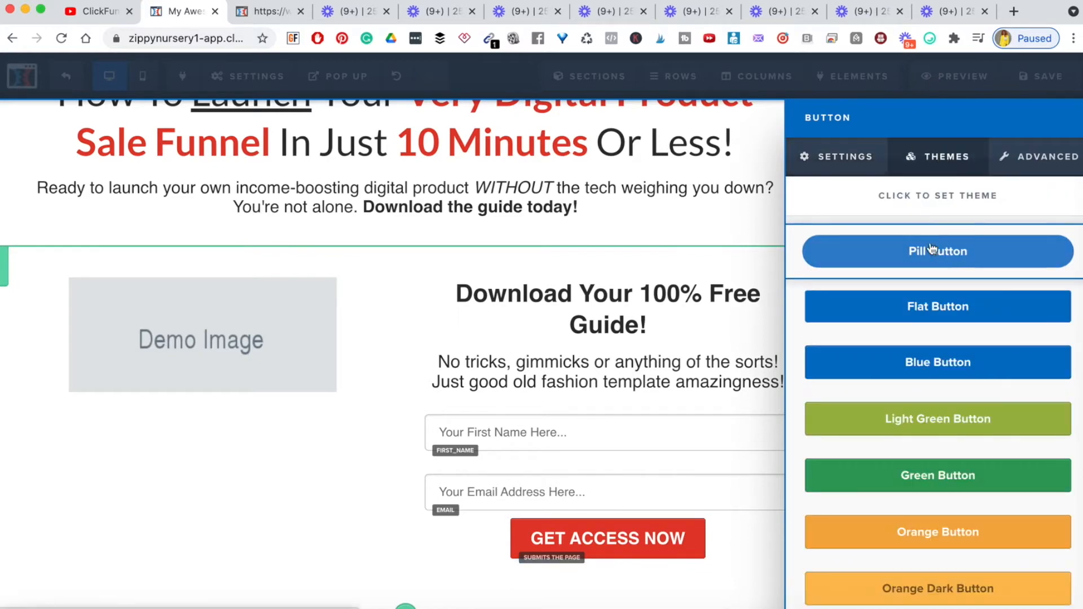
{"action": "scroll", "coordinate": [931, 471], "scroll_direction": "down", "scroll_amount": 5}
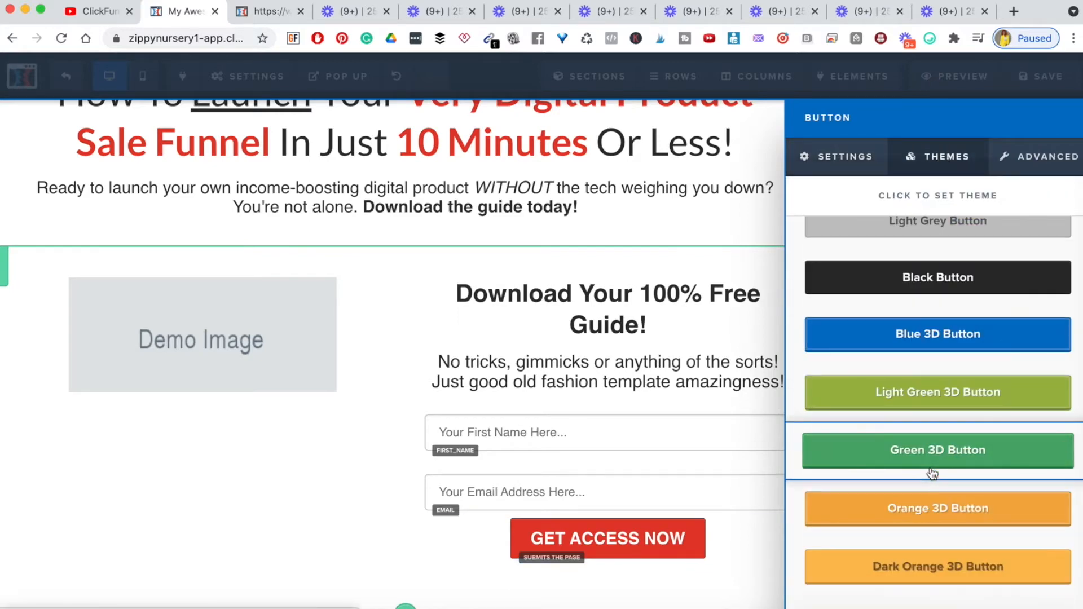
{"action": "scroll", "coordinate": [972, 411], "scroll_direction": "up", "scroll_amount": 5}
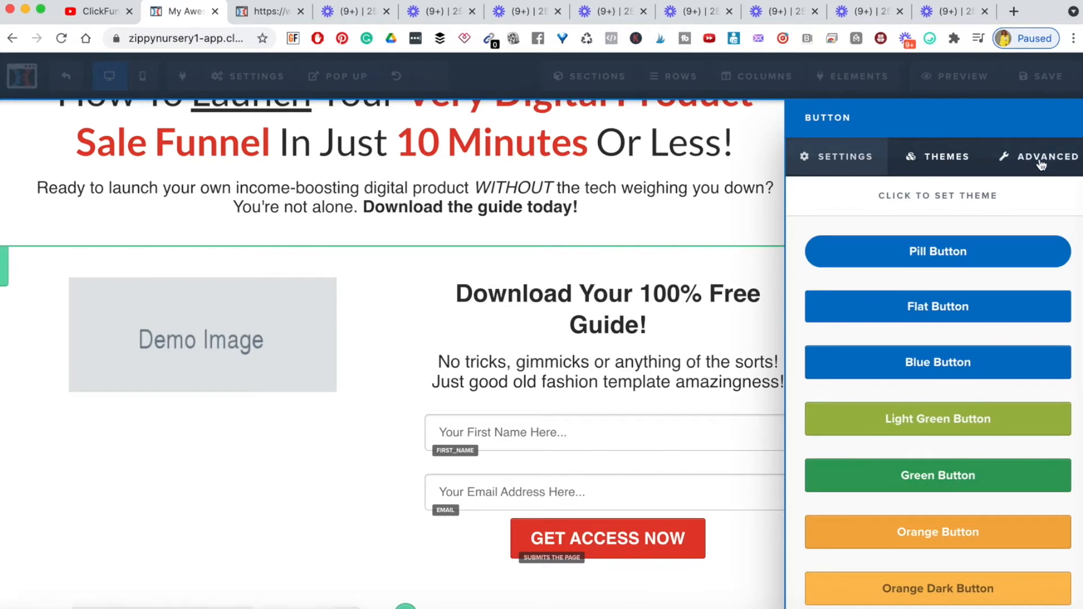
{"action": "left_click", "coordinate": [1046, 159]}
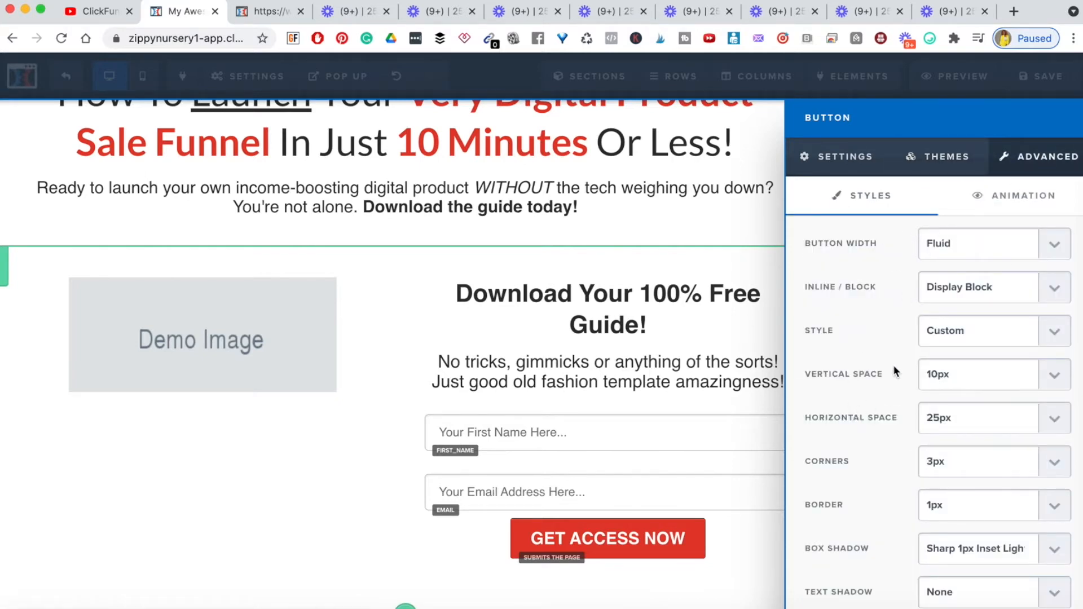
{"action": "scroll", "coordinate": [893, 364], "scroll_direction": "down", "scroll_amount": 5}
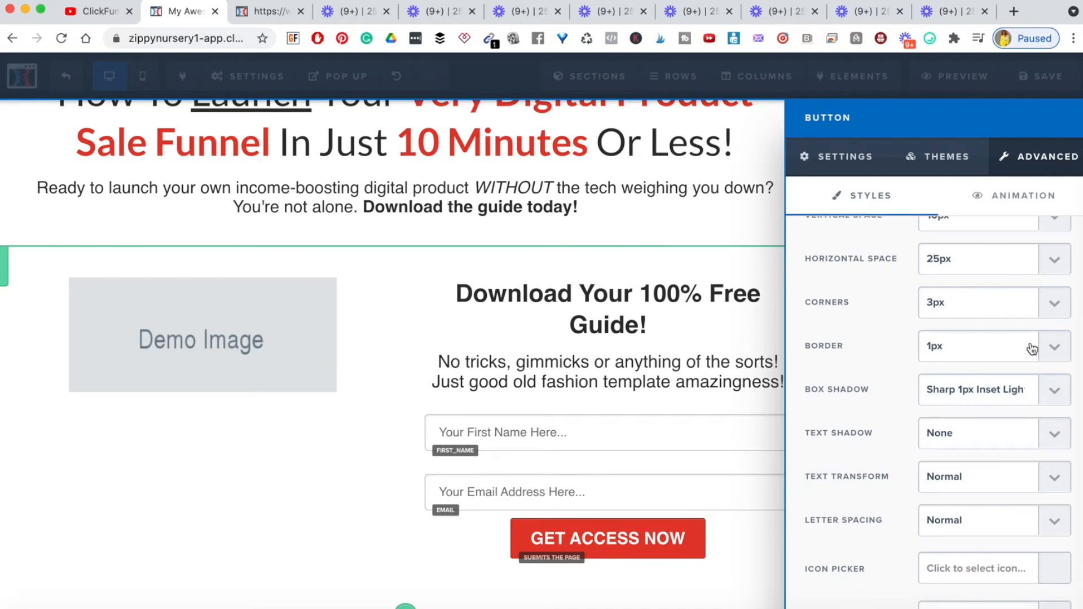
{"action": "scroll", "coordinate": [897, 439], "scroll_direction": "down", "scroll_amount": 4}
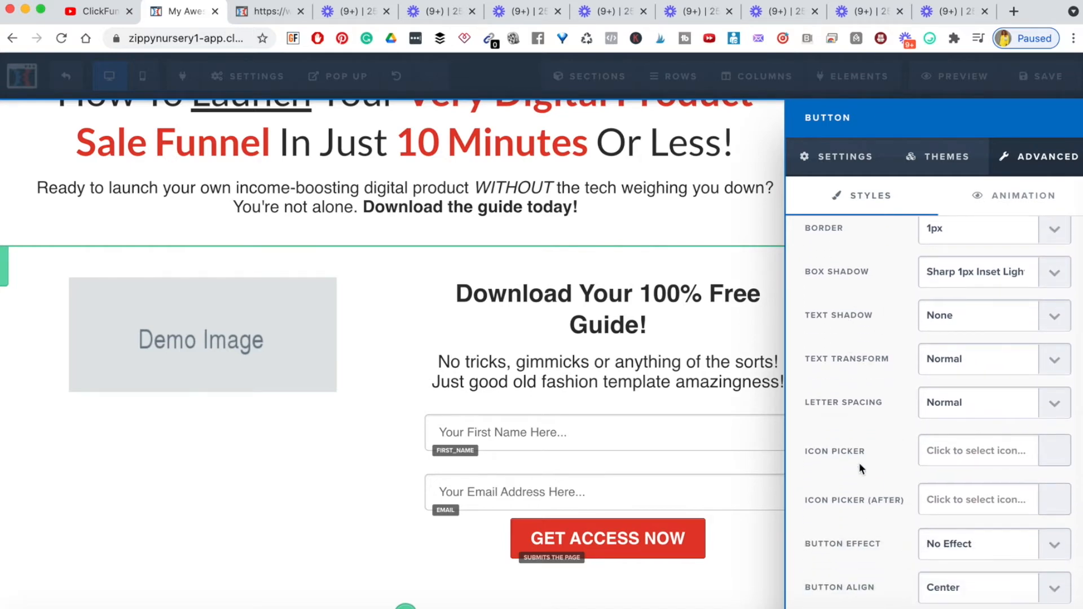
Try the Pulse Glow, Rocking, Bounce, Elevate and Wobble effects on the button and reset it to No Effect
{"action": "left_click", "coordinate": [1048, 546]}
{"action": "left_click", "coordinate": [986, 561]}
{"action": "left_click", "coordinate": [1048, 546]}
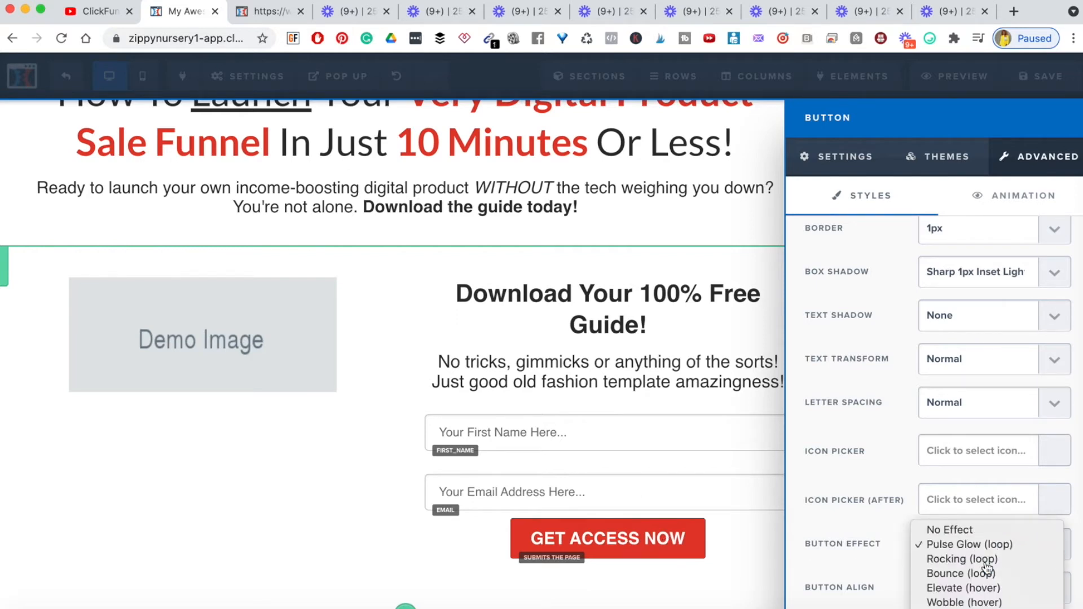
{"action": "left_click", "coordinate": [987, 559]}
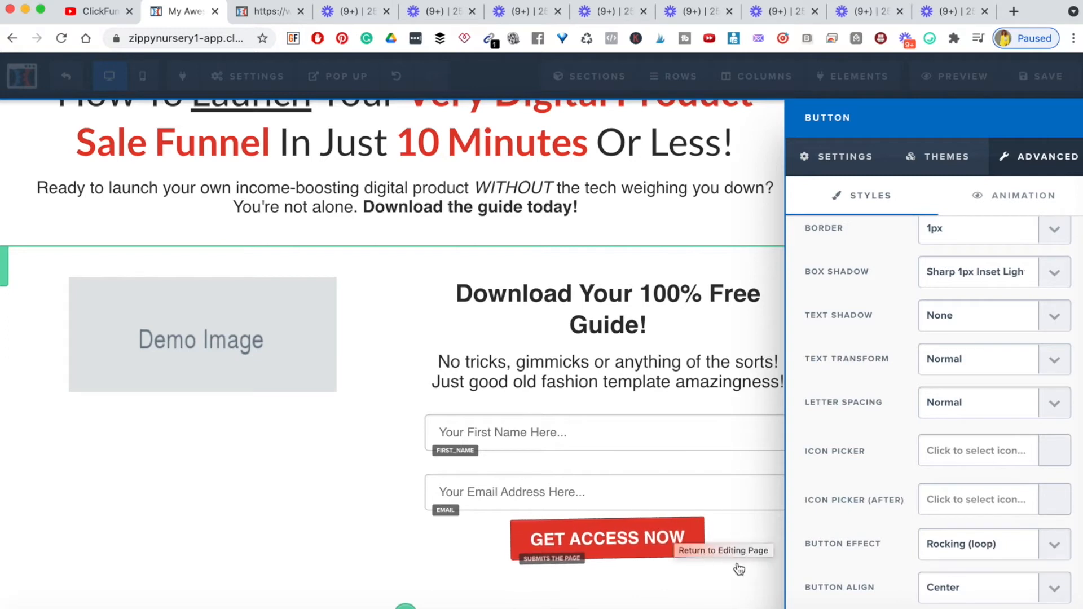
{"action": "left_click", "coordinate": [1053, 545]}
{"action": "left_click", "coordinate": [1003, 559]}
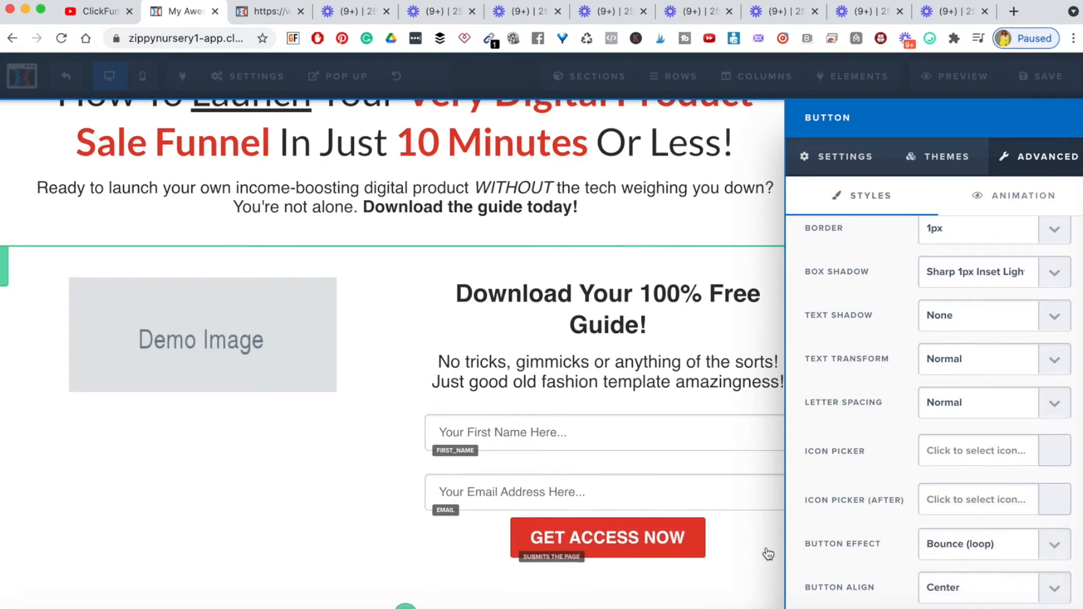
{"action": "left_click", "coordinate": [1056, 549]}
{"action": "left_click", "coordinate": [1041, 566]}
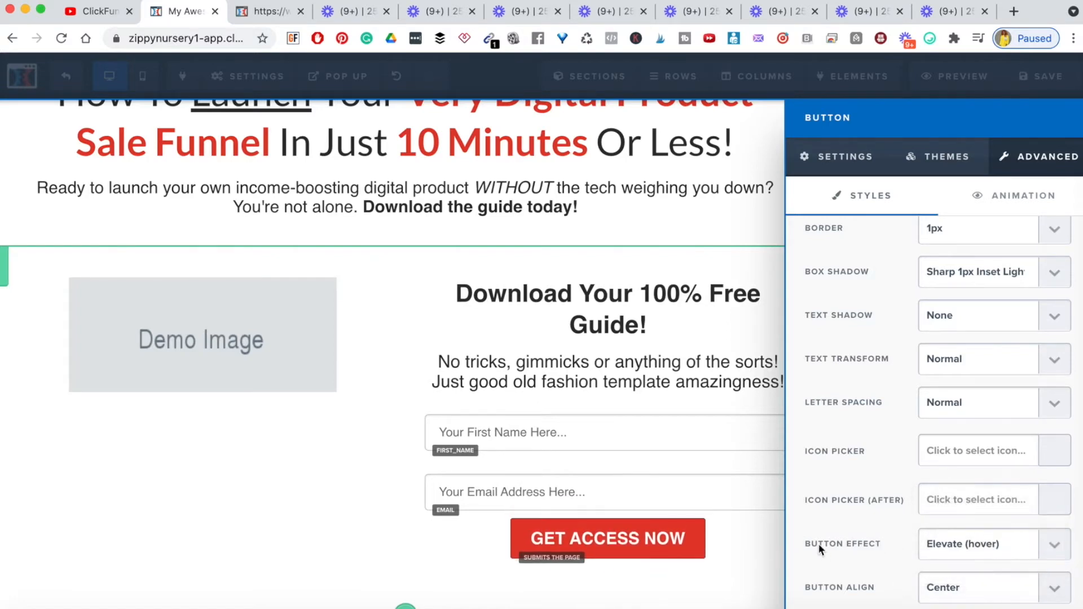
{"action": "left_click", "coordinate": [1065, 550]}
{"action": "left_click", "coordinate": [1047, 566]}
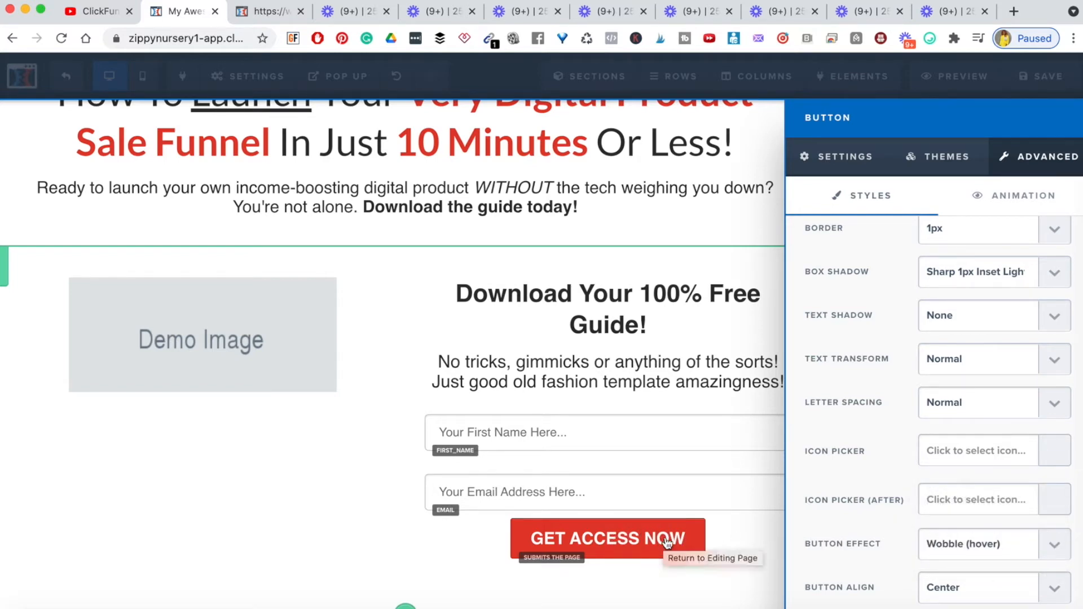
{"action": "left_click", "coordinate": [1048, 545]}
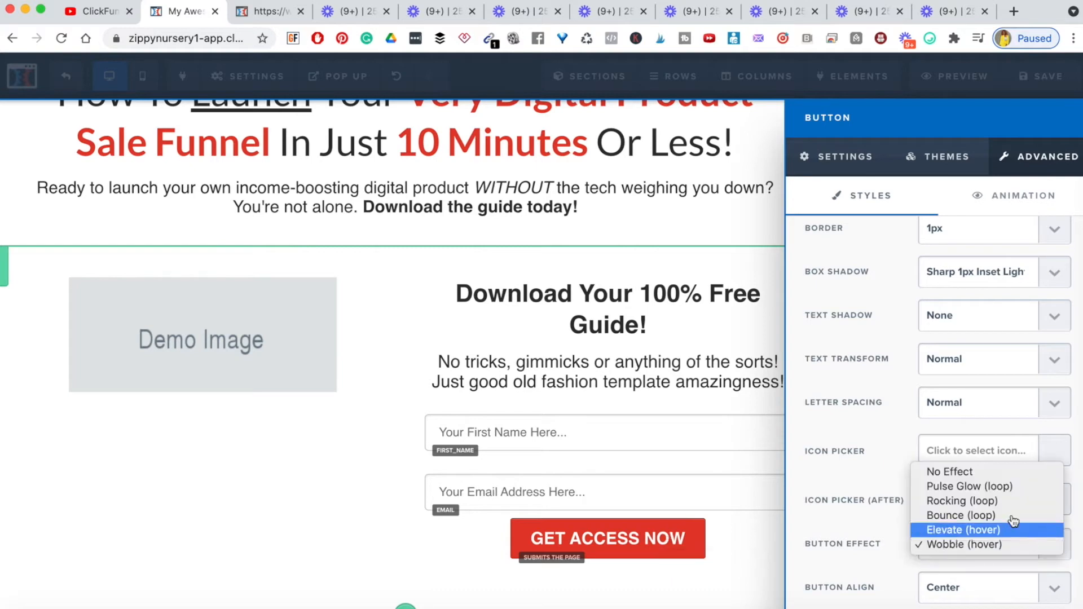
{"action": "left_click", "coordinate": [977, 474]}
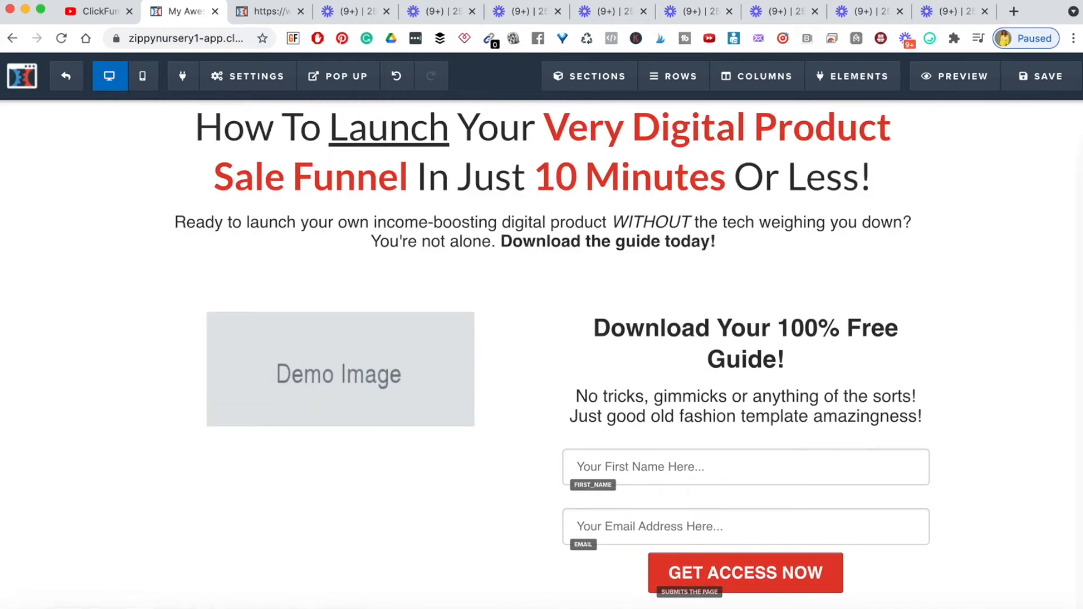
Copy the "Your Data Is Protected" privacy text below the form button on the reference squeeze page
{"action": "left_click", "coordinate": [259, 16]}
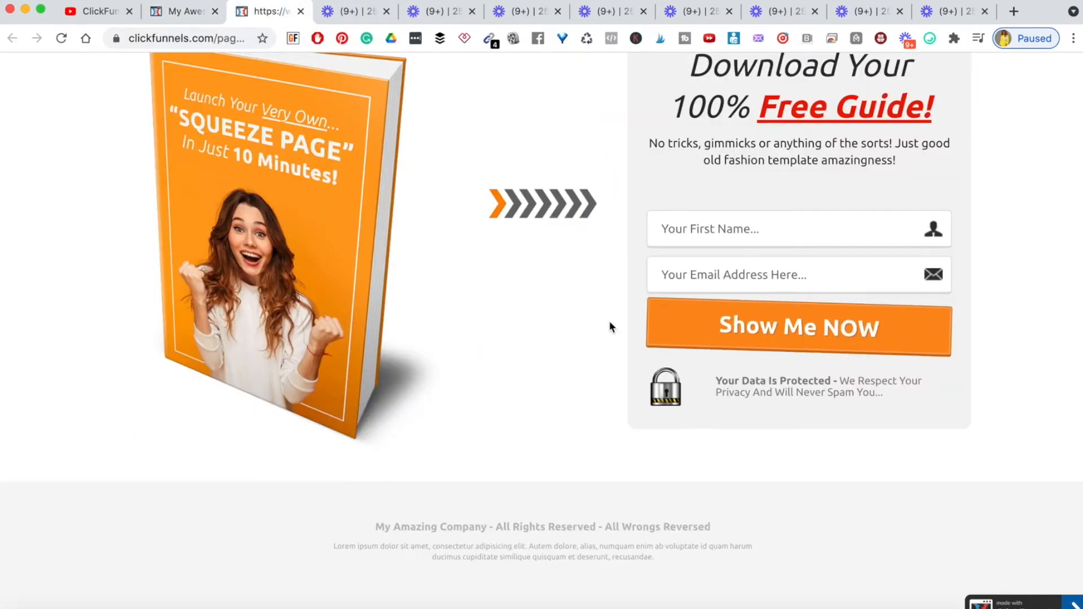
{"action": "triple_click", "coordinate": [785, 379]}
{"action": "key", "text": "ctrl+c"}
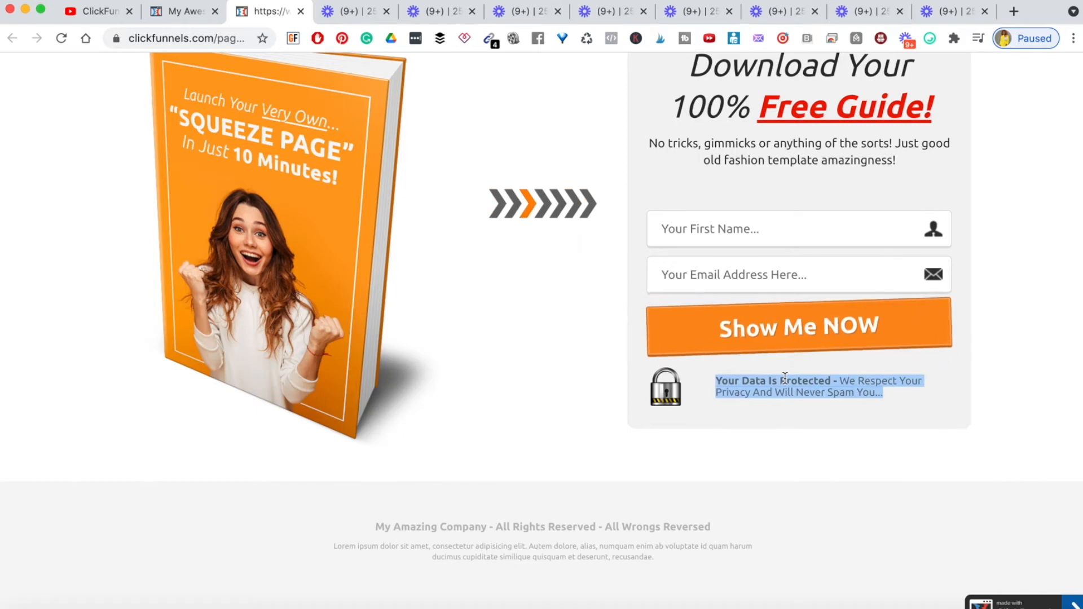
{"action": "left_click", "coordinate": [785, 379]}
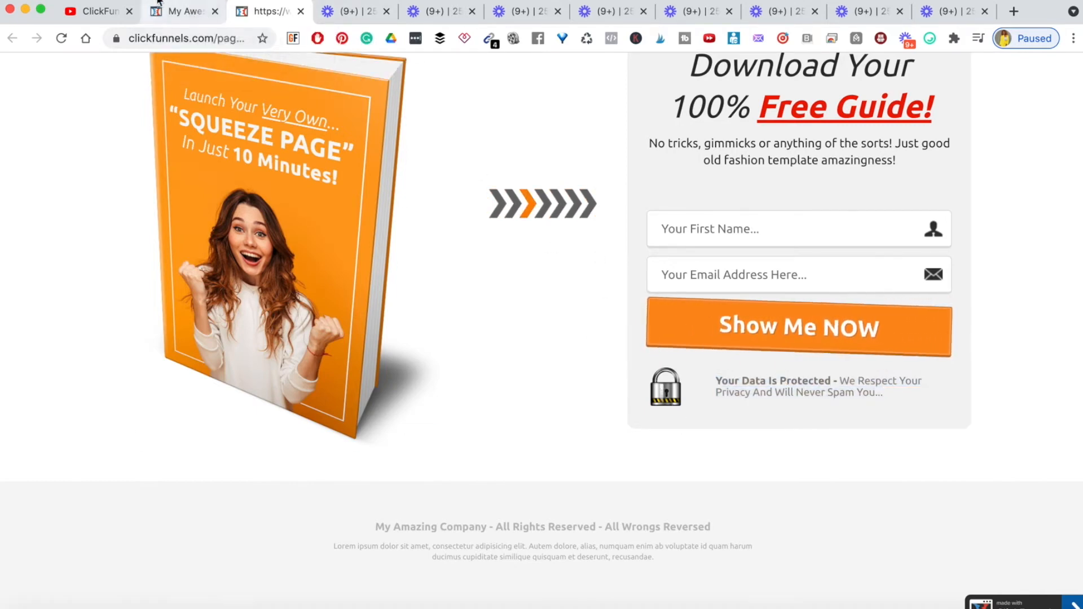
Add a paragraph element below the GET ACCESS NOW button on the page being edited
{"action": "left_click", "coordinate": [172, 14]}
{"action": "scroll", "coordinate": [696, 442], "scroll_direction": "down", "scroll_amount": 1}
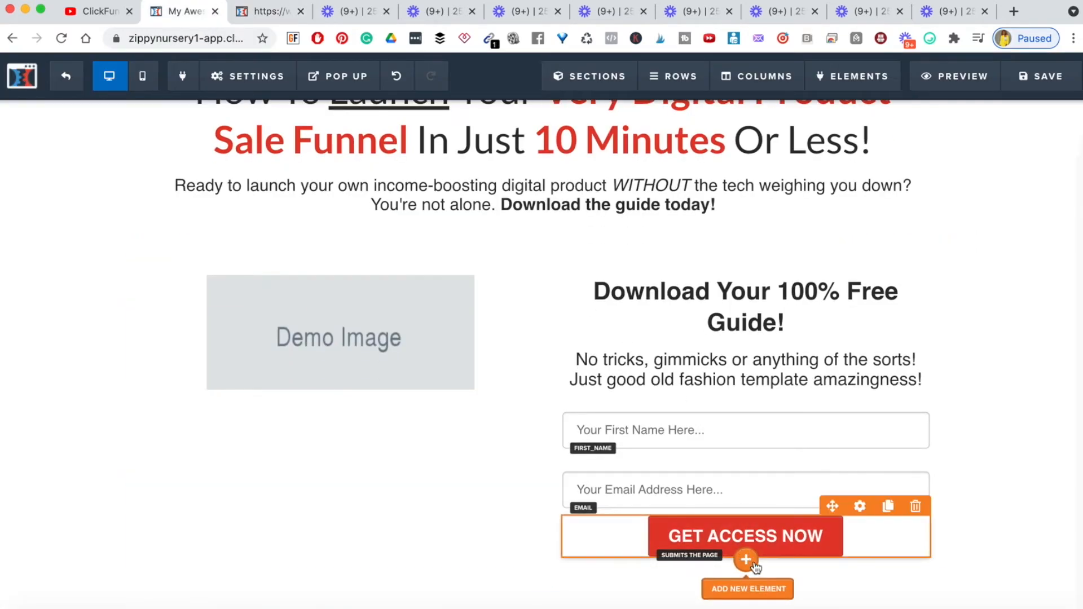
{"action": "left_click", "coordinate": [748, 562]}
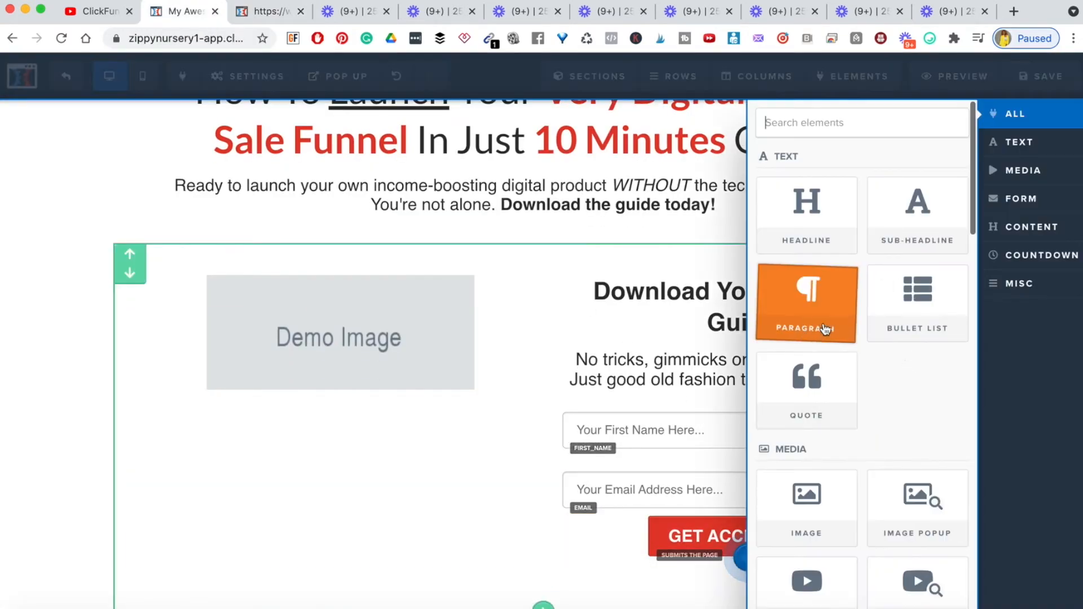
{"action": "left_click", "coordinate": [813, 321]}
{"action": "scroll", "coordinate": [733, 494], "scroll_direction": "down", "scroll_amount": 2}
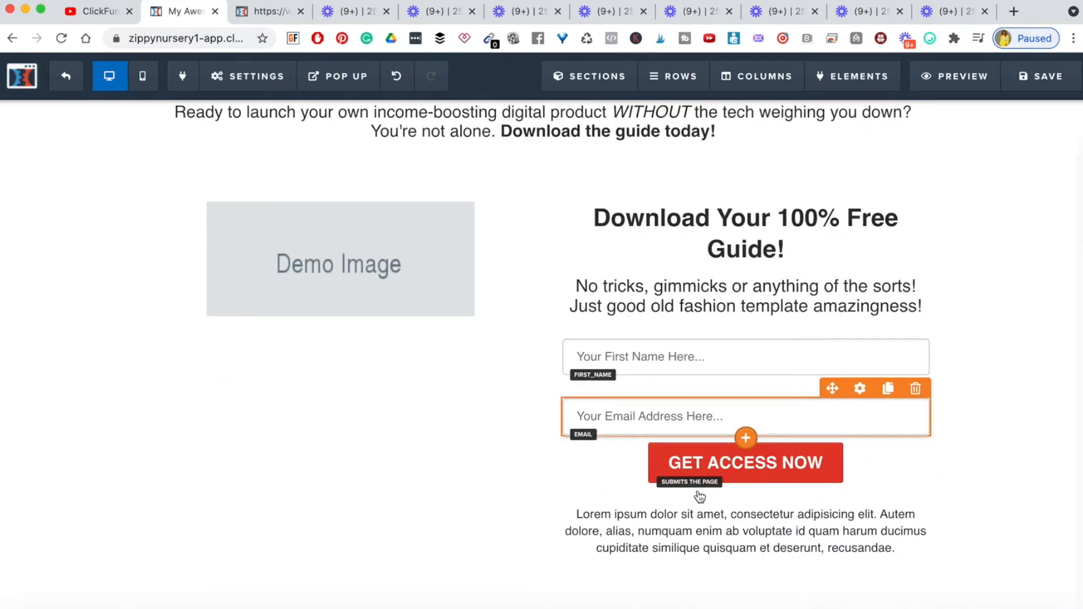
Replace the placeholder paragraph below the form button with the copied "Your Data Is Protected" privacy text and remove its trailing empty line
{"action": "triple_click", "coordinate": [682, 526]}
{"action": "key", "text": "ctrl+v"}
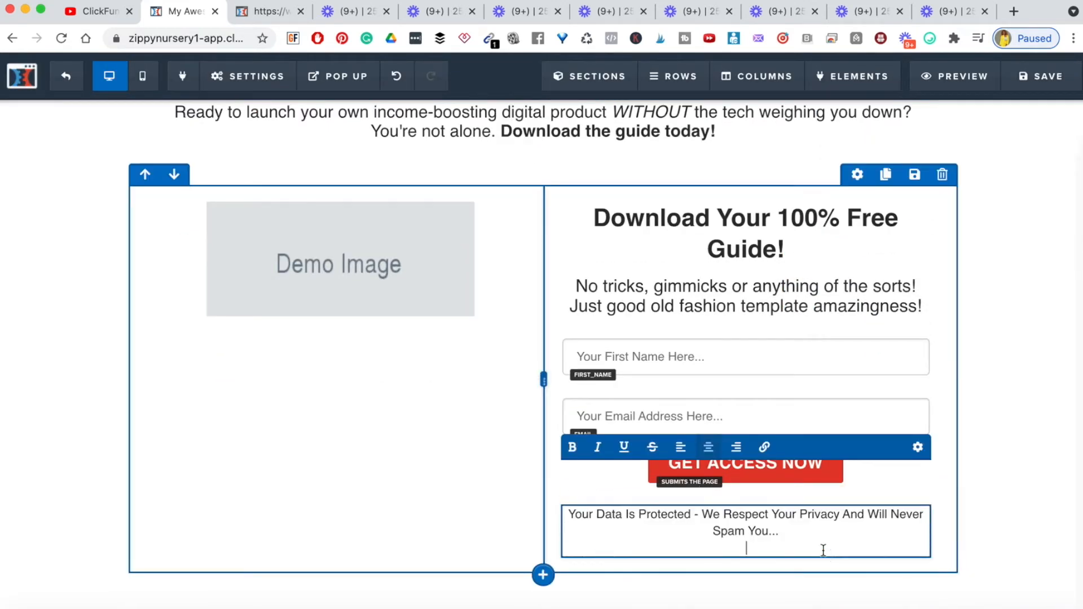
{"action": "key", "text": "BackSpace"}
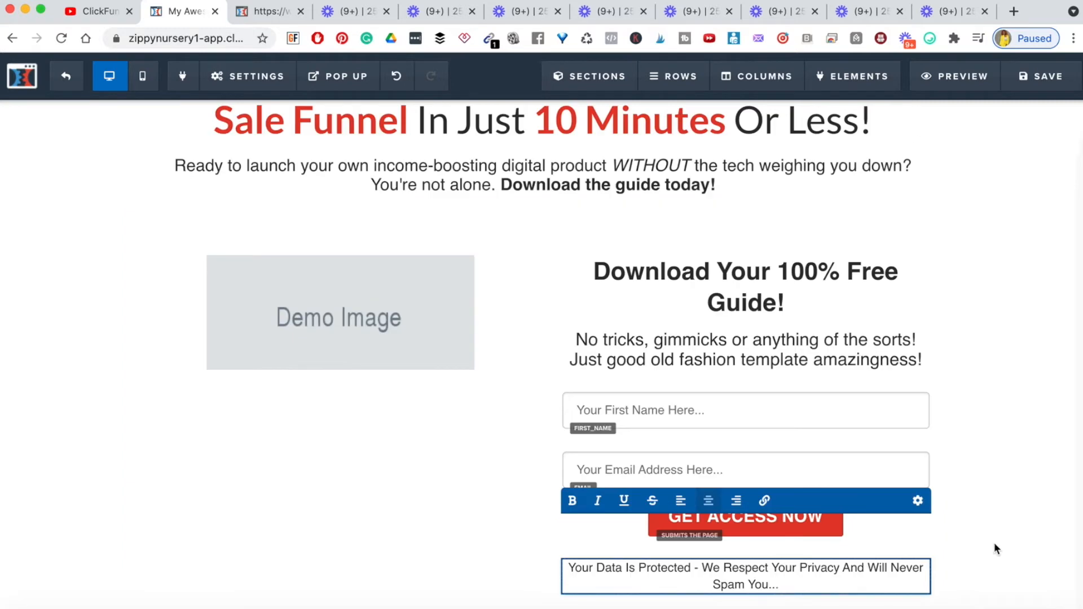
{"action": "left_click", "coordinate": [997, 549]}
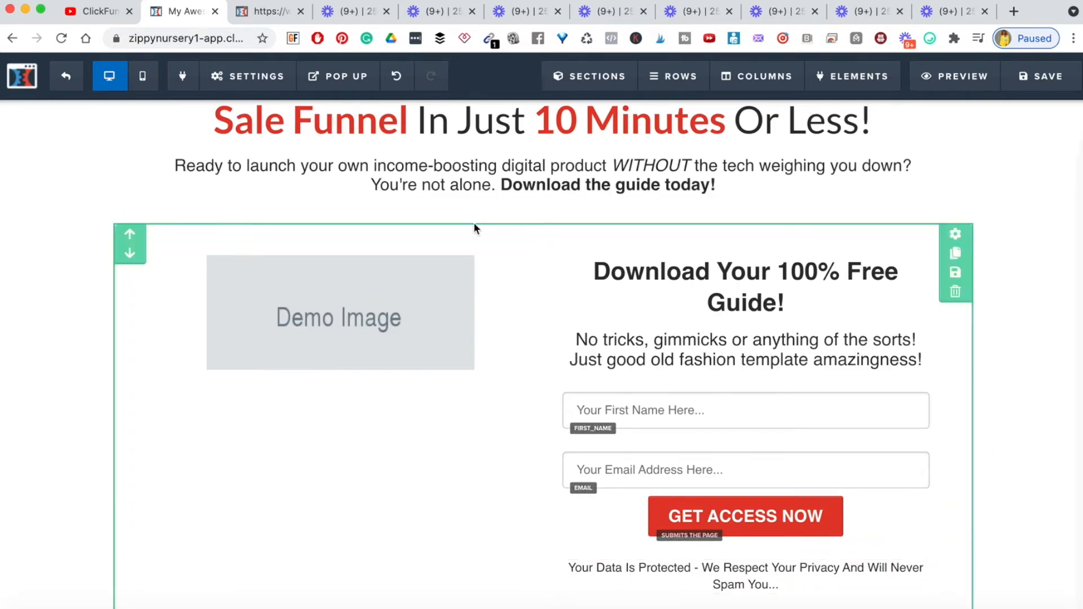
Set the privacy paragraph's top margin to 10 and font size to 12, using the reference page as a guide
{"action": "left_click", "coordinate": [265, 11]}
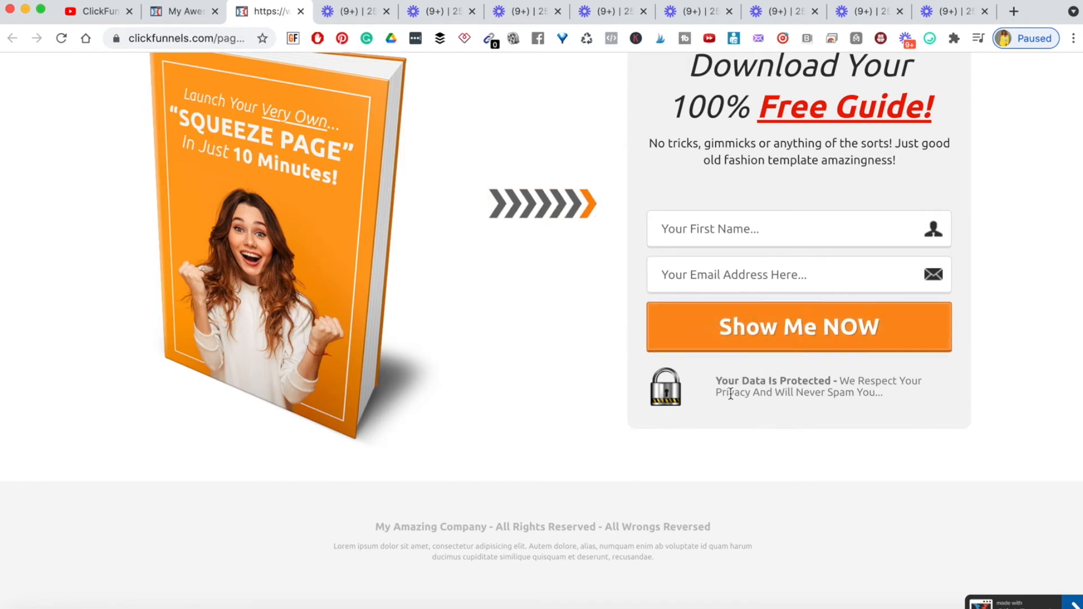
{"action": "left_click", "coordinate": [186, 12]}
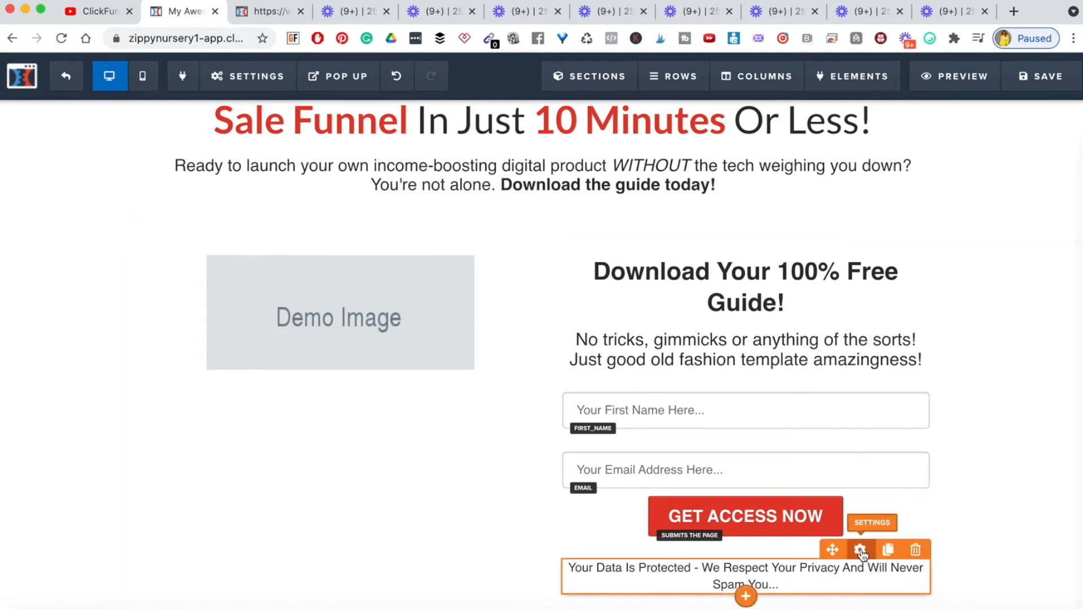
{"action": "left_click", "coordinate": [760, 553]}
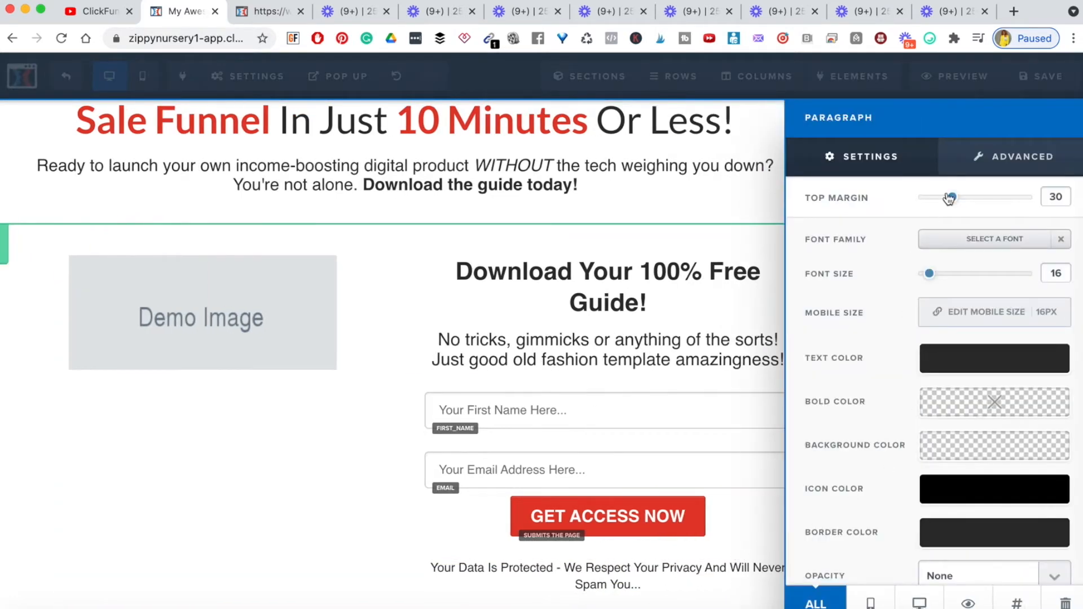
{"action": "left_click_drag", "start_coordinate": [952, 203], "coordinate": [930, 213]}
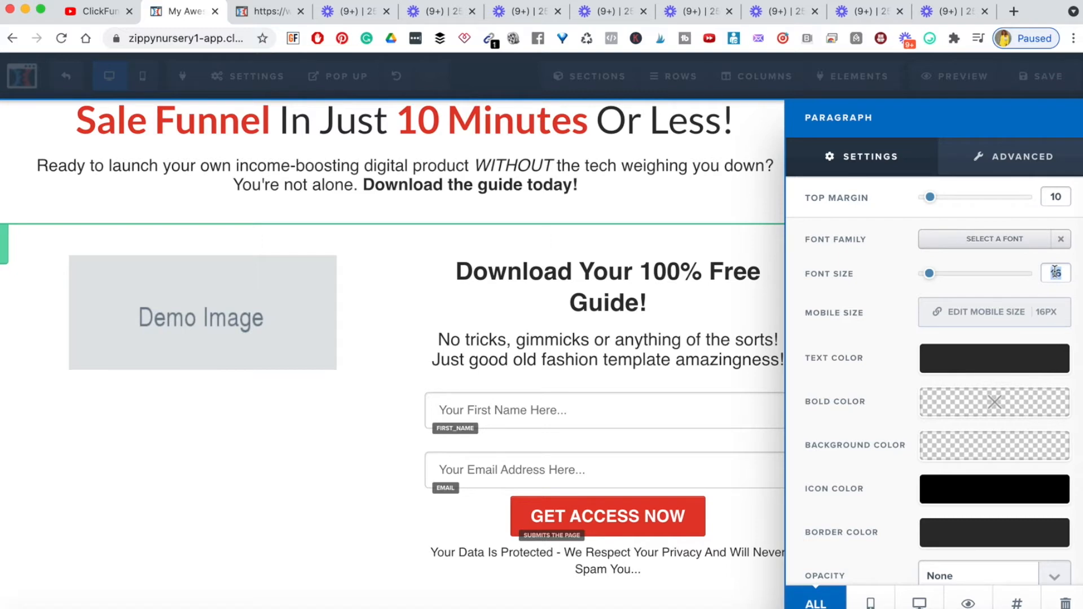
{"action": "type", "text": "12"}
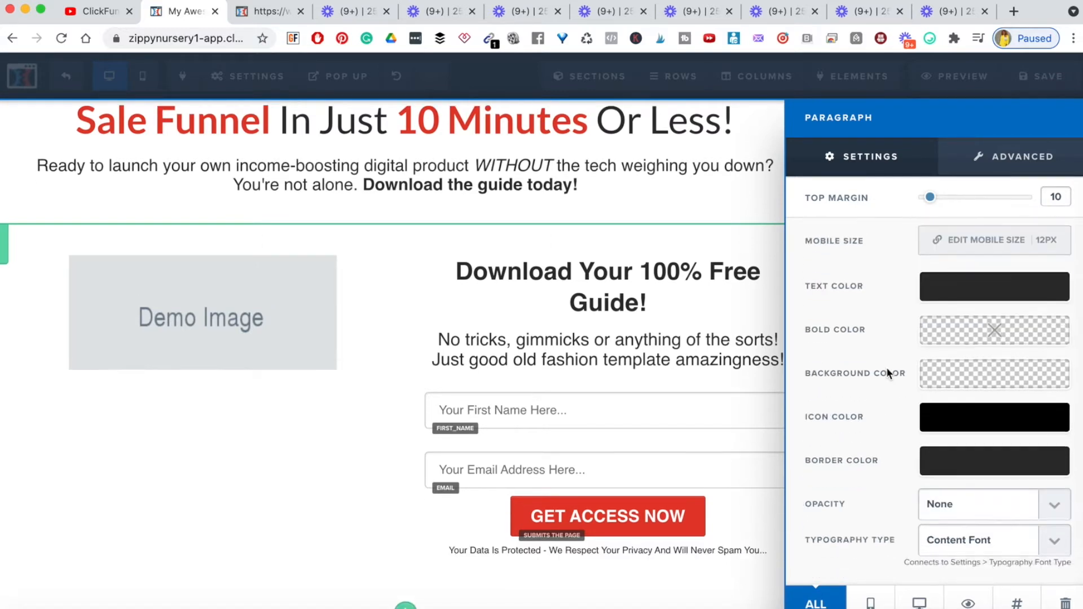
{"action": "left_click", "coordinate": [667, 568]}
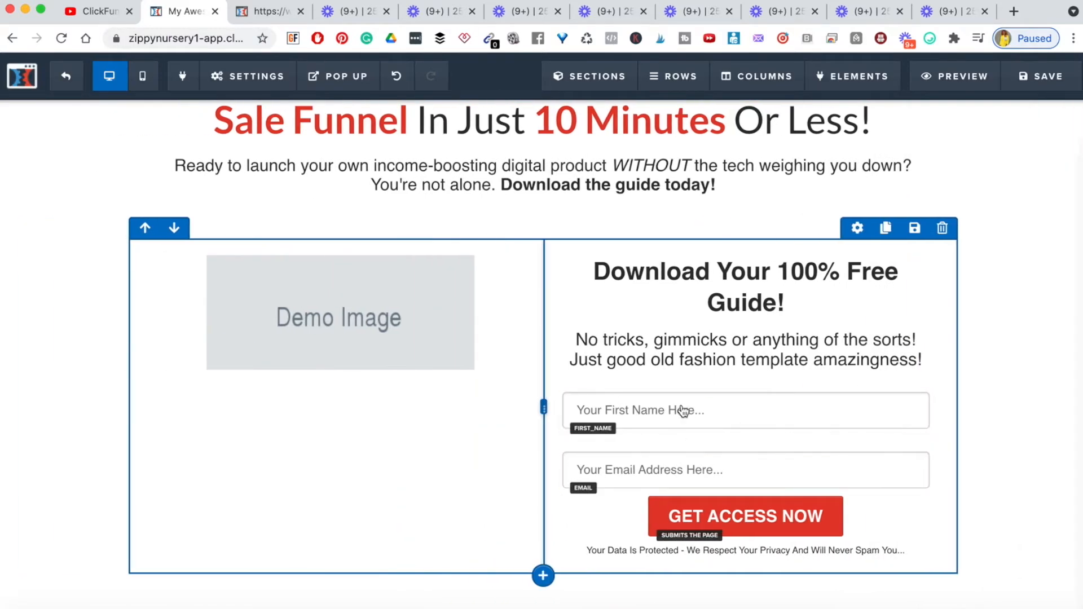
Reduce the top margin of the email address input so it sits closer to the first name field
{"action": "mouse_move", "coordinate": [802, 468]}
{"action": "left_click", "coordinate": [860, 443]}
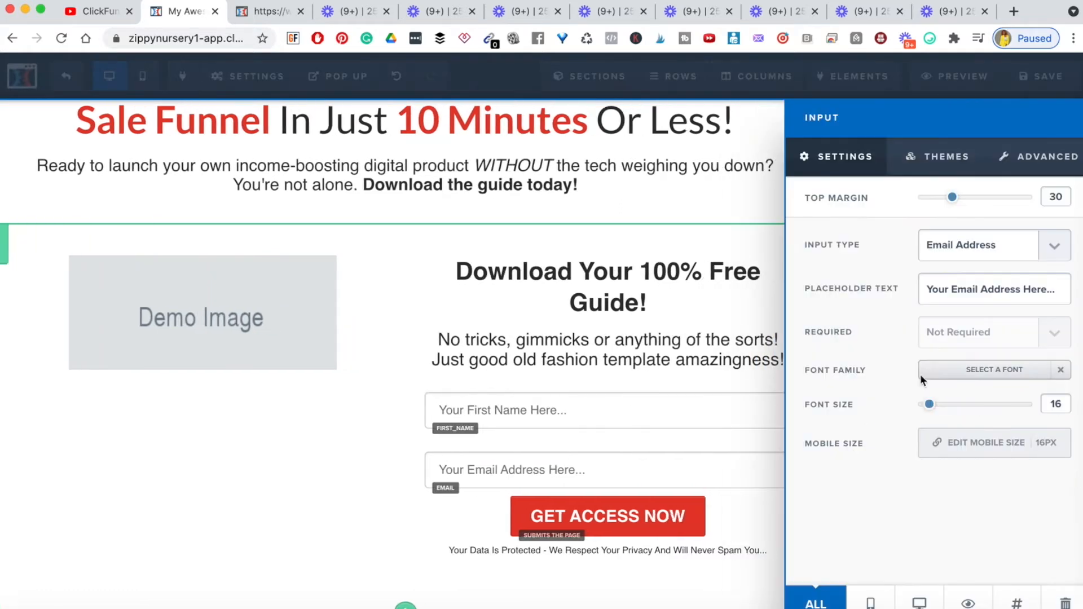
{"action": "left_click_drag", "start_coordinate": [953, 204], "coordinate": [933, 206]}
{"action": "left_click", "coordinate": [757, 499]}
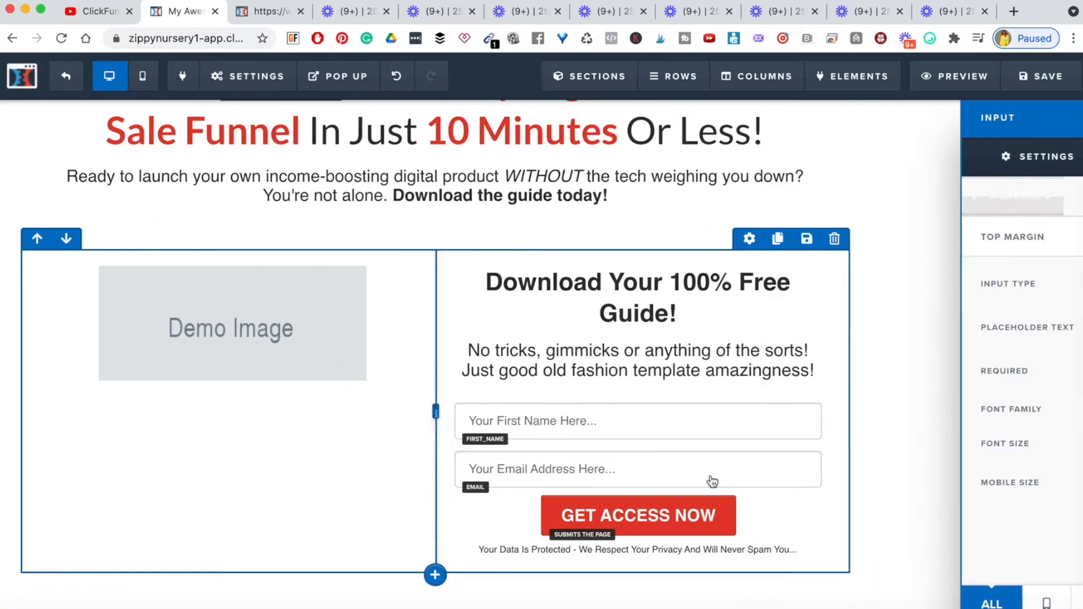
Match the form headline to the reference page by removing its bold formatting except on "Free Guide!"
{"action": "left_click", "coordinate": [242, 13]}
{"action": "scroll", "coordinate": [690, 137], "scroll_direction": "up", "scroll_amount": 1}
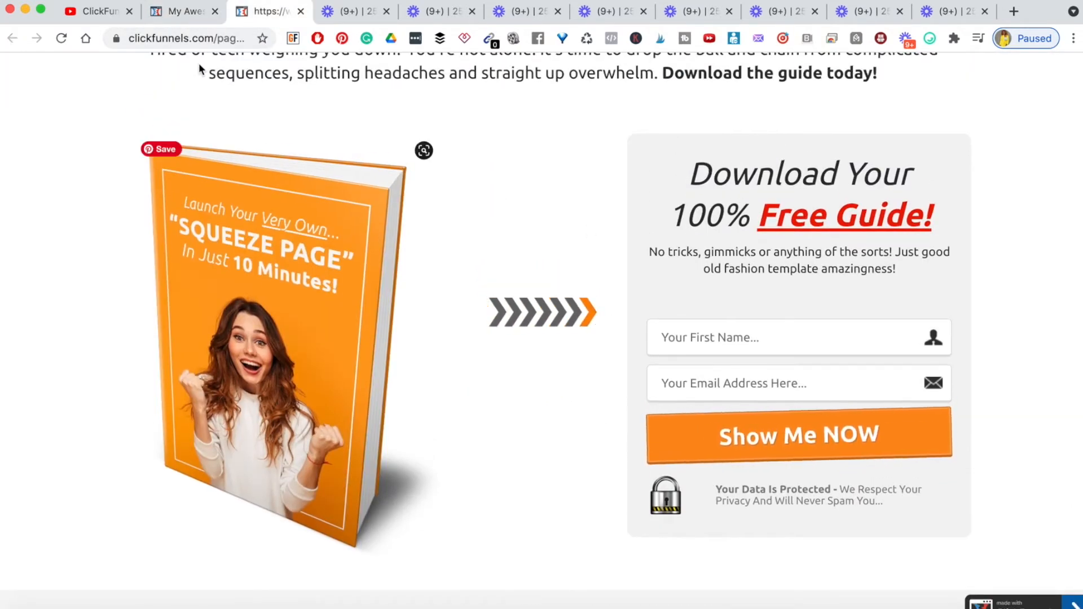
{"action": "left_click", "coordinate": [167, 19]}
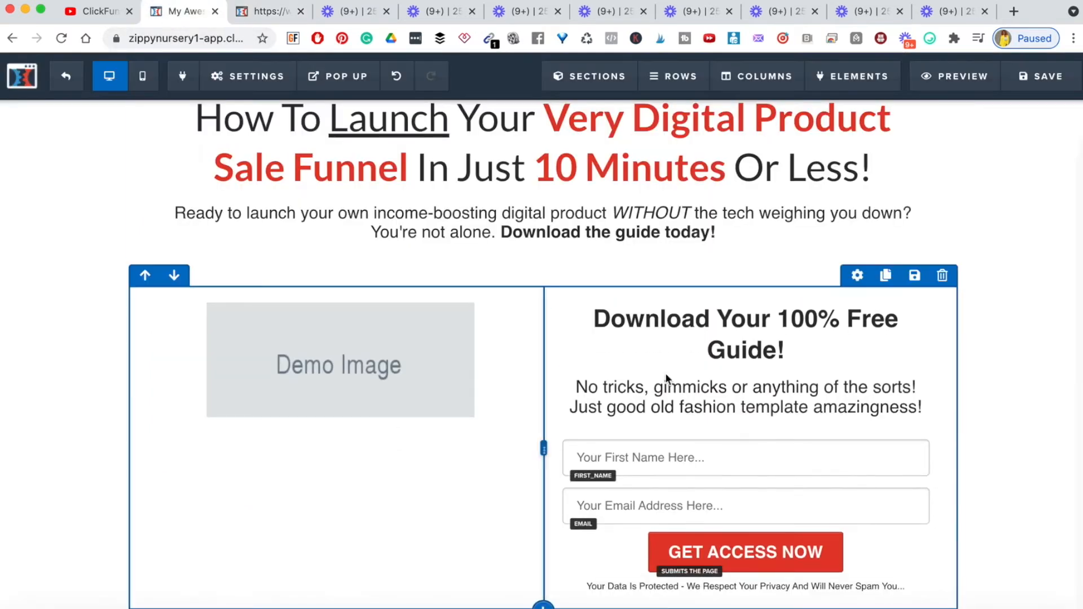
{"action": "left_click", "coordinate": [798, 346]}
{"action": "triple_click", "coordinate": [796, 345]}
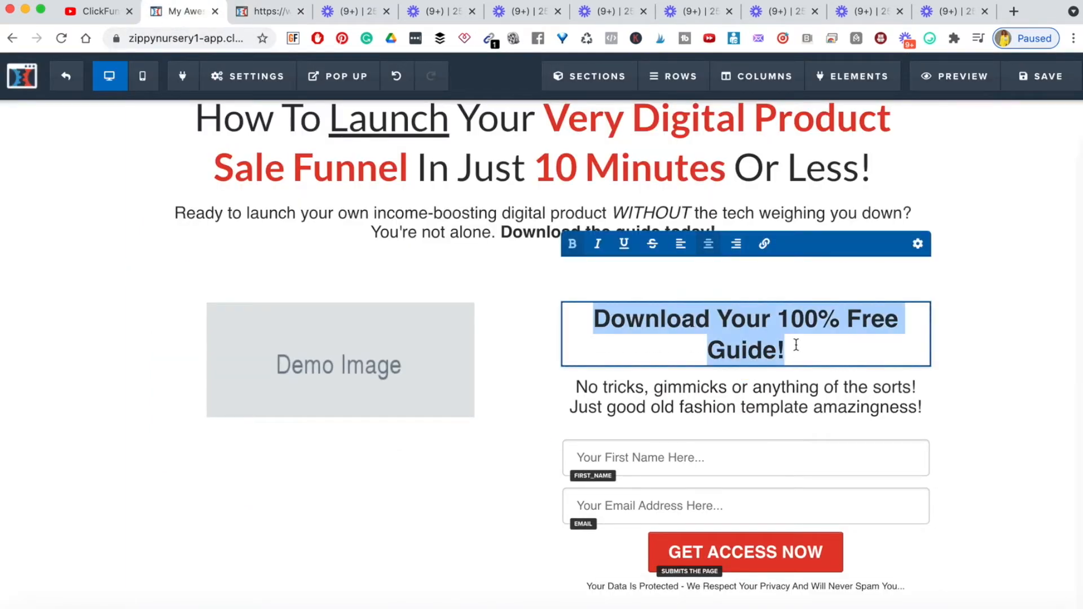
{"action": "key", "text": "super+b"}
{"action": "left_click_drag", "start_coordinate": [793, 345], "coordinate": [844, 326]}
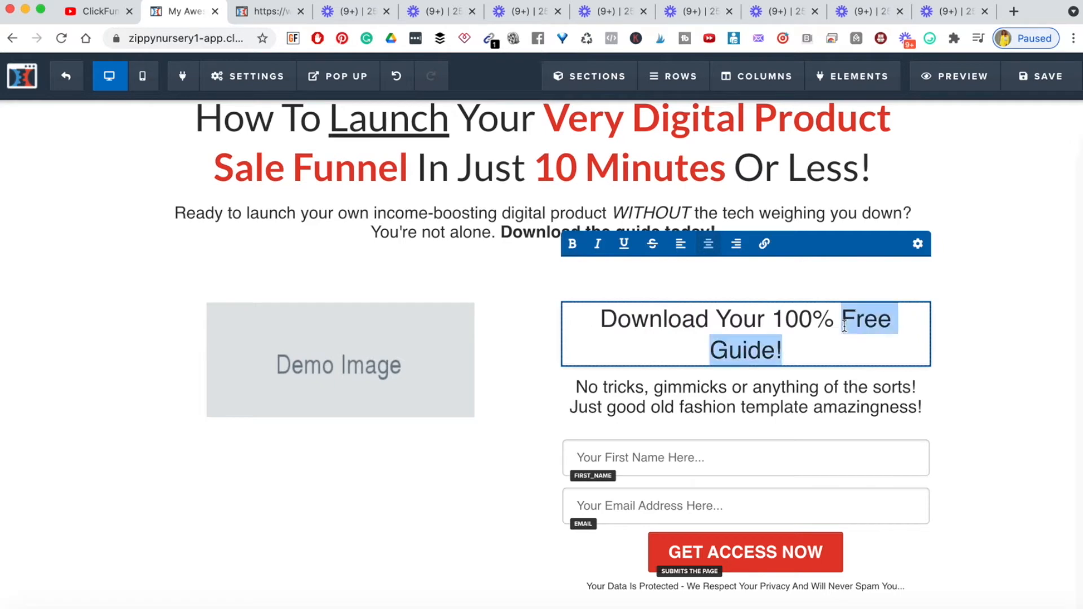
{"action": "key", "text": "super+b"}
{"action": "left_click", "coordinate": [972, 372]}
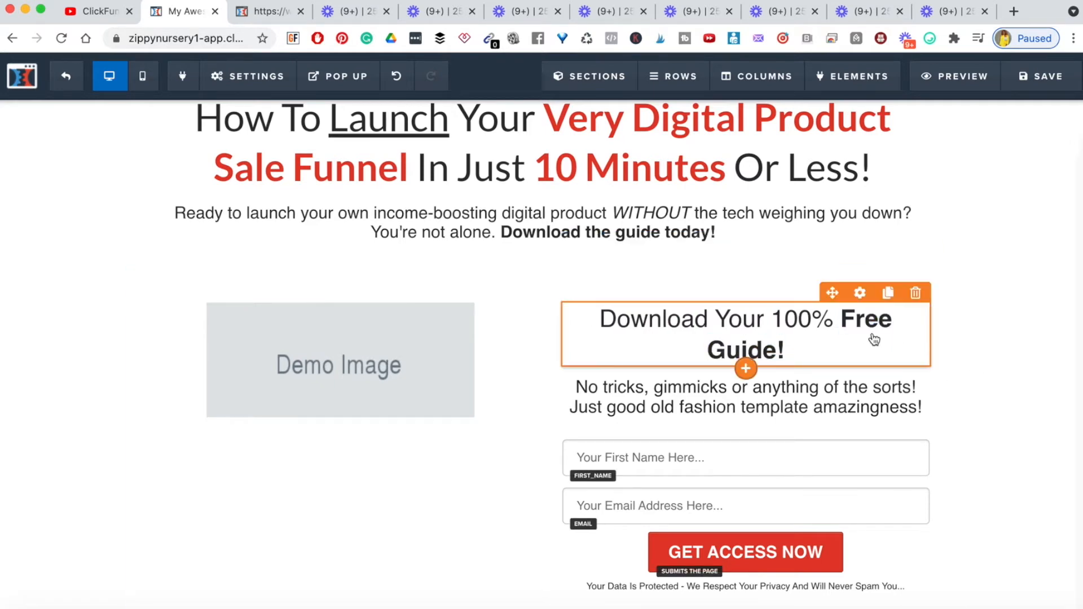
Set the form headline's bold color to red #e43b2c and its font size to 44
{"action": "left_click", "coordinate": [866, 298]}
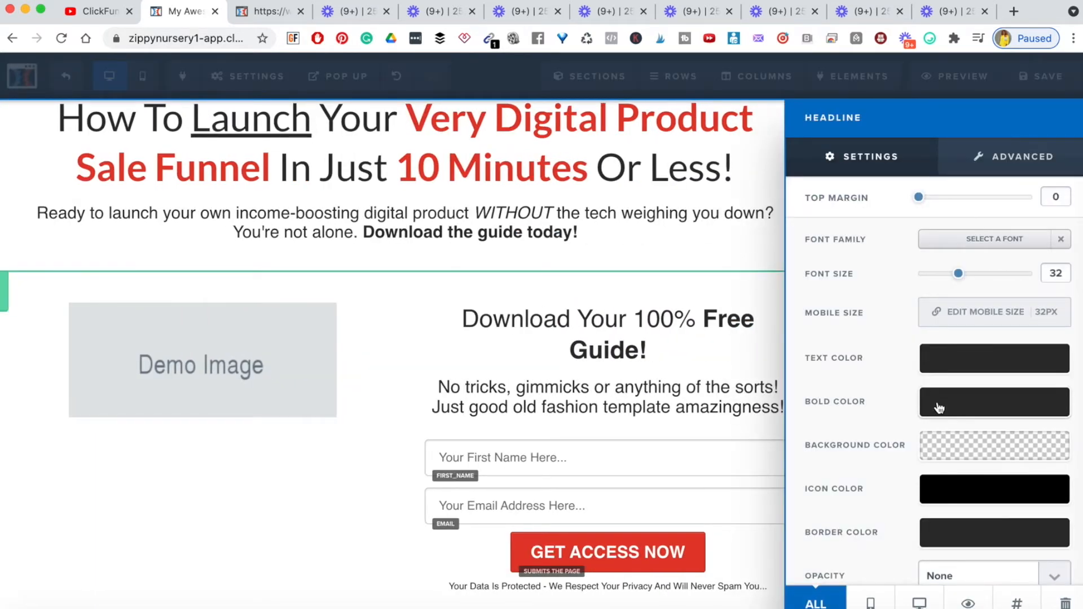
{"action": "left_click", "coordinate": [930, 408]}
{"action": "left_click", "coordinate": [828, 477]}
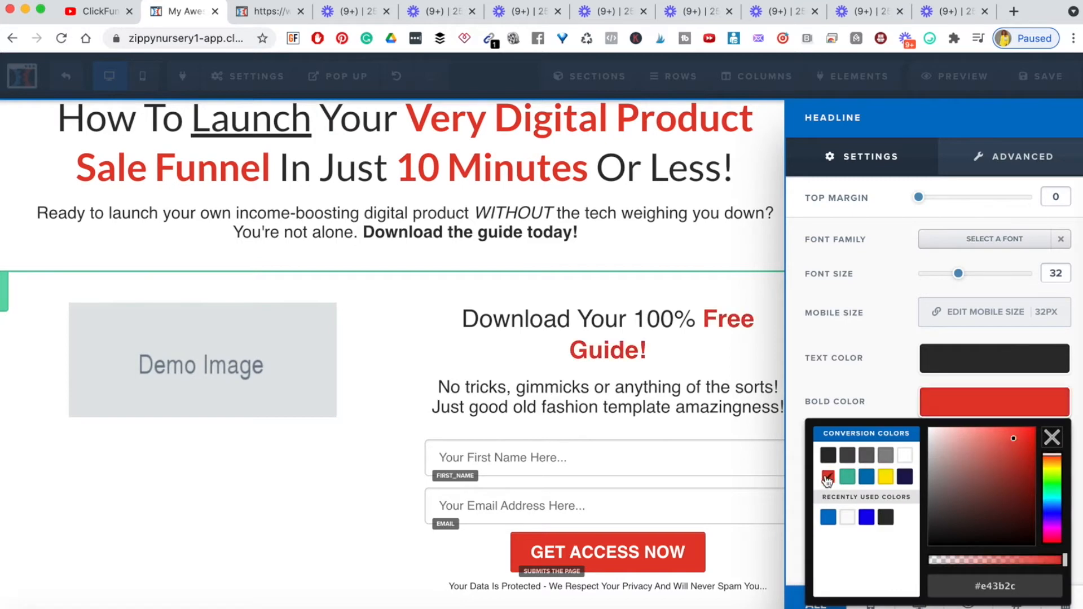
{"action": "left_click", "coordinate": [703, 368]}
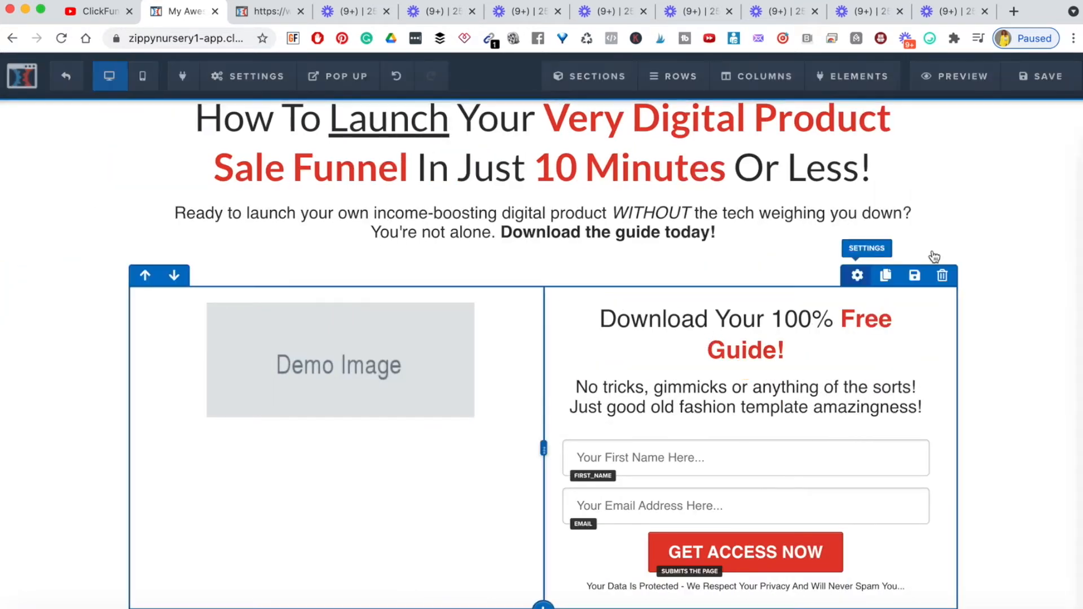
{"action": "left_click", "coordinate": [892, 280]}
{"action": "left_click_drag", "start_coordinate": [959, 278], "coordinate": [981, 280]}
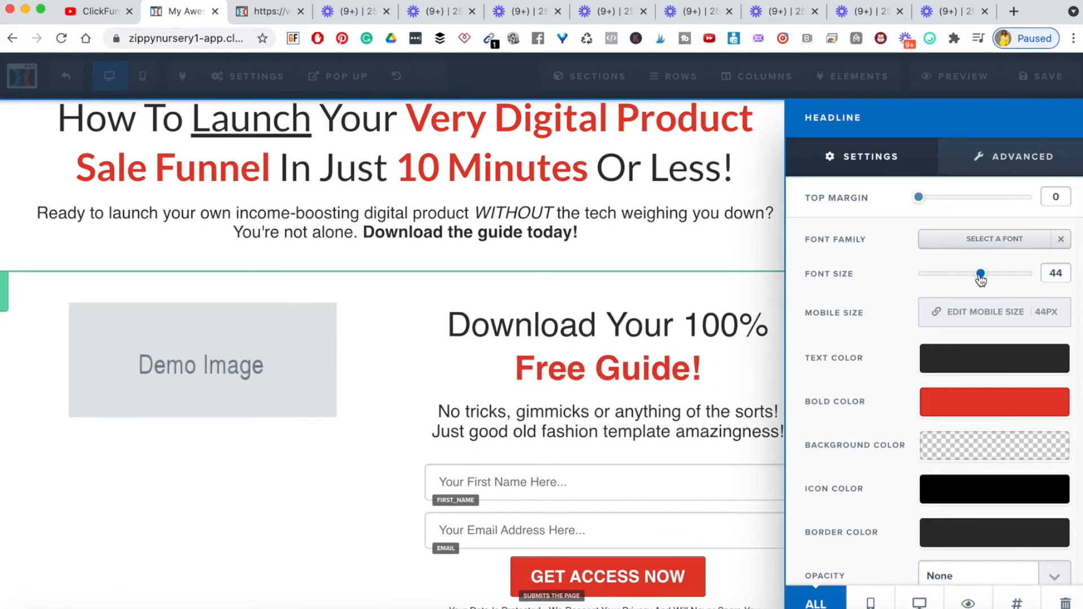
{"action": "left_click", "coordinate": [713, 379]}
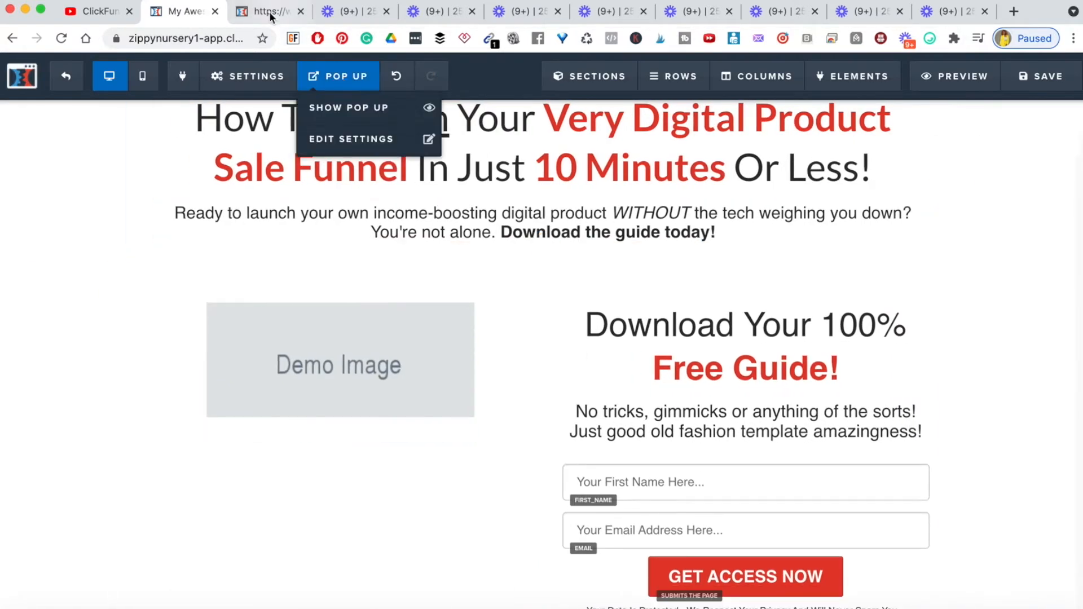
Widen the demo image column and narrow the form column to resemble the reference page's layout
{"action": "left_click", "coordinate": [269, 12]}
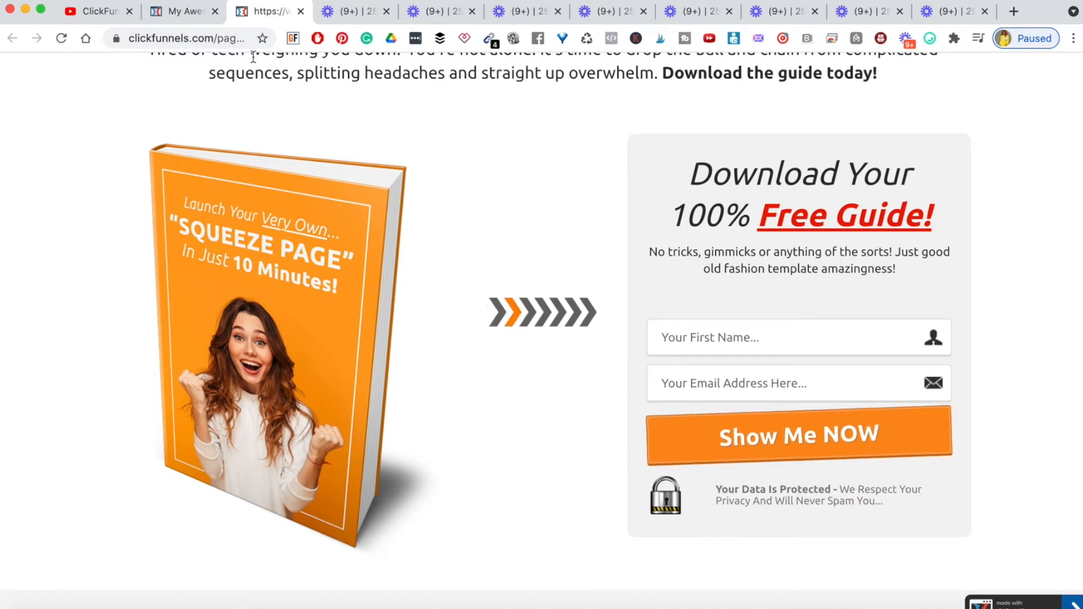
{"action": "left_click", "coordinate": [172, 11]}
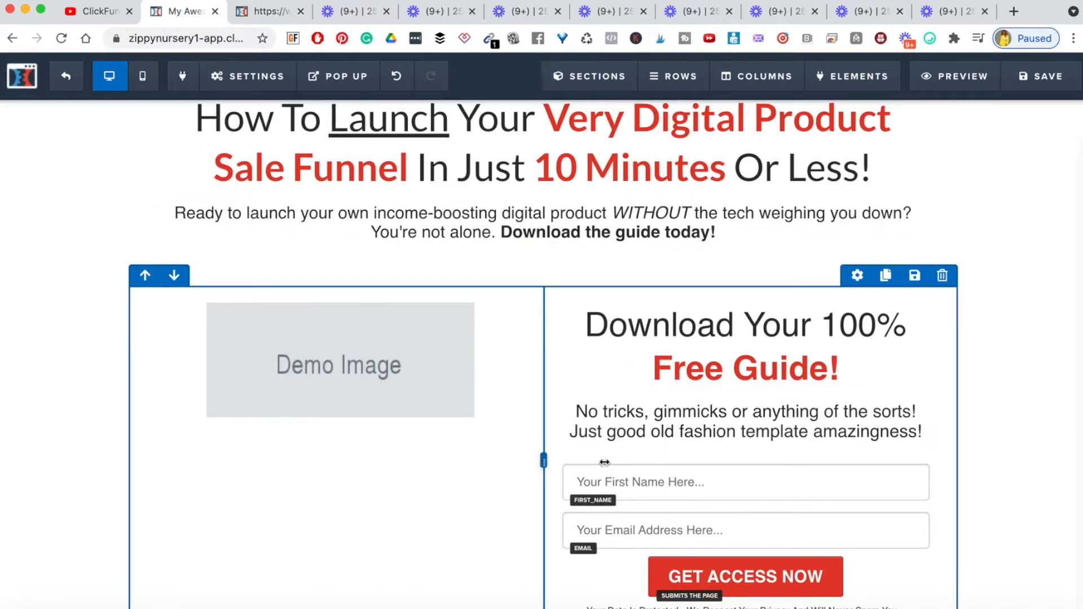
{"action": "left_click_drag", "start_coordinate": [605, 463], "coordinate": [607, 463]}
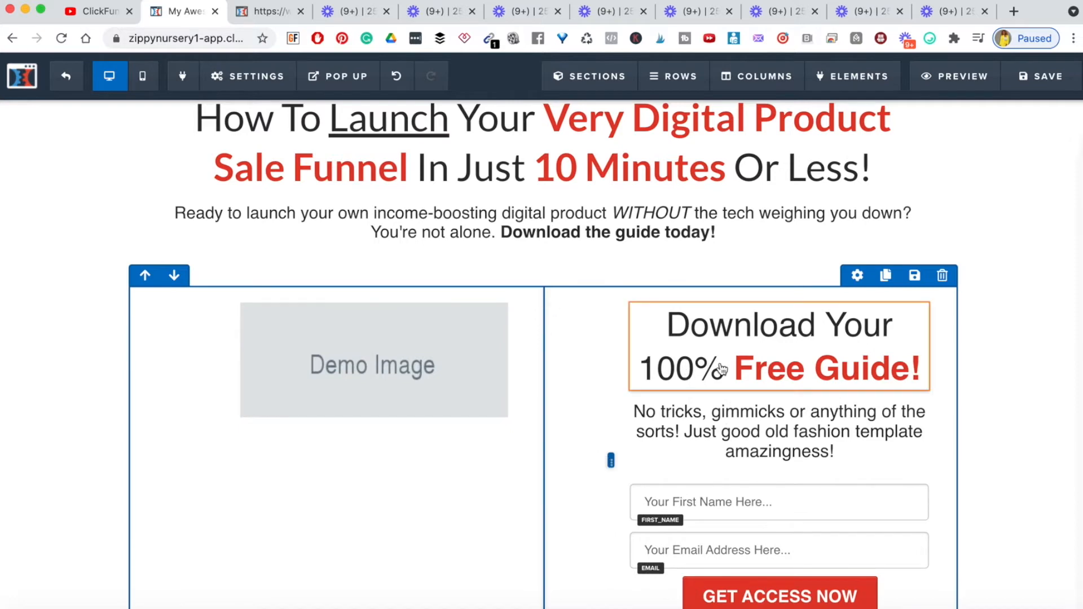
{"action": "left_click", "coordinate": [248, 15]}
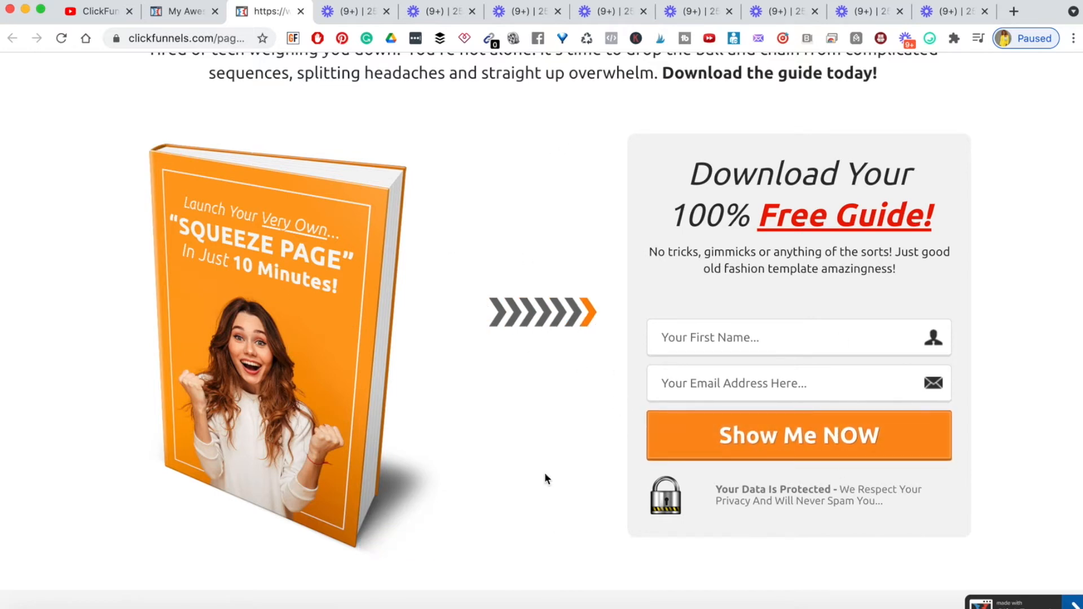
{"action": "left_click", "coordinate": [163, 15]}
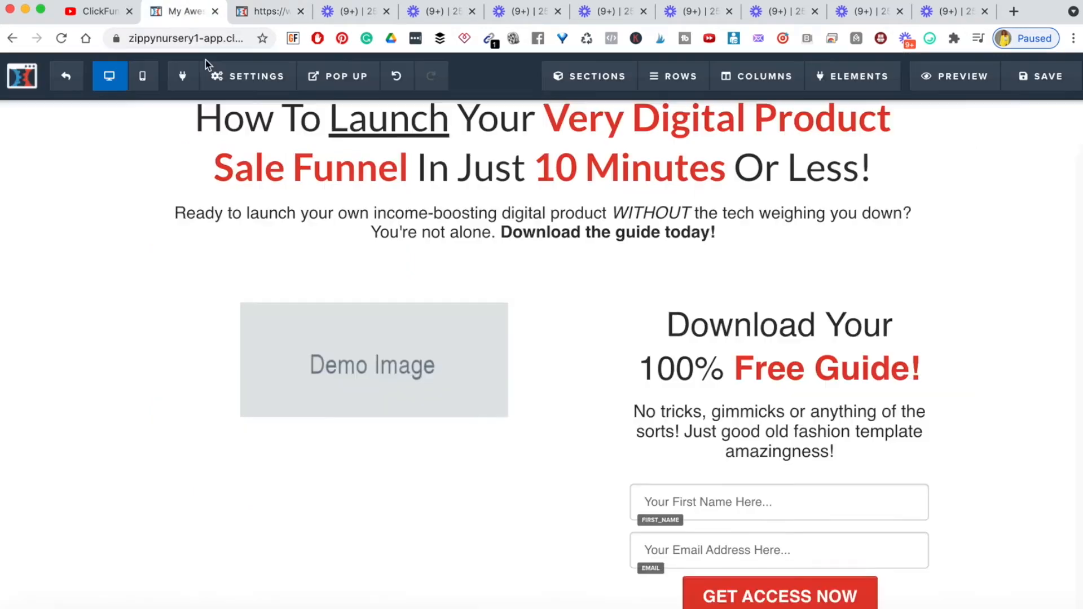
Browse the local files for an upload to replace the demo image, and view the book image on the reference page
{"action": "scroll", "coordinate": [995, 429], "scroll_direction": "down", "scroll_amount": 2}
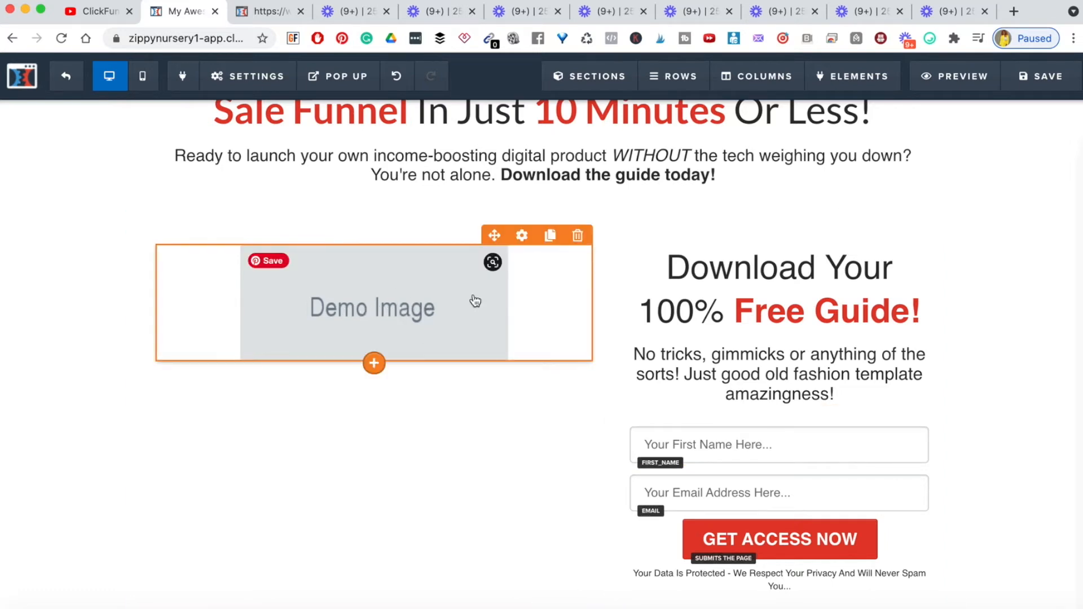
{"action": "left_click", "coordinate": [521, 243]}
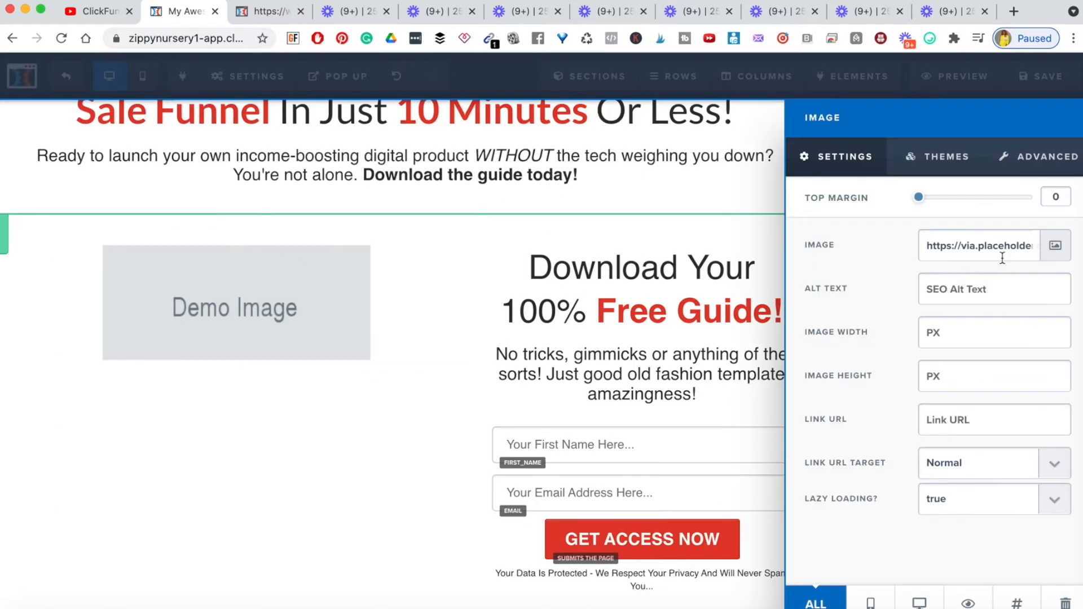
{"action": "left_click", "coordinate": [1056, 247]}
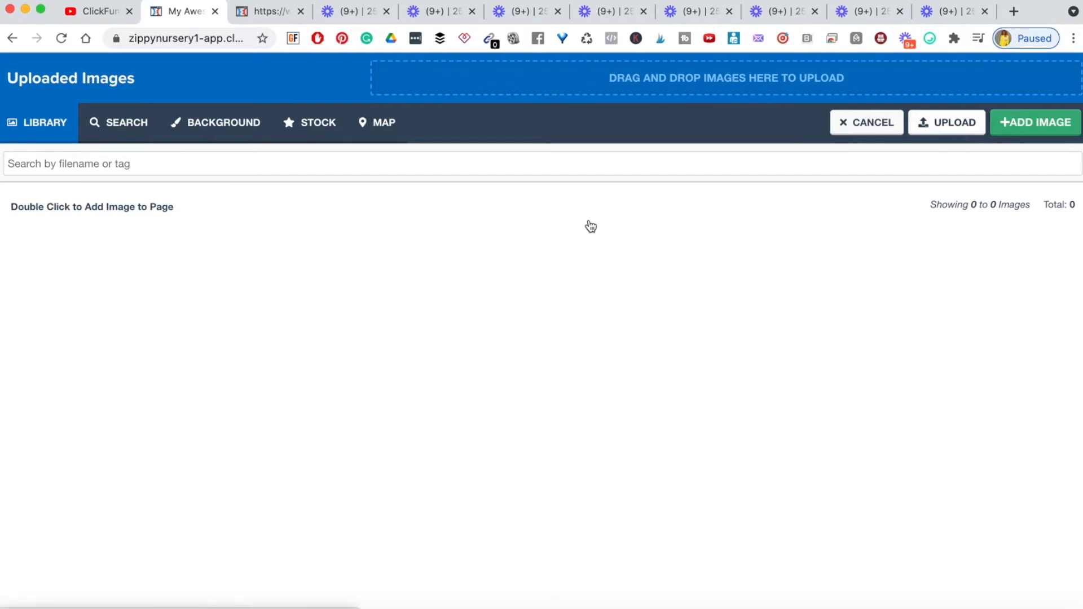
{"action": "left_click", "coordinate": [947, 122]}
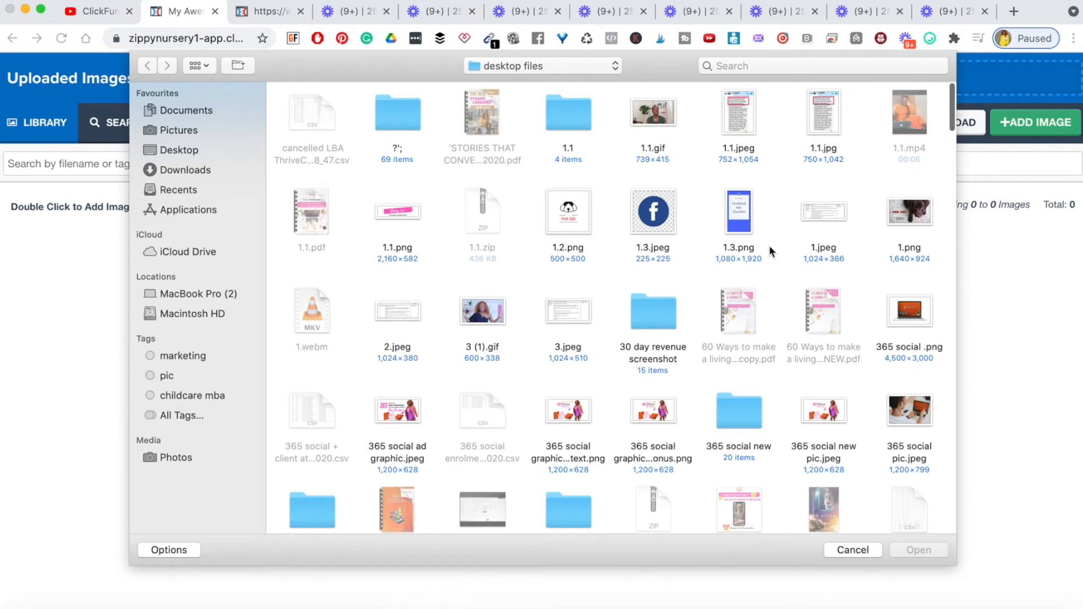
{"action": "scroll", "coordinate": [550, 334], "scroll_direction": "down", "scroll_amount": 10}
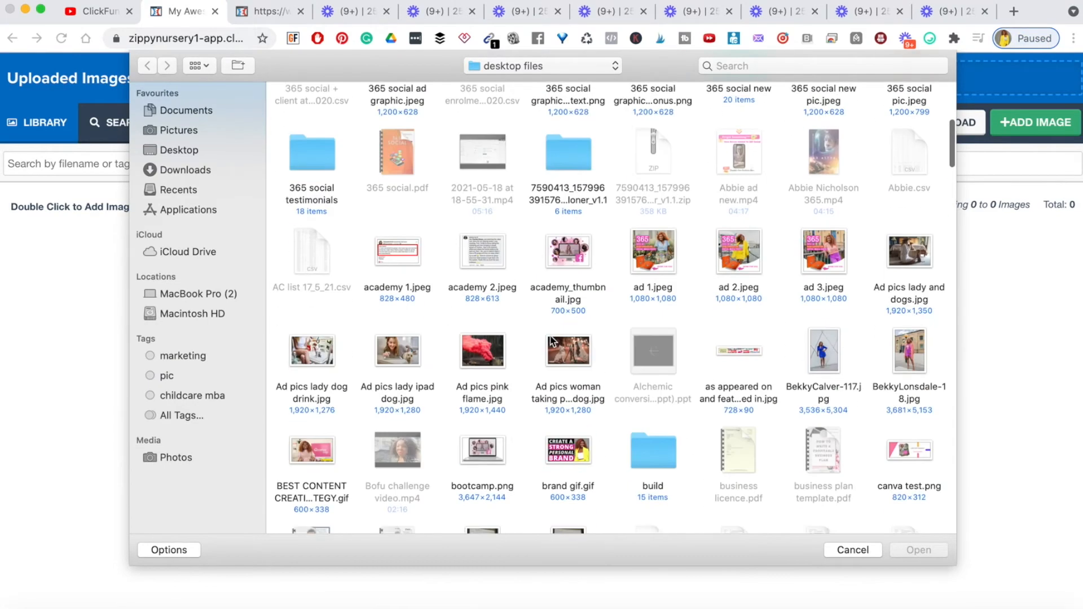
{"action": "scroll", "coordinate": [550, 334], "scroll_direction": "down", "scroll_amount": 10}
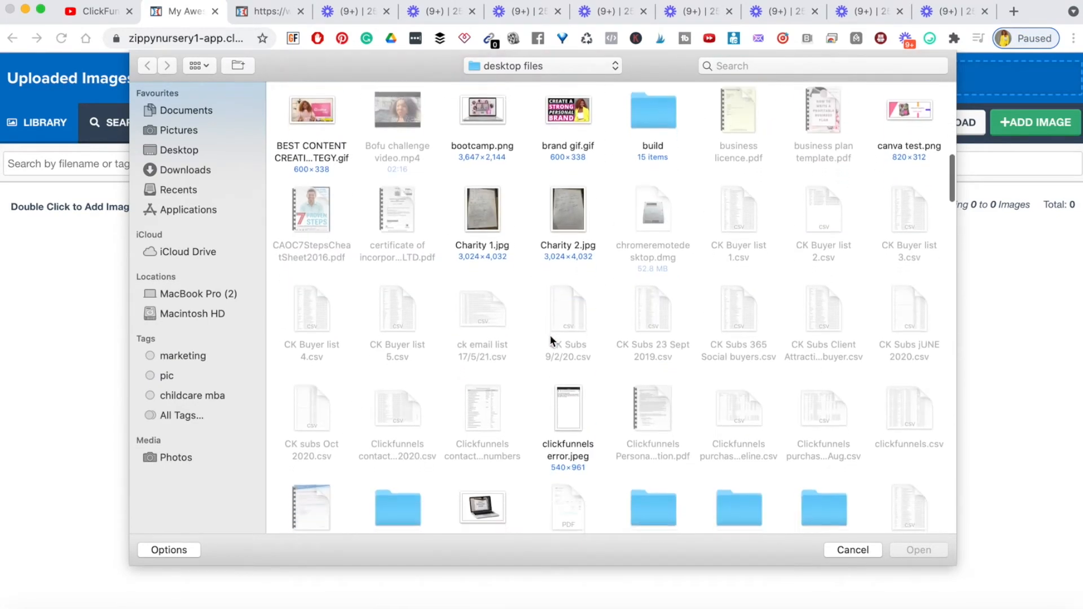
{"action": "scroll", "coordinate": [551, 337], "scroll_direction": "down", "scroll_amount": 2}
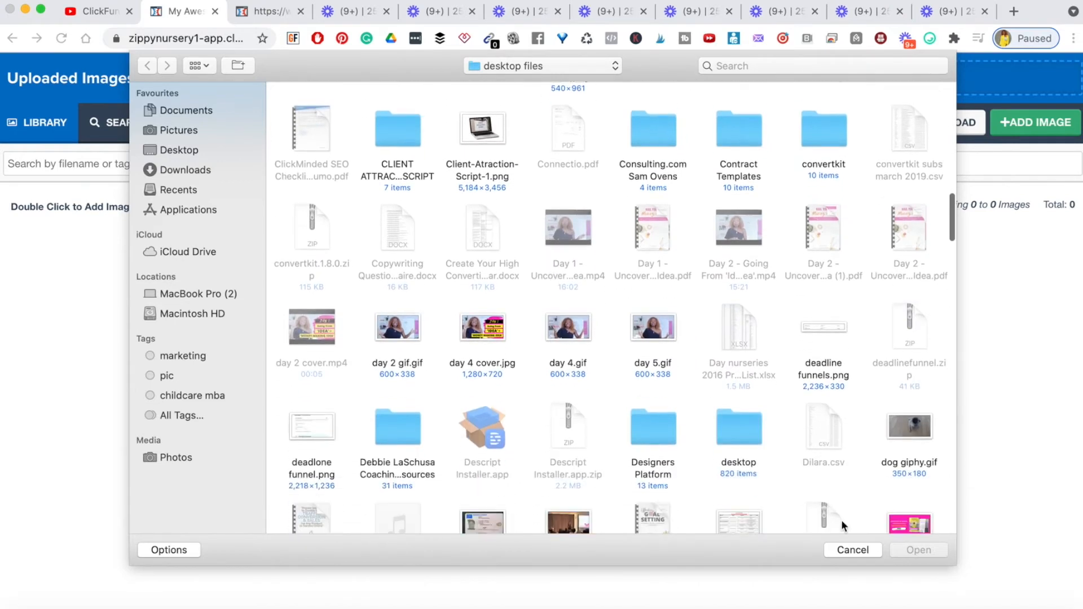
{"action": "left_click", "coordinate": [859, 554]}
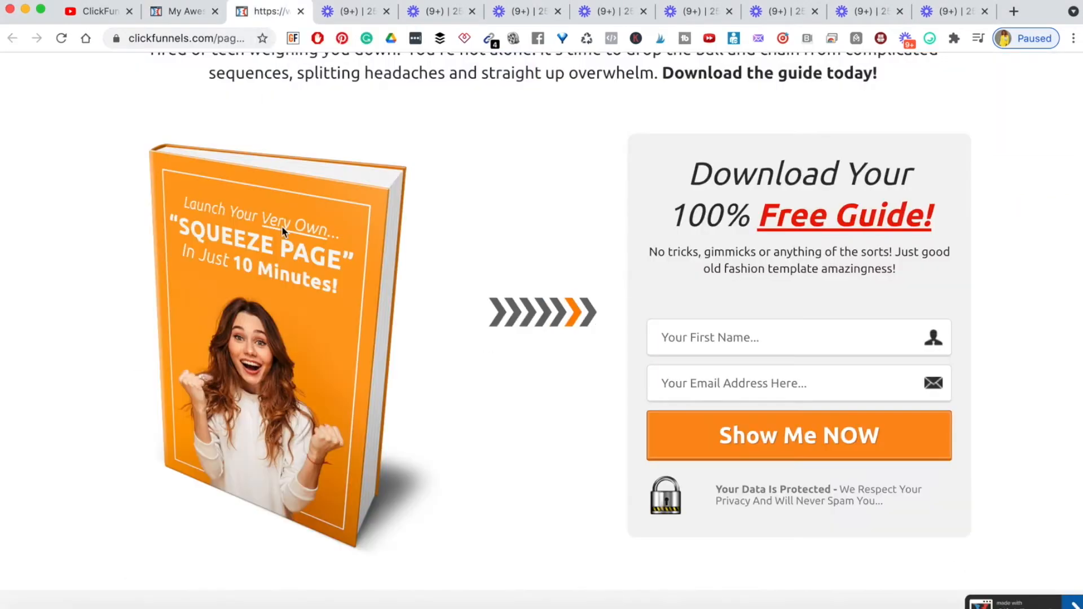
{"action": "left_click", "coordinate": [259, 14]}
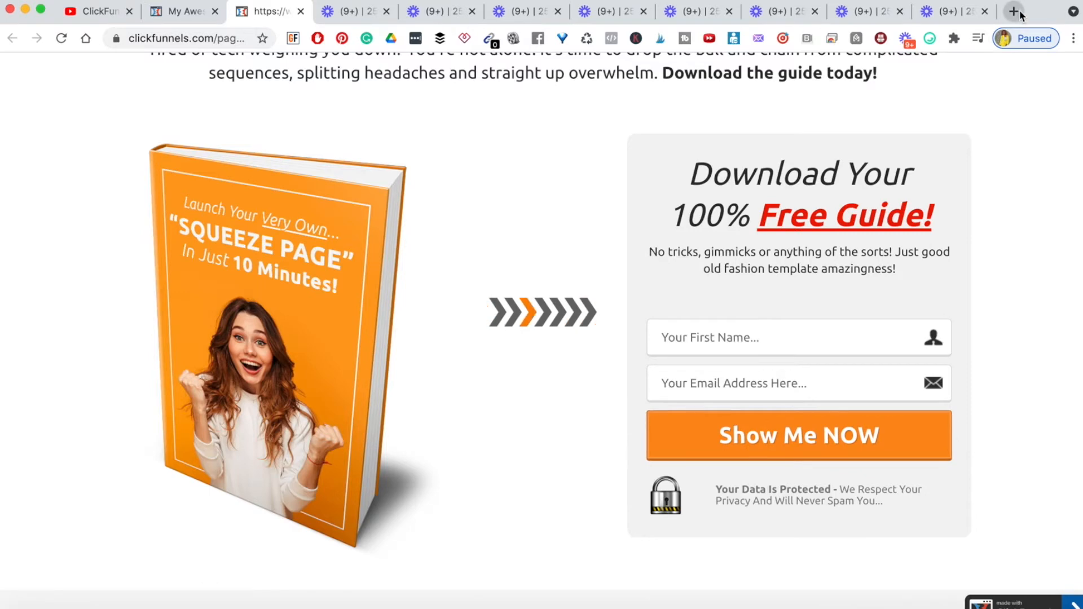
Open the /stories page of the presenter's website in a new tab and view the "Stories That Convert" template mockup
{"action": "key", "text": "ctrl+t"}
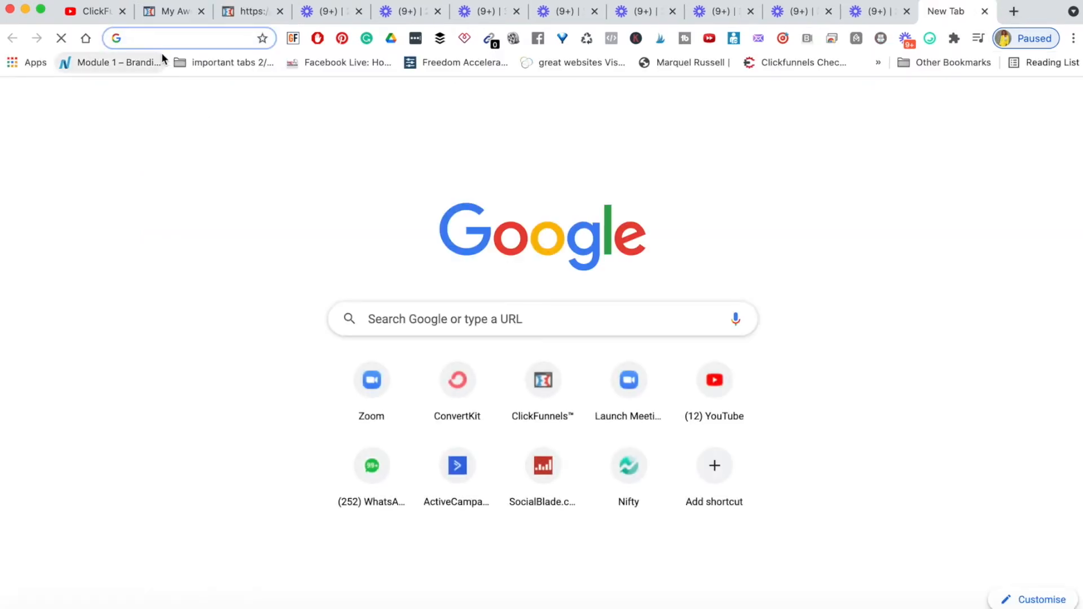
{"action": "type", "text": "pam"}
{"action": "key", "text": "Right"}
{"action": "type", "text": "/stories"}
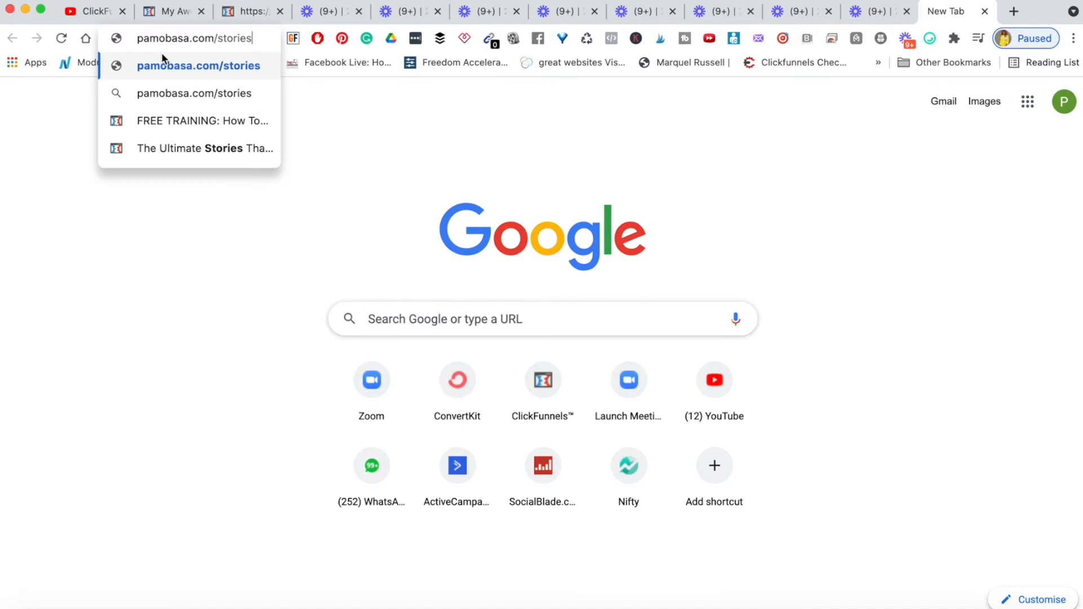
{"action": "key", "text": "Return"}
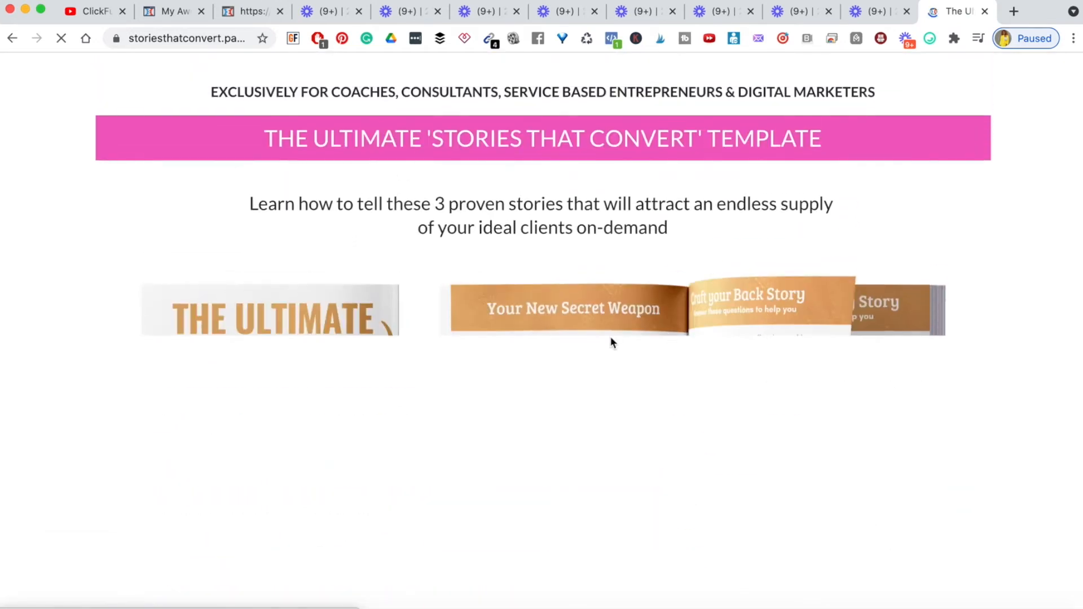
{"action": "scroll", "coordinate": [612, 341], "scroll_direction": "down", "scroll_amount": 3}
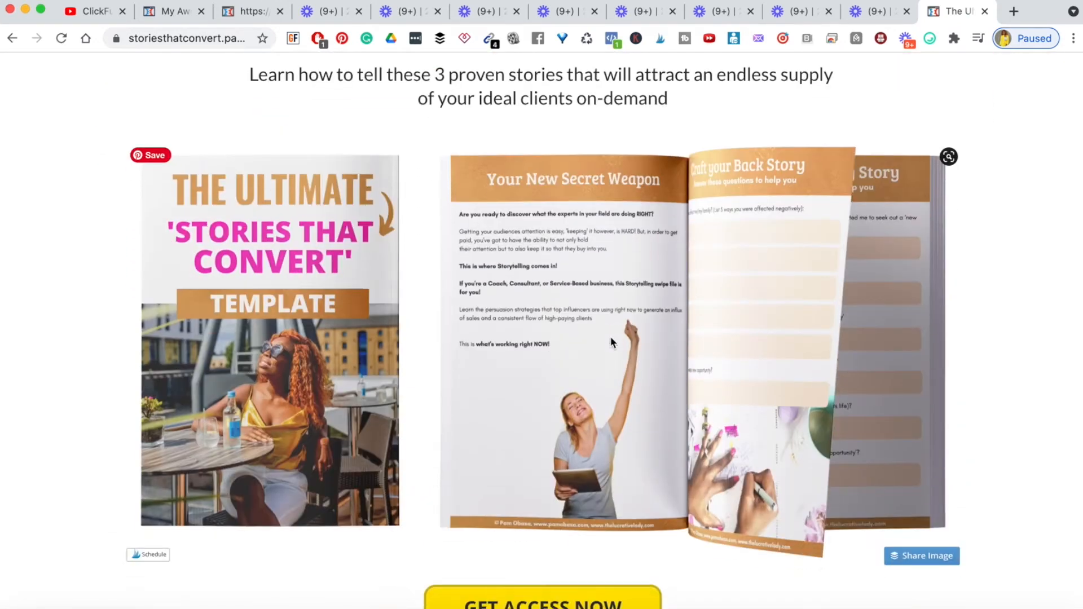
Save the template mockup image as 1.1.png in the desktop files folder, replacing the existing file
{"action": "right_click", "coordinate": [546, 262]}
{"action": "left_click", "coordinate": [632, 284]}
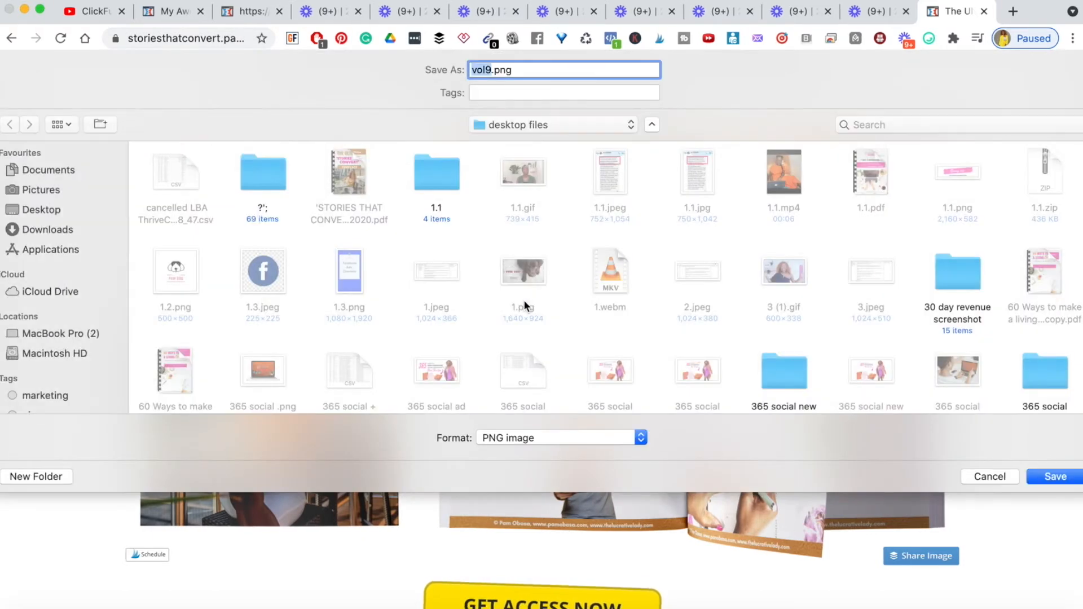
{"action": "type", "text": "1.1"}
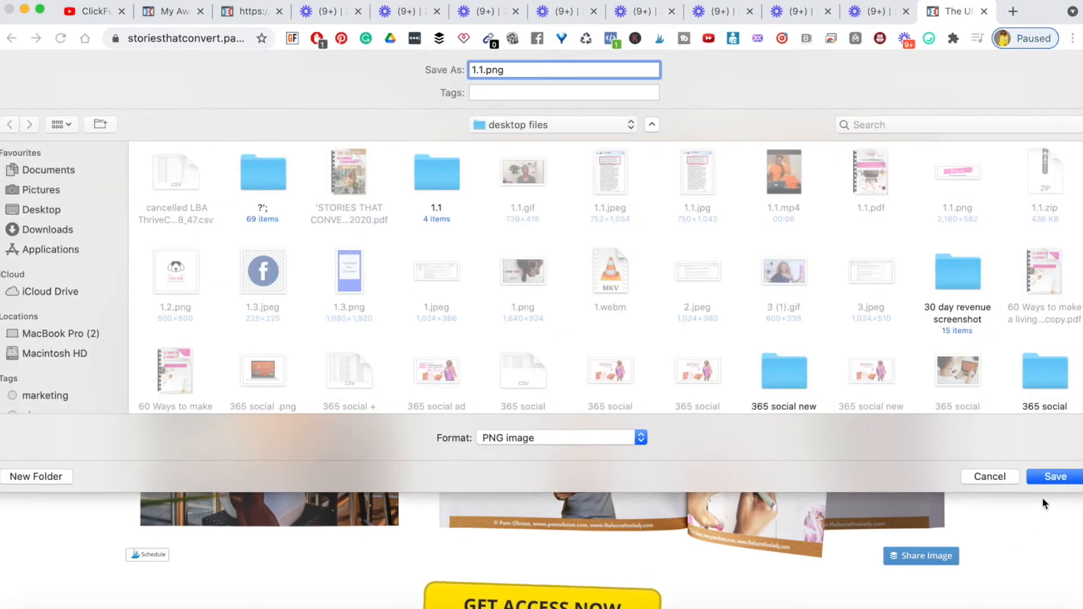
{"action": "left_click", "coordinate": [1044, 479]}
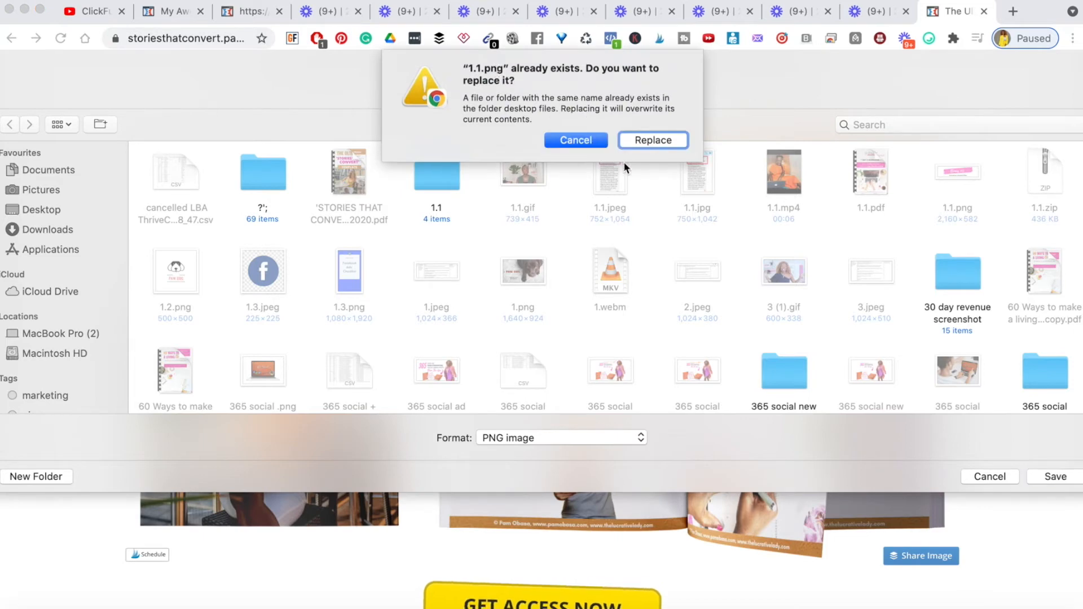
{"action": "left_click", "coordinate": [642, 139]}
Return to the page editor's image library and upload 1.1.png from the desktop files folder
{"action": "left_click", "coordinate": [178, 21]}
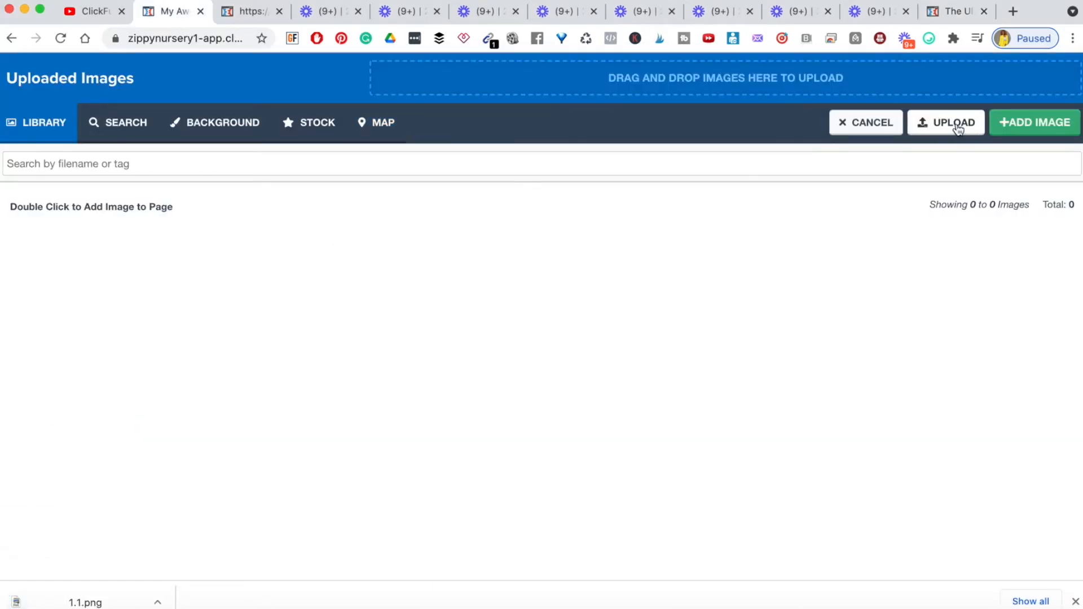
{"action": "left_click", "coordinate": [958, 130]}
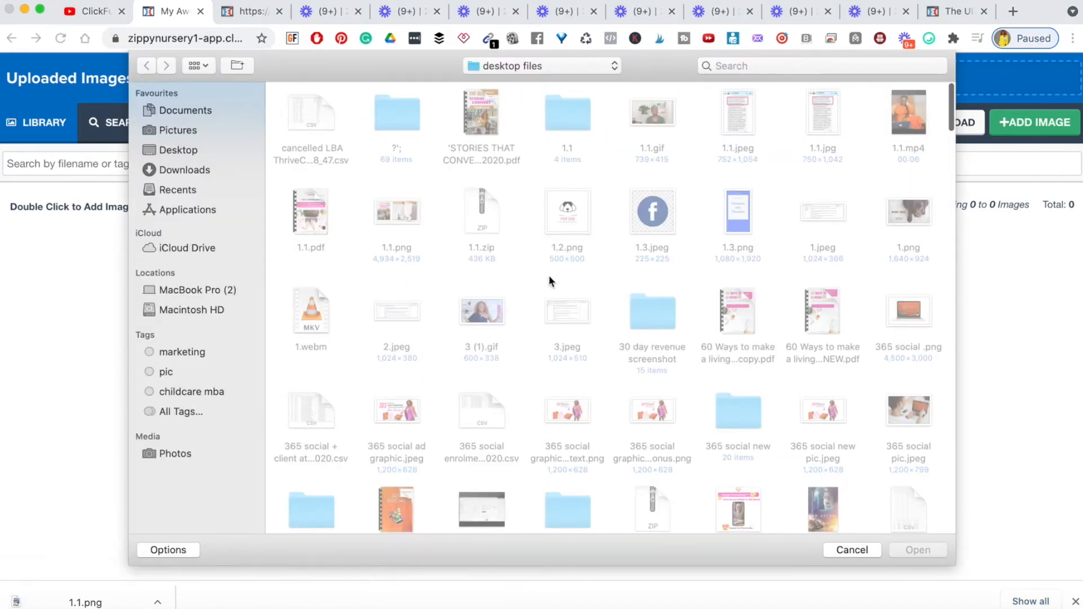
{"action": "left_click", "coordinate": [382, 223]}
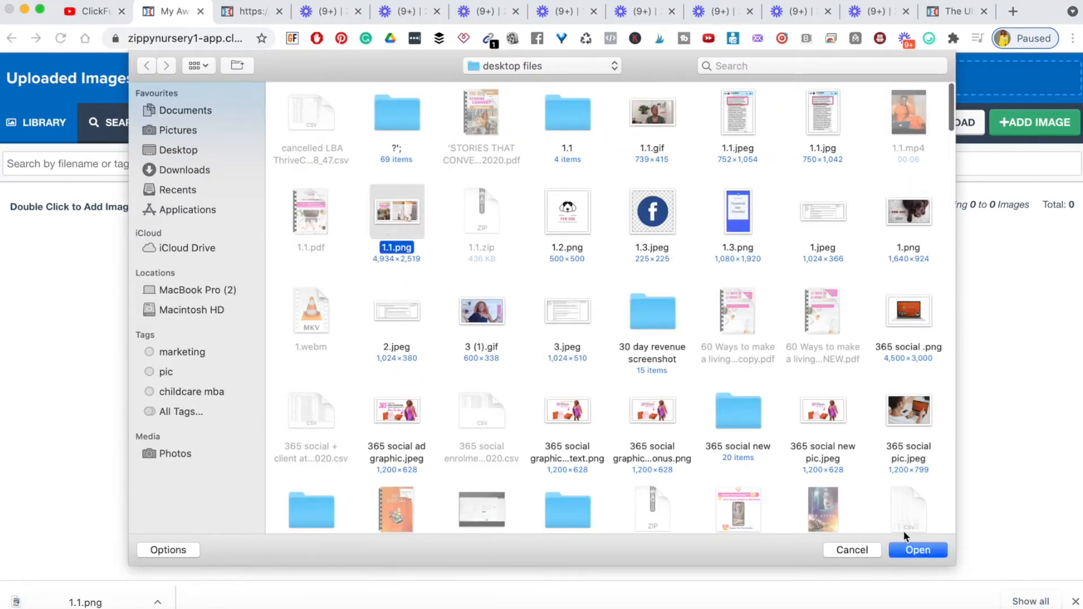
{"action": "left_click", "coordinate": [908, 550]}
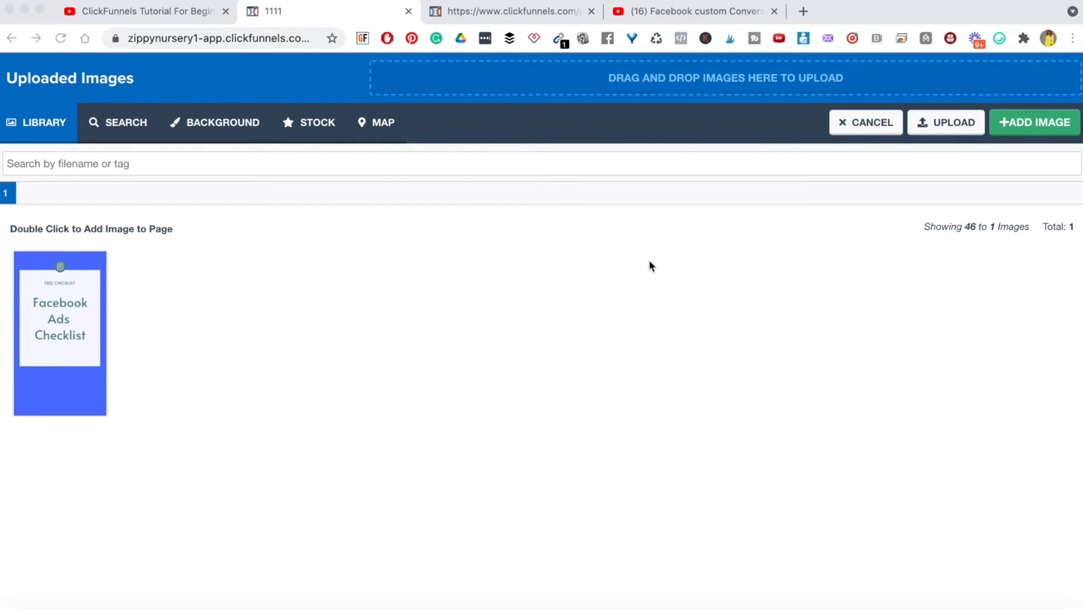
Replace the demo image with the Facebook Ads Checklist image from the library
{"action": "left_click", "coordinate": [54, 301]}
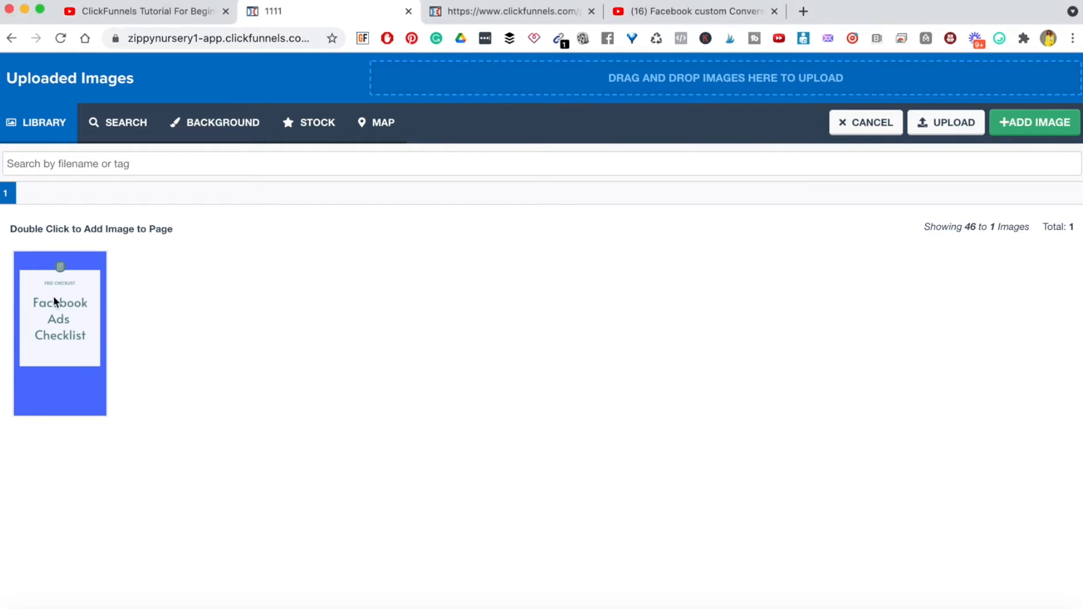
{"action": "left_click", "coordinate": [69, 332]}
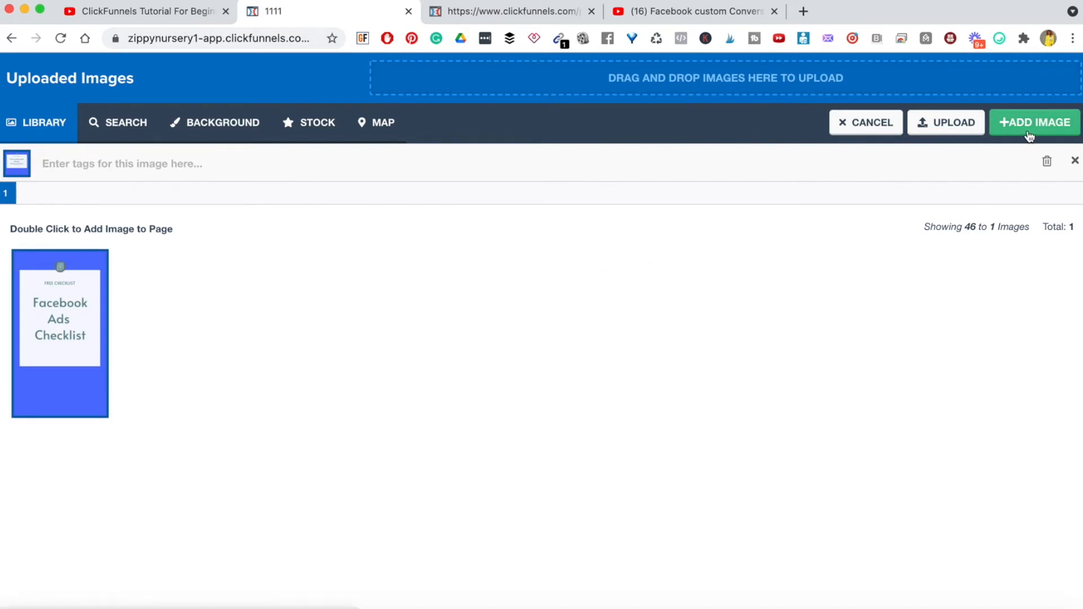
{"action": "left_click", "coordinate": [1048, 123]}
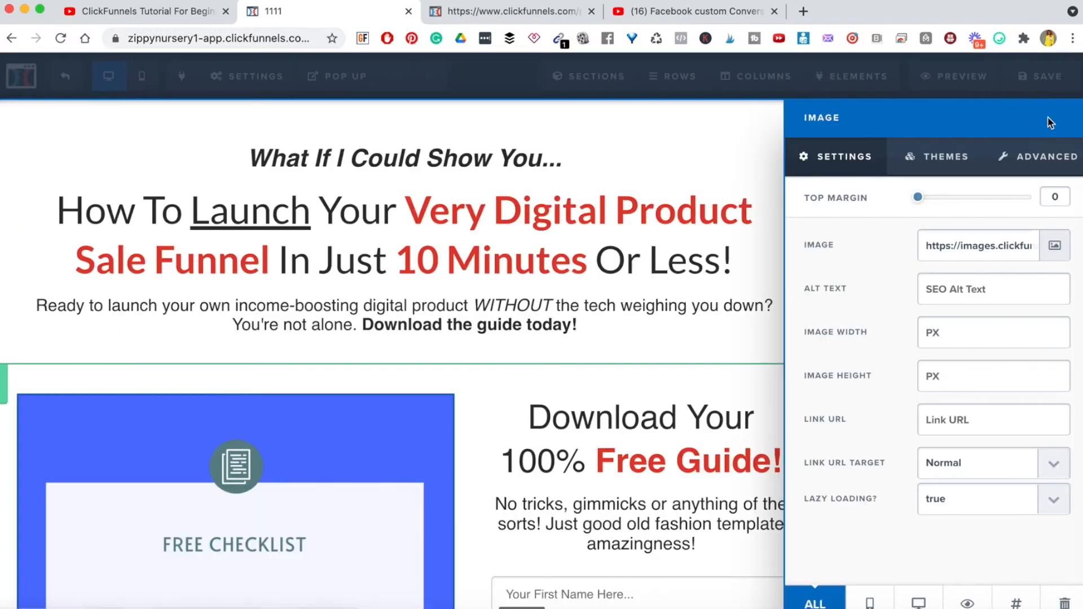
{"action": "left_click", "coordinate": [486, 411]}
Resize the Facebook Ads Checklist image beside the form to a height of 500 px
{"action": "scroll", "coordinate": [973, 451], "scroll_direction": "down", "scroll_amount": 10}
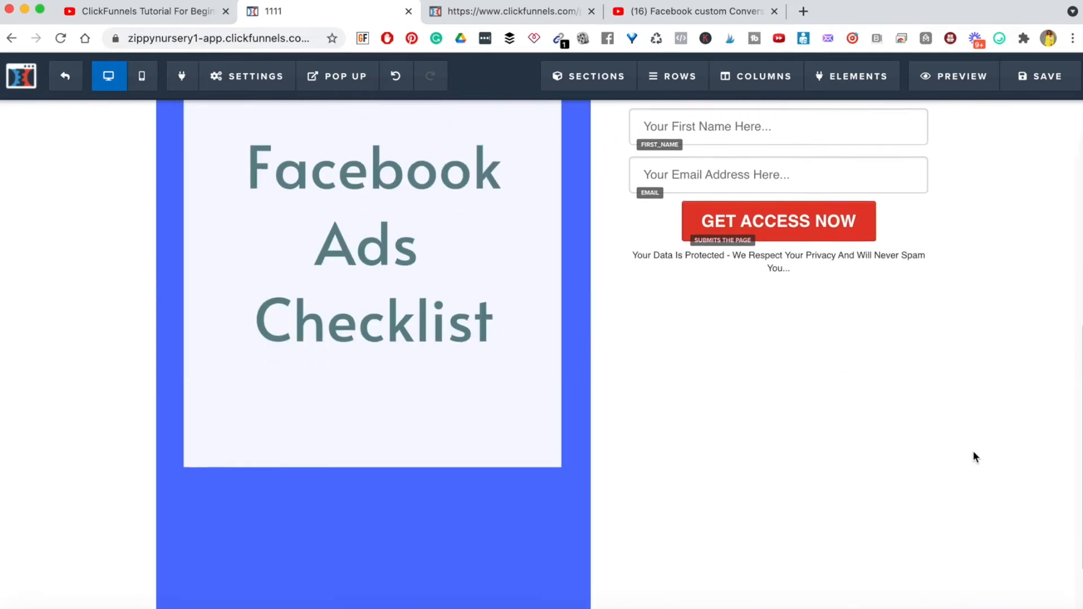
{"action": "scroll", "coordinate": [450, 363], "scroll_direction": "up", "scroll_amount": 10}
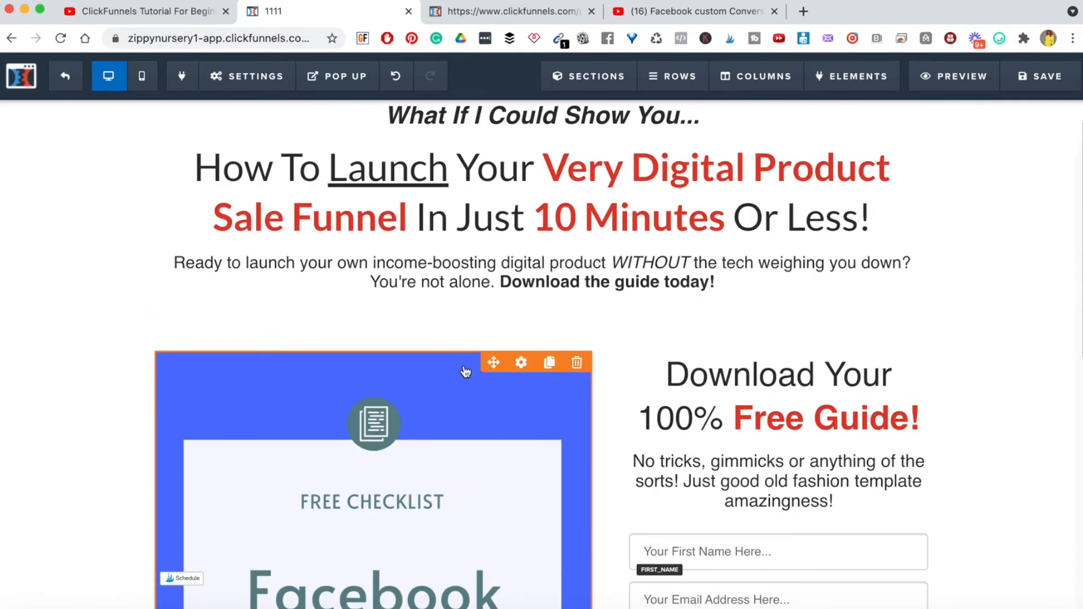
{"action": "scroll", "coordinate": [1043, 421], "scroll_direction": "down", "scroll_amount": 10}
{"action": "scroll", "coordinate": [1042, 422], "scroll_direction": "up", "scroll_amount": 6}
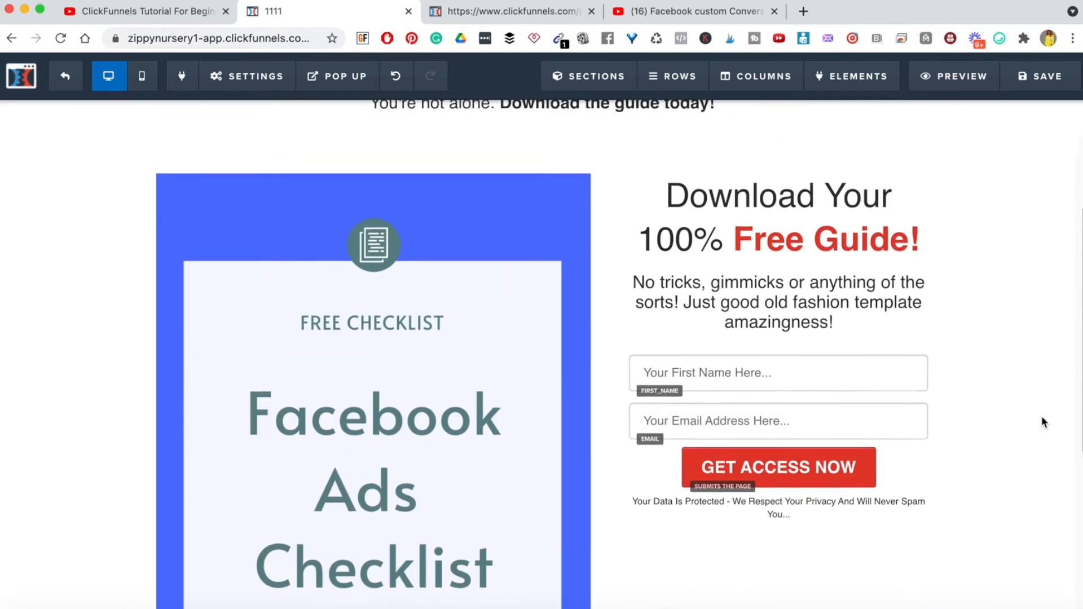
{"action": "scroll", "coordinate": [1054, 412], "scroll_direction": "down", "scroll_amount": 1}
{"action": "scroll", "coordinate": [1054, 406], "scroll_direction": "down", "scroll_amount": 5}
{"action": "scroll", "coordinate": [1054, 406], "scroll_direction": "up", "scroll_amount": 7}
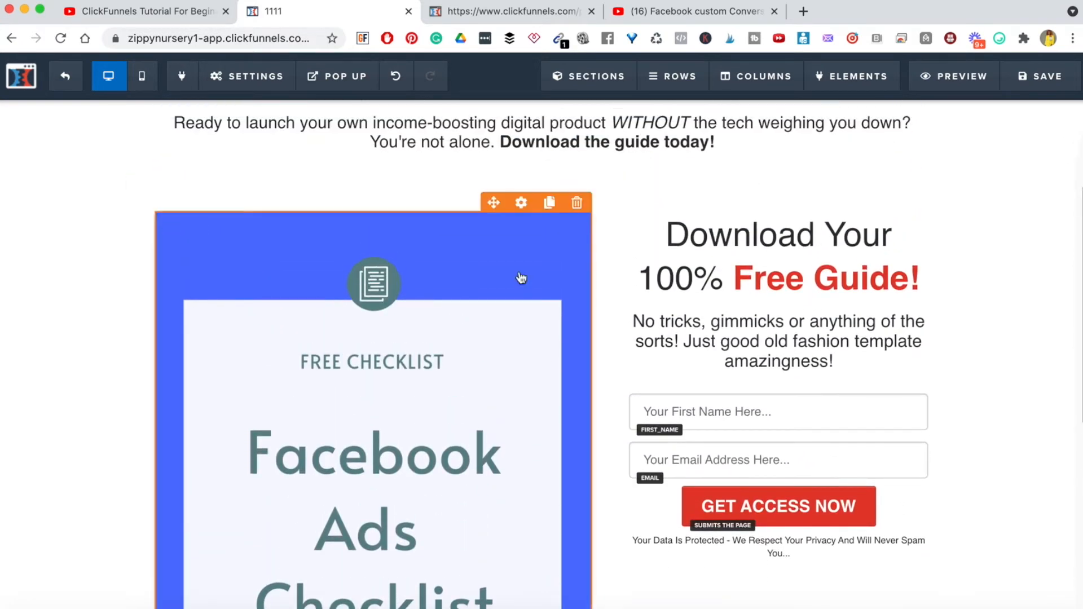
{"action": "left_click", "coordinate": [522, 204]}
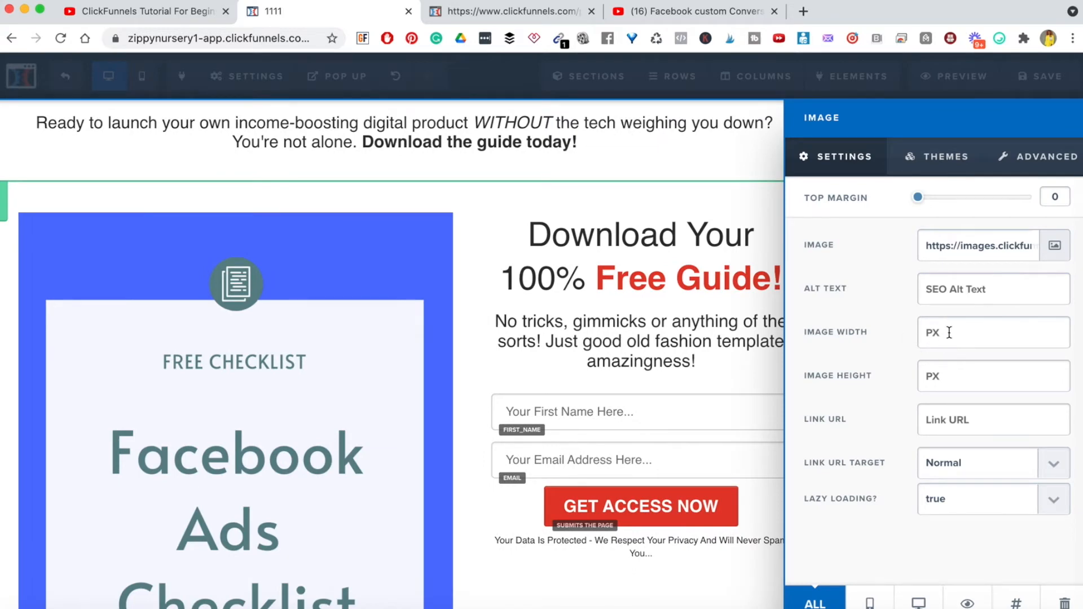
{"action": "left_click", "coordinate": [931, 377]}
{"action": "type", "text": "400"}
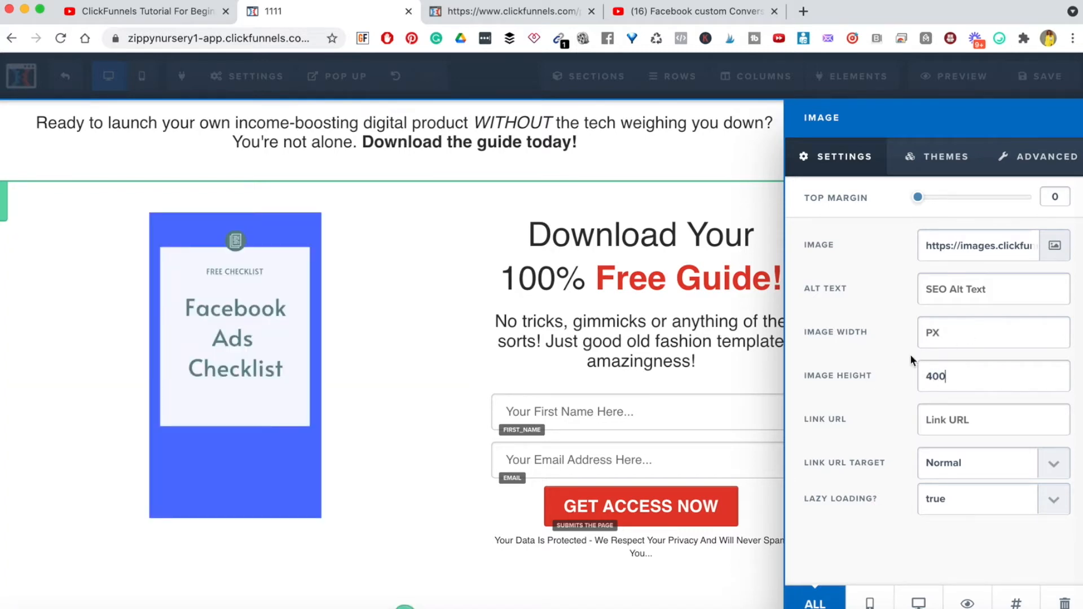
{"action": "key", "text": "BackSpace"}
{"action": "type", "text": "5"}
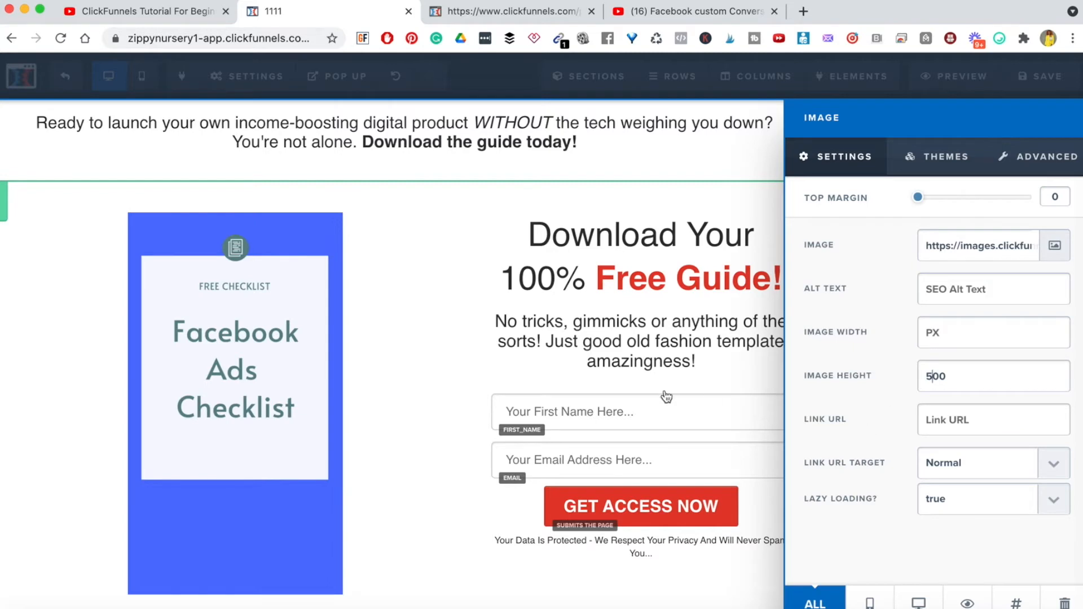
{"action": "left_click", "coordinate": [708, 349]}
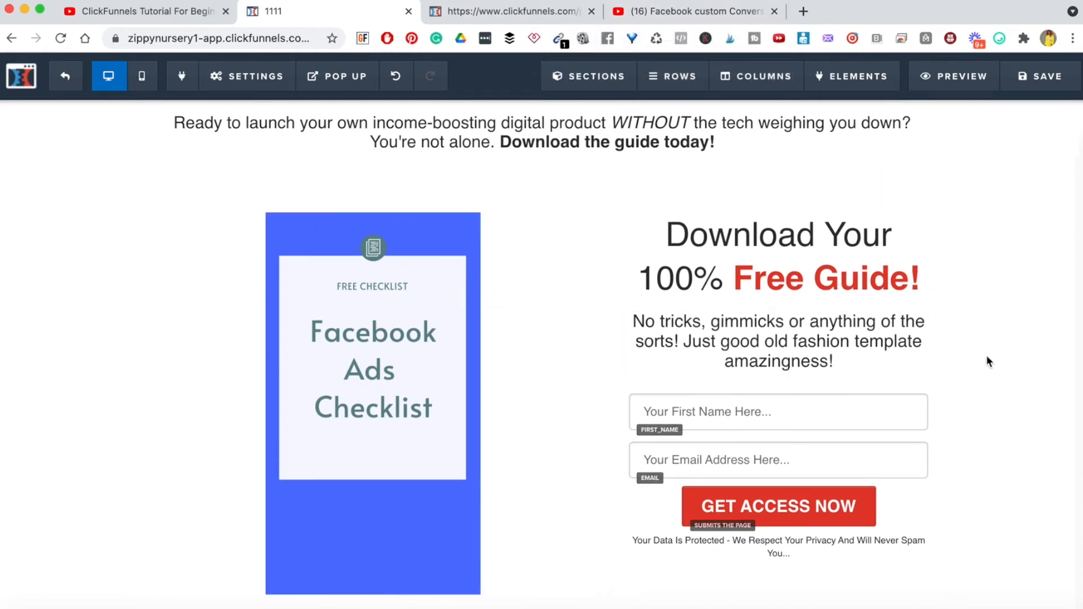
Examine the reference page's layout down to its footer section
{"action": "scroll", "coordinate": [931, 375], "scroll_direction": "down", "scroll_amount": 1}
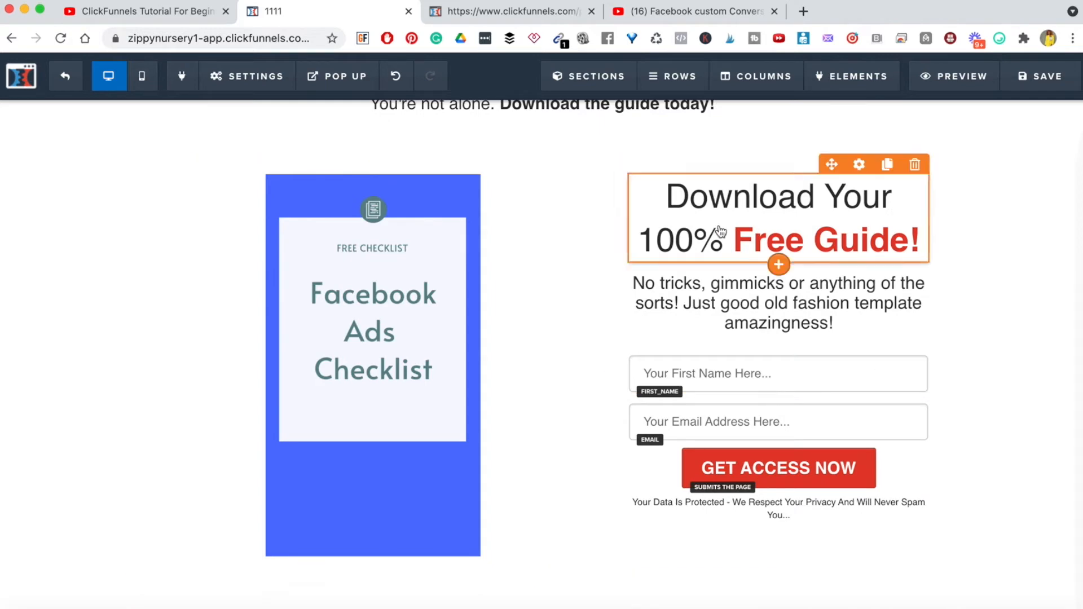
{"action": "scroll", "coordinate": [778, 225], "scroll_direction": "up", "scroll_amount": 1}
{"action": "left_click", "coordinate": [513, 12]}
{"action": "scroll", "coordinate": [464, 352], "scroll_direction": "down", "scroll_amount": 6}
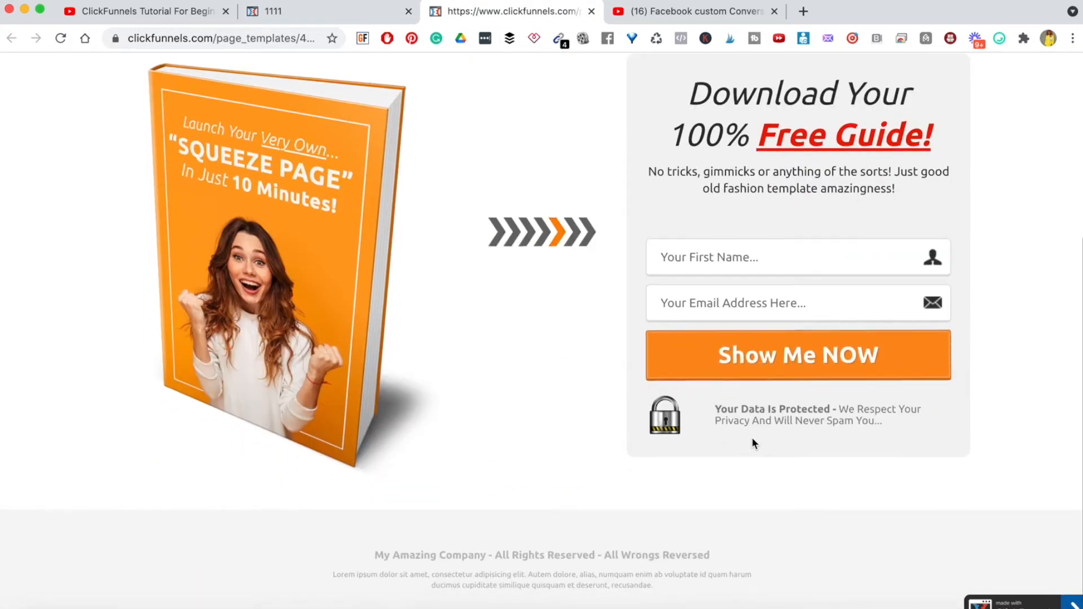
{"action": "scroll", "coordinate": [751, 438], "scroll_direction": "down", "scroll_amount": 1}
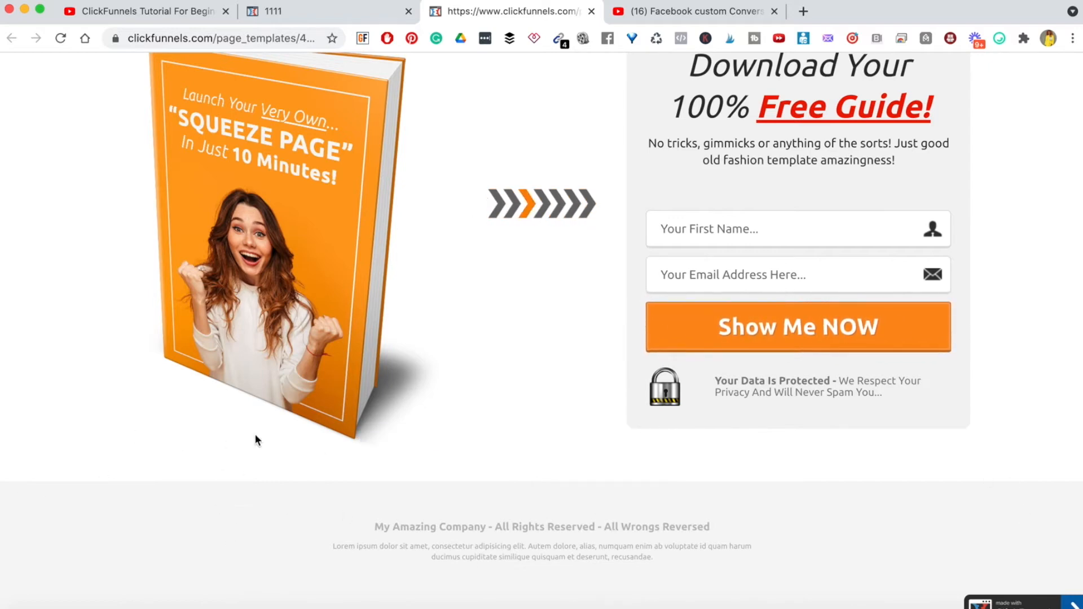
Add a full-width section with a one-column row beneath the image and form on the squeeze page
{"action": "left_click", "coordinate": [280, 13]}
{"action": "scroll", "coordinate": [626, 378], "scroll_direction": "down", "scroll_amount": 1}
{"action": "scroll", "coordinate": [568, 496], "scroll_direction": "up", "scroll_amount": 1}
{"action": "scroll", "coordinate": [564, 542], "scroll_direction": "down", "scroll_amount": 1}
{"action": "scroll", "coordinate": [553, 586], "scroll_direction": "up", "scroll_amount": 1}
{"action": "scroll", "coordinate": [553, 587], "scroll_direction": "down", "scroll_amount": 1}
{"action": "left_click", "coordinate": [542, 606]}
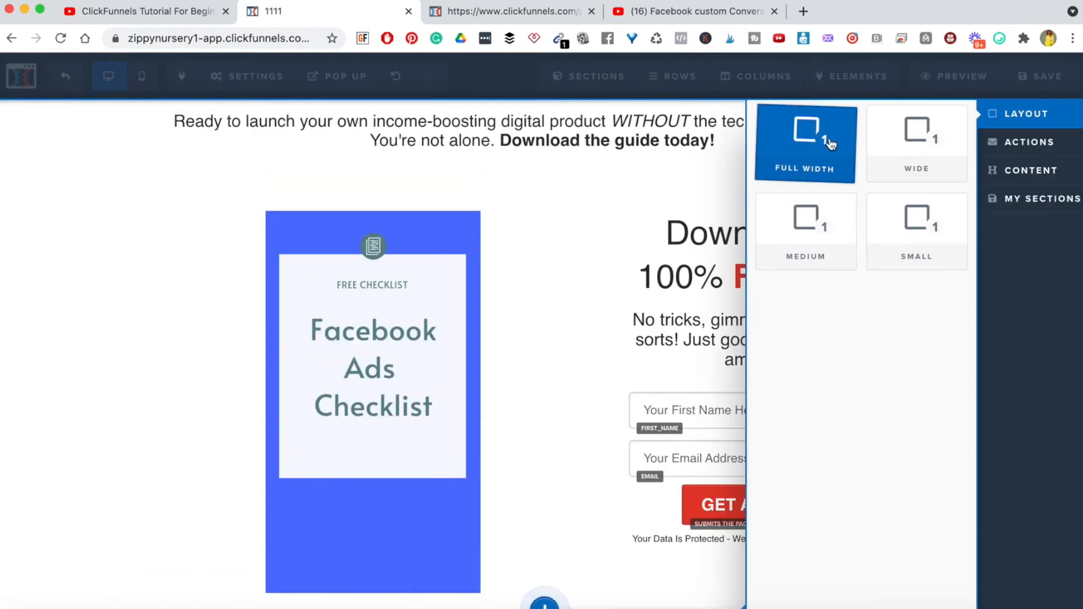
{"action": "left_click", "coordinate": [830, 143]}
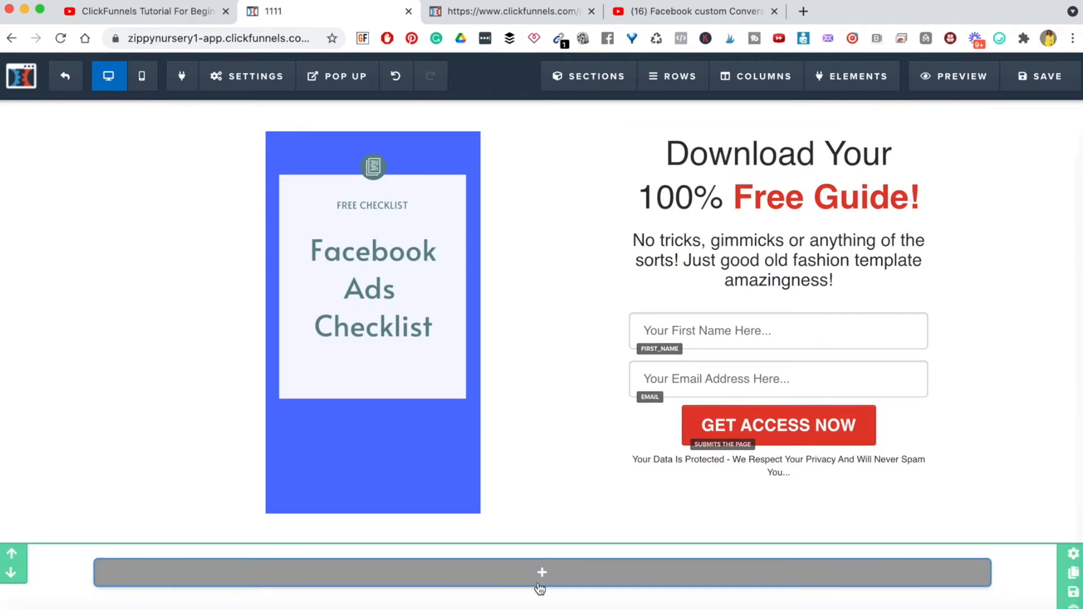
{"action": "left_click", "coordinate": [560, 573]}
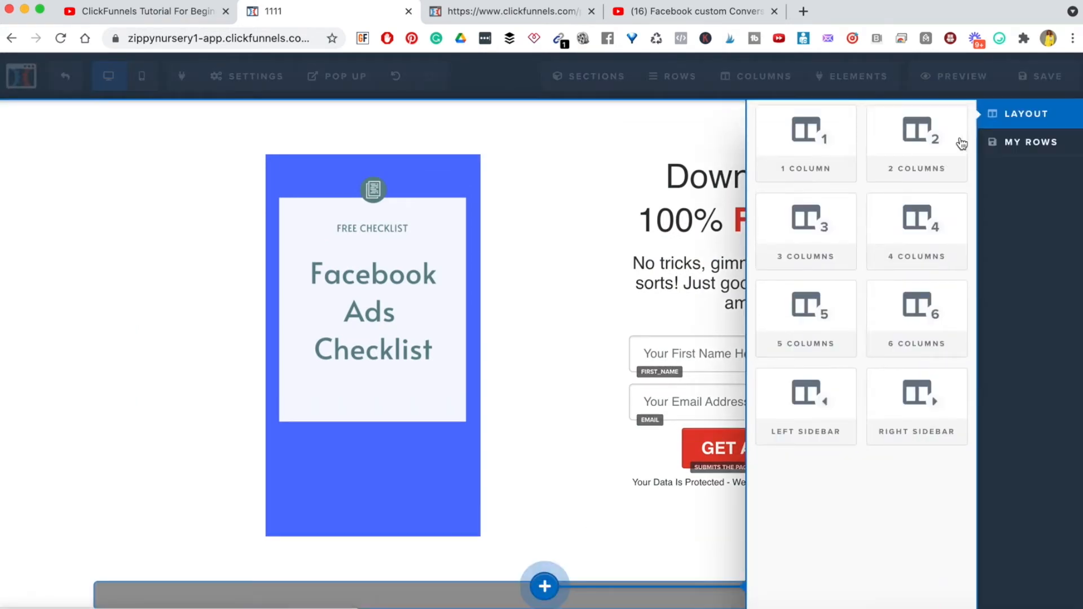
{"action": "left_click", "coordinate": [828, 148]}
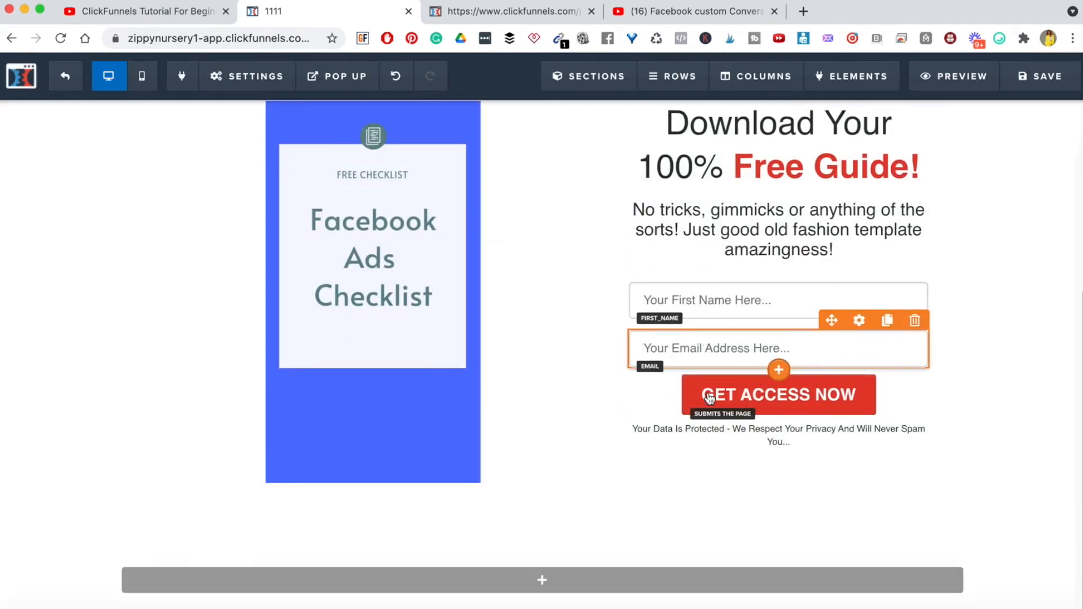
Insert a paragraph element into the empty one-column row of the new footer section
{"action": "left_click", "coordinate": [539, 583]}
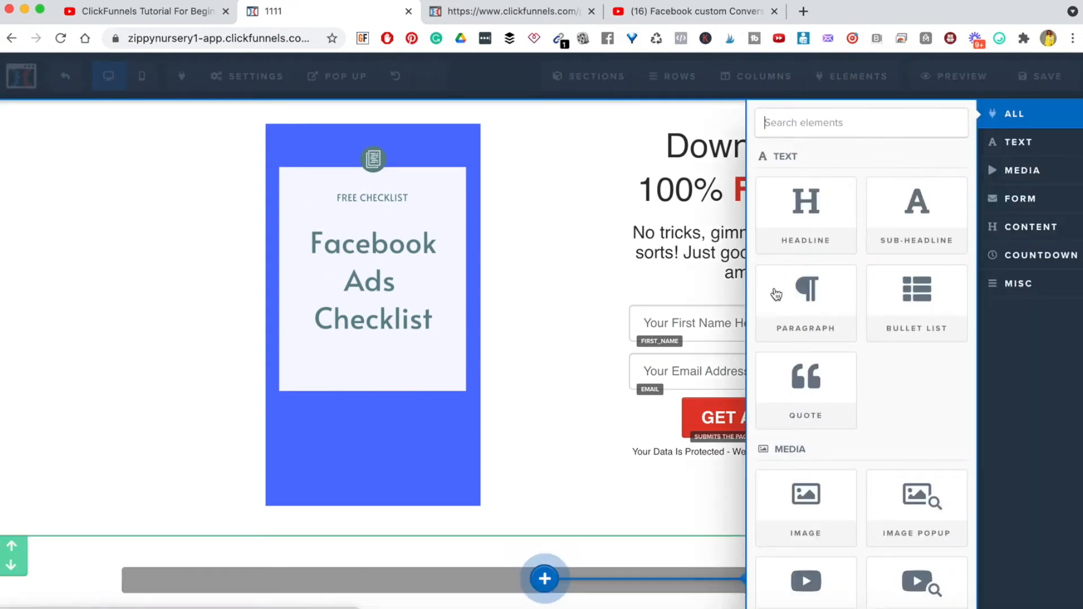
{"action": "left_click", "coordinate": [833, 318]}
{"action": "scroll", "coordinate": [621, 452], "scroll_direction": "down", "scroll_amount": 2}
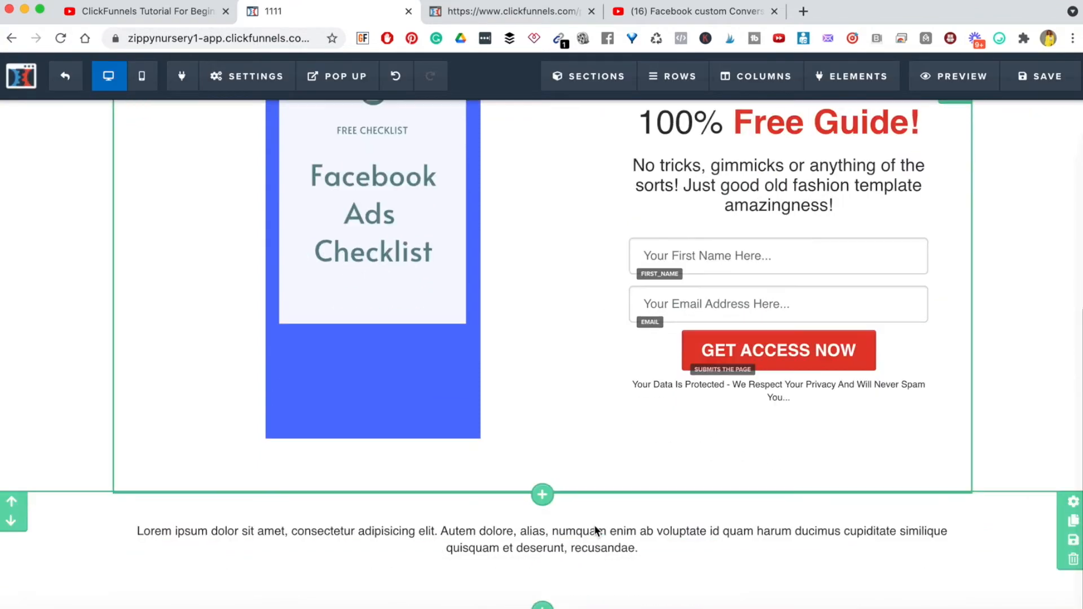
{"action": "scroll", "coordinate": [625, 292], "scroll_direction": "up", "scroll_amount": 2}
Replace the paragraph text with the reference footer: "My Amazing Company - All Rights Reserved - All Wrongs Reversed" and its lorem ipsum lines
{"action": "left_click", "coordinate": [508, 11]}
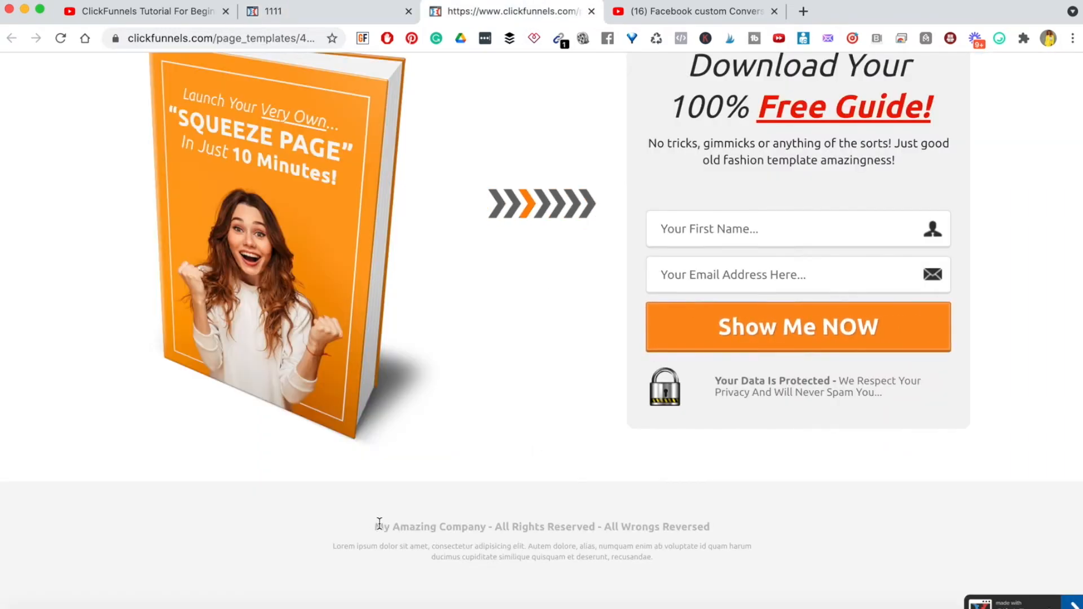
{"action": "left_click_drag", "start_coordinate": [655, 558], "coordinate": [368, 526]}
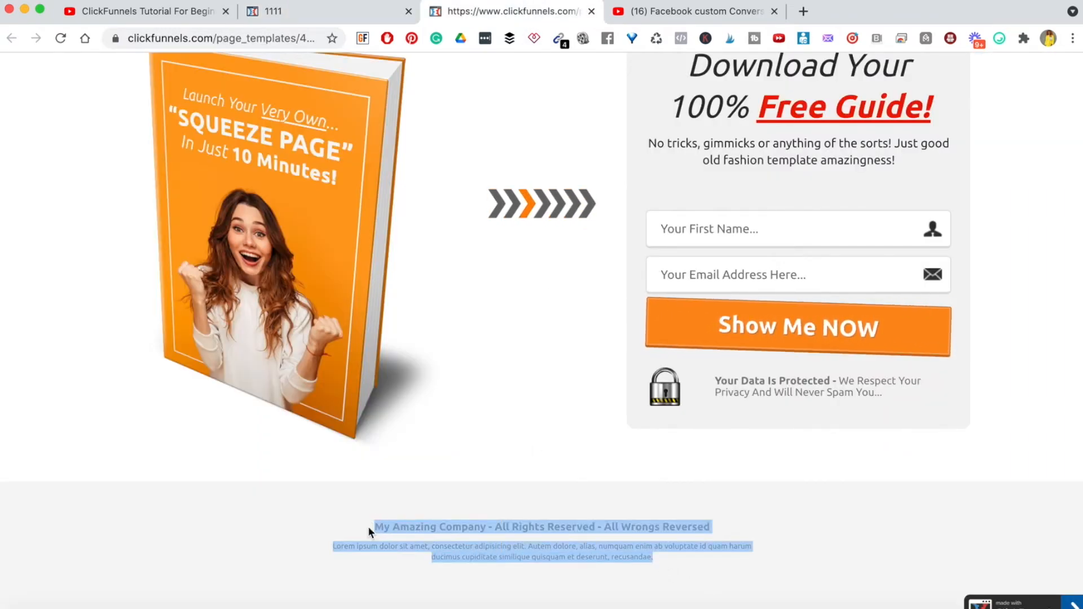
{"action": "left_click", "coordinate": [319, 10]}
{"action": "scroll", "coordinate": [531, 508], "scroll_direction": "down", "scroll_amount": 1}
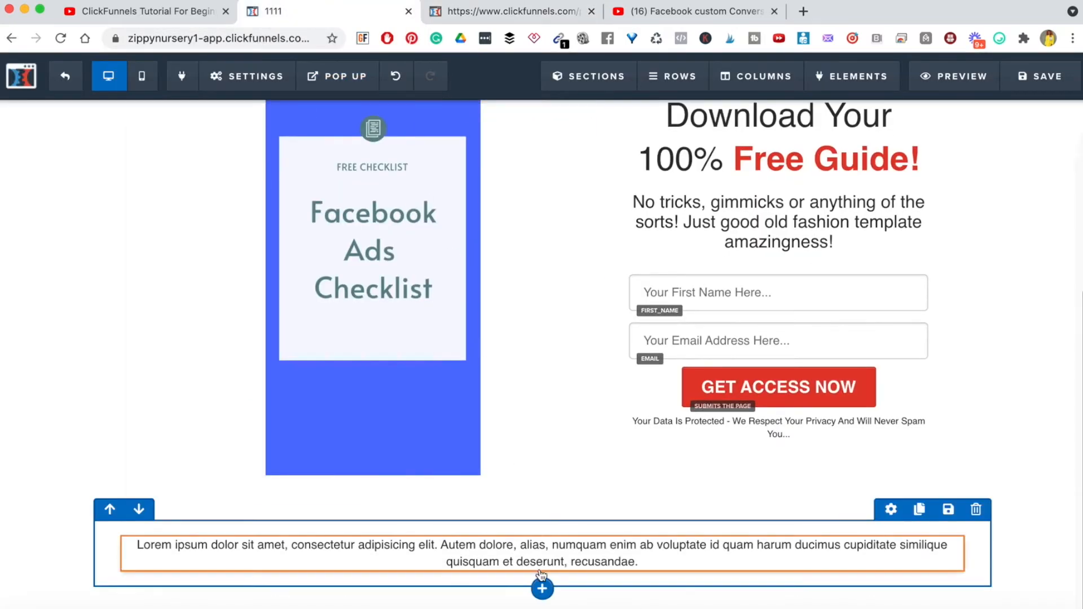
{"action": "left_click", "coordinate": [540, 567]}
{"action": "key", "text": "super+a"}
{"action": "type", "text": "My Amazing Company - All Rights Reserved - All Wrongs Reversed Lorem ipsum dolor sit amet, consectetur adipisicing elit. Autem dolore, alias, numquam enim ab voluptate id quam harum ducimus cupiditate similique quisquam et deserunt, recusandae."}
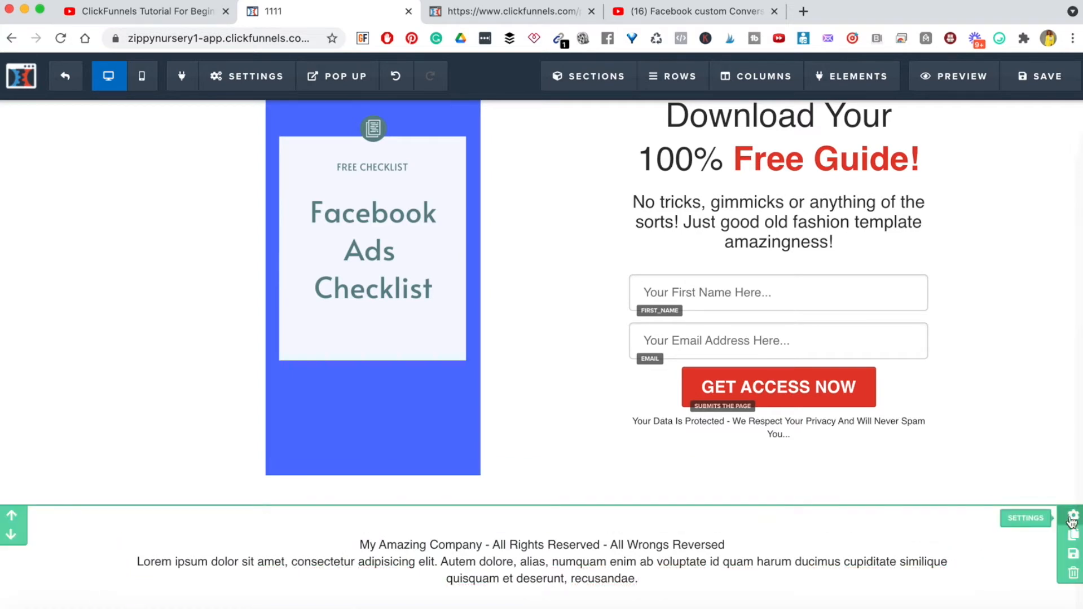
Match the footer section's background to the reference by setting it to grey #888888 at 0.12 opacity
{"action": "left_click", "coordinate": [1074, 517]}
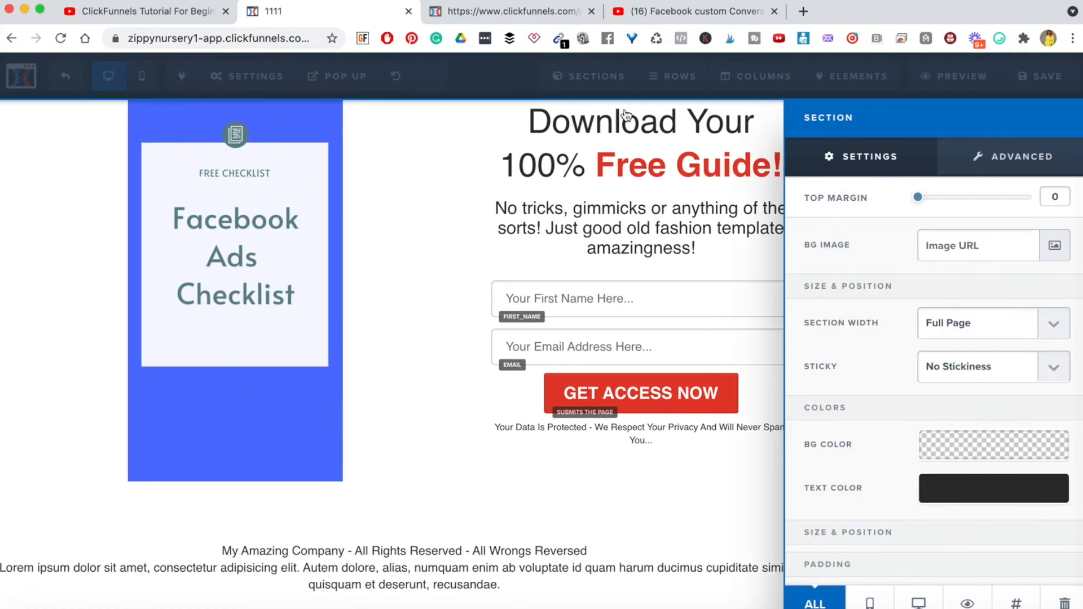
{"action": "left_click", "coordinate": [507, 11]}
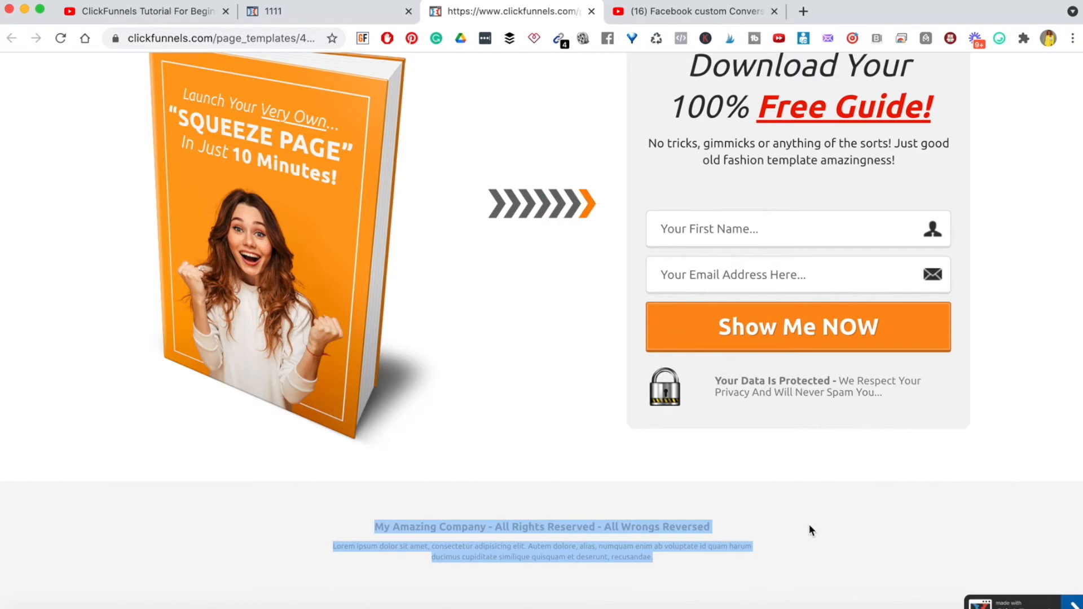
{"action": "left_click", "coordinate": [302, 11]}
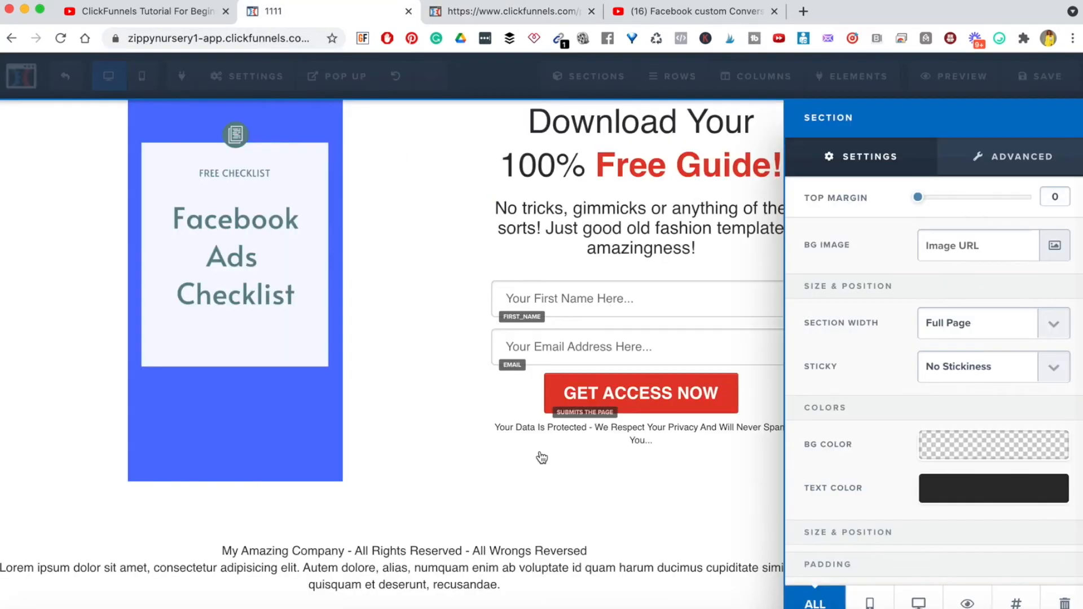
{"action": "left_click", "coordinate": [678, 561]}
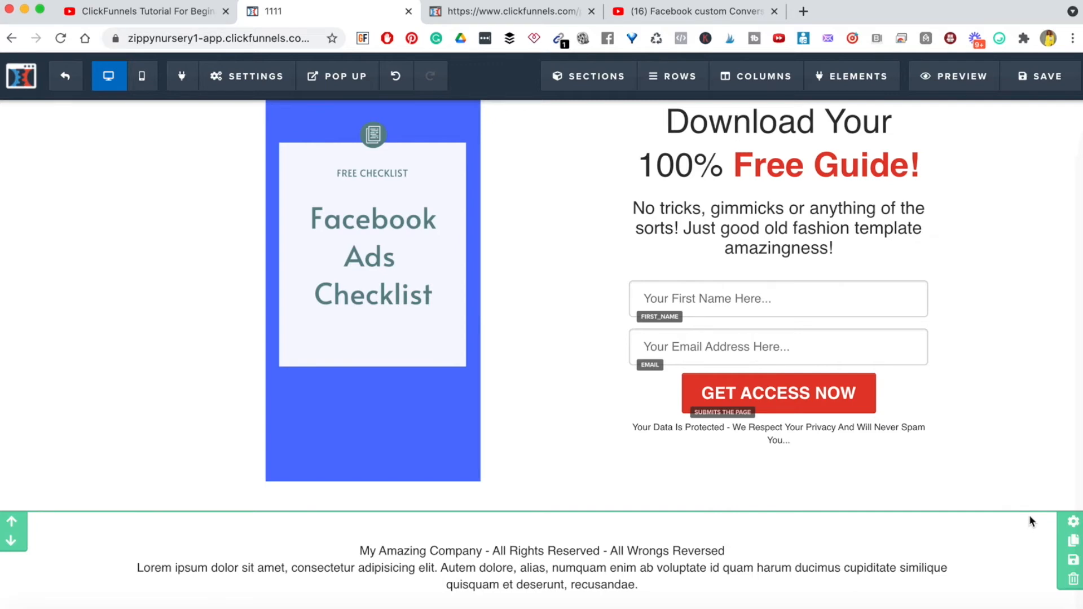
{"action": "left_click", "coordinate": [1074, 520]}
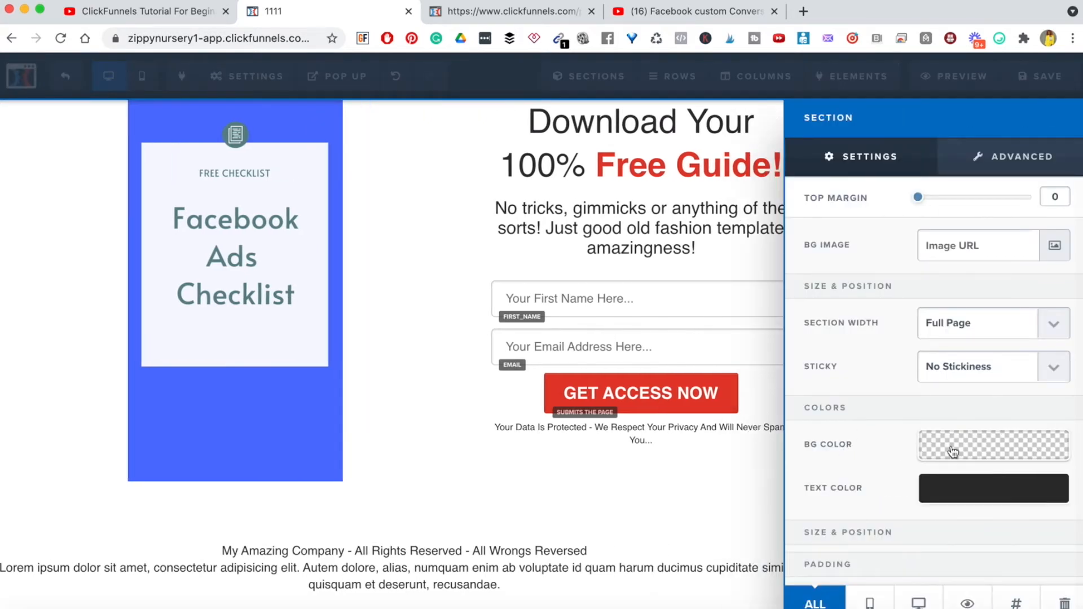
{"action": "left_click", "coordinate": [953, 452]}
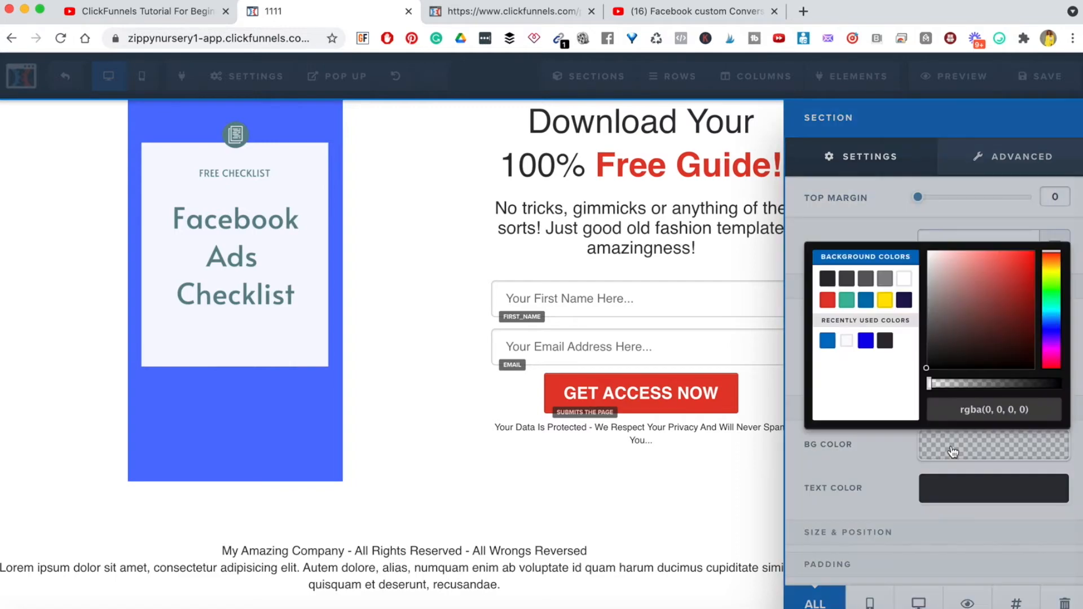
{"action": "left_click", "coordinate": [885, 280]}
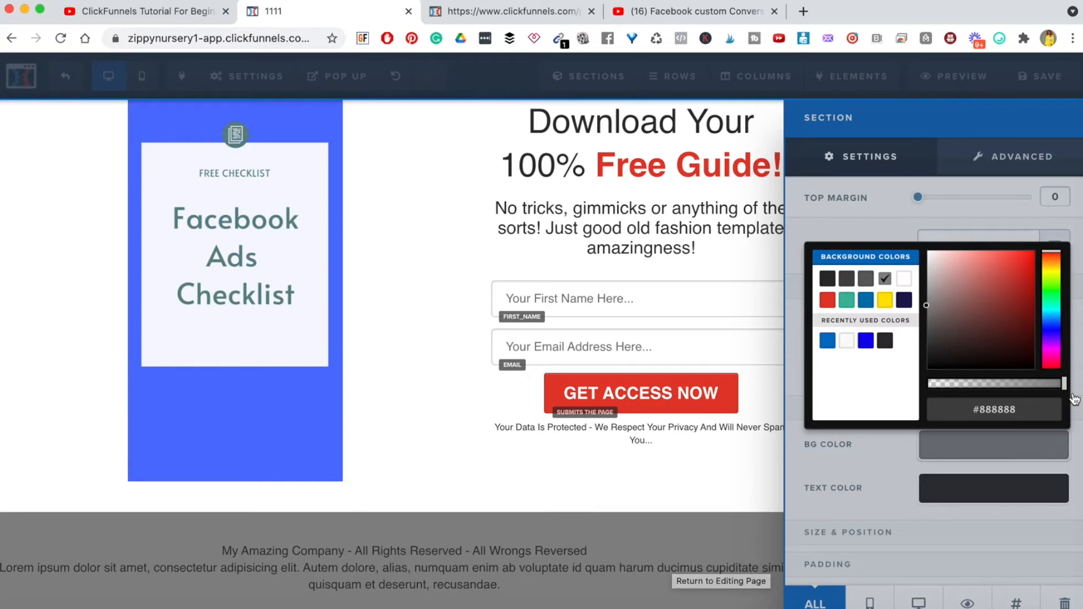
{"action": "left_click_drag", "start_coordinate": [1064, 387], "coordinate": [982, 391]}
{"action": "left_click_drag", "start_coordinate": [965, 390], "coordinate": [947, 395]}
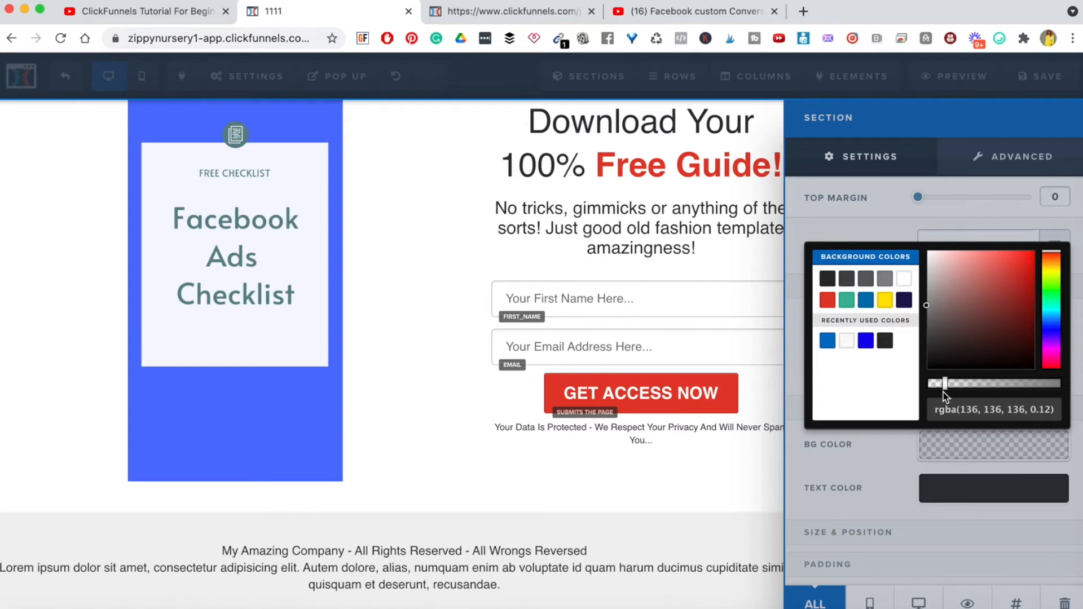
{"action": "left_click", "coordinate": [714, 516]}
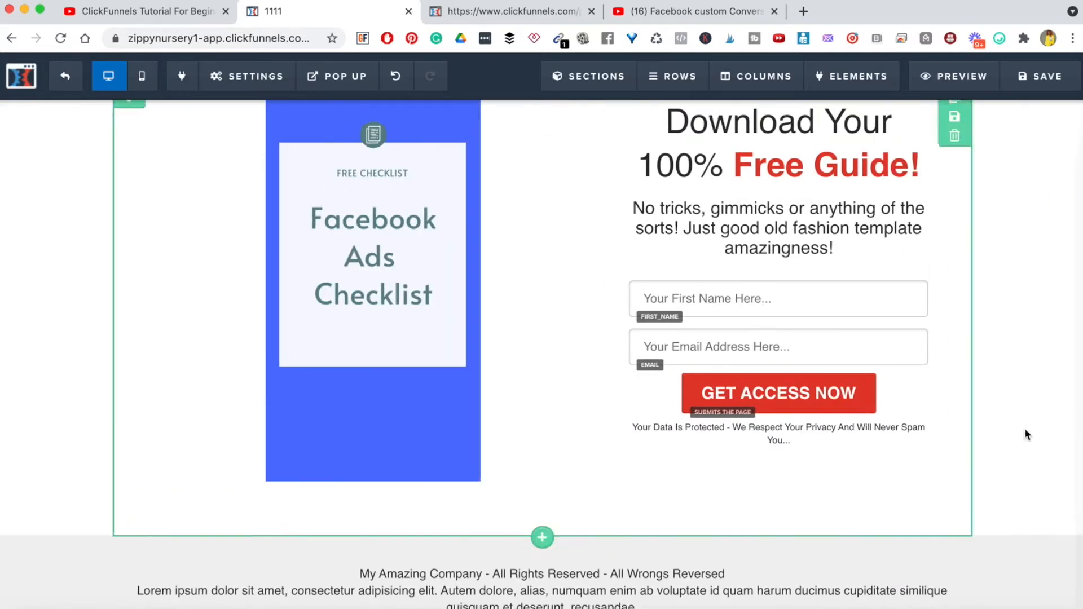
Compare the squeeze page's headline, image, form and footer with the reference template
{"action": "scroll", "coordinate": [1047, 332], "scroll_direction": "up", "scroll_amount": 5}
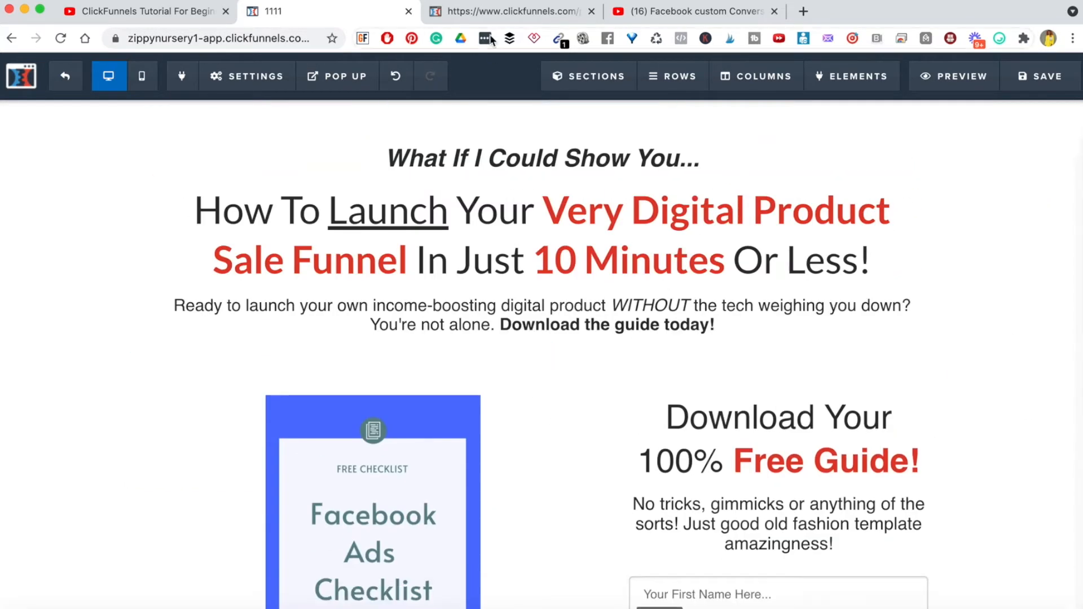
{"action": "left_click", "coordinate": [506, 11]}
{"action": "left_click", "coordinate": [895, 478]}
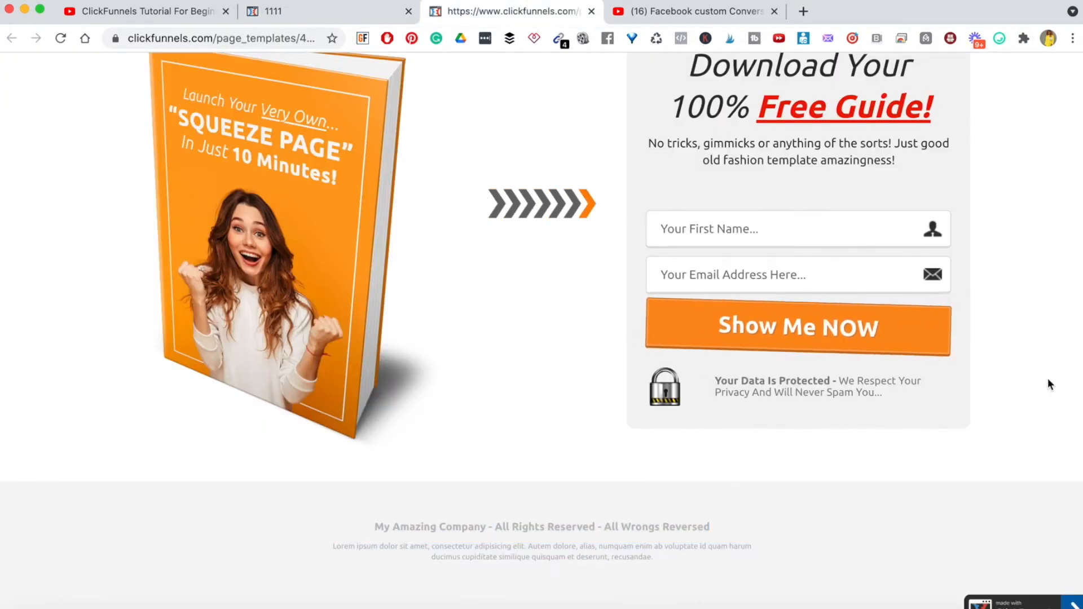
{"action": "scroll", "coordinate": [1058, 291], "scroll_direction": "up", "scroll_amount": 5}
{"action": "scroll", "coordinate": [1058, 291], "scroll_direction": "down", "scroll_amount": 3}
{"action": "scroll", "coordinate": [1057, 291], "scroll_direction": "up", "scroll_amount": 3}
{"action": "scroll", "coordinate": [457, 328], "scroll_direction": "down", "scroll_amount": 5}
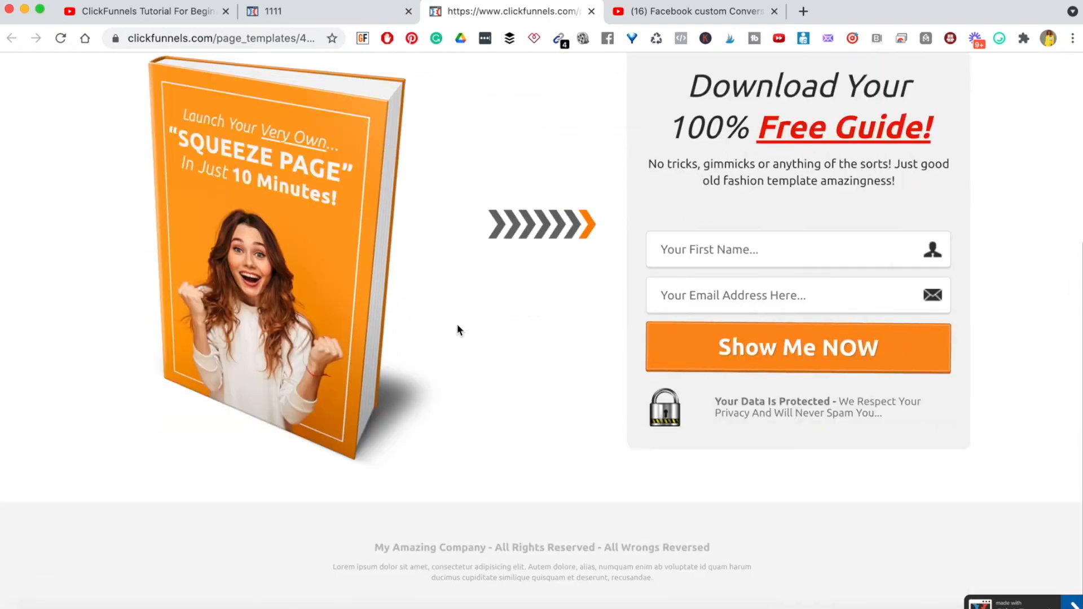
{"action": "scroll", "coordinate": [457, 330], "scroll_direction": "up", "scroll_amount": 5}
{"action": "left_click", "coordinate": [334, 18]}
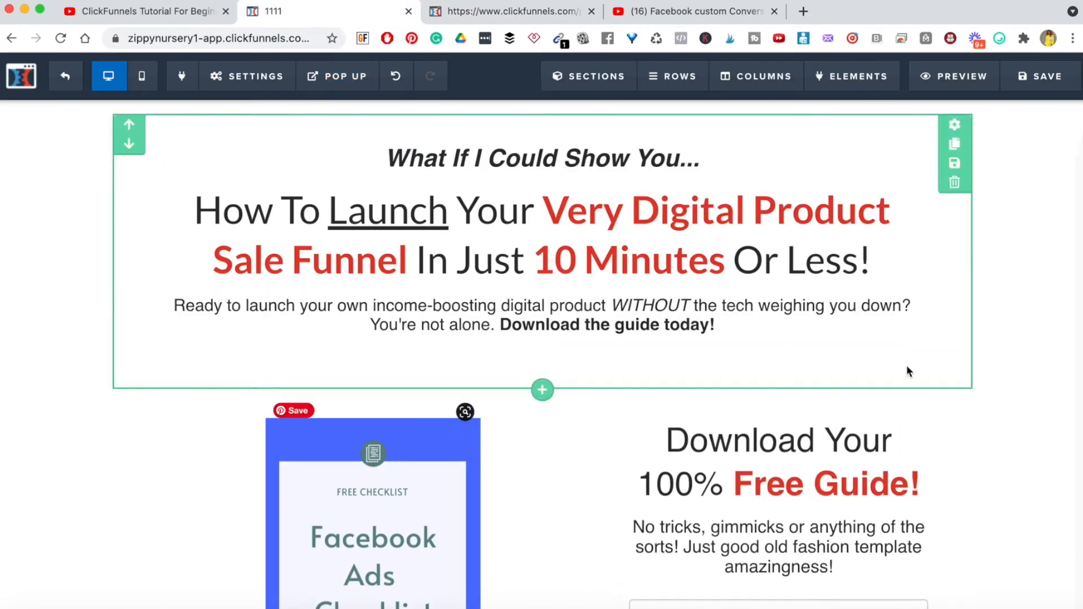
{"action": "scroll", "coordinate": [1040, 357], "scroll_direction": "down", "scroll_amount": 5}
{"action": "scroll", "coordinate": [1007, 390], "scroll_direction": "up", "scroll_amount": 2}
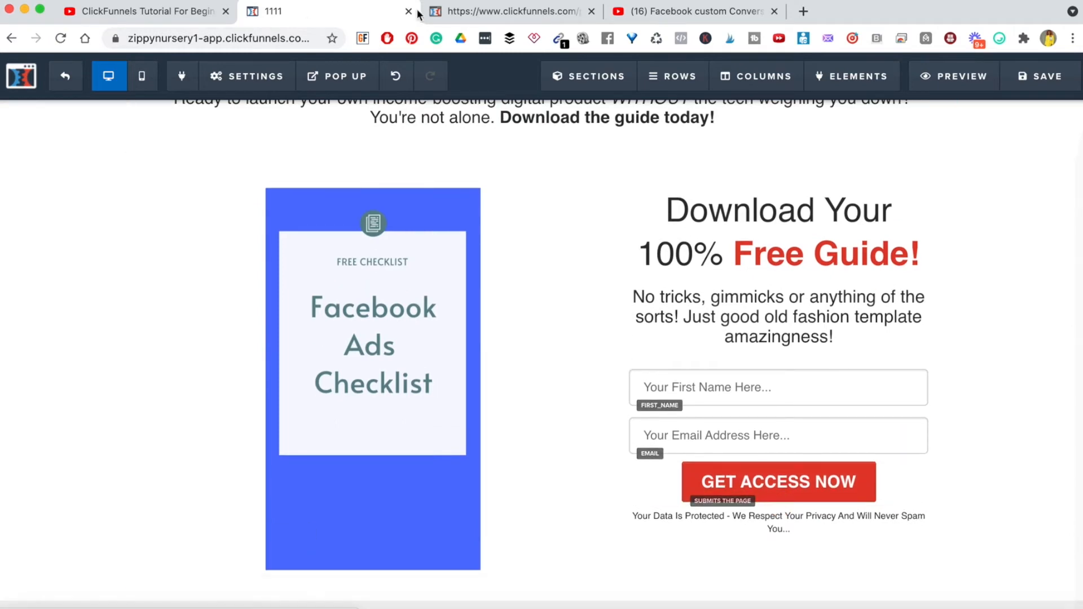
{"action": "left_click", "coordinate": [452, 17]}
{"action": "scroll", "coordinate": [971, 438], "scroll_direction": "down", "scroll_amount": 4}
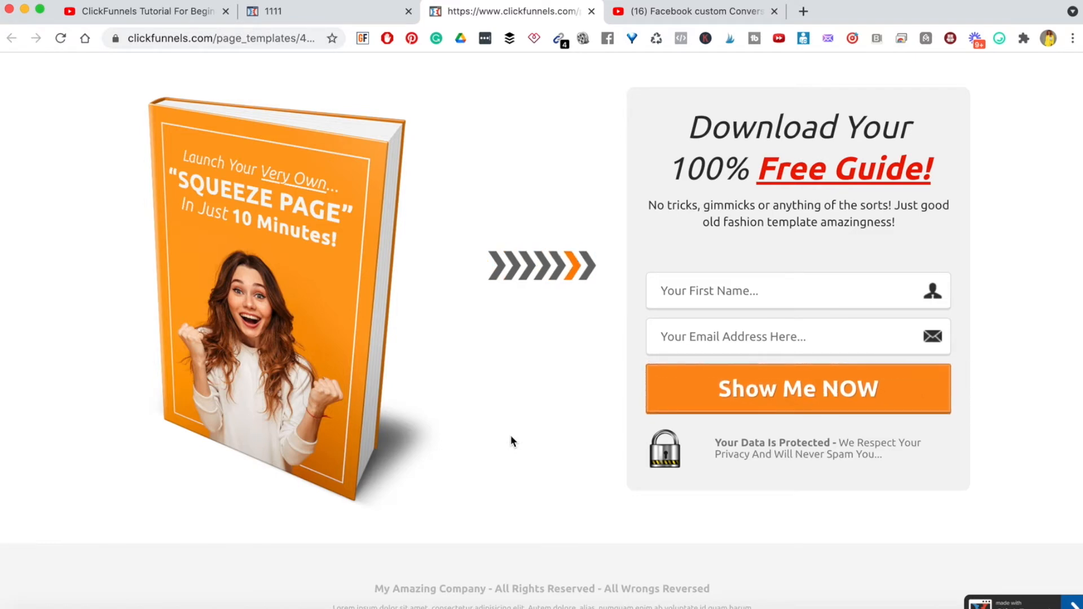
{"action": "left_click", "coordinate": [305, 16]}
{"action": "scroll", "coordinate": [1002, 401], "scroll_direction": "down", "scroll_amount": 2}
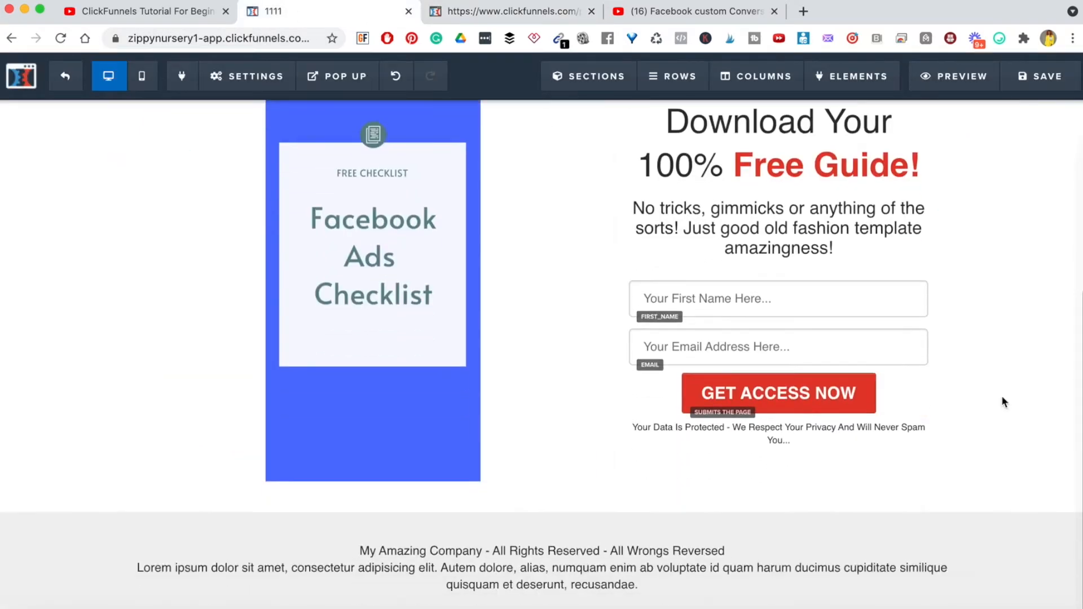
Set the GET ACCESS NOW button's font size to 26 and its button effect to Rocking (loop)
{"action": "mouse_move", "coordinate": [867, 375]}
{"action": "left_click", "coordinate": [860, 364]}
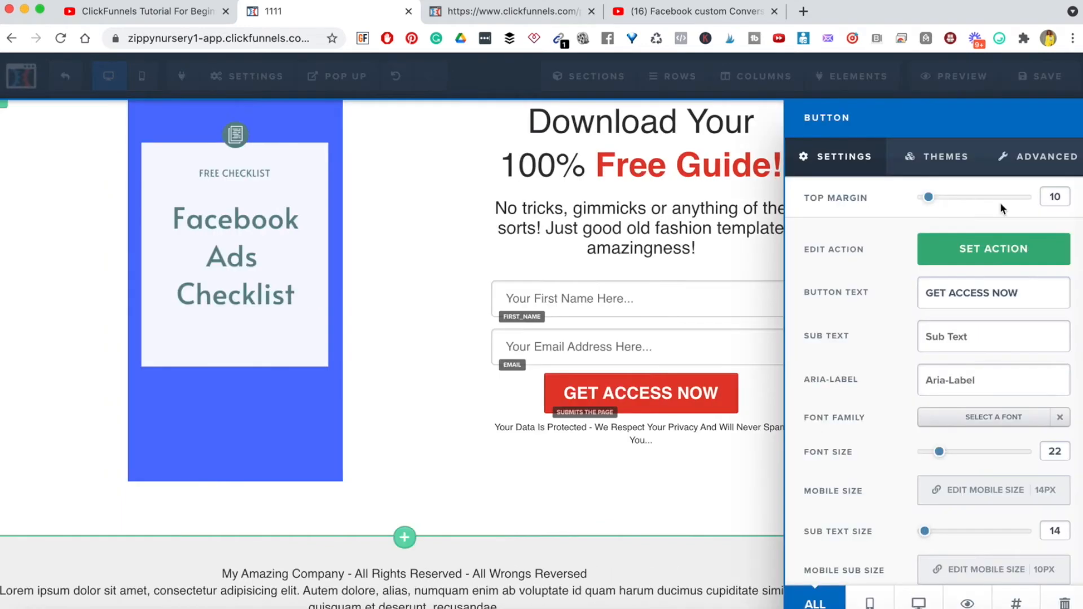
{"action": "mouse_move", "coordinate": [940, 457]}
{"action": "left_mouse_down"}
{"action": "mouse_move", "coordinate": [966, 456]}
{"action": "mouse_move", "coordinate": [949, 457]}
{"action": "left_mouse_up"}
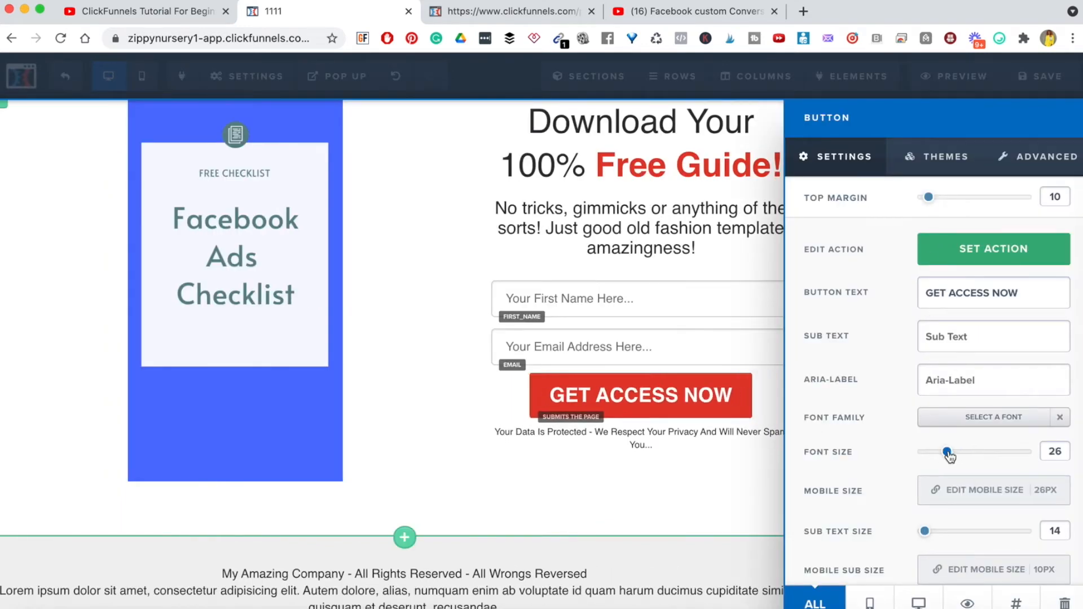
{"action": "left_click", "coordinate": [1039, 165]}
{"action": "scroll", "coordinate": [993, 440], "scroll_direction": "down", "scroll_amount": 5}
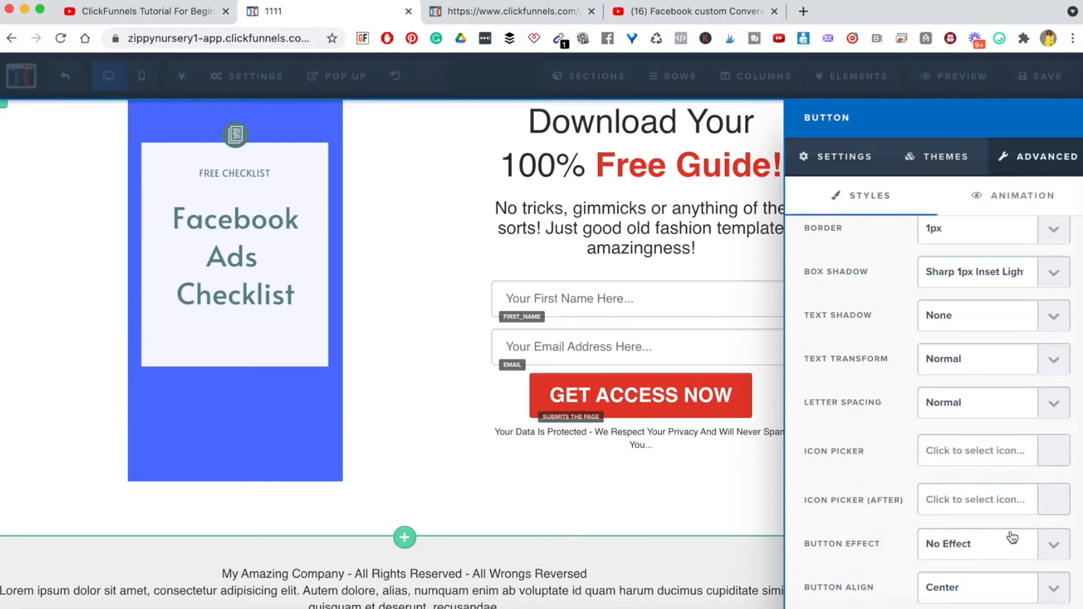
{"action": "left_click", "coordinate": [1061, 545]}
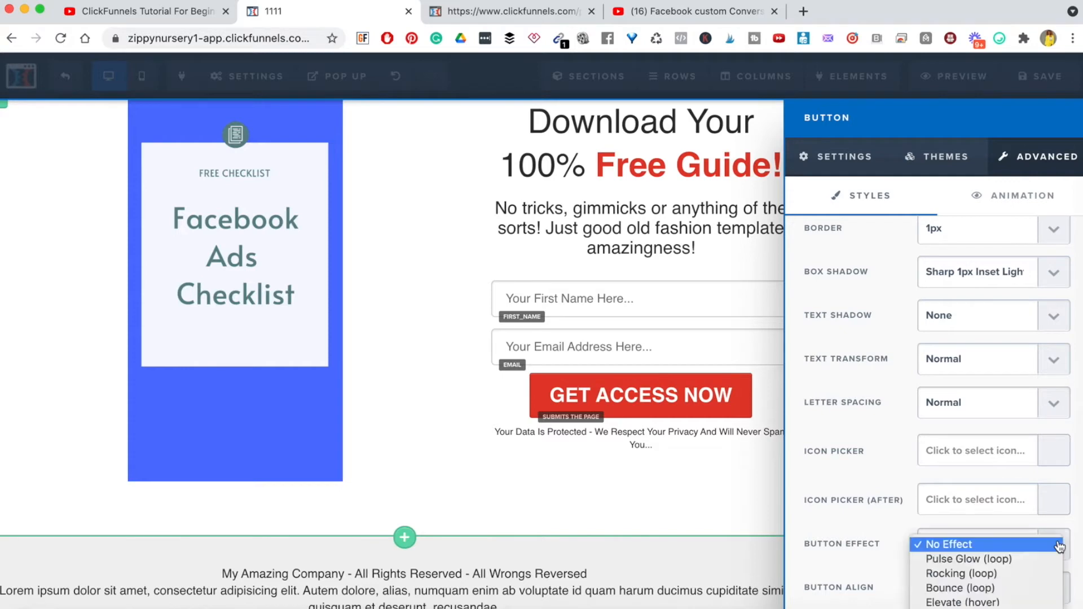
{"action": "left_click", "coordinate": [986, 567]}
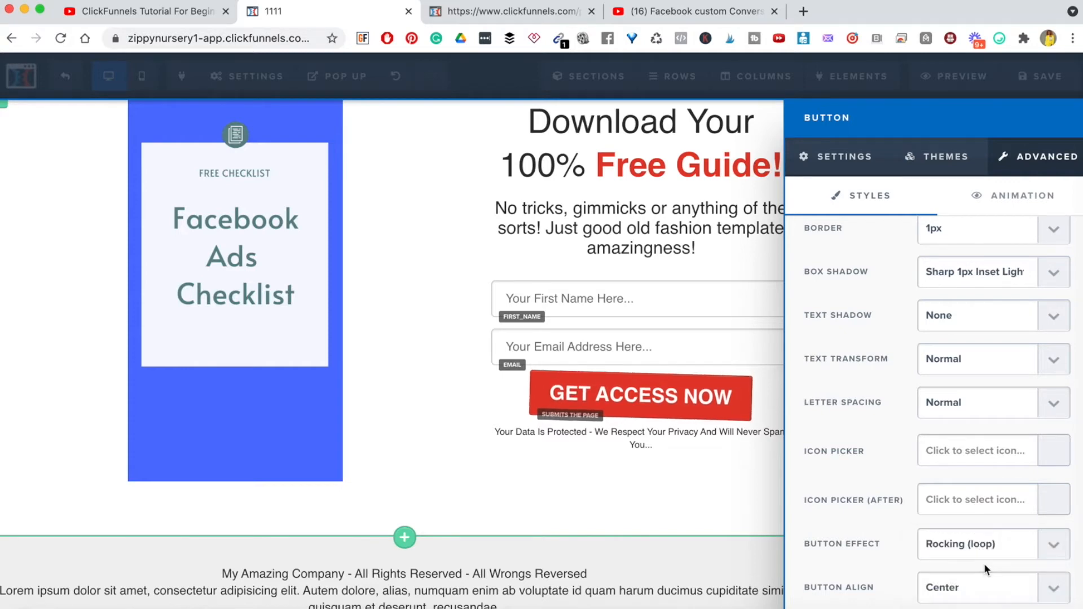
Set the GET ACCESS NOW button's top margin to 25
{"action": "left_click", "coordinate": [859, 151]}
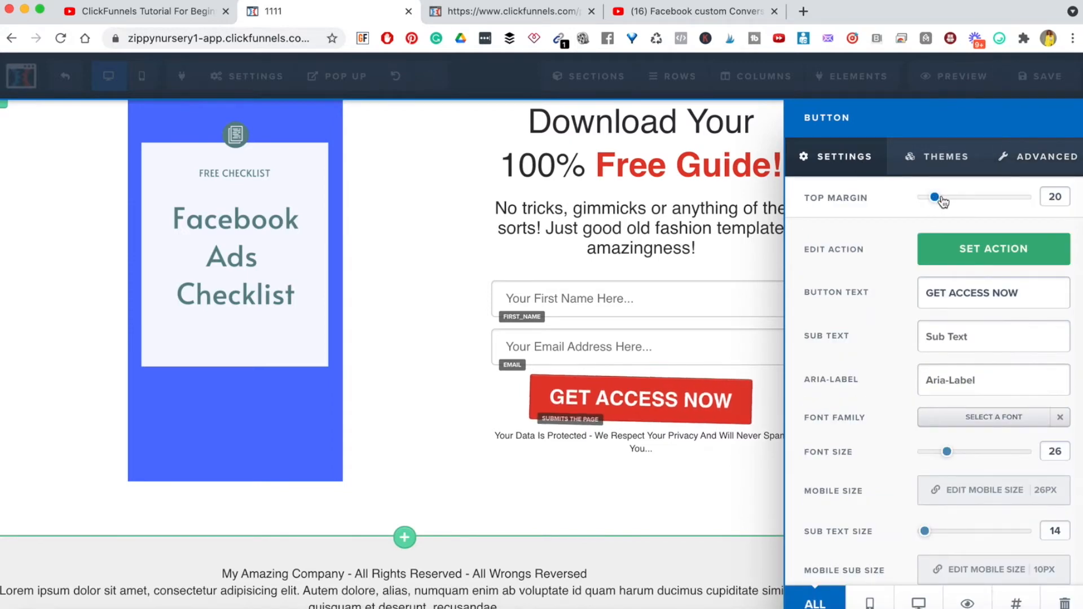
{"action": "left_click_drag", "start_coordinate": [940, 202], "coordinate": [946, 202]}
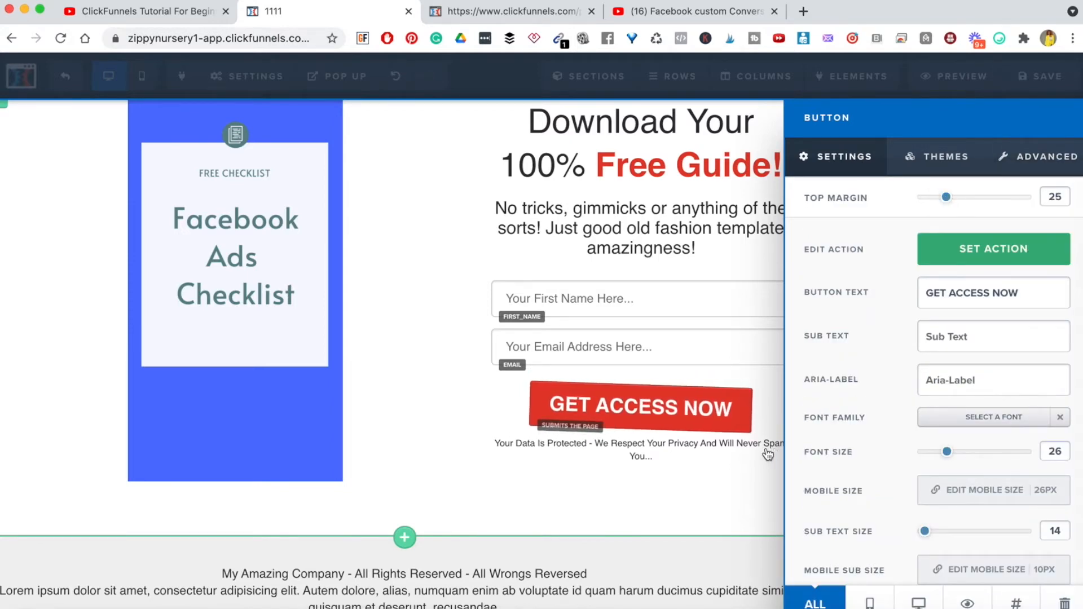
{"action": "left_click", "coordinate": [697, 516]}
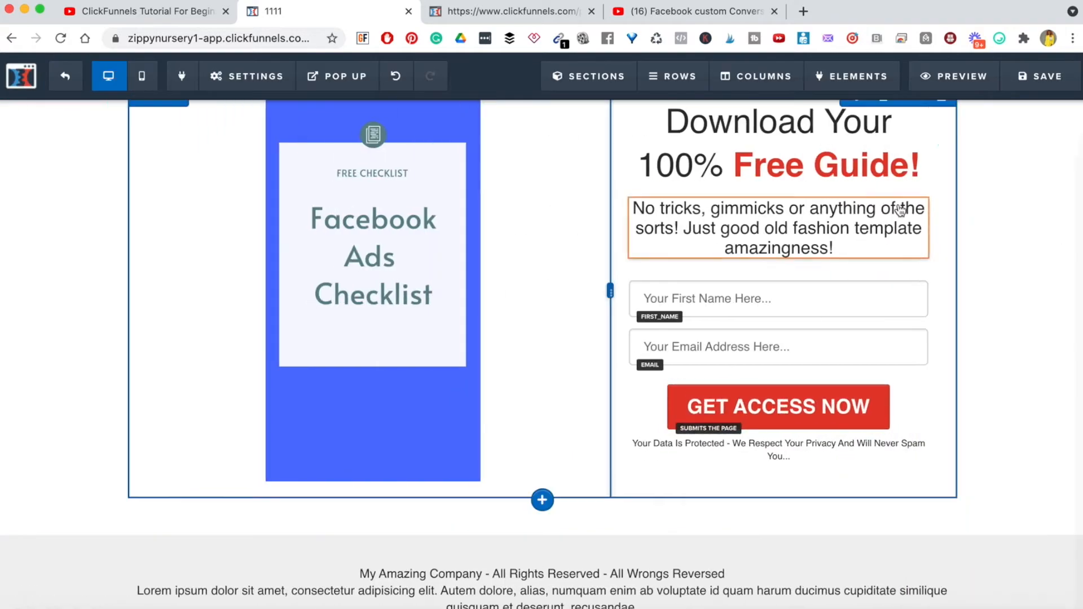
Review the whole squeeze page against the reference template, checking the headline, opt-in form and submit button
{"action": "scroll", "coordinate": [646, 191], "scroll_direction": "up", "scroll_amount": 5}
{"action": "scroll", "coordinate": [646, 192], "scroll_direction": "up", "scroll_amount": 1}
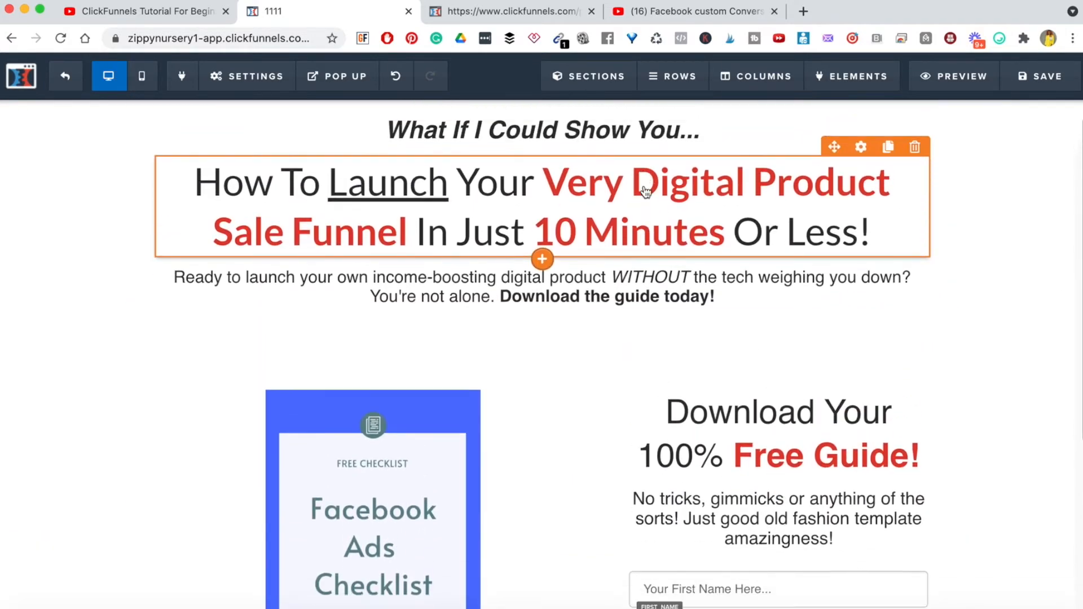
{"action": "scroll", "coordinate": [646, 191], "scroll_direction": "down", "scroll_amount": 5}
{"action": "scroll", "coordinate": [643, 189], "scroll_direction": "up", "scroll_amount": 5}
{"action": "left_click", "coordinate": [481, 9]}
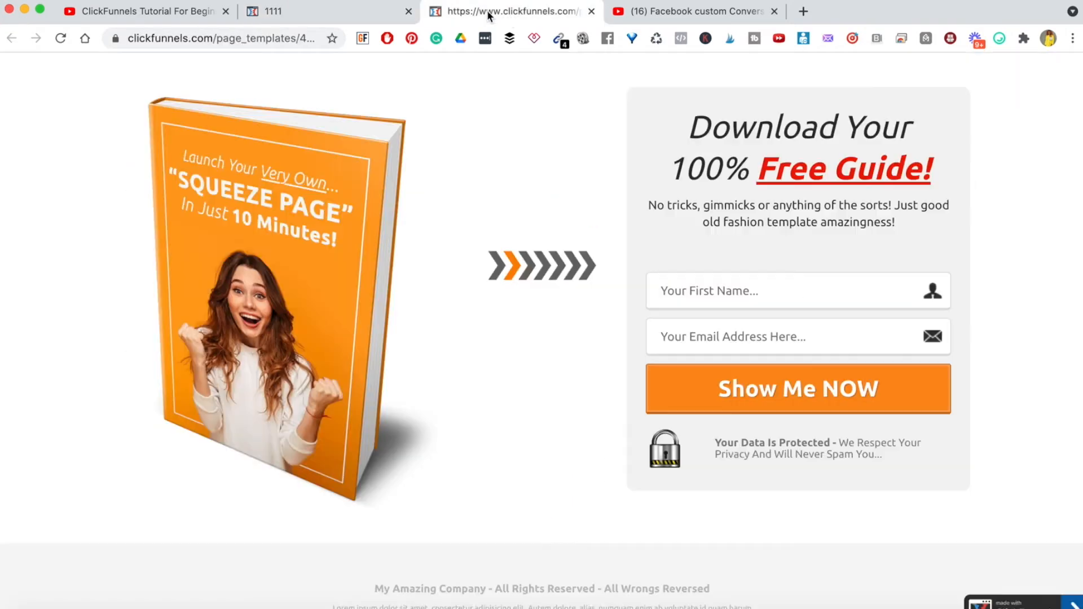
{"action": "scroll", "coordinate": [1004, 390], "scroll_direction": "down", "scroll_amount": 2}
{"action": "scroll", "coordinate": [1004, 390], "scroll_direction": "up", "scroll_amount": 5}
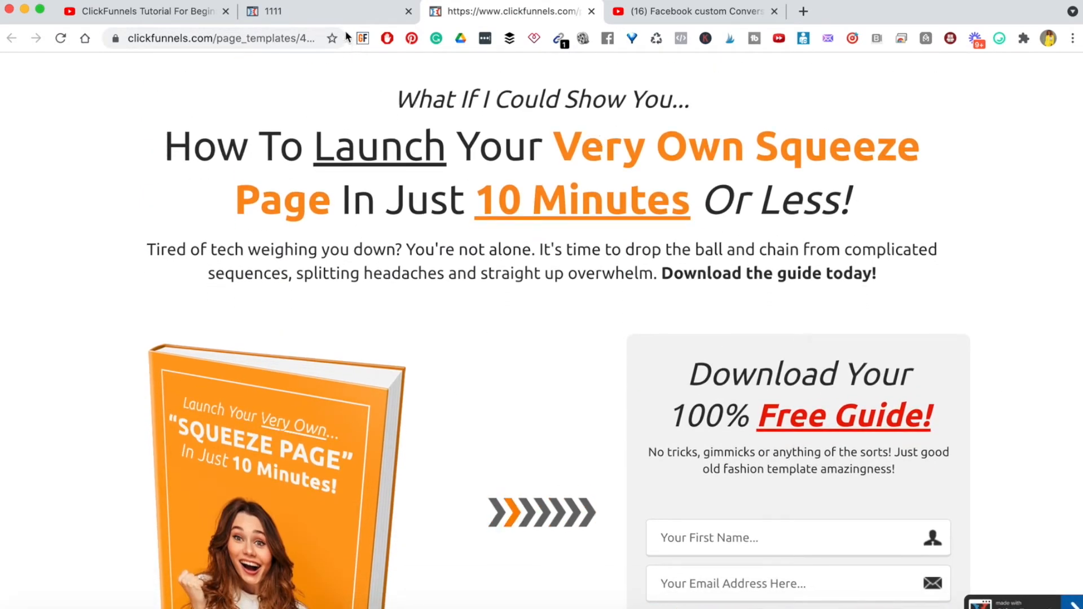
{"action": "left_click", "coordinate": [343, 12]}
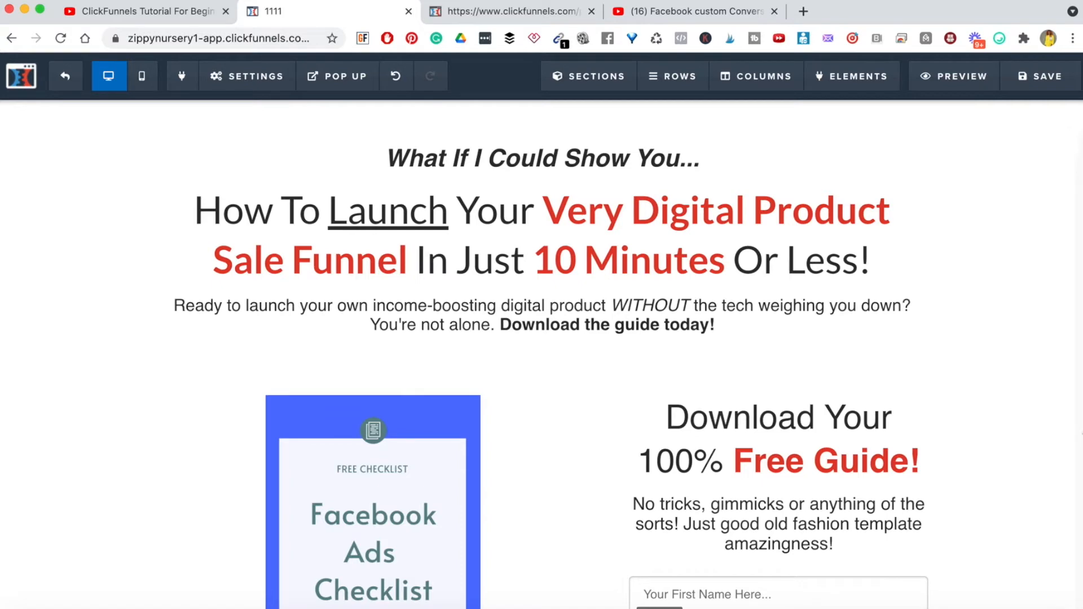
{"action": "scroll", "coordinate": [1047, 417], "scroll_direction": "down", "scroll_amount": 6}
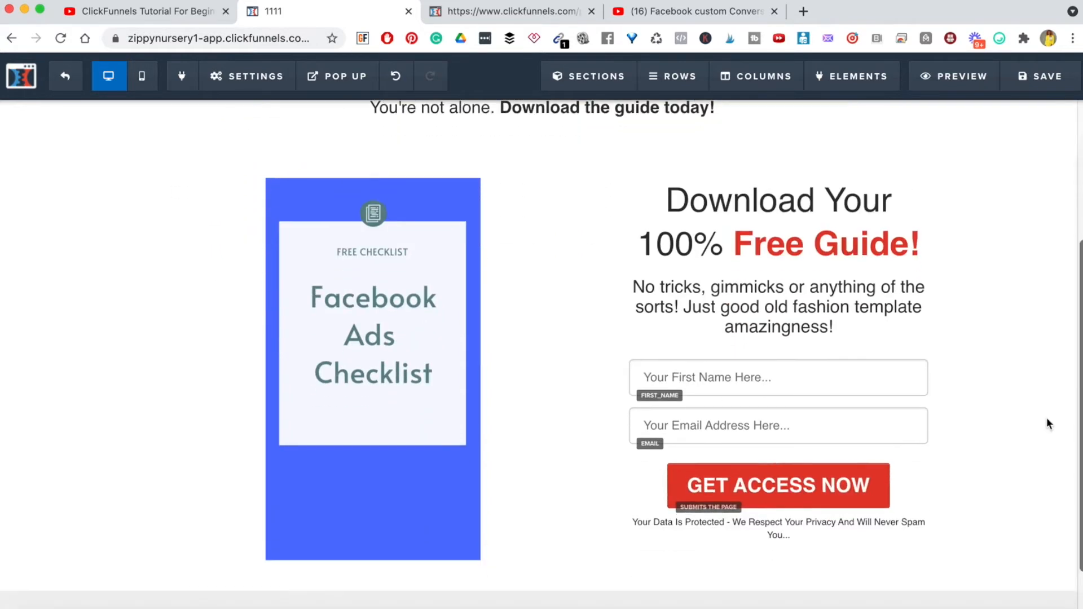
{"action": "scroll", "coordinate": [1047, 418], "scroll_direction": "up", "scroll_amount": 6}
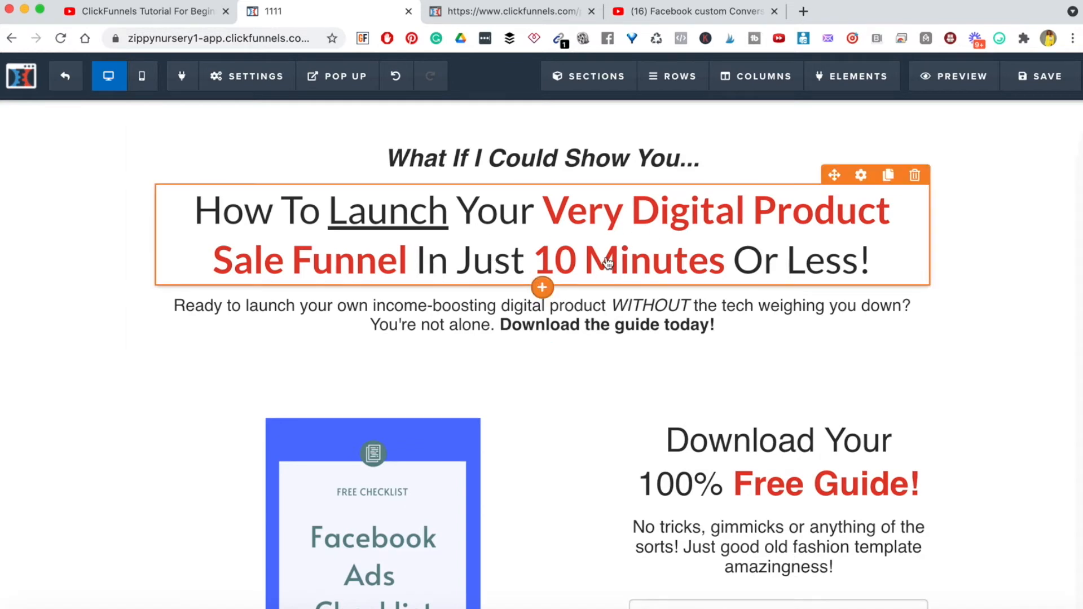
{"action": "triple_click", "coordinate": [562, 236]}
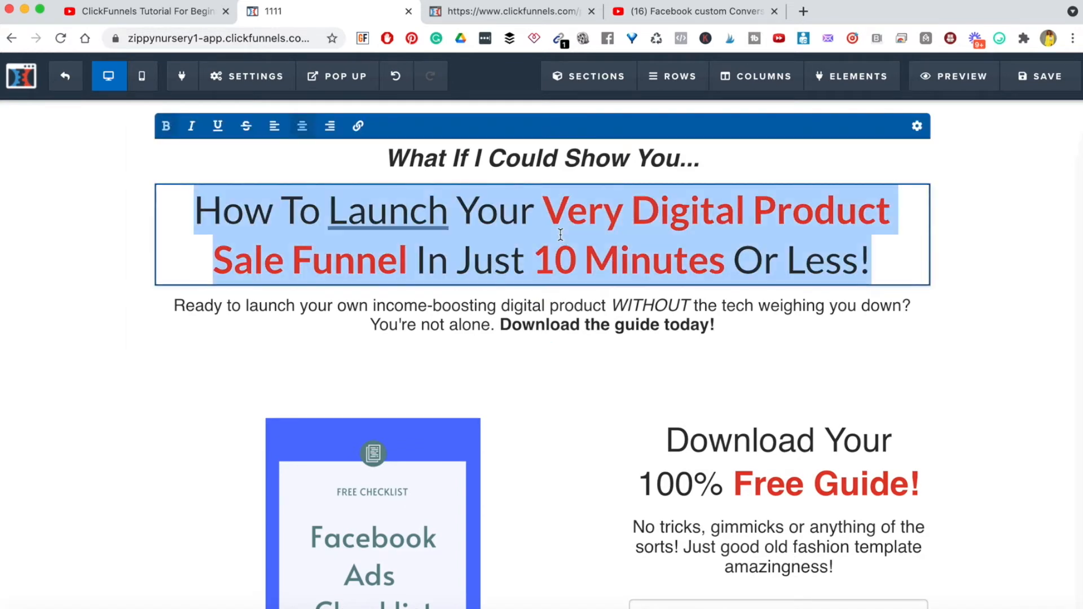
{"action": "left_click", "coordinate": [582, 252]}
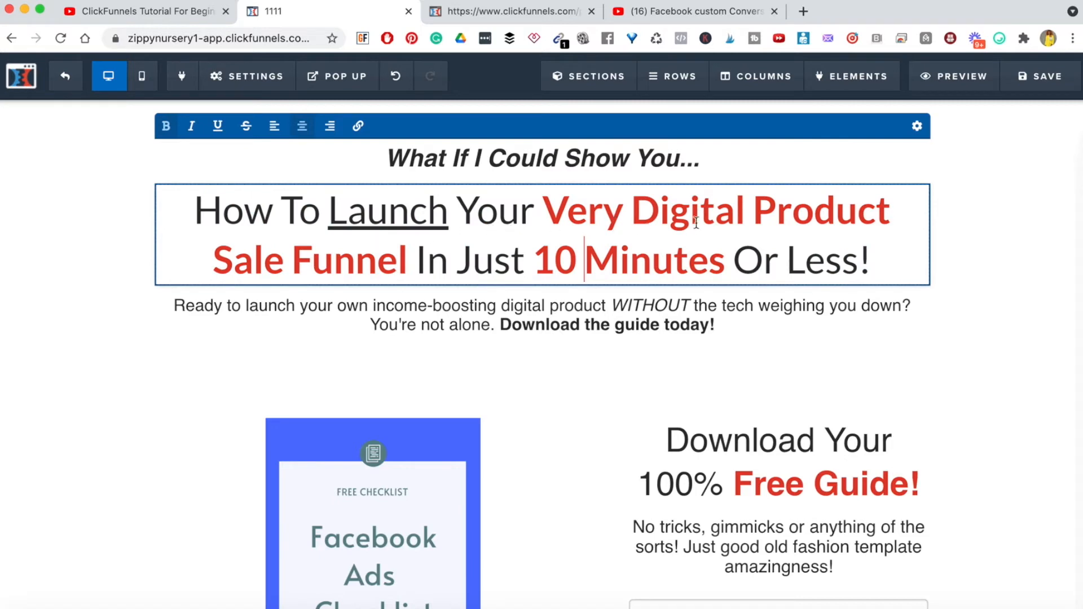
{"action": "left_click", "coordinate": [543, 260]}
{"action": "left_click_drag", "start_coordinate": [328, 212], "coordinate": [444, 216]}
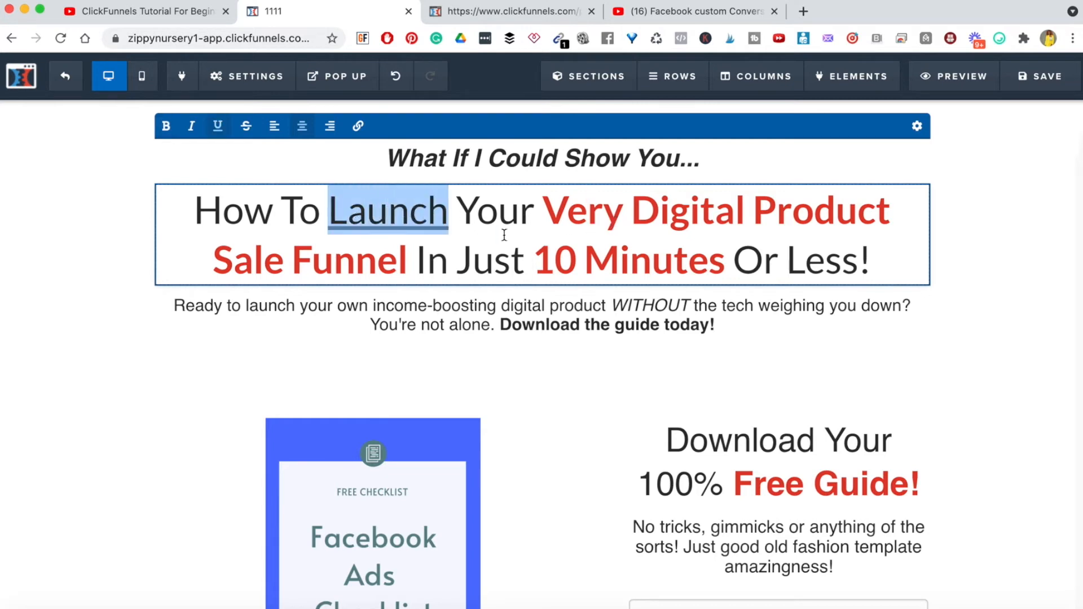
{"action": "left_click_drag", "start_coordinate": [631, 213], "coordinate": [406, 267]}
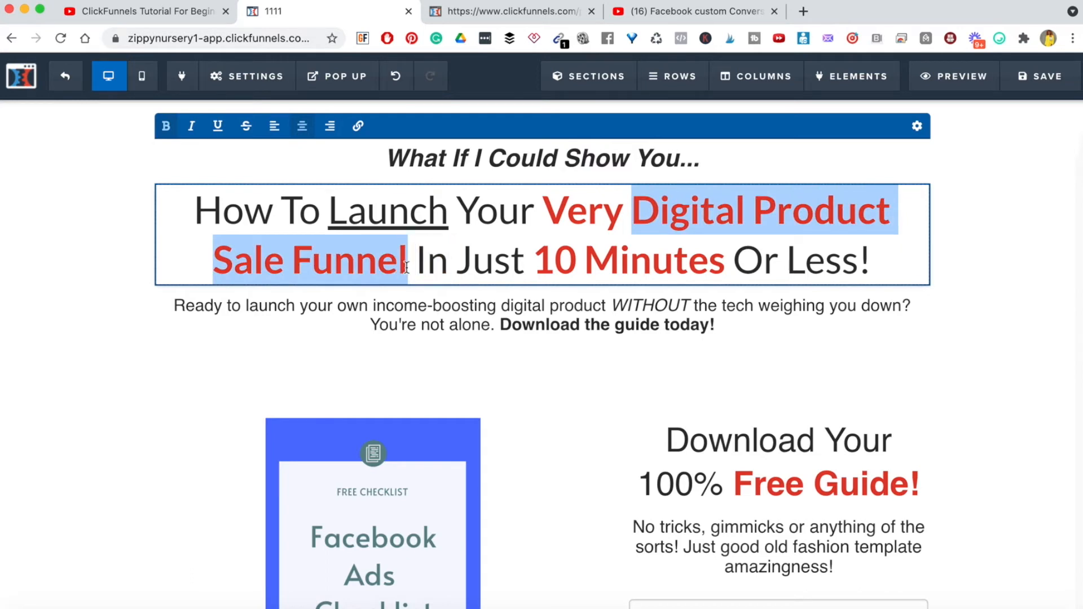
{"action": "left_click", "coordinate": [540, 235]}
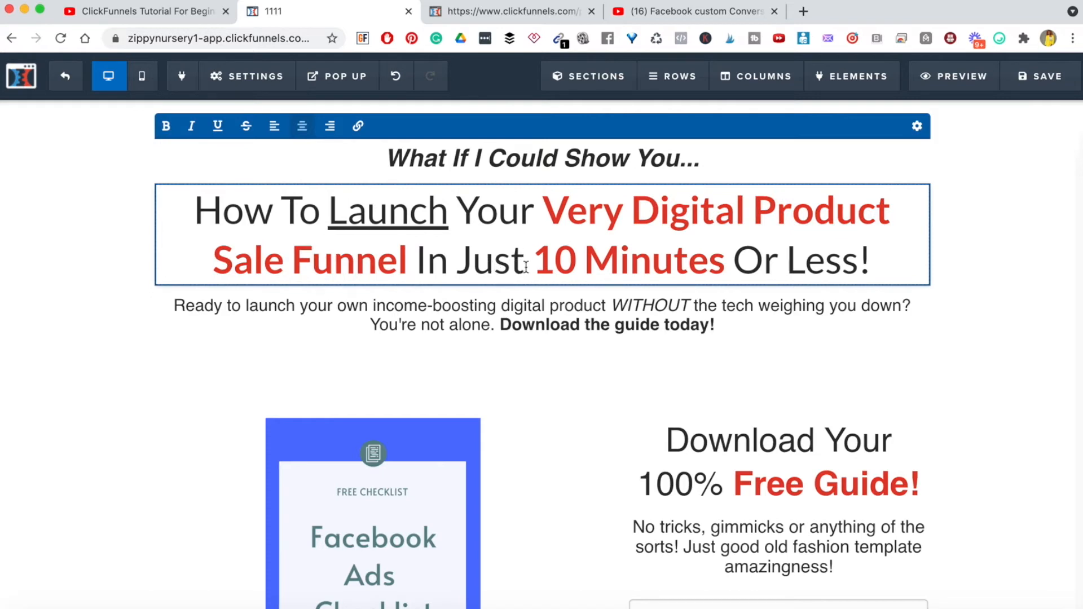
Examine the wording of the main headline and the supporting text beneath it on the squeeze page
{"action": "left_click_drag", "start_coordinate": [536, 268], "coordinate": [854, 271]}
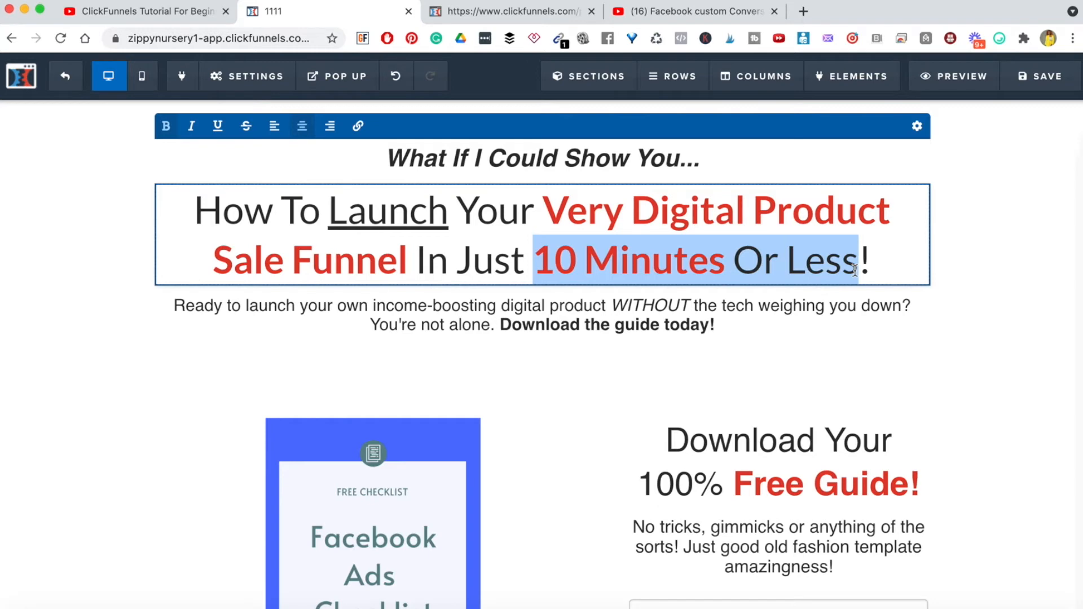
{"action": "left_click", "coordinate": [855, 270]}
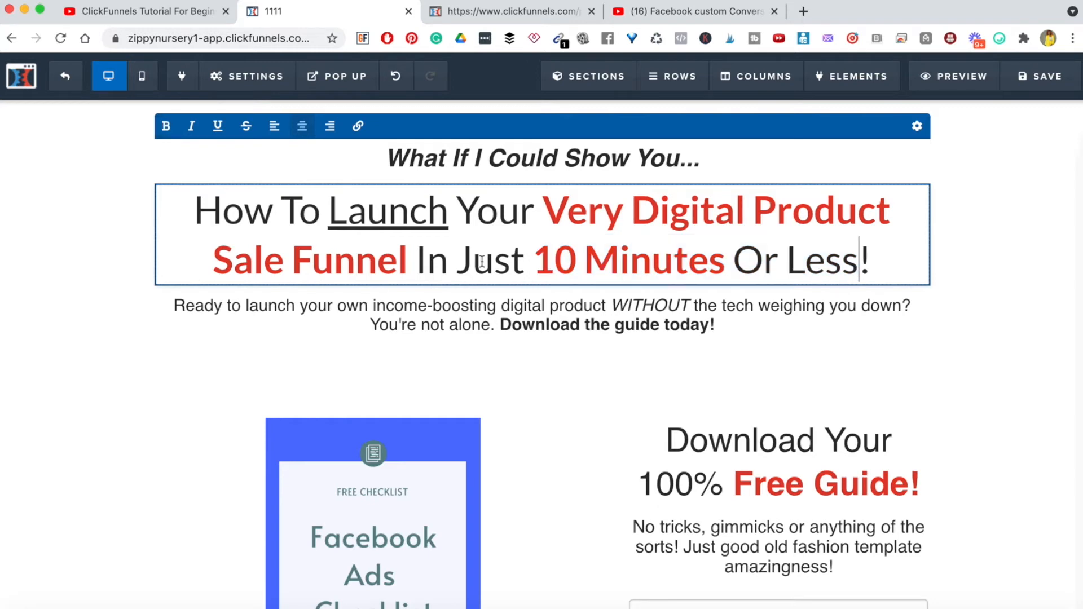
{"action": "left_click_drag", "start_coordinate": [194, 212], "coordinate": [879, 270]}
{"action": "left_click", "coordinate": [879, 270]}
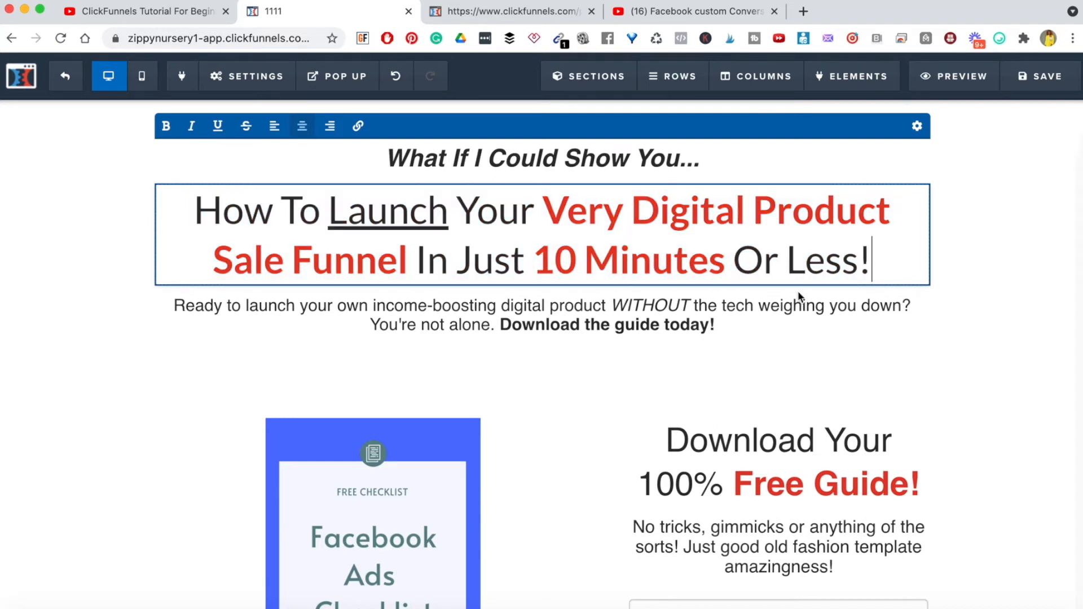
{"action": "triple_click", "coordinate": [678, 316]}
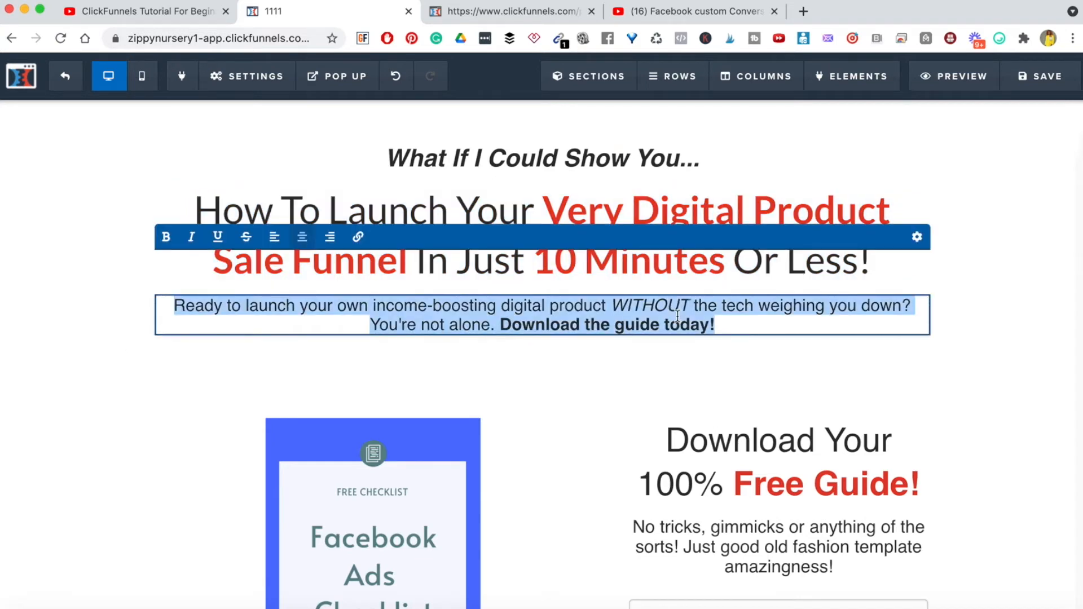
{"action": "left_click", "coordinate": [1049, 321]}
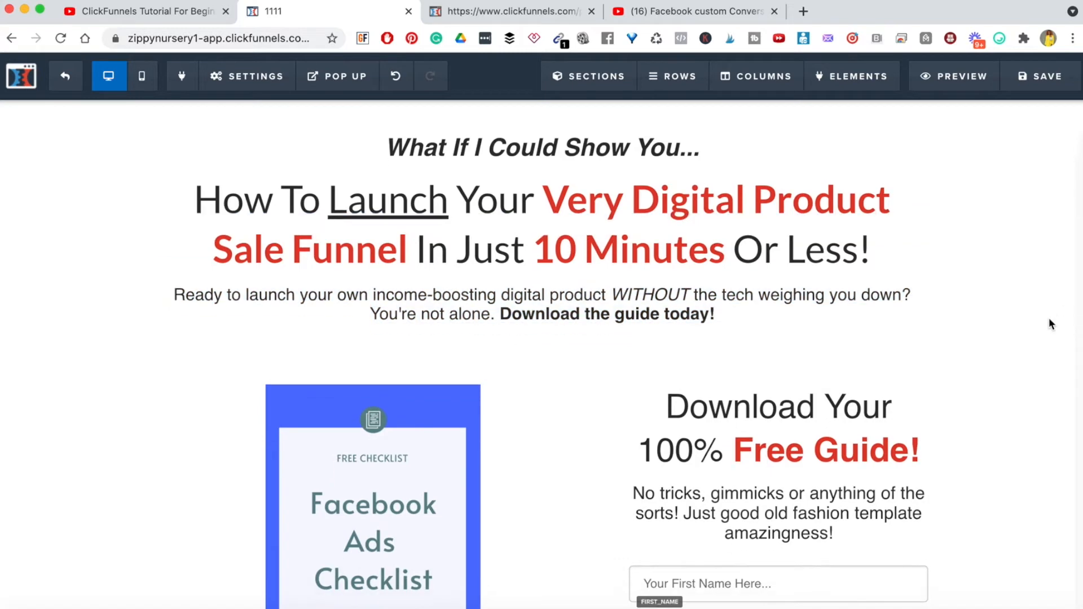
Look over the checklist image, the free guide heading, the opt-in form and the submit button on the squeeze page
{"action": "scroll", "coordinate": [1049, 320], "scroll_direction": "down", "scroll_amount": 5}
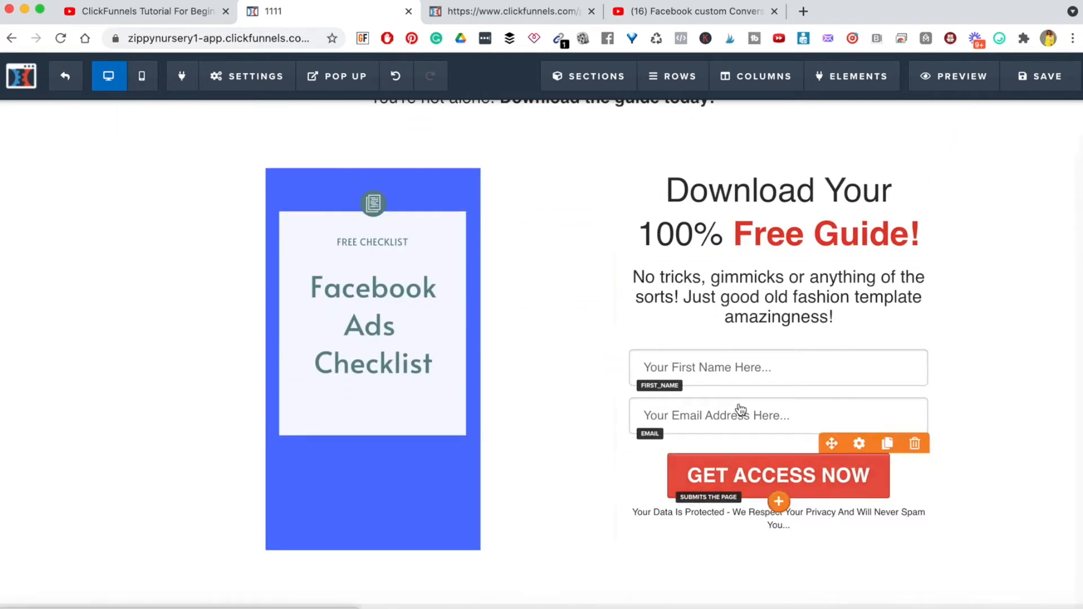
{"action": "scroll", "coordinate": [1031, 348], "scroll_direction": "down", "scroll_amount": 1}
{"action": "scroll", "coordinate": [1031, 348], "scroll_direction": "up", "scroll_amount": 5}
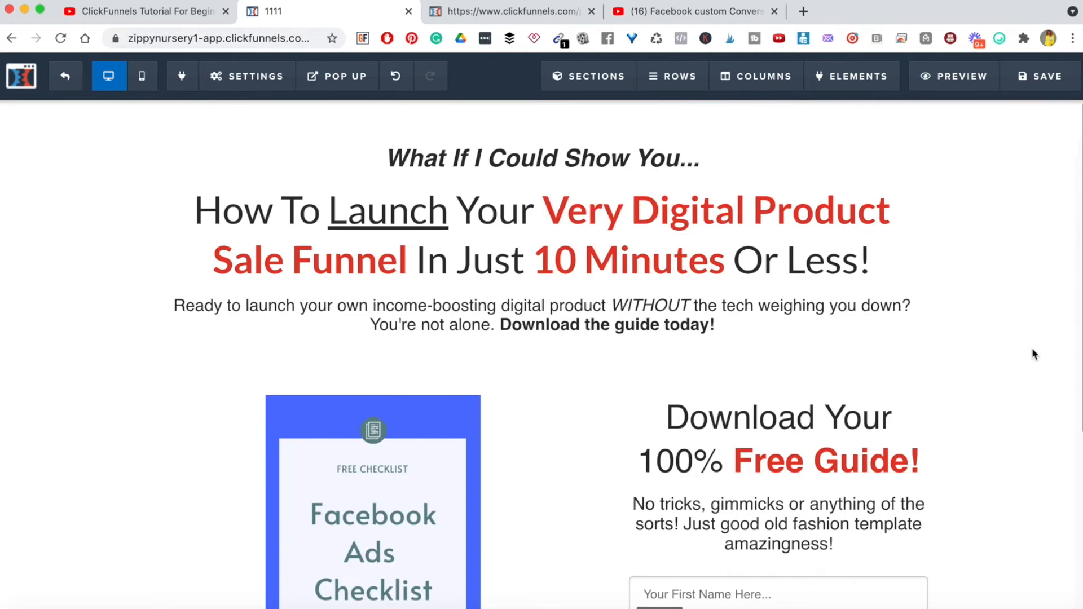
{"action": "scroll", "coordinate": [1031, 347], "scroll_direction": "down", "scroll_amount": 5}
{"action": "scroll", "coordinate": [367, 338], "scroll_direction": "up", "scroll_amount": 1}
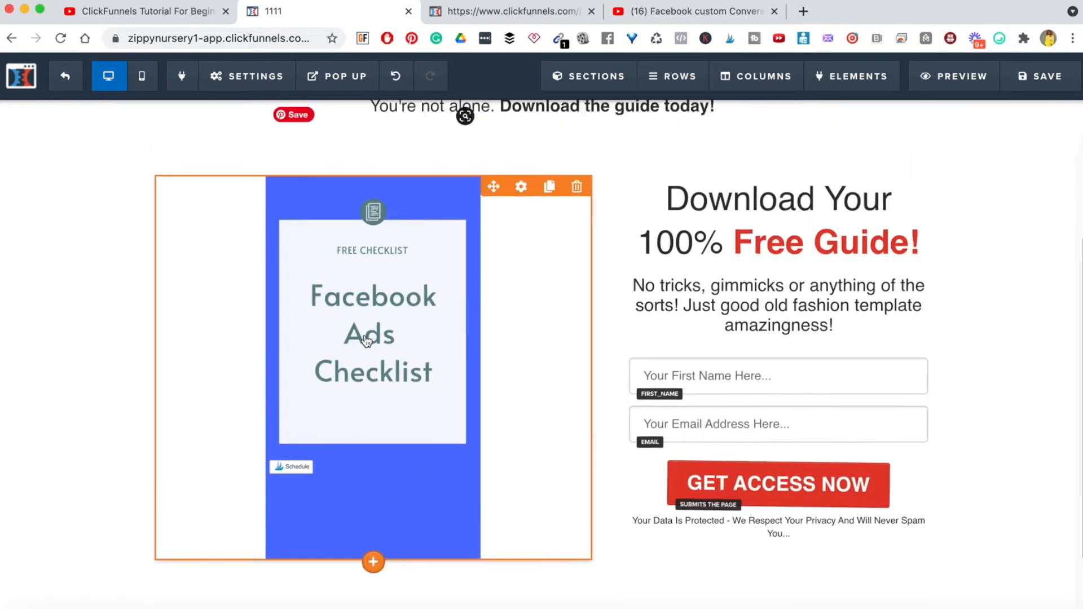
{"action": "scroll", "coordinate": [367, 339], "scroll_direction": "up", "scroll_amount": 2}
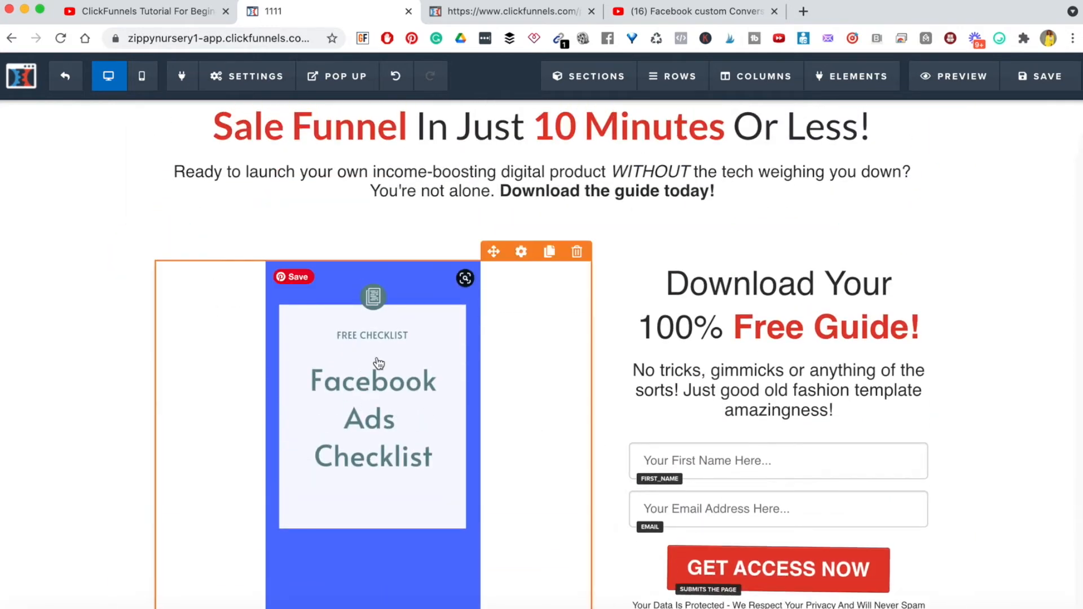
{"action": "scroll", "coordinate": [377, 363], "scroll_direction": "down", "scroll_amount": 1}
{"action": "scroll", "coordinate": [375, 363], "scroll_direction": "up", "scroll_amount": 3}
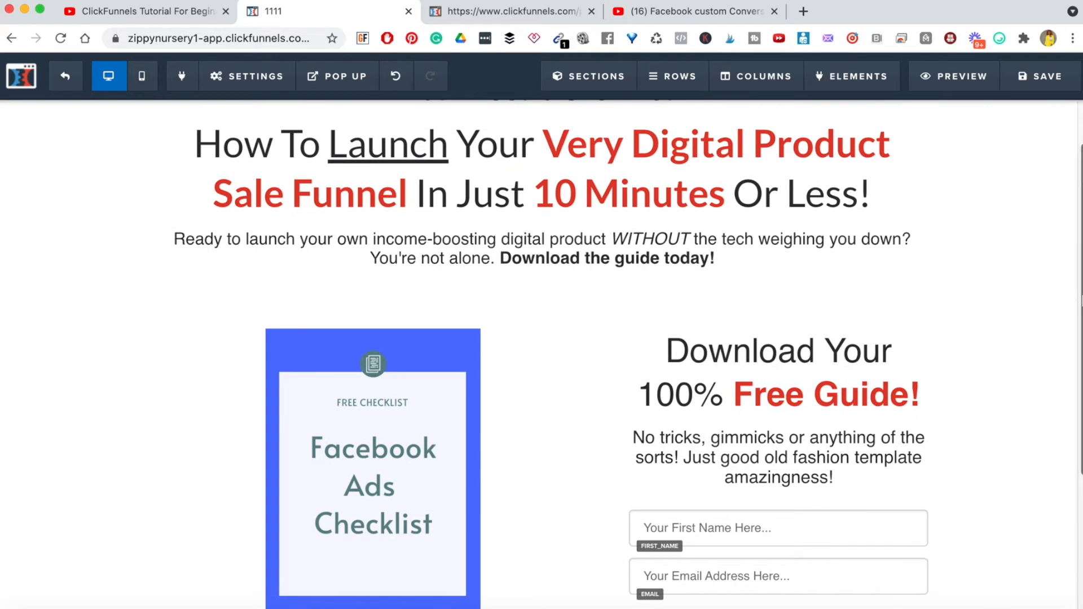
Examine the example opt-in page for The Ultimate Sales System Checklist, including its headline, product mockup and GET ACCESS NOW button
{"action": "mouse_move", "coordinate": [866, 78]}
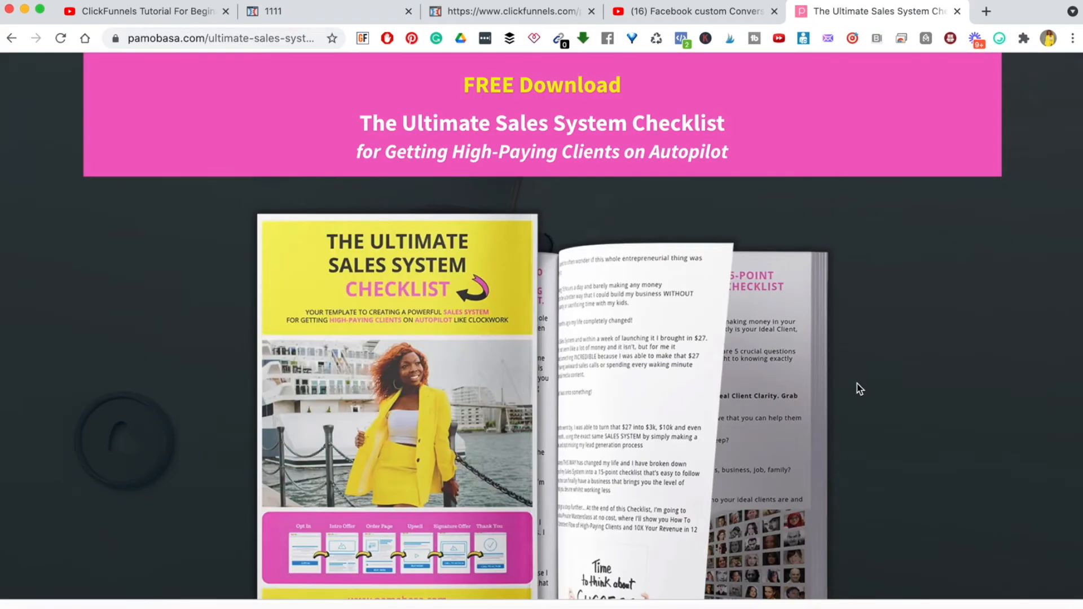
{"action": "scroll", "coordinate": [859, 388], "scroll_direction": "down", "scroll_amount": 4}
{"action": "scroll", "coordinate": [859, 388], "scroll_direction": "up", "scroll_amount": 2}
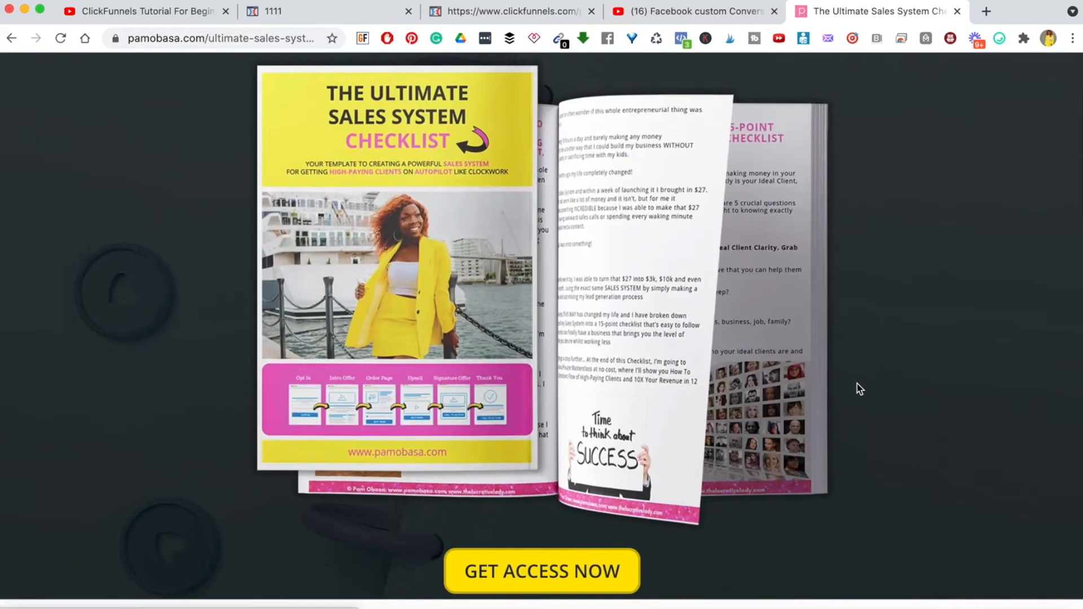
{"action": "scroll", "coordinate": [858, 389], "scroll_direction": "up", "scroll_amount": 1}
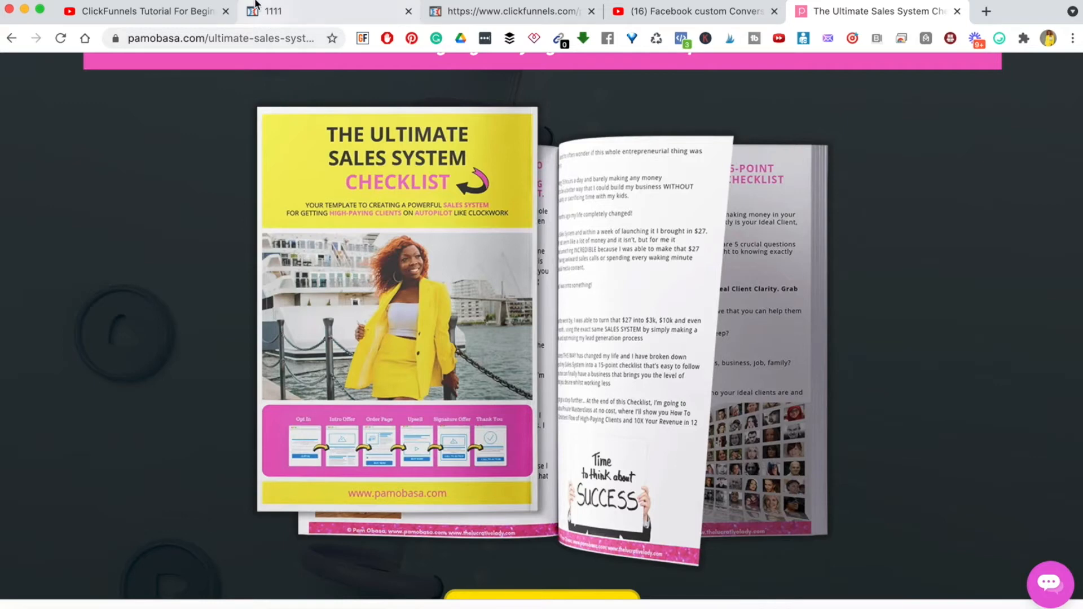
Return to the squeeze page editor, check the page down to its footer and save it
{"action": "left_click", "coordinate": [275, 13]}
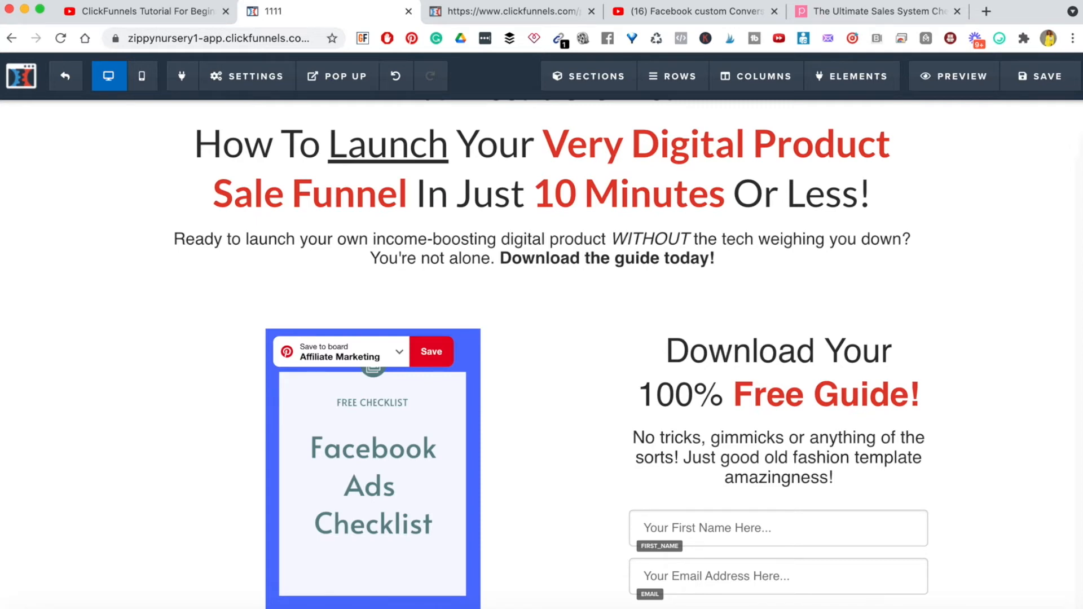
{"action": "scroll", "coordinate": [995, 333], "scroll_direction": "down", "scroll_amount": 4}
{"action": "scroll", "coordinate": [995, 333], "scroll_direction": "up", "scroll_amount": 5}
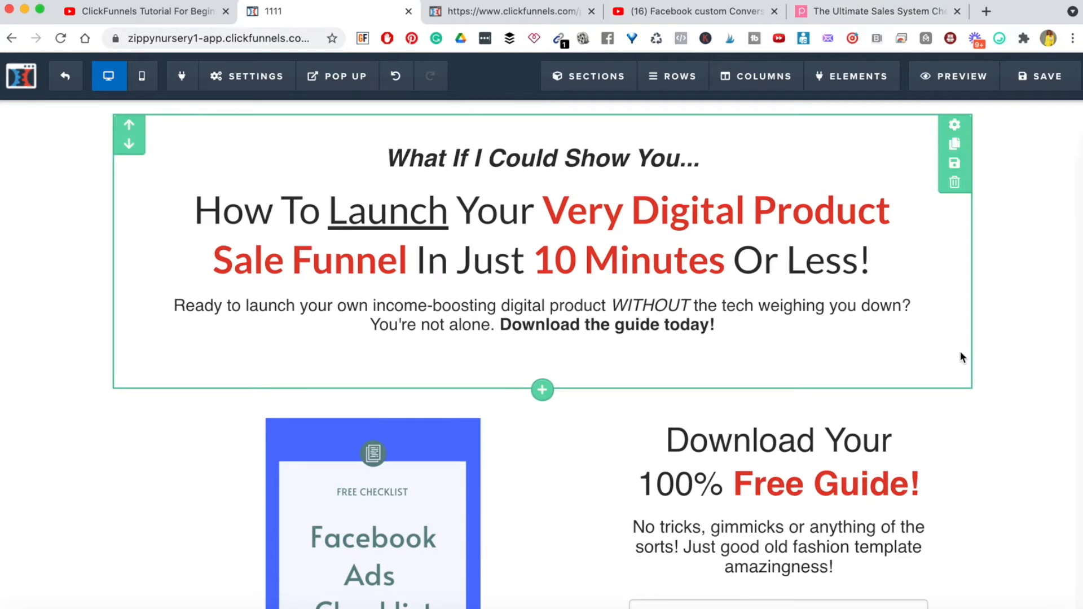
{"action": "scroll", "coordinate": [993, 452], "scroll_direction": "down", "scroll_amount": 5}
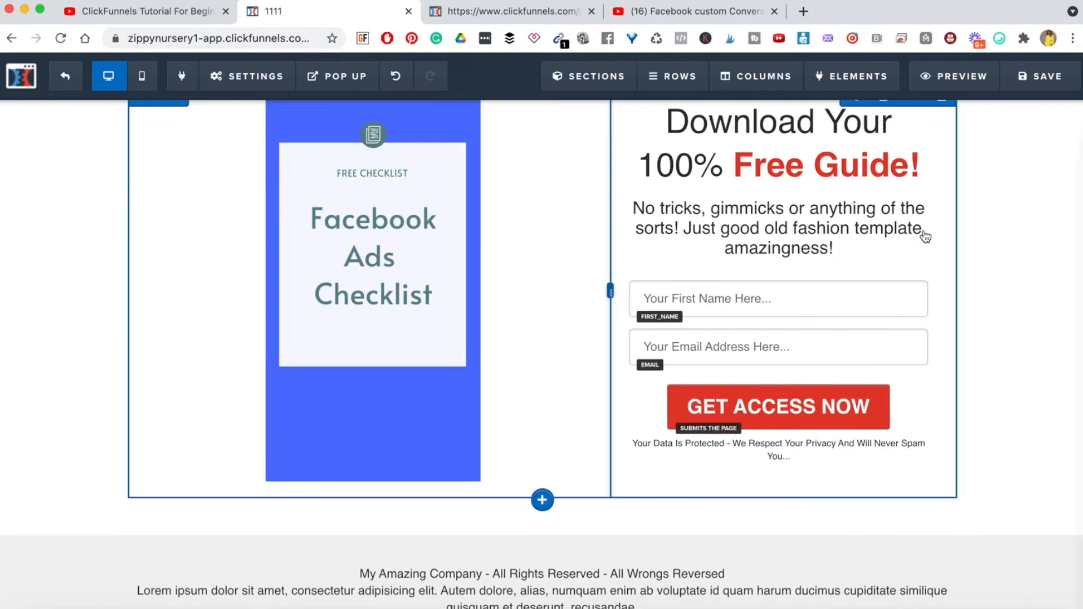
{"action": "scroll", "coordinate": [923, 240], "scroll_direction": "up", "scroll_amount": 5}
{"action": "left_click", "coordinate": [1041, 77]}
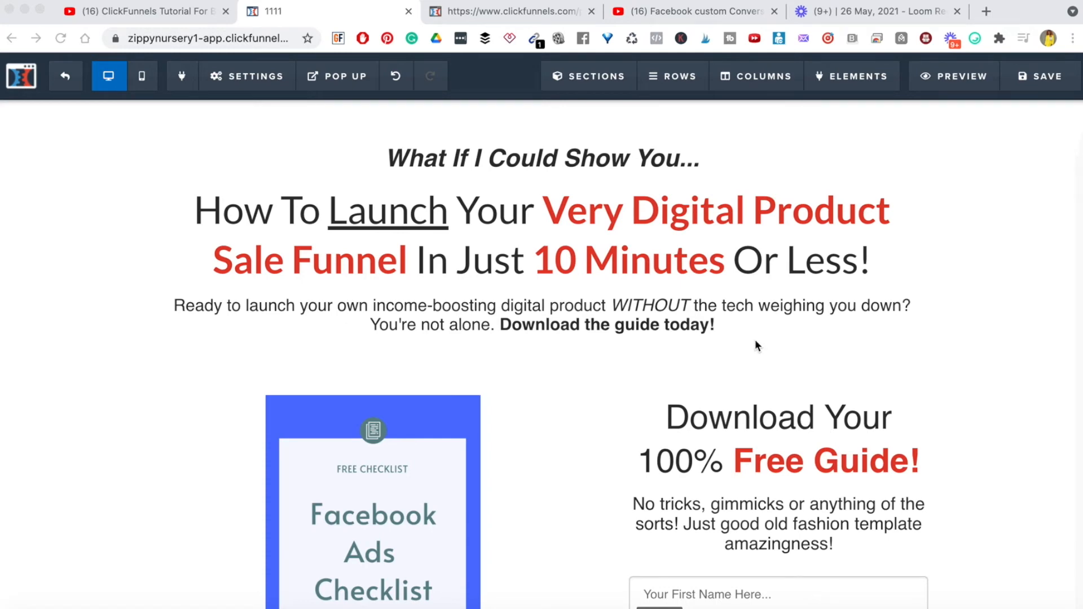
Switch the editor to mobile view and check the page's layout from the headline to the footer
{"action": "scroll", "coordinate": [843, 347], "scroll_direction": "down", "scroll_amount": 5}
{"action": "scroll", "coordinate": [843, 347], "scroll_direction": "up", "scroll_amount": 5}
{"action": "left_click", "coordinate": [141, 82]}
{"action": "left_click", "coordinate": [141, 82]}
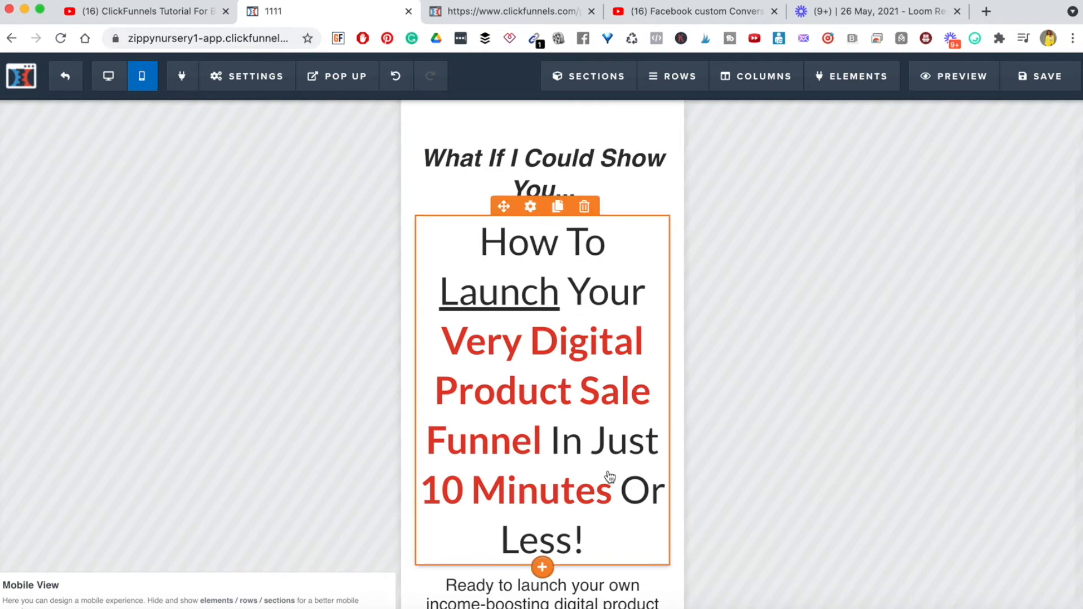
{"action": "scroll", "coordinate": [633, 463], "scroll_direction": "down", "scroll_amount": 2}
{"action": "scroll", "coordinate": [633, 463], "scroll_direction": "up", "scroll_amount": 2}
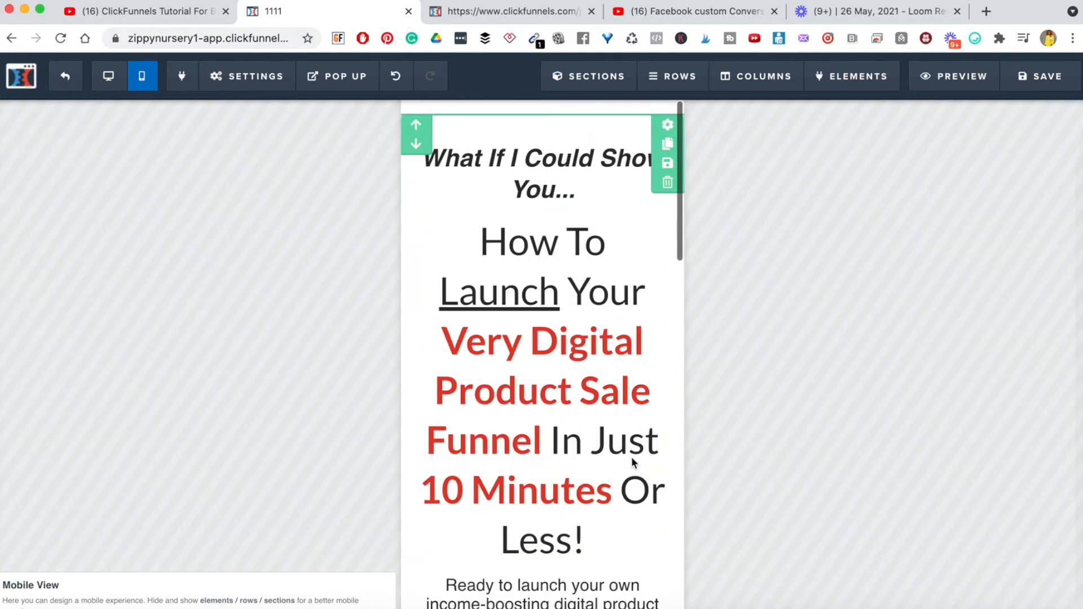
{"action": "scroll", "coordinate": [633, 462], "scroll_direction": "down", "scroll_amount": 8}
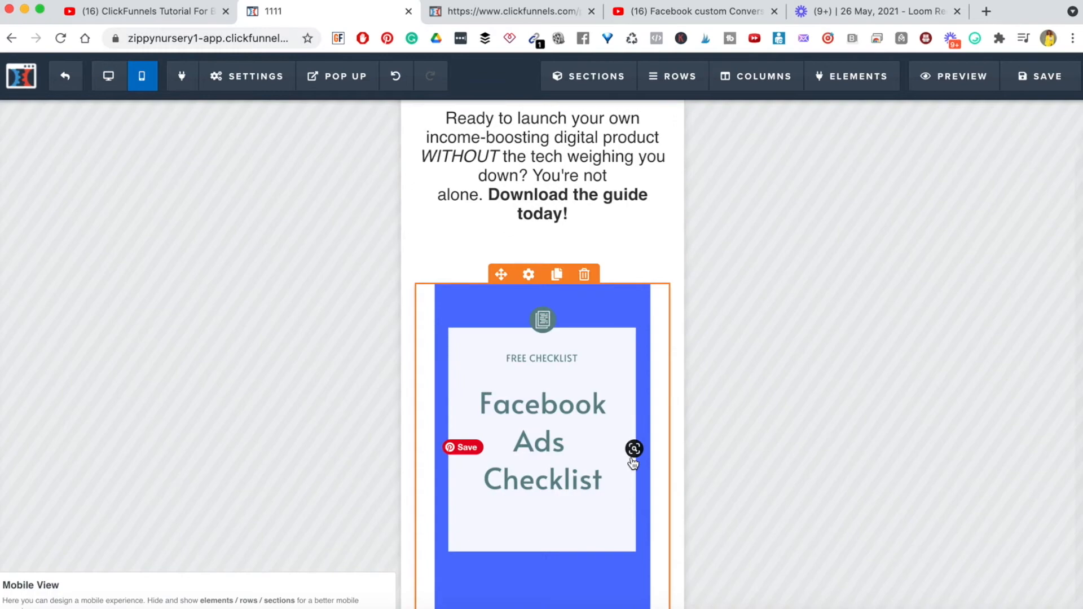
{"action": "scroll", "coordinate": [609, 249], "scroll_direction": "up", "scroll_amount": 2}
{"action": "scroll", "coordinate": [609, 249], "scroll_direction": "down", "scroll_amount": 10}
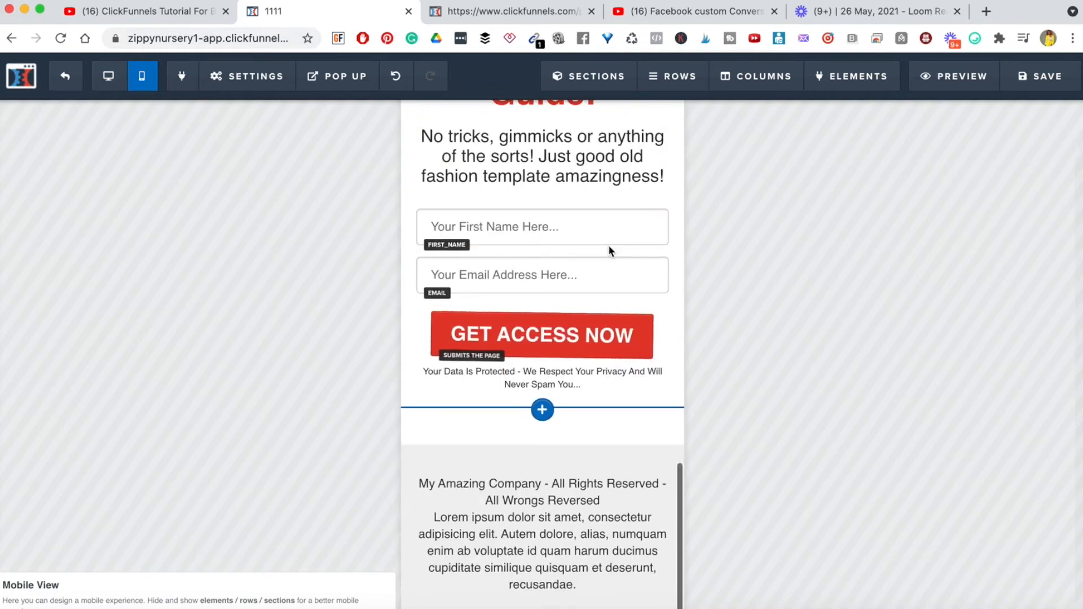
{"action": "scroll", "coordinate": [608, 245], "scroll_direction": "up", "scroll_amount": 15}
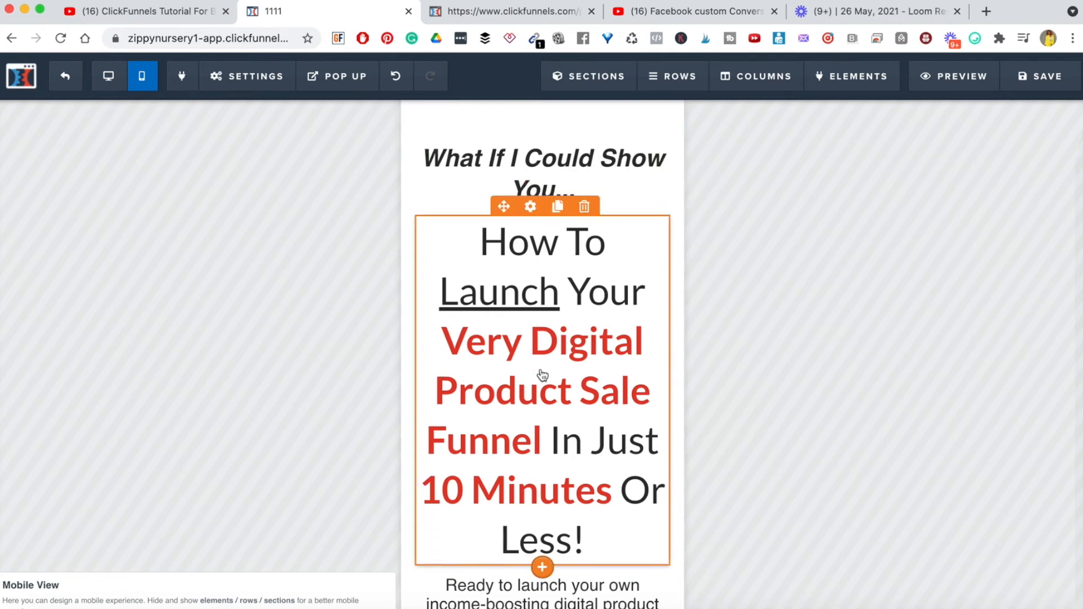
Recheck the mobile layout's headline, checklist image, form fields, submit button and privacy text
{"action": "scroll", "coordinate": [553, 357], "scroll_direction": "down", "scroll_amount": 15}
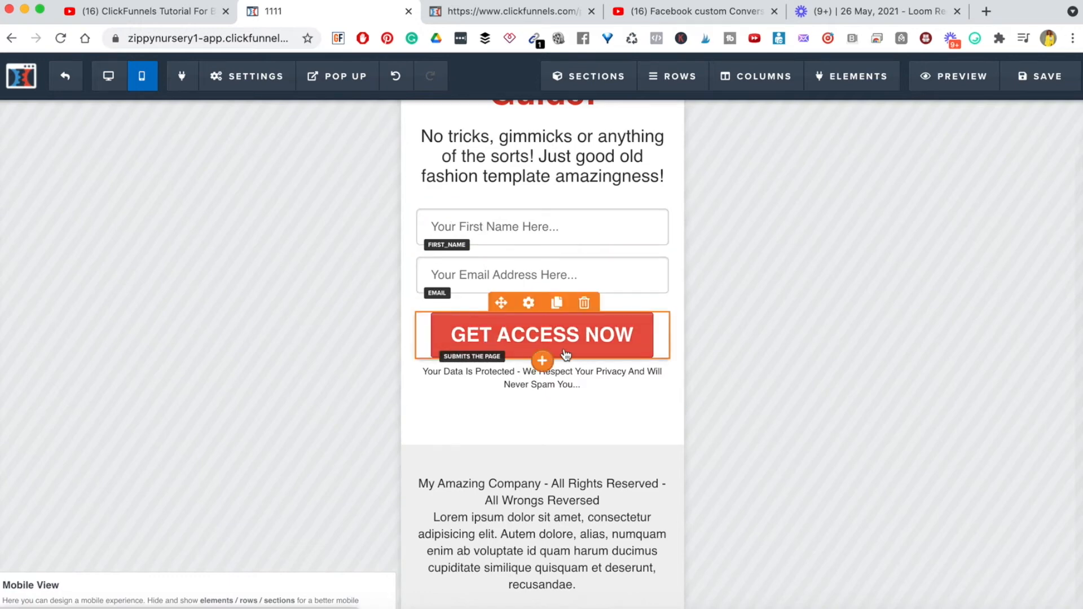
{"action": "scroll", "coordinate": [566, 354], "scroll_direction": "up", "scroll_amount": 10}
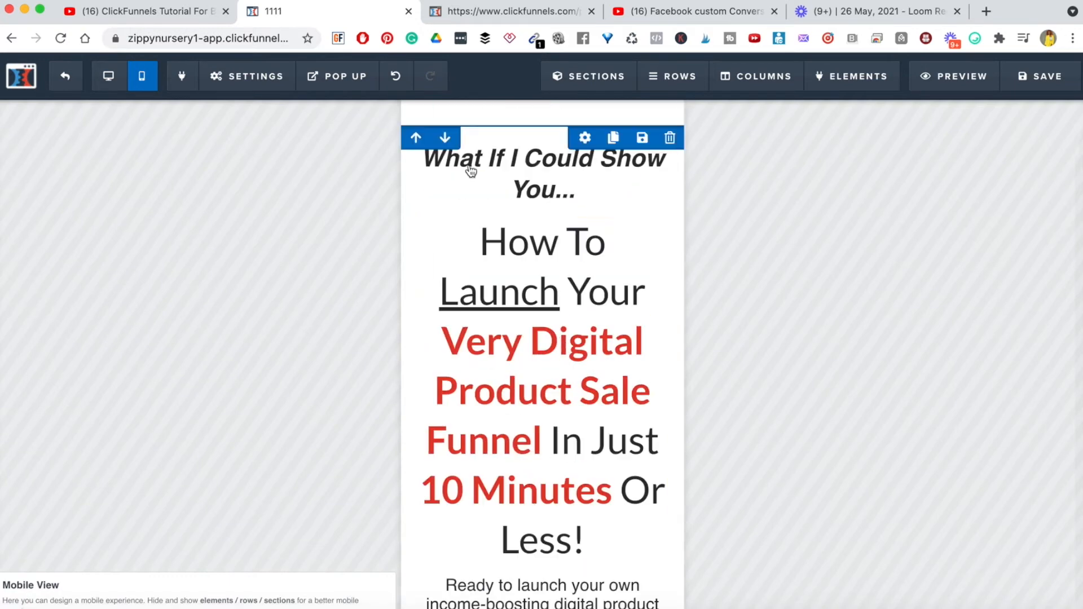
{"action": "scroll", "coordinate": [477, 460], "scroll_direction": "down", "scroll_amount": 12}
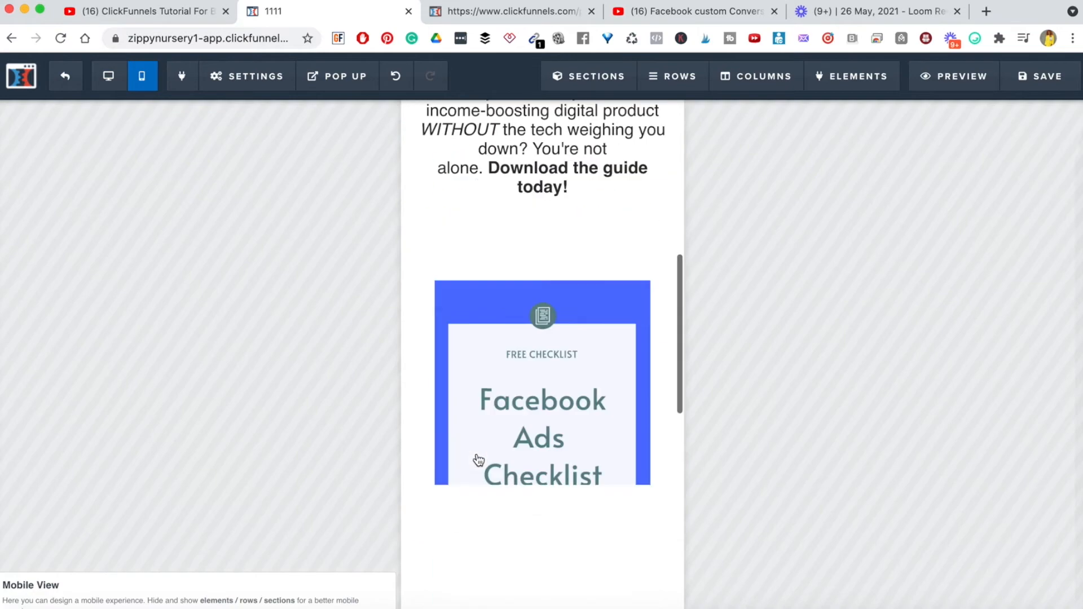
{"action": "scroll", "coordinate": [478, 459], "scroll_direction": "up", "scroll_amount": 1}
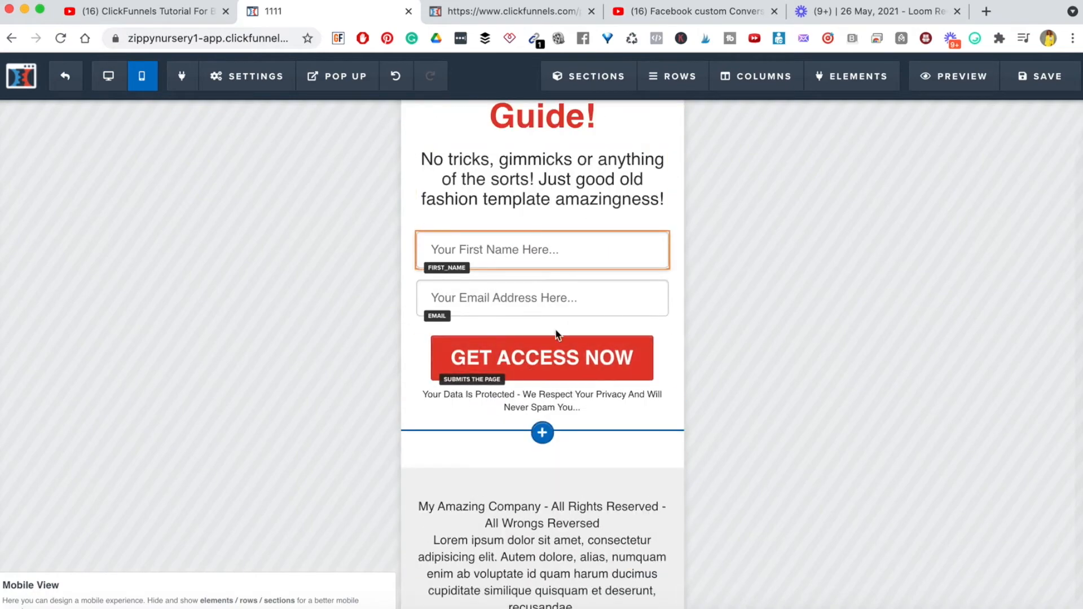
{"action": "scroll", "coordinate": [543, 320], "scroll_direction": "up", "scroll_amount": 8}
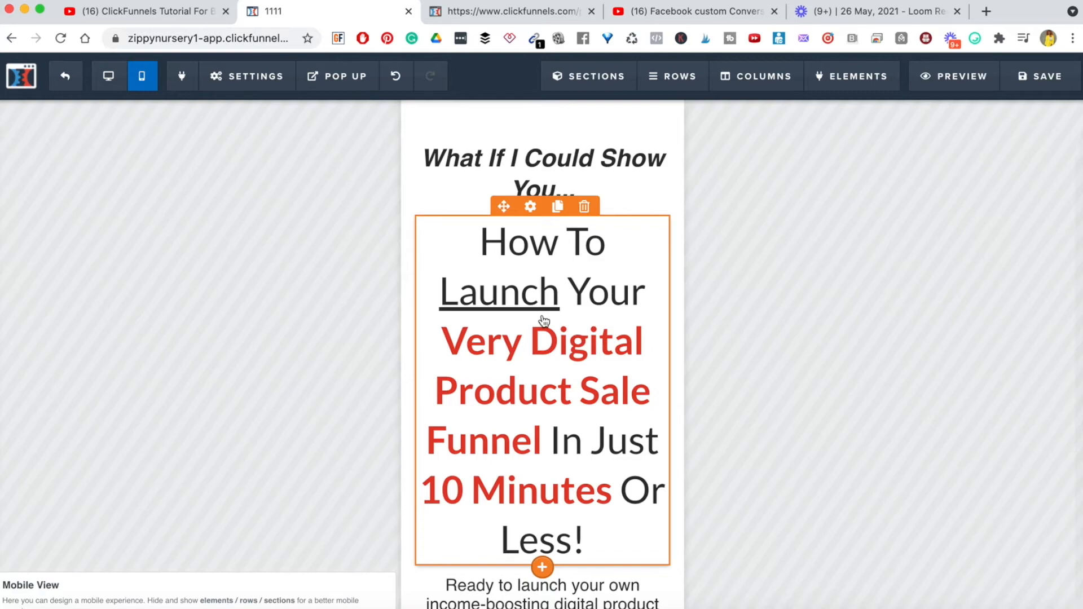
{"action": "scroll", "coordinate": [542, 319], "scroll_direction": "down", "scroll_amount": 15}
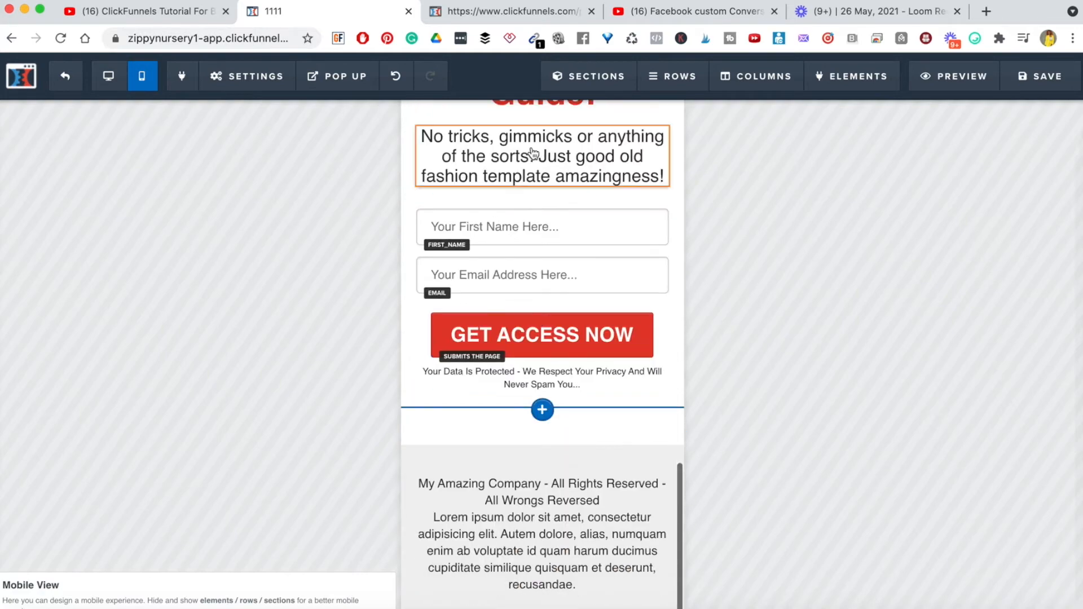
{"action": "scroll", "coordinate": [537, 243], "scroll_direction": "up", "scroll_amount": 15}
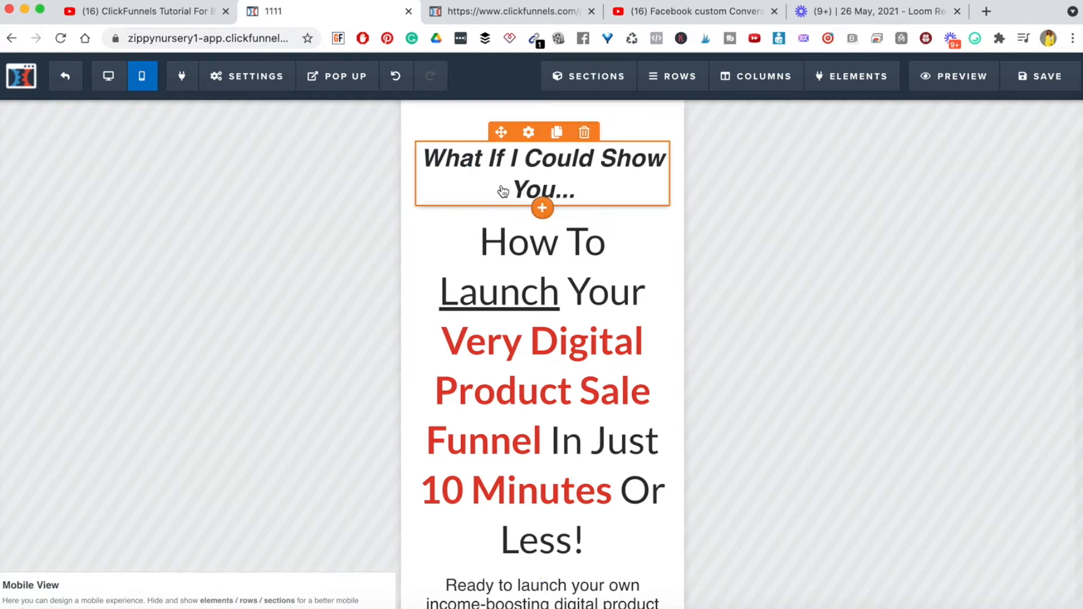
{"action": "scroll", "coordinate": [536, 423], "scroll_direction": "down", "scroll_amount": 10}
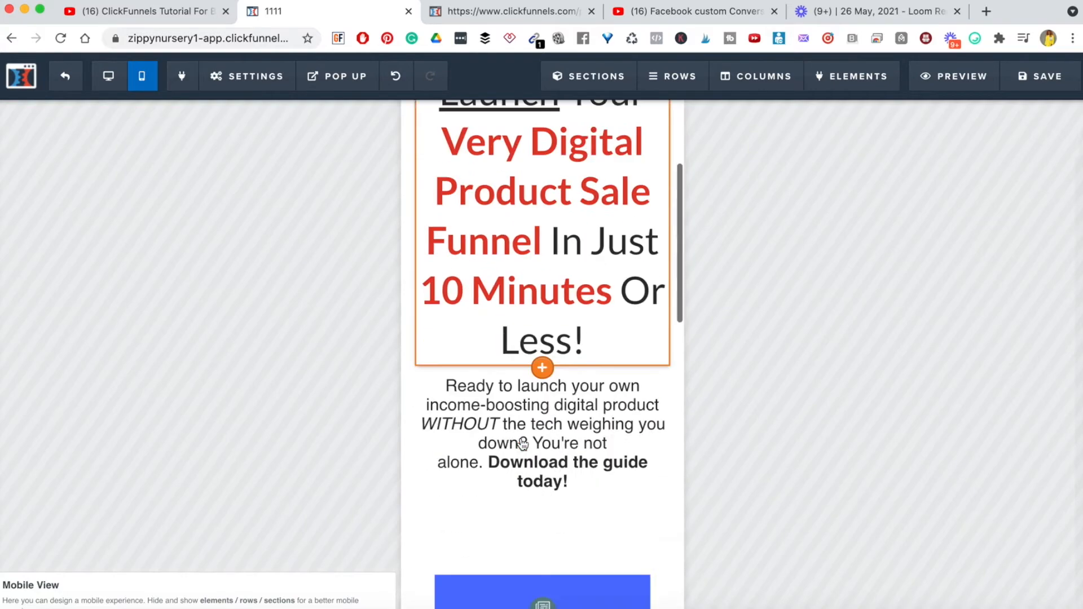
{"action": "scroll", "coordinate": [525, 430], "scroll_direction": "up", "scroll_amount": 10}
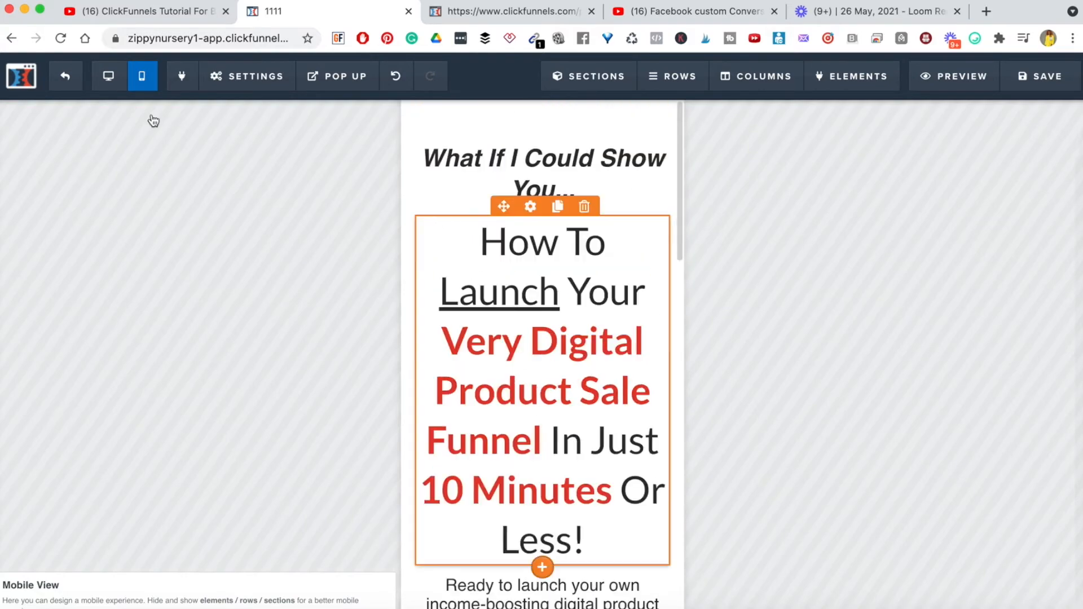
Compare the headline section in the desktop and mobile views, finishing in desktop view
{"action": "left_click", "coordinate": [109, 76]}
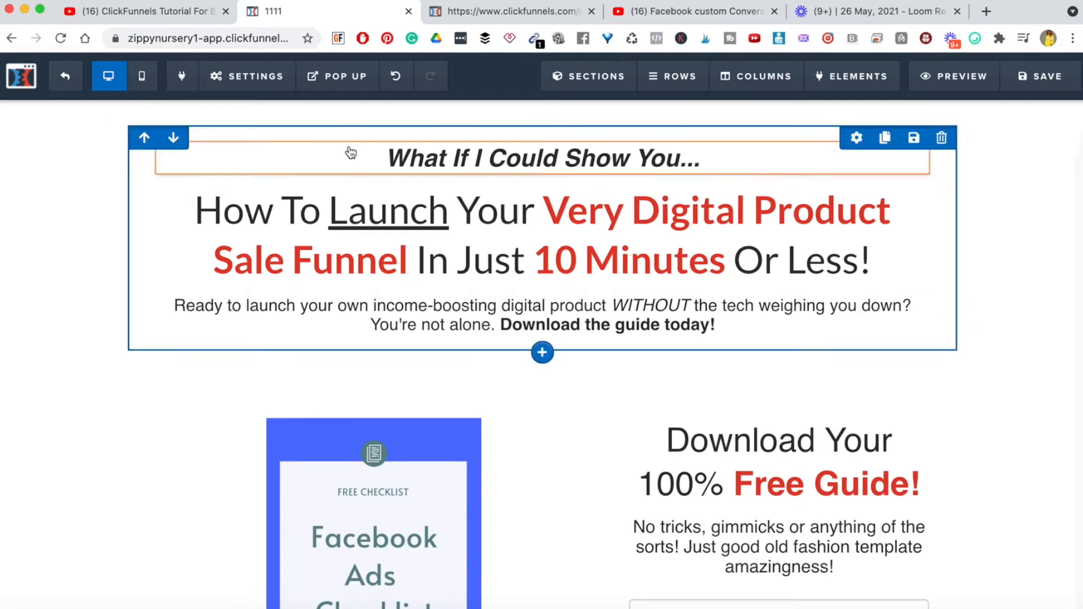
{"action": "left_click", "coordinate": [141, 76]}
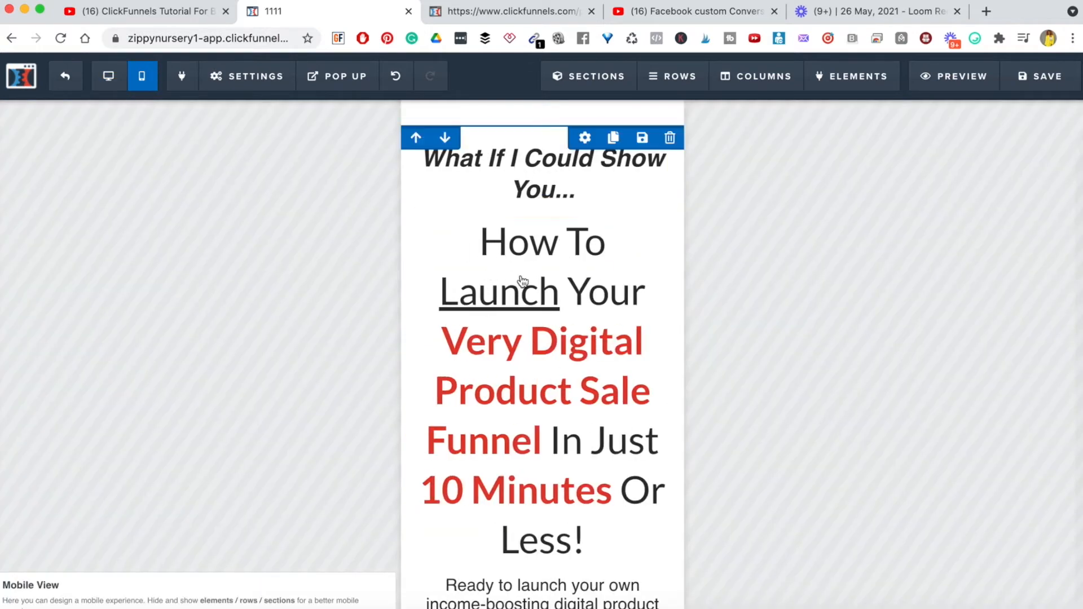
{"action": "left_click", "coordinate": [110, 78]}
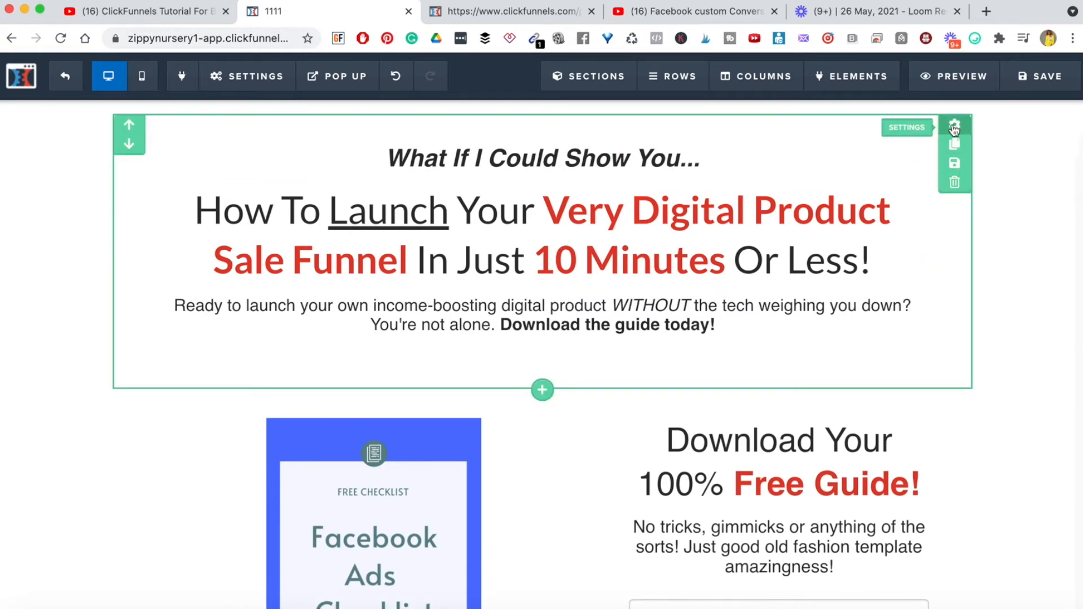
{"action": "left_click", "coordinate": [954, 127]}
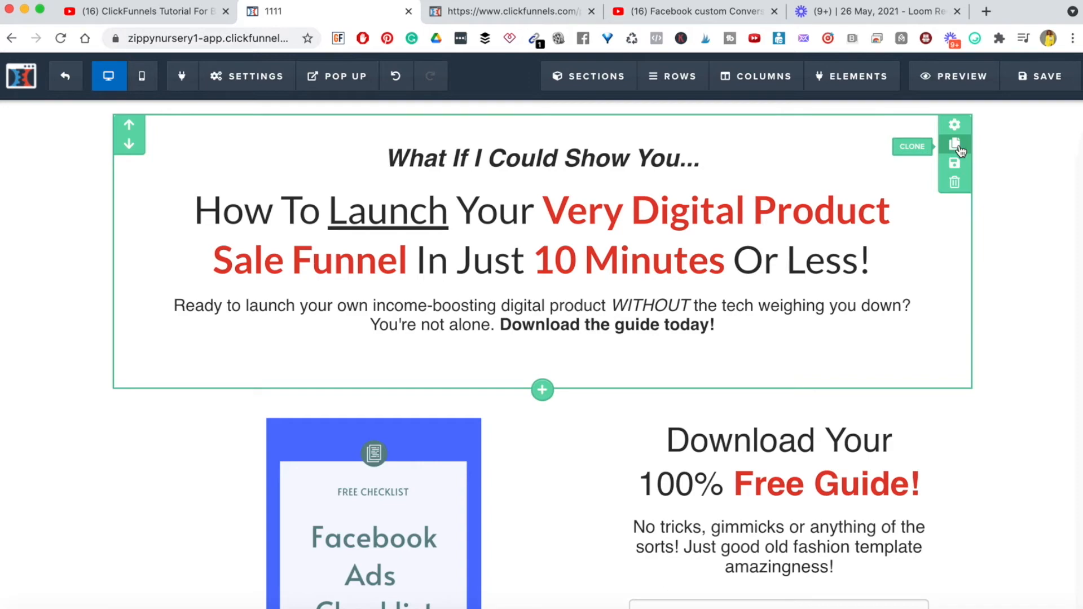
Clone the headline section and restrict the original section to desktop only
{"action": "left_click", "coordinate": [959, 147]}
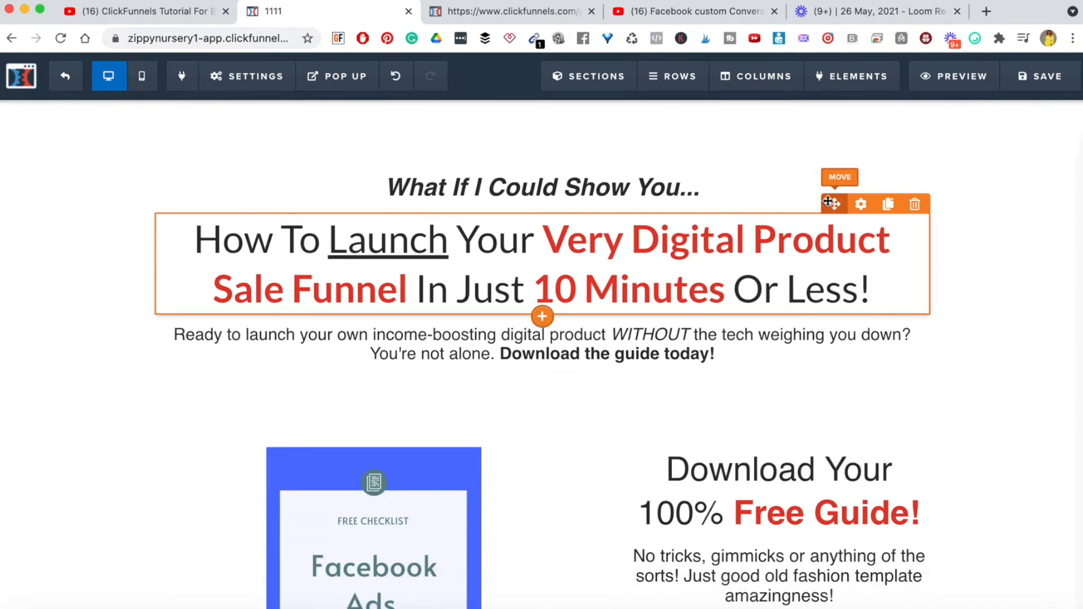
{"action": "scroll", "coordinate": [809, 289], "scroll_direction": "up", "scroll_amount": 5}
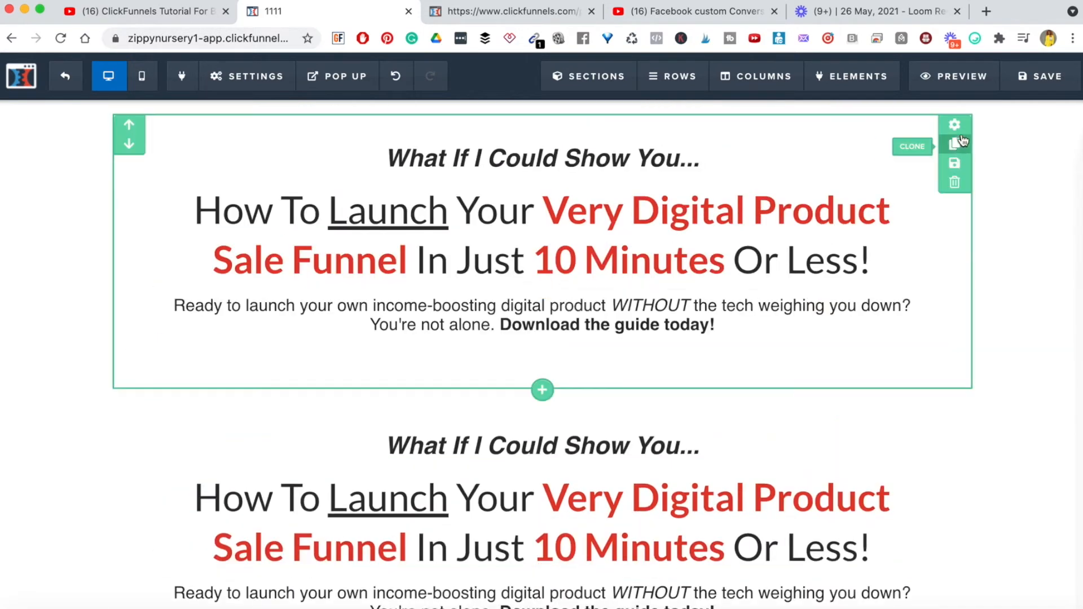
{"action": "left_click", "coordinate": [955, 125]}
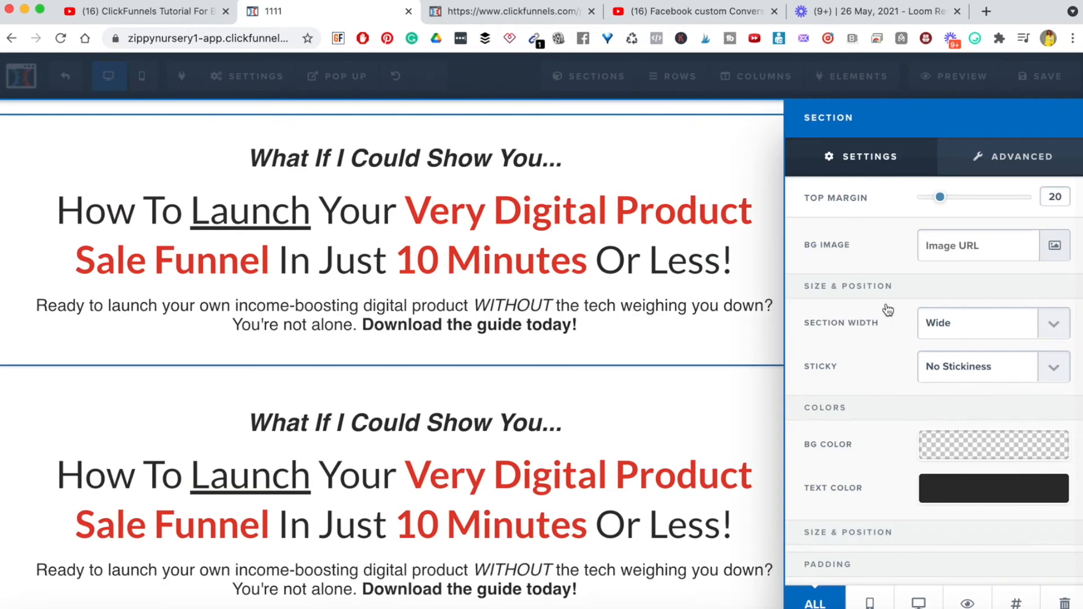
{"action": "left_click", "coordinate": [918, 603]}
{"action": "left_click", "coordinate": [697, 431]}
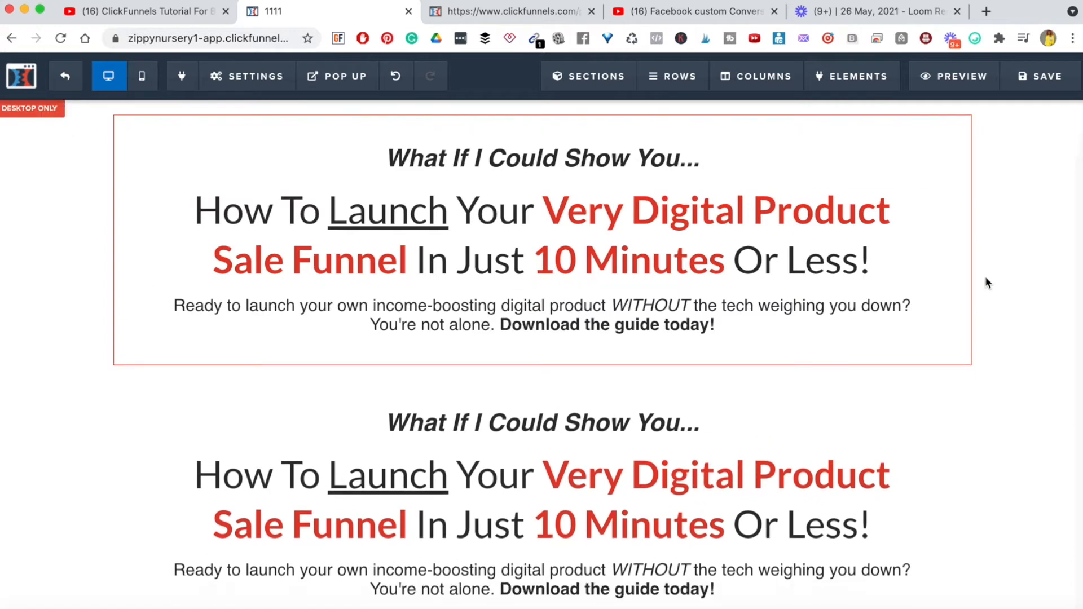
Restrict the cloned headline section to mobile only
{"action": "scroll", "coordinate": [986, 282], "scroll_direction": "down", "scroll_amount": 3}
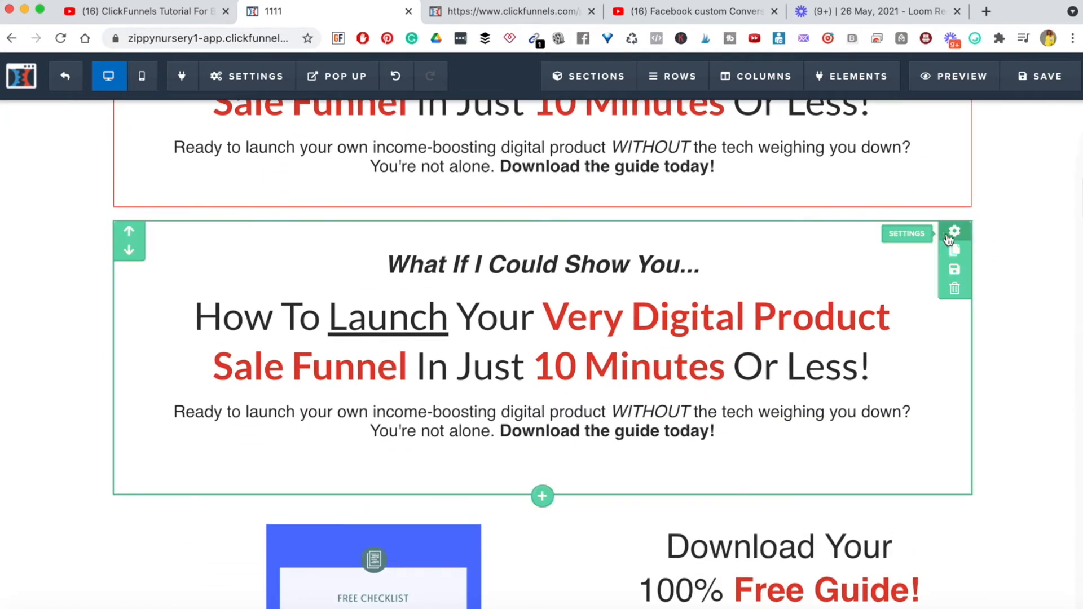
{"action": "left_click", "coordinate": [954, 231]}
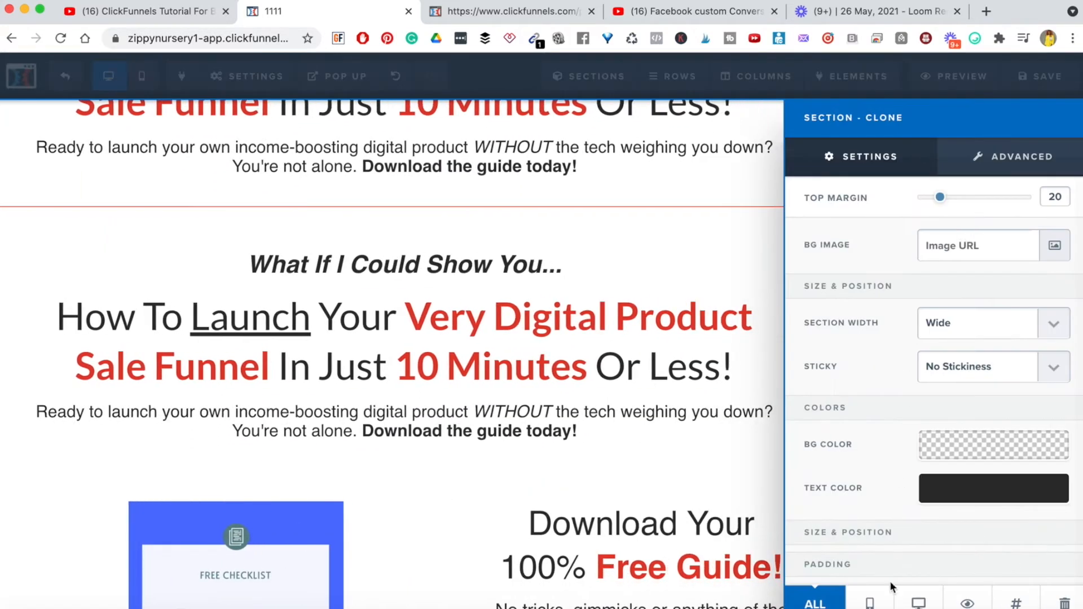
{"action": "left_click", "coordinate": [870, 602]}
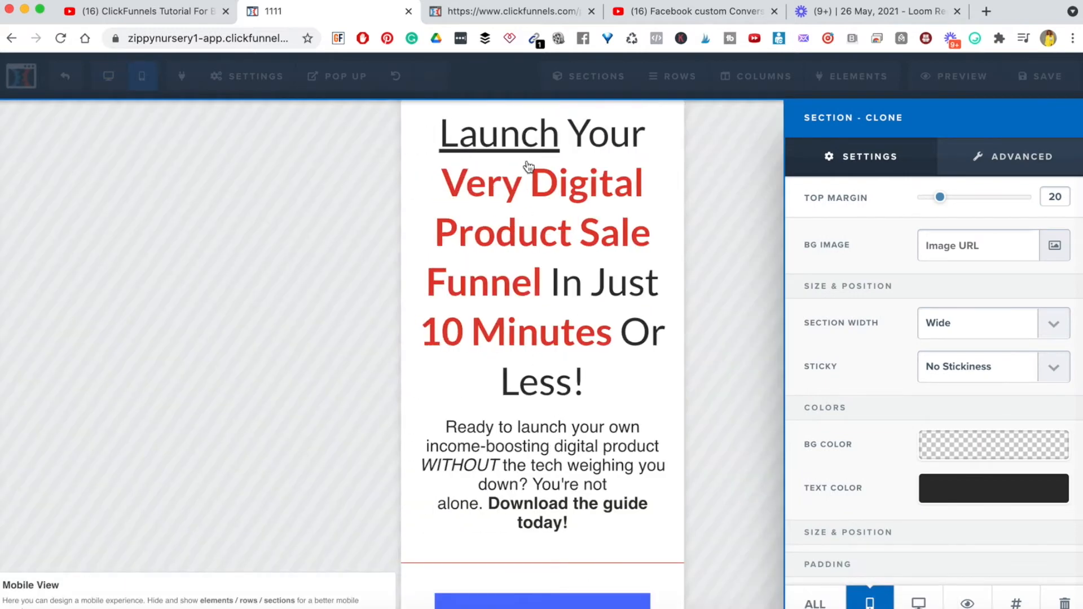
{"action": "left_click", "coordinate": [572, 240]}
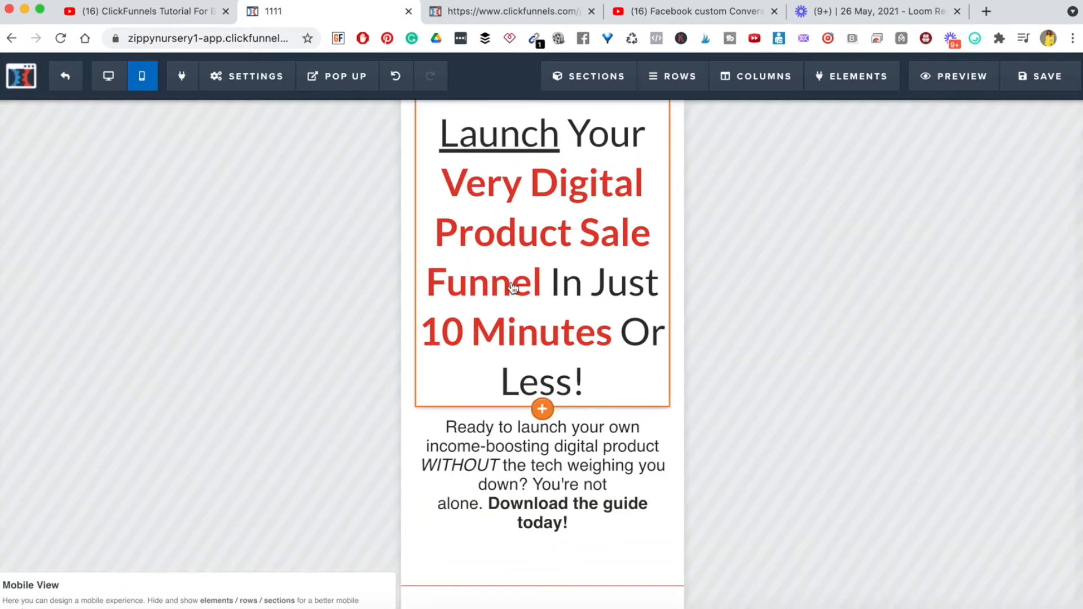
Set the mobile-only "What If I Could Show You..." line's font size to 24 and its section's top margin to 0
{"action": "scroll", "coordinate": [510, 285], "scroll_direction": "up", "scroll_amount": 3}
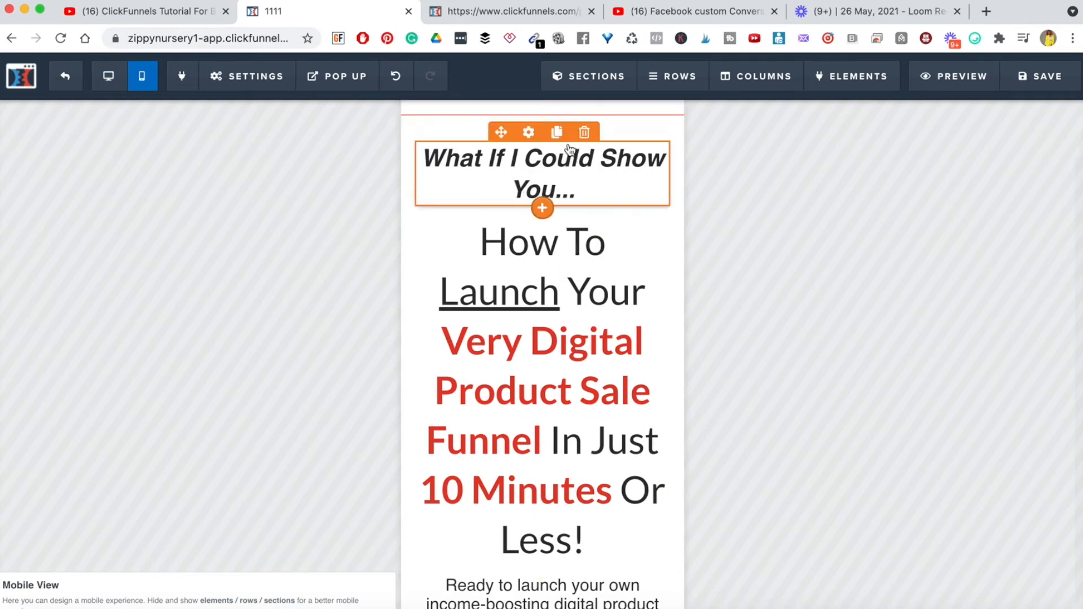
{"action": "left_click", "coordinate": [530, 134]}
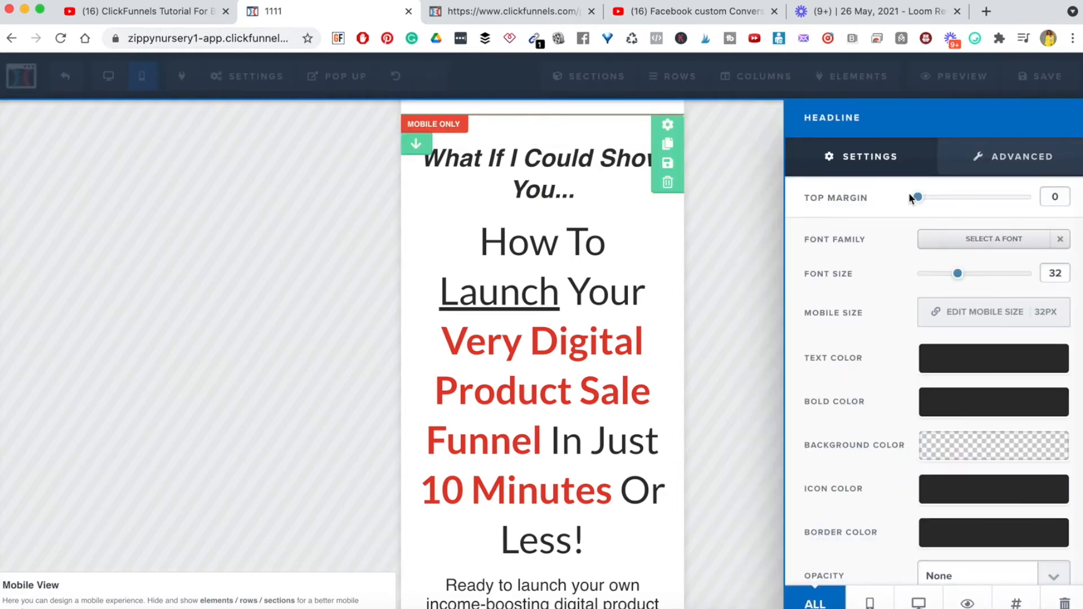
{"action": "left_click_drag", "start_coordinate": [961, 279], "coordinate": [946, 282]}
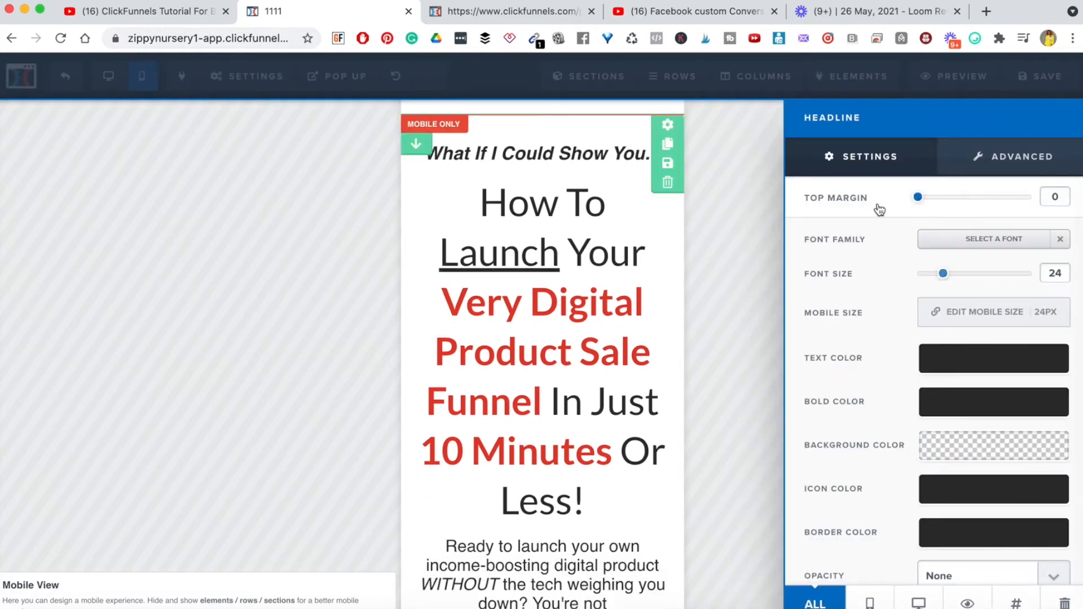
{"action": "left_click", "coordinate": [668, 128]}
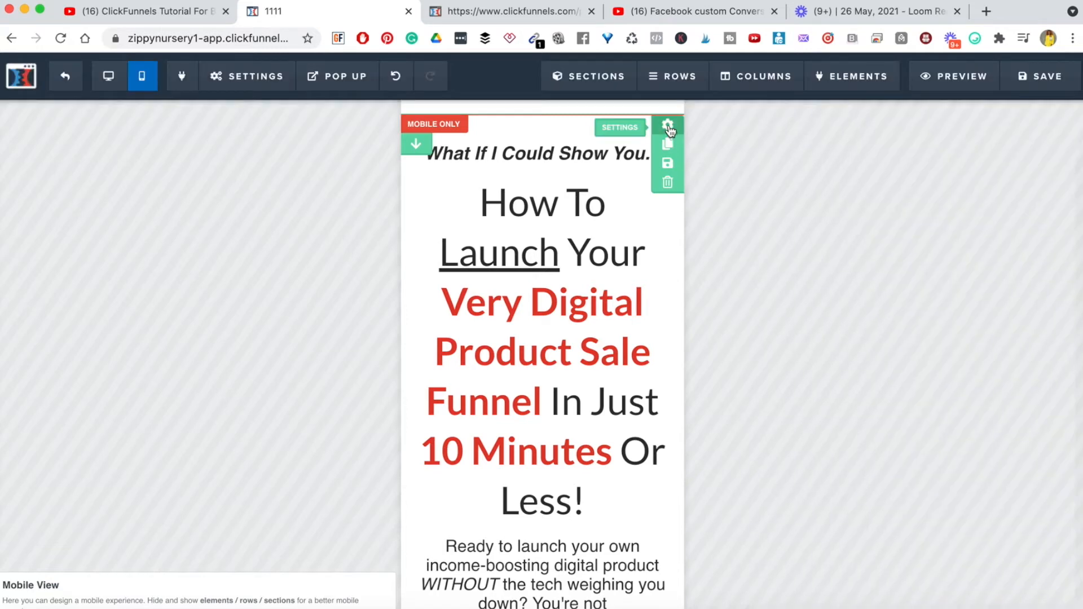
{"action": "left_click", "coordinate": [668, 126]}
{"action": "left_click_drag", "start_coordinate": [940, 198], "coordinate": [907, 207]}
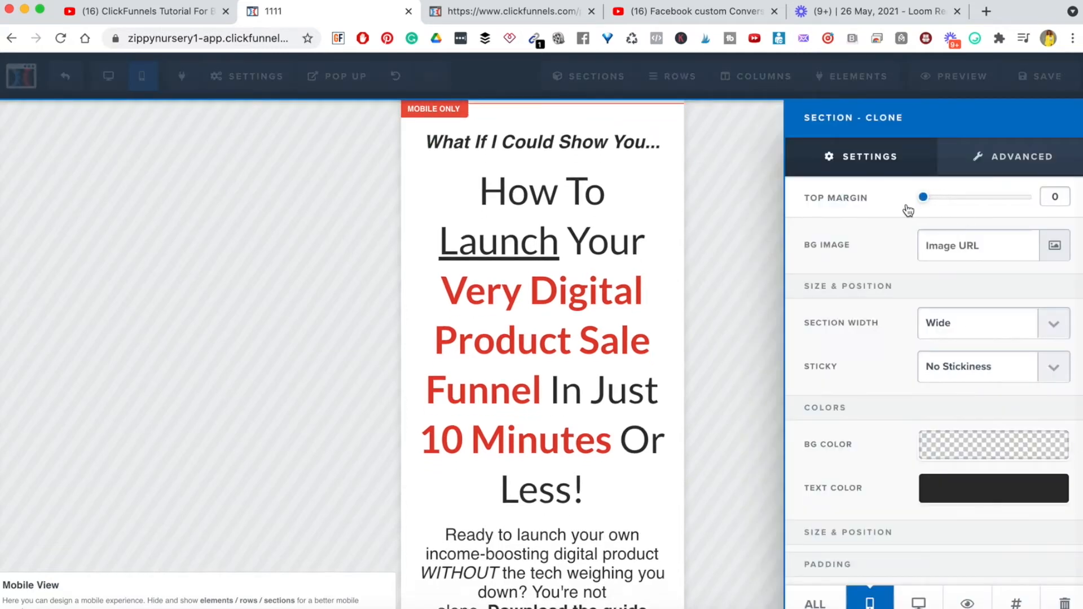
{"action": "left_click", "coordinate": [621, 246]}
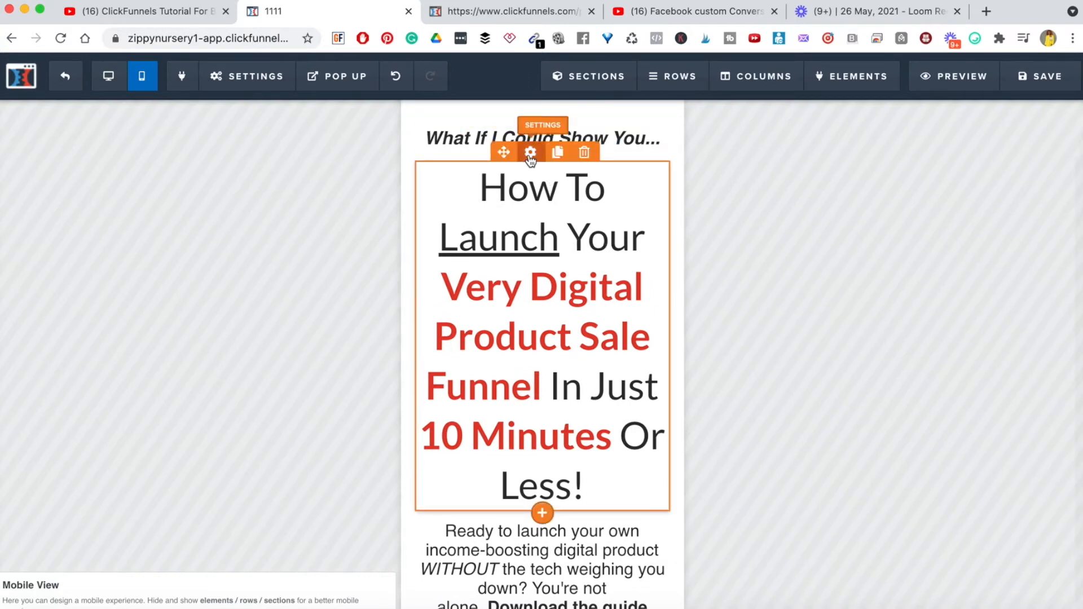
Set the main "How To Launch" headline's font size in the mobile-only section to 28 and save the page
{"action": "left_click", "coordinate": [530, 154]}
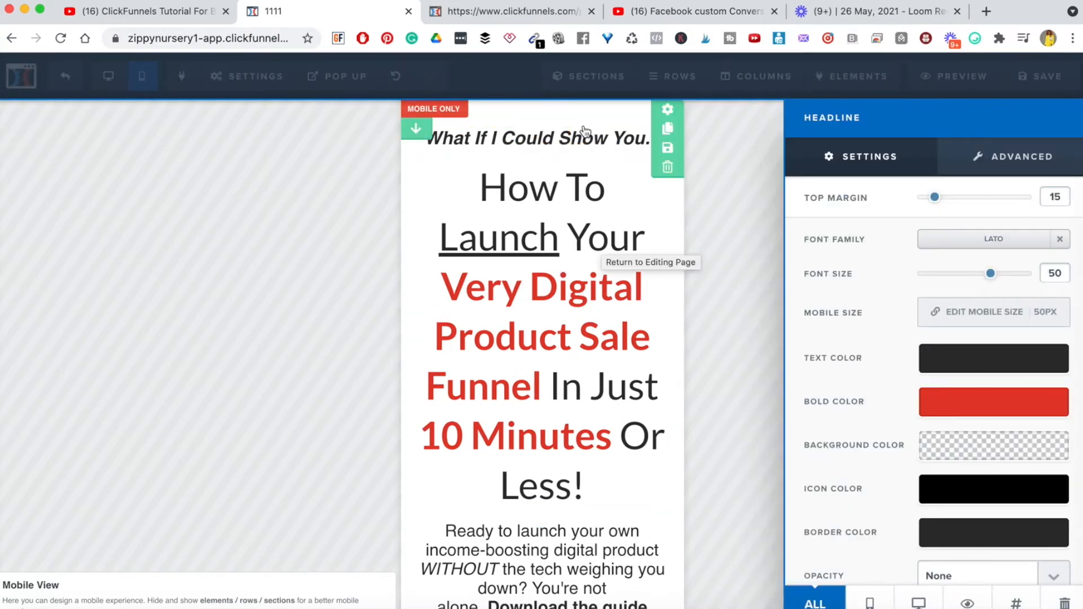
{"action": "left_click", "coordinate": [589, 274]}
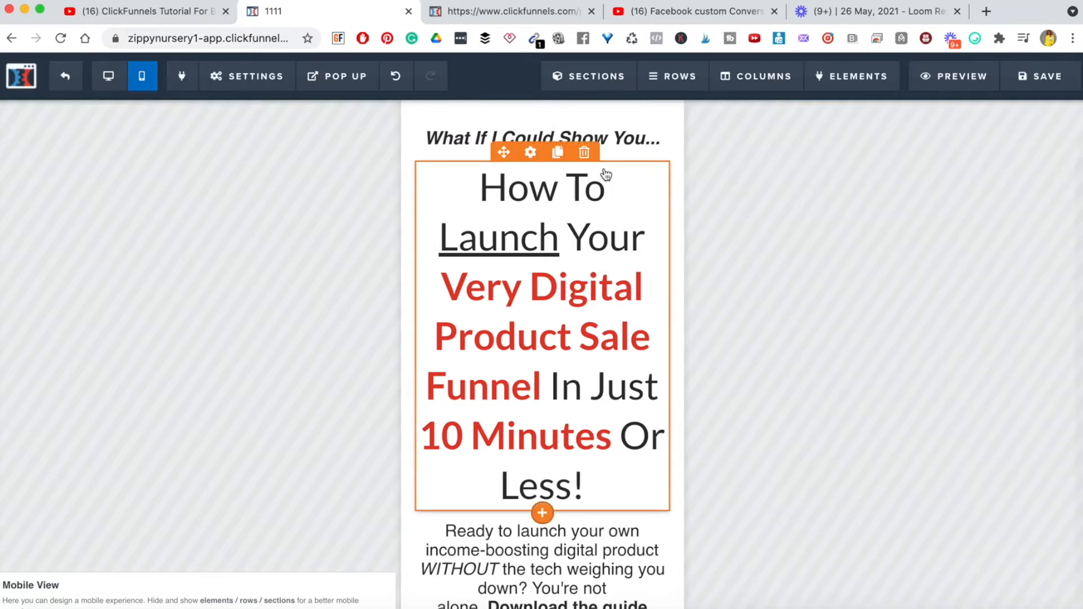
{"action": "left_click", "coordinate": [531, 154]}
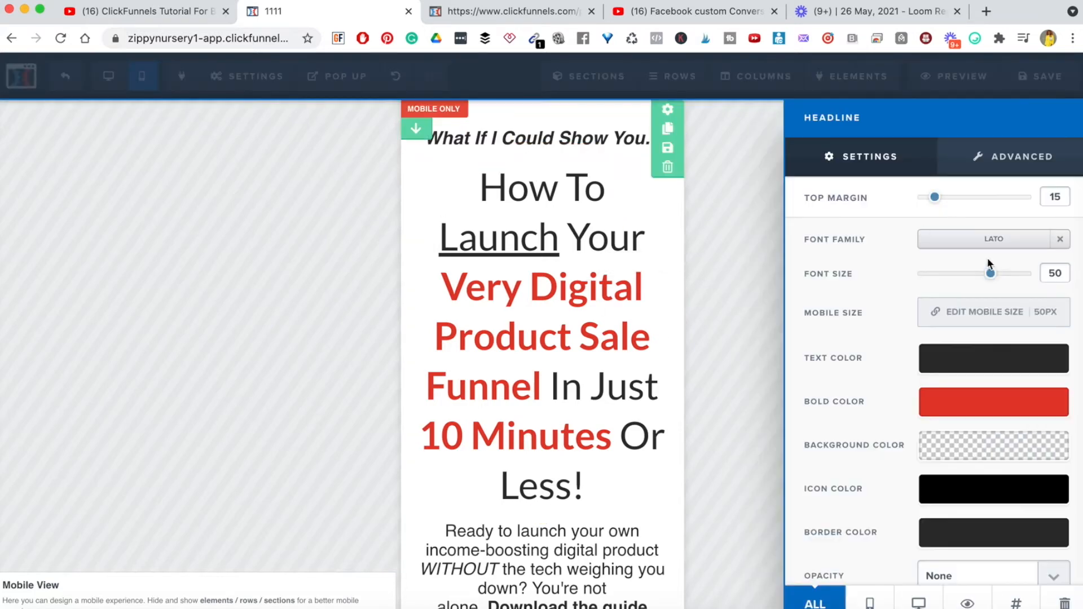
{"action": "left_click_drag", "start_coordinate": [994, 279], "coordinate": [953, 281]}
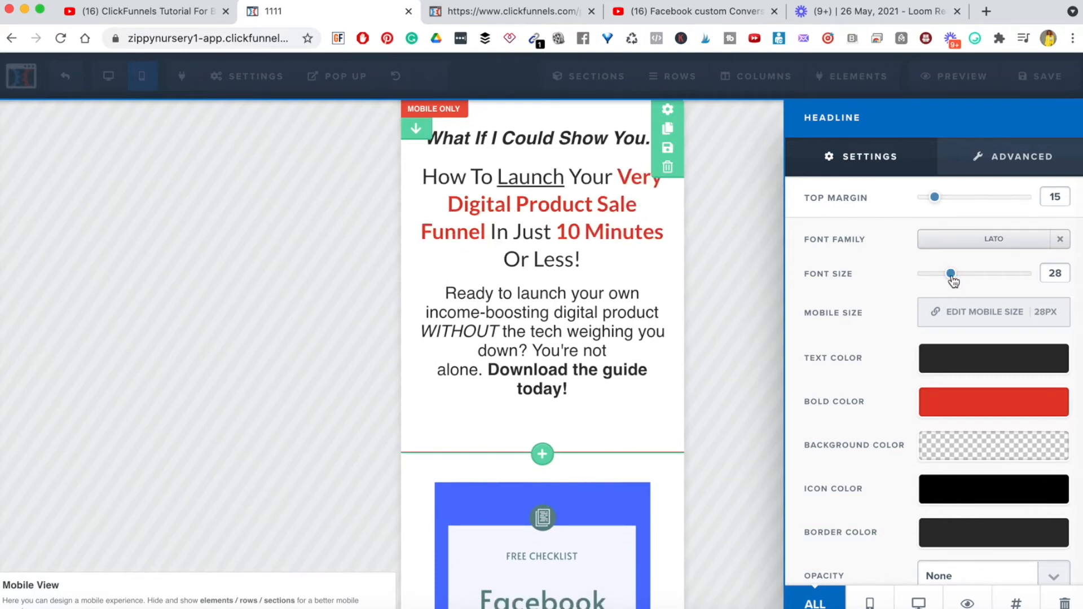
{"action": "left_click", "coordinate": [564, 344]}
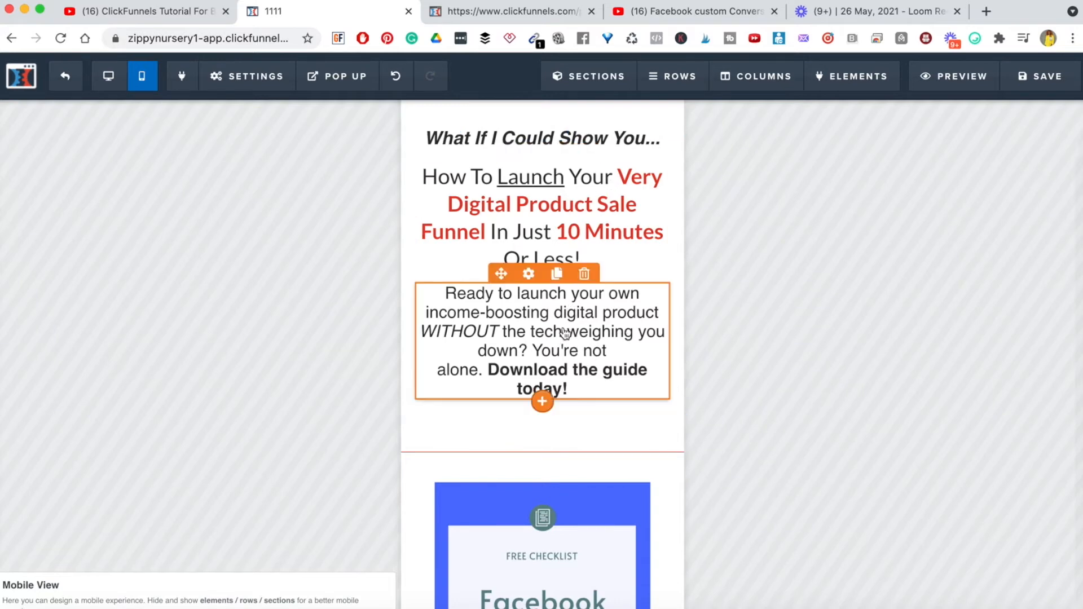
{"action": "left_click", "coordinate": [1036, 85]}
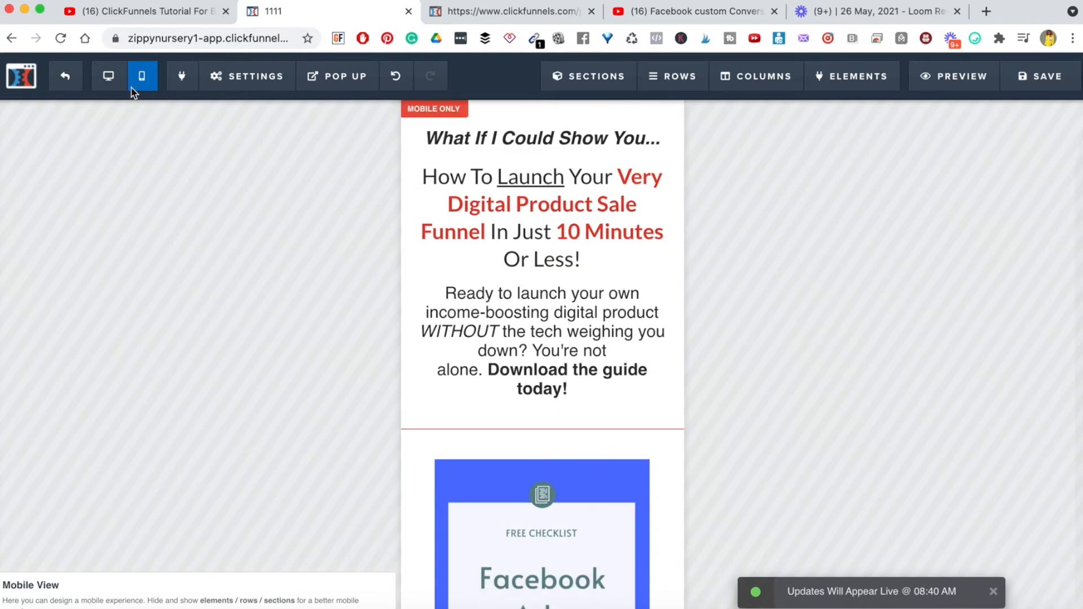
Compare with the desktop view, set the mobile-only sub-headline's font size to 16 and save the page
{"action": "left_click", "coordinate": [108, 78]}
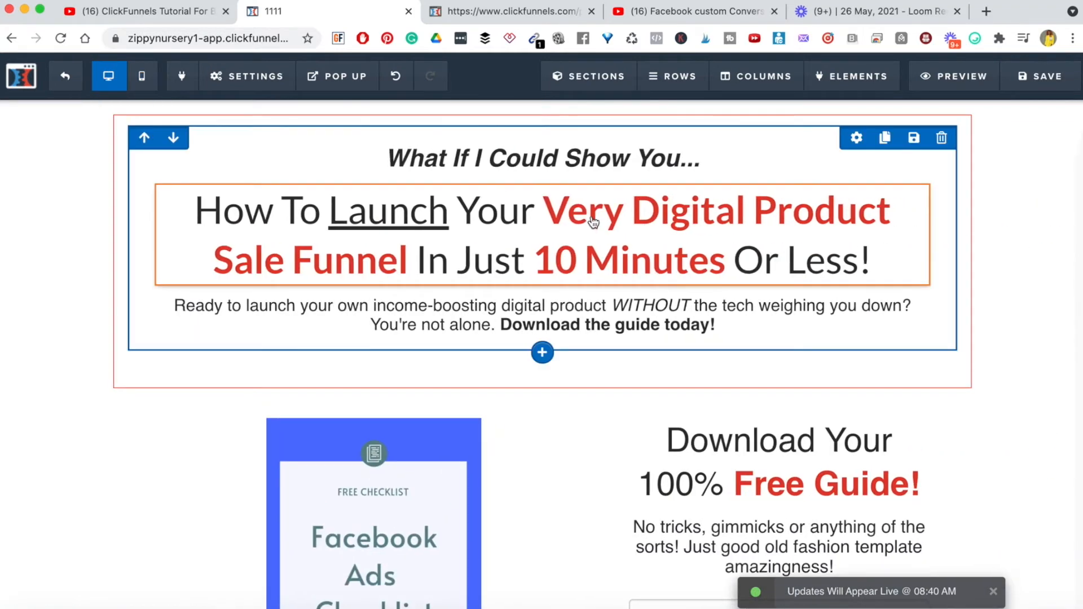
{"action": "left_click", "coordinate": [144, 79]}
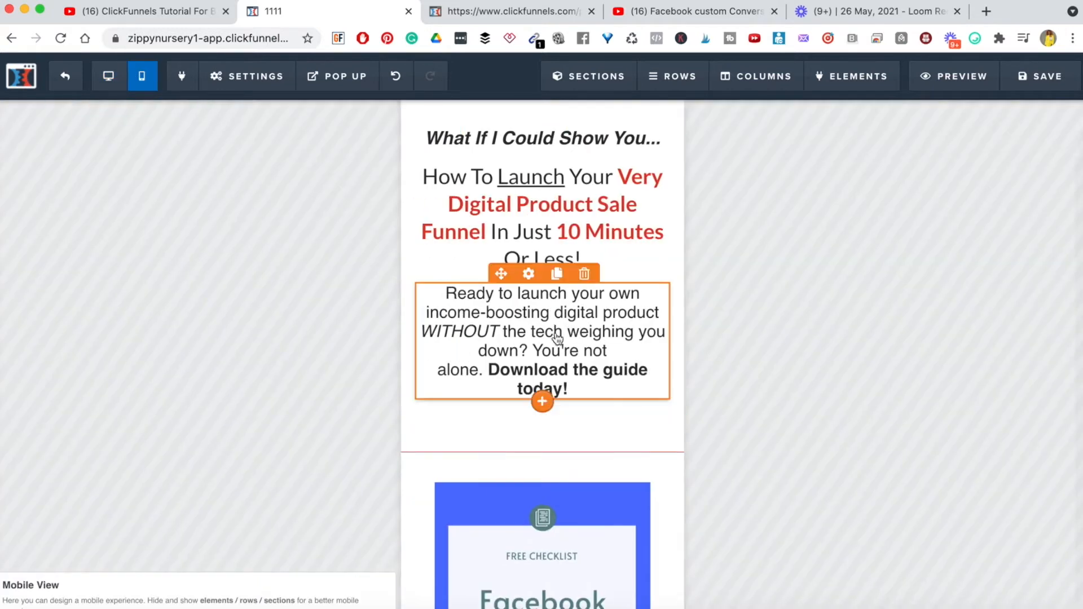
{"action": "left_click", "coordinate": [529, 274]}
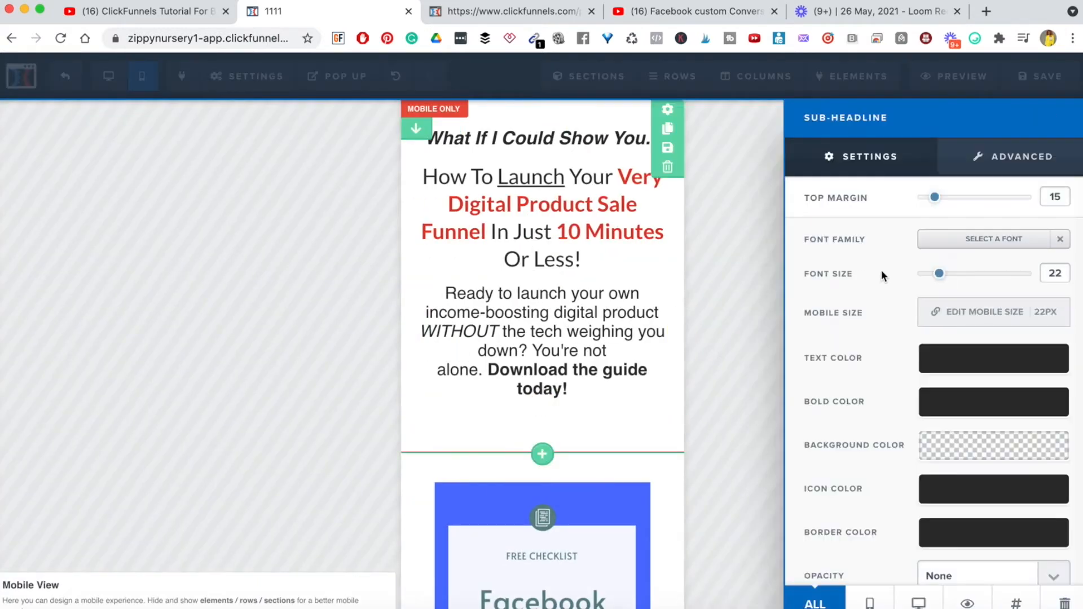
{"action": "left_click_drag", "start_coordinate": [939, 277], "coordinate": [929, 277]}
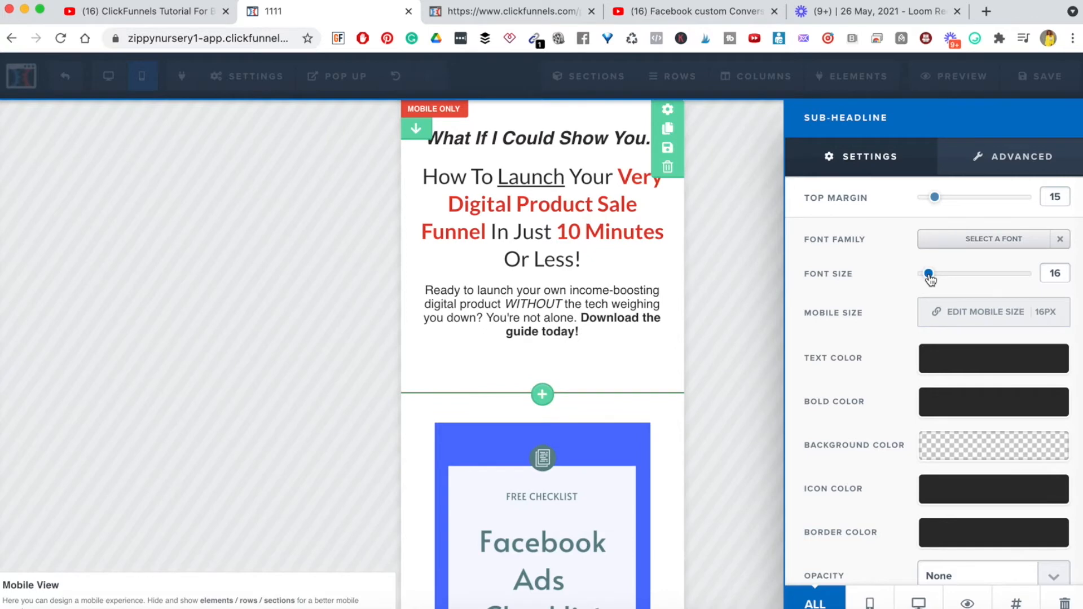
{"action": "left_click", "coordinate": [594, 362]}
{"action": "left_click", "coordinate": [1041, 76]}
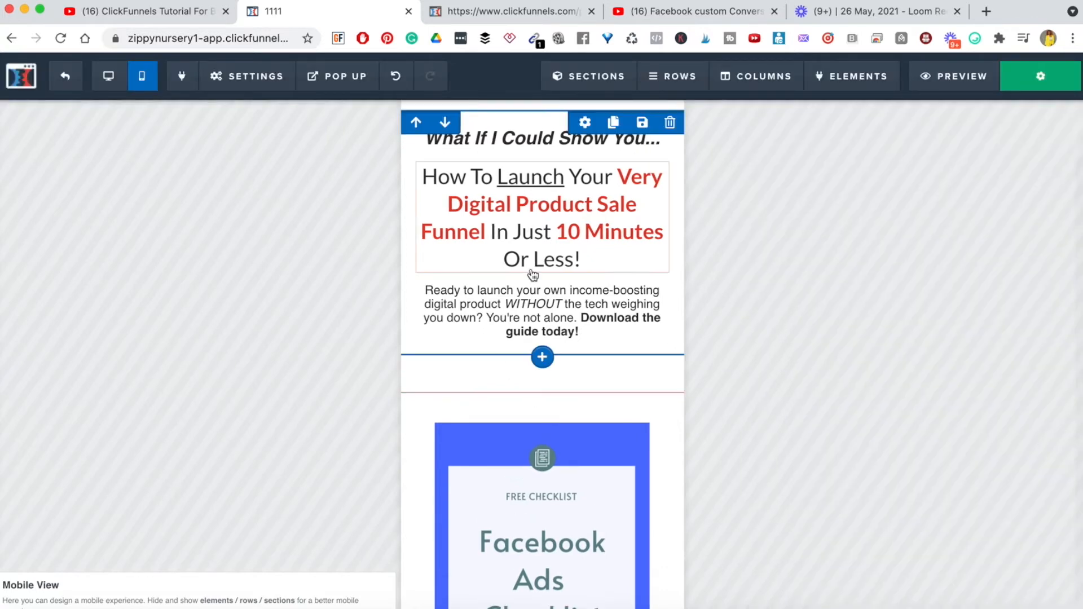
In desktop view, clone the checklist and form section and restrict the original to desktop only
{"action": "left_click", "coordinate": [108, 76]}
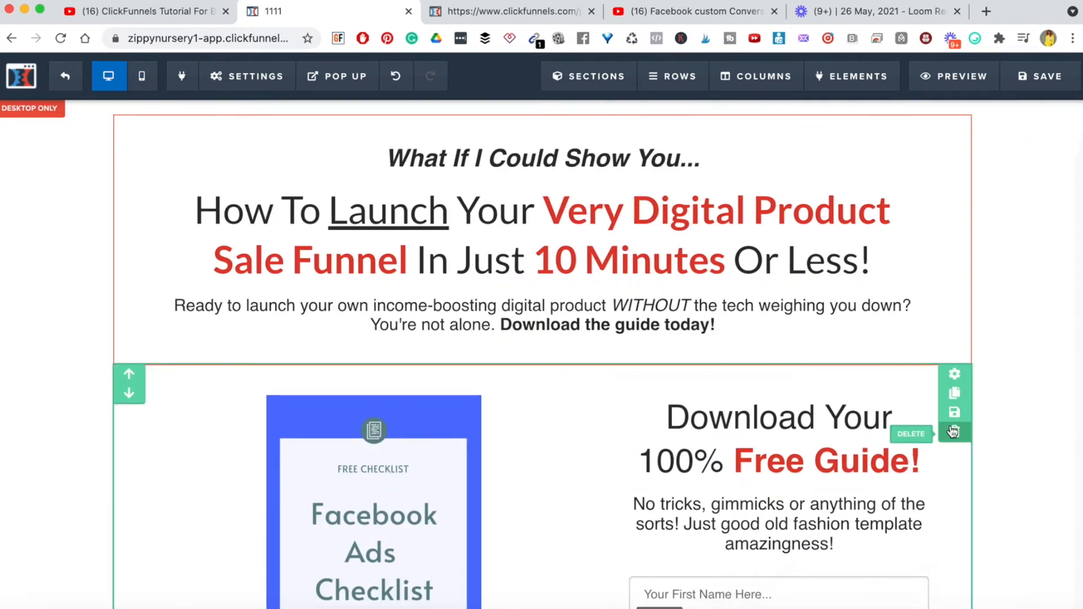
{"action": "scroll", "coordinate": [953, 431], "scroll_direction": "down", "scroll_amount": 3}
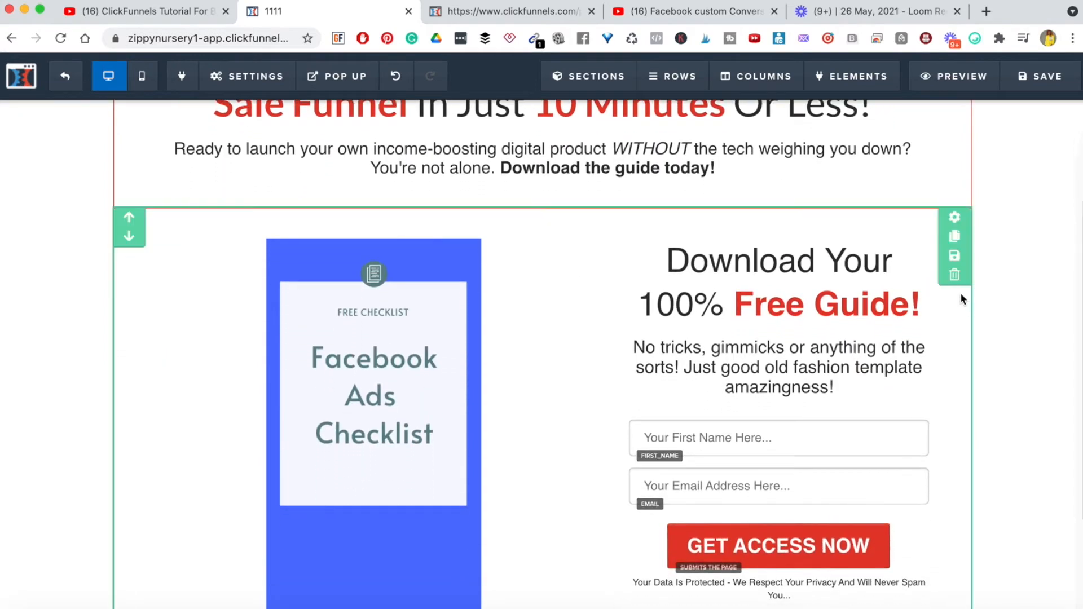
{"action": "left_click", "coordinate": [954, 237]}
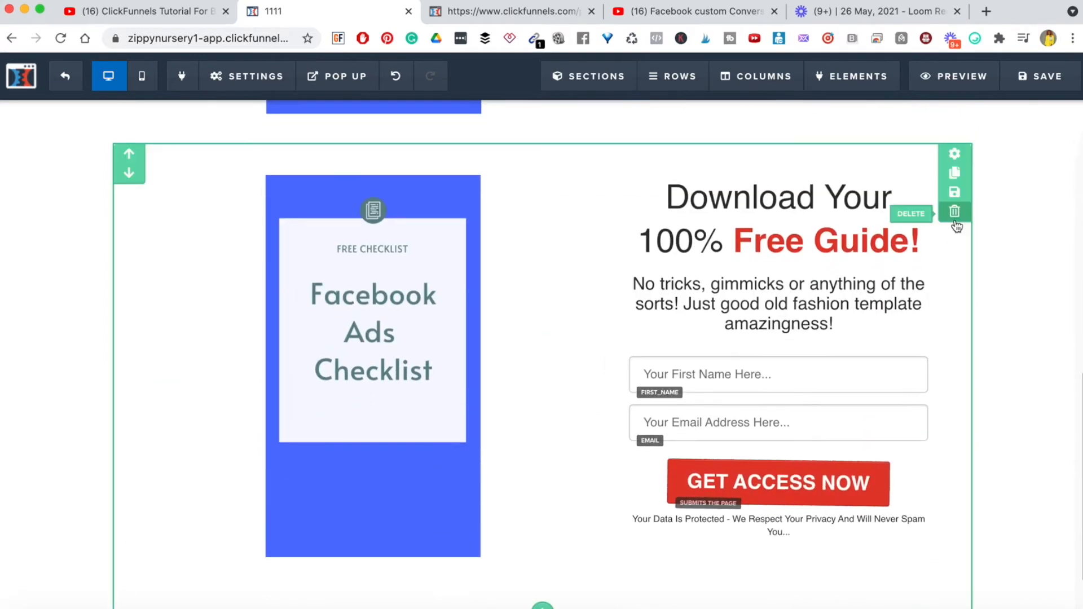
{"action": "scroll", "coordinate": [957, 226], "scroll_direction": "up", "scroll_amount": 2}
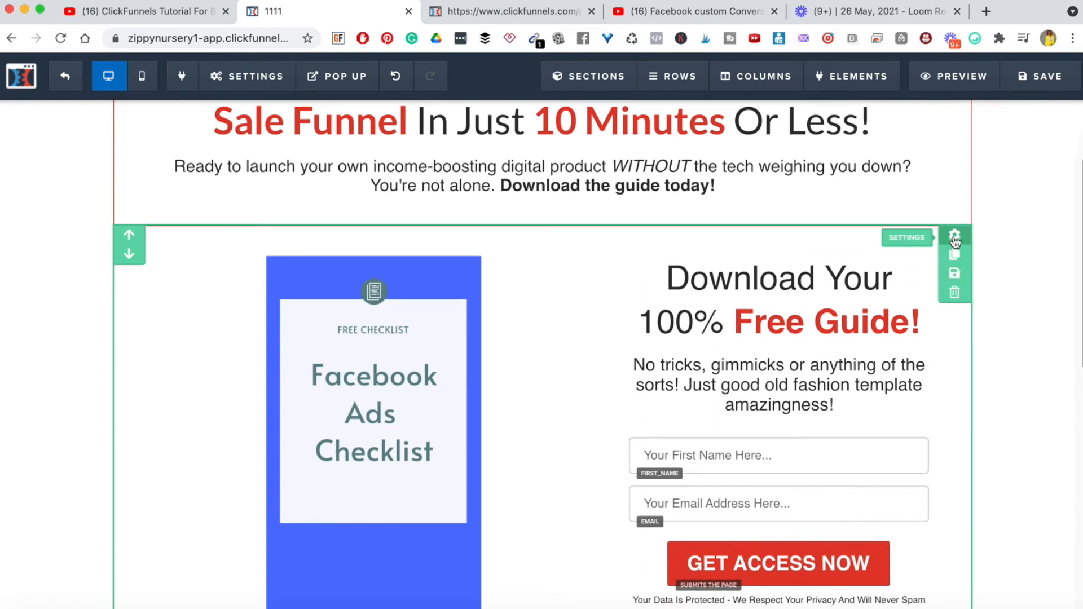
{"action": "left_click", "coordinate": [954, 237]}
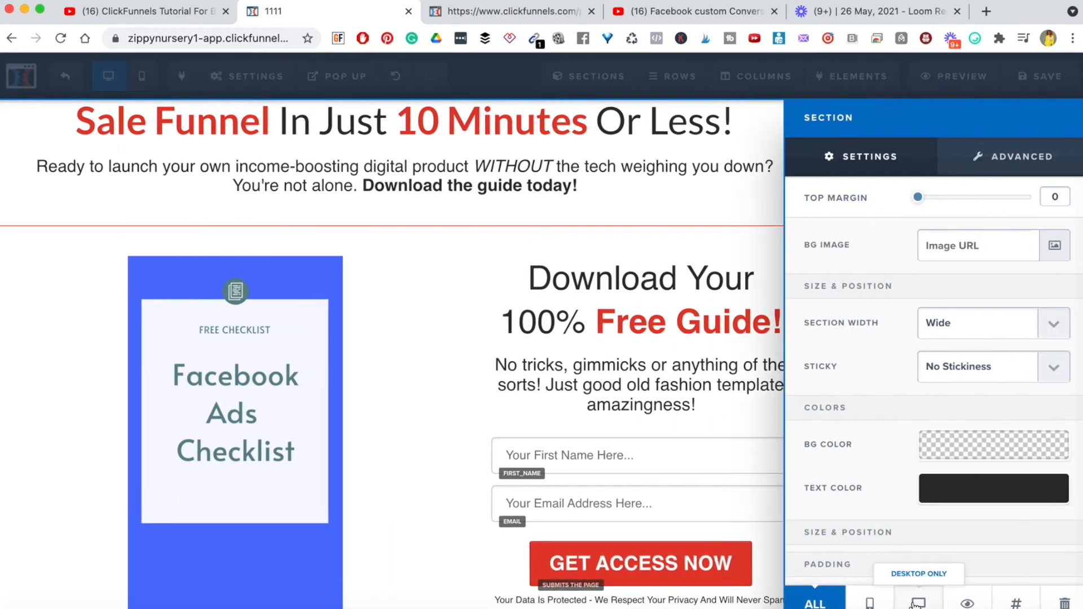
{"action": "left_click", "coordinate": [450, 418]}
Restrict the cloned checklist and form section to mobile only and check the mobile page up to the headline
{"action": "scroll", "coordinate": [909, 441], "scroll_direction": "down", "scroll_amount": 8}
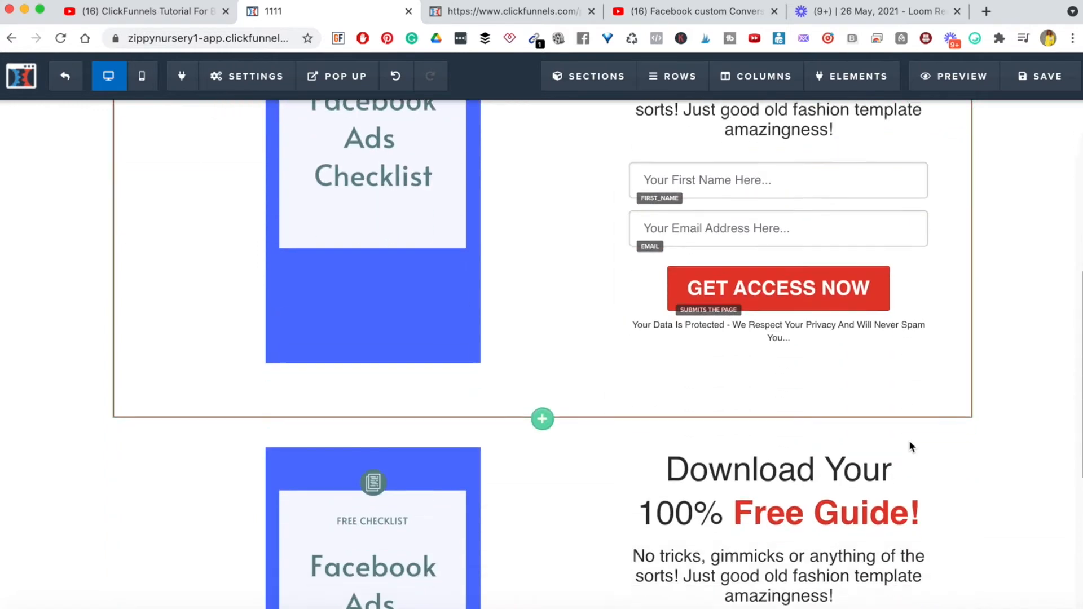
{"action": "scroll", "coordinate": [911, 448], "scroll_direction": "down", "scroll_amount": 1}
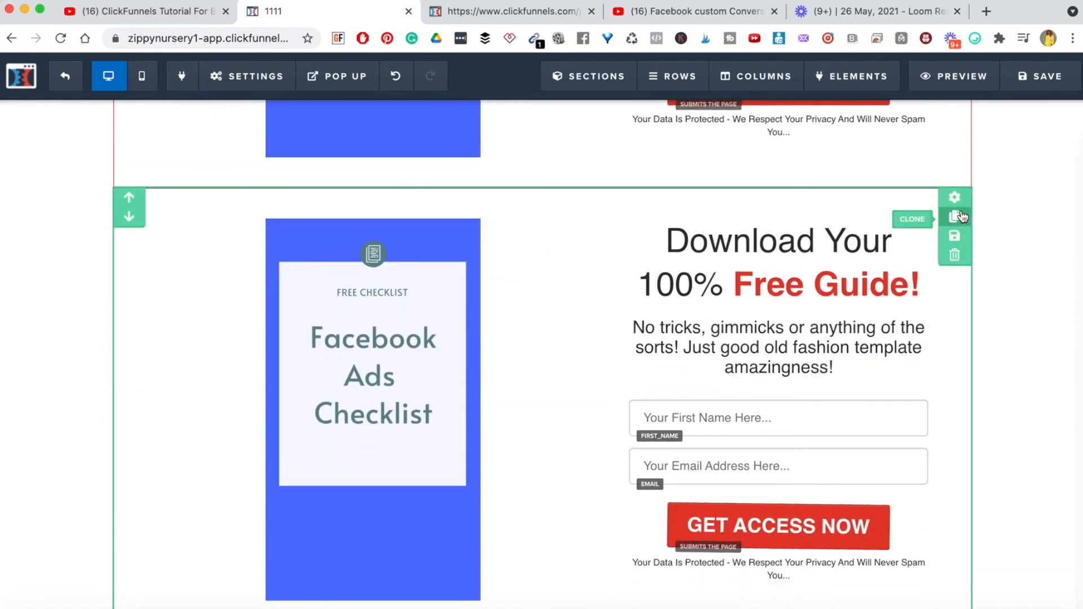
{"action": "left_click", "coordinate": [954, 199]}
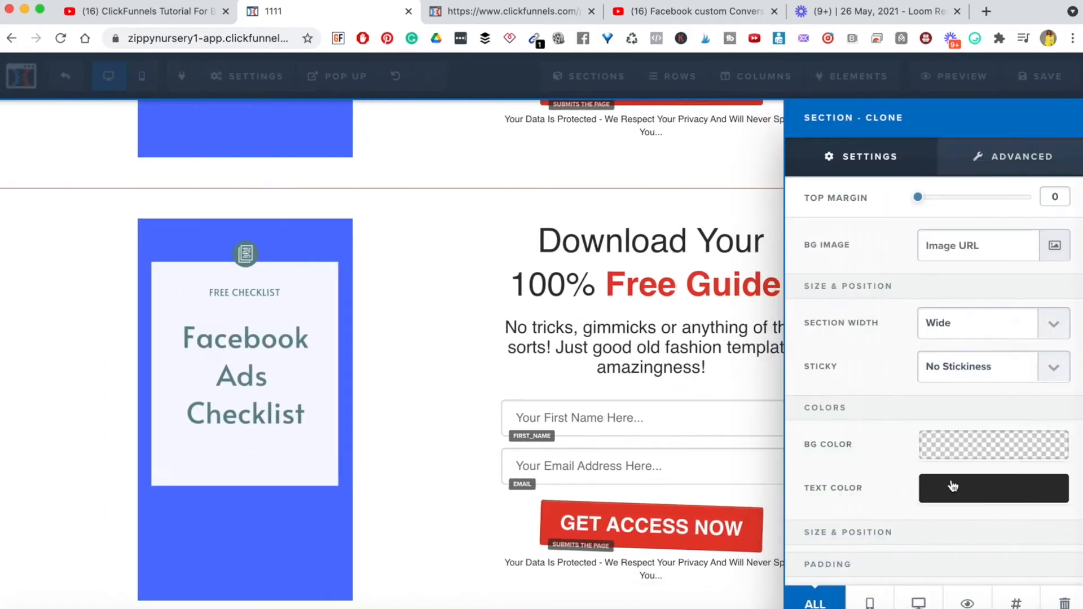
{"action": "left_click", "coordinate": [870, 601]}
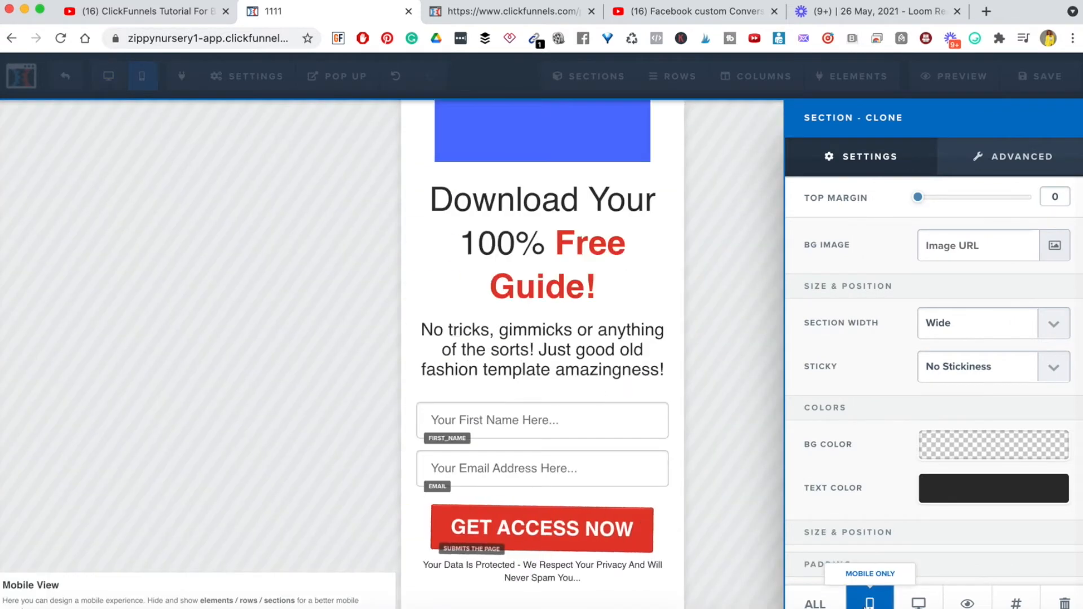
{"action": "left_click", "coordinate": [560, 327]}
{"action": "scroll", "coordinate": [589, 285], "scroll_direction": "up", "scroll_amount": 4}
{"action": "scroll", "coordinate": [590, 285], "scroll_direction": "down", "scroll_amount": 2}
{"action": "scroll", "coordinate": [591, 286], "scroll_direction": "up", "scroll_amount": 10}
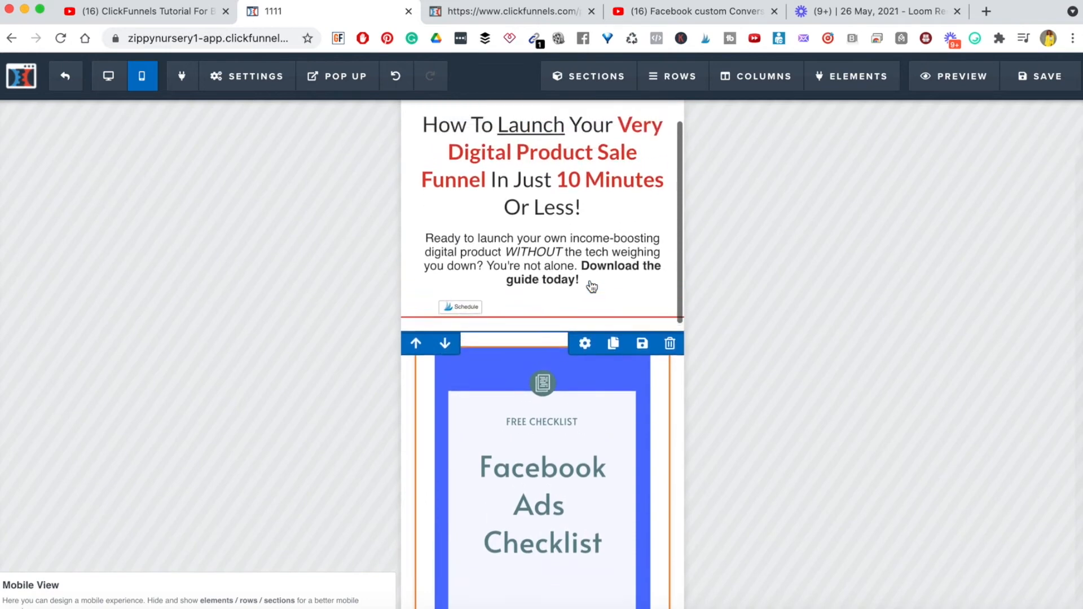
Move the "Download Your 100% Free Guide!" headline from the form section to below the sub-headline in the upper mobile-only section
{"action": "scroll", "coordinate": [600, 447], "scroll_direction": "down", "scroll_amount": 10}
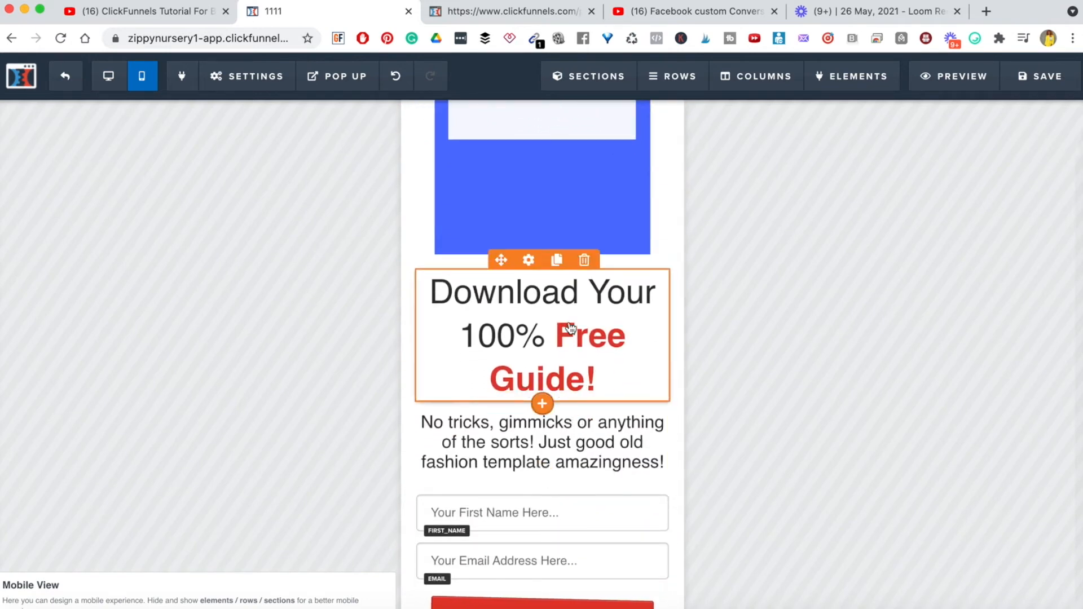
{"action": "scroll", "coordinate": [564, 423], "scroll_direction": "up", "scroll_amount": 2}
{"action": "scroll", "coordinate": [561, 522], "scroll_direction": "down", "scroll_amount": 5}
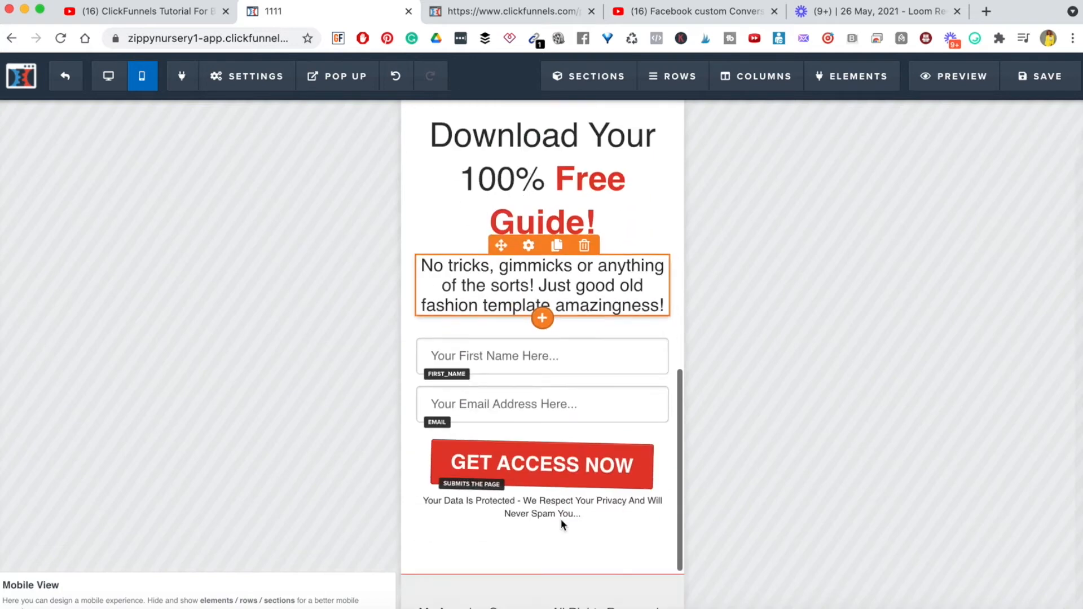
{"action": "scroll", "coordinate": [561, 523], "scroll_direction": "up", "scroll_amount": 5}
{"action": "scroll", "coordinate": [560, 519], "scroll_direction": "up", "scroll_amount": 2}
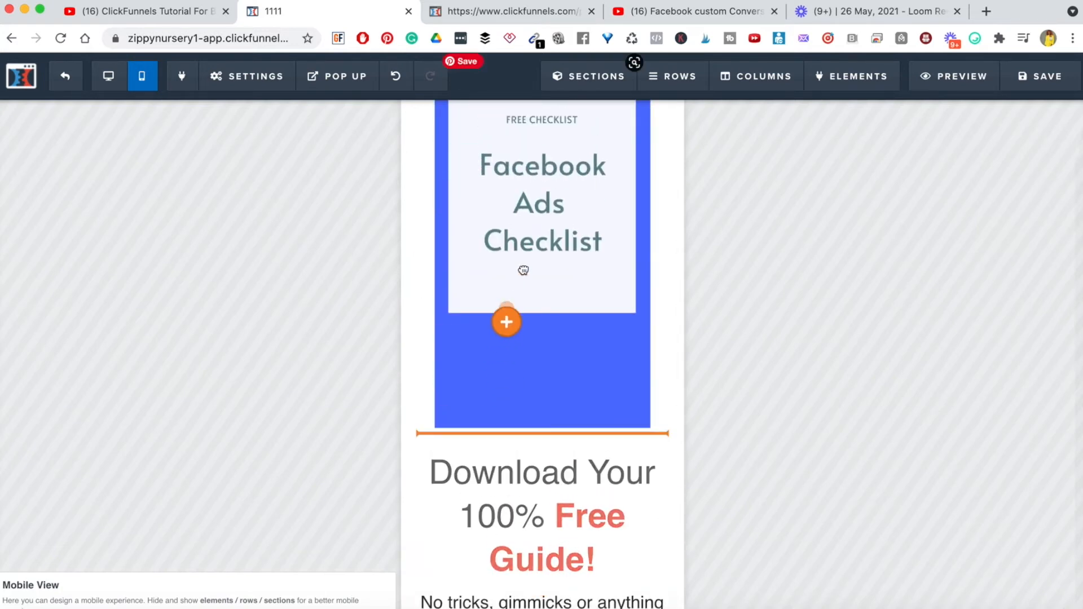
{"action": "scroll", "coordinate": [523, 158], "scroll_direction": "up", "scroll_amount": 4}
{"action": "left_click_drag", "start_coordinate": [525, 131], "coordinate": [535, 382]}
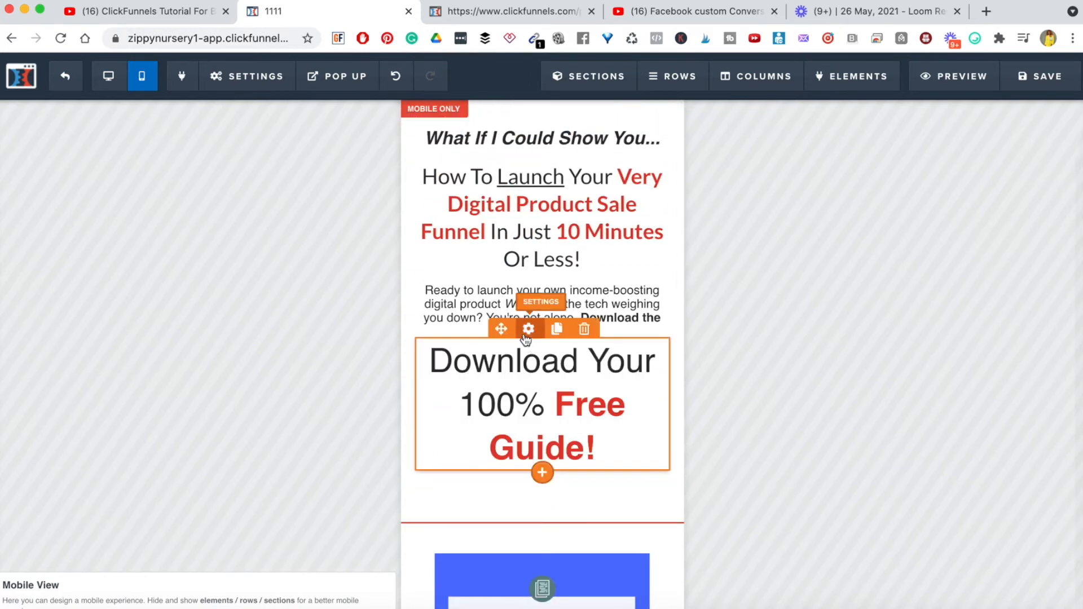
Set the moved "Download Your 100% Free Guide!" headline's font size to 26
{"action": "left_click", "coordinate": [526, 333]}
{"action": "left_click_drag", "start_coordinate": [983, 277], "coordinate": [952, 285]}
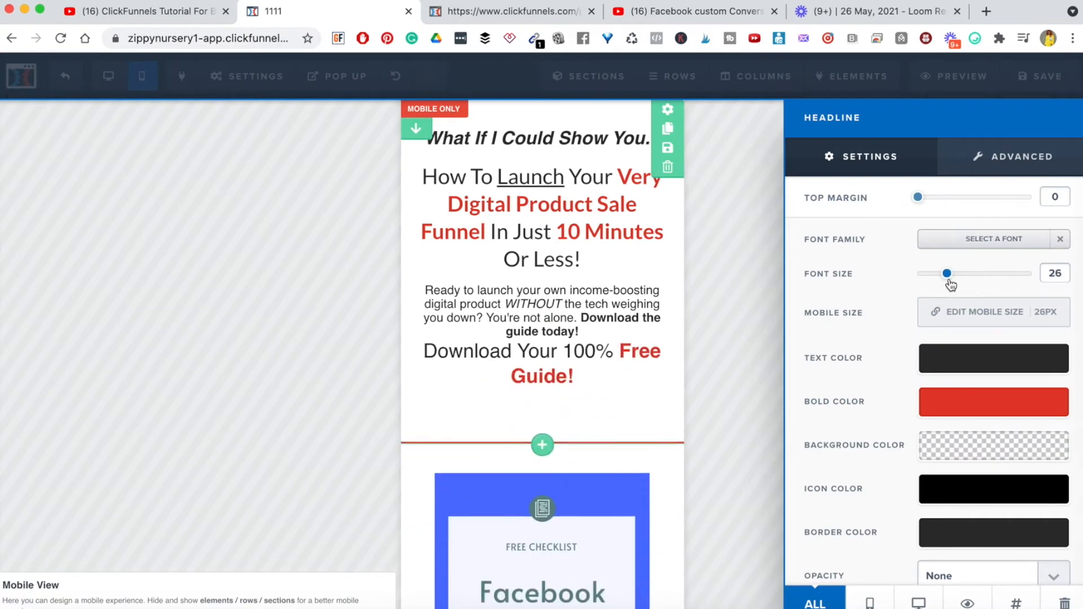
{"action": "left_click", "coordinate": [541, 352]}
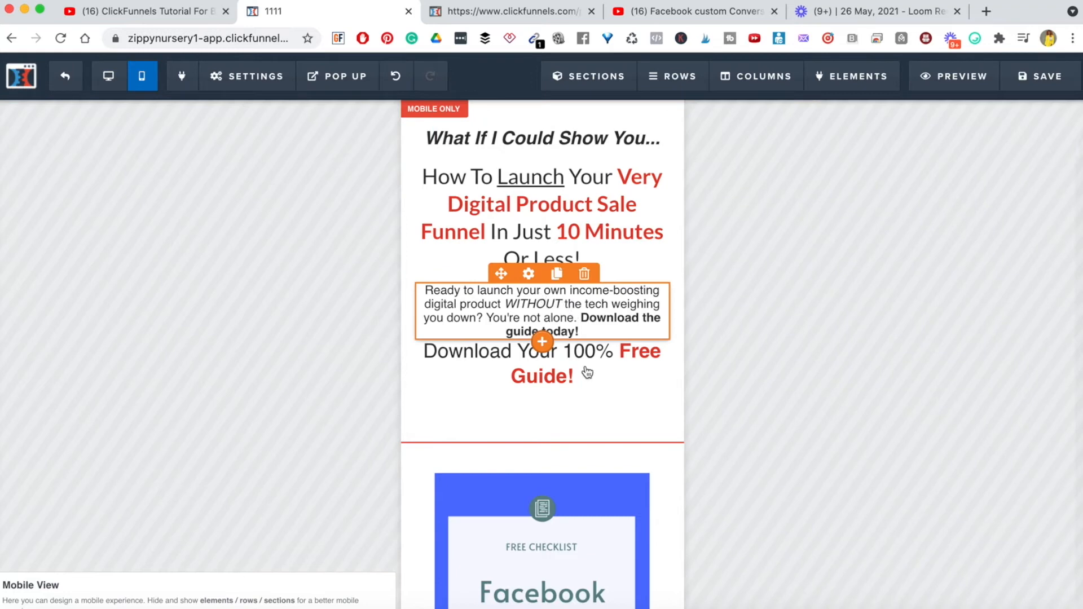
Move the Facebook Ads Checklist image below the privacy note at the end of the mobile-only form section
{"action": "scroll", "coordinate": [585, 370], "scroll_direction": "down", "scroll_amount": 10}
{"action": "scroll", "coordinate": [585, 372], "scroll_direction": "up", "scroll_amount": 3}
{"action": "scroll", "coordinate": [587, 374], "scroll_direction": "up", "scroll_amount": 1}
{"action": "scroll", "coordinate": [587, 377], "scroll_direction": "down", "scroll_amount": 1}
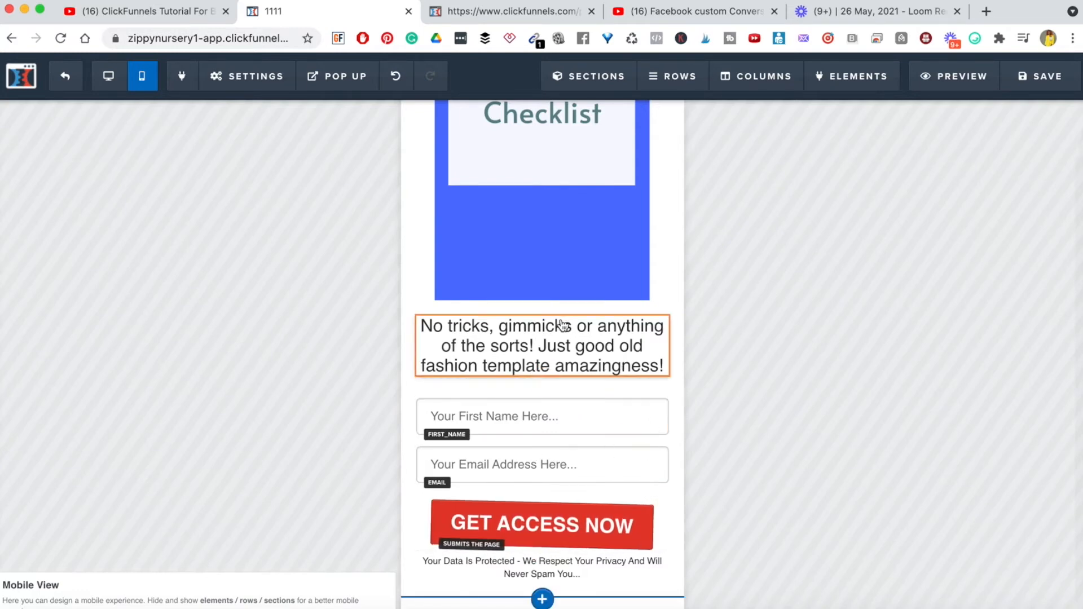
{"action": "scroll", "coordinate": [563, 325], "scroll_direction": "up", "scroll_amount": 5}
{"action": "scroll", "coordinate": [563, 325], "scroll_direction": "down", "scroll_amount": 3}
{"action": "scroll", "coordinate": [563, 325], "scroll_direction": "up", "scroll_amount": 2}
{"action": "scroll", "coordinate": [563, 325], "scroll_direction": "down", "scroll_amount": 5}
{"action": "scroll", "coordinate": [563, 326], "scroll_direction": "up", "scroll_amount": 6}
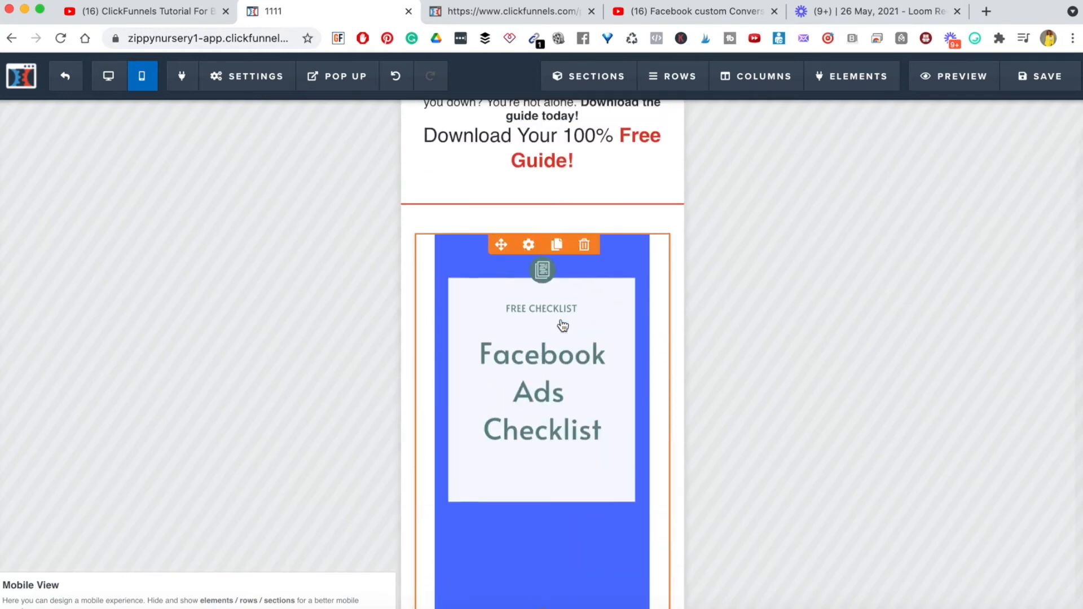
{"action": "scroll", "coordinate": [563, 325], "scroll_direction": "down", "scroll_amount": 2}
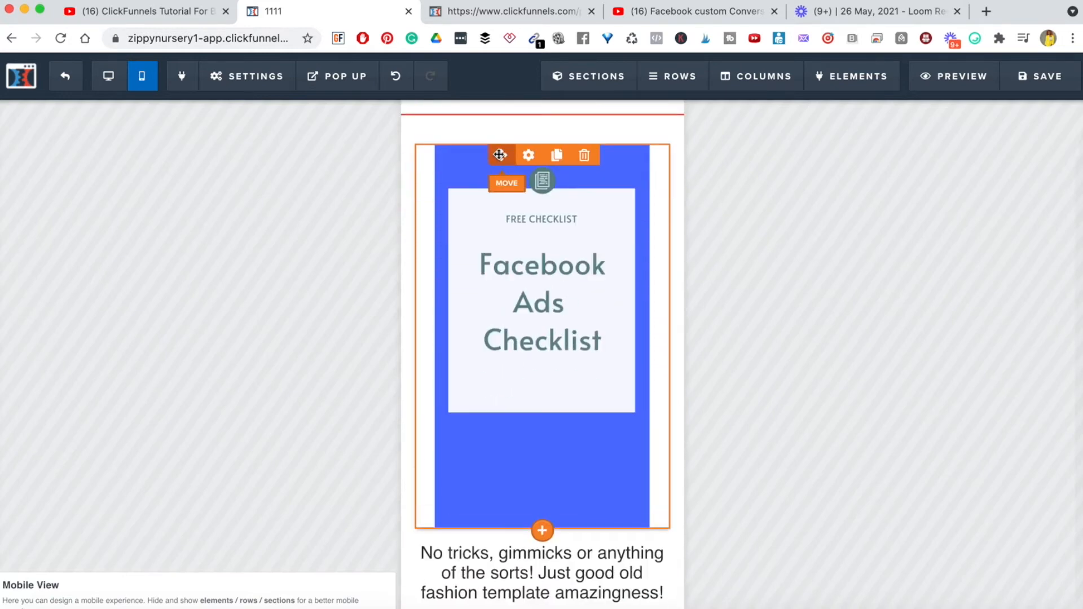
{"action": "left_click_drag", "start_coordinate": [500, 155], "coordinate": [526, 451]}
{"action": "left_click_drag", "start_coordinate": [541, 593], "coordinate": [520, 533]}
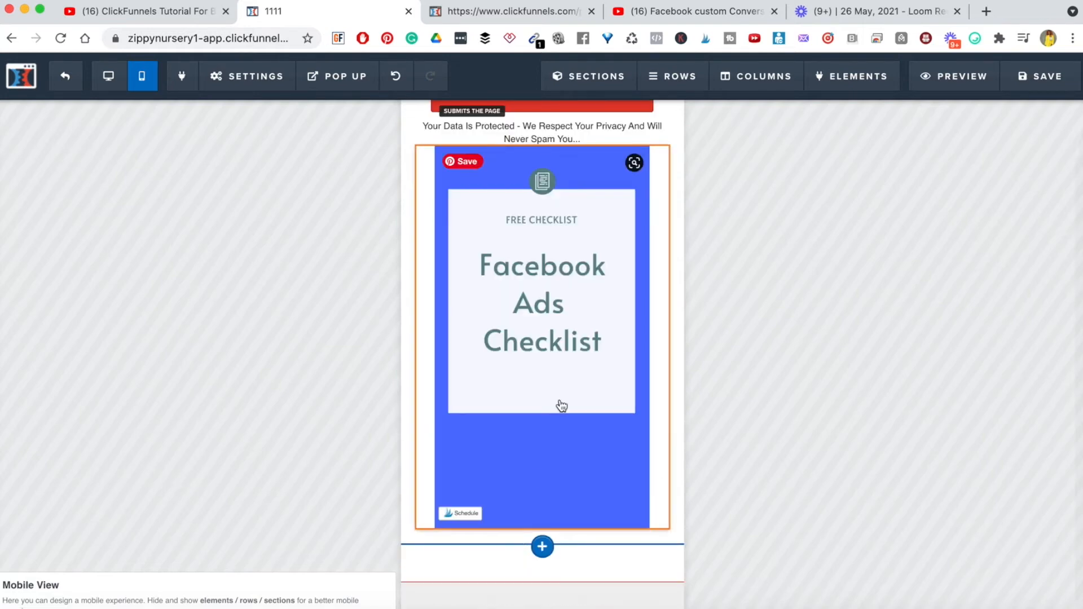
{"action": "scroll", "coordinate": [557, 405], "scroll_direction": "up", "scroll_amount": 10}
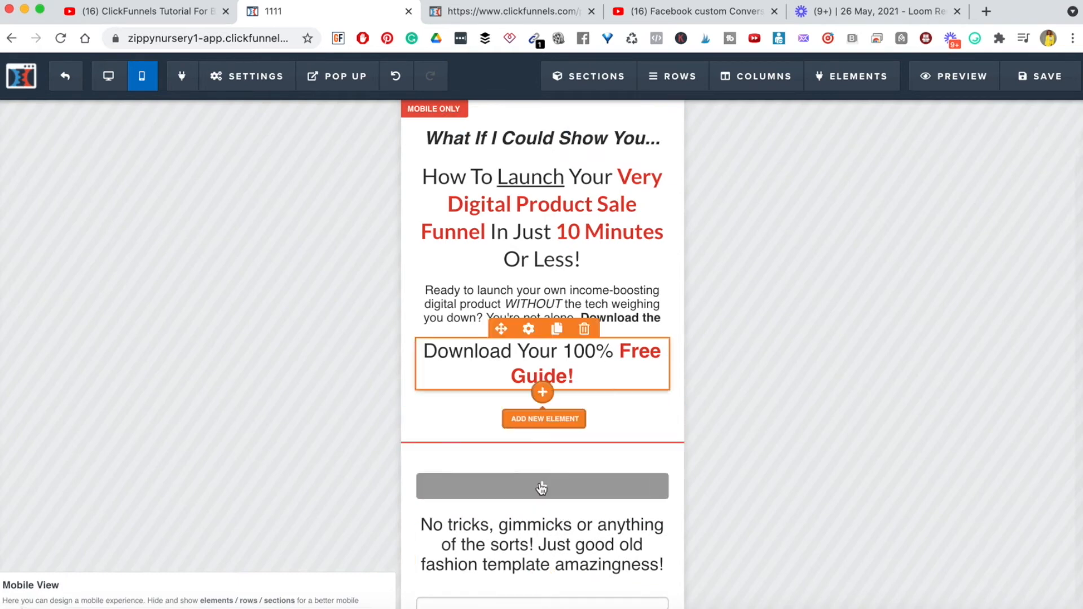
Move the first name field, email field and GET ACCESS NOW button below the "Download Your 100% Free Guide!" headline
{"action": "scroll", "coordinate": [585, 516], "scroll_direction": "down", "scroll_amount": 5}
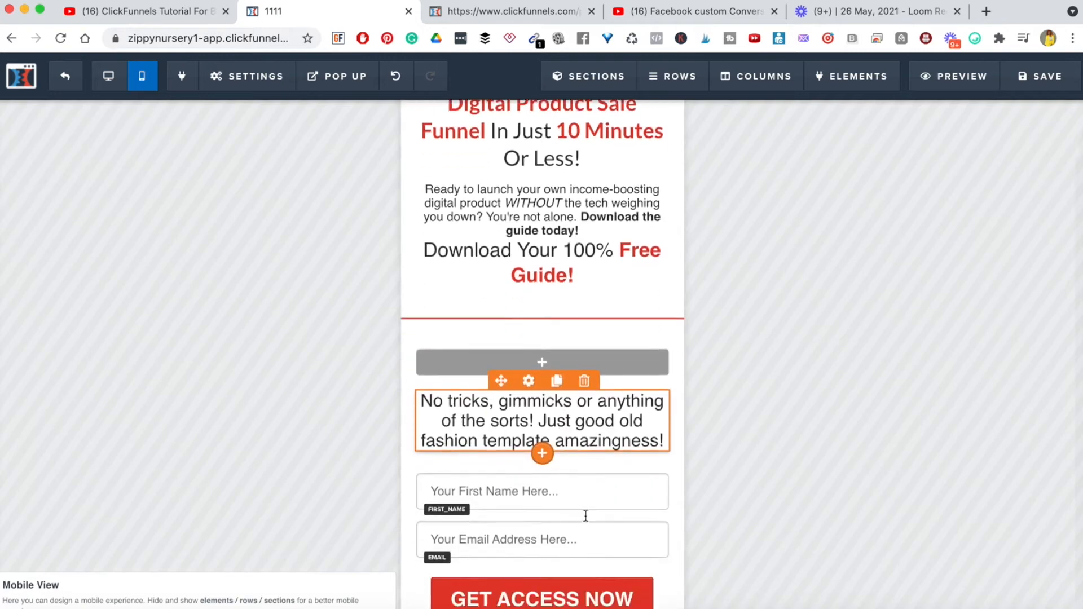
{"action": "scroll", "coordinate": [587, 522], "scroll_direction": "up", "scroll_amount": 3}
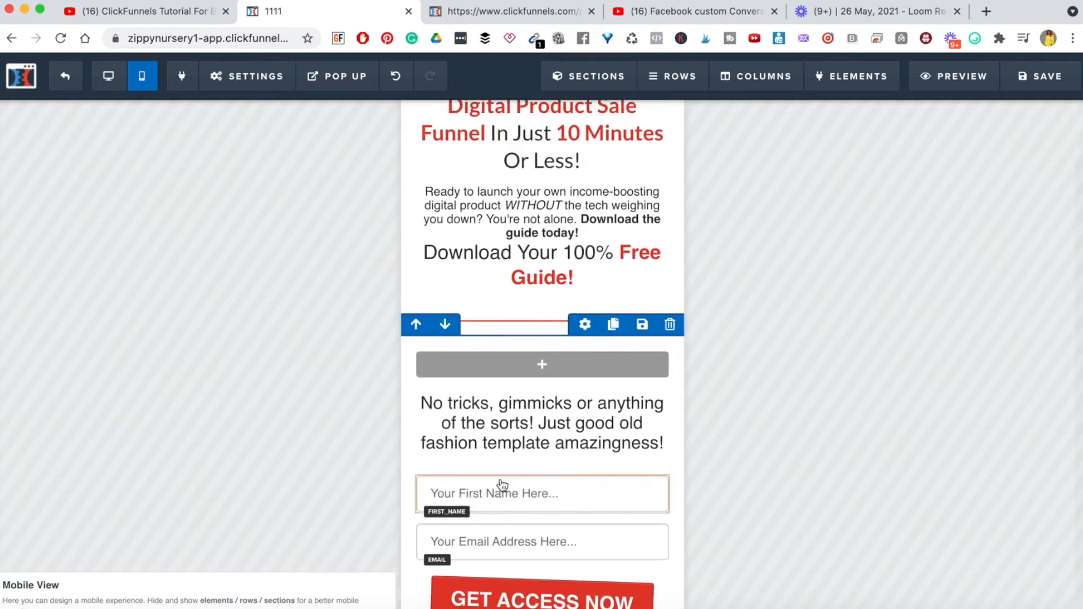
{"action": "left_click_drag", "start_coordinate": [499, 467], "coordinate": [522, 262]}
{"action": "scroll", "coordinate": [553, 416], "scroll_direction": "down", "scroll_amount": 3}
{"action": "scroll", "coordinate": [553, 416], "scroll_direction": "down", "scroll_amount": 3}
{"action": "scroll", "coordinate": [496, 412], "scroll_direction": "up", "scroll_amount": 1}
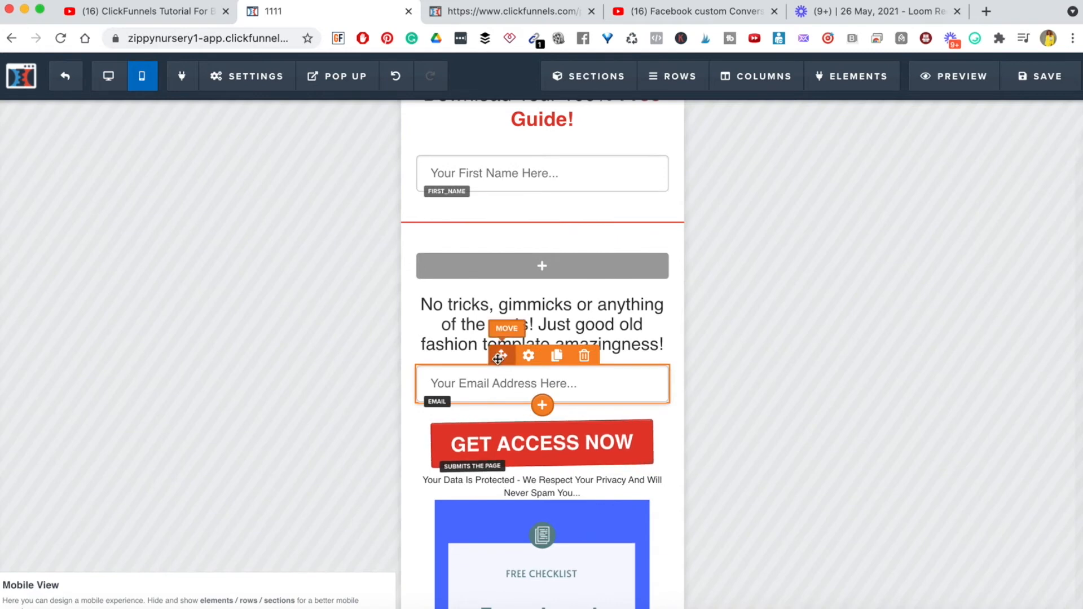
{"action": "left_click_drag", "start_coordinate": [504, 275], "coordinate": [514, 248]}
{"action": "left_click_drag", "start_coordinate": [501, 411], "coordinate": [523, 270]}
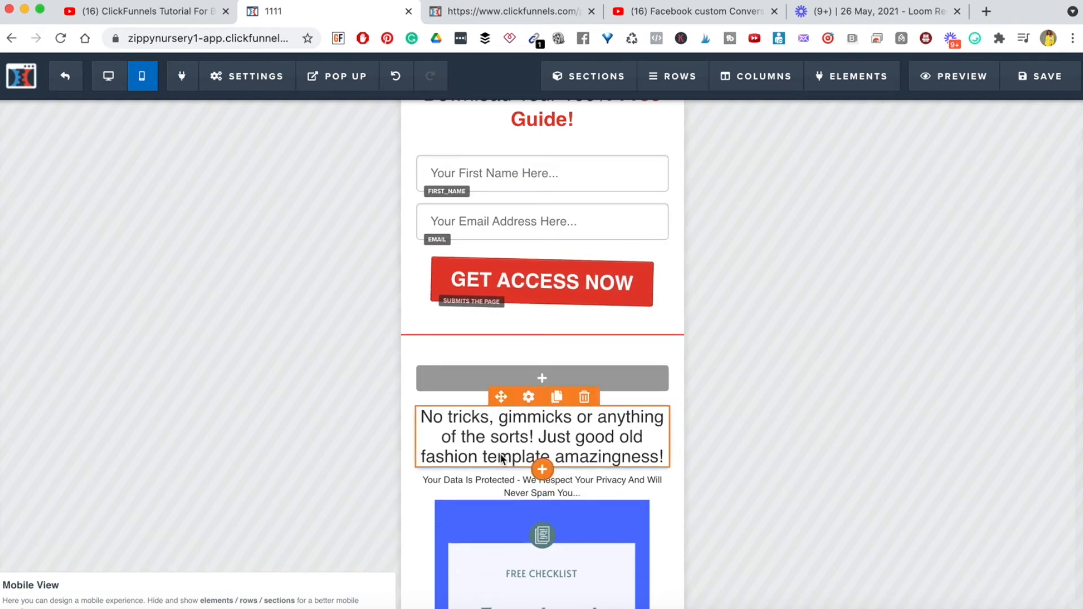
{"action": "scroll", "coordinate": [501, 395], "scroll_direction": "up", "scroll_amount": 4}
Switch to the reference squeeze page, narrow the browser window to phone width and examine its mobile layout, then restore the window width
{"action": "left_click", "coordinate": [489, 12]}
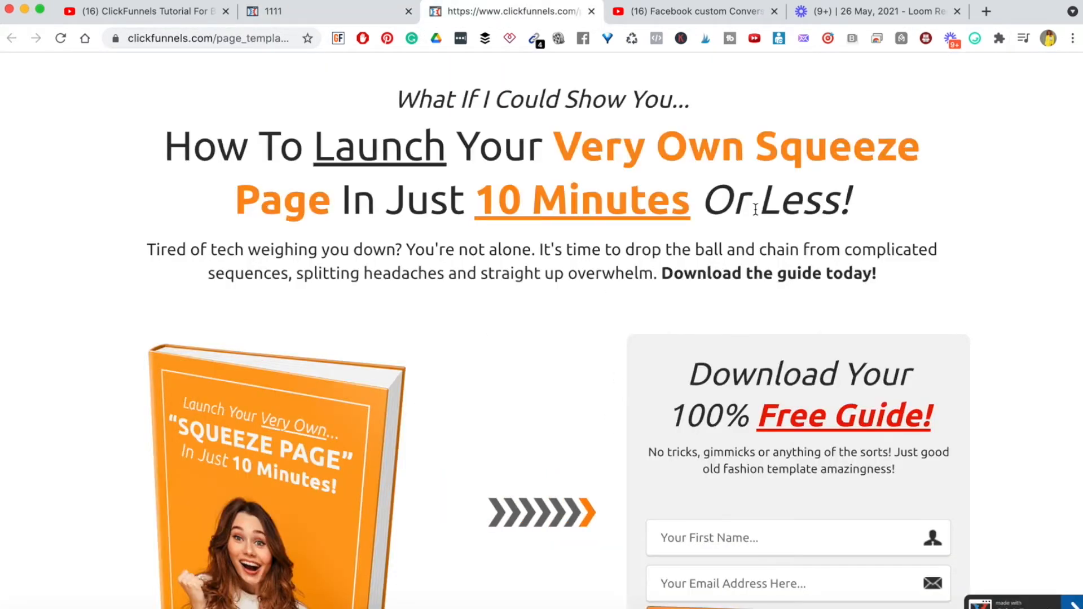
{"action": "left_click_drag", "start_coordinate": [1082, 286], "coordinate": [377, 352]}
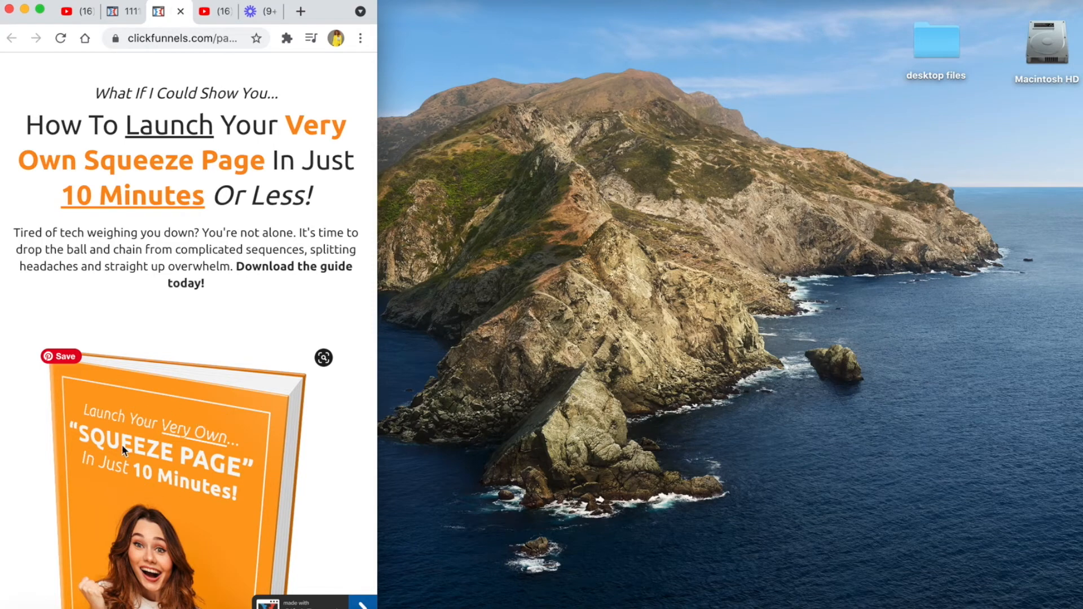
{"action": "scroll", "coordinate": [185, 433], "scroll_direction": "down", "scroll_amount": 10}
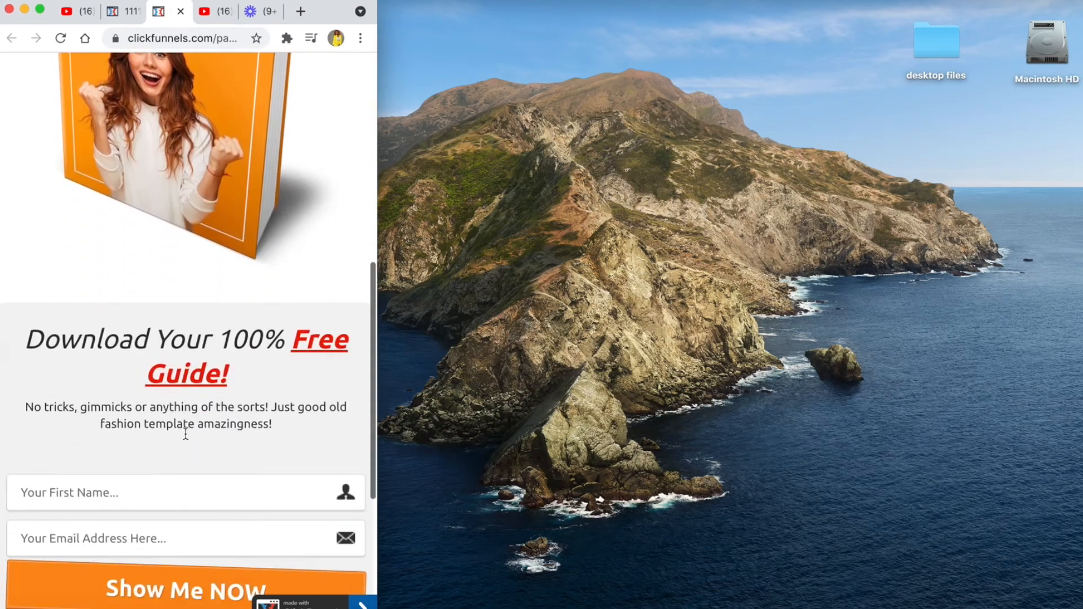
{"action": "scroll", "coordinate": [161, 559], "scroll_direction": "down", "scroll_amount": 5}
{"action": "scroll", "coordinate": [162, 558], "scroll_direction": "up", "scroll_amount": 15}
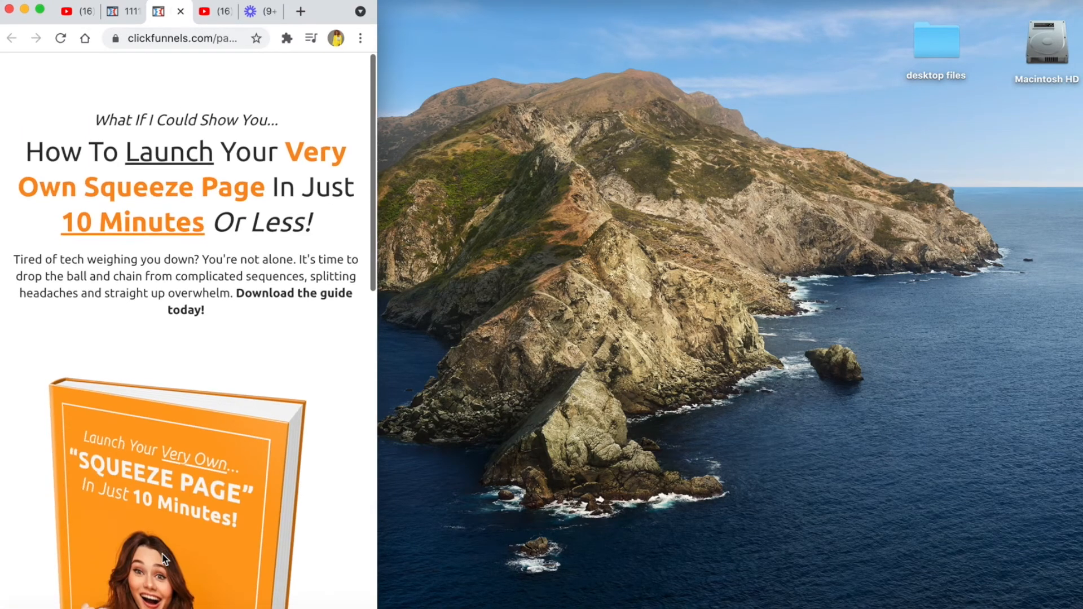
{"action": "scroll", "coordinate": [292, 360], "scroll_direction": "down", "scroll_amount": 2}
{"action": "scroll", "coordinate": [292, 360], "scroll_direction": "up", "scroll_amount": 2}
{"action": "scroll", "coordinate": [291, 360], "scroll_direction": "down", "scroll_amount": 10}
{"action": "scroll", "coordinate": [291, 354], "scroll_direction": "down", "scroll_amount": 3}
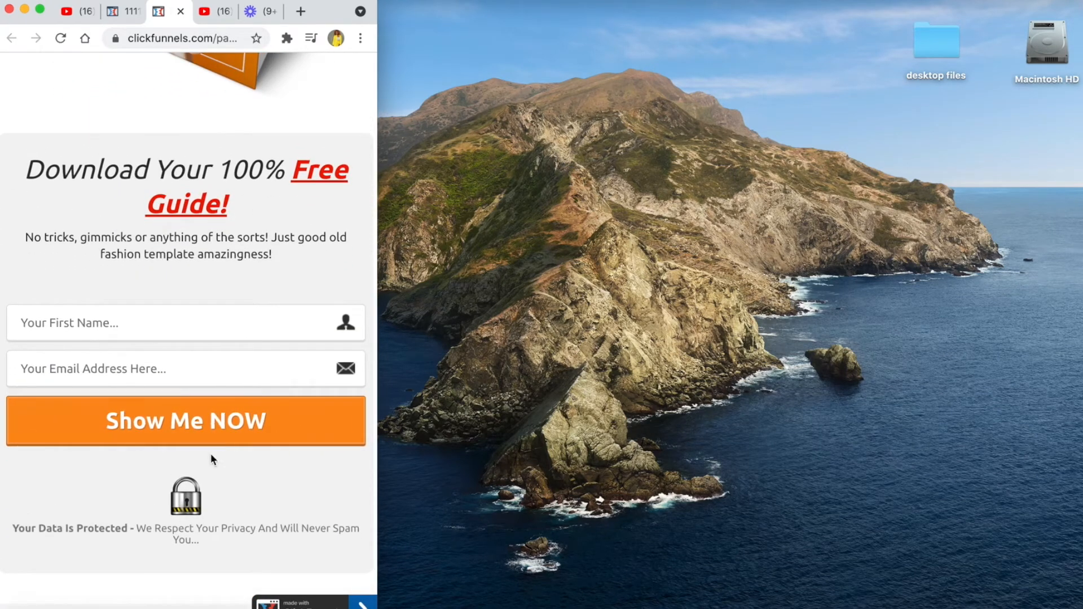
{"action": "scroll", "coordinate": [150, 316], "scroll_direction": "up", "scroll_amount": 15}
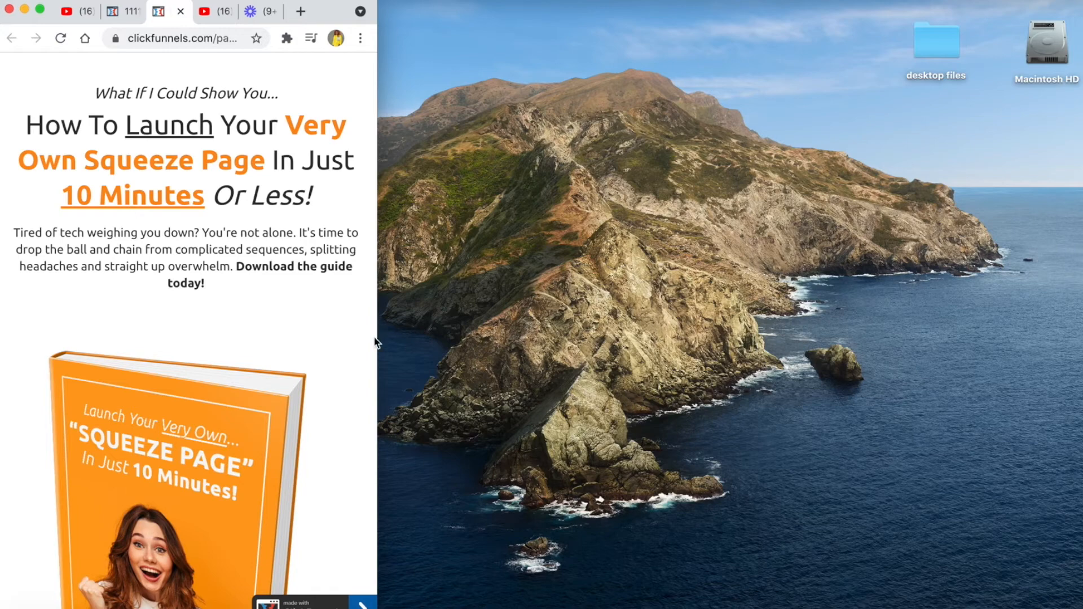
{"action": "left_click_drag", "start_coordinate": [381, 335], "coordinate": [1080, 335]}
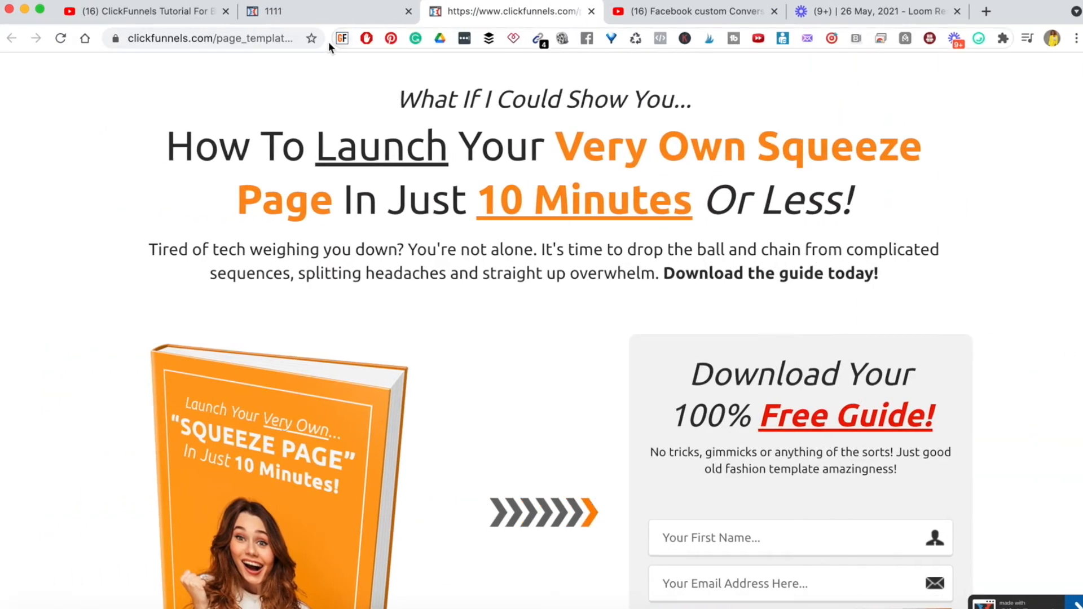
Return to the page editor and review the order of headlines, form and checklist image in the mobile layout
{"action": "left_click", "coordinate": [313, 17]}
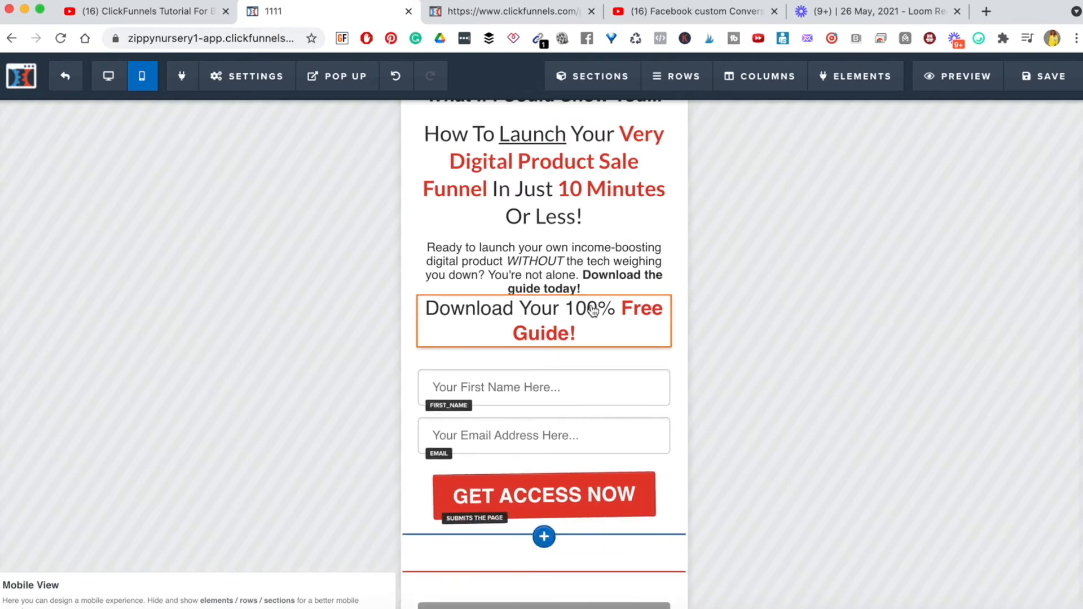
{"action": "scroll", "coordinate": [590, 477], "scroll_direction": "down", "scroll_amount": 8}
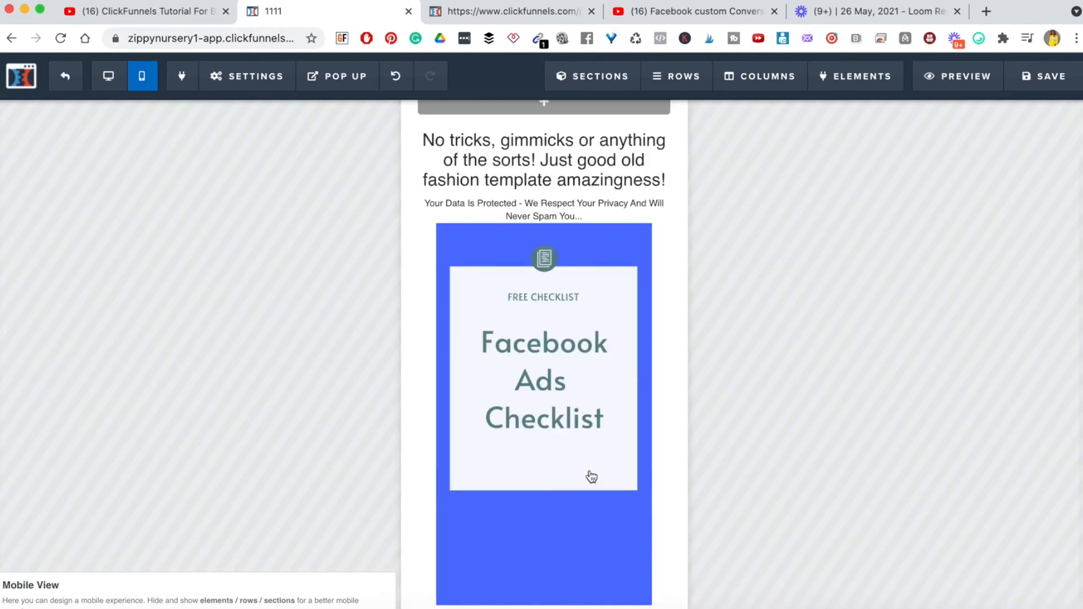
{"action": "scroll", "coordinate": [592, 477], "scroll_direction": "down", "scroll_amount": 10}
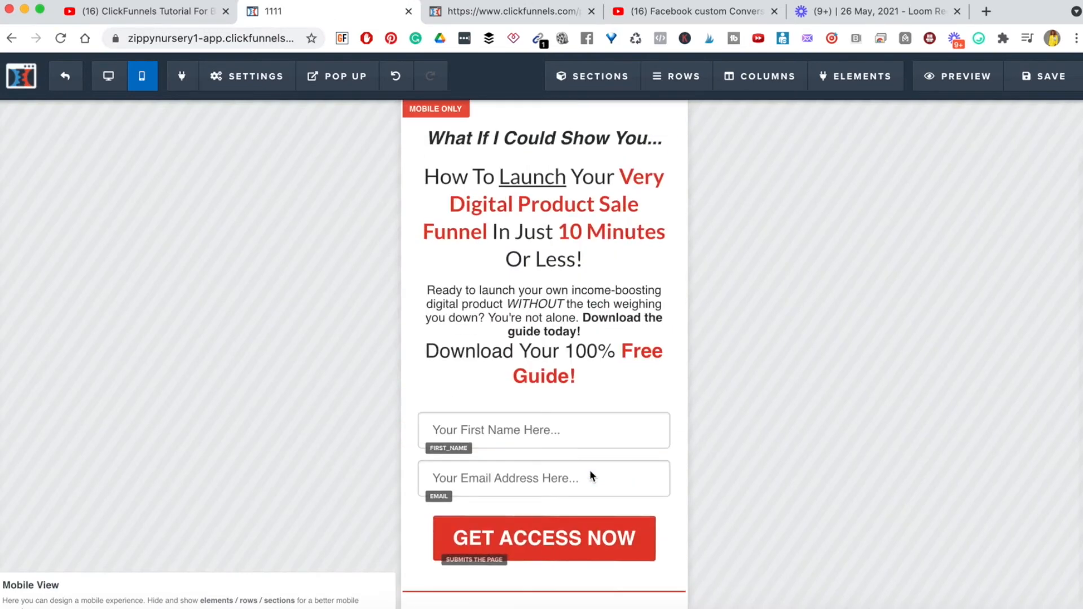
{"action": "scroll", "coordinate": [590, 476], "scroll_direction": "up", "scroll_amount": 10}
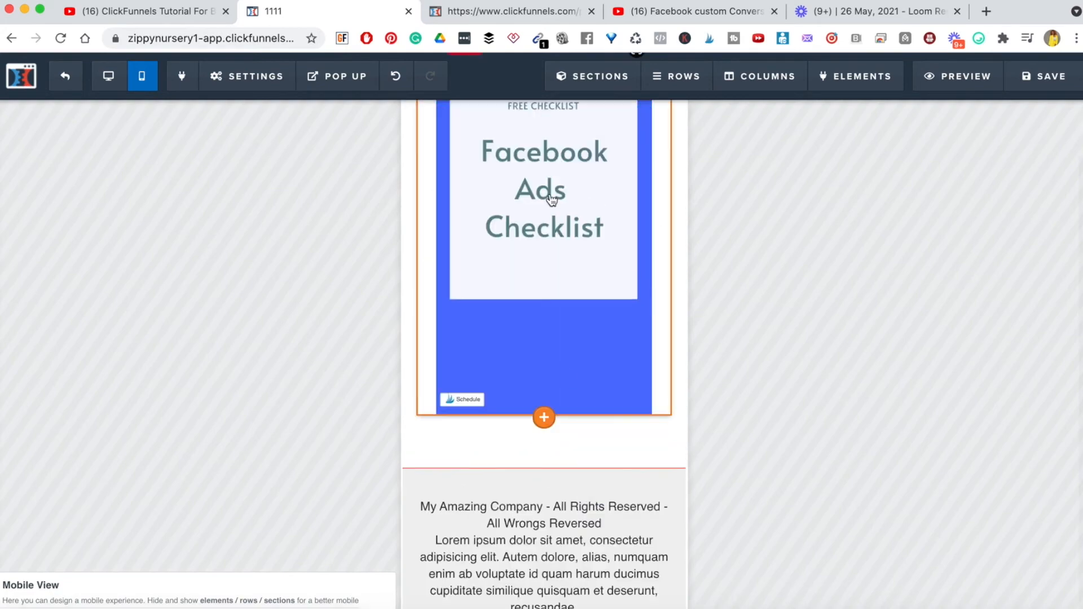
{"action": "scroll", "coordinate": [552, 198], "scroll_direction": "up", "scroll_amount": 8}
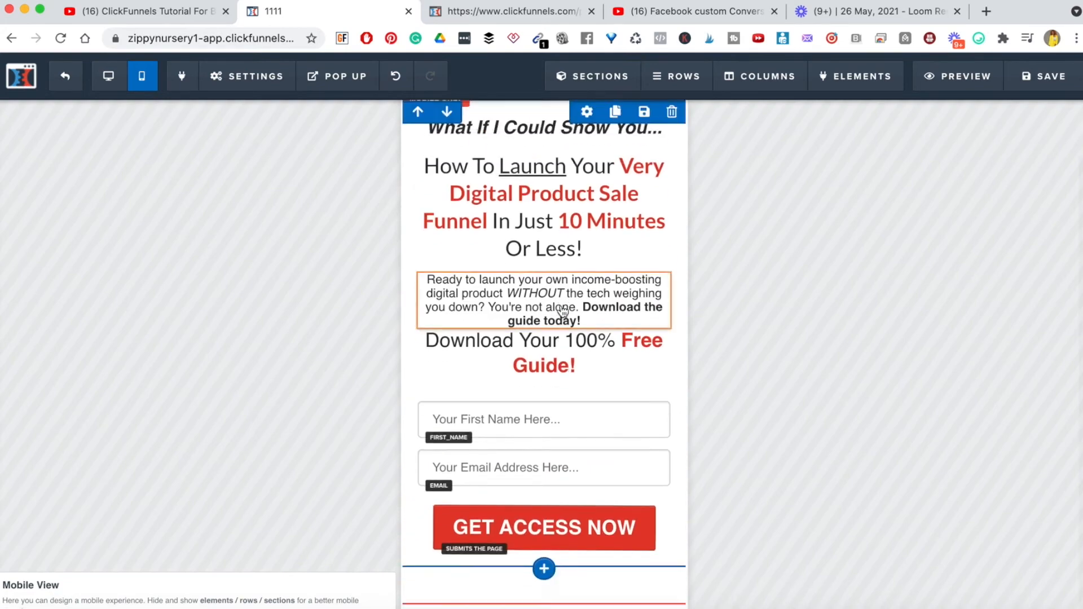
{"action": "scroll", "coordinate": [562, 310], "scroll_direction": "down", "scroll_amount": 10}
{"action": "scroll", "coordinate": [551, 520], "scroll_direction": "up", "scroll_amount": 1}
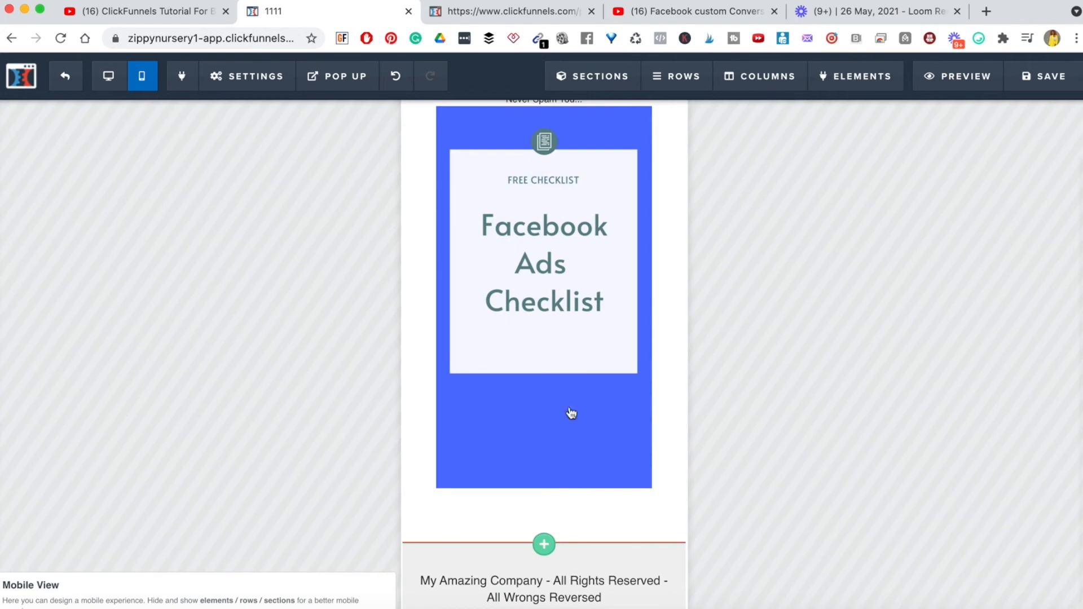
{"action": "scroll", "coordinate": [571, 414], "scroll_direction": "up", "scroll_amount": 10}
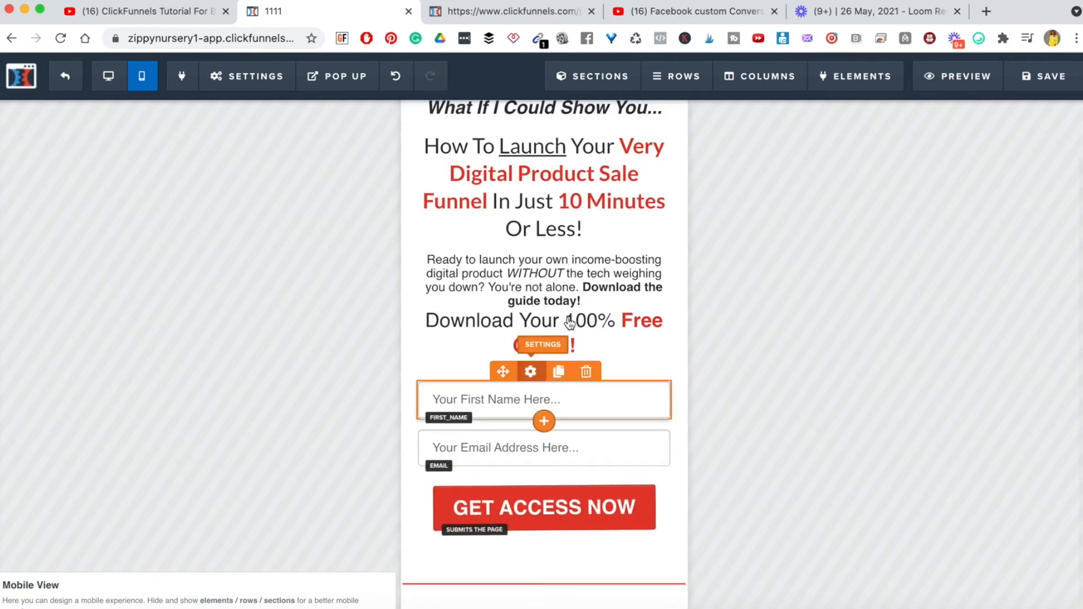
{"action": "scroll", "coordinate": [570, 323], "scroll_direction": "up", "scroll_amount": 1}
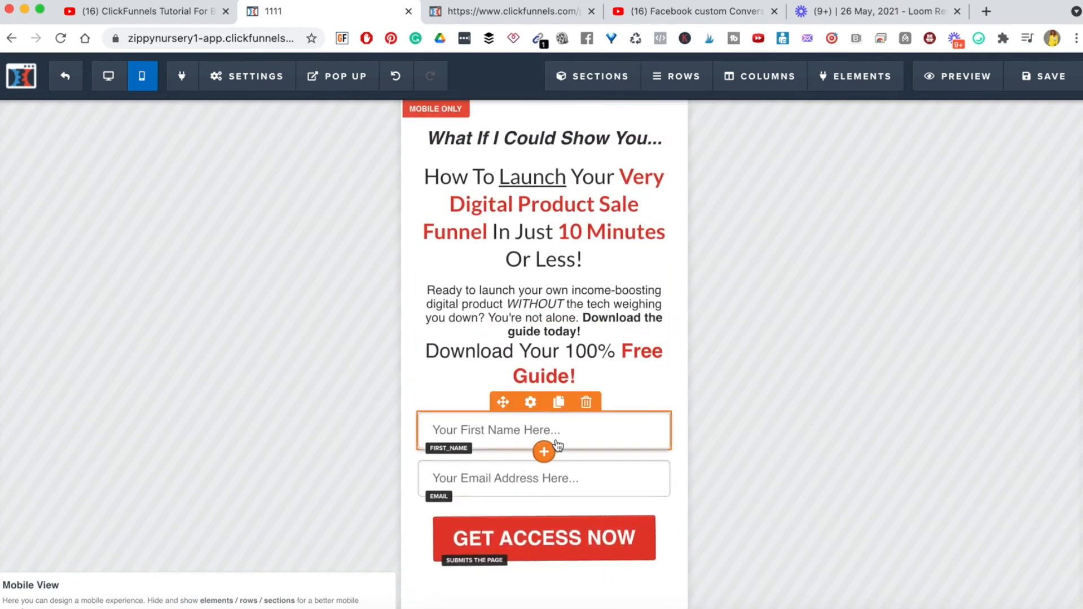
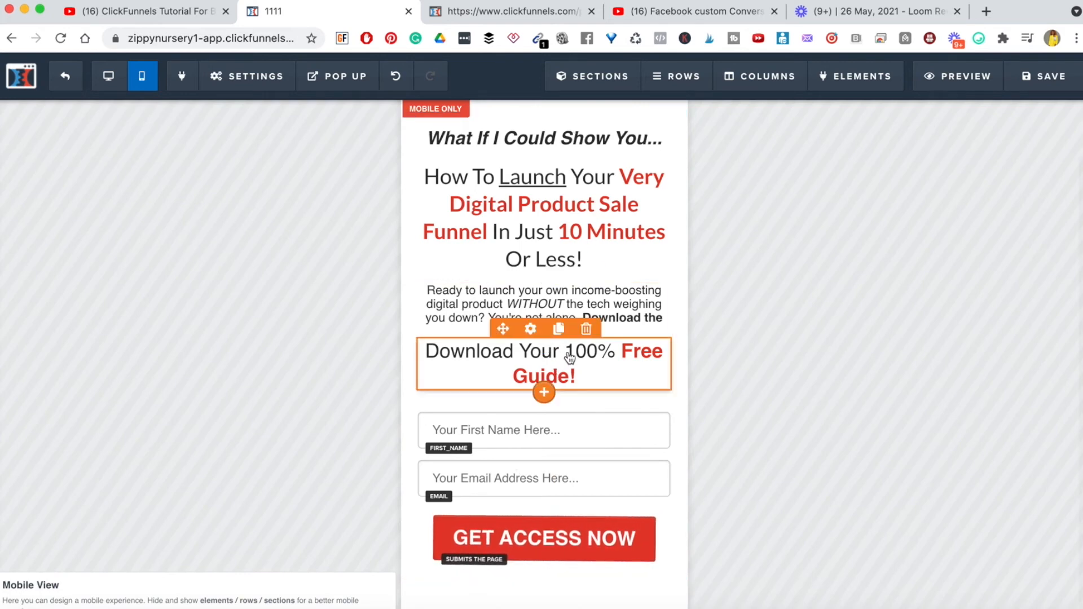
Set the "Download Your 100% Free Guide!" headline's top margin to 25
{"action": "left_click", "coordinate": [594, 303]}
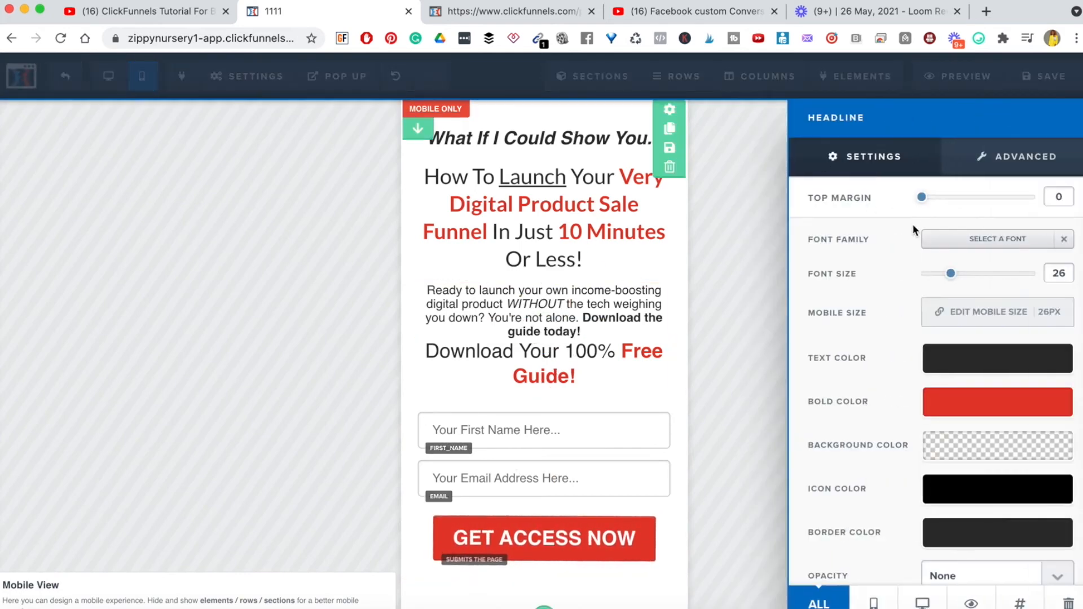
{"action": "left_click_drag", "start_coordinate": [923, 198], "coordinate": [954, 204]}
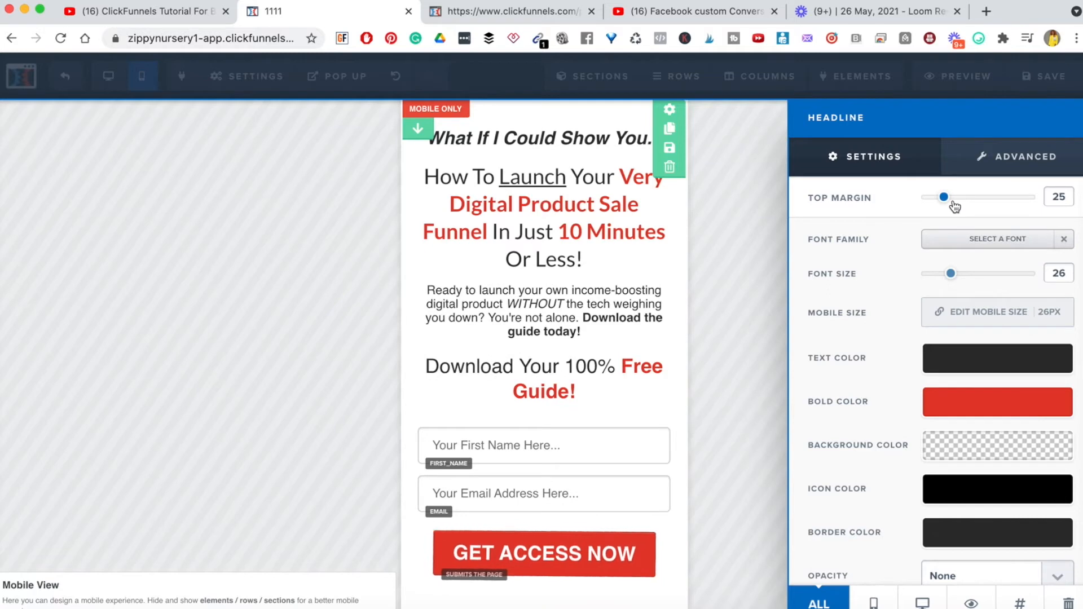
{"action": "left_click", "coordinate": [574, 354]}
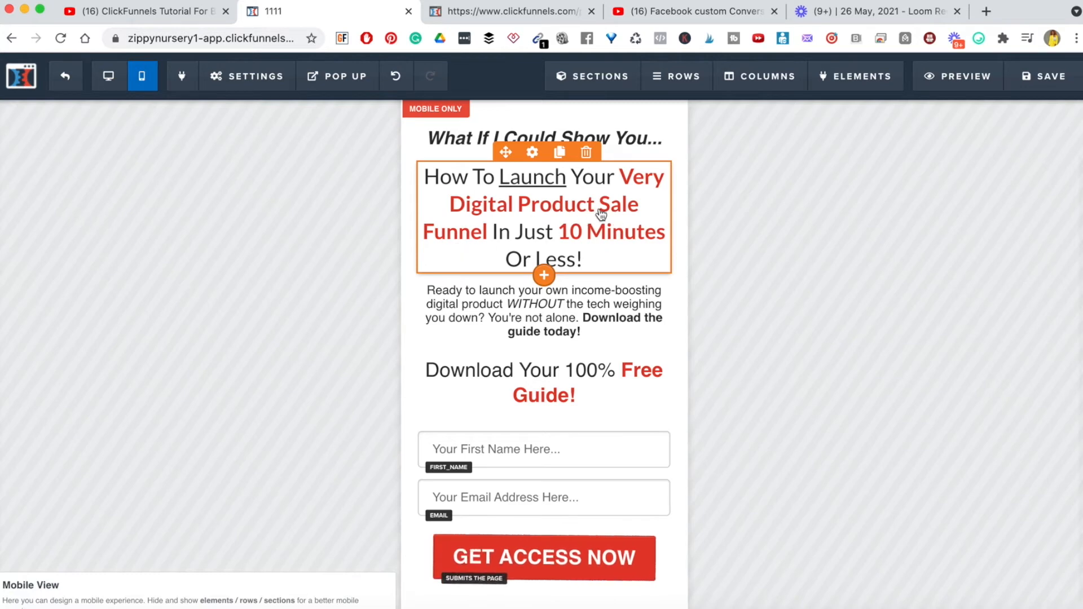
Correct "Sale" to "Sales" in the mobile-only "How To Launch" headline
{"action": "left_click", "coordinate": [645, 206]}
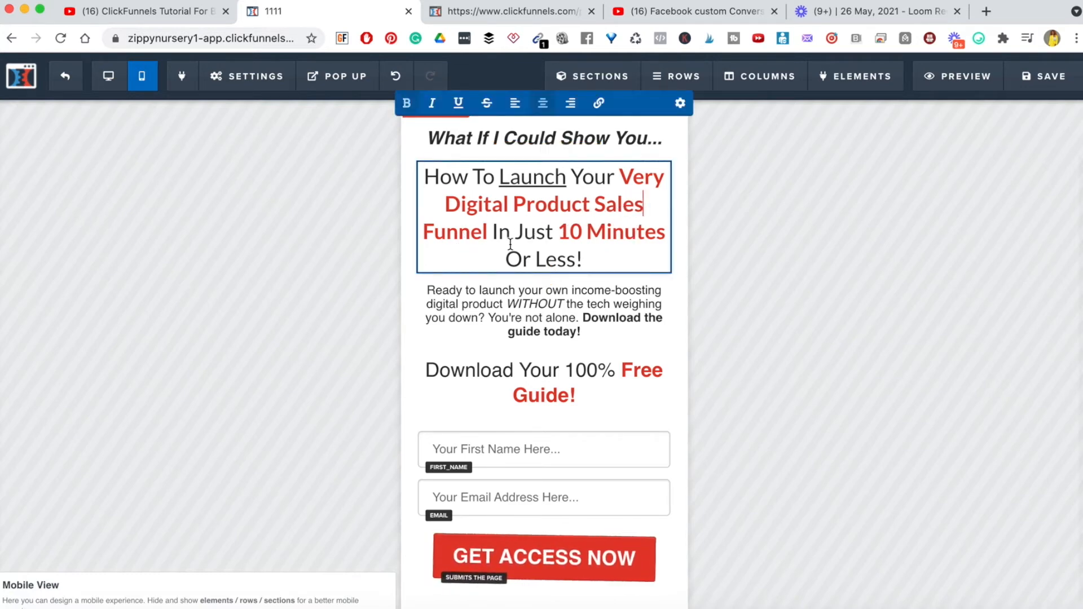
Delete the "Ready to launch your own" paragraph from the mobile-only section and set the "Download Your 100% Free Guide!" headline's font size to 24
{"action": "left_click", "coordinate": [460, 309]}
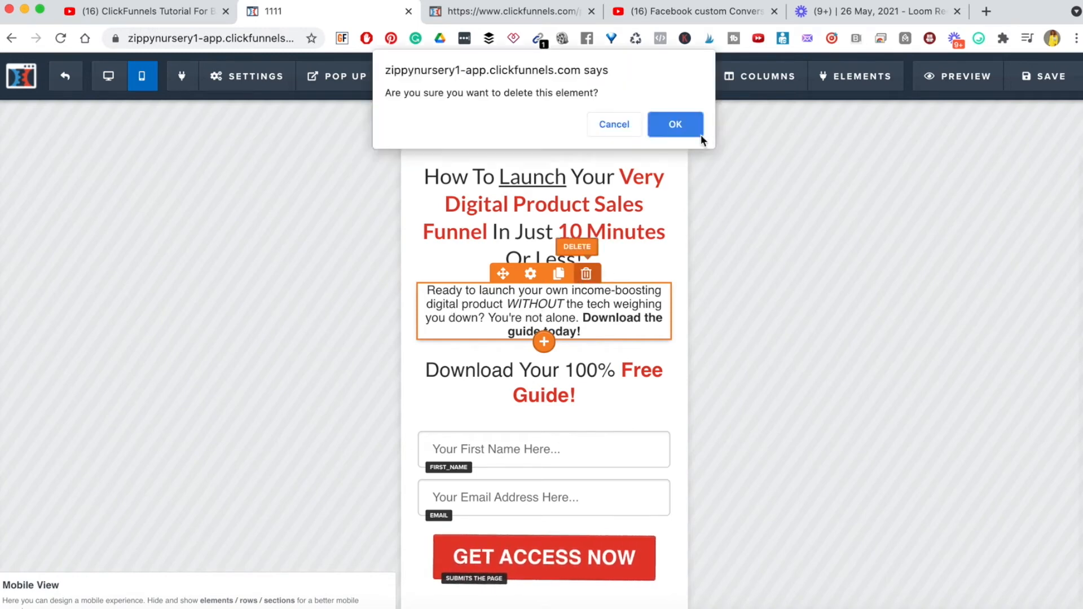
{"action": "left_click", "coordinate": [690, 136]}
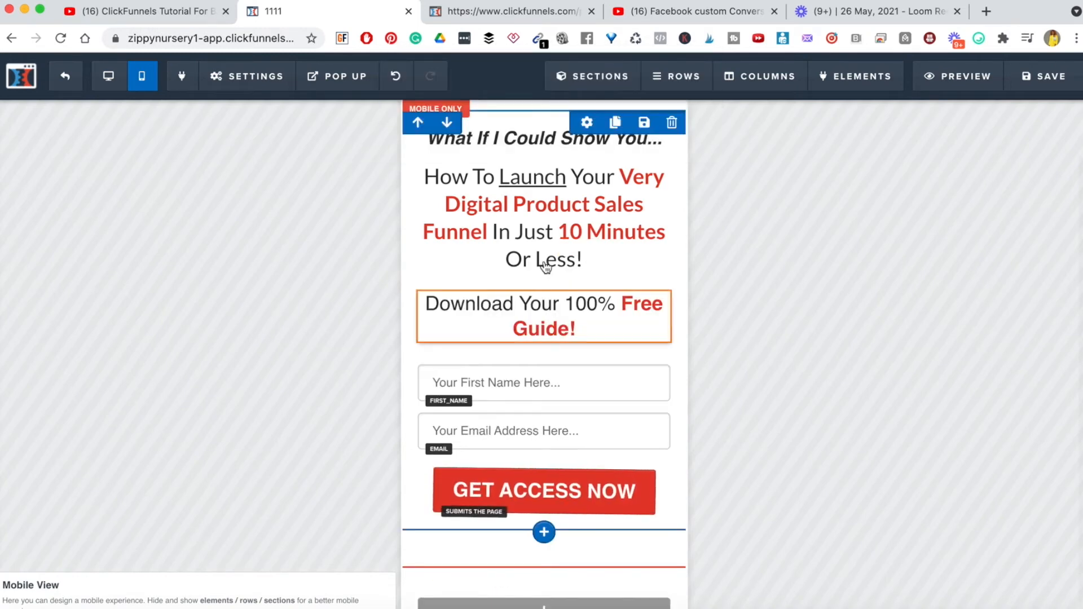
{"action": "mouse_move", "coordinate": [562, 309]}
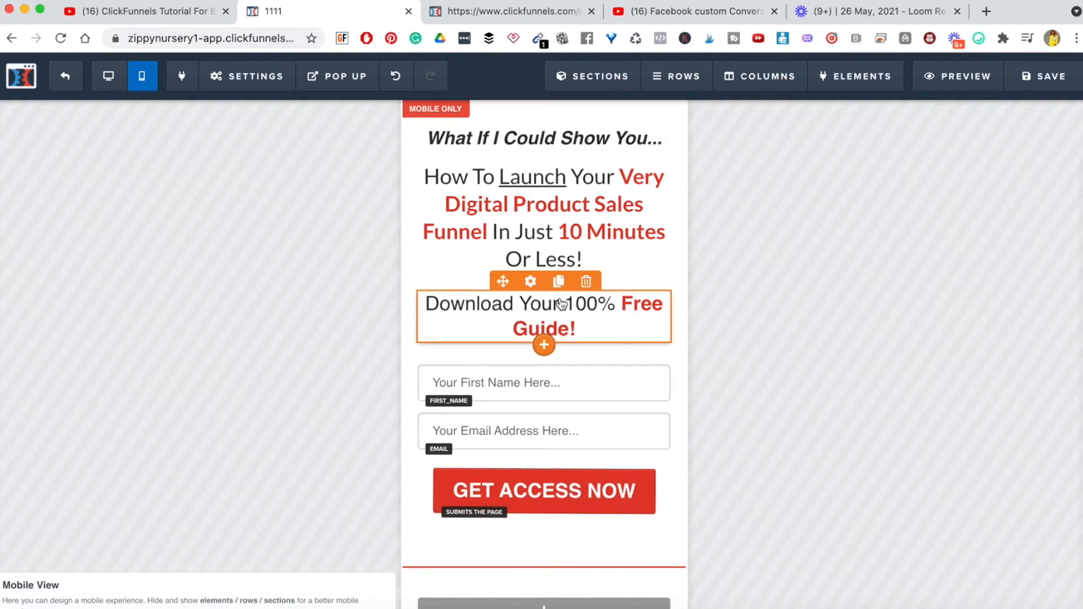
{"action": "left_click", "coordinate": [532, 285]}
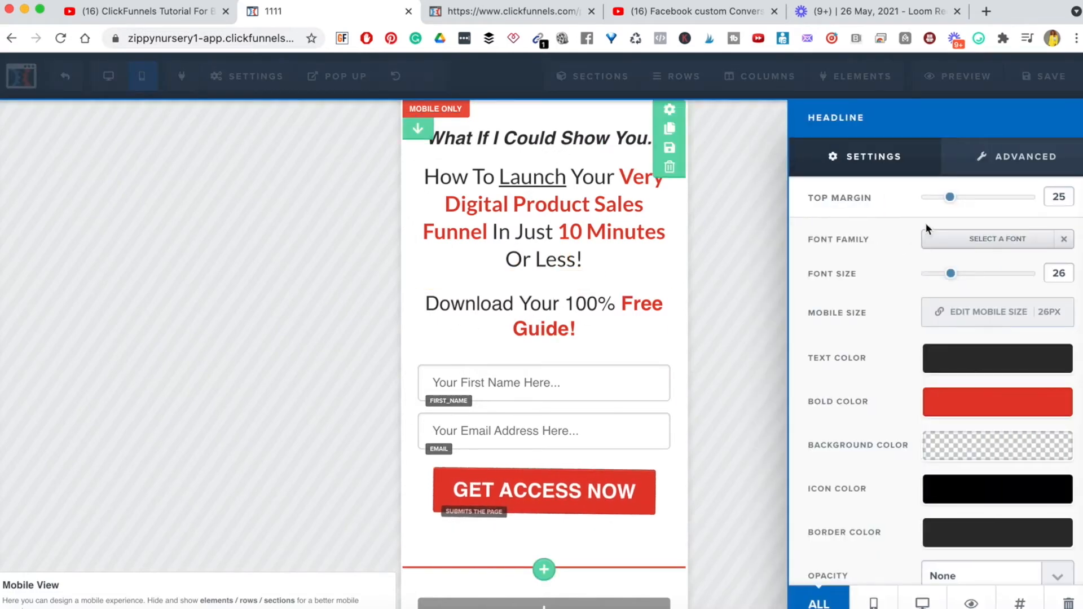
{"action": "left_click_drag", "start_coordinate": [951, 281], "coordinate": [947, 282]}
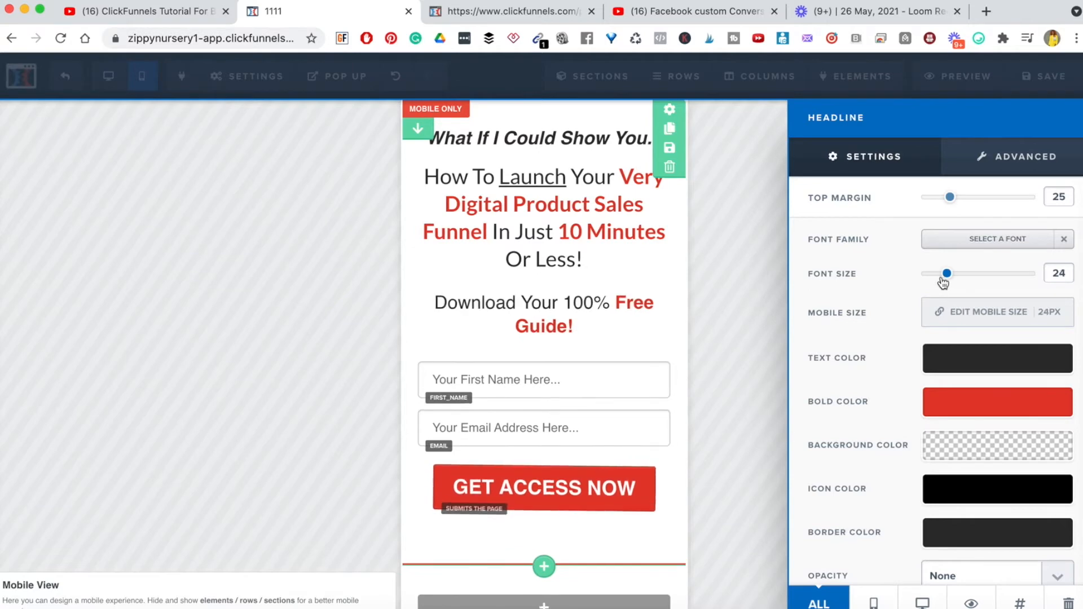
{"action": "left_click", "coordinate": [583, 342]}
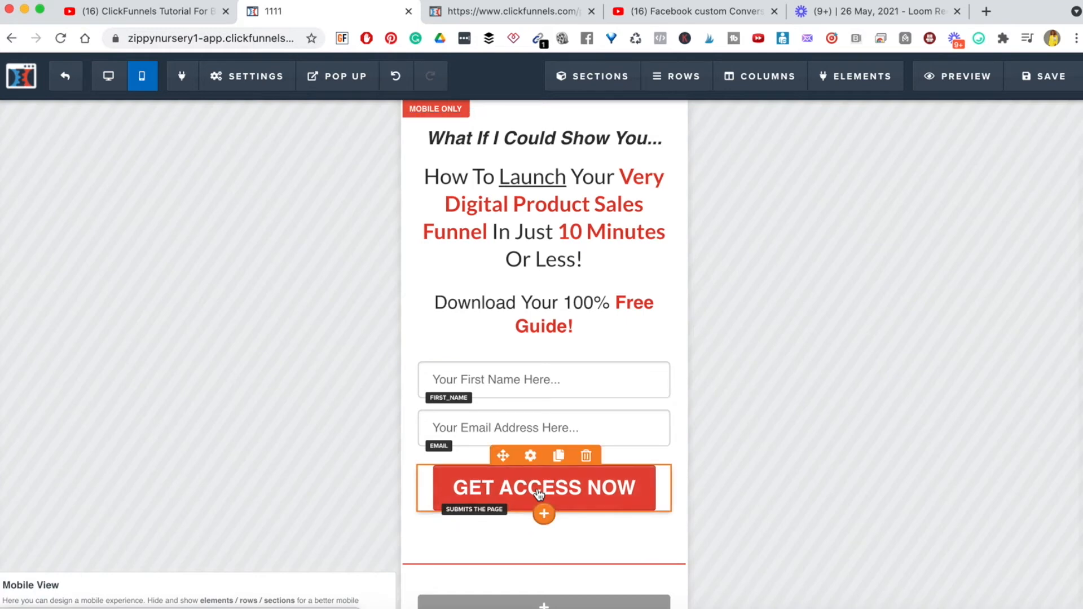
Move the "Your Data Is Protected" privacy text into the mobile form section, directly below the "GET ACCESS NOW" button
{"action": "scroll", "coordinate": [545, 429], "scroll_direction": "down", "scroll_amount": 10}
{"action": "scroll", "coordinate": [552, 409], "scroll_direction": "up", "scroll_amount": 4}
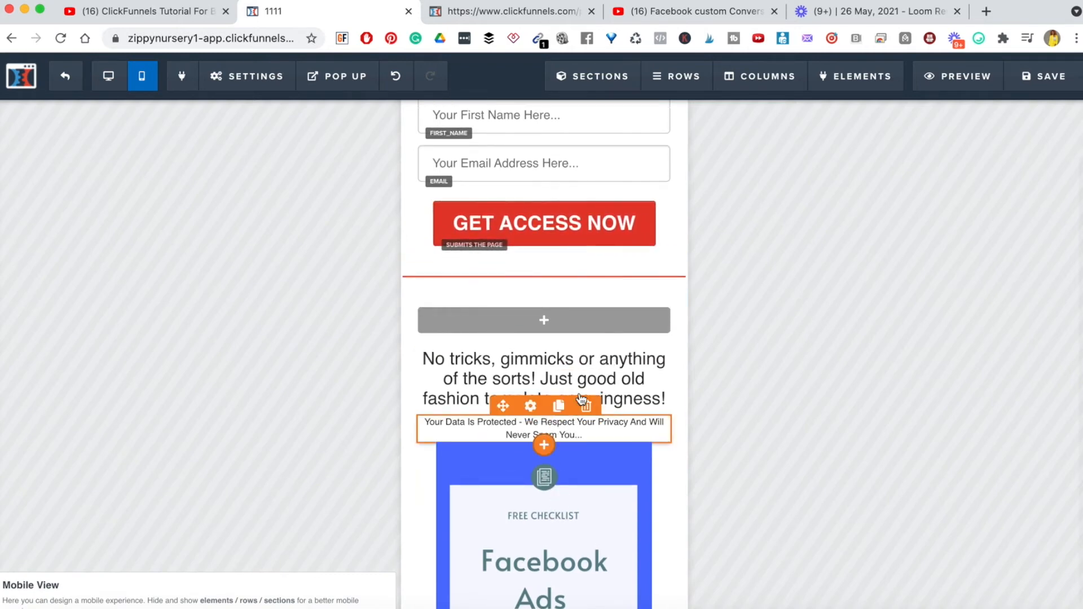
{"action": "left_click_drag", "start_coordinate": [503, 406], "coordinate": [508, 248]}
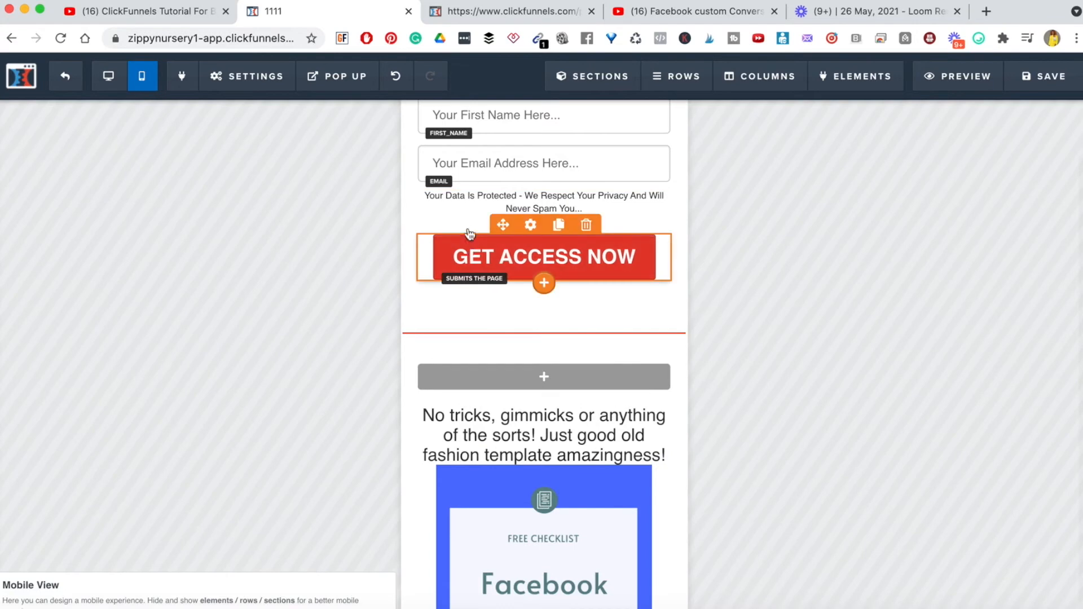
{"action": "left_click_drag", "start_coordinate": [504, 223], "coordinate": [518, 389]}
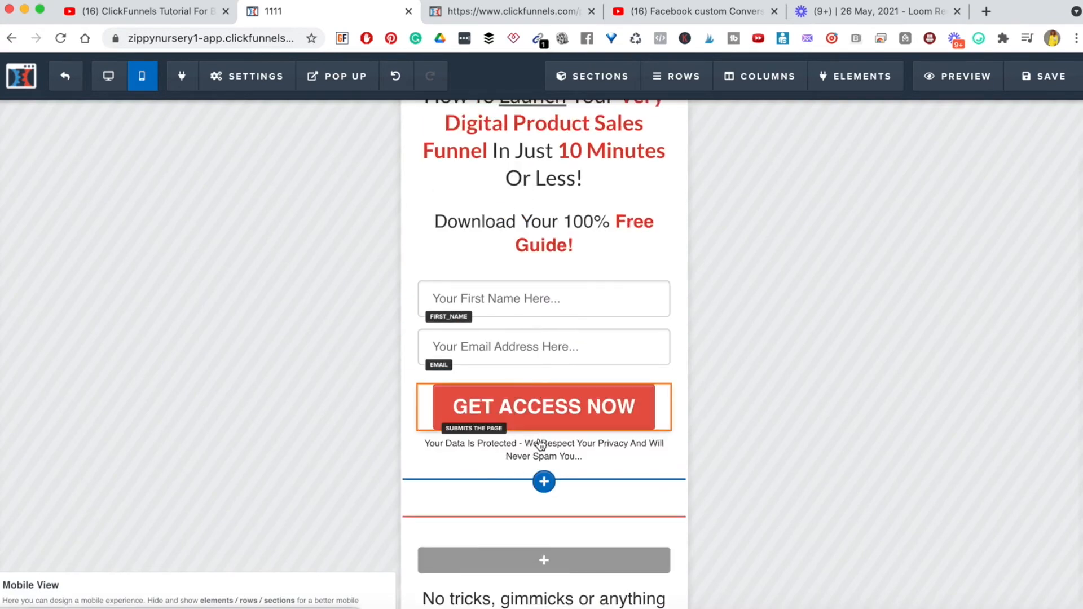
Increase the mobile checklist image's top margin to separate it from the "No tricks, gimmicks" text above
{"action": "scroll", "coordinate": [580, 471], "scroll_direction": "down", "scroll_amount": 5}
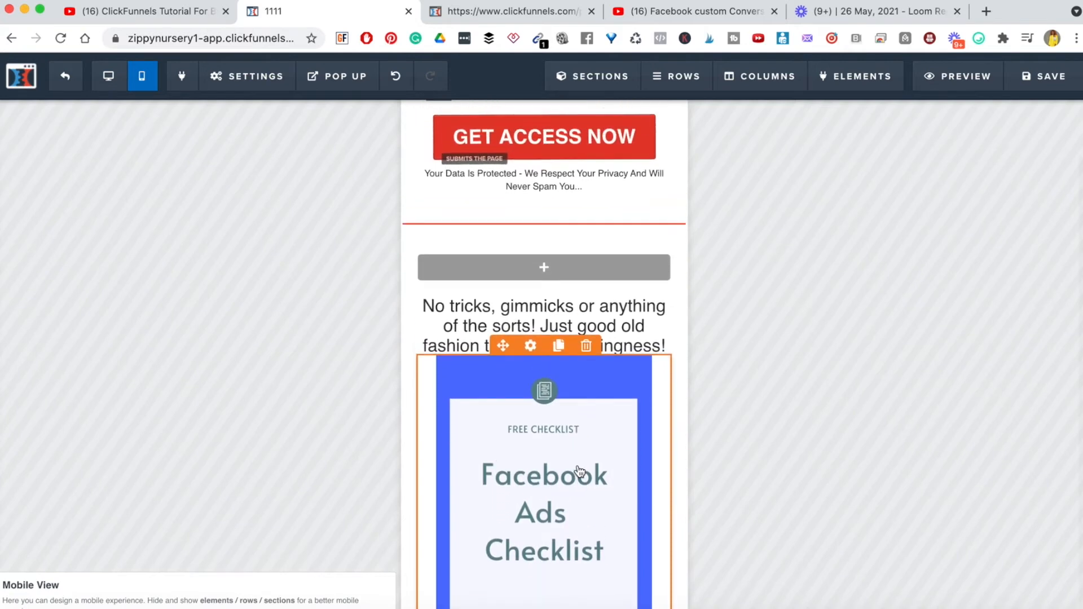
{"action": "left_click", "coordinate": [530, 345]}
{"action": "left_click_drag", "start_coordinate": [921, 198], "coordinate": [952, 204]}
{"action": "left_click", "coordinate": [638, 412]}
{"action": "scroll", "coordinate": [638, 409], "scroll_direction": "down", "scroll_amount": 6}
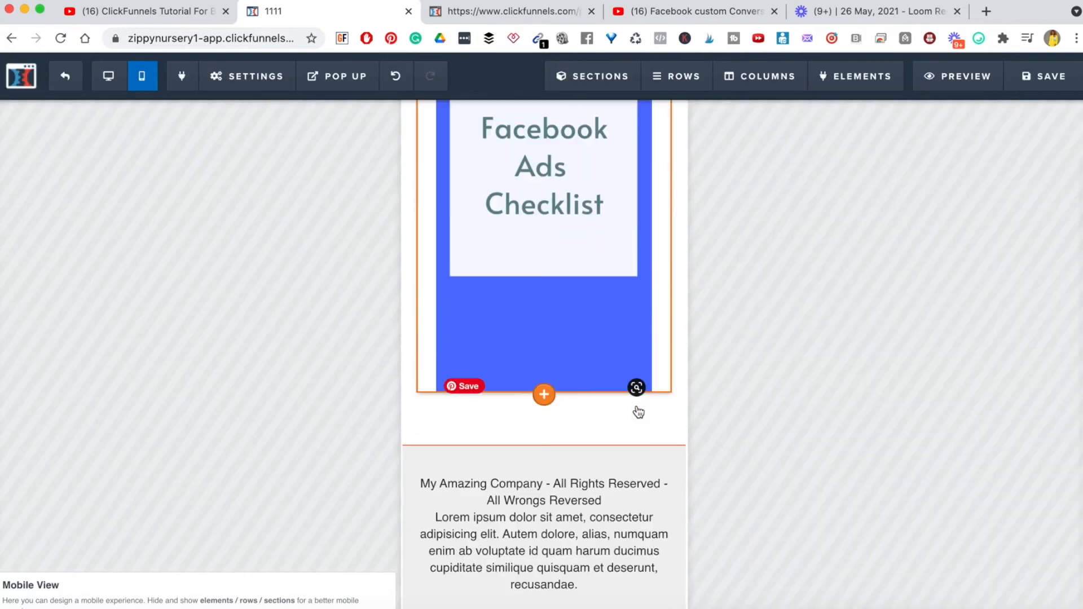
{"action": "scroll", "coordinate": [638, 405], "scroll_direction": "up", "scroll_amount": 5}
{"action": "scroll", "coordinate": [638, 412], "scroll_direction": "down", "scroll_amount": 5}
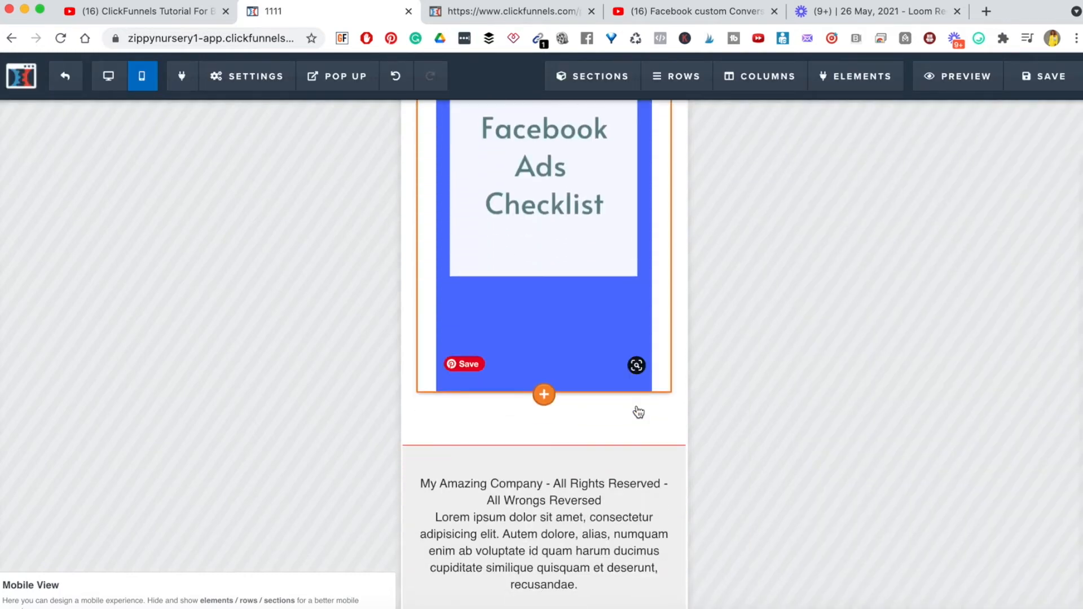
Clone the mobile form's "GET ACCESS NOW" button and move the copy directly below the Facebook Ads Checklist image
{"action": "scroll", "coordinate": [575, 375], "scroll_direction": "up", "scroll_amount": 8}
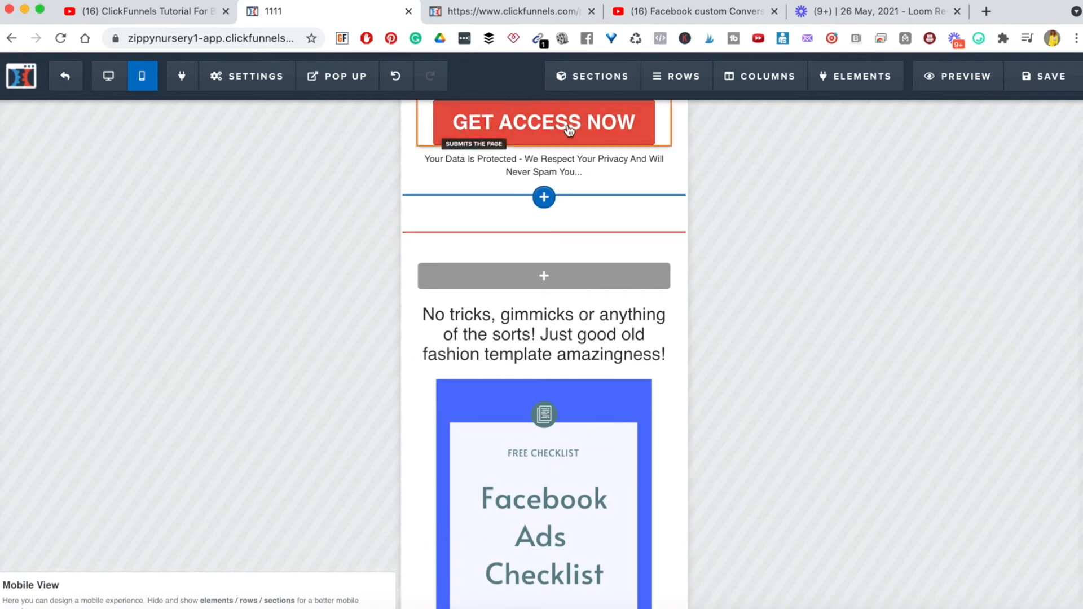
{"action": "scroll", "coordinate": [556, 140], "scroll_direction": "up", "scroll_amount": 1}
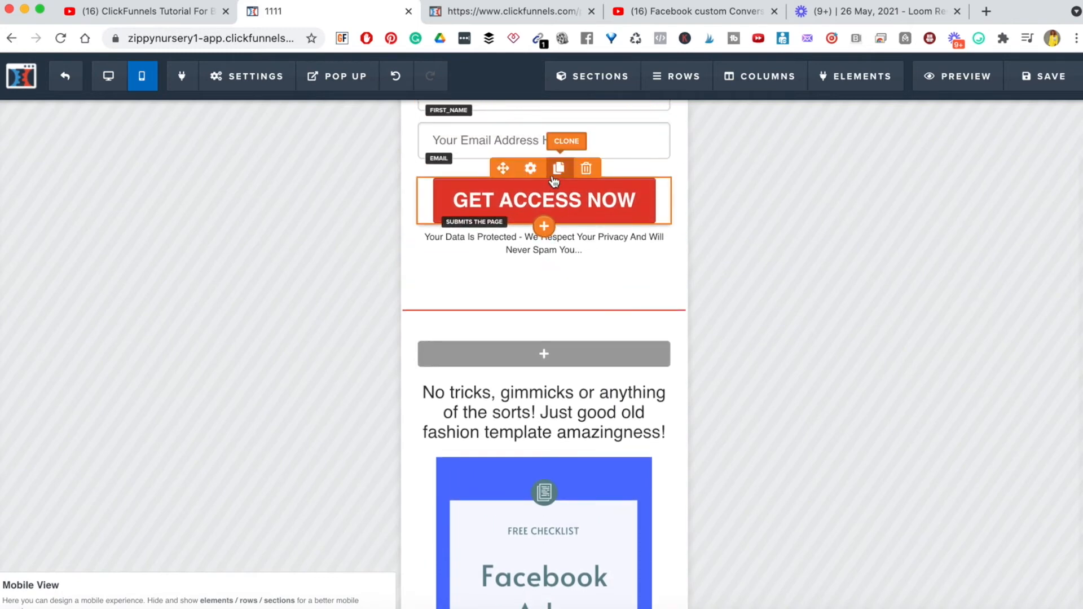
{"action": "left_click", "coordinate": [554, 179]}
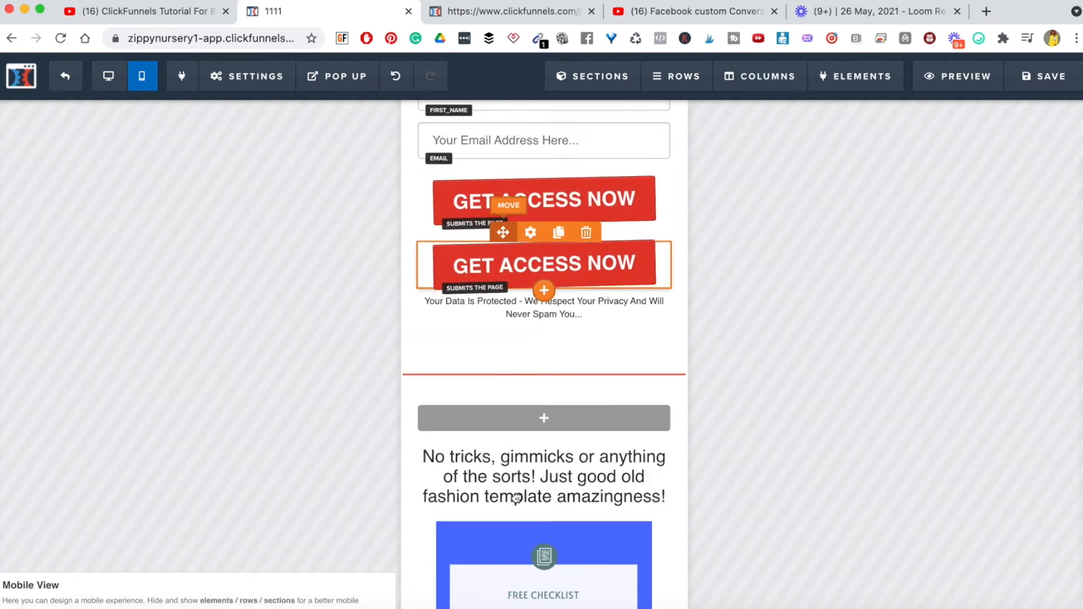
{"action": "scroll", "coordinate": [512, 483], "scroll_direction": "down", "scroll_amount": 10}
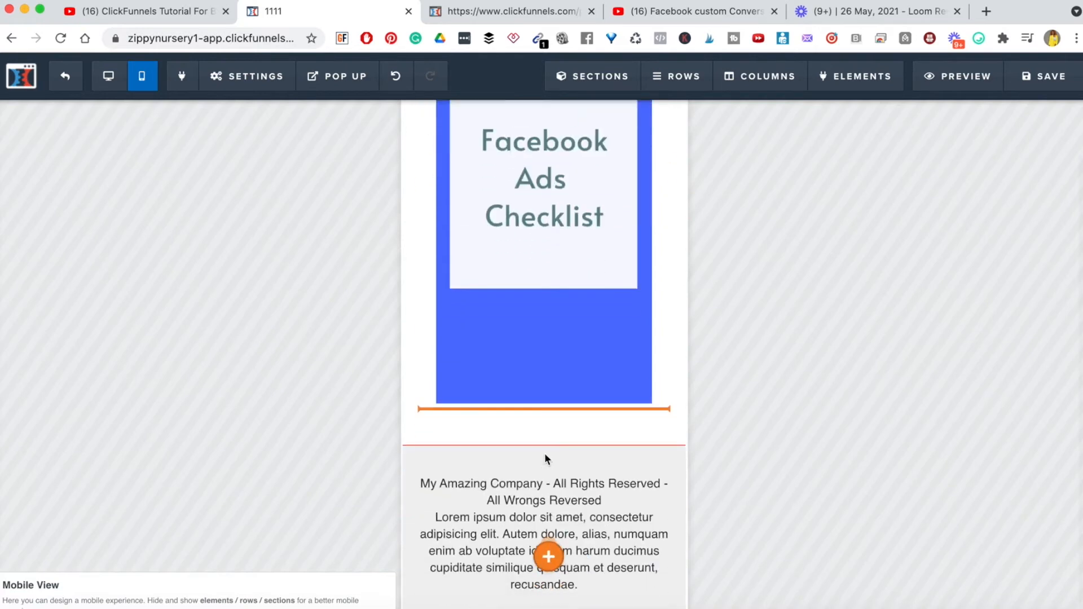
{"action": "left_click_drag", "start_coordinate": [545, 455], "coordinate": [546, 453]}
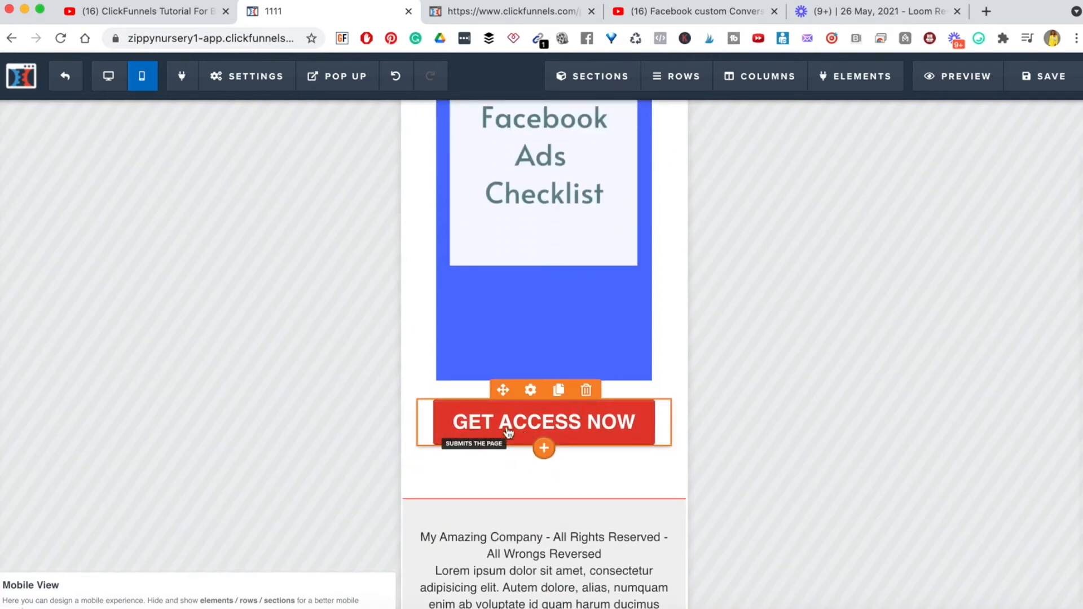
Check the mobile layout from the headlines down to the footer and save the page
{"action": "scroll", "coordinate": [569, 304], "scroll_direction": "up", "scroll_amount": 10}
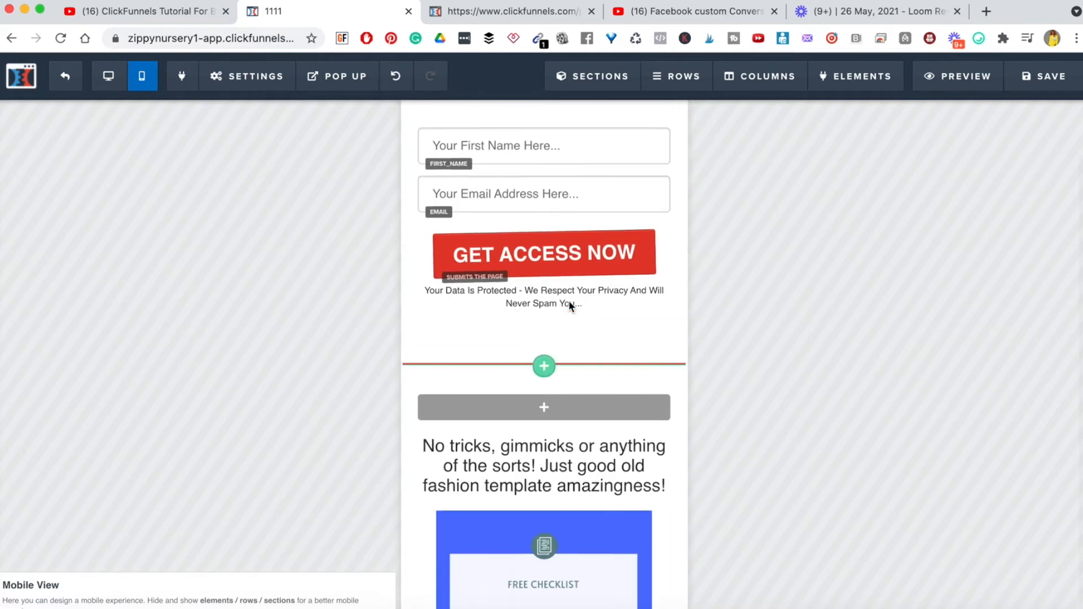
{"action": "scroll", "coordinate": [569, 306], "scroll_direction": "up", "scroll_amount": 1}
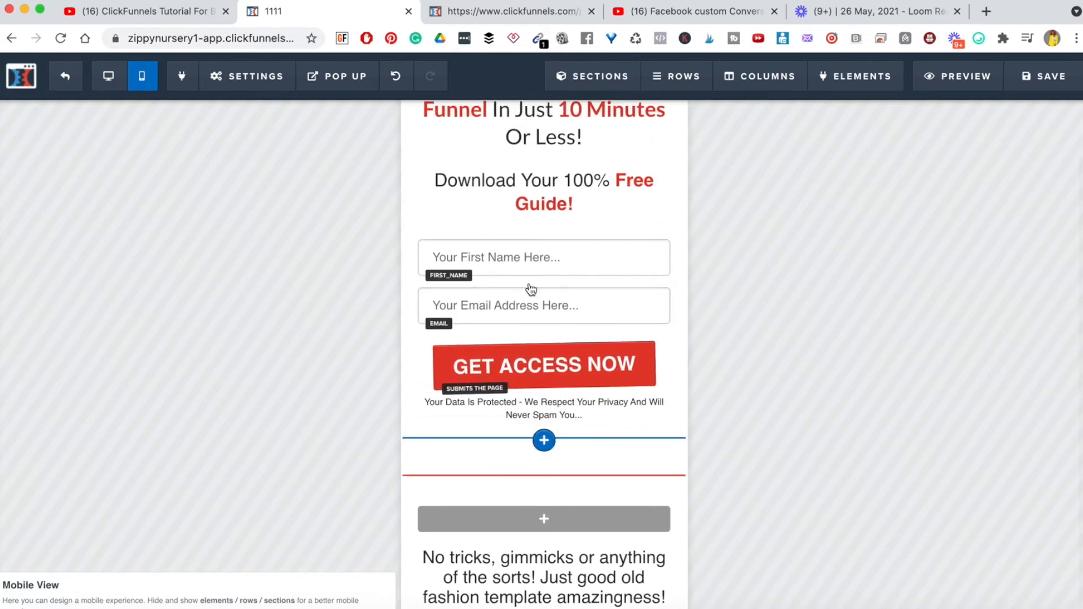
{"action": "scroll", "coordinate": [558, 270], "scroll_direction": "up", "scroll_amount": 3}
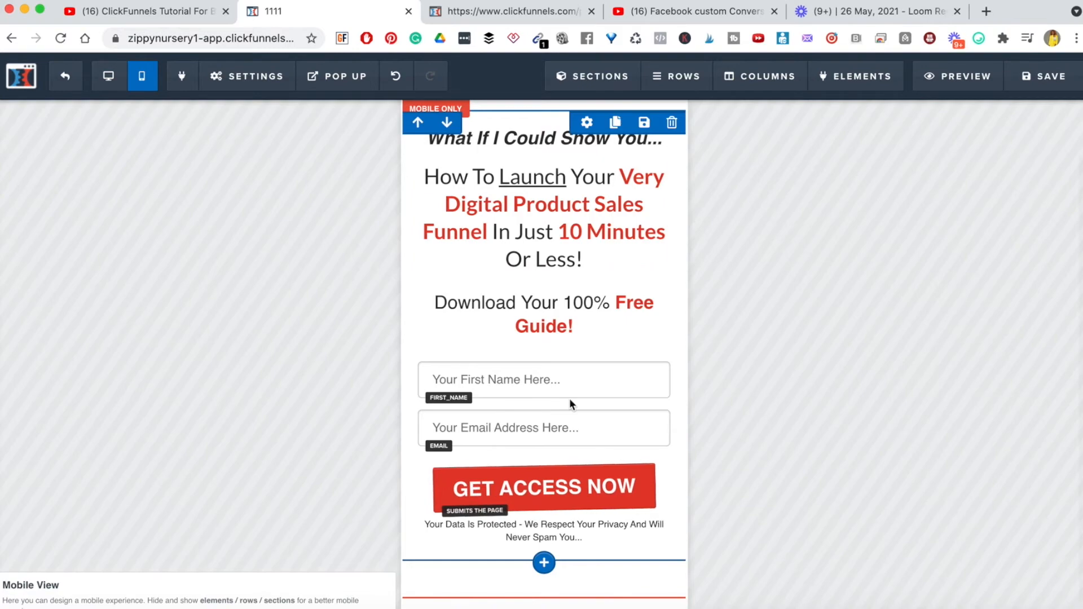
{"action": "scroll", "coordinate": [573, 431], "scroll_direction": "down", "scroll_amount": 10}
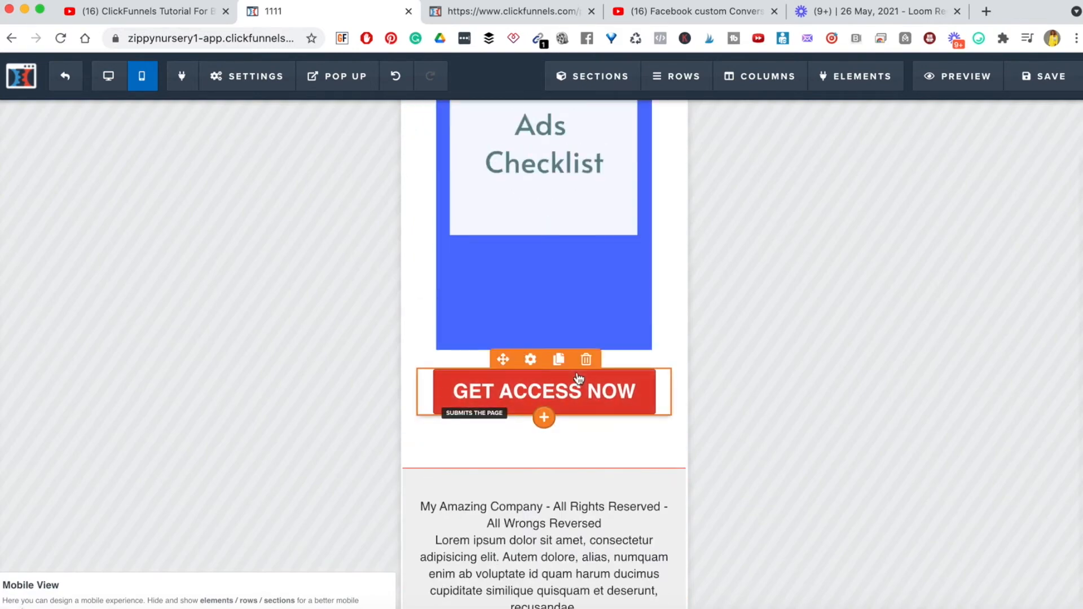
{"action": "scroll", "coordinate": [576, 406], "scroll_direction": "up", "scroll_amount": 10}
{"action": "scroll", "coordinate": [604, 367], "scroll_direction": "down", "scroll_amount": 10}
{"action": "scroll", "coordinate": [546, 546], "scroll_direction": "up", "scroll_amount": 1}
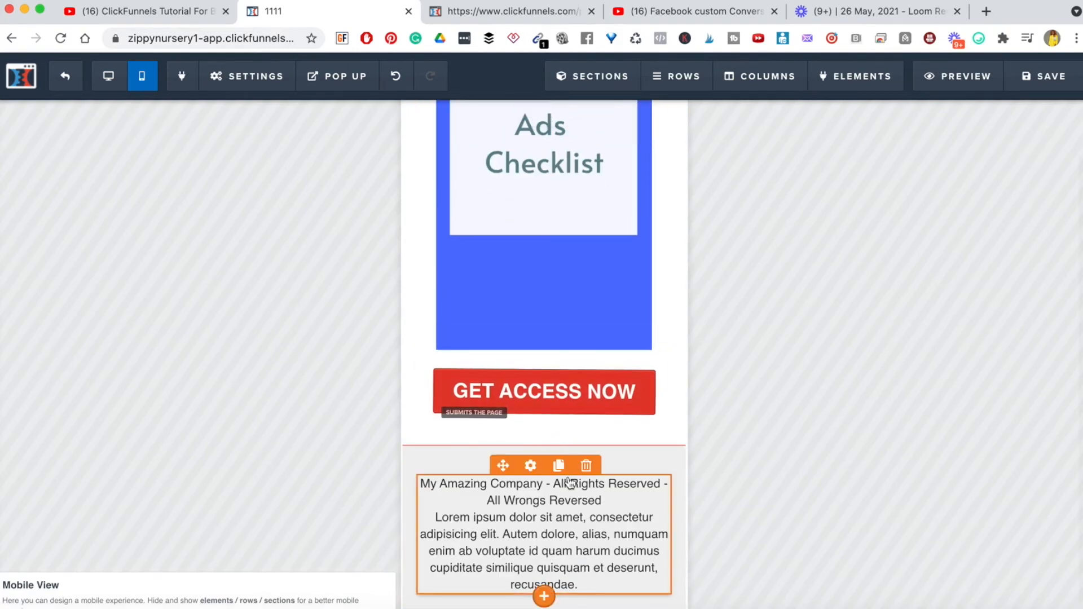
{"action": "scroll", "coordinate": [551, 507], "scroll_direction": "up", "scroll_amount": 15}
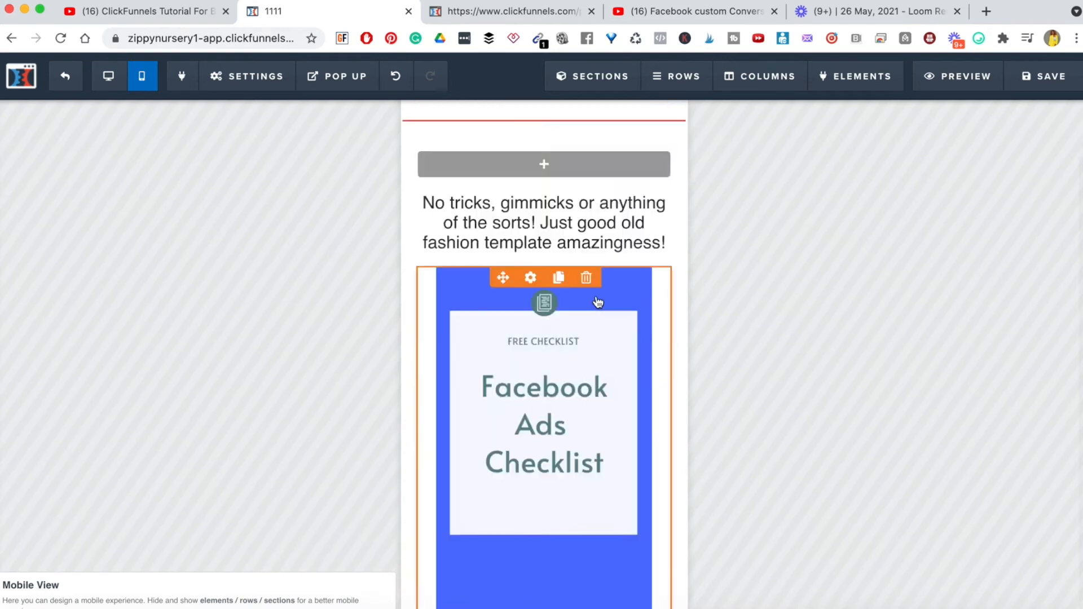
{"action": "left_click", "coordinate": [1044, 75]}
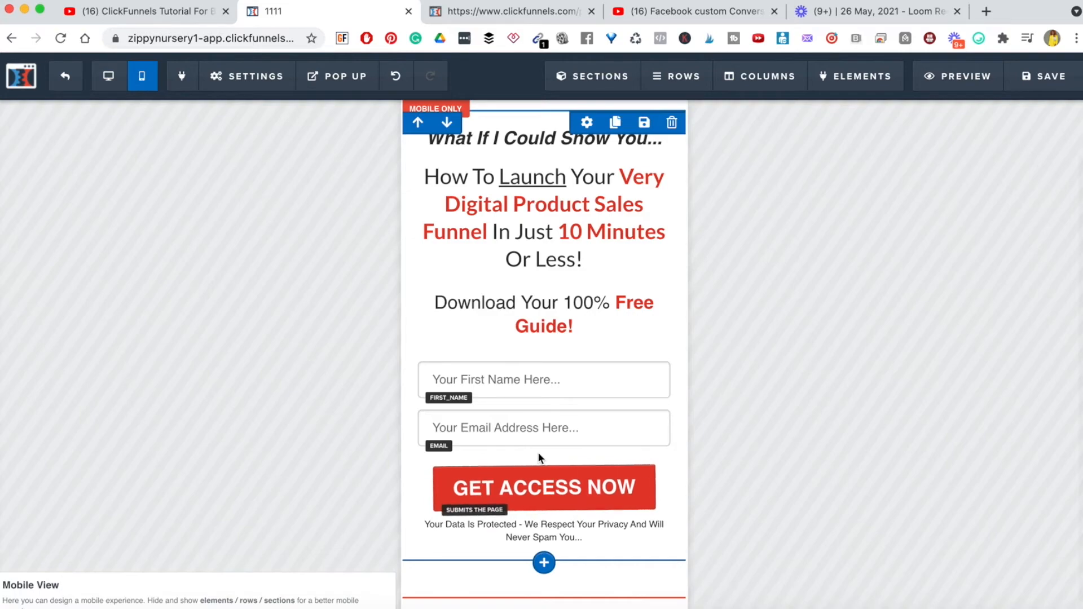
Compare the full desktop layout with the mobile layout, checking headlines, checklist image, form and buttons in each
{"action": "left_click", "coordinate": [108, 78]}
{"action": "scroll", "coordinate": [1066, 511], "scroll_direction": "down", "scroll_amount": 5}
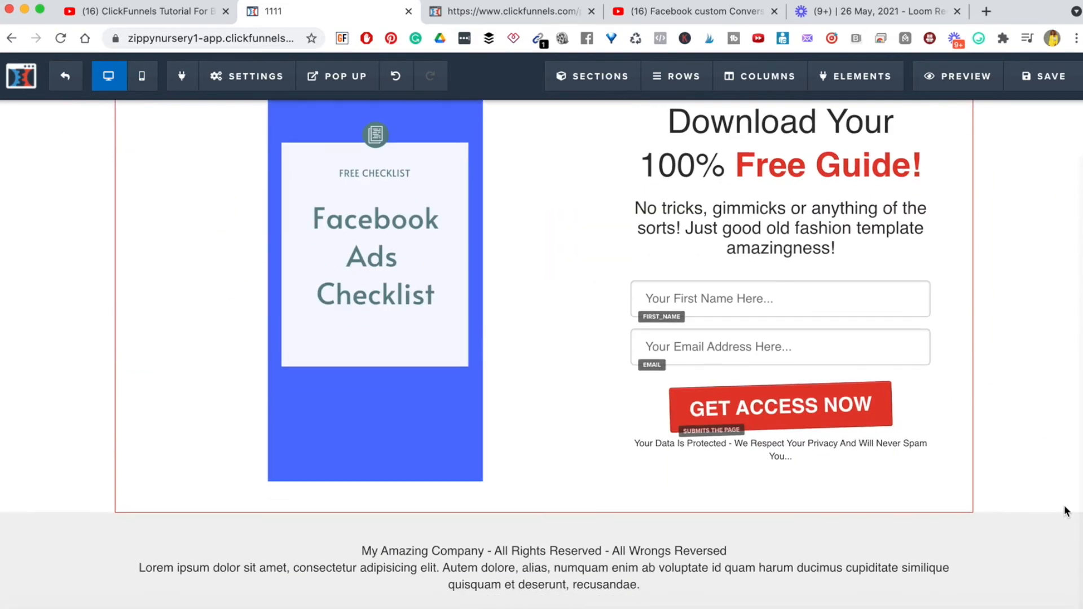
{"action": "scroll", "coordinate": [1066, 511], "scroll_direction": "up", "scroll_amount": 5}
{"action": "scroll", "coordinate": [1067, 511], "scroll_direction": "down", "scroll_amount": 5}
{"action": "scroll", "coordinate": [1066, 511], "scroll_direction": "up", "scroll_amount": 5}
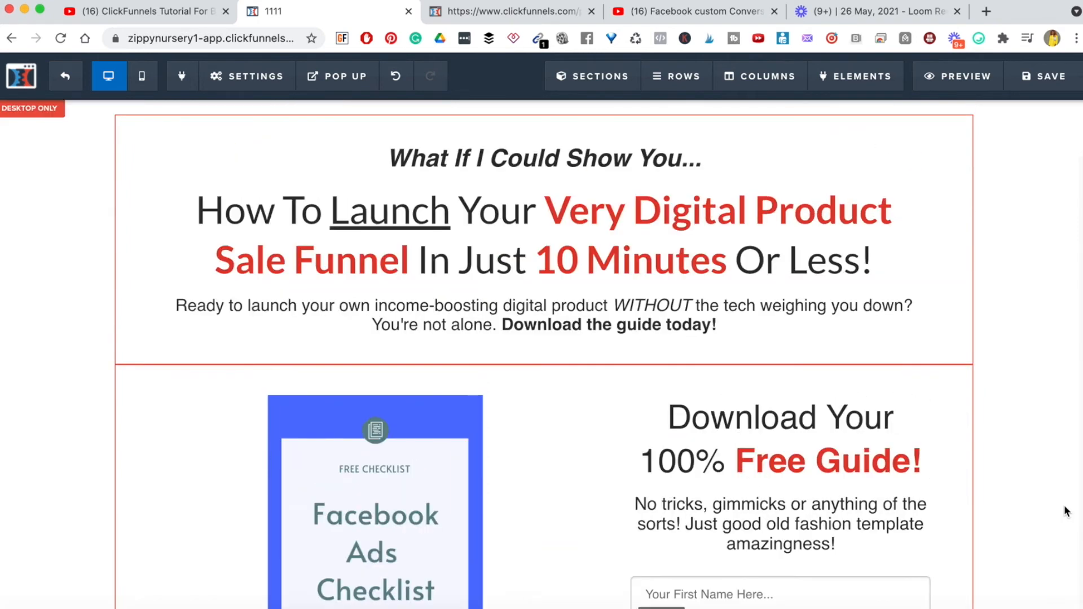
{"action": "left_click", "coordinate": [141, 76]}
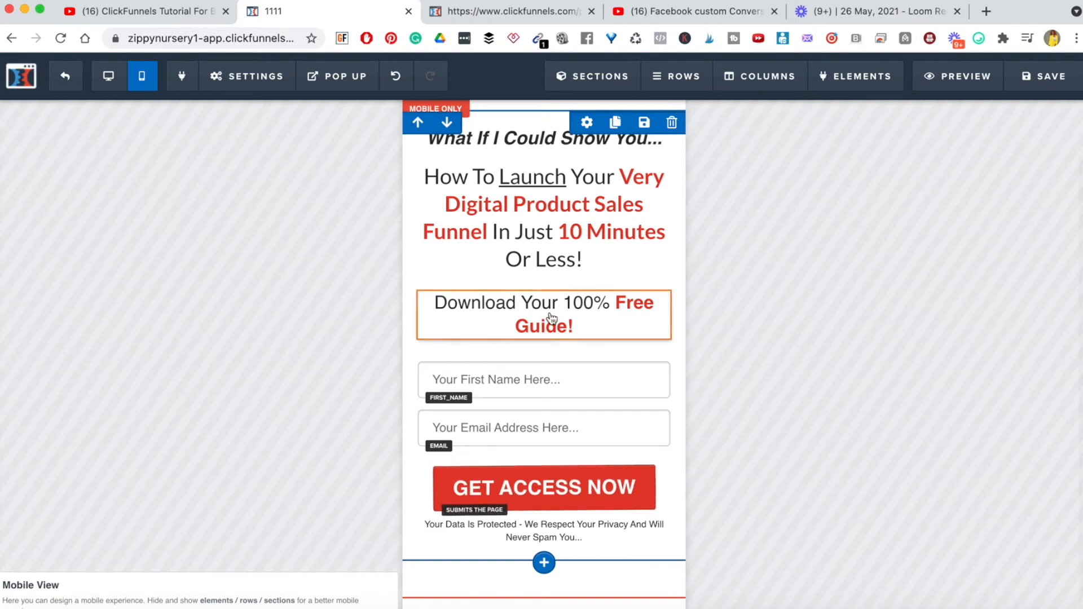
{"action": "scroll", "coordinate": [624, 517], "scroll_direction": "down", "scroll_amount": 10}
{"action": "scroll", "coordinate": [625, 516], "scroll_direction": "up", "scroll_amount": 10}
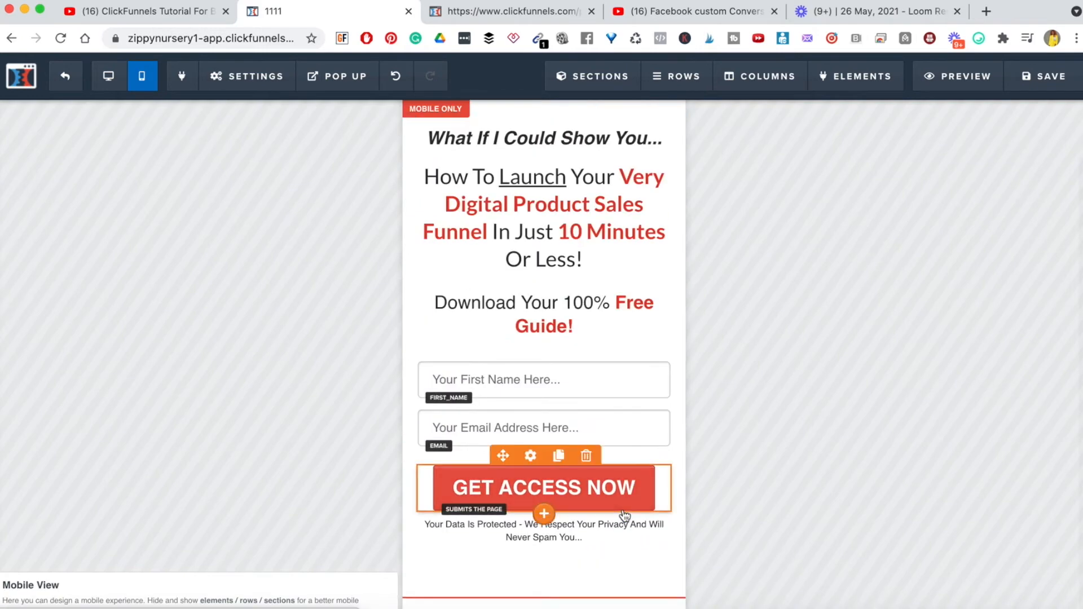
Return to the desktop layout, examine the integrations available in the page's email integration settings, and close them without choosing one
{"action": "left_click", "coordinate": [109, 78]}
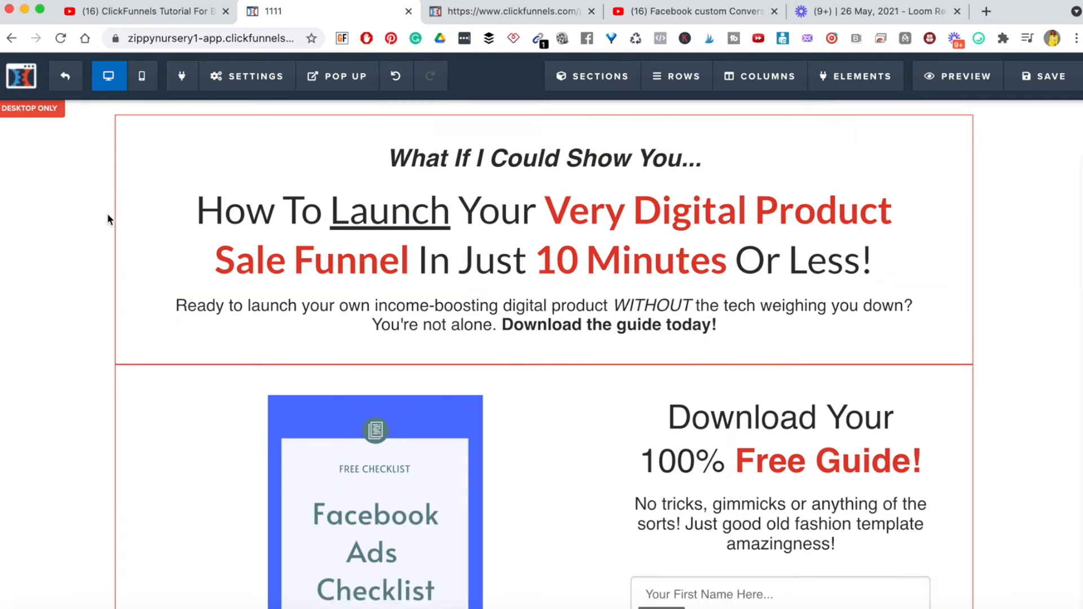
{"action": "mouse_move", "coordinate": [254, 83]}
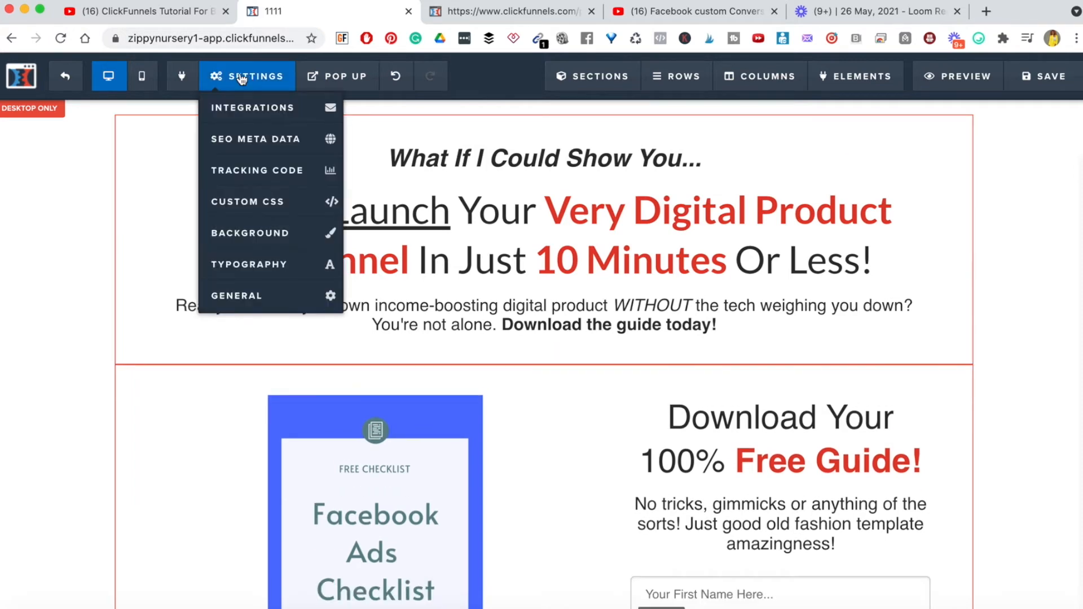
{"action": "left_click", "coordinate": [258, 108]}
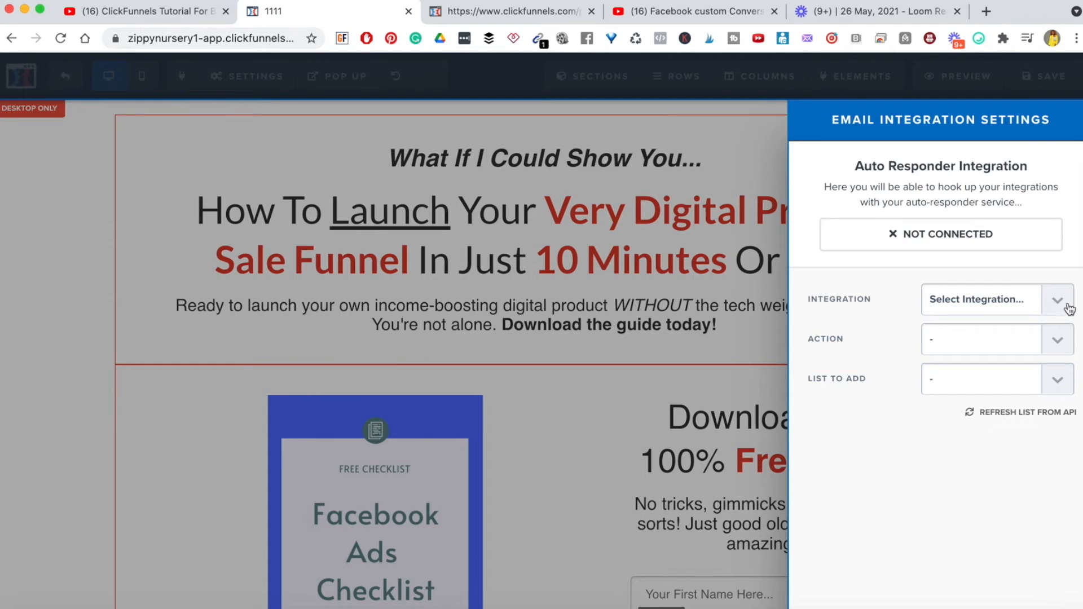
{"action": "left_click", "coordinate": [1068, 307]}
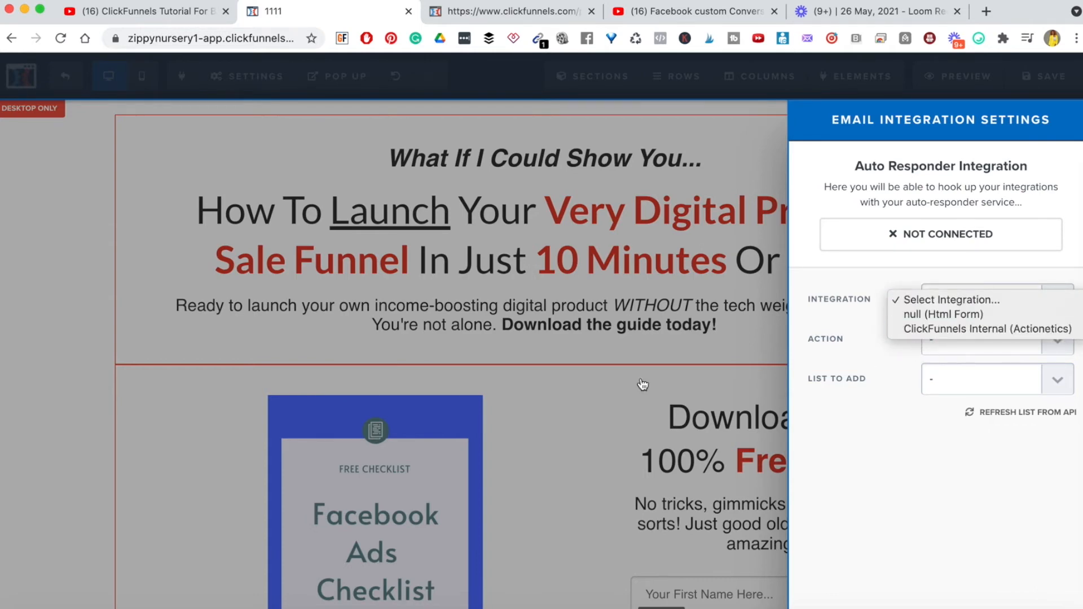
{"action": "left_click", "coordinate": [887, 477]}
{"action": "left_click", "coordinate": [566, 444]}
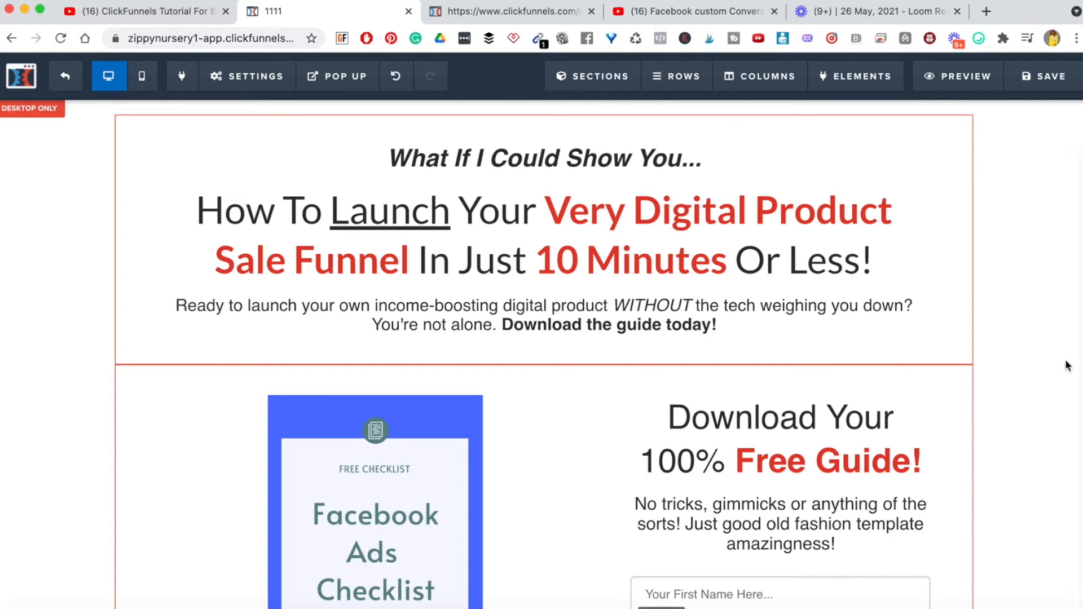
{"action": "left_click", "coordinate": [234, 79]}
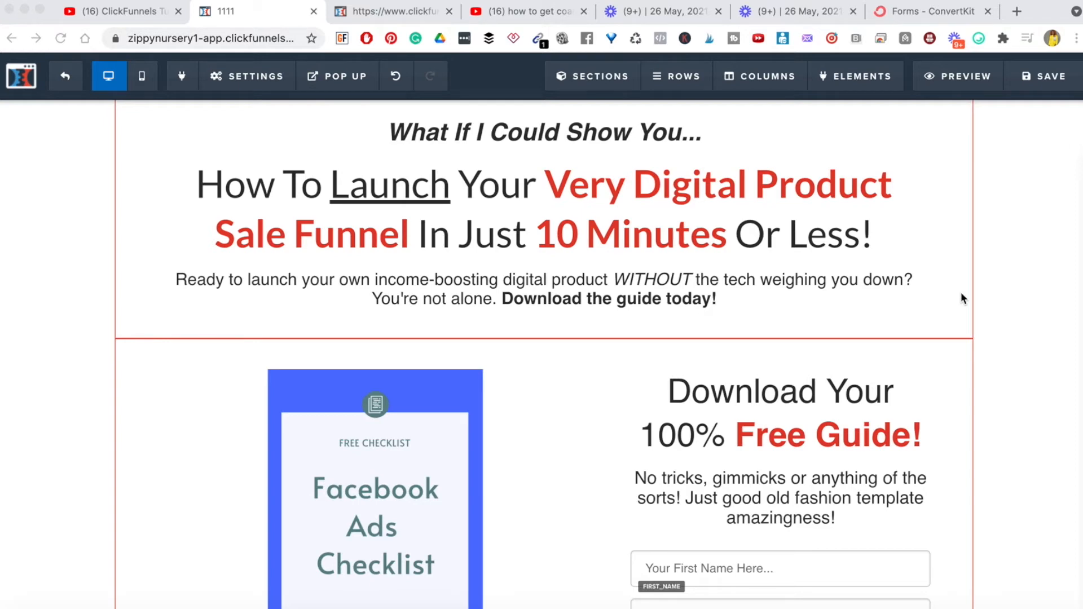
{"action": "scroll", "coordinate": [961, 298], "scroll_direction": "down", "scroll_amount": 5}
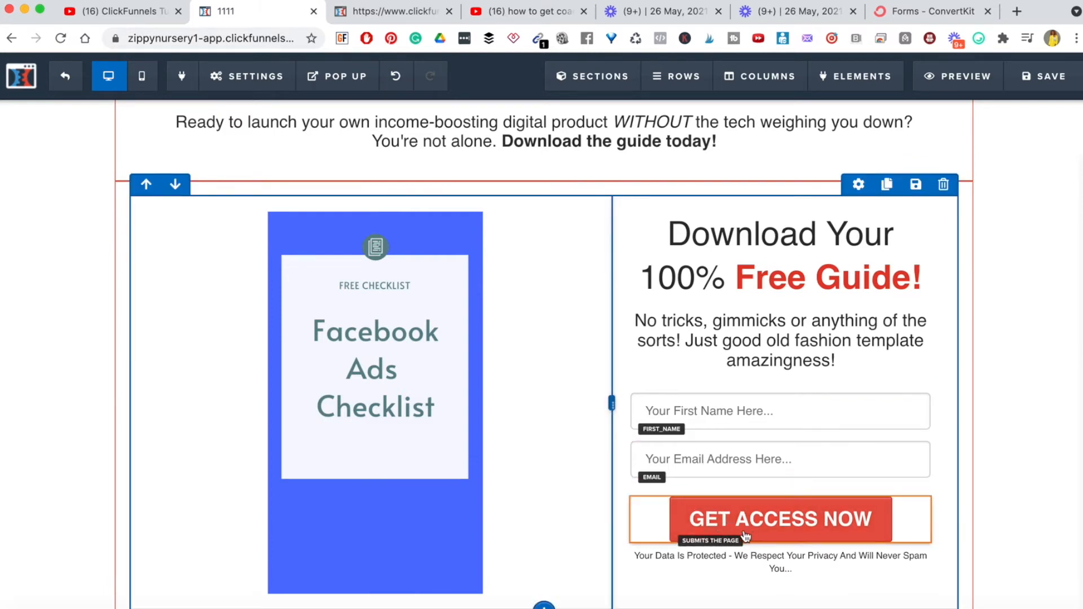
Review the desktop layout from the headlines to the opt-in form and save the page
{"action": "scroll", "coordinate": [821, 372], "scroll_direction": "up", "scroll_amount": 3}
{"action": "scroll", "coordinate": [822, 374], "scroll_direction": "down", "scroll_amount": 5}
{"action": "scroll", "coordinate": [822, 376], "scroll_direction": "up", "scroll_amount": 5}
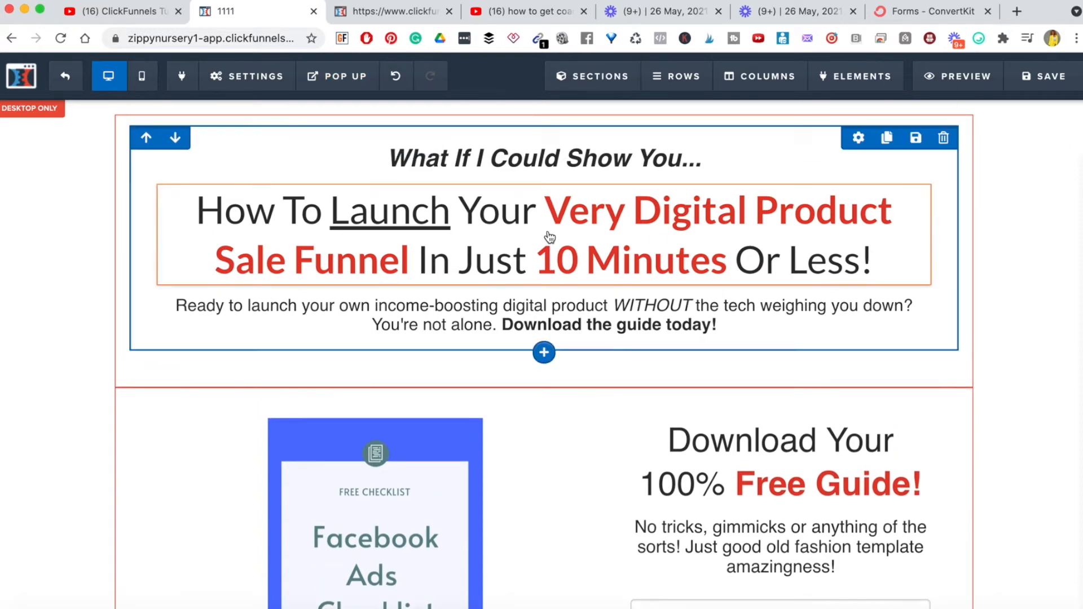
{"action": "left_click", "coordinate": [1044, 75]}
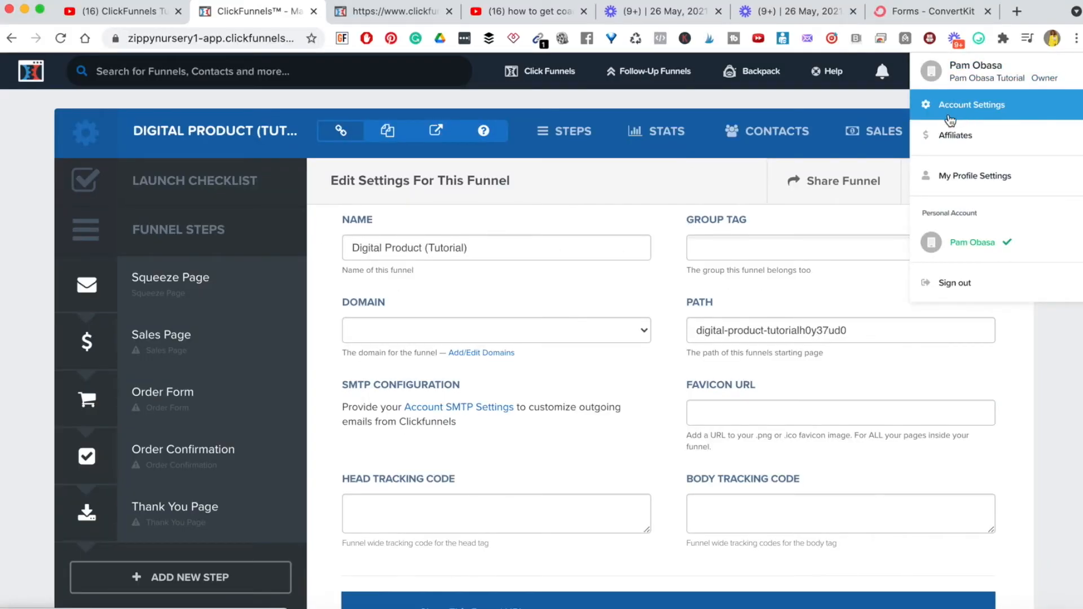
Open the integrations in the ClickFunnels account settings and start adding a new integration
{"action": "left_click", "coordinate": [972, 105]}
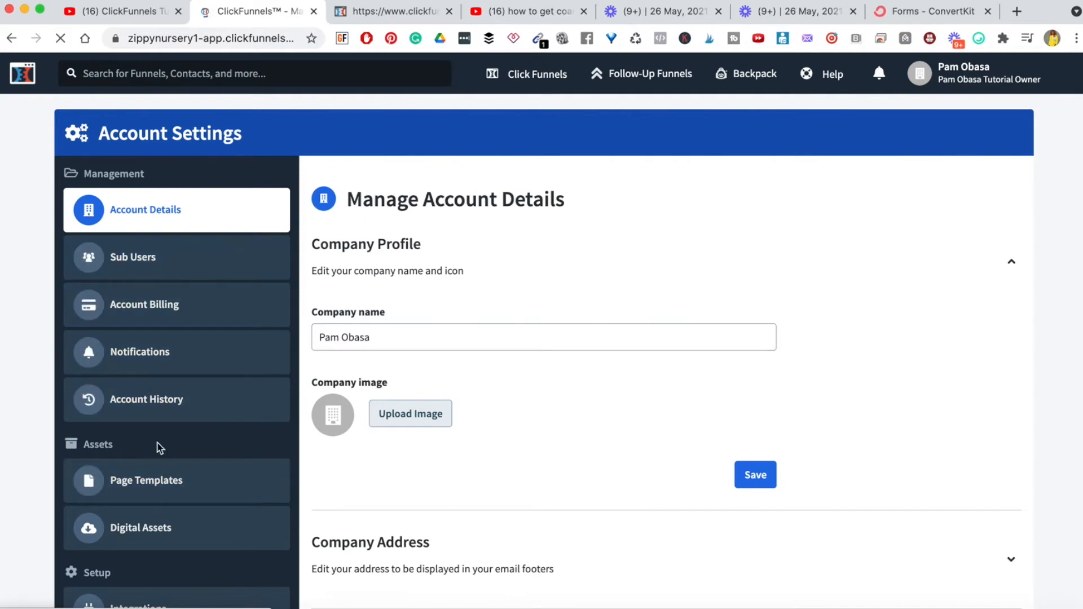
{"action": "scroll", "coordinate": [153, 438], "scroll_direction": "down", "scroll_amount": 3}
{"action": "scroll", "coordinate": [152, 432], "scroll_direction": "down", "scroll_amount": 2}
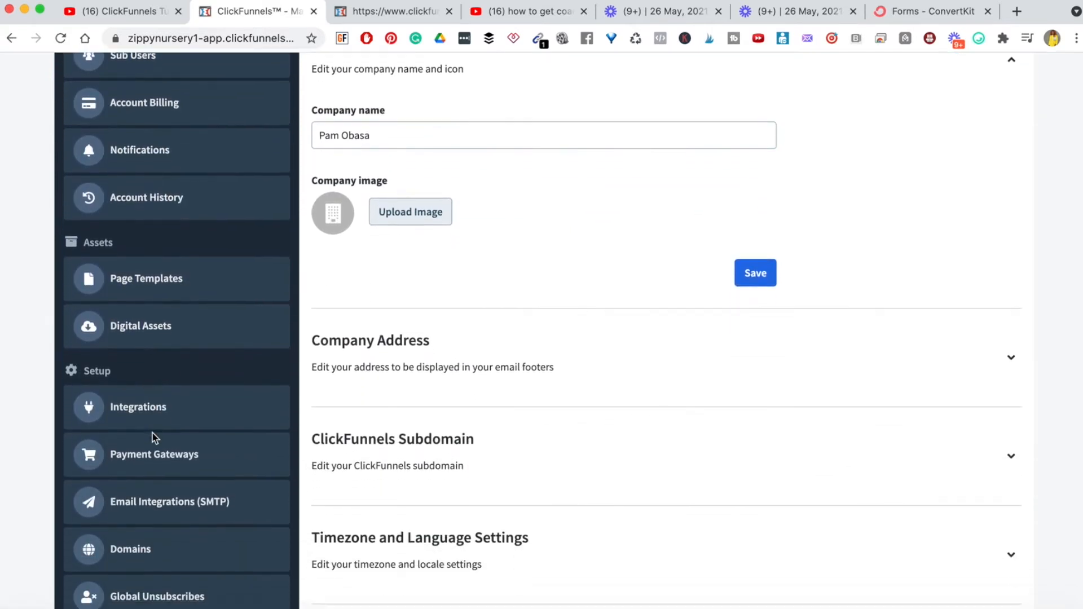
{"action": "left_click", "coordinate": [135, 383]}
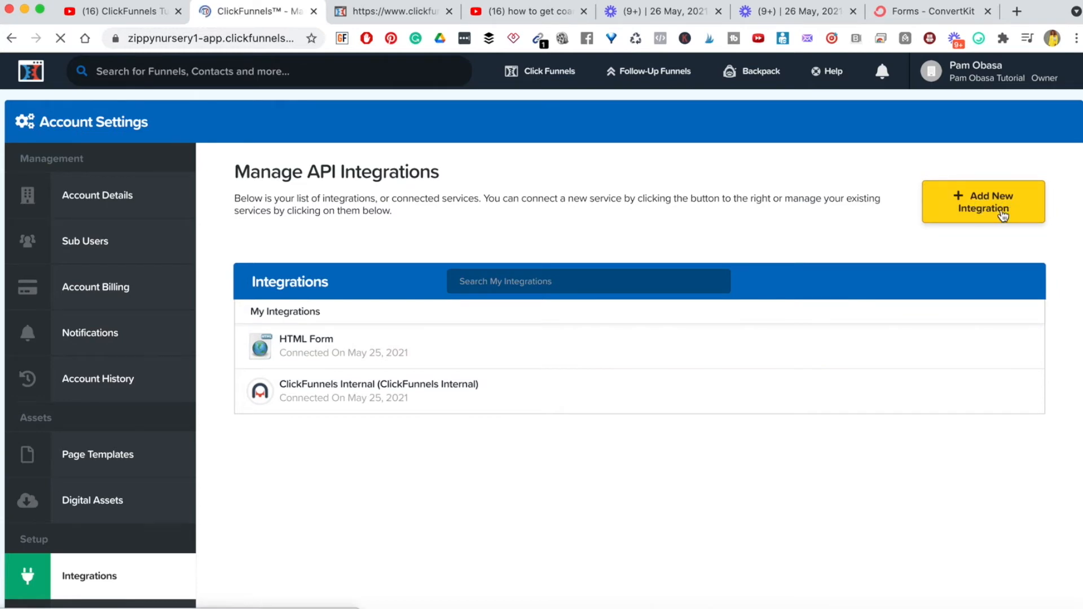
Examine the full list of integrations that can be added to the account
{"action": "scroll", "coordinate": [640, 376], "scroll_direction": "down", "scroll_amount": 1}
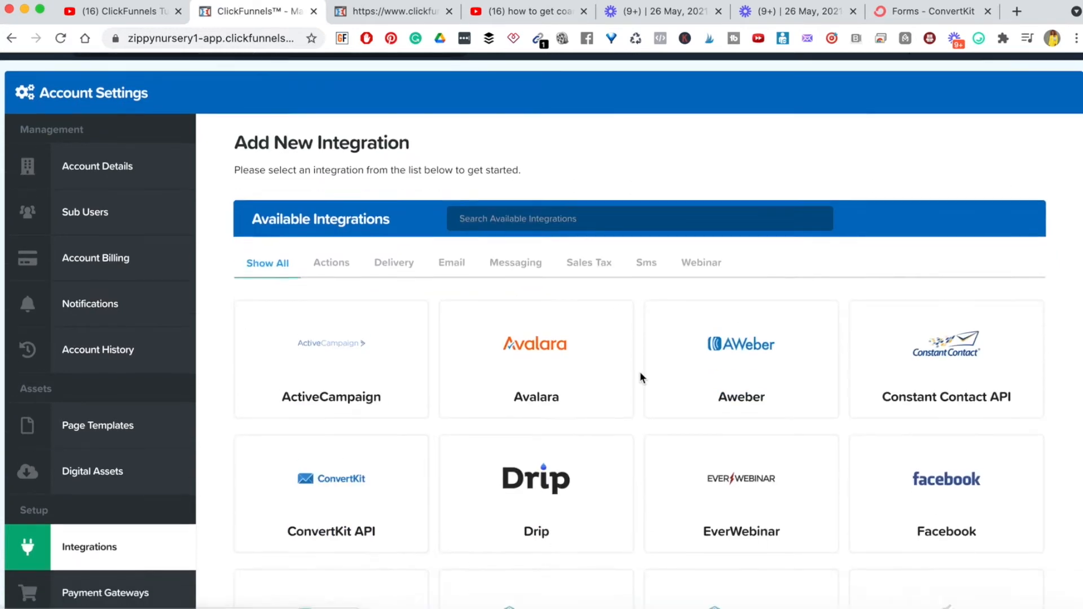
{"action": "scroll", "coordinate": [640, 376], "scroll_direction": "down", "scroll_amount": 4}
{"action": "scroll", "coordinate": [641, 377], "scroll_direction": "up", "scroll_amount": 1}
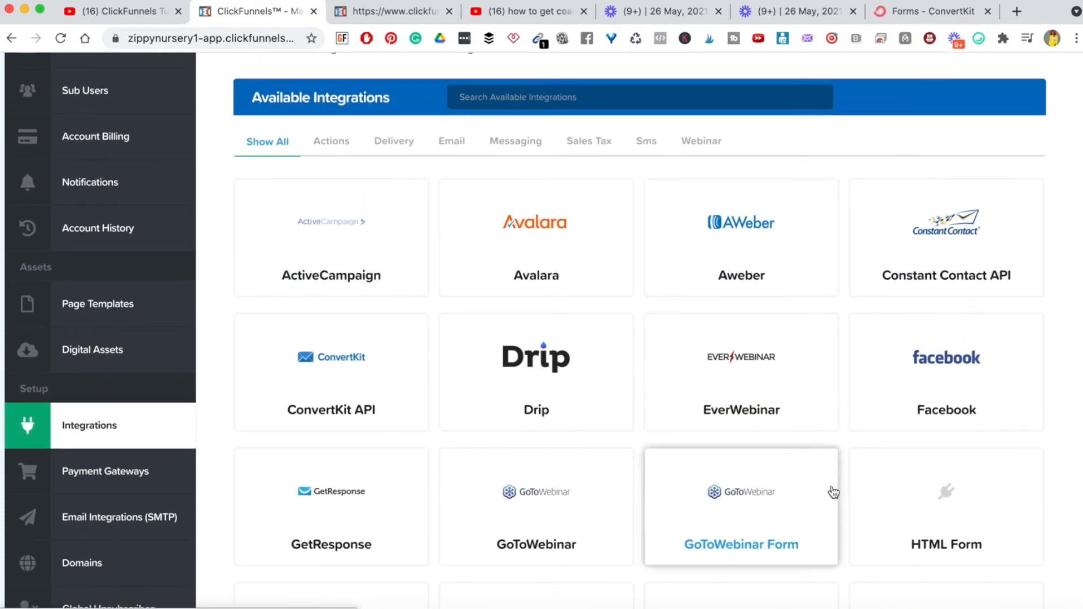
{"action": "scroll", "coordinate": [832, 489], "scroll_direction": "down", "scroll_amount": 4}
{"action": "scroll", "coordinate": [832, 489], "scroll_direction": "up", "scroll_amount": 4}
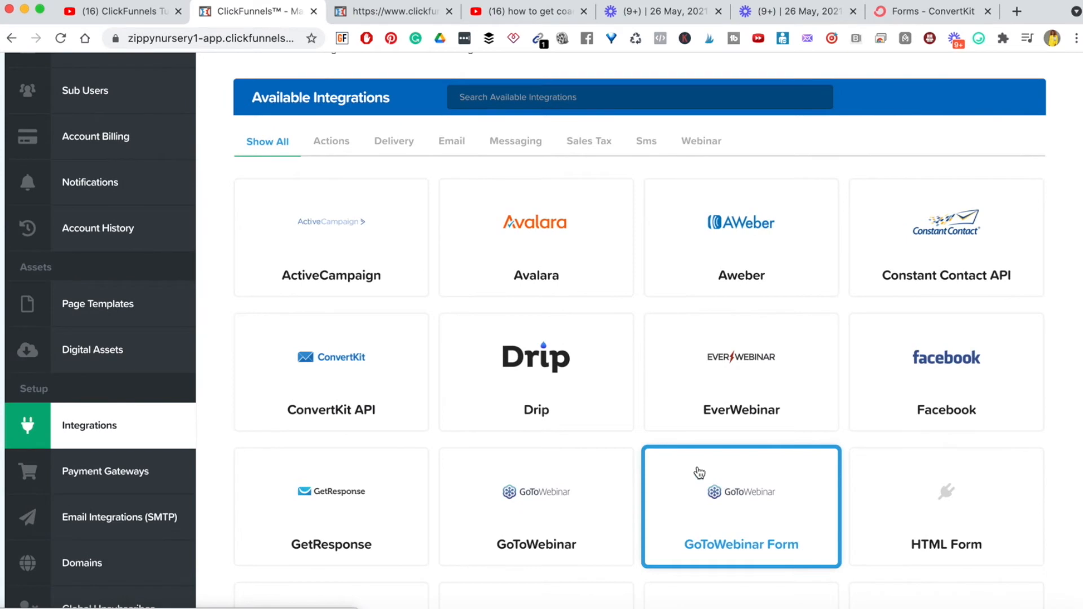
{"action": "scroll", "coordinate": [618, 354], "scroll_direction": "down", "scroll_amount": 4}
{"action": "scroll", "coordinate": [618, 354], "scroll_direction": "down", "scroll_amount": 2}
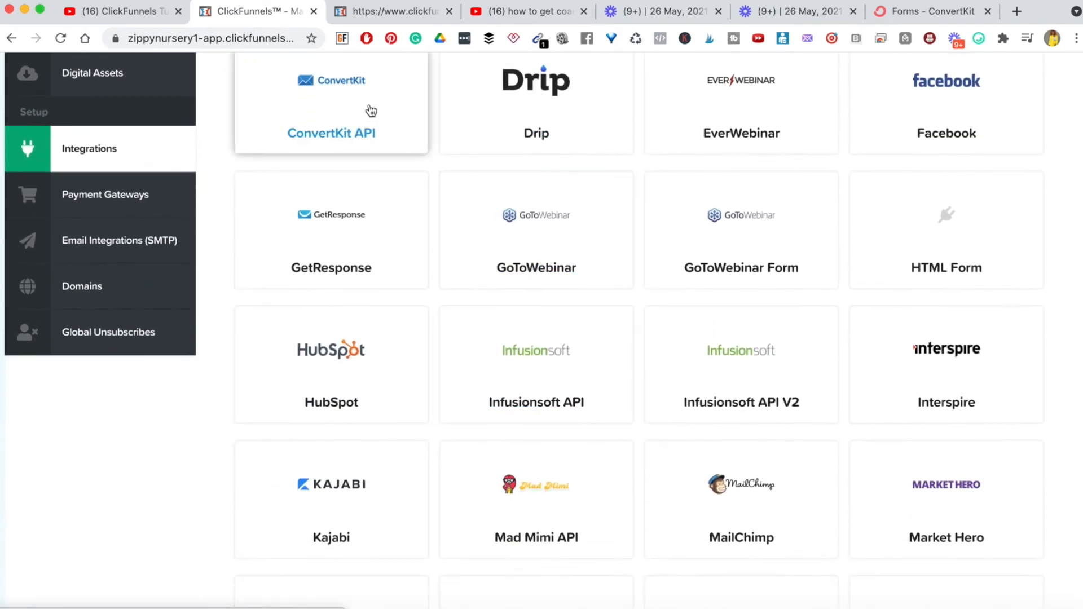
{"action": "scroll", "coordinate": [435, 348], "scroll_direction": "down", "scroll_amount": 7}
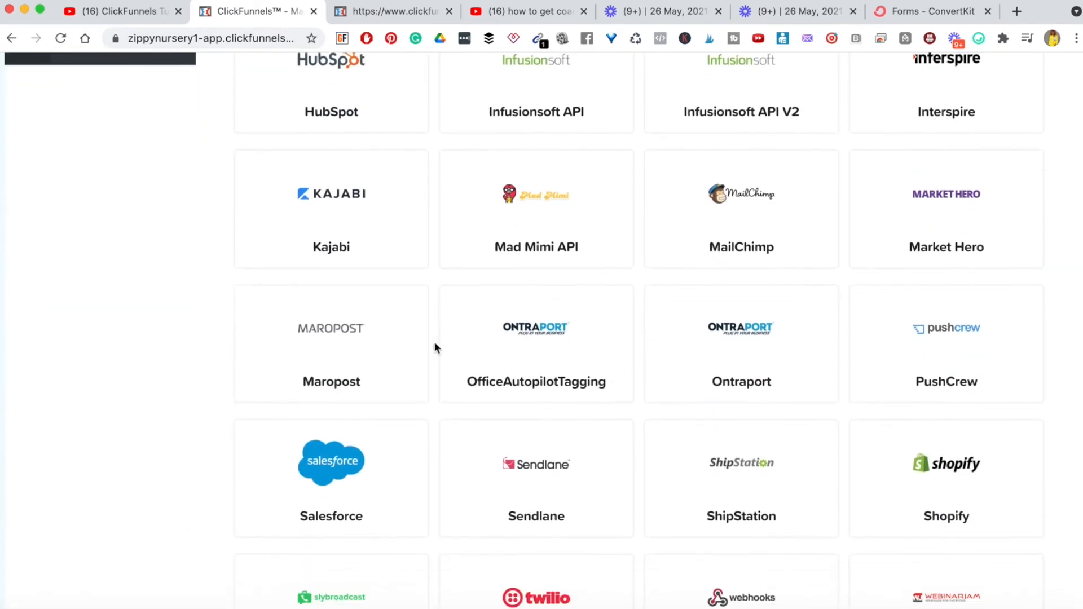
{"action": "scroll", "coordinate": [512, 457], "scroll_direction": "down", "scroll_amount": 8}
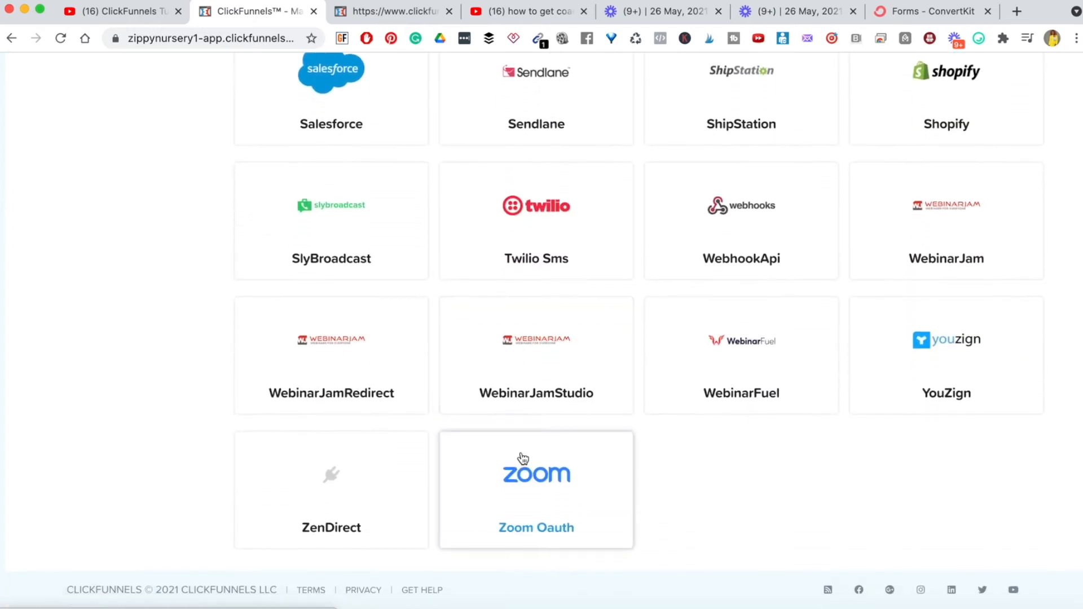
{"action": "scroll", "coordinate": [737, 226], "scroll_direction": "up", "scroll_amount": 8}
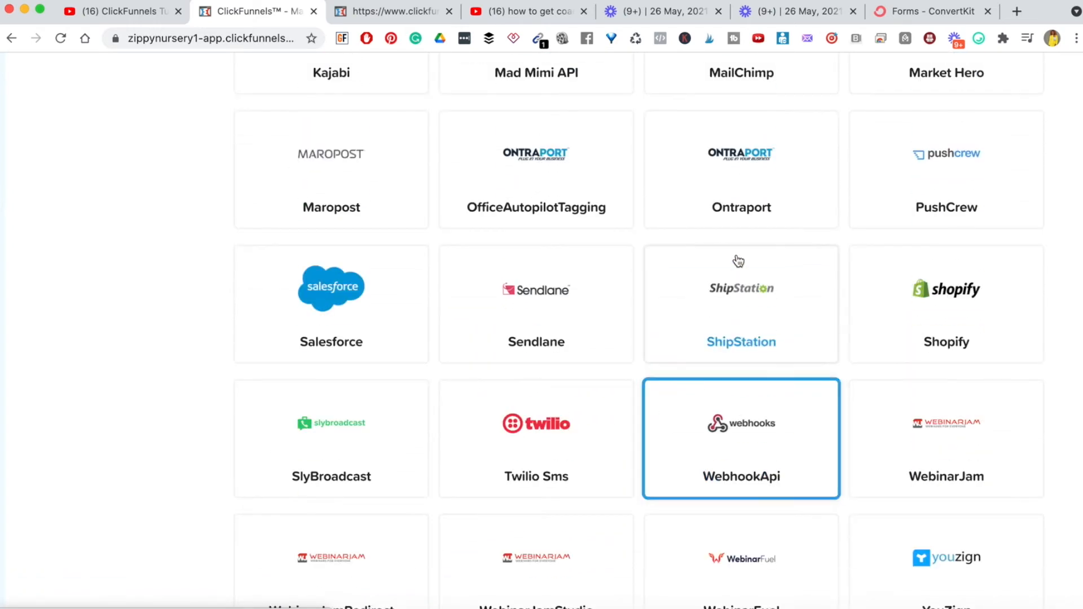
{"action": "scroll", "coordinate": [738, 261], "scroll_direction": "up", "scroll_amount": 17}
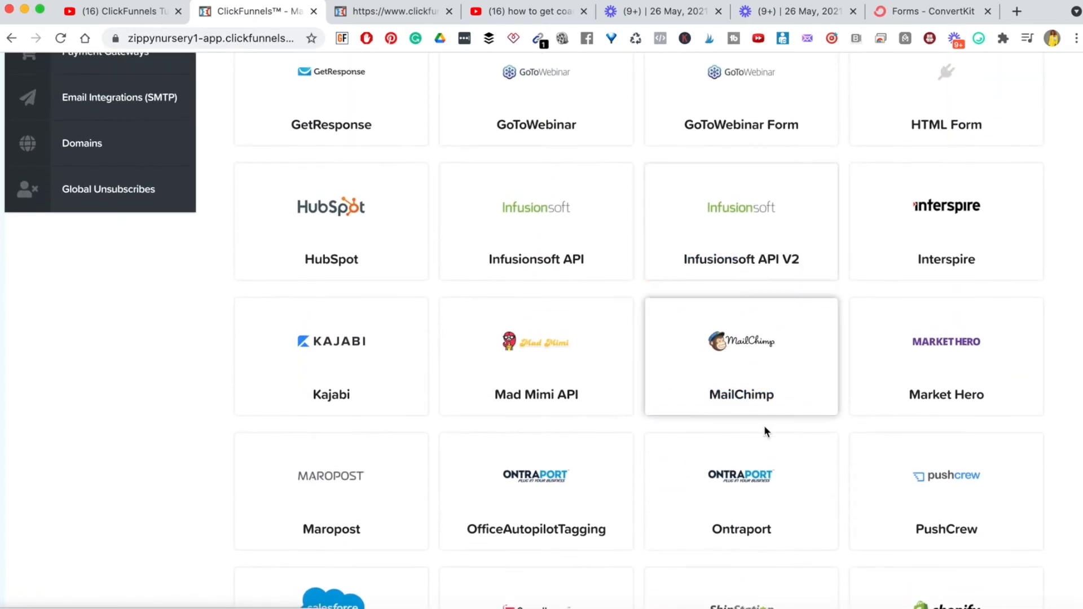
{"action": "scroll", "coordinate": [705, 497], "scroll_direction": "down", "scroll_amount": 2}
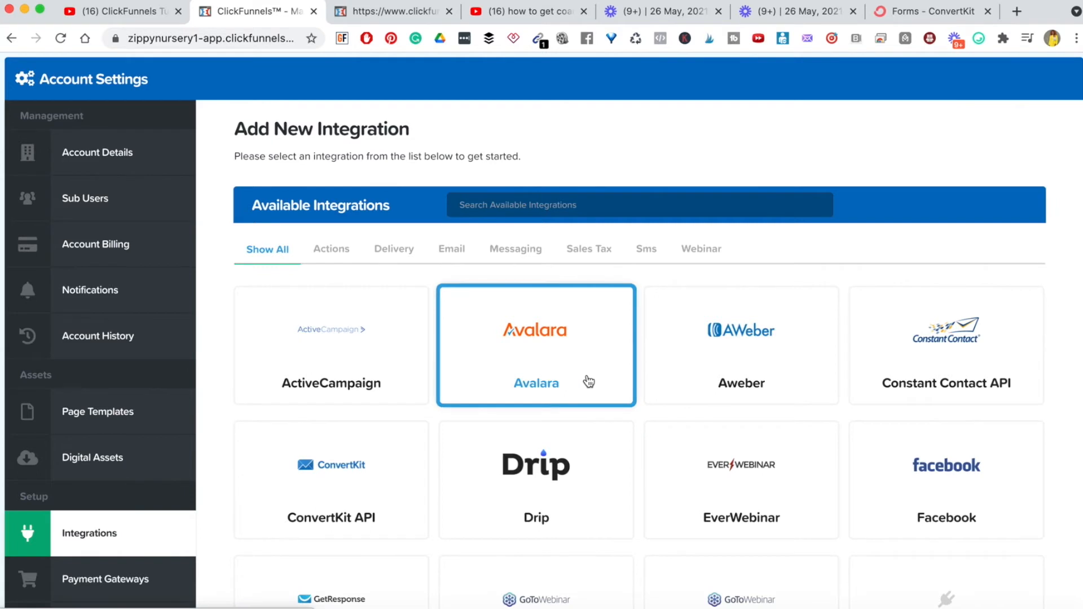
Filter the available integrations to Email and look through the email services offered
{"action": "left_click", "coordinate": [541, 389]}
{"action": "left_click", "coordinate": [454, 257]}
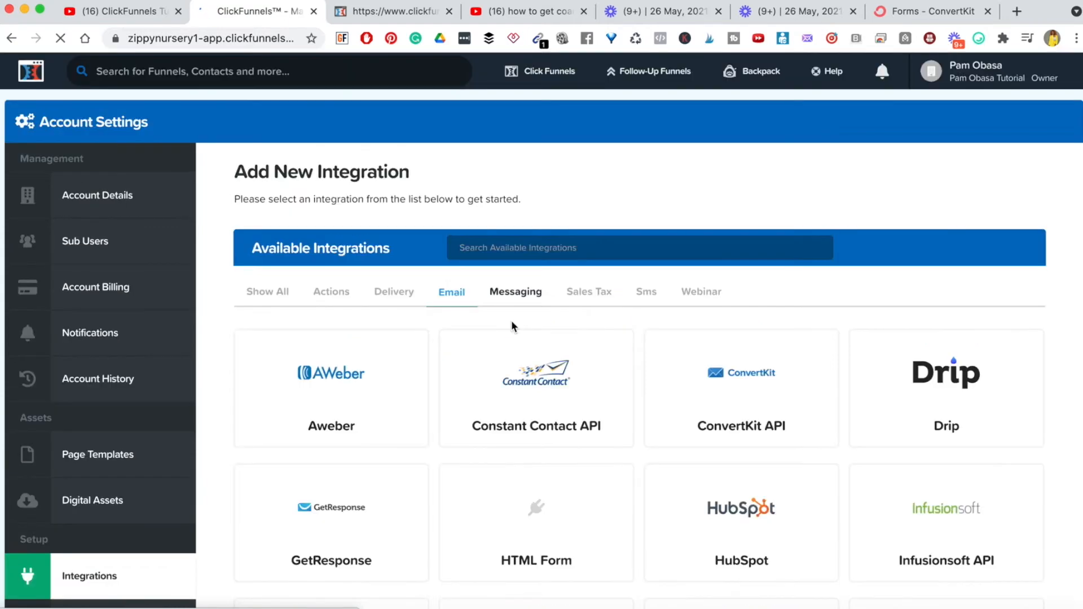
{"action": "scroll", "coordinate": [516, 458], "scroll_direction": "down", "scroll_amount": 4}
{"action": "left_click", "coordinate": [327, 223]}
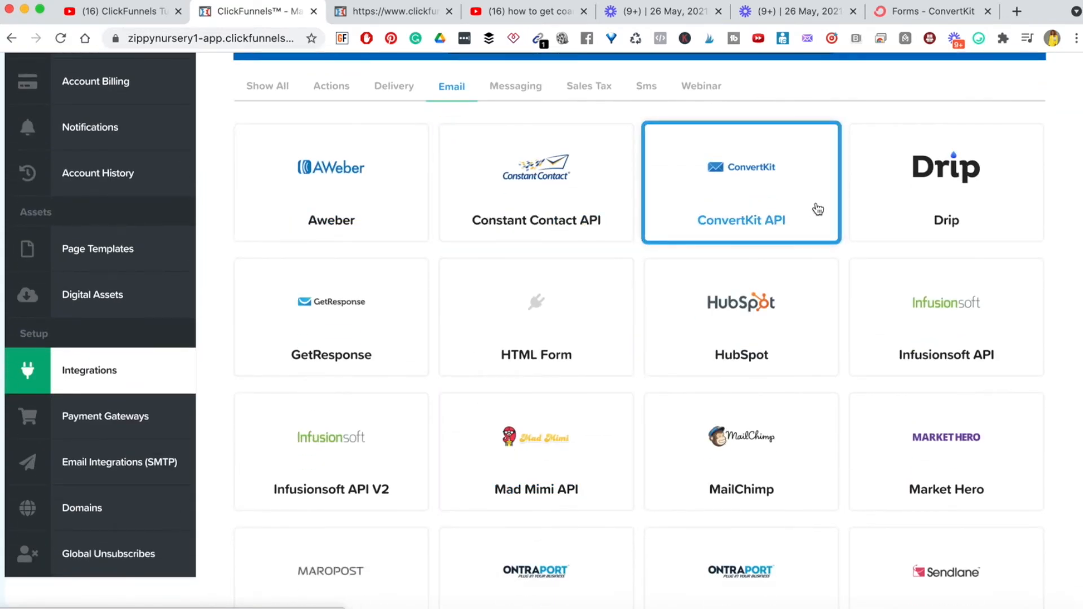
{"action": "scroll", "coordinate": [537, 362], "scroll_direction": "down", "scroll_amount": 3}
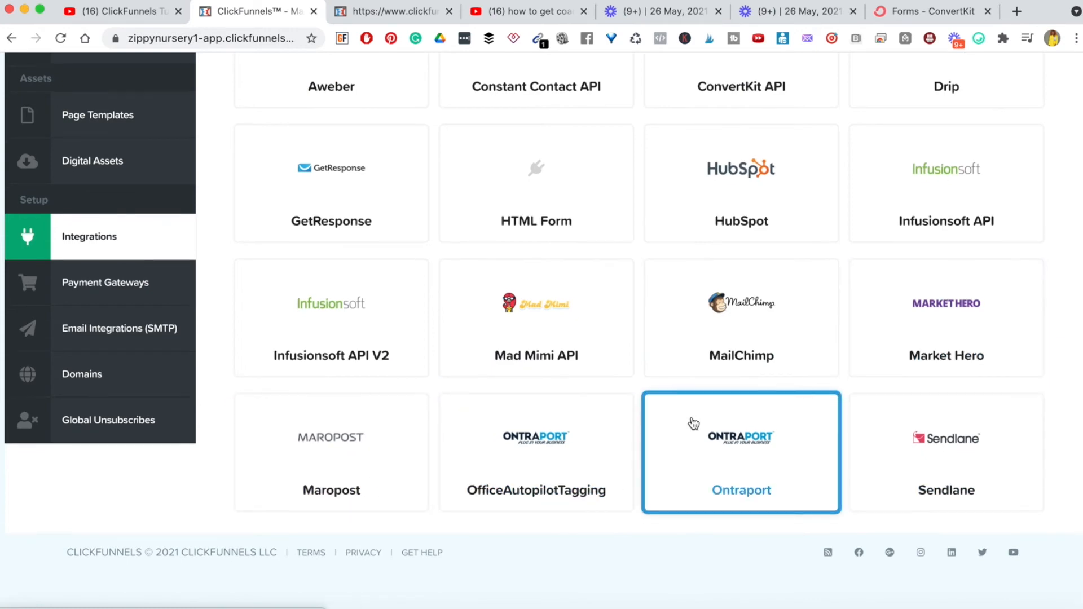
{"action": "scroll", "coordinate": [705, 440], "scroll_direction": "up", "scroll_amount": 6}
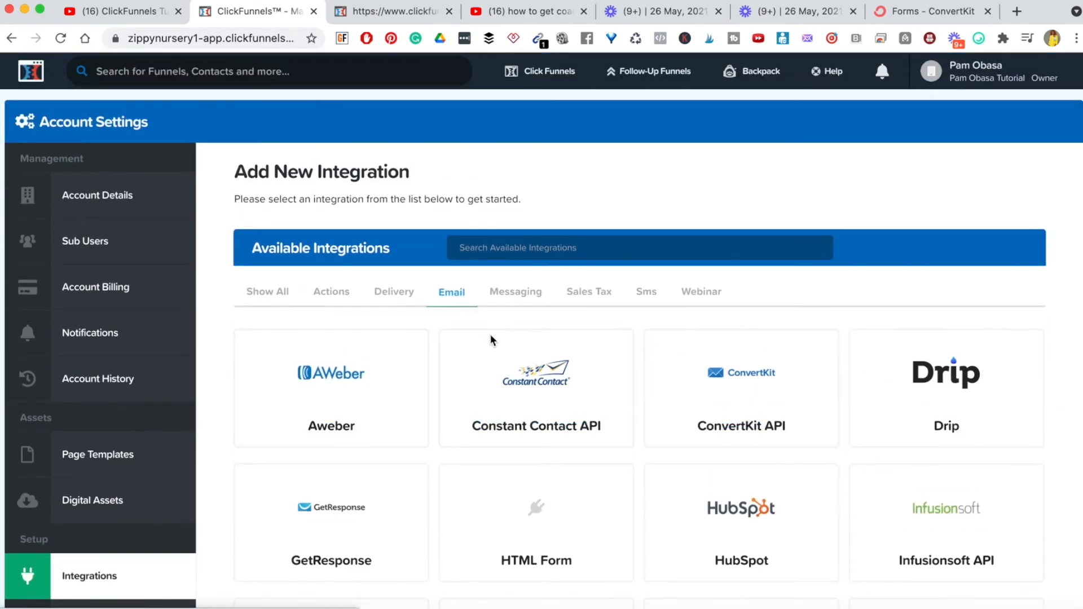
{"action": "scroll", "coordinate": [508, 406], "scroll_direction": "down", "scroll_amount": 2}
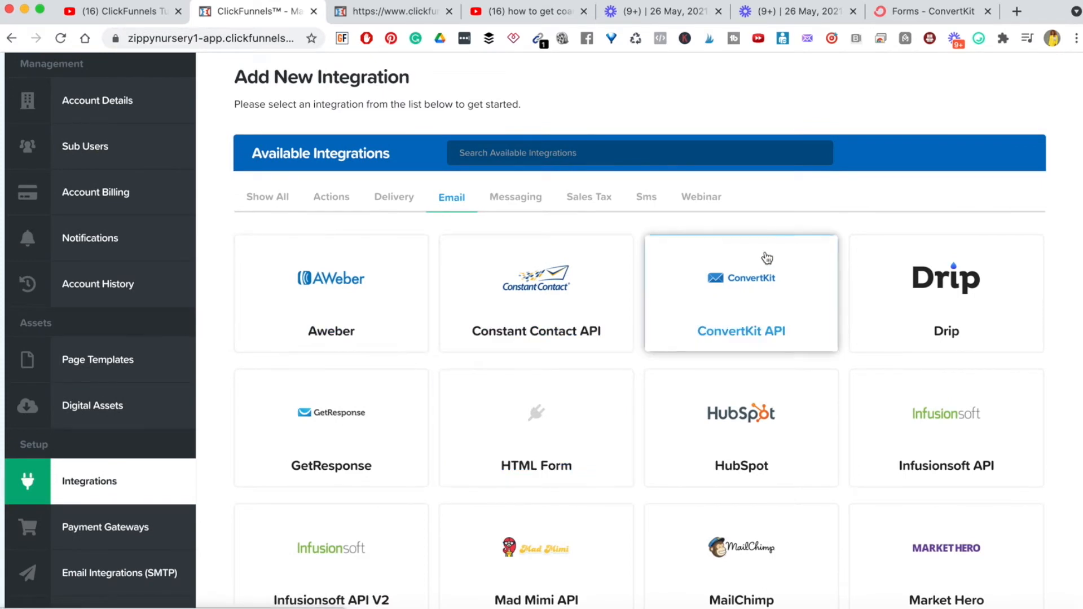
Choose the ConvertKit API integration and give it the nickname "Convertkit Integration"
{"action": "left_click", "coordinate": [759, 286]}
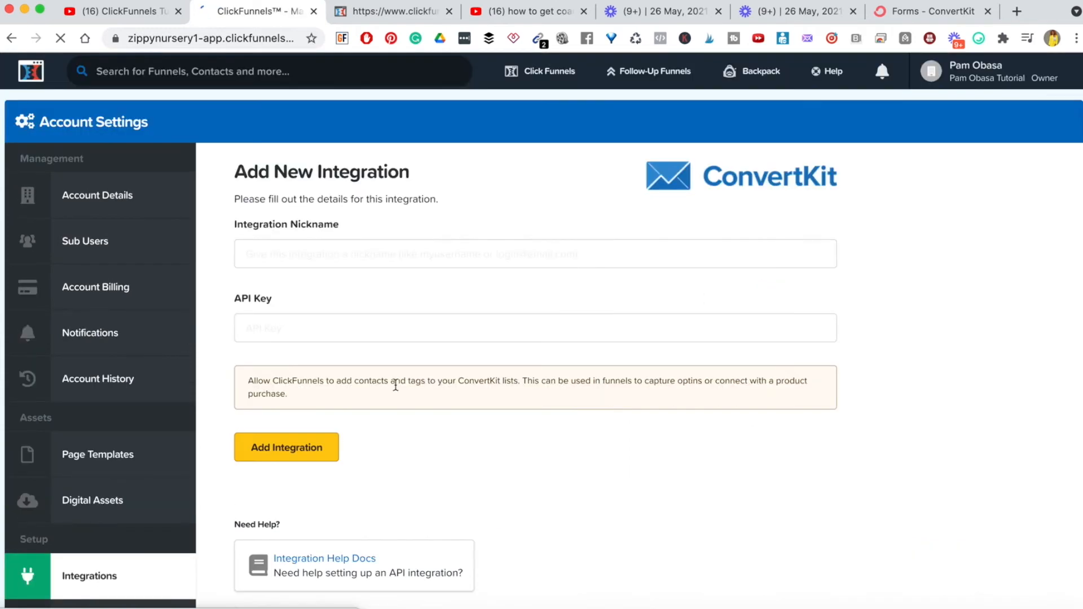
{"action": "scroll", "coordinate": [407, 339], "scroll_direction": "down", "scroll_amount": 2}
{"action": "left_click", "coordinate": [297, 201]}
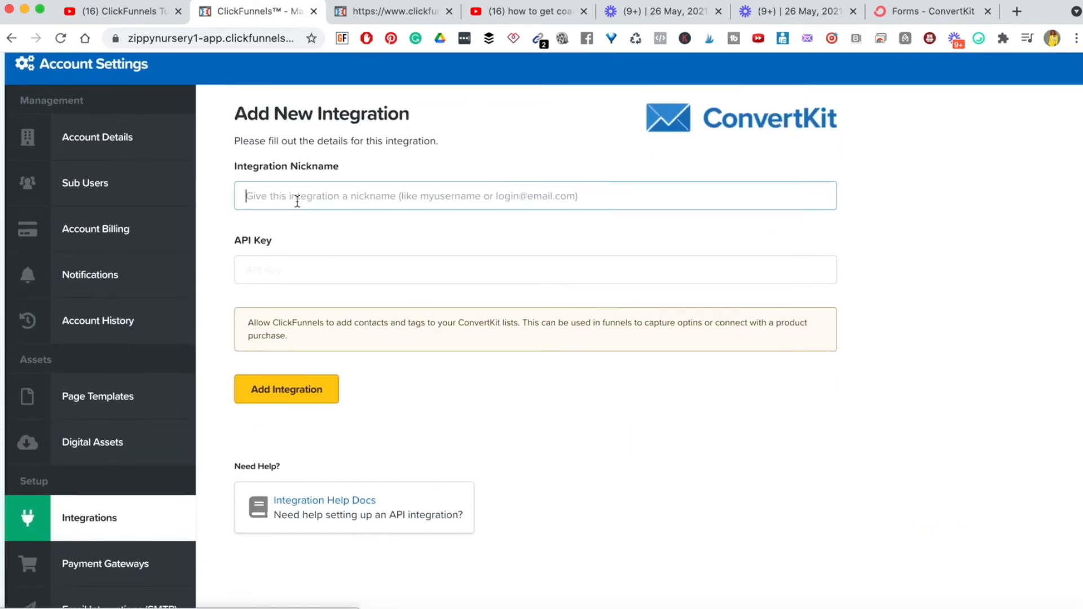
{"action": "type", "text": "Convertkit Integration"}
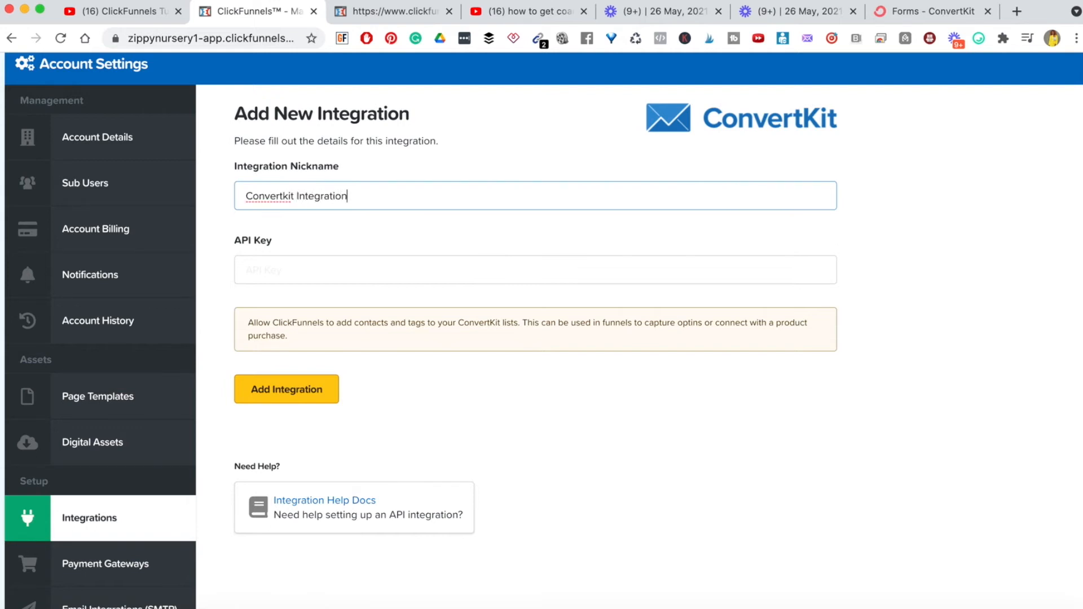
{"action": "left_click", "coordinate": [346, 239]}
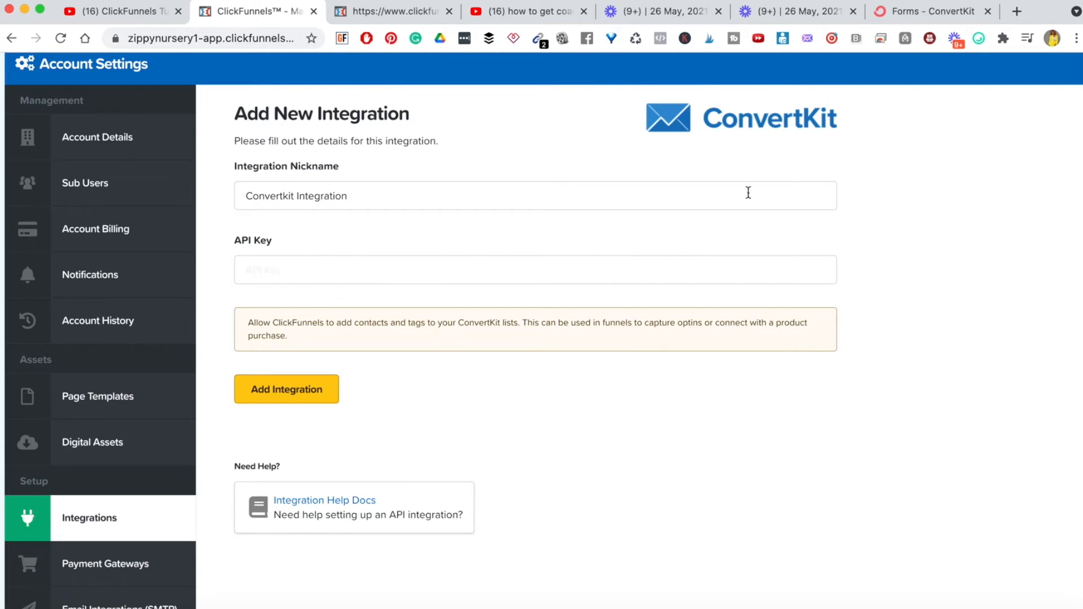
Switch to ConvertKit and copy the API key from its account settings
{"action": "left_click", "coordinate": [914, 15]}
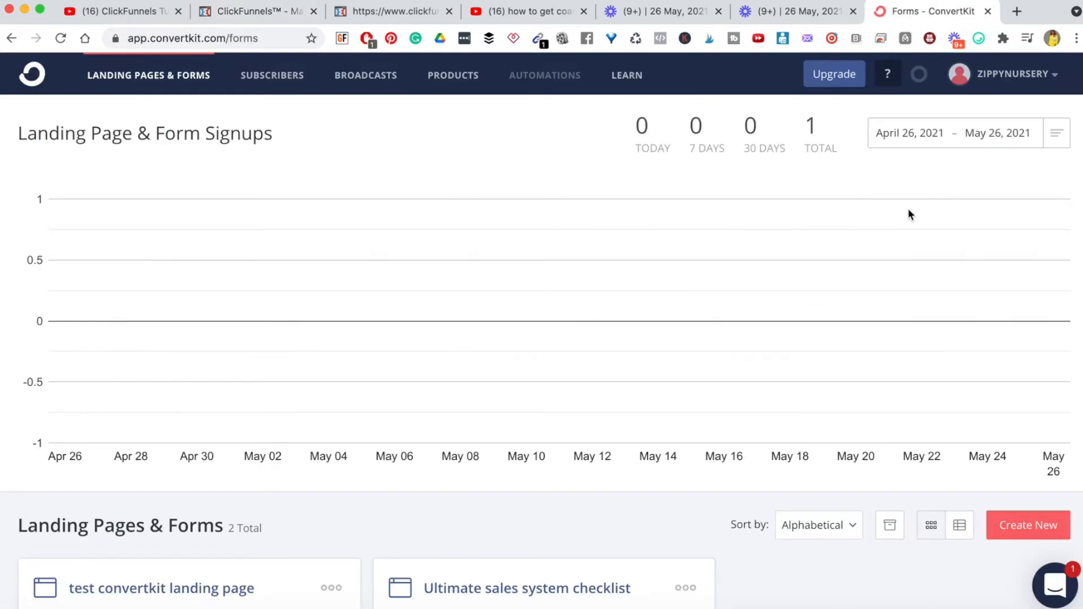
{"action": "scroll", "coordinate": [909, 214], "scroll_direction": "down", "scroll_amount": 5}
{"action": "scroll", "coordinate": [909, 213], "scroll_direction": "up", "scroll_amount": 5}
{"action": "left_click", "coordinate": [1000, 82]}
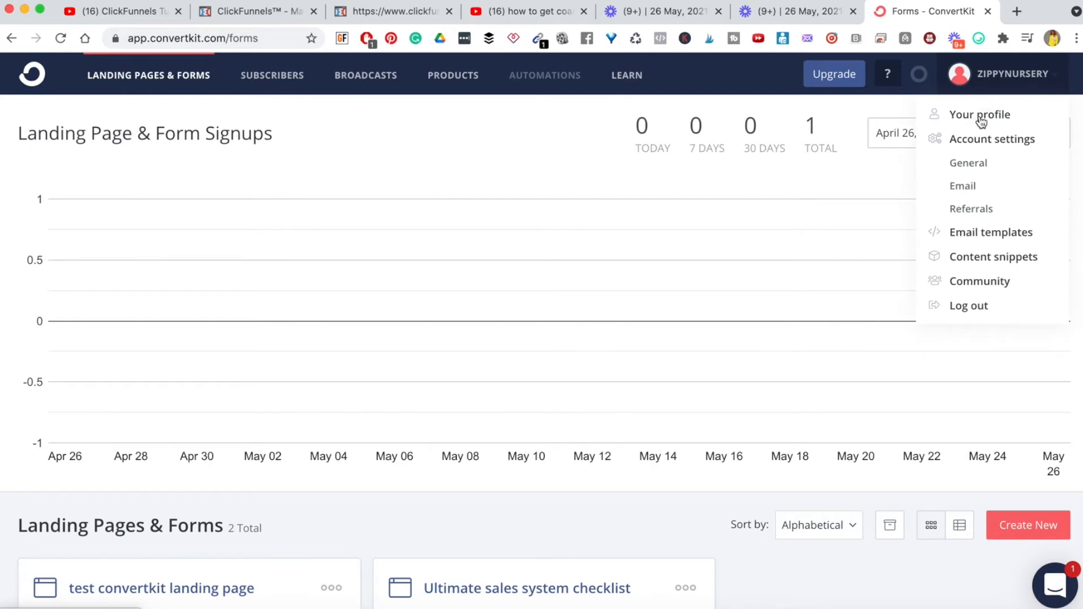
{"action": "left_click", "coordinate": [985, 142]}
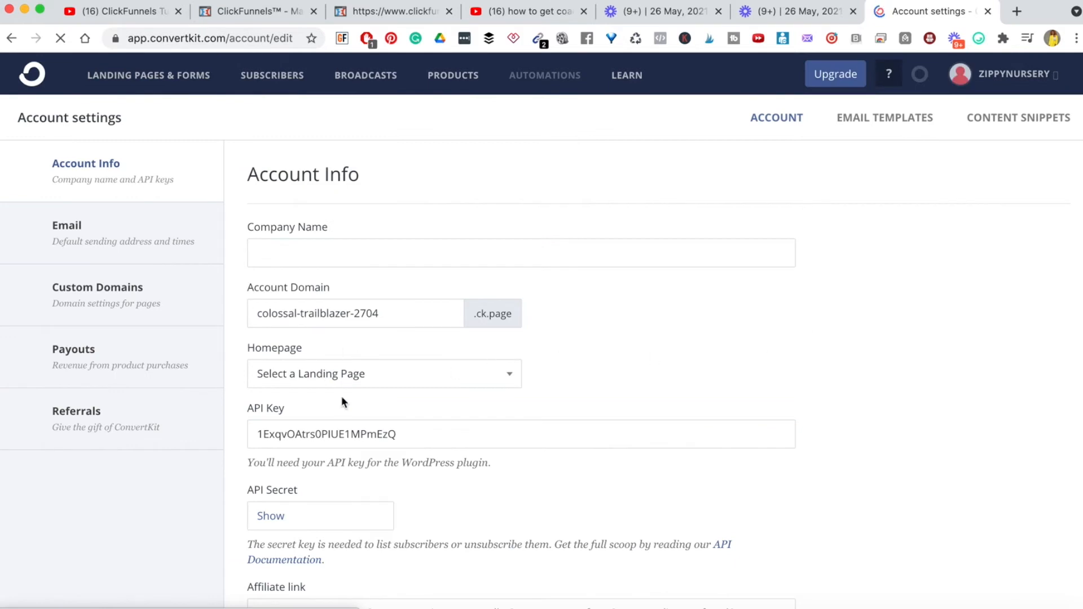
{"action": "scroll", "coordinate": [341, 396], "scroll_direction": "down", "scroll_amount": 2}
{"action": "left_click", "coordinate": [256, 338]}
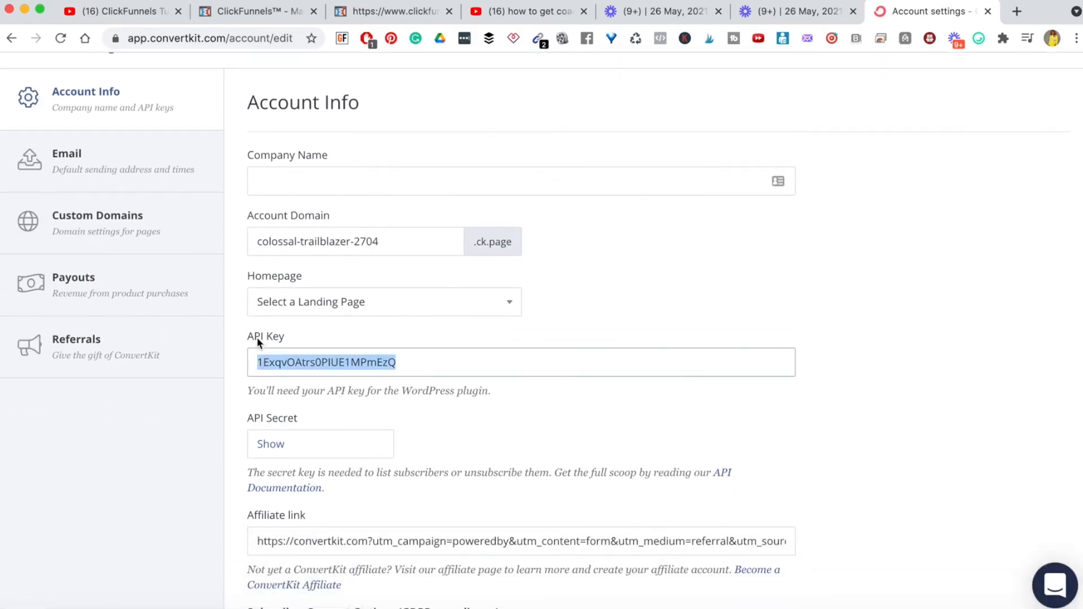
{"action": "key", "text": "ctrl+c"}
Return to ClickFunnels, paste the API key into the ConvertKit integration and add the integration
{"action": "left_click", "coordinate": [265, 11]}
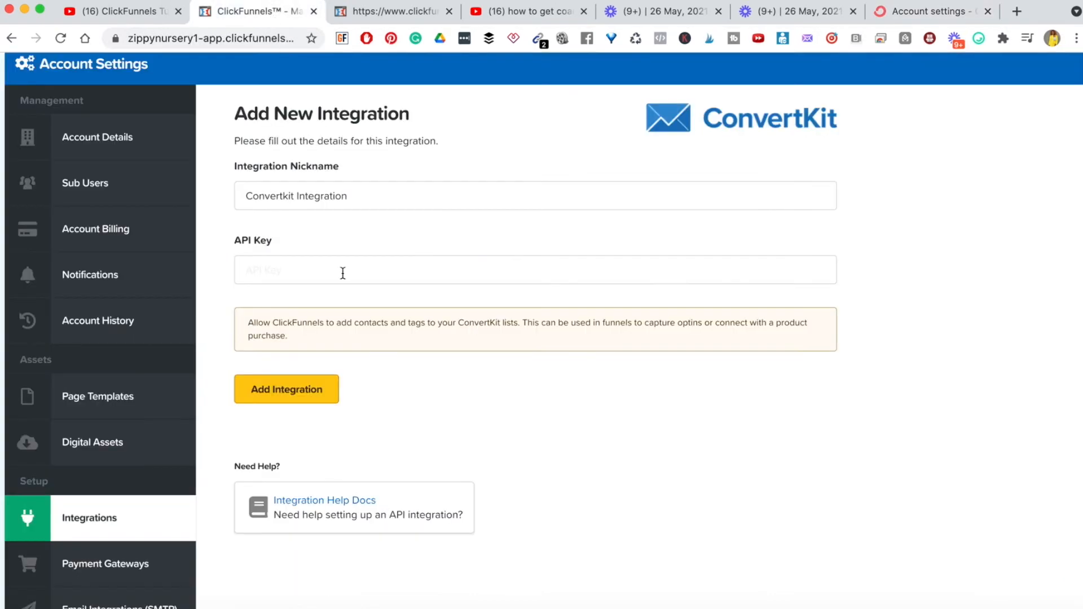
{"action": "left_click", "coordinate": [292, 276]}
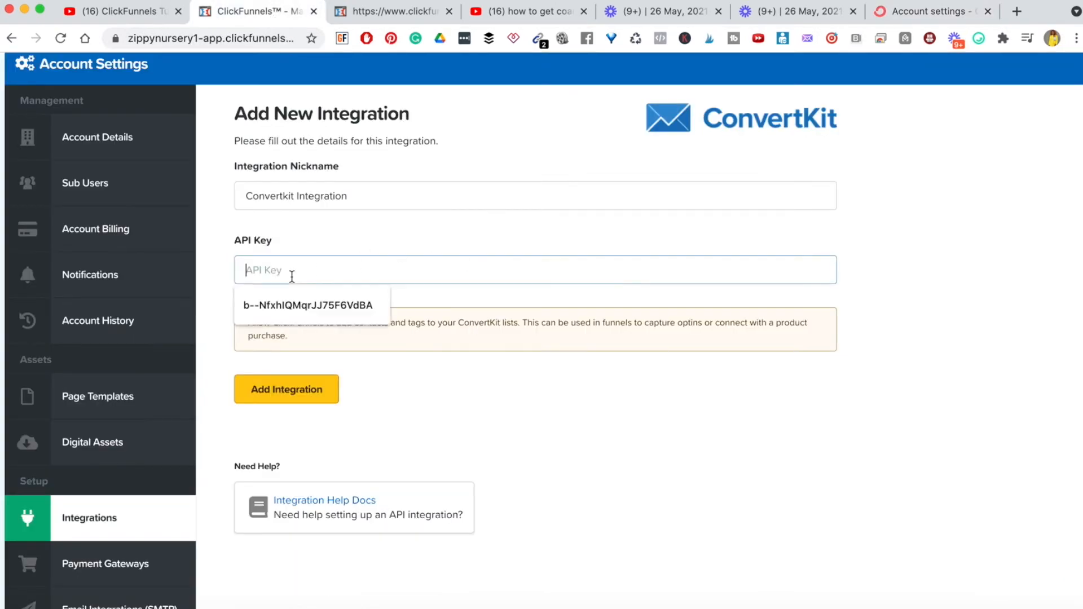
{"action": "key", "text": "ctrl+v"}
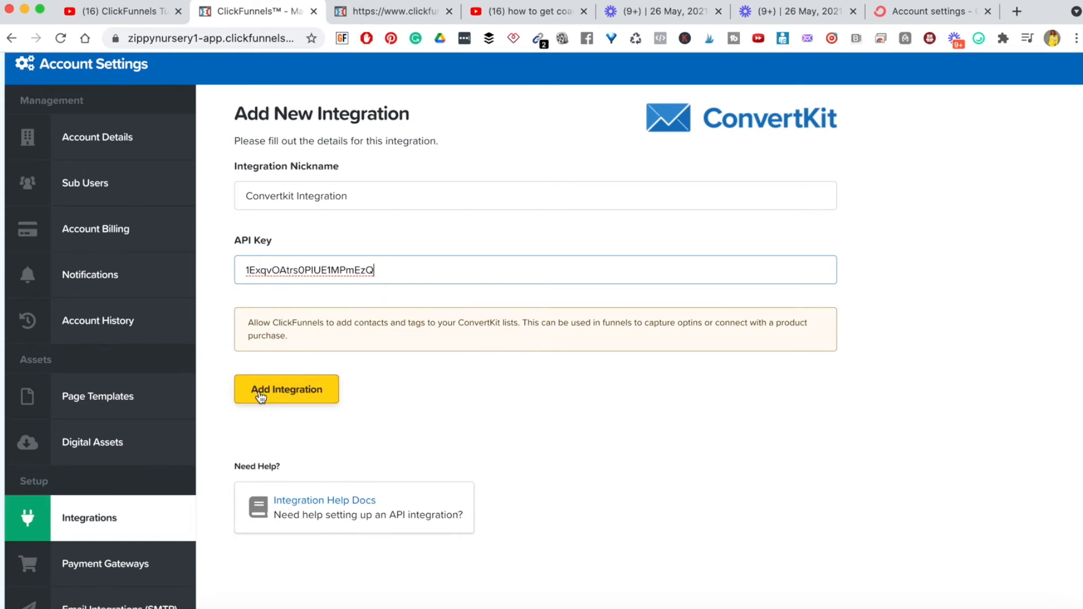
{"action": "left_click", "coordinate": [285, 394]}
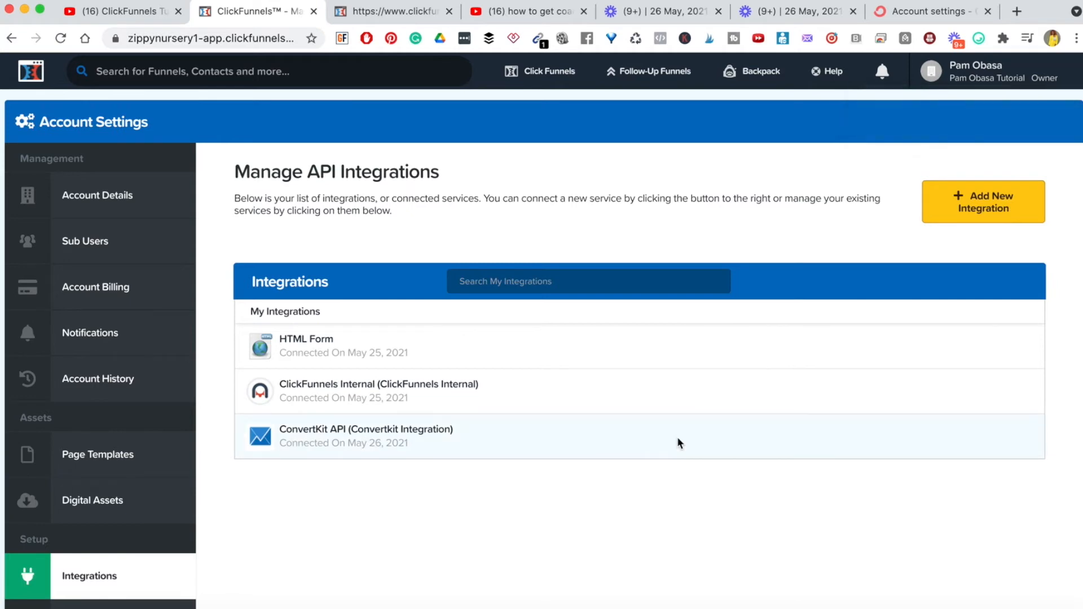
{"action": "scroll", "coordinate": [385, 467], "scroll_direction": "down", "scroll_amount": 5}
{"action": "scroll", "coordinate": [385, 467], "scroll_direction": "up", "scroll_amount": 5}
Reopen the funnel's Squeeze Page in the editor and open its email integration settings
{"action": "mouse_move", "coordinate": [549, 70]}
{"action": "left_click", "coordinate": [536, 105]}
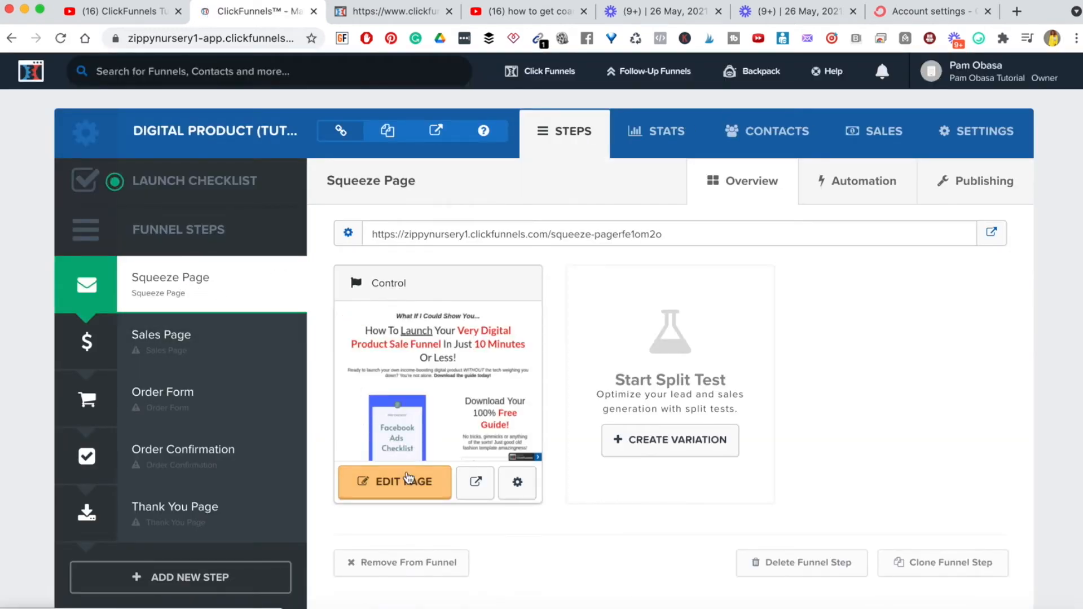
{"action": "left_click", "coordinate": [381, 490]}
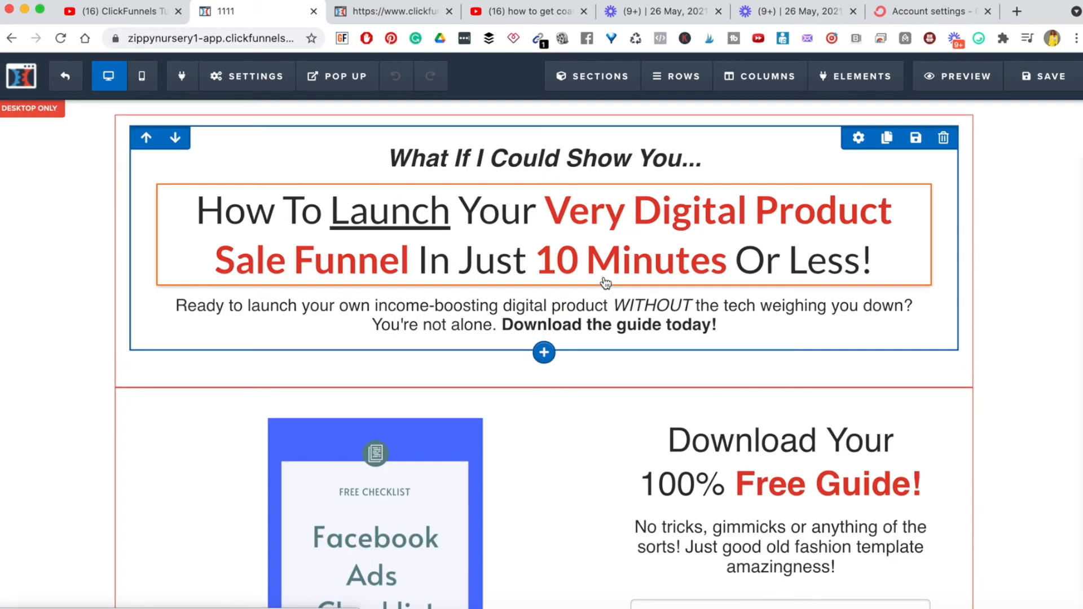
{"action": "left_click", "coordinate": [240, 75]}
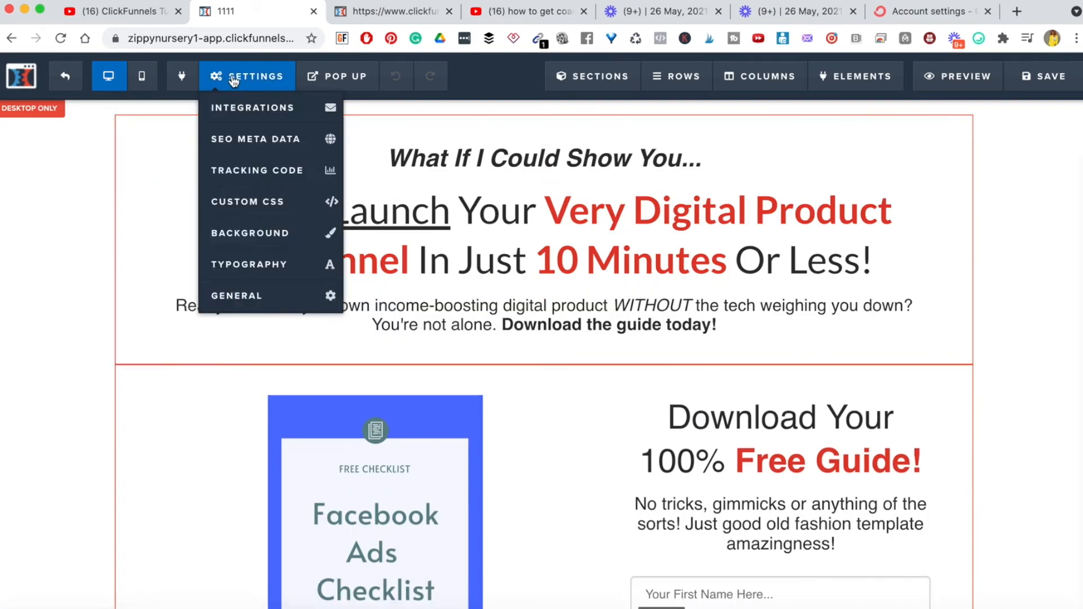
{"action": "left_click", "coordinate": [259, 110]}
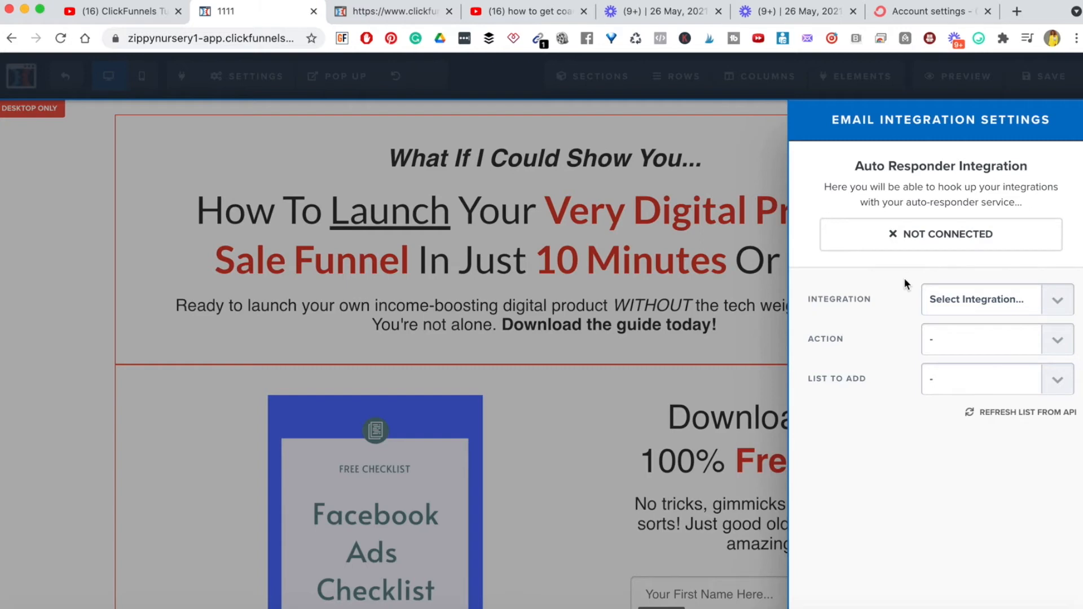
Choose the Convertkit Integration for the page's autoresponder and set its action to Subscribe to Form
{"action": "left_click", "coordinate": [1057, 302]}
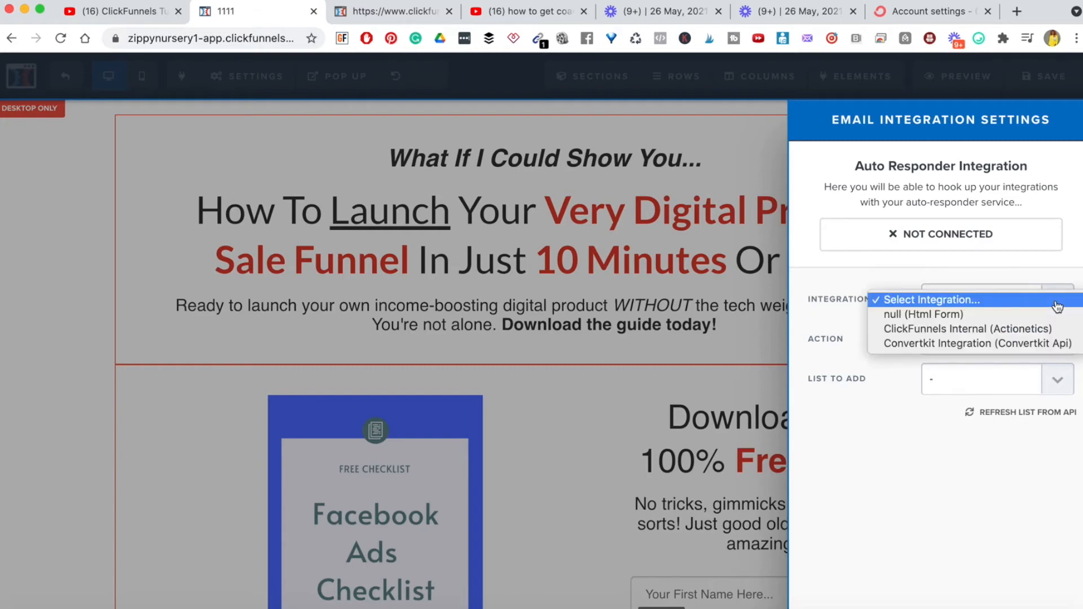
{"action": "left_click", "coordinate": [941, 344]}
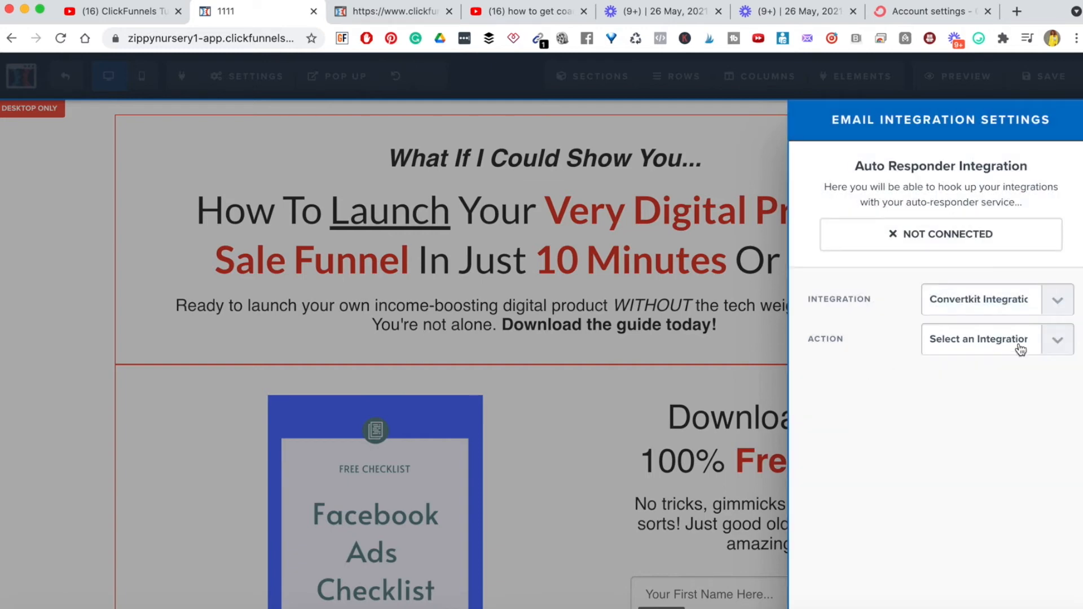
{"action": "left_click", "coordinate": [1057, 341]}
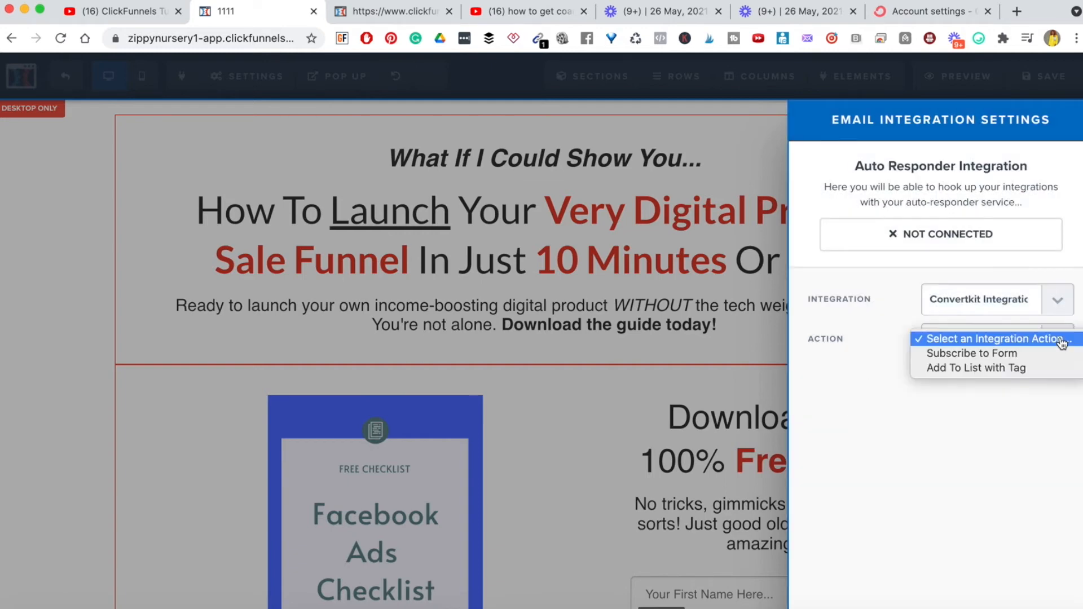
{"action": "left_click", "coordinate": [990, 354]}
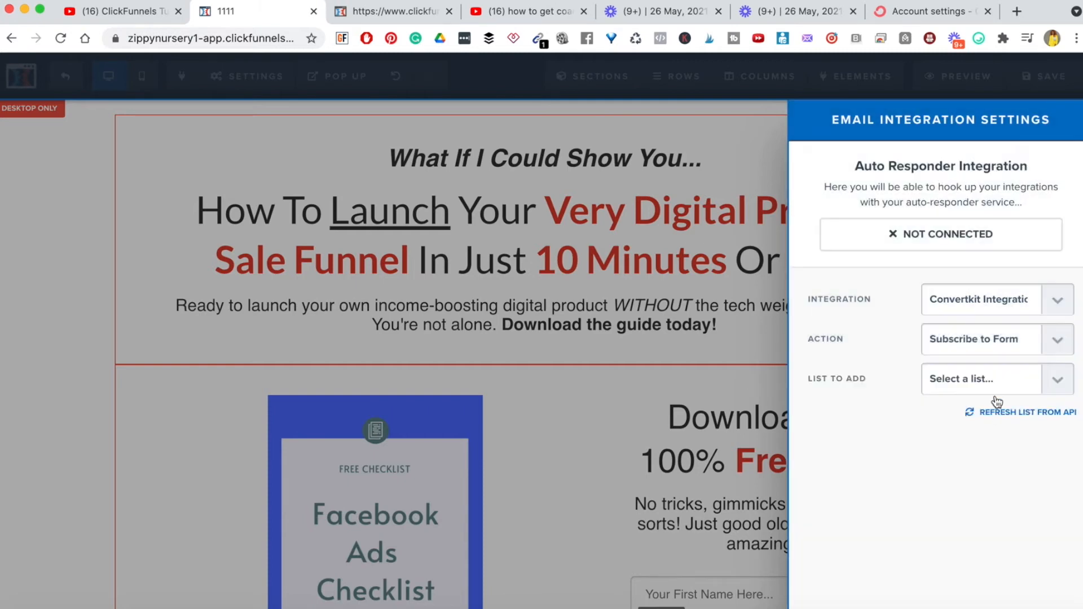
Check which lists are available for the integration, and switch to ConvertKit to look over its account settings
{"action": "left_click", "coordinate": [1057, 385]}
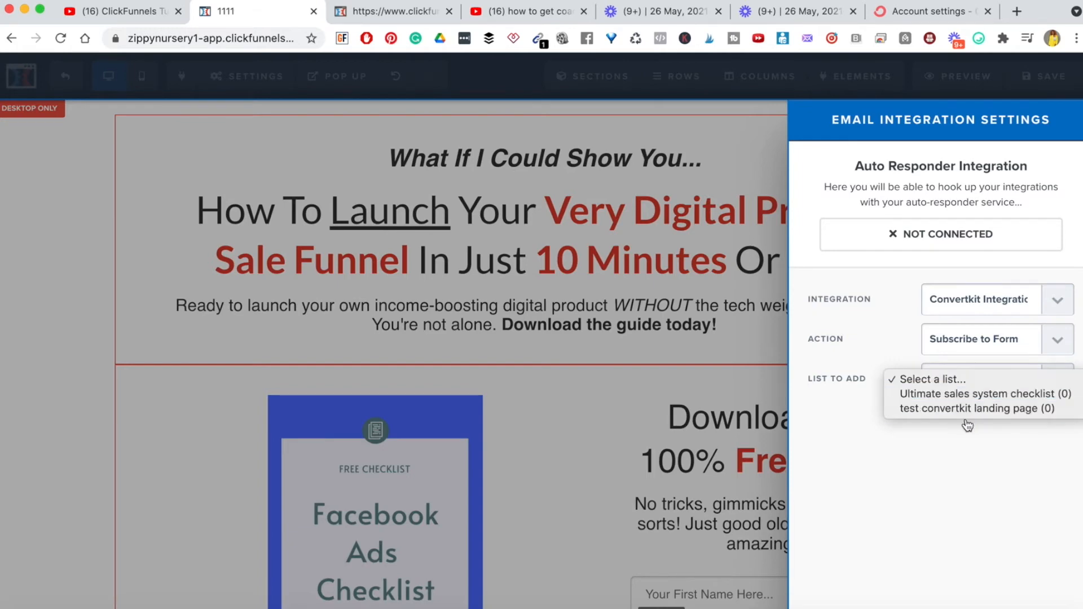
{"action": "left_click", "coordinate": [754, 355]}
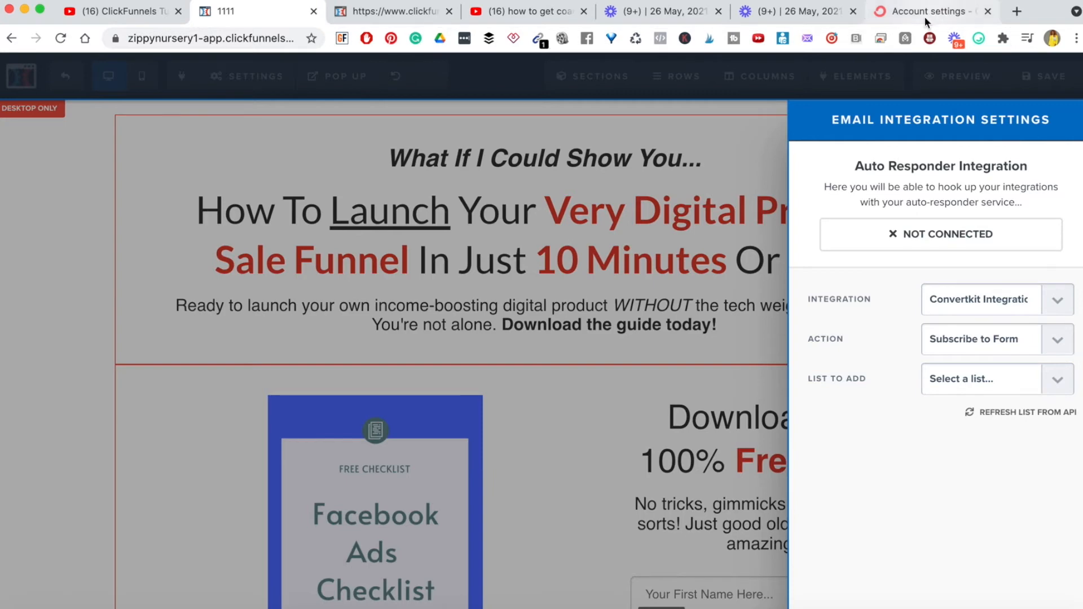
{"action": "left_click", "coordinate": [942, 20]}
{"action": "left_click", "coordinate": [821, 232]}
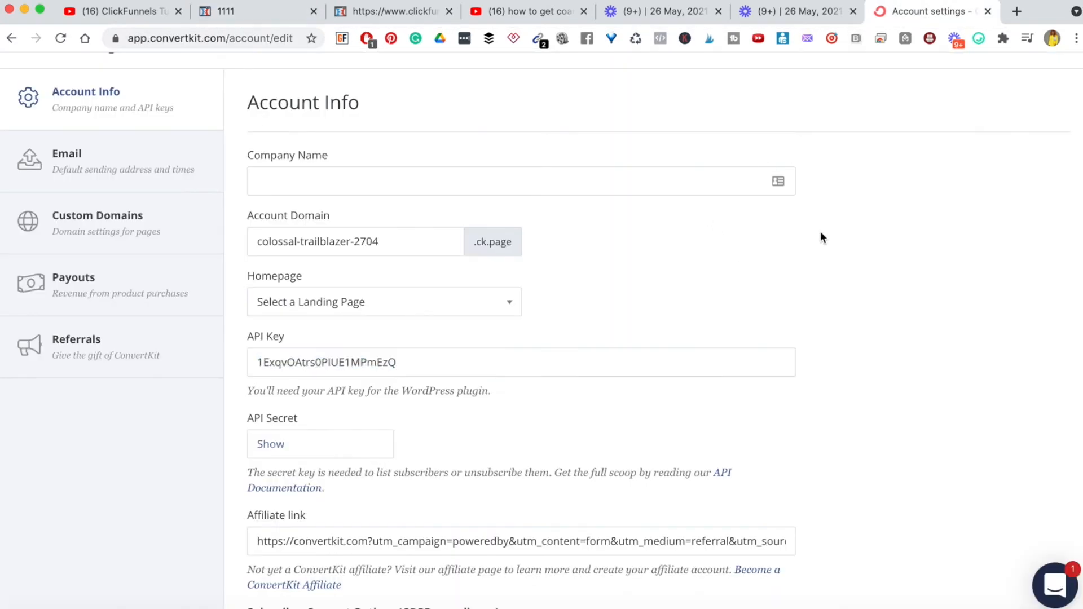
{"action": "scroll", "coordinate": [820, 232], "scroll_direction": "up", "scroll_amount": 2}
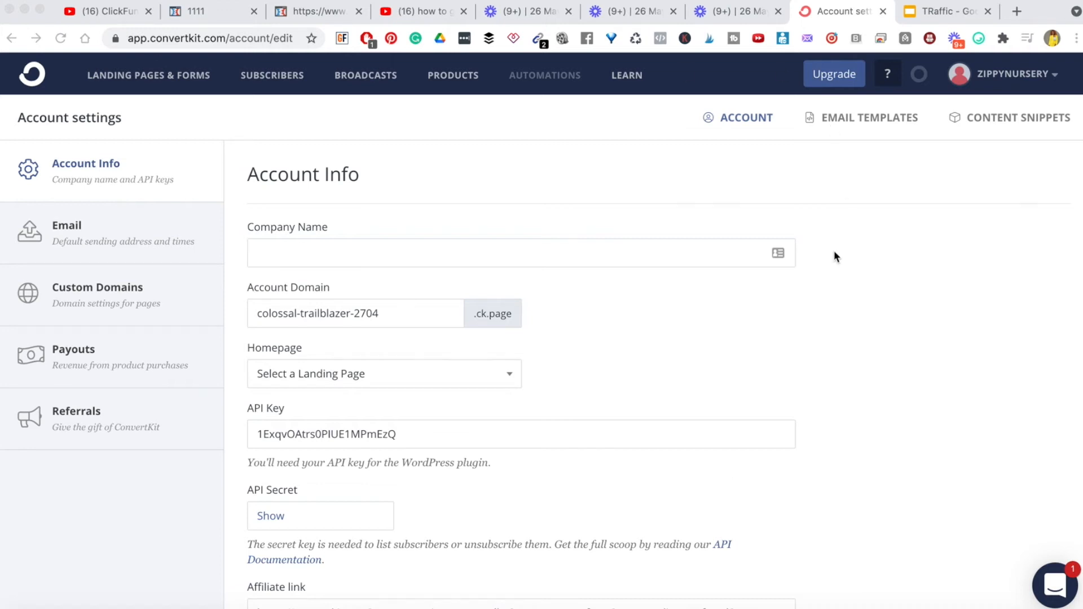
Return to the ClickFunnels editor, set the list to add to "test convertkit landing page" and close the integration settings
{"action": "left_click", "coordinate": [192, 12]}
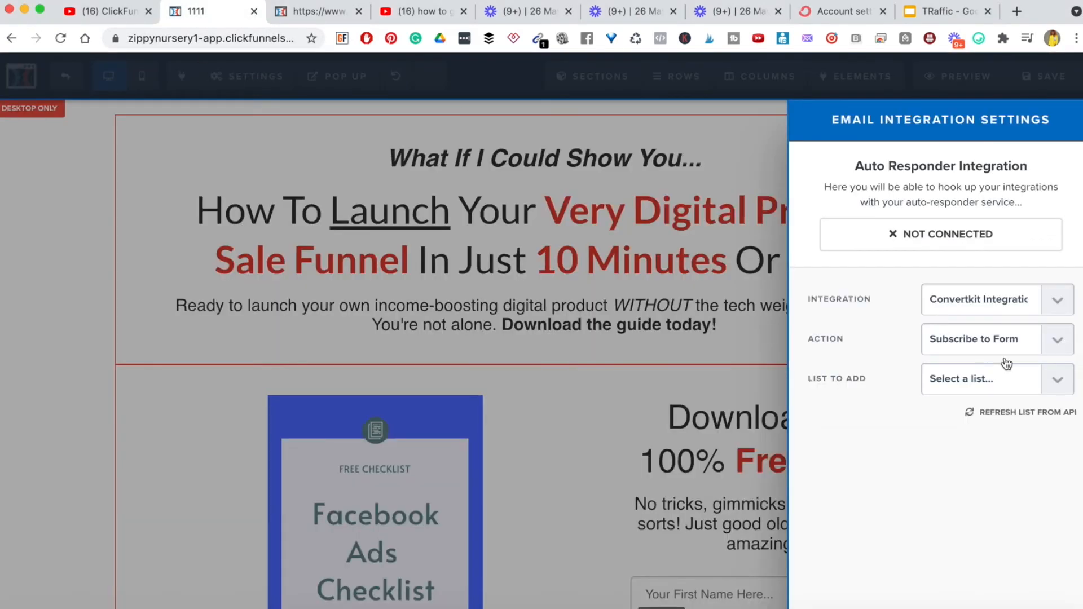
{"action": "left_click", "coordinate": [1058, 380]}
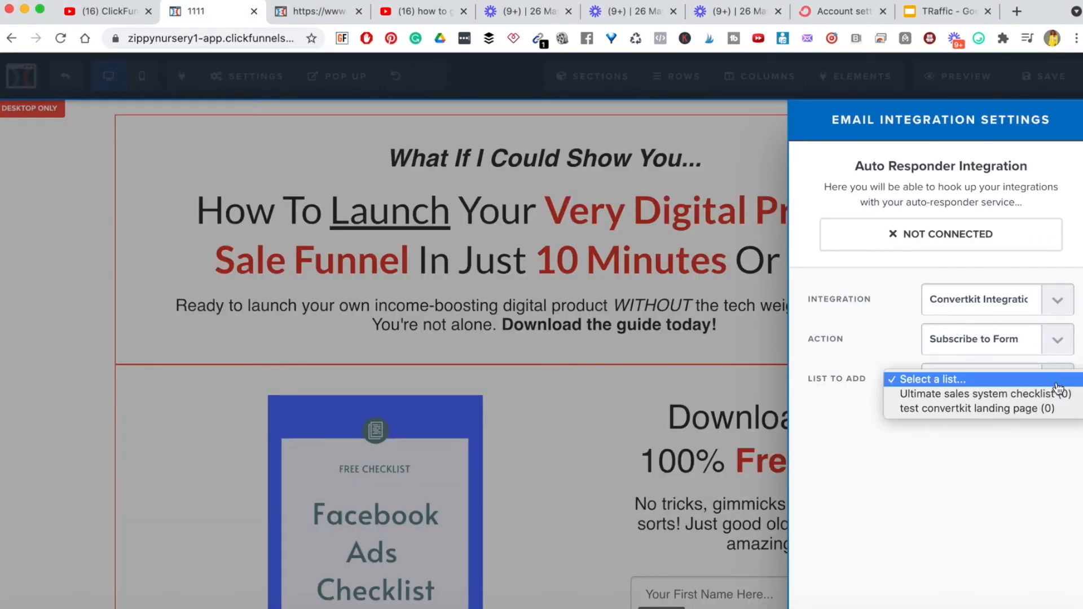
{"action": "left_click", "coordinate": [965, 408]}
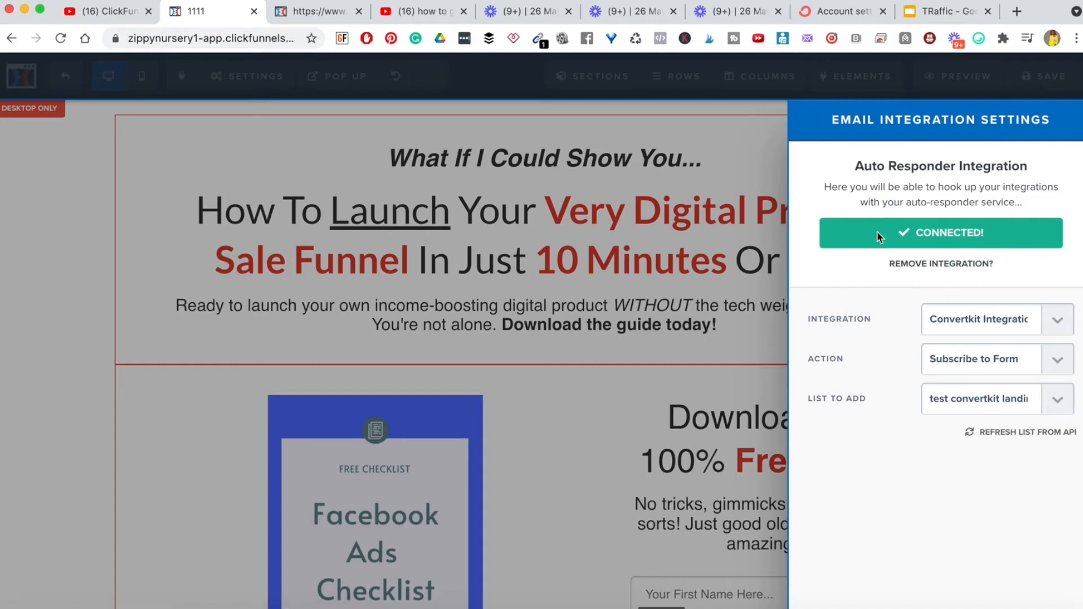
{"action": "left_click", "coordinate": [576, 403]}
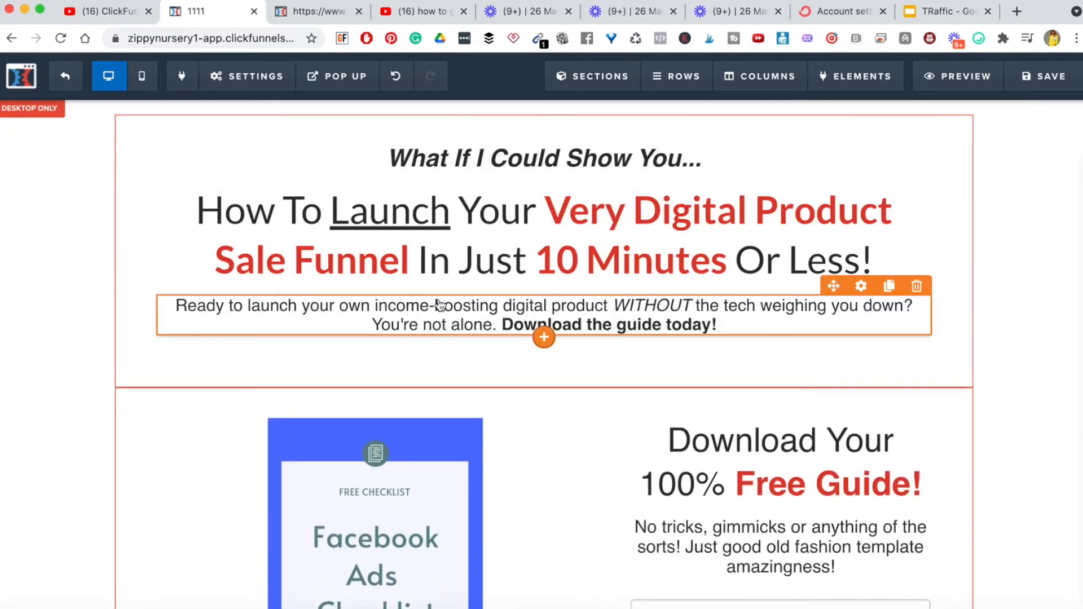
Check the page's SEO metadata settings, close them and copy the main headline text from the page
{"action": "left_click", "coordinate": [947, 13]}
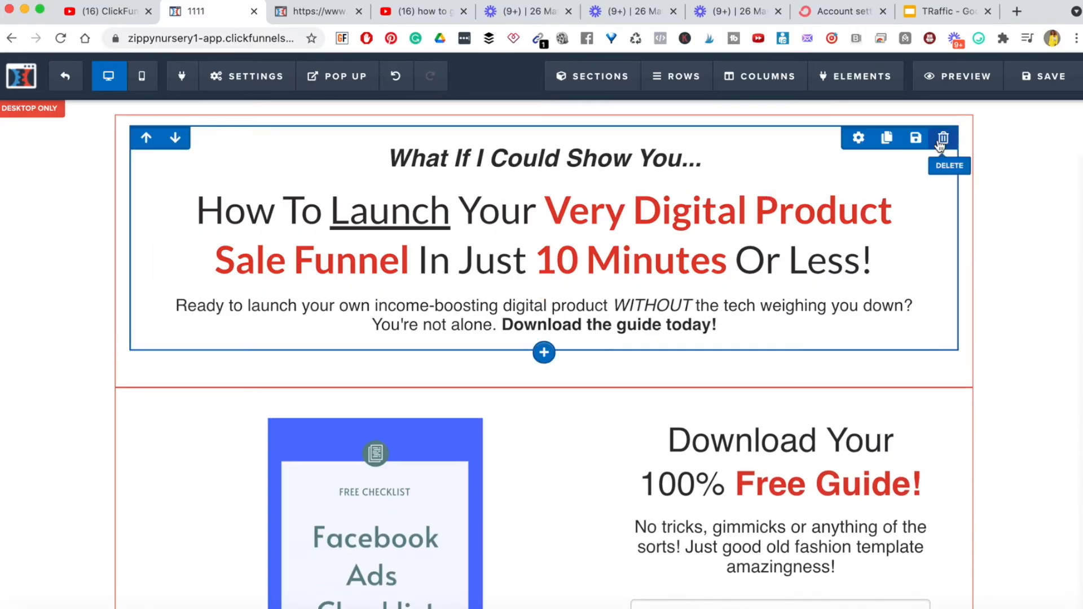
{"action": "mouse_move", "coordinate": [228, 84]}
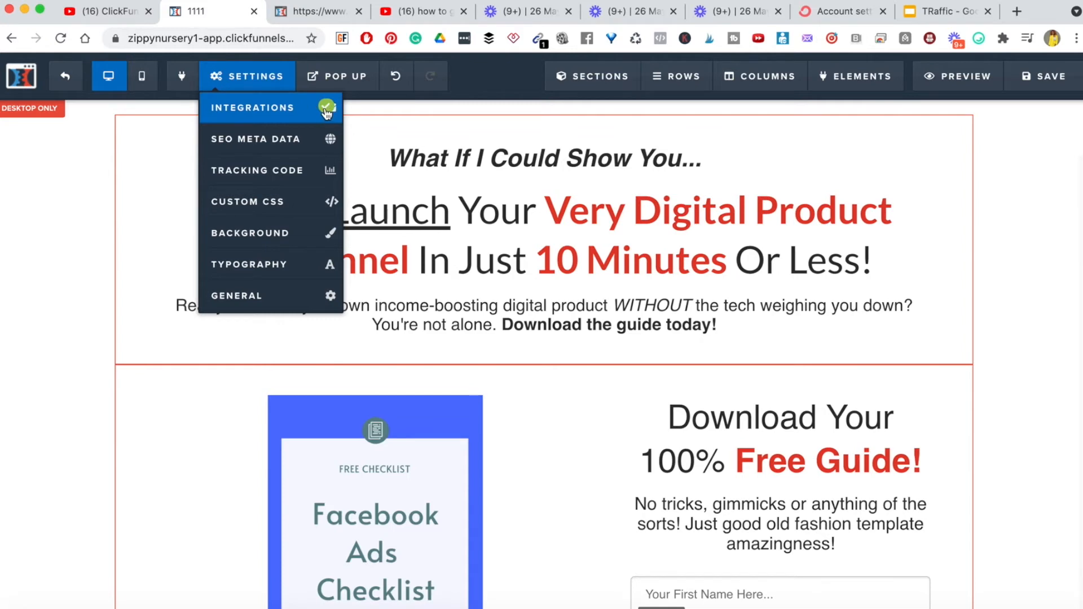
{"action": "left_click", "coordinate": [247, 140]}
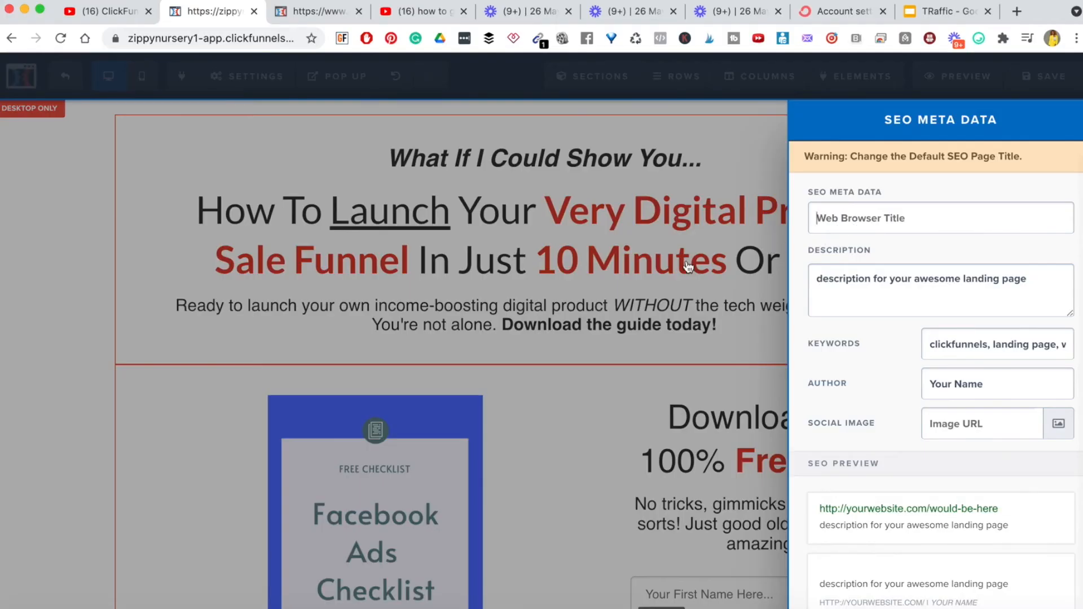
{"action": "left_click", "coordinate": [688, 266]}
{"action": "left_click", "coordinate": [429, 248]}
{"action": "triple_click", "coordinate": [425, 249]}
{"action": "key", "text": "super+c"}
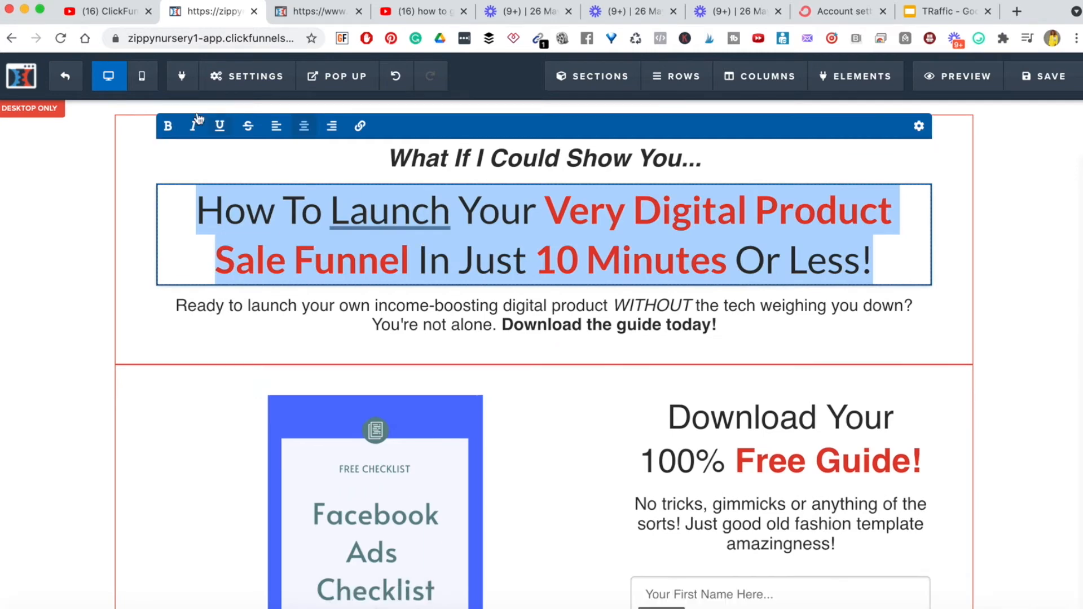
Reopen the SEO metadata settings and paste the copied headline as the page's web browser title
{"action": "mouse_move", "coordinate": [249, 77]}
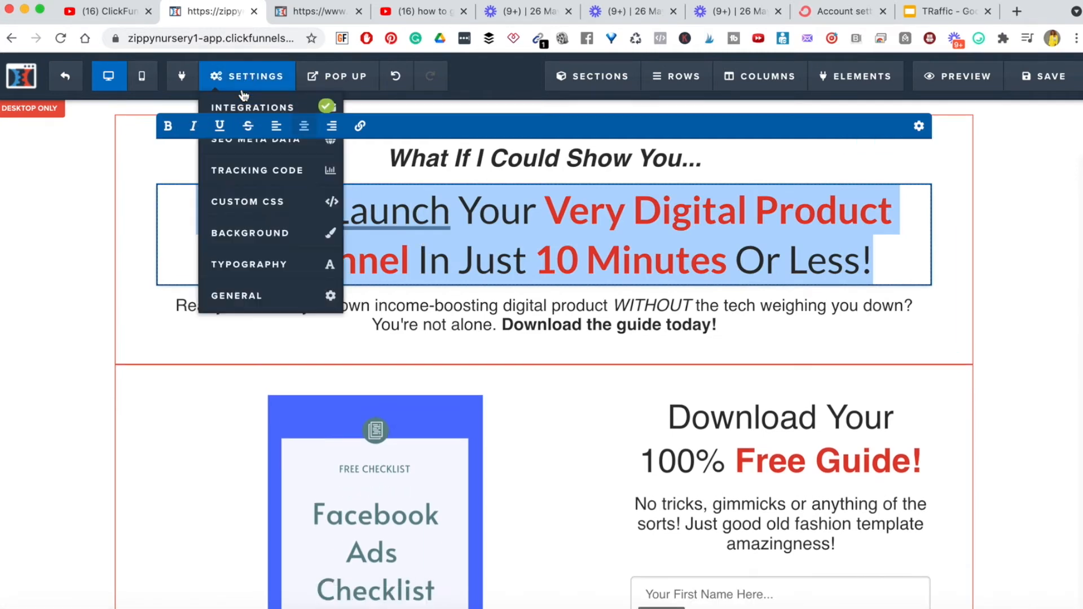
{"action": "left_click", "coordinate": [176, 202]}
{"action": "left_click", "coordinate": [244, 76]}
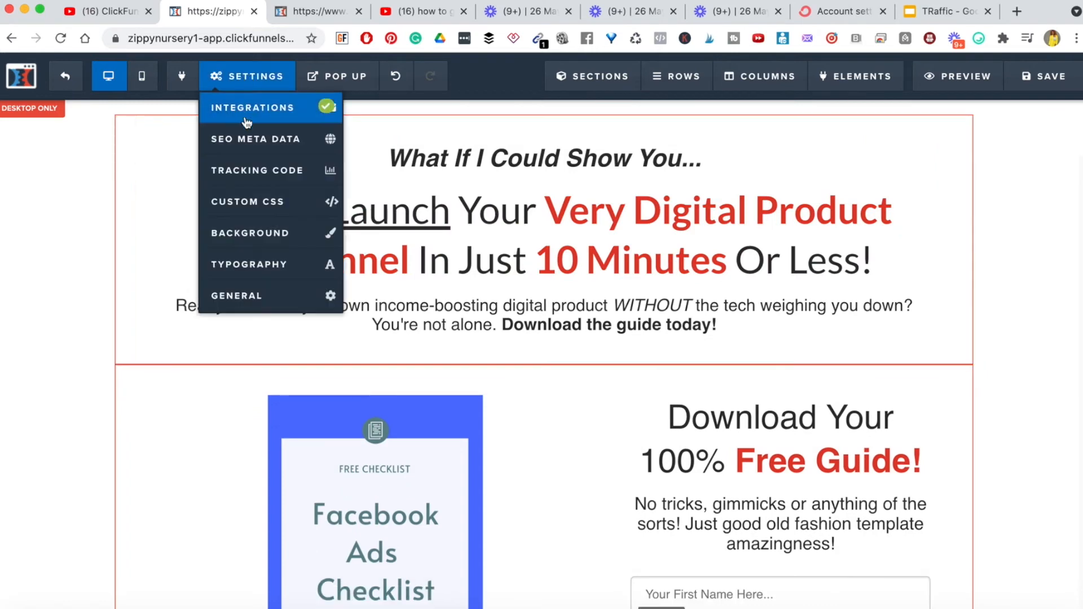
{"action": "left_click", "coordinate": [249, 143]}
{"action": "left_click", "coordinate": [879, 216]}
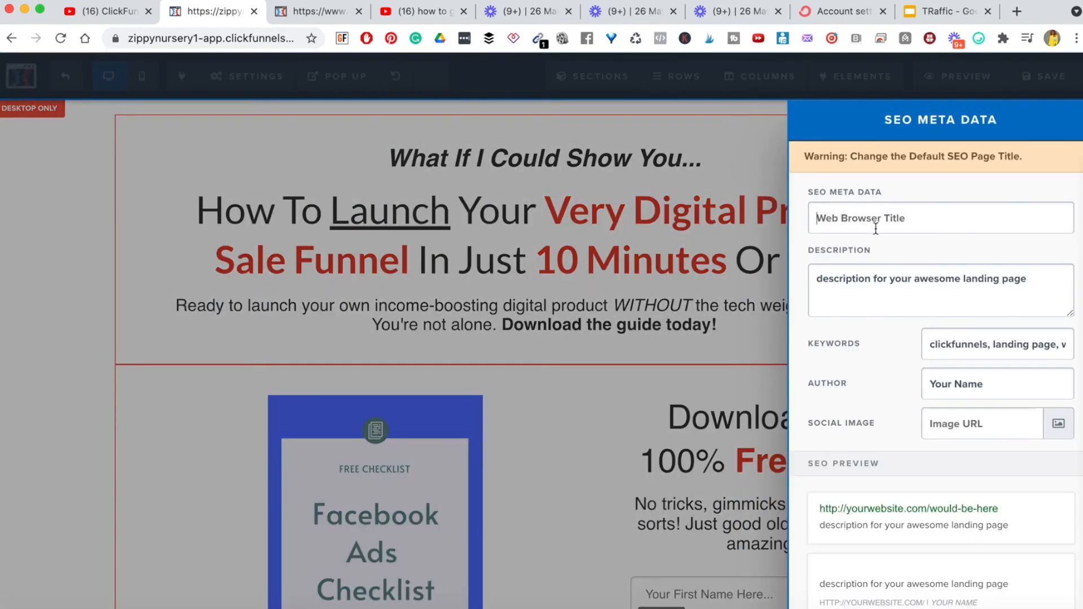
{"action": "key", "text": "super+v"}
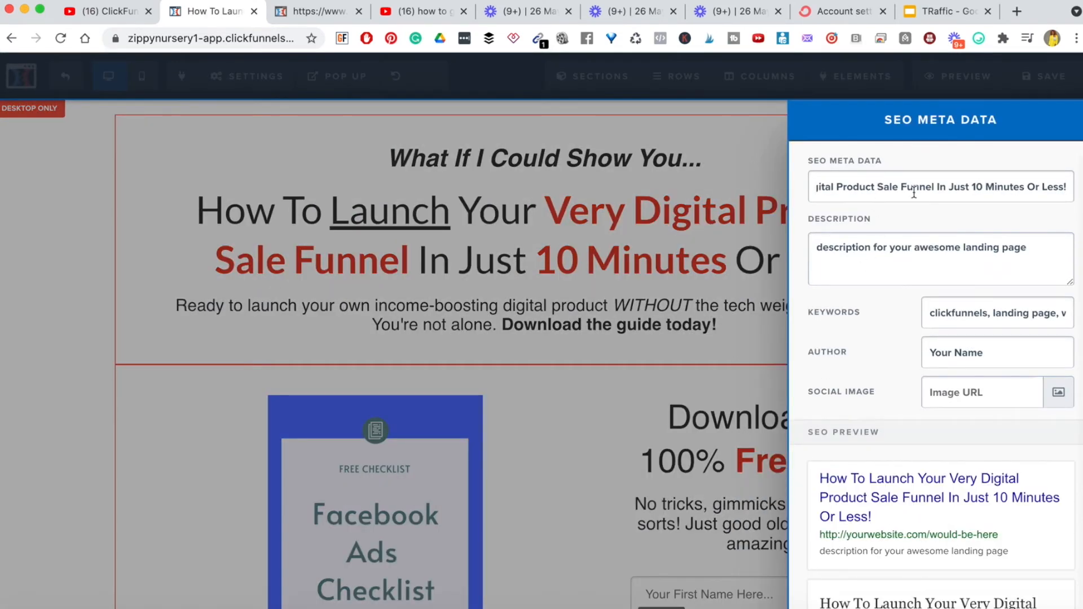
Replace the default SEO description with "Add your description"
{"action": "triple_click", "coordinate": [867, 240]}
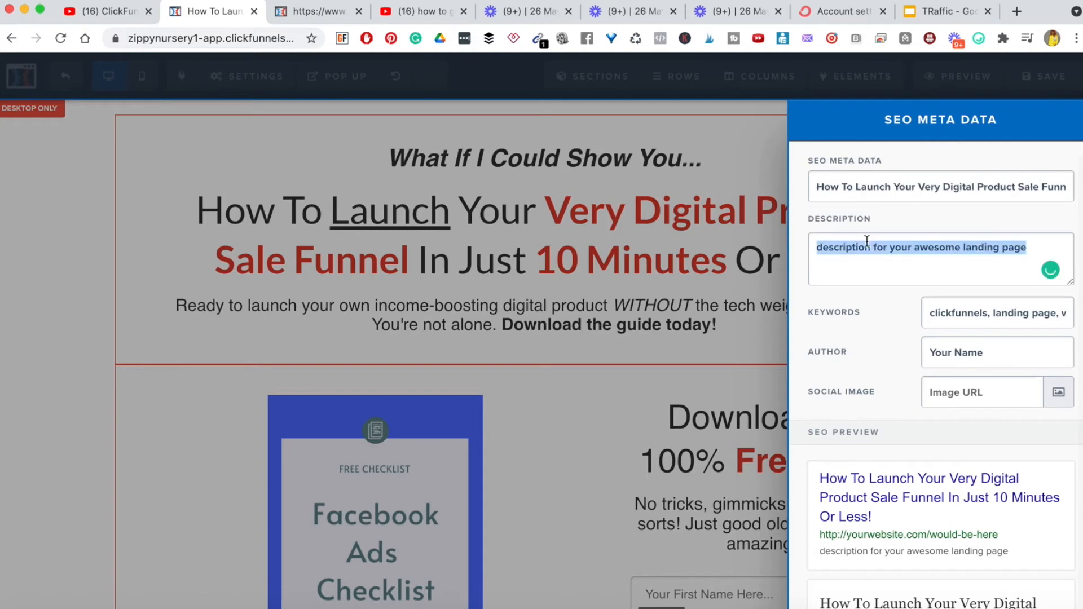
{"action": "type", "text": "Add your "}
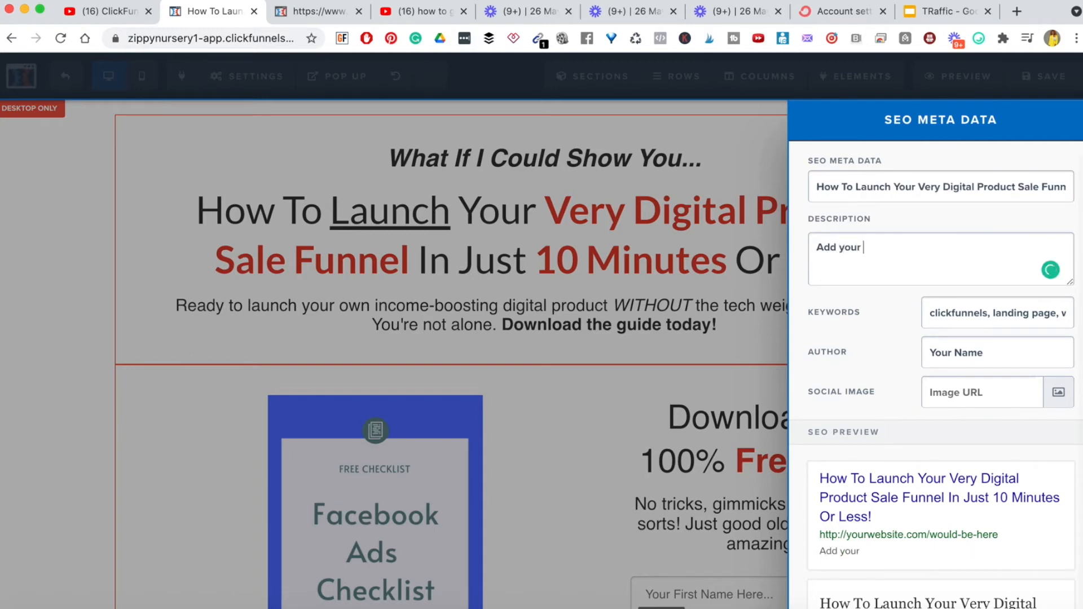
{"action": "type", "text": "description"}
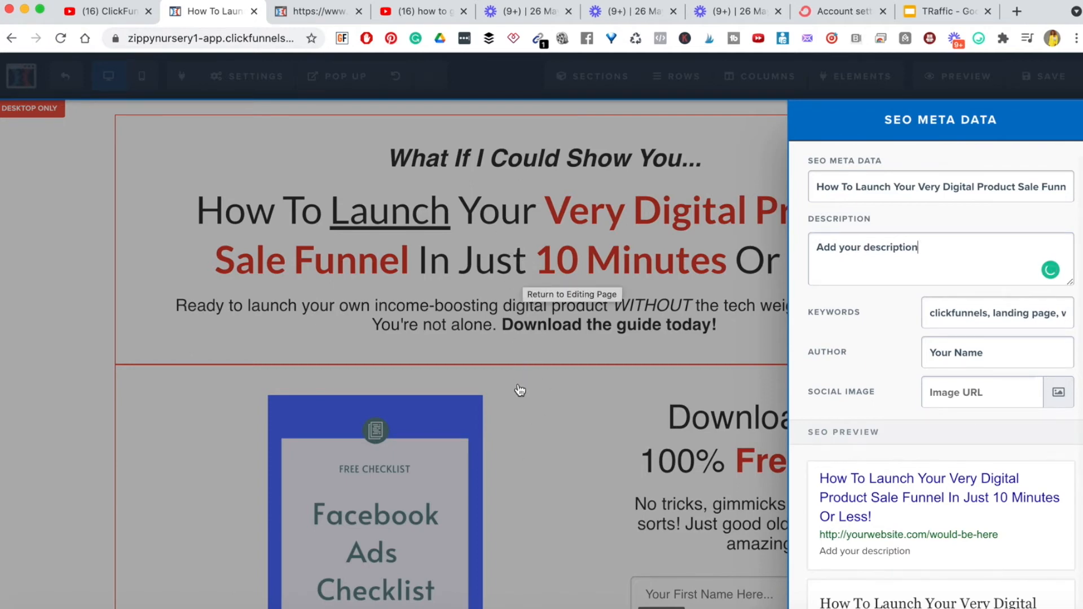
Replace the SEO keywords with "digital product, launch, sales funnel, funnel, sales system"
{"action": "triple_click", "coordinate": [978, 313]}
{"action": "key", "text": "BackSpace"}
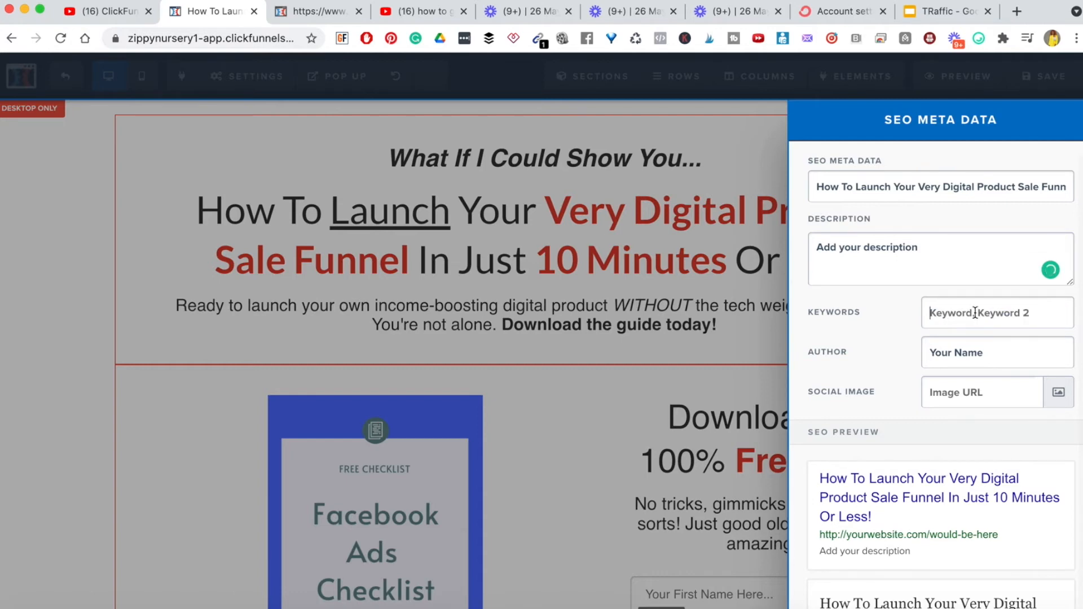
{"action": "type", "text": "digital pro"}
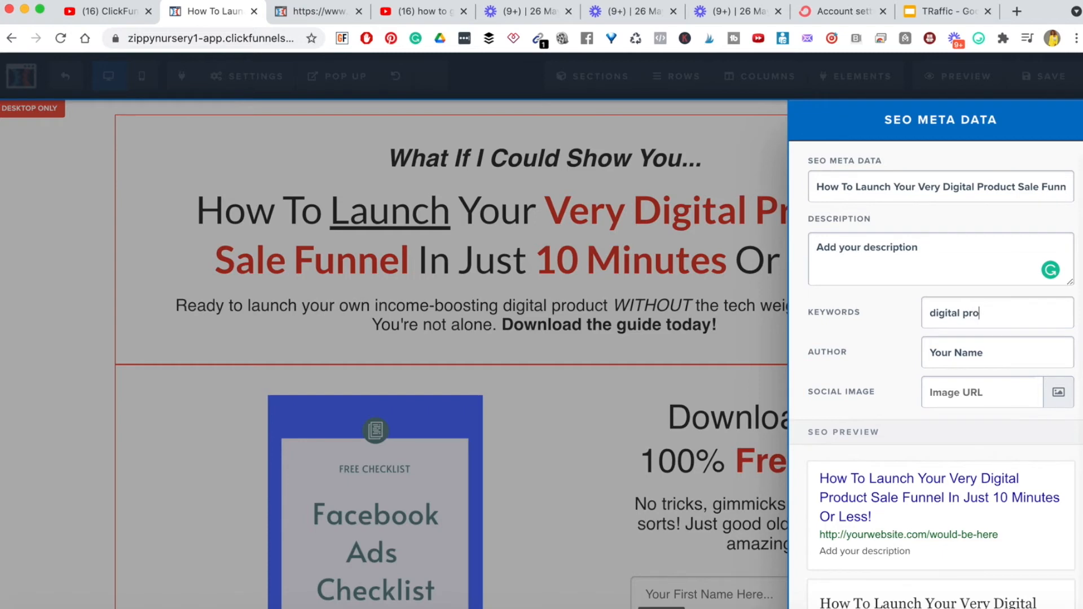
{"action": "type", "text": "duct, launch, sales funnel,"}
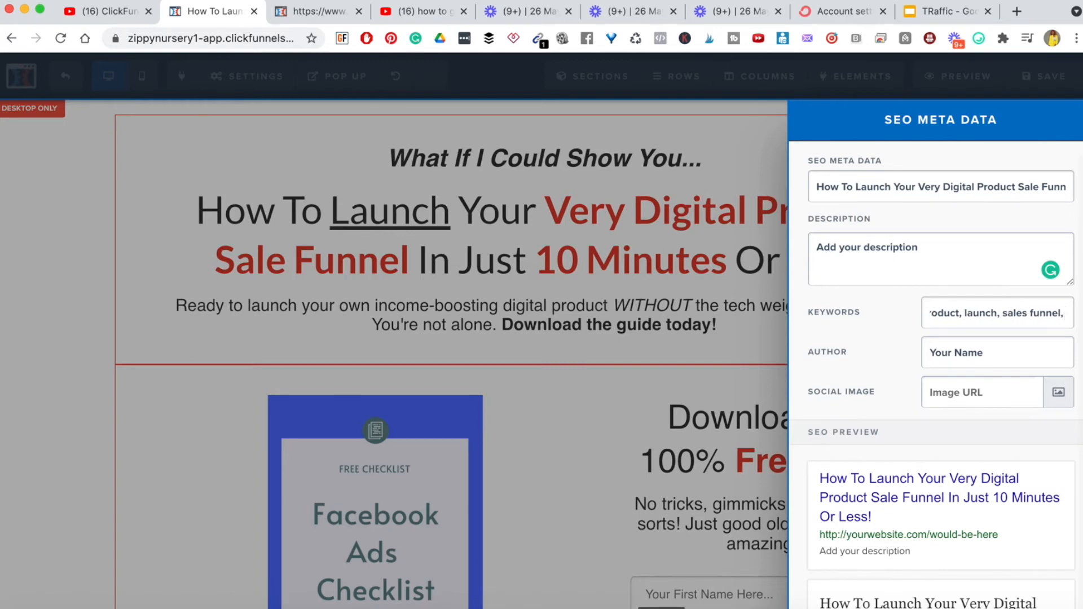
{"action": "type", "text": " funnel, sa"}
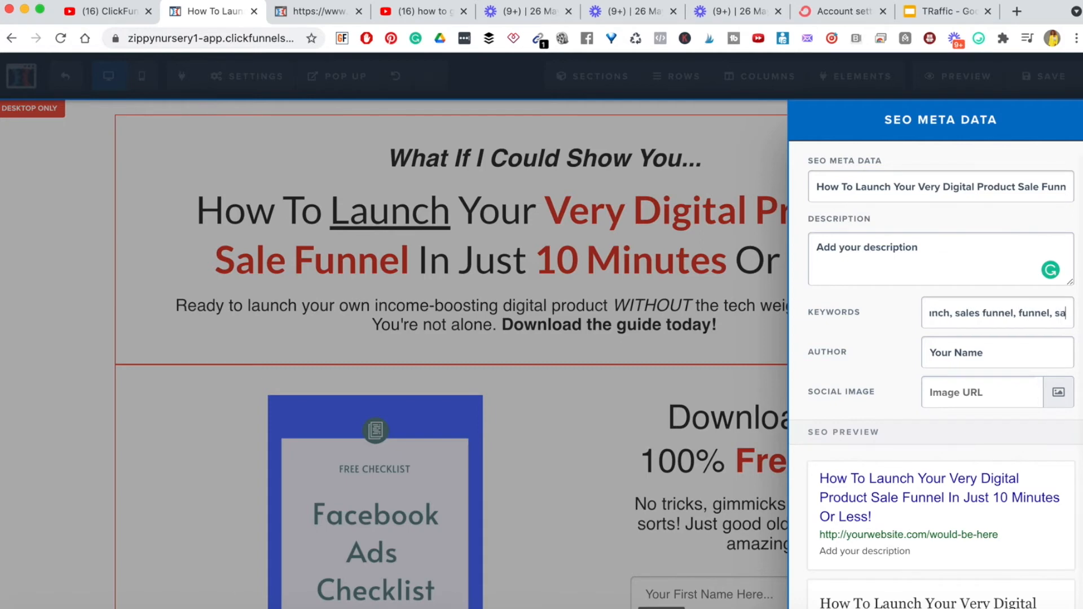
{"action": "type", "text": "les system"}
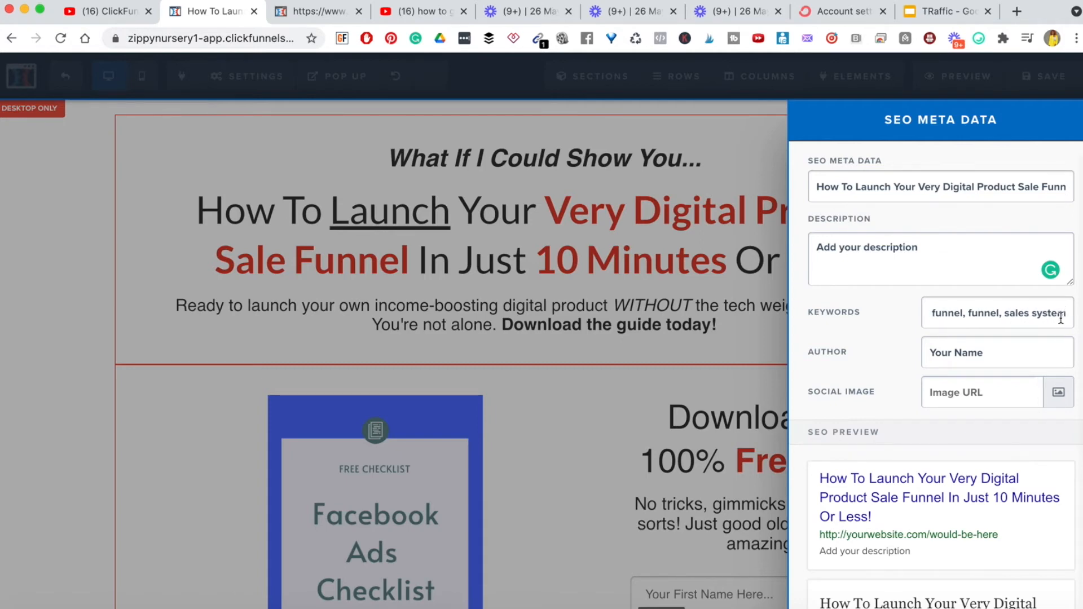
Replace the placeholder SEO author with the author's full name
{"action": "left_click", "coordinate": [970, 356]}
{"action": "key", "text": "super+a"}
{"action": "type", "text": "Pam"}
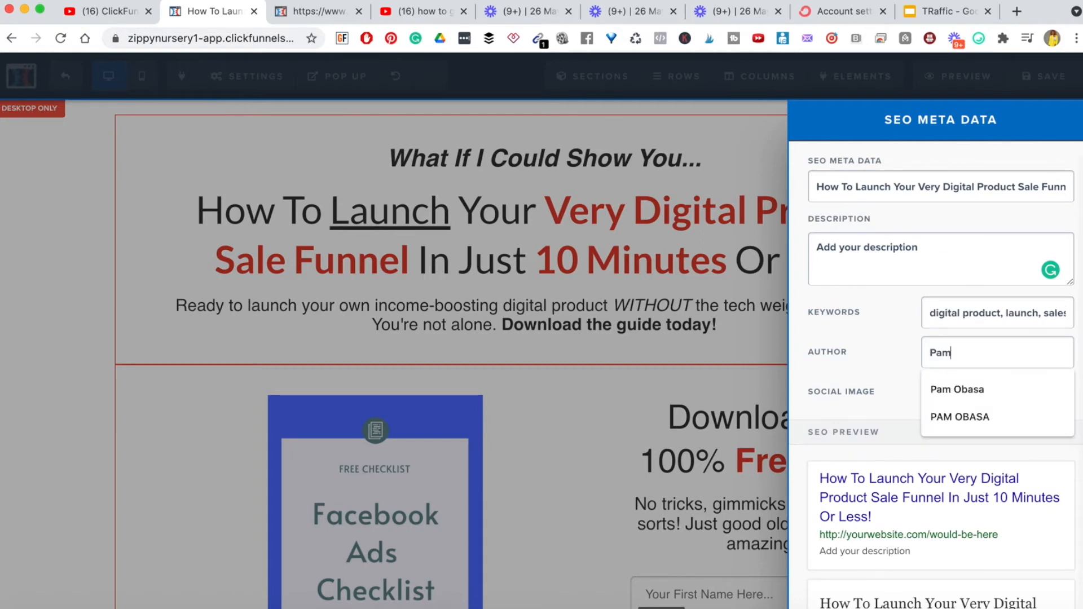
{"action": "type", "text": " Obasa"}
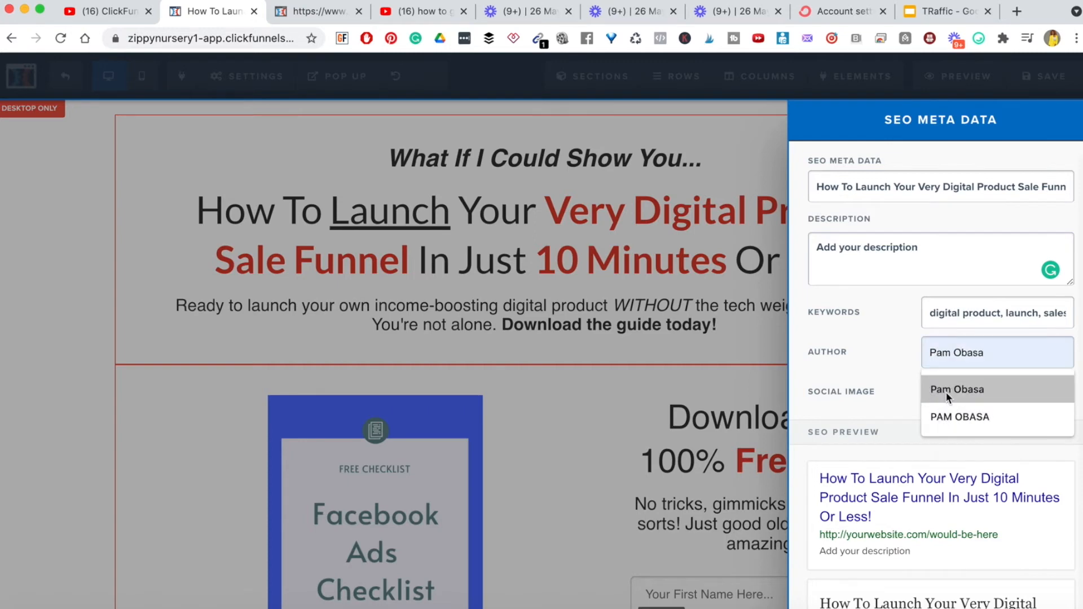
{"action": "left_click", "coordinate": [946, 391]}
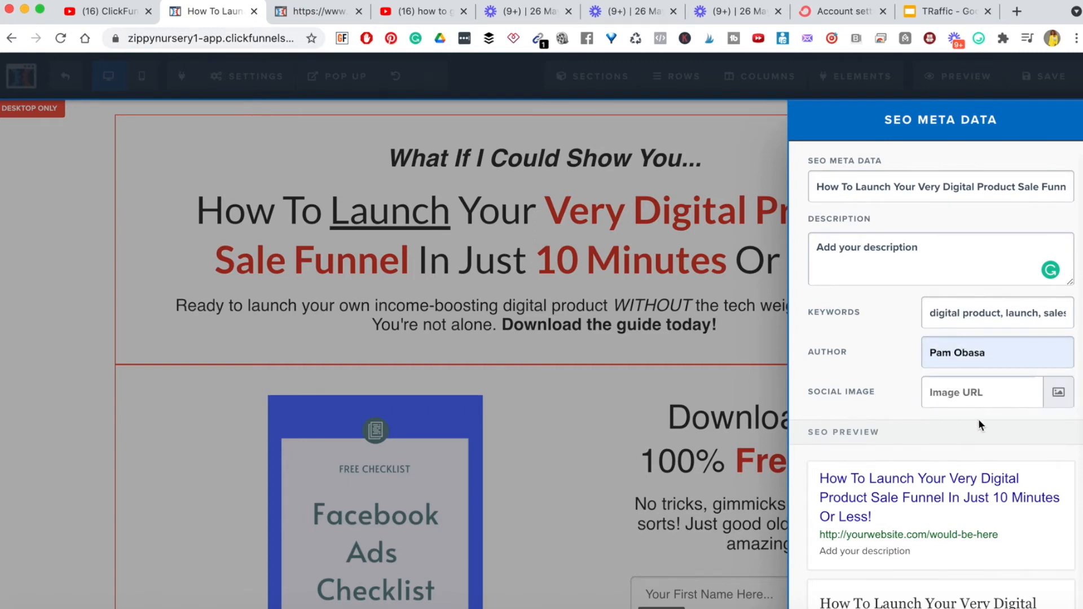
Use the uploaded Facebook Ads Checklist image as the social image and review the SEO preview and page title
{"action": "left_click", "coordinate": [1057, 402]}
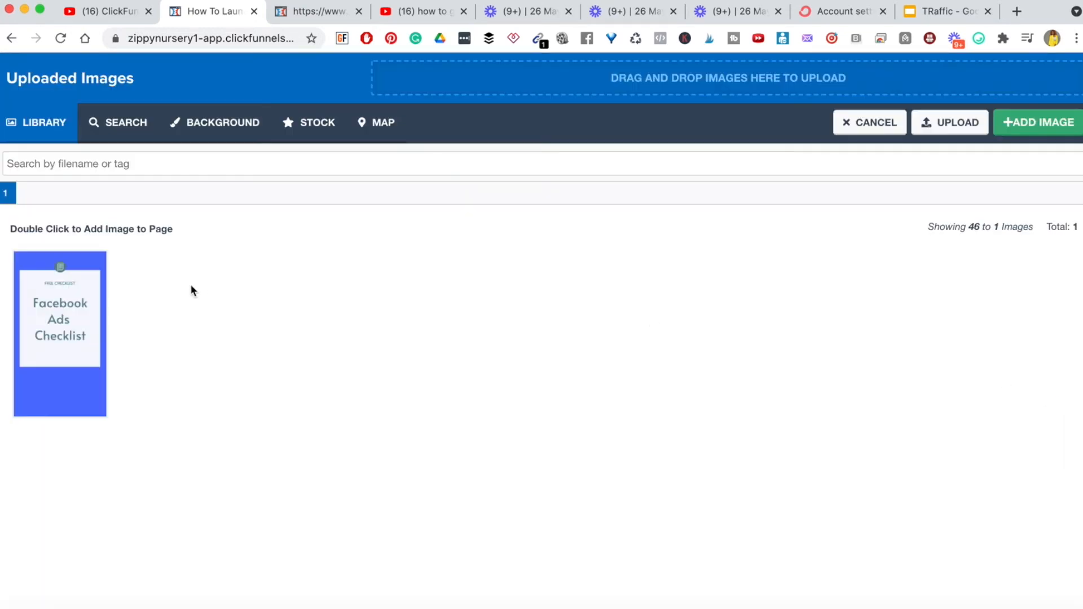
{"action": "left_click", "coordinate": [88, 301]}
{"action": "left_click", "coordinate": [1017, 123]}
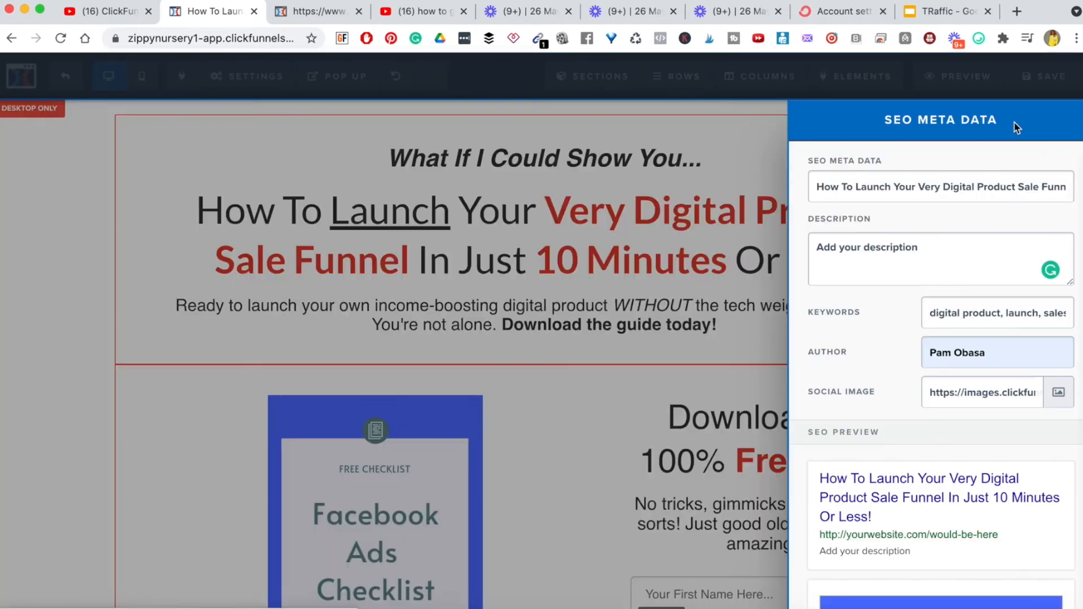
{"action": "scroll", "coordinate": [921, 560], "scroll_direction": "down", "scroll_amount": 6}
{"action": "scroll", "coordinate": [908, 395], "scroll_direction": "up", "scroll_amount": 6}
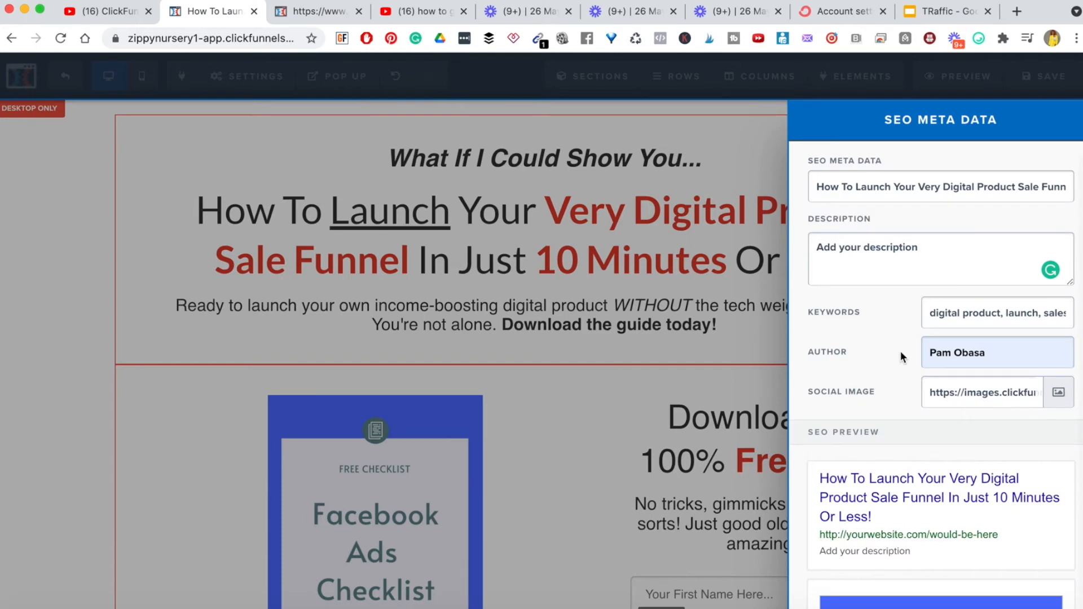
{"action": "triple_click", "coordinate": [904, 187]}
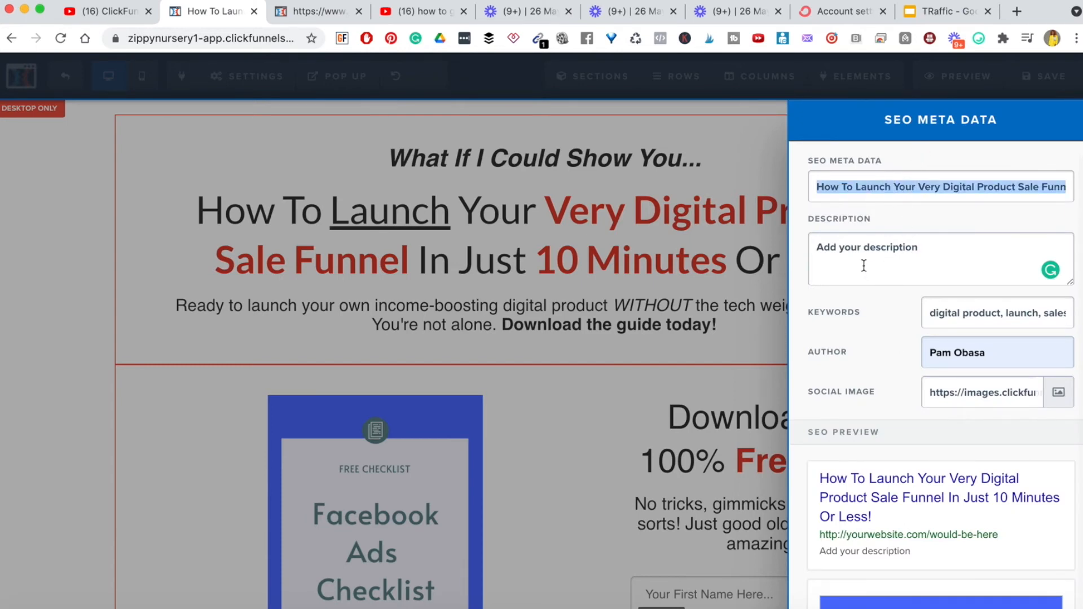
Review the description and keywords in the page's SEO metadata, and close the settings
{"action": "triple_click", "coordinate": [878, 248]}
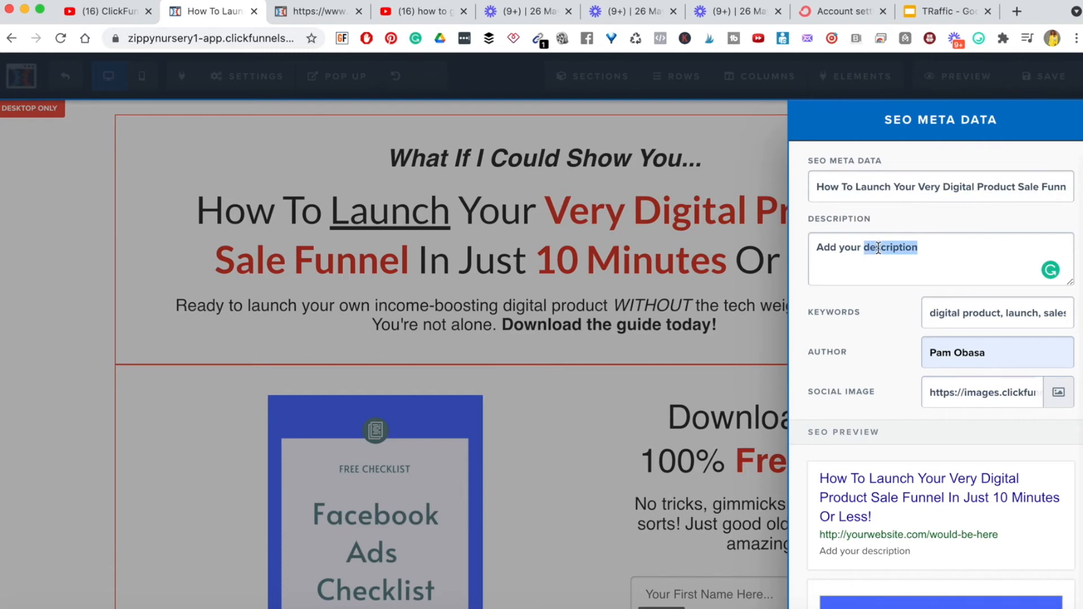
{"action": "triple_click", "coordinate": [951, 312]}
{"action": "triple_click", "coordinate": [878, 255]}
{"action": "left_click", "coordinate": [739, 364]}
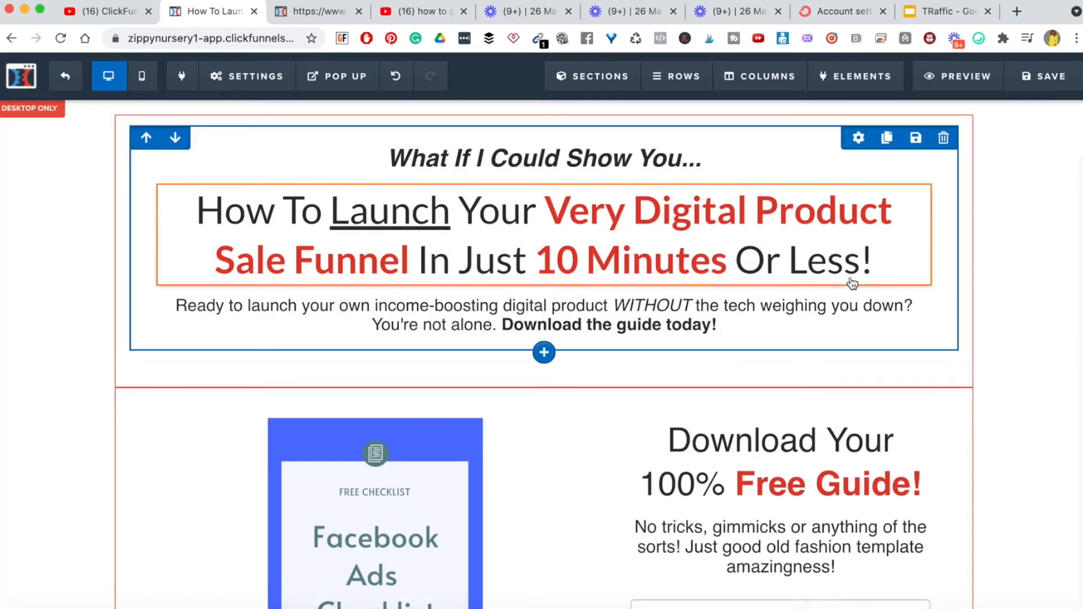
Inspect the page's tracking code editor and its general settings
{"action": "mouse_move", "coordinate": [237, 83]}
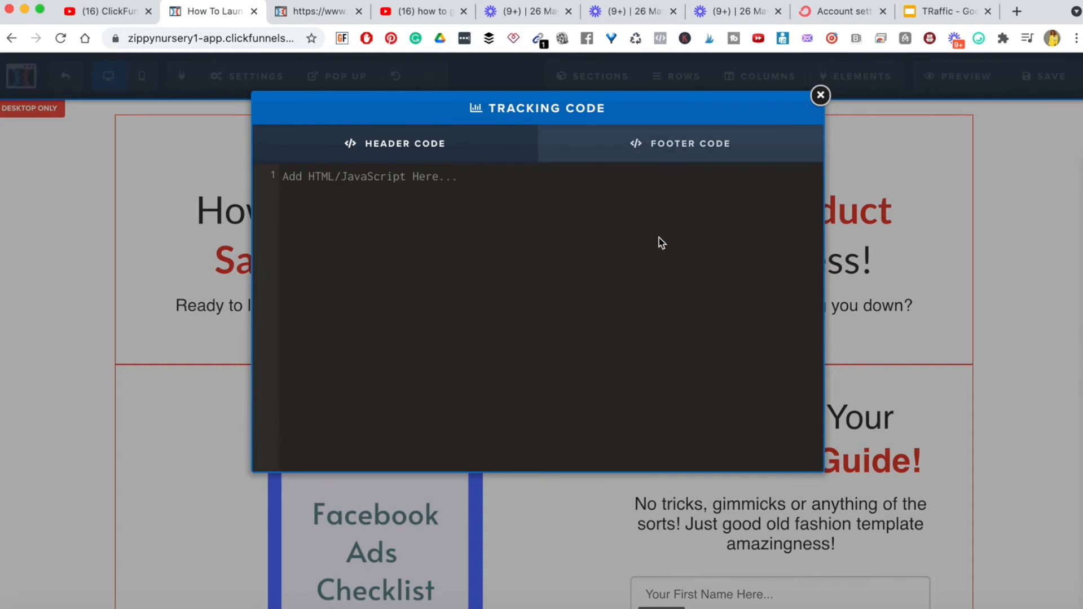
{"action": "left_click", "coordinate": [819, 97]}
{"action": "mouse_move", "coordinate": [218, 79]}
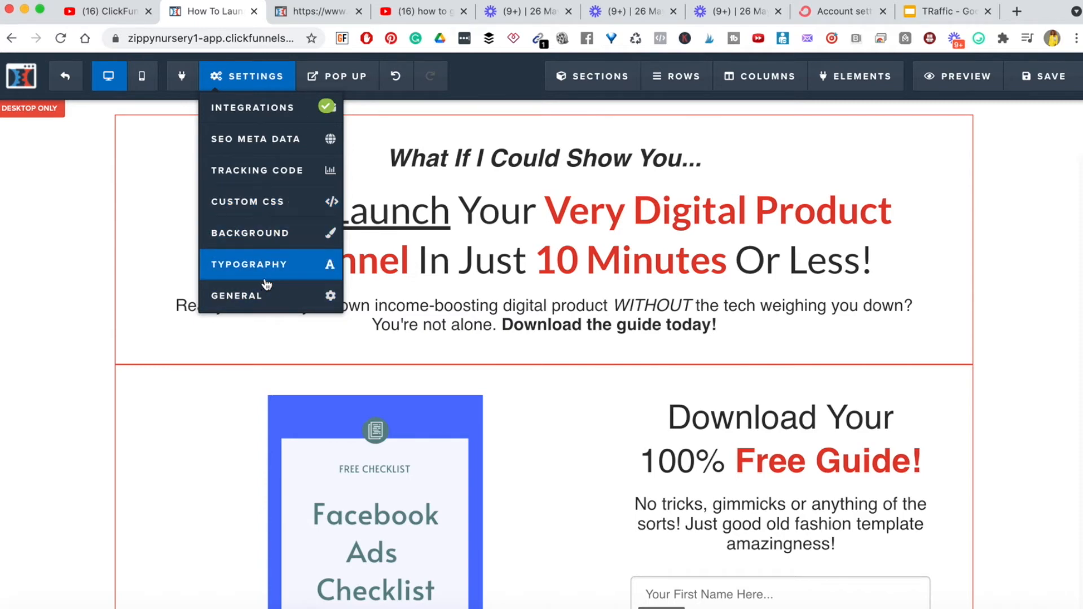
{"action": "left_click", "coordinate": [261, 297]}
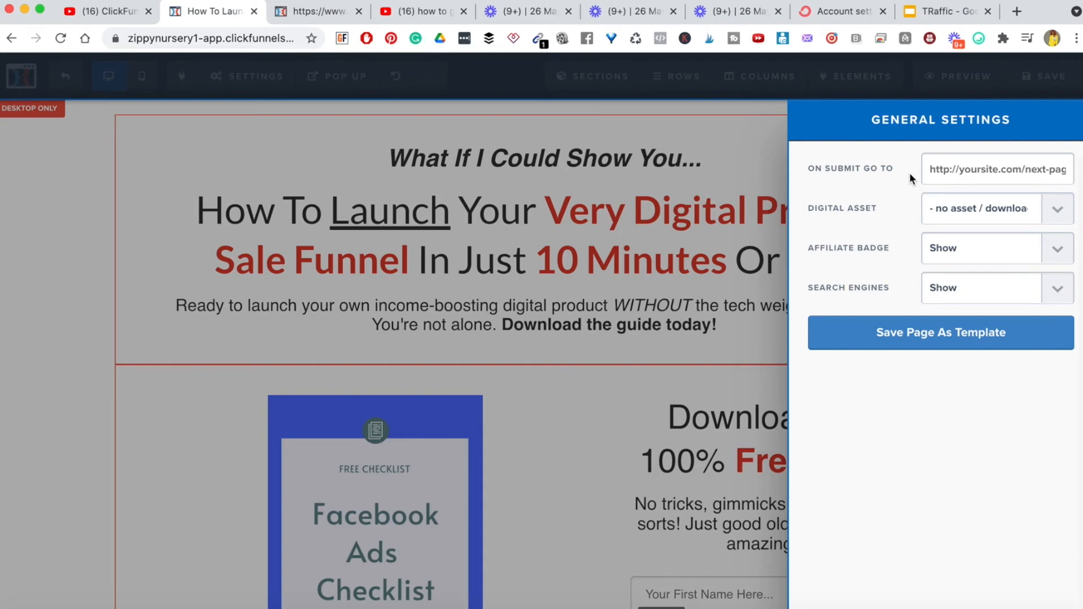
{"action": "left_click", "coordinate": [713, 270]}
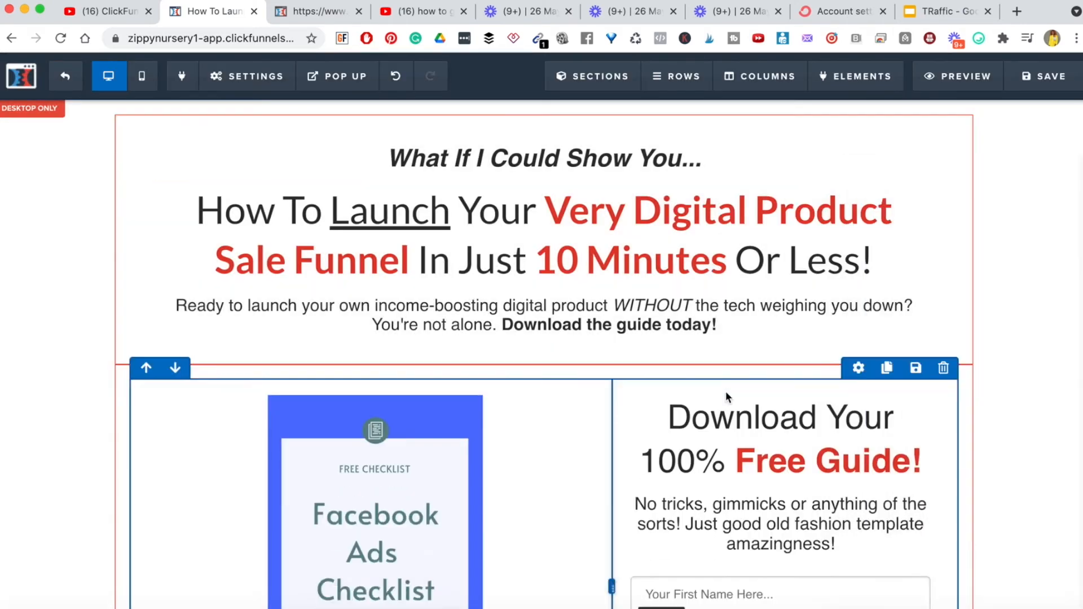
Save the squeeze page and return to the funnel's steps overview
{"action": "scroll", "coordinate": [727, 395], "scroll_direction": "down", "scroll_amount": 5}
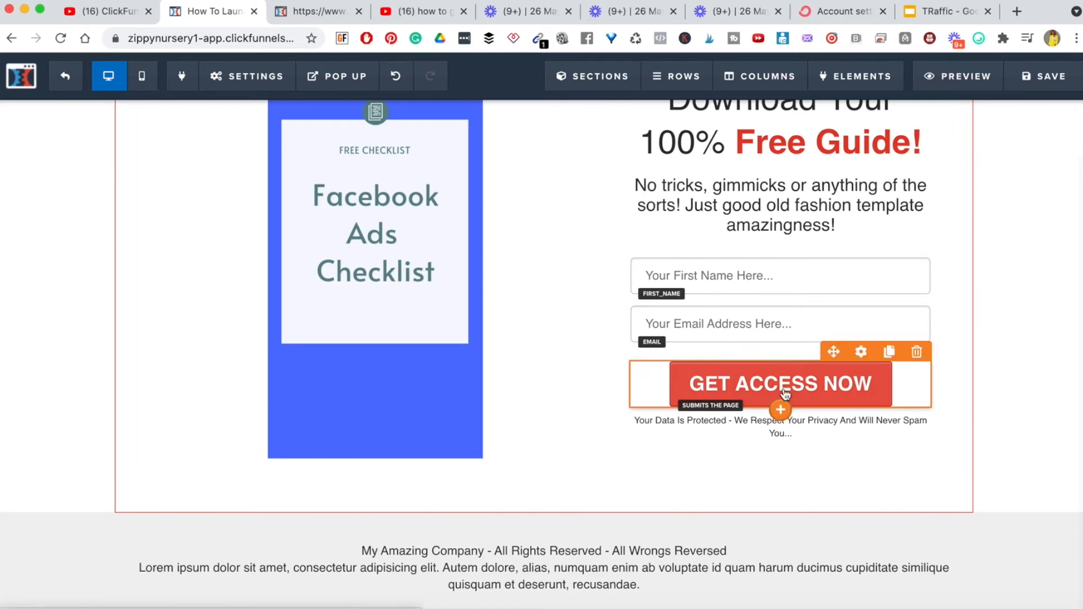
{"action": "scroll", "coordinate": [786, 395], "scroll_direction": "up", "scroll_amount": 5}
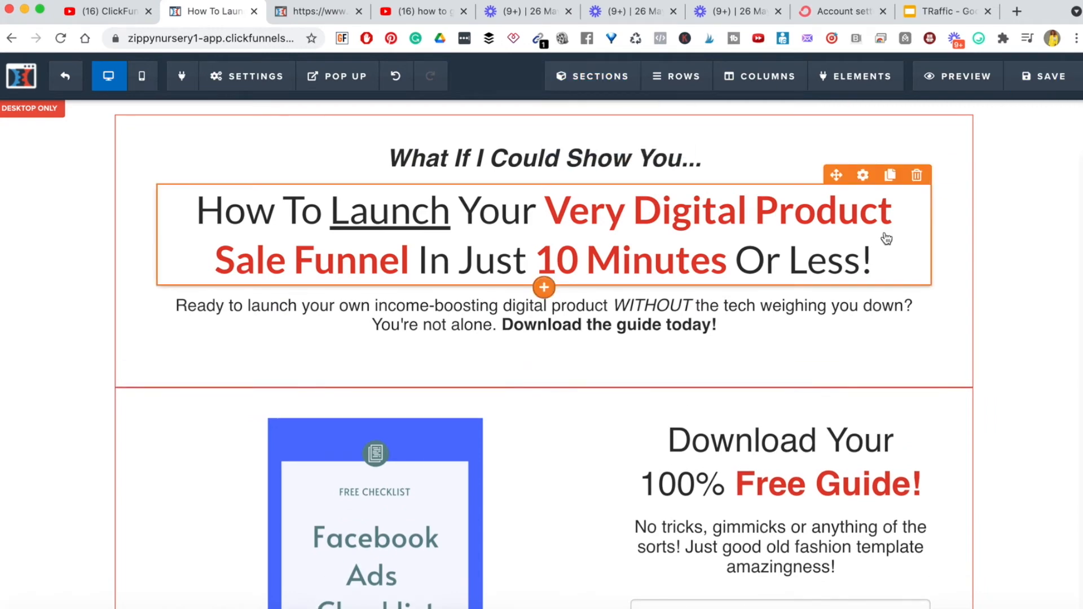
{"action": "left_click", "coordinate": [1050, 78]}
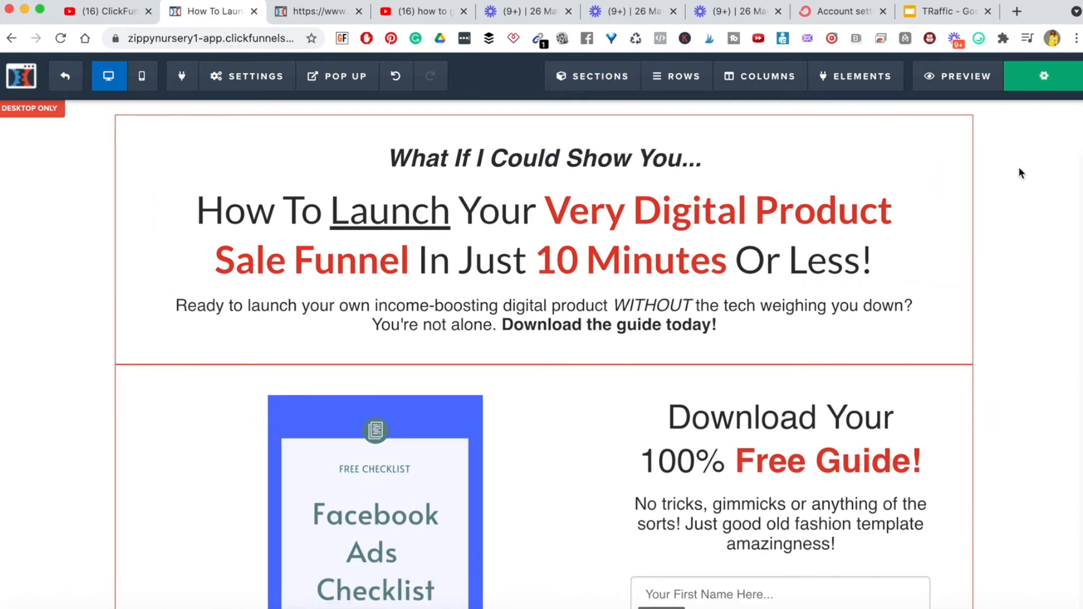
{"action": "left_click", "coordinate": [66, 77]}
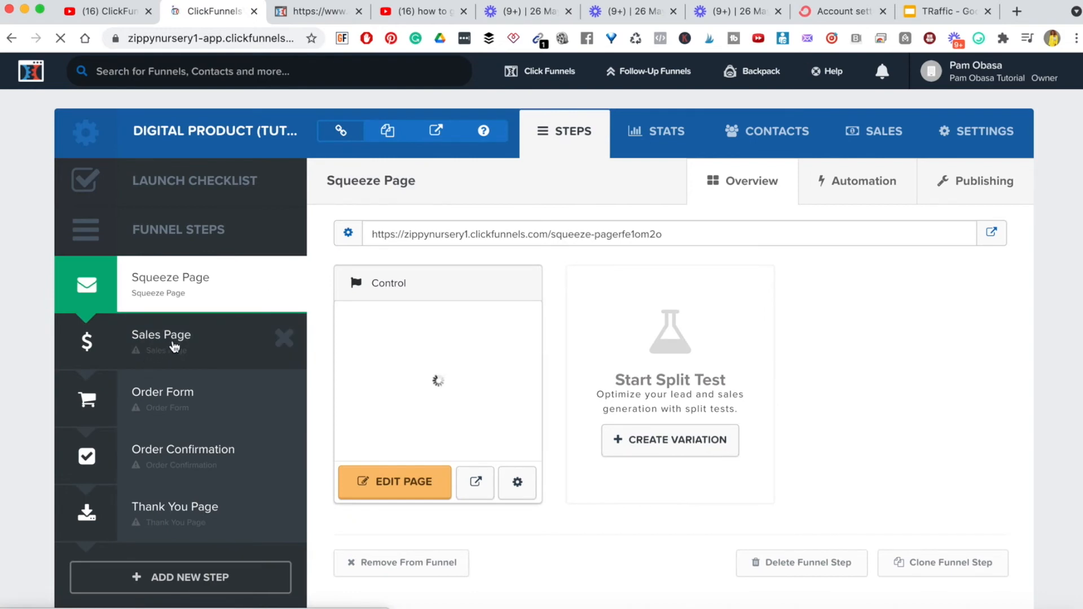
Check the funnel's Sales Page step and reopen the Squeeze Page for editing
{"action": "left_click", "coordinate": [156, 347]}
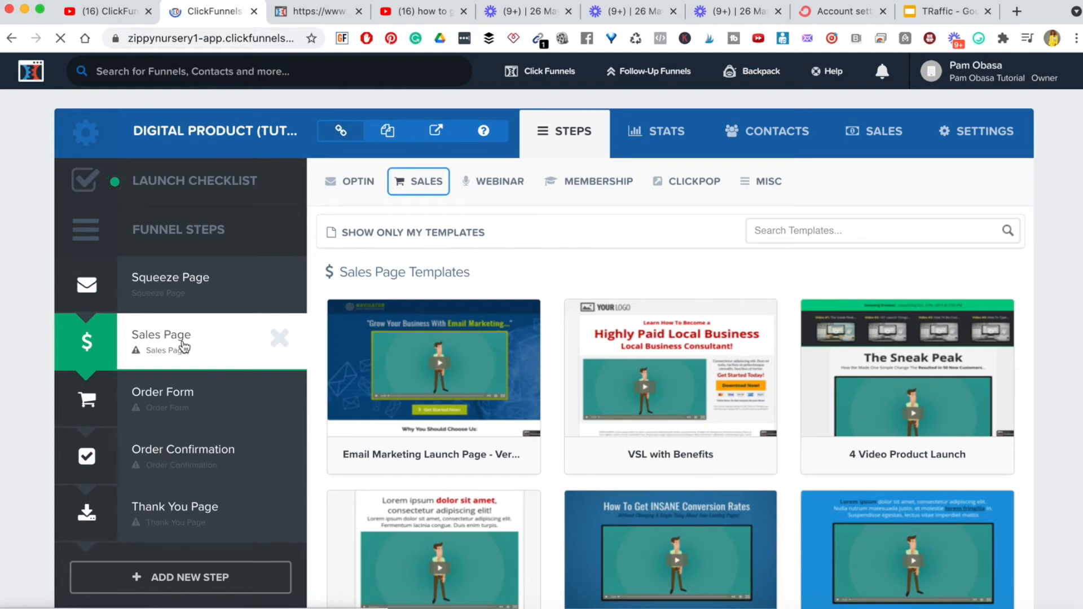
{"action": "left_click", "coordinate": [178, 277]}
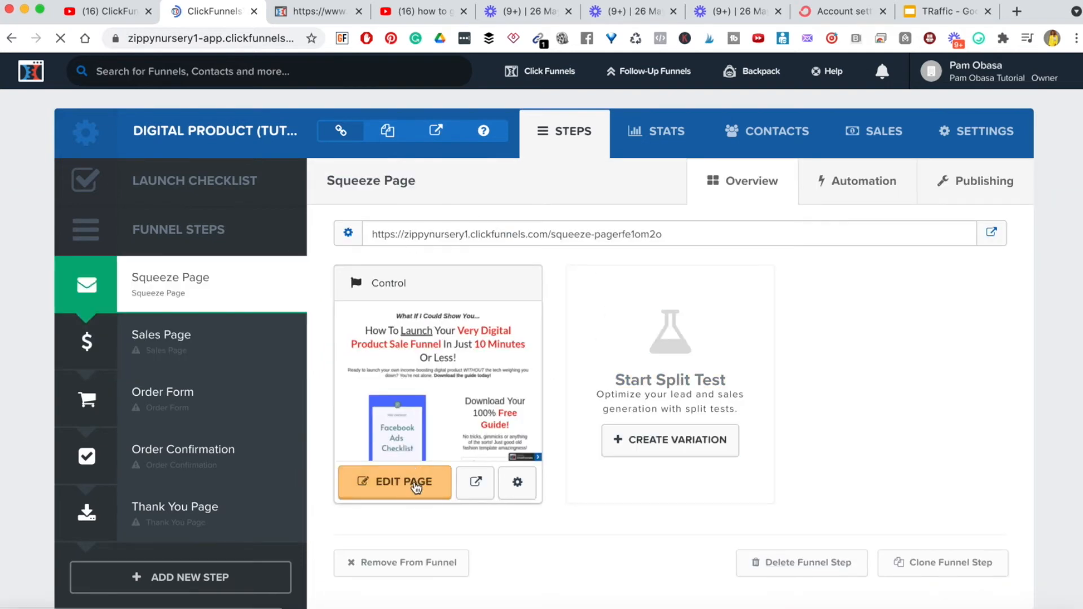
{"action": "left_click", "coordinate": [382, 492]}
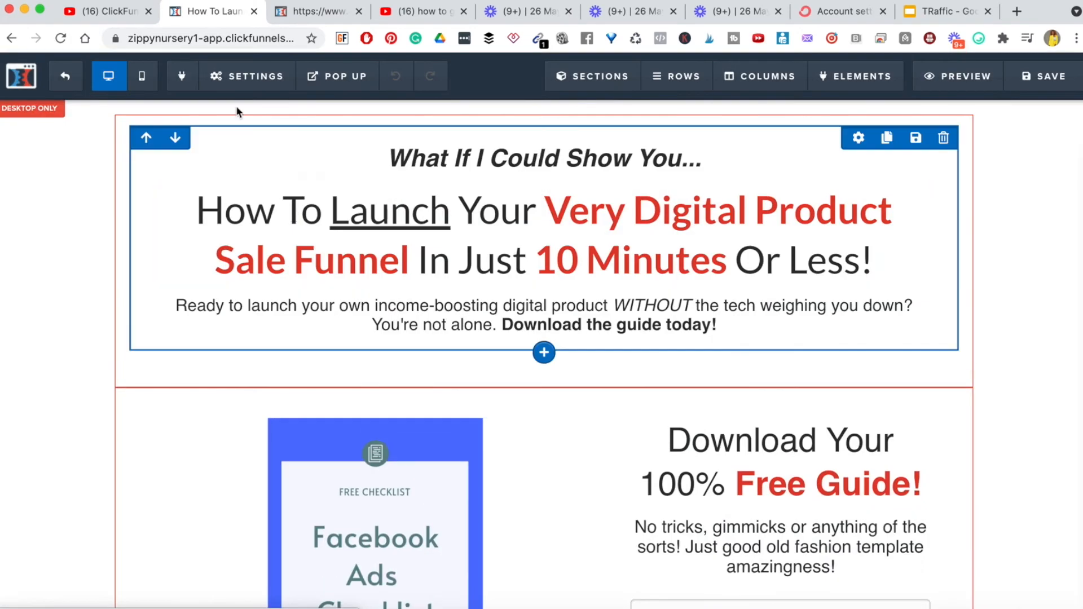
{"action": "mouse_move", "coordinate": [242, 87]}
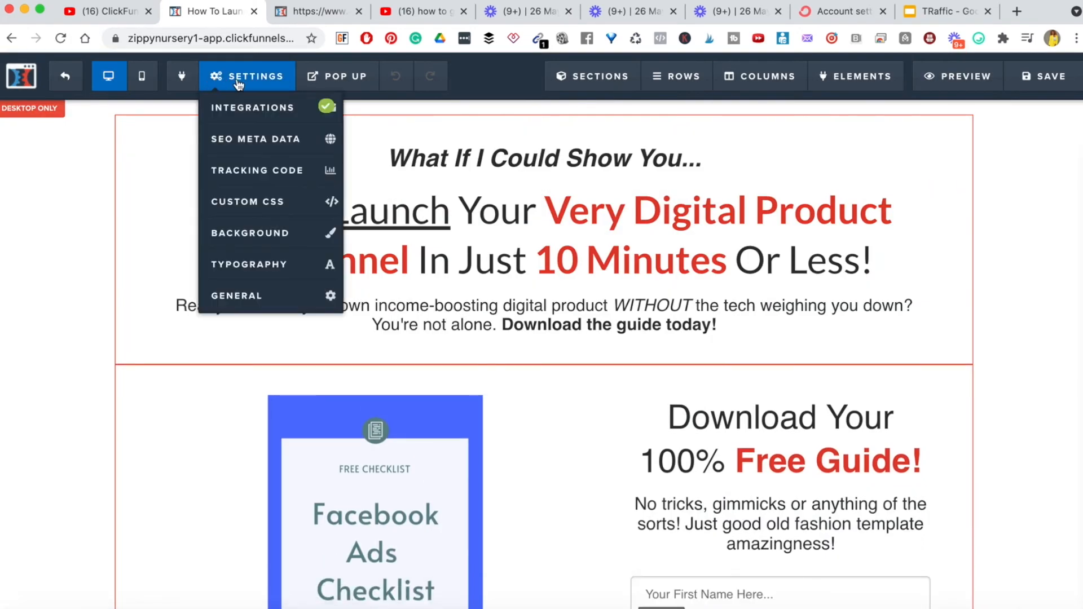
{"action": "left_click", "coordinate": [258, 292]}
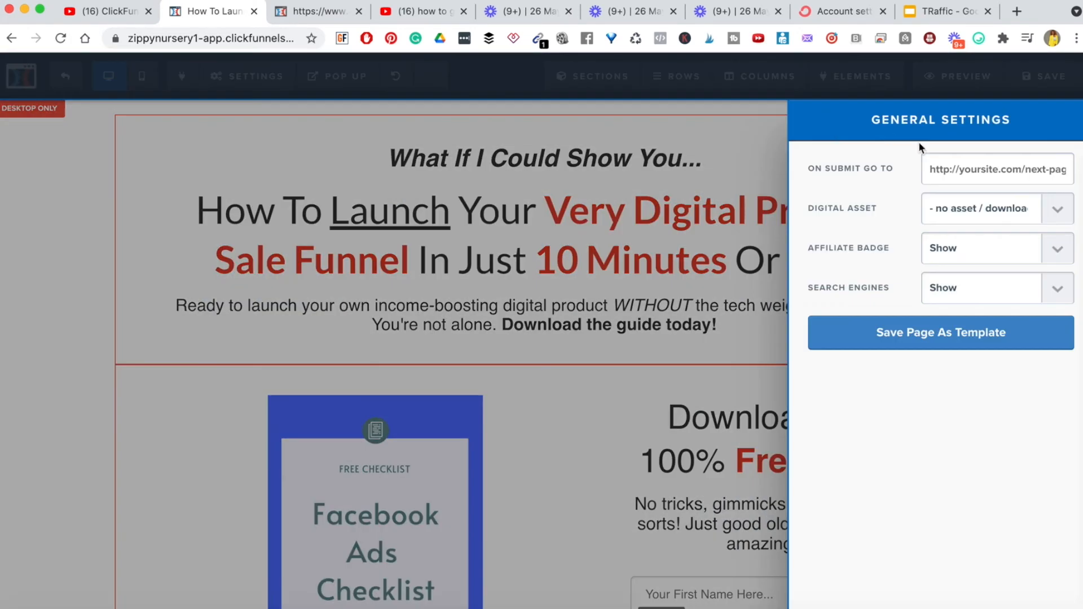
{"action": "left_click", "coordinate": [985, 167]}
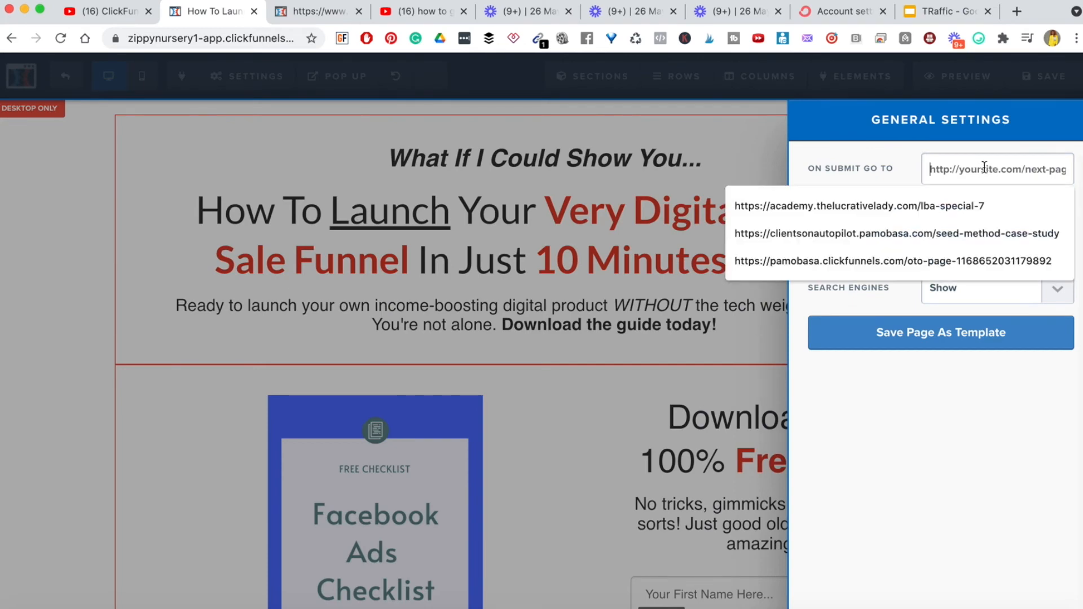
{"action": "left_click", "coordinate": [891, 209]}
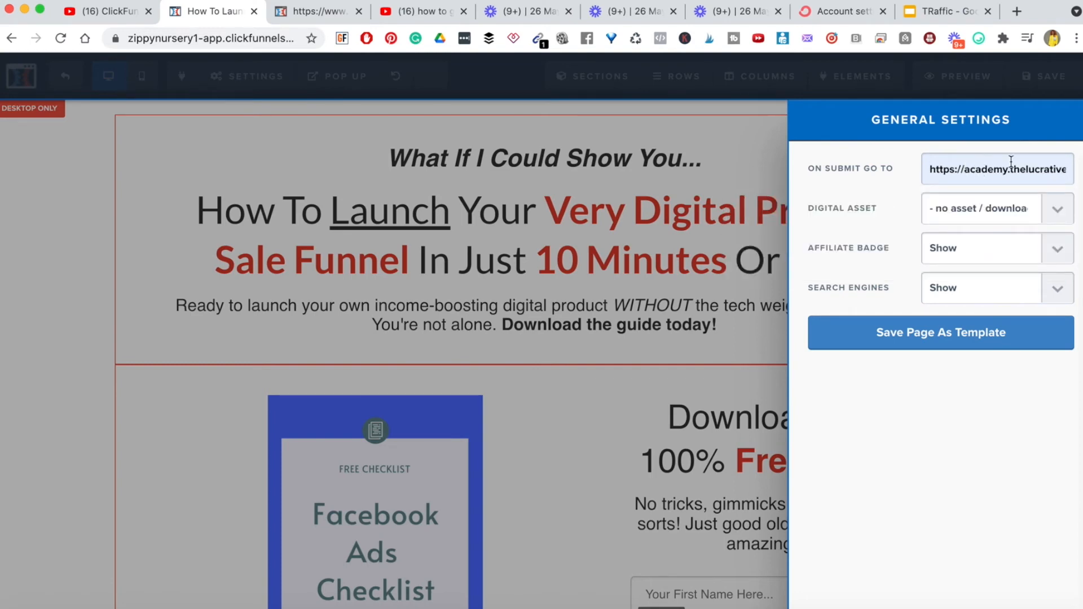
{"action": "left_click", "coordinate": [749, 340]}
Look over the opt-in form and its submit button, and save the squeeze page
{"action": "scroll", "coordinate": [796, 411], "scroll_direction": "down", "scroll_amount": 6}
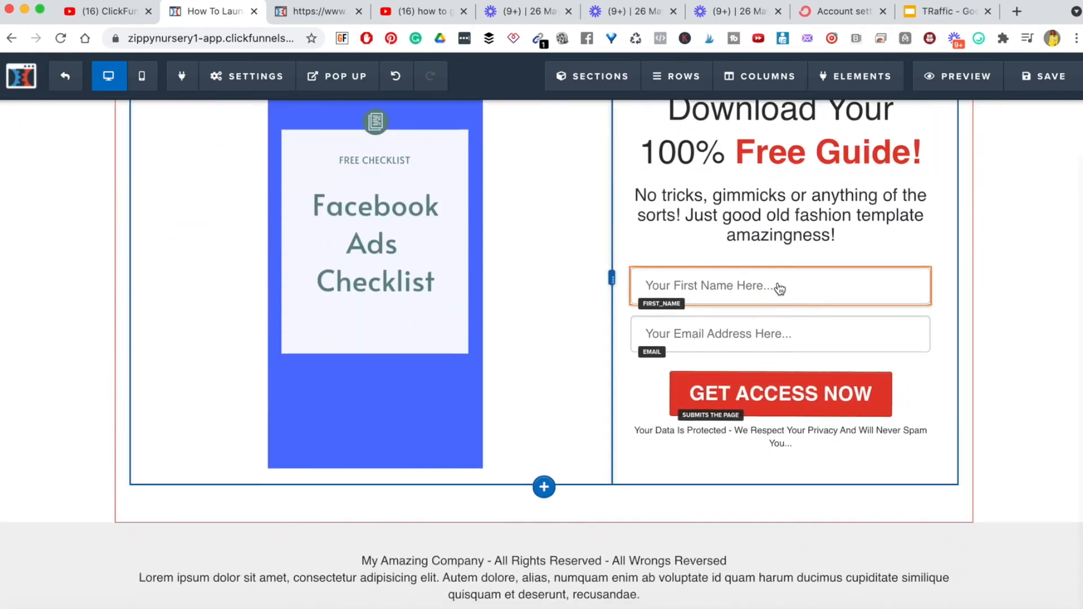
{"action": "scroll", "coordinate": [716, 508], "scroll_direction": "up", "scroll_amount": 2}
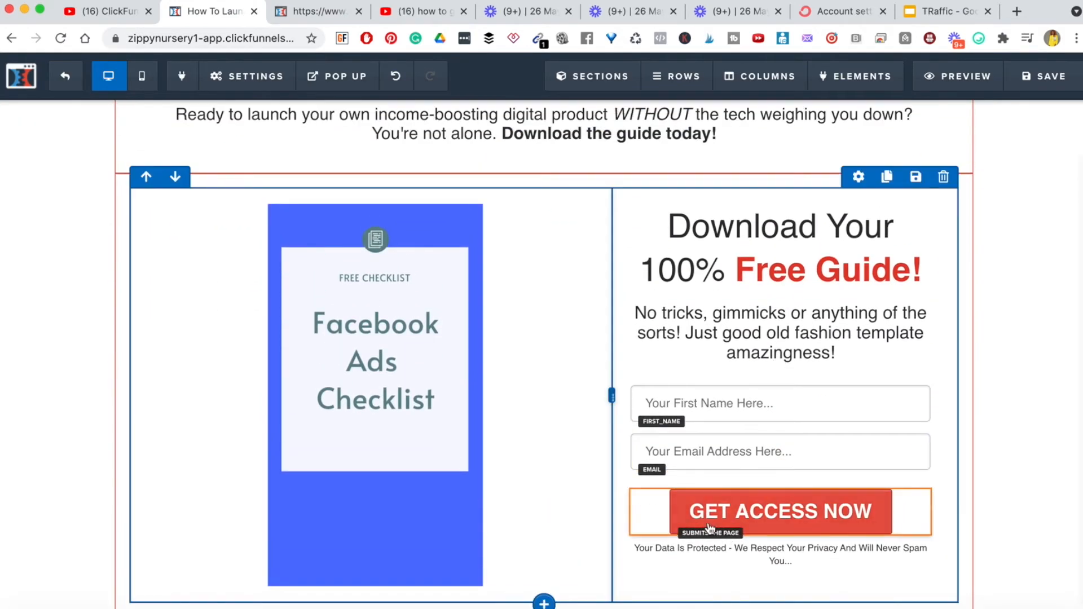
{"action": "scroll", "coordinate": [817, 382], "scroll_direction": "up", "scroll_amount": 3}
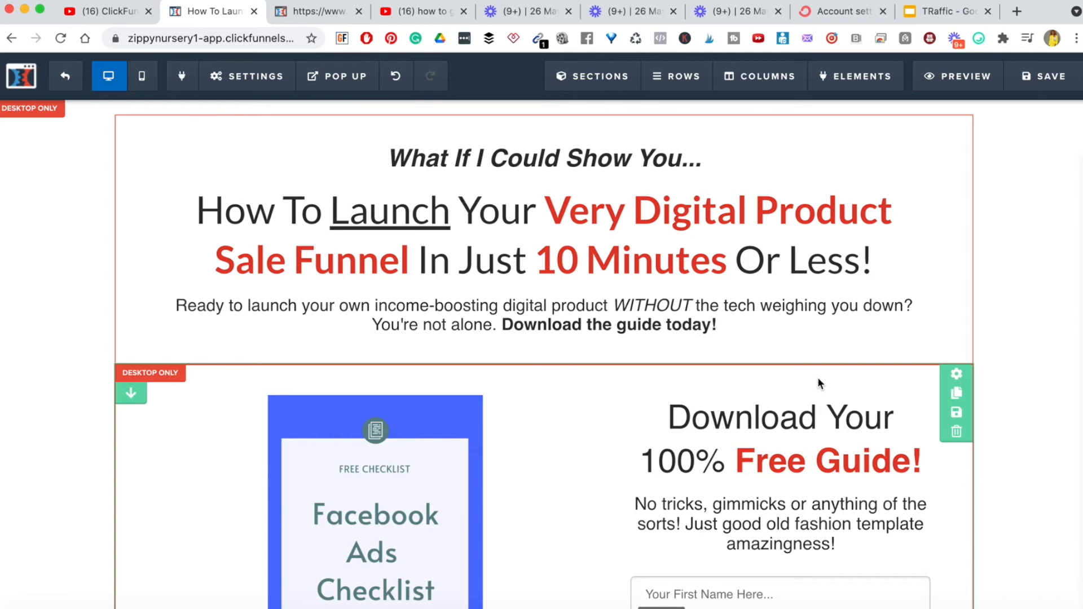
{"action": "left_click", "coordinate": [242, 76]}
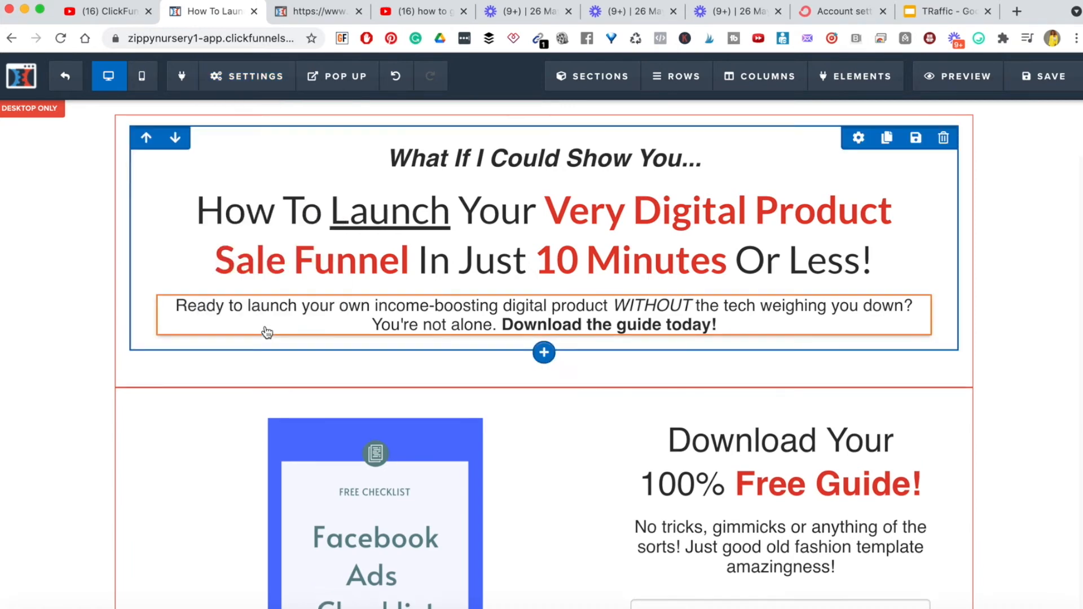
{"action": "left_click", "coordinate": [1050, 85]}
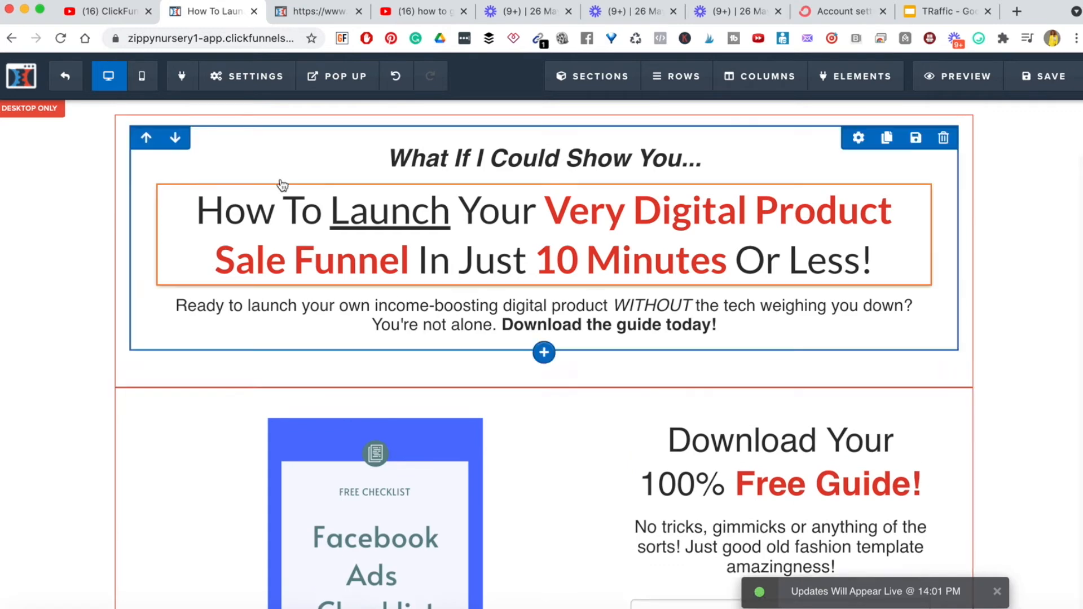
Set the affiliate badge to Hide in the page's general settings
{"action": "left_click", "coordinate": [247, 76]}
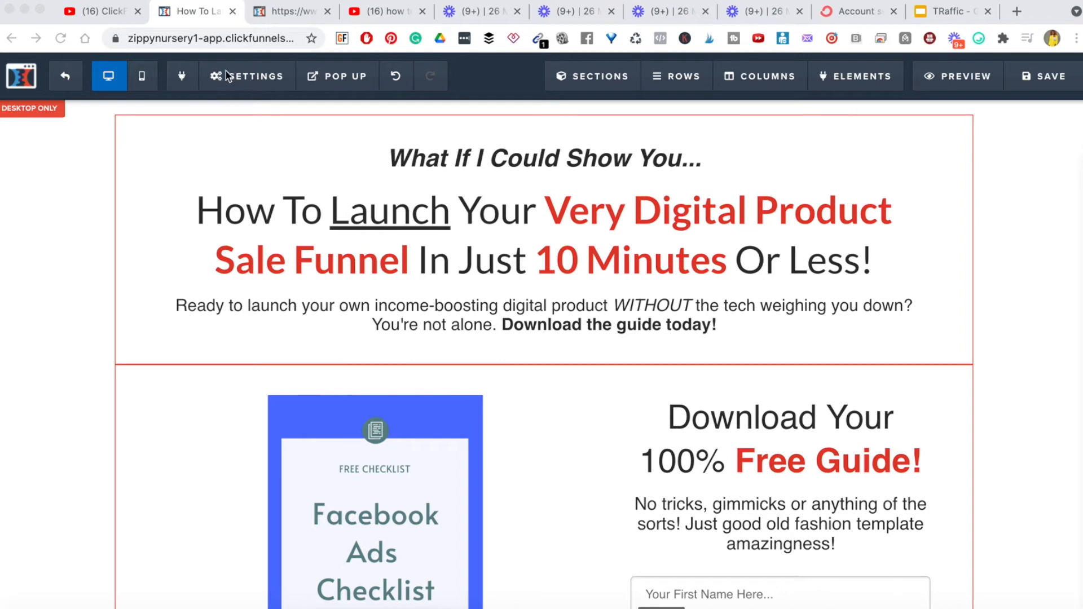
{"action": "left_click", "coordinate": [247, 77]}
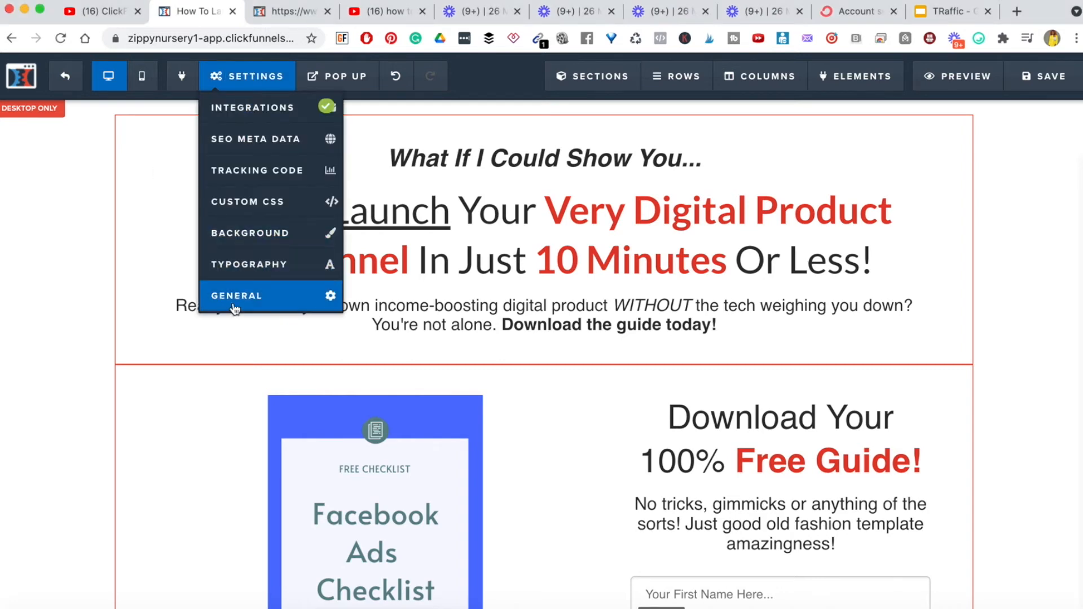
{"action": "left_click", "coordinate": [250, 301]}
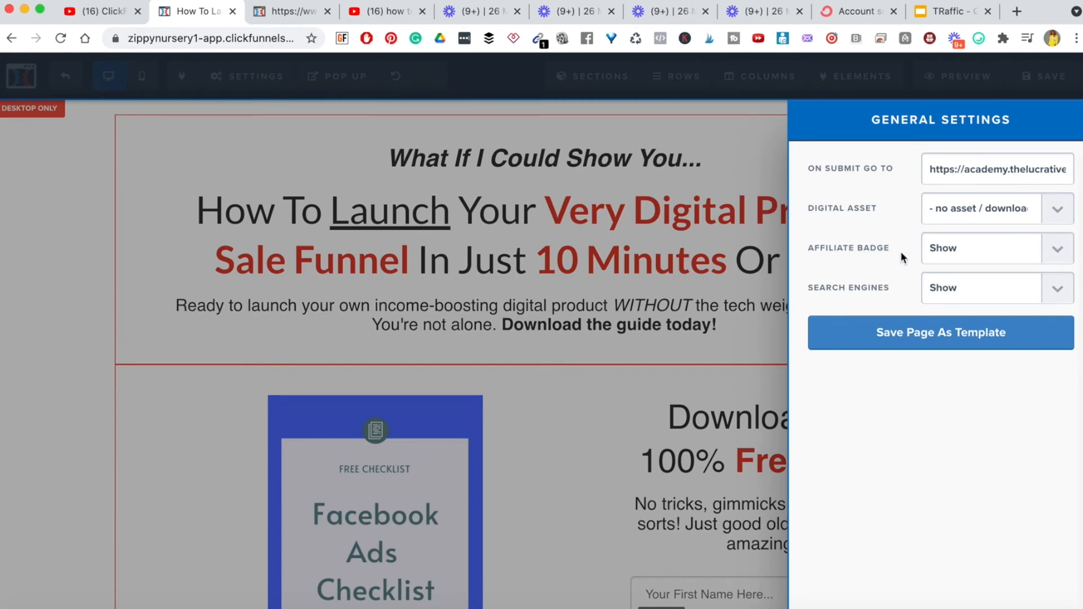
{"action": "left_click", "coordinate": [1065, 253]}
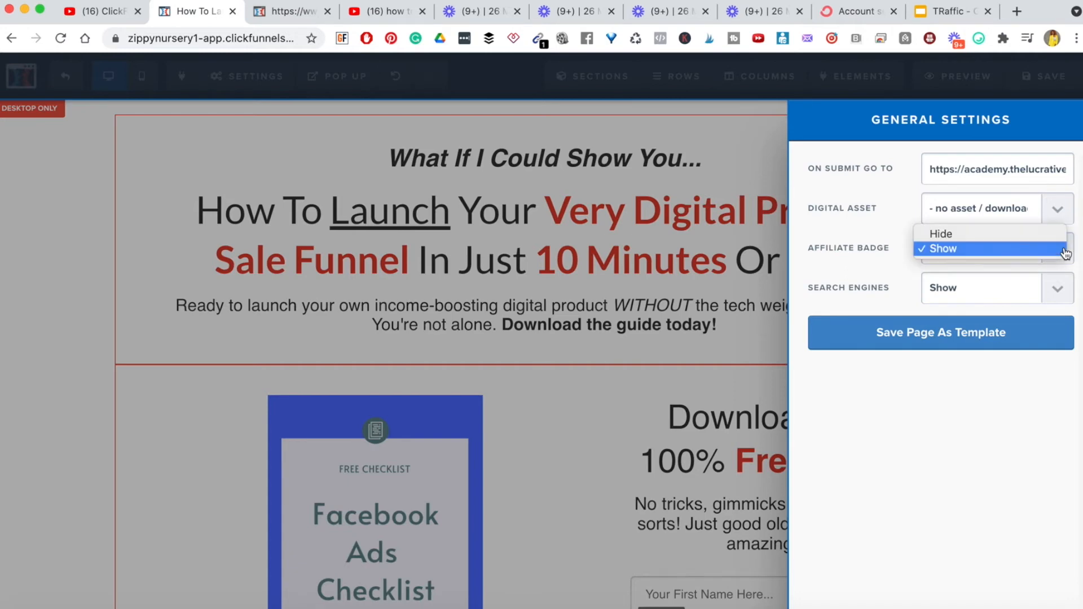
{"action": "left_click", "coordinate": [1040, 235]}
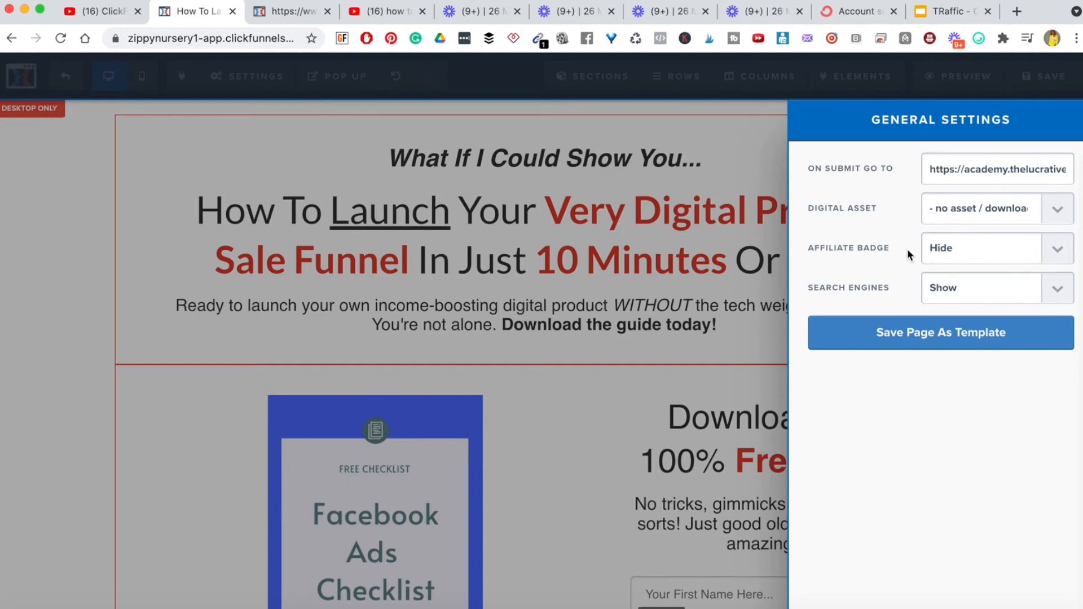
Examine the search engine visibility options and the dialog for saving the page as a template
{"action": "left_click", "coordinate": [1058, 293]}
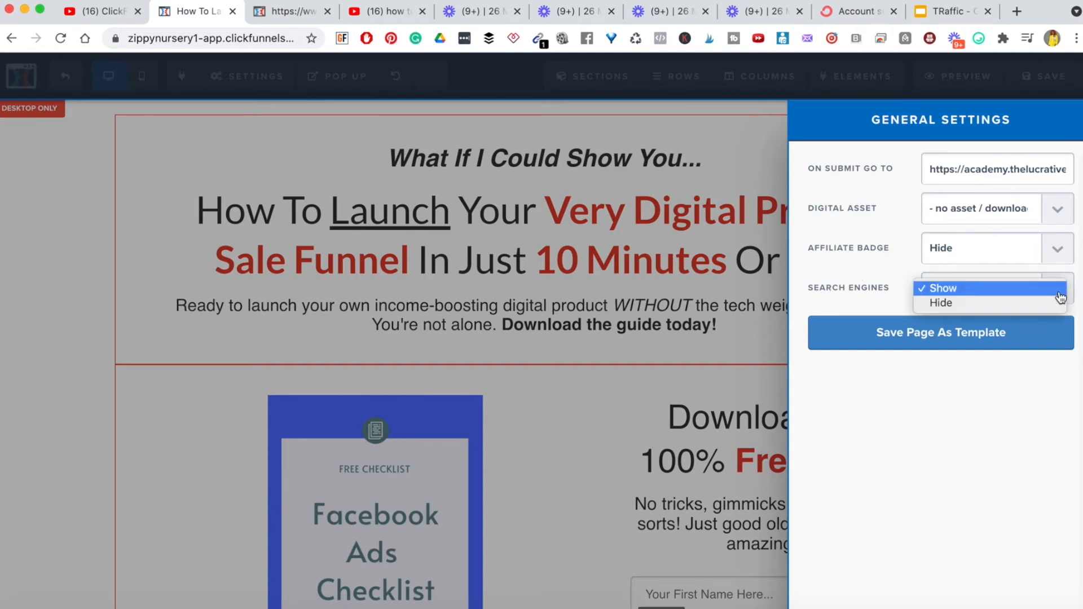
{"action": "left_click", "coordinate": [837, 299]}
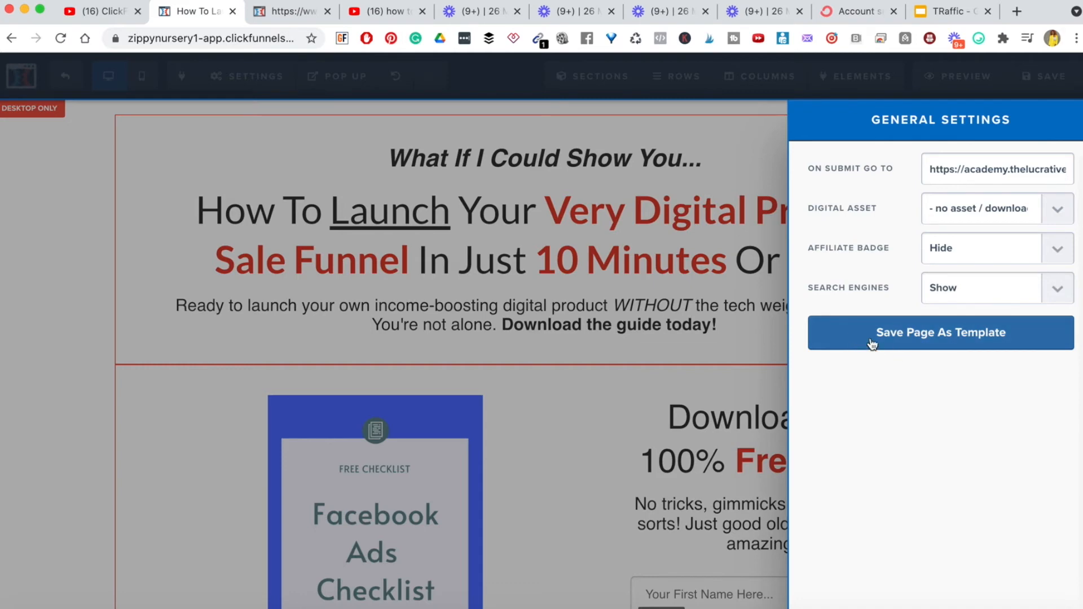
{"action": "left_click", "coordinate": [918, 338]}
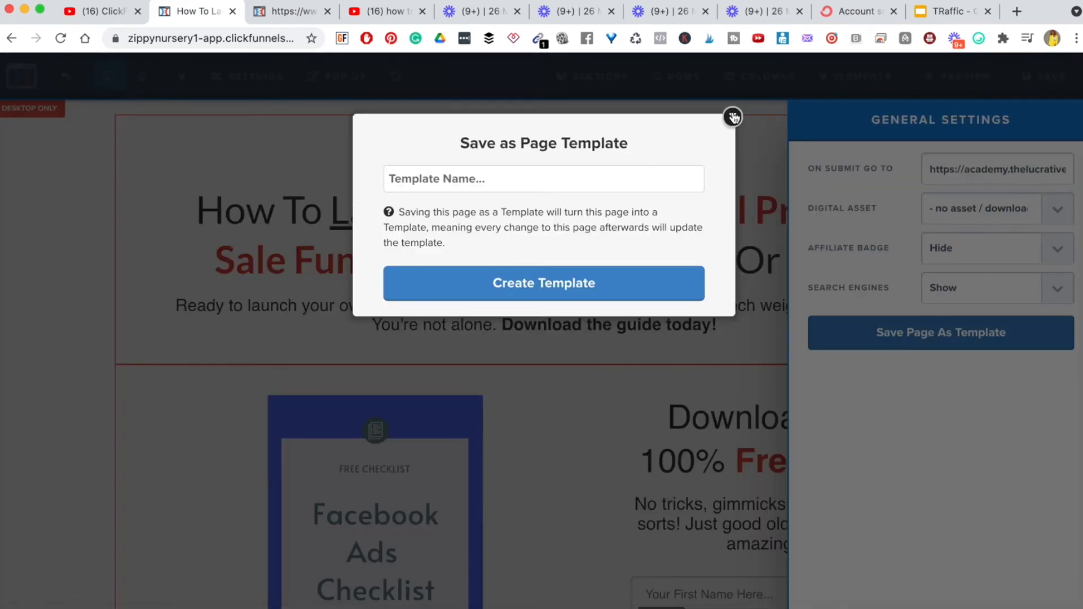
{"action": "left_click", "coordinate": [732, 116]}
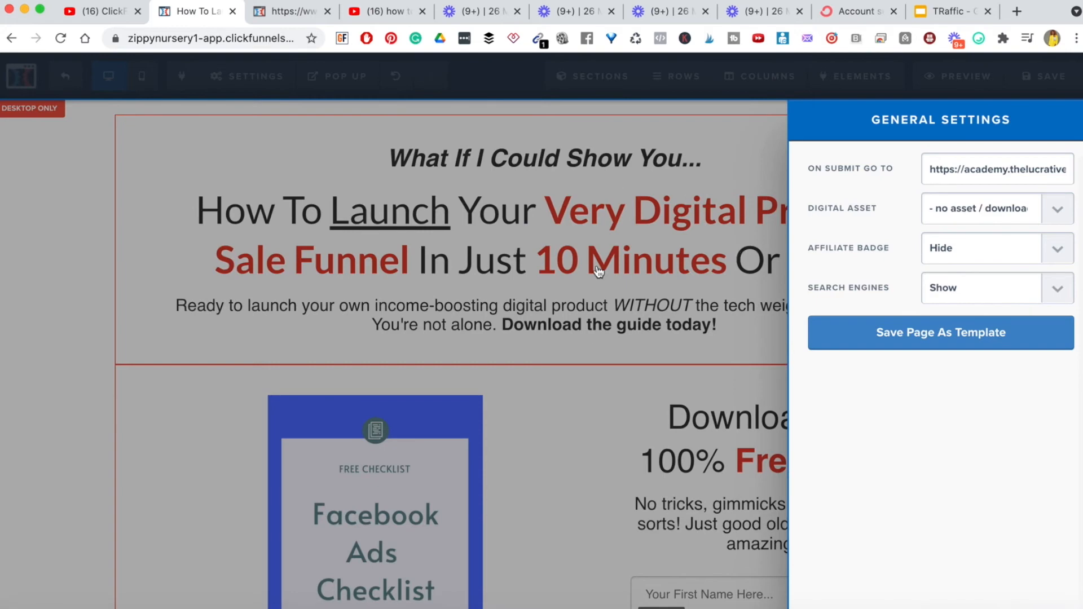
{"action": "left_click", "coordinate": [904, 344]}
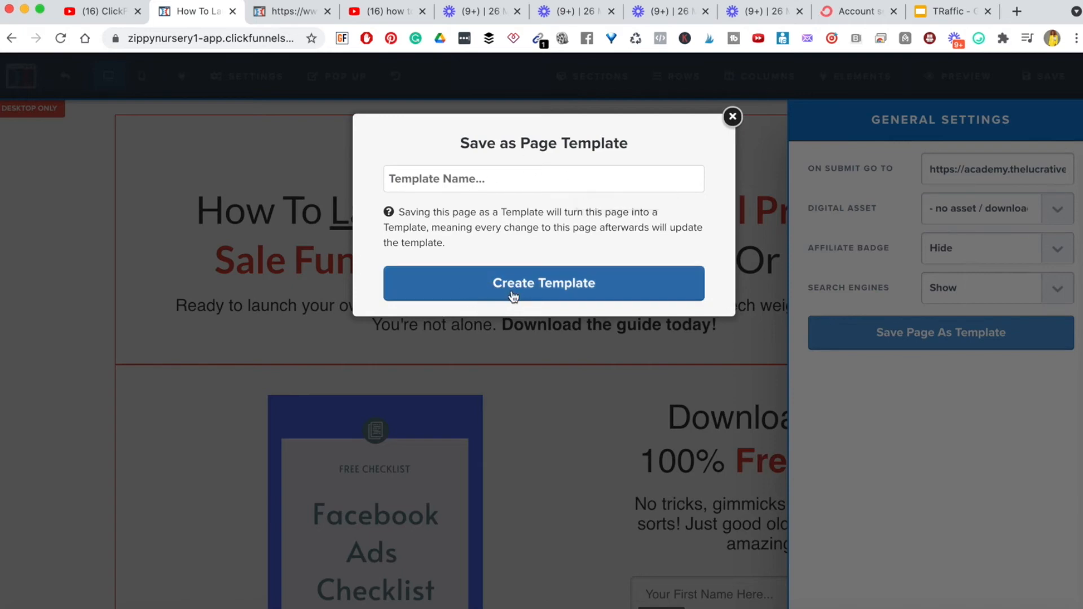
{"action": "left_click", "coordinate": [733, 120]}
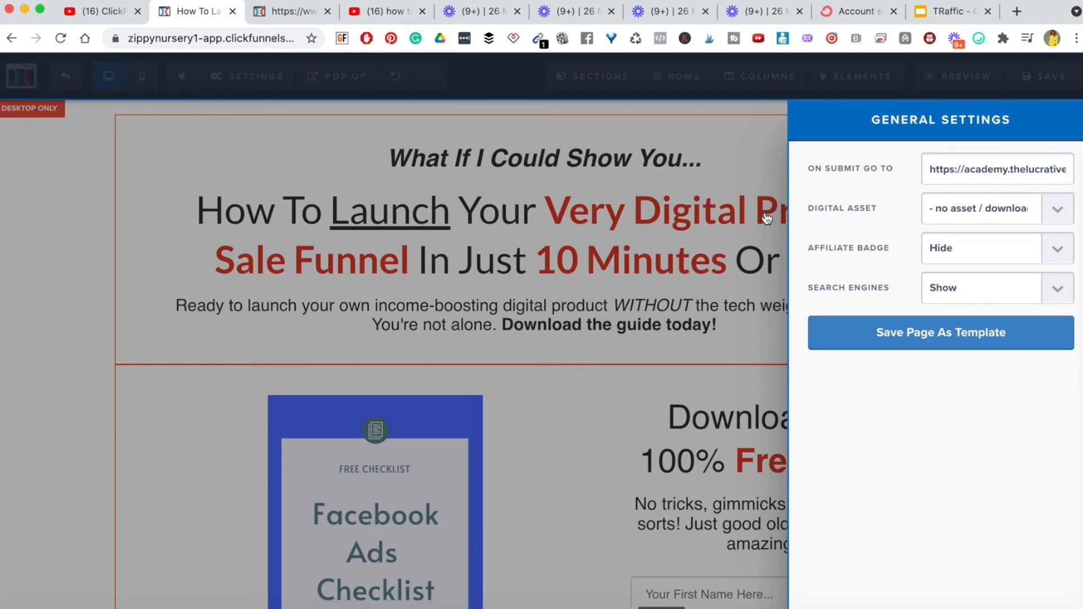
Close the general settings and go back to the funnel's Sales Page step to see its templates
{"action": "left_click", "coordinate": [758, 170]}
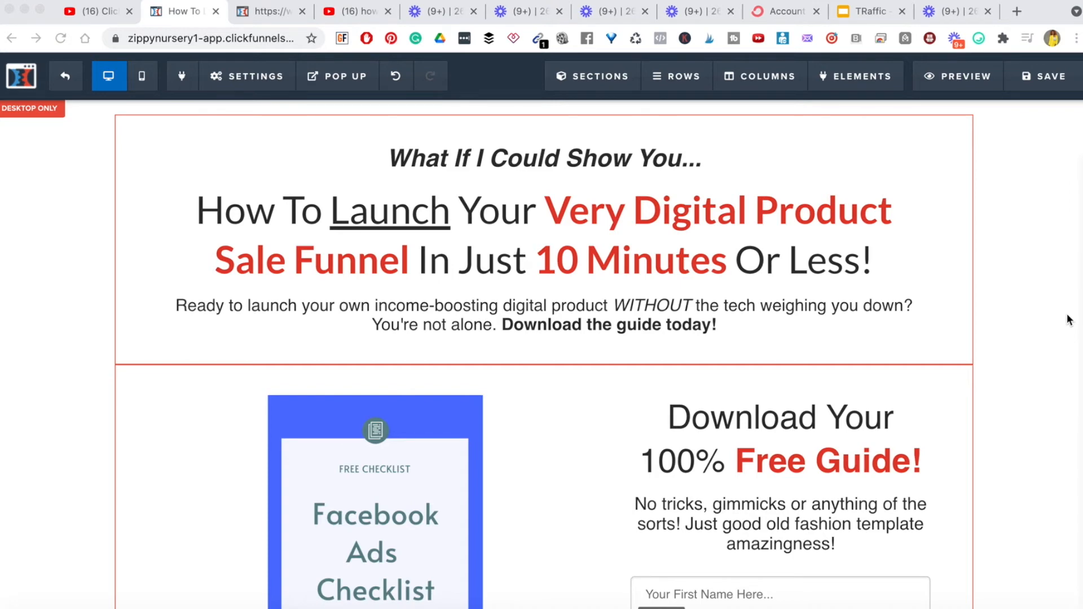
{"action": "left_click", "coordinate": [66, 79]}
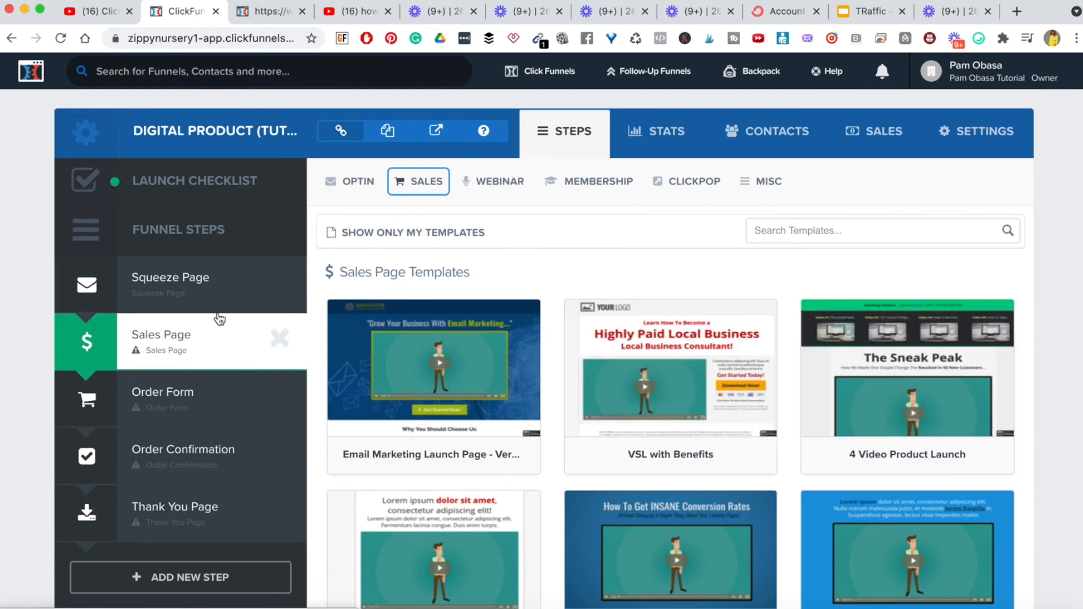
Browse the Sales Page templates through to the end of the list and return to the first ones
{"action": "left_click", "coordinate": [414, 184]}
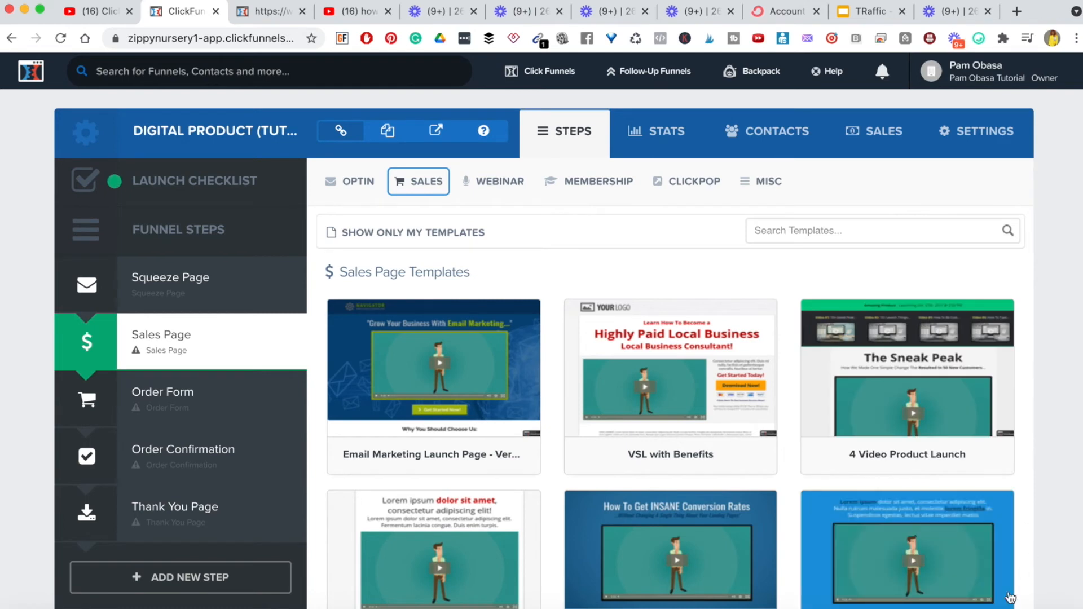
{"action": "scroll", "coordinate": [1015, 587], "scroll_direction": "down", "scroll_amount": 2}
{"action": "scroll", "coordinate": [1002, 598], "scroll_direction": "down", "scroll_amount": 5}
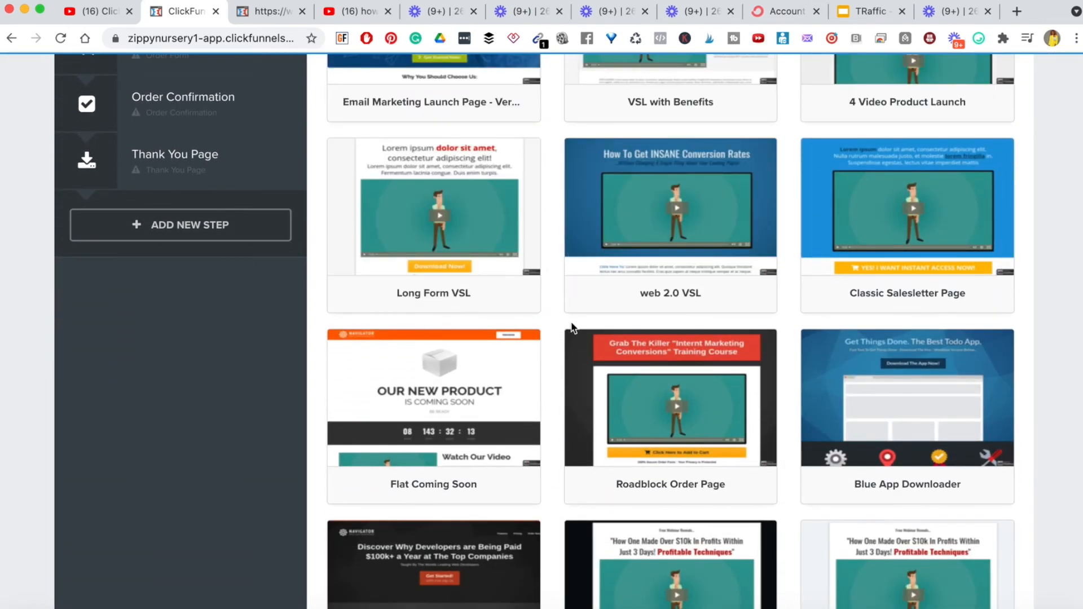
{"action": "mouse_move", "coordinate": [889, 292]}
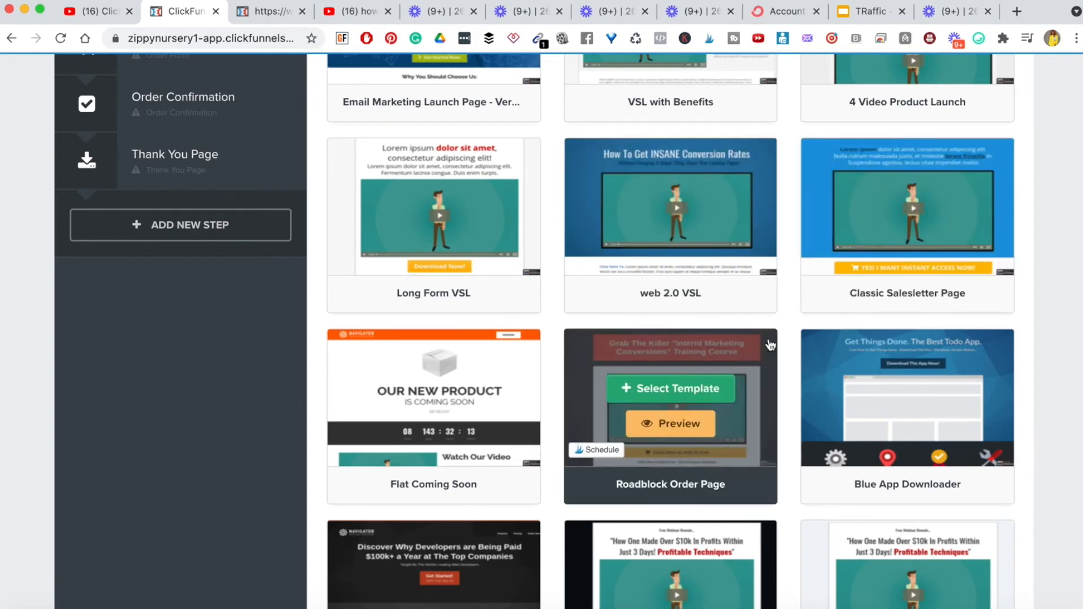
{"action": "scroll", "coordinate": [593, 395], "scroll_direction": "up", "scroll_amount": 3}
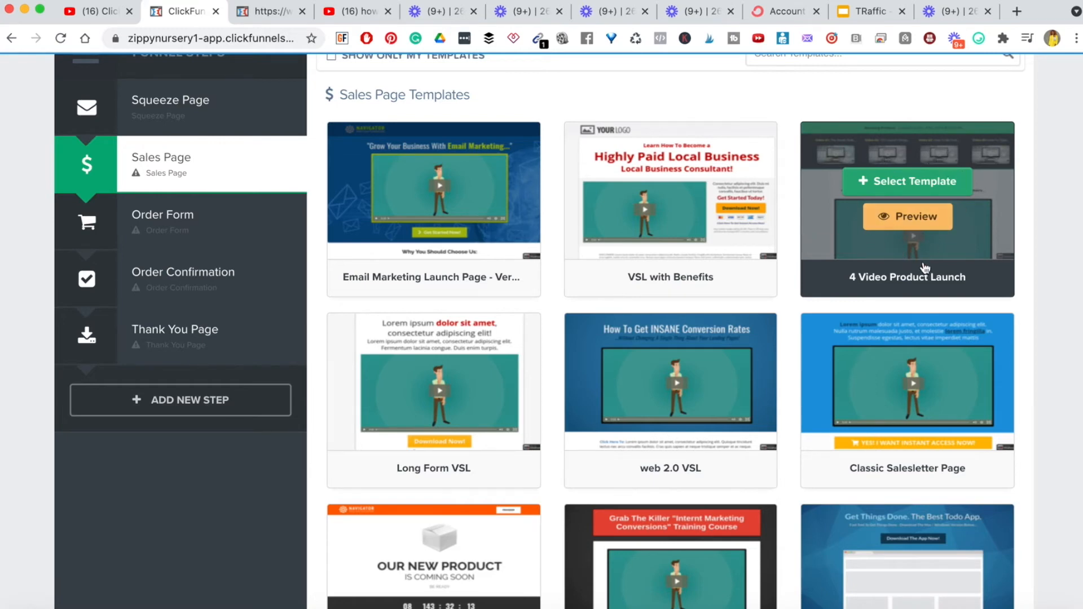
{"action": "scroll", "coordinate": [924, 265], "scroll_direction": "down", "scroll_amount": 4}
{"action": "scroll", "coordinate": [726, 283], "scroll_direction": "down", "scroll_amount": 3}
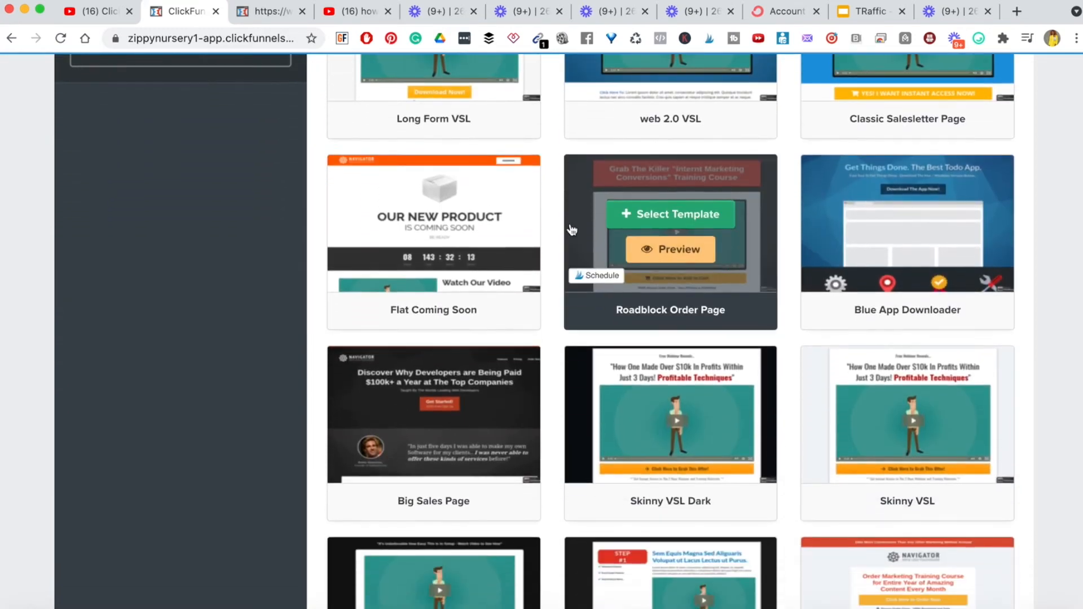
{"action": "scroll", "coordinate": [508, 210], "scroll_direction": "up", "scroll_amount": 6}
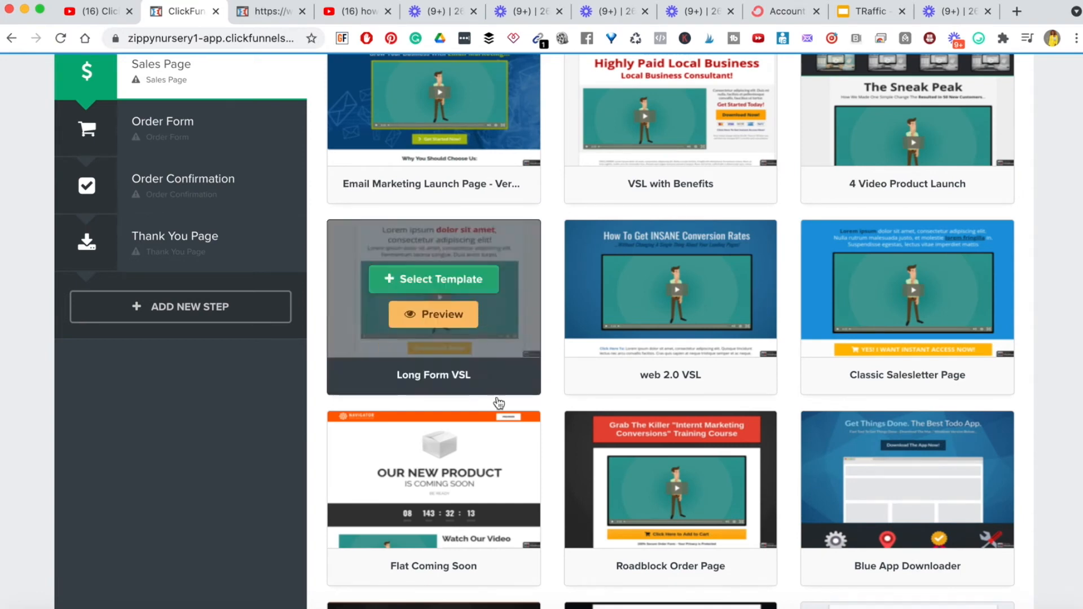
{"action": "scroll", "coordinate": [656, 407], "scroll_direction": "down", "scroll_amount": 8}
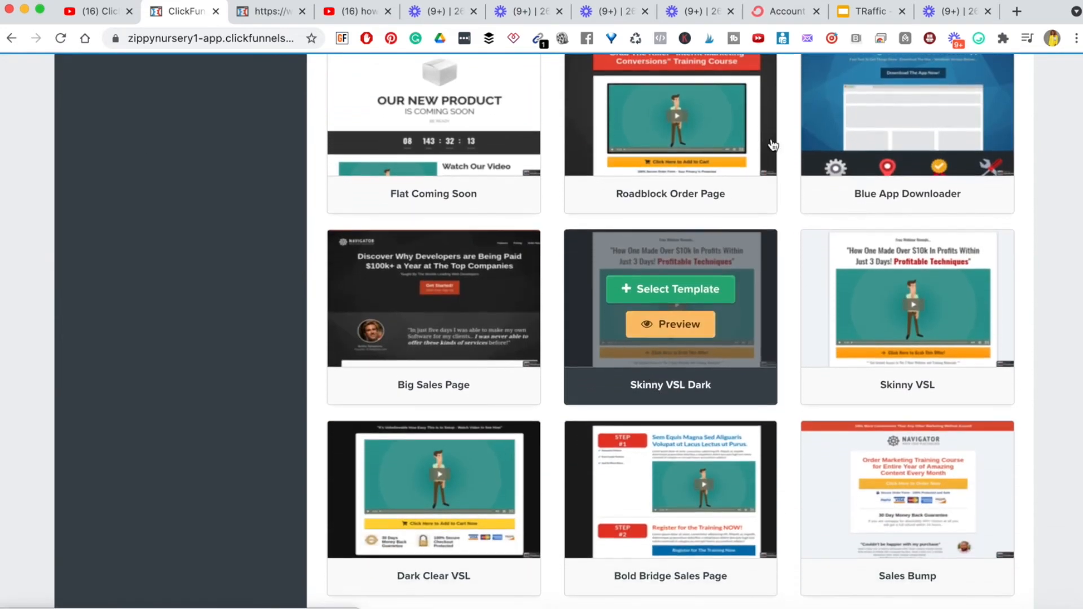
{"action": "scroll", "coordinate": [817, 350], "scroll_direction": "down", "scroll_amount": 3}
{"action": "scroll", "coordinate": [739, 413], "scroll_direction": "down", "scroll_amount": 8}
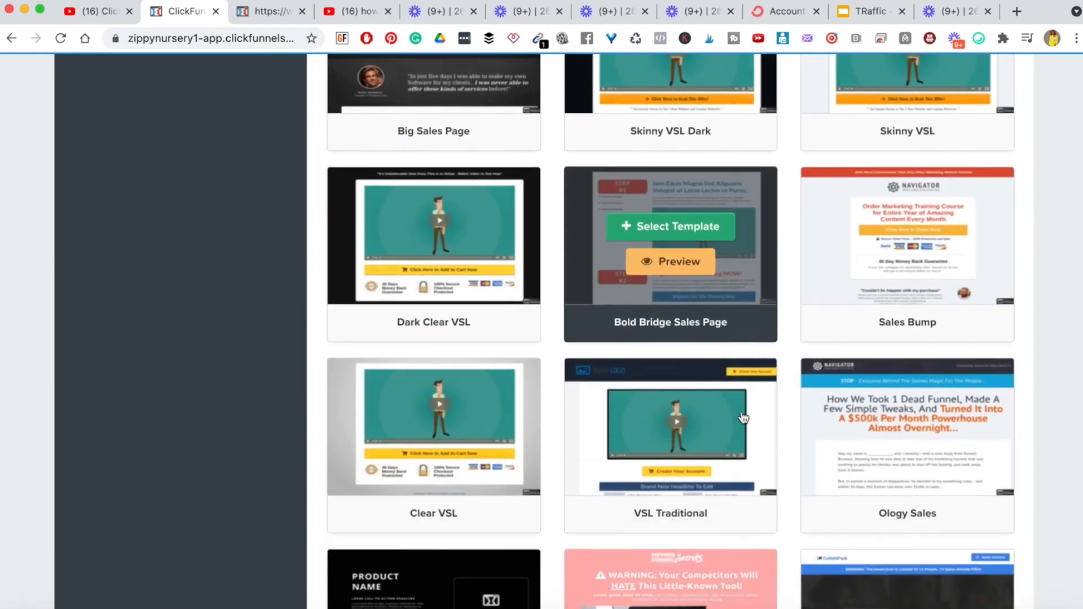
{"action": "scroll", "coordinate": [743, 416], "scroll_direction": "down", "scroll_amount": 6}
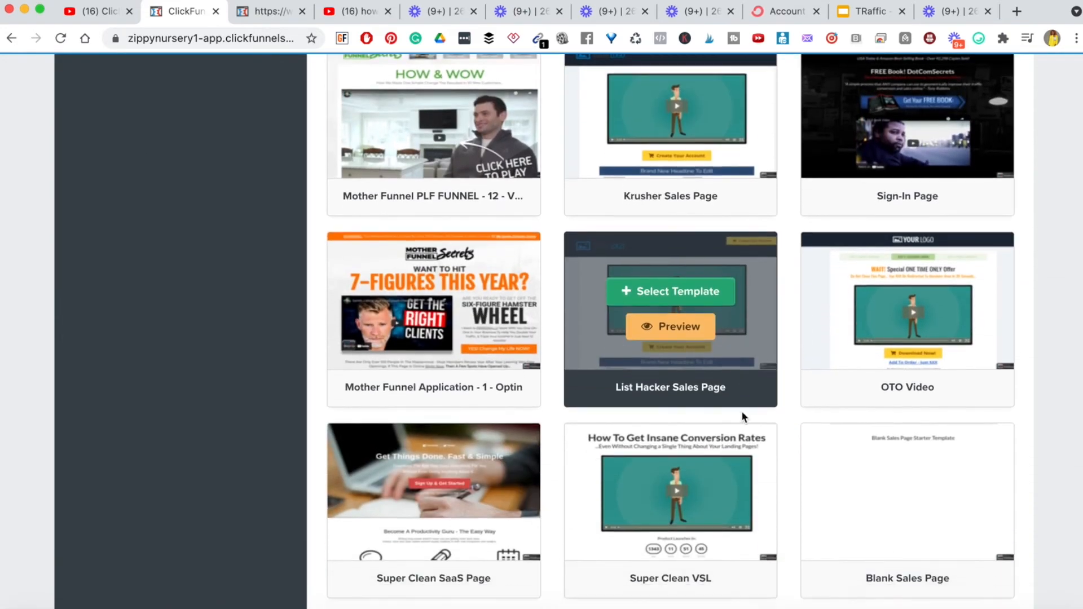
{"action": "scroll", "coordinate": [768, 480], "scroll_direction": "down", "scroll_amount": 5}
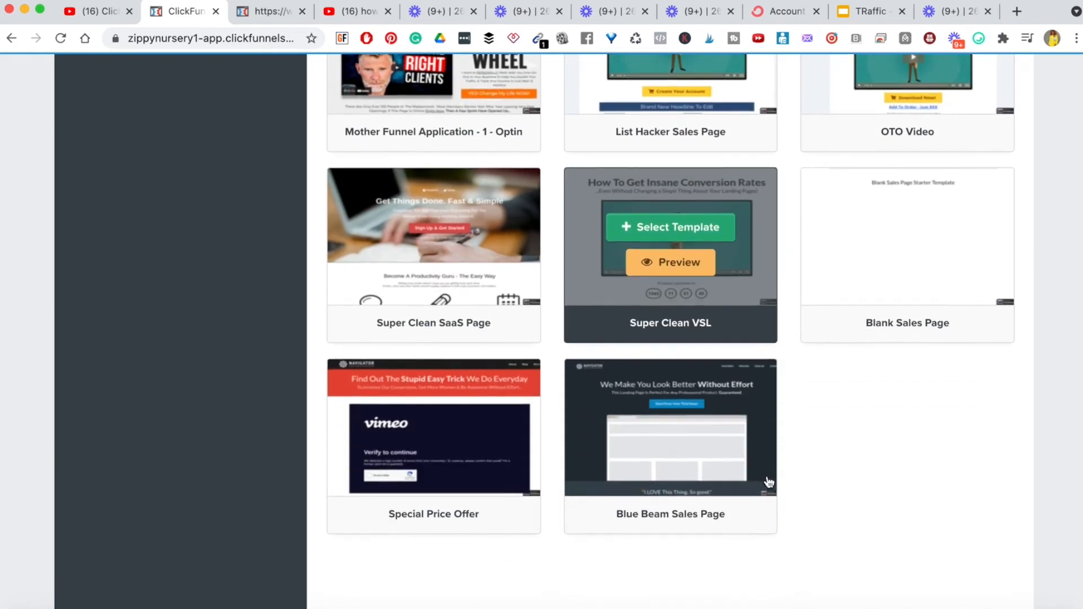
{"action": "scroll", "coordinate": [769, 480], "scroll_direction": "up", "scroll_amount": 5}
{"action": "scroll", "coordinate": [768, 482], "scroll_direction": "up", "scroll_amount": 12}
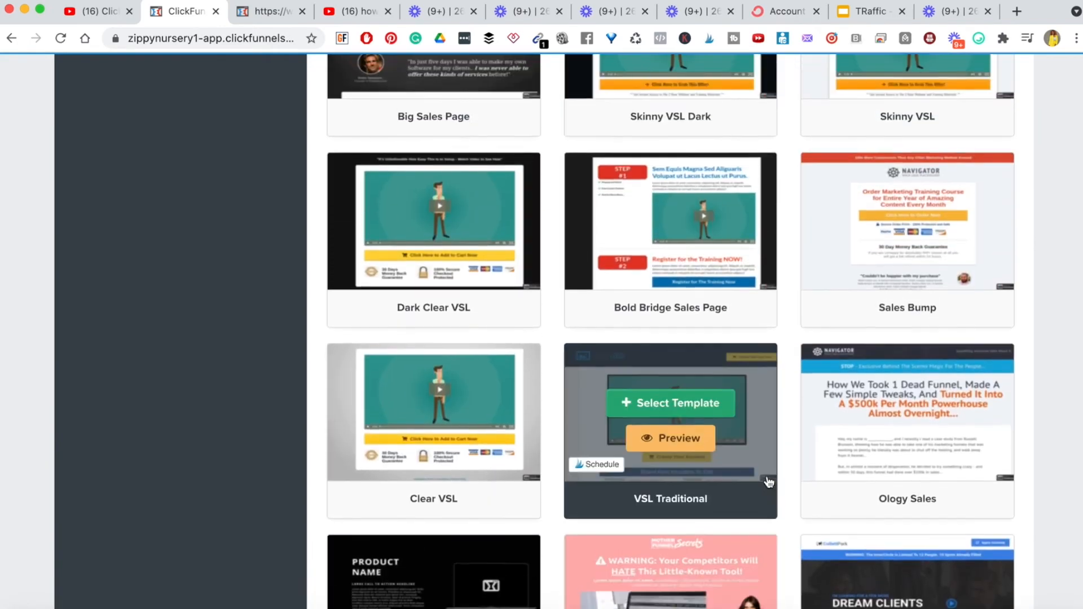
{"action": "scroll", "coordinate": [769, 482], "scroll_direction": "up", "scroll_amount": 5}
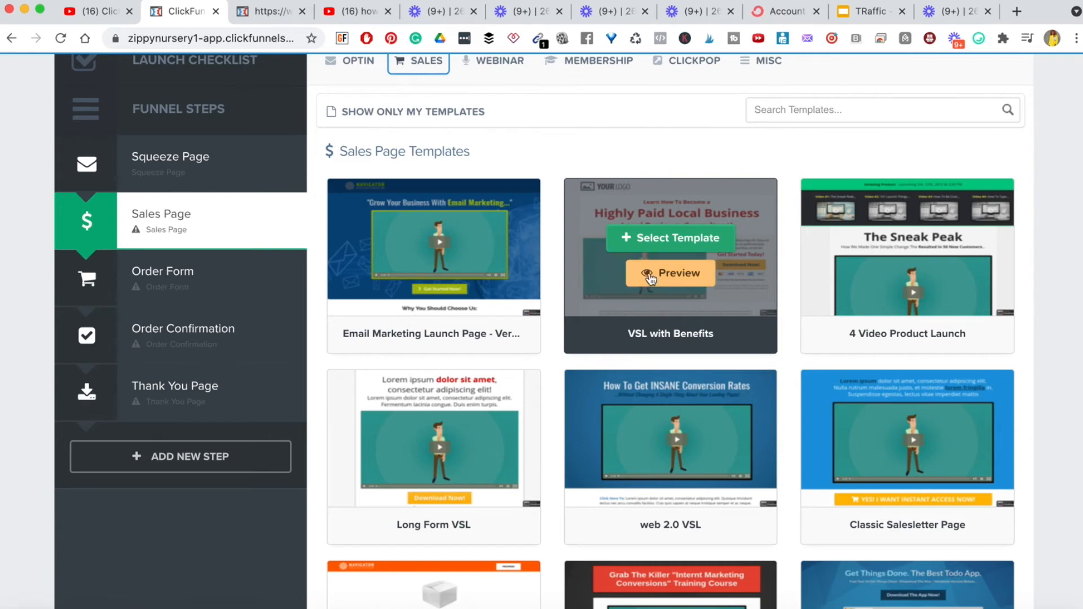
Preview the VSL with Benefits template, look over its headlines, video and call-to-action area, and close the preview
{"action": "left_click", "coordinate": [671, 274]}
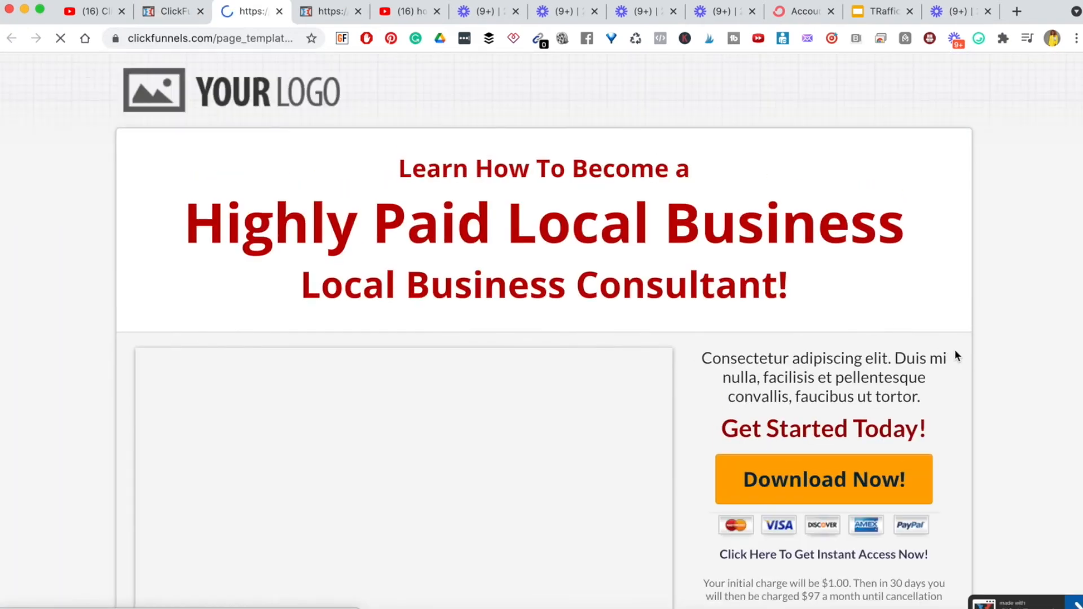
{"action": "scroll", "coordinate": [834, 337], "scroll_direction": "down", "scroll_amount": 7}
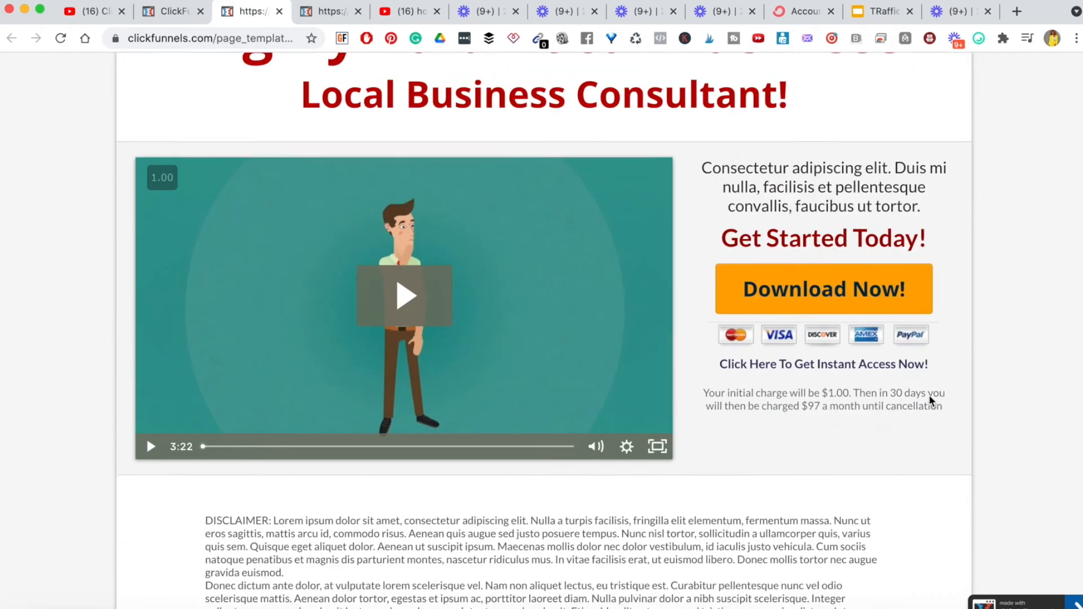
{"action": "scroll", "coordinate": [929, 395], "scroll_direction": "up", "scroll_amount": 8}
{"action": "scroll", "coordinate": [519, 465], "scroll_direction": "down", "scroll_amount": 4}
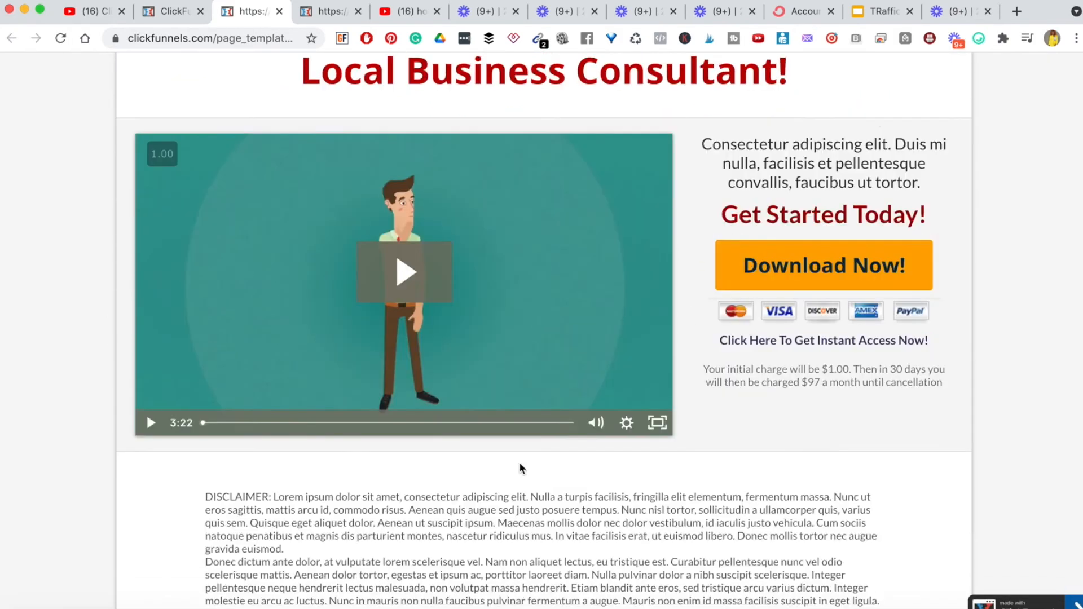
{"action": "scroll", "coordinate": [621, 332], "scroll_direction": "up", "scroll_amount": 1}
{"action": "scroll", "coordinate": [620, 332], "scroll_direction": "up", "scroll_amount": 2}
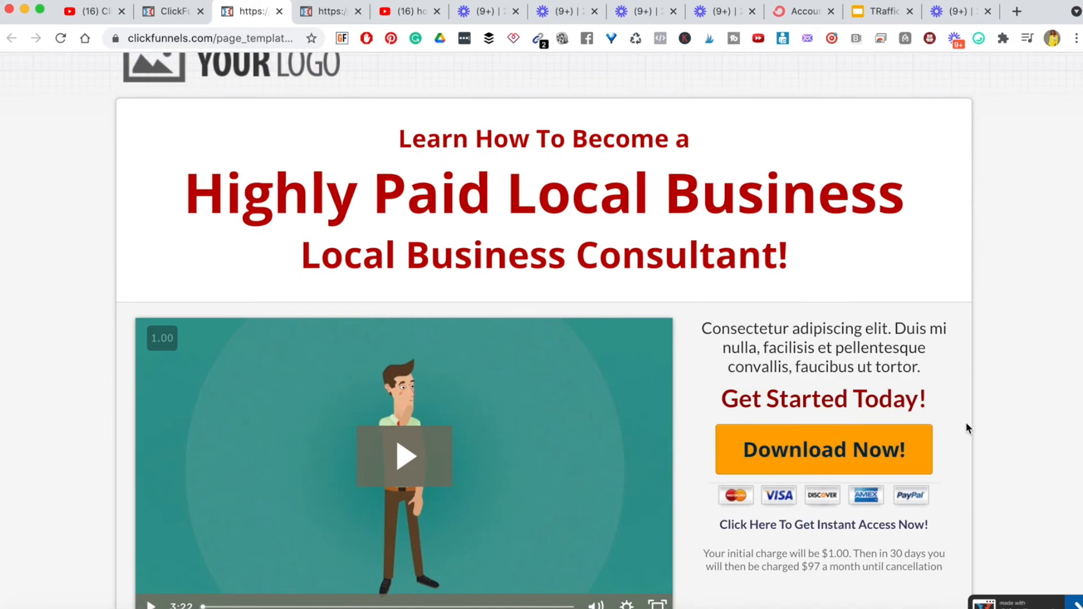
{"action": "scroll", "coordinate": [966, 423], "scroll_direction": "down", "scroll_amount": 3}
{"action": "scroll", "coordinate": [966, 428], "scroll_direction": "up", "scroll_amount": 5}
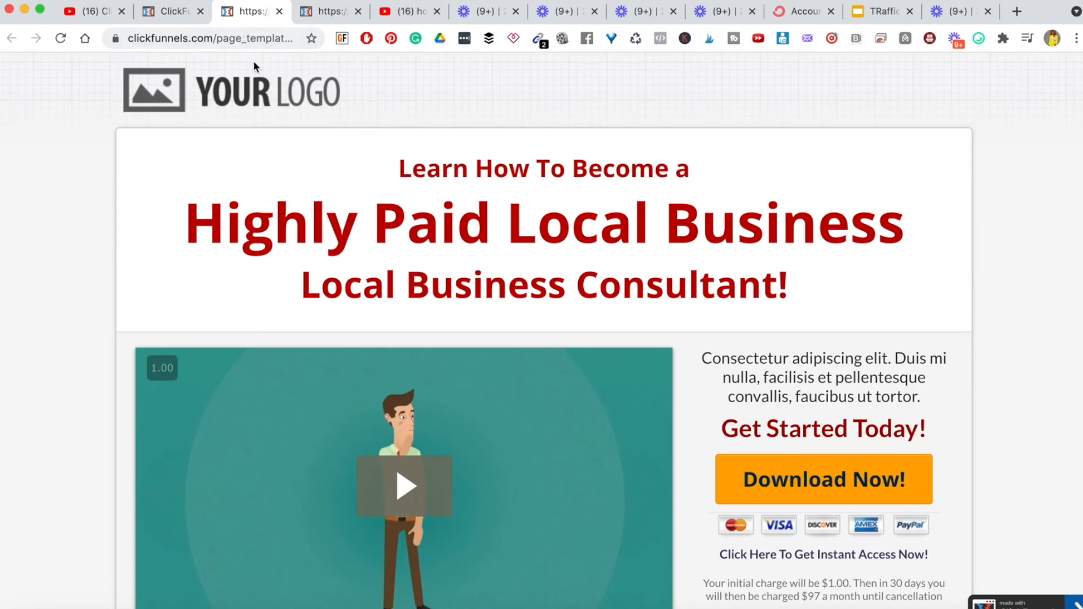
{"action": "left_click", "coordinate": [279, 11]}
{"action": "left_click", "coordinate": [169, 23]}
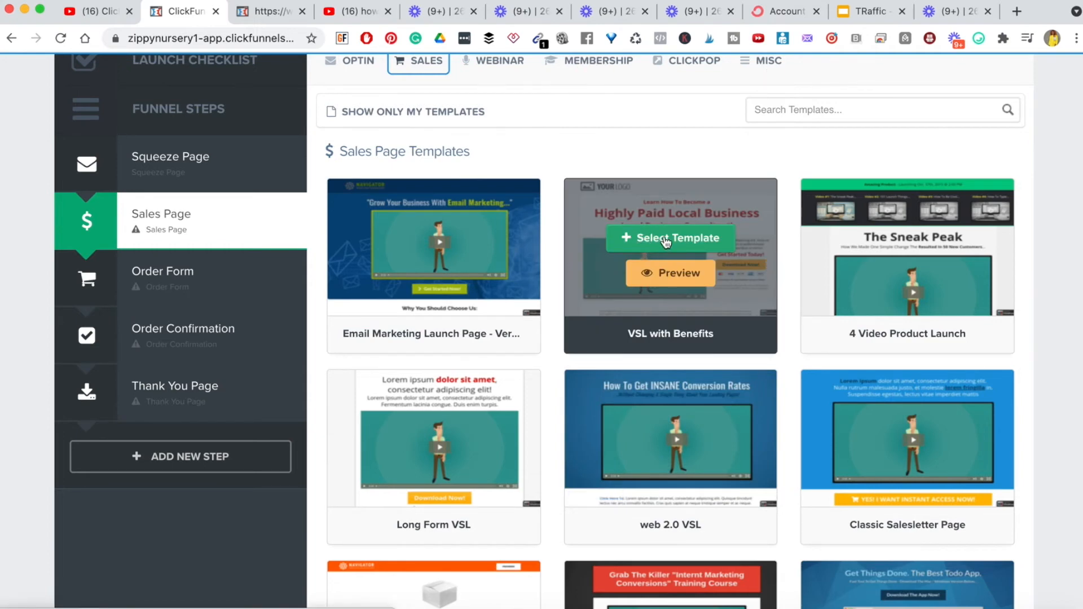
Apply the VSL with Benefits template to the Sales Page and open the page for editing
{"action": "left_click", "coordinate": [666, 239]}
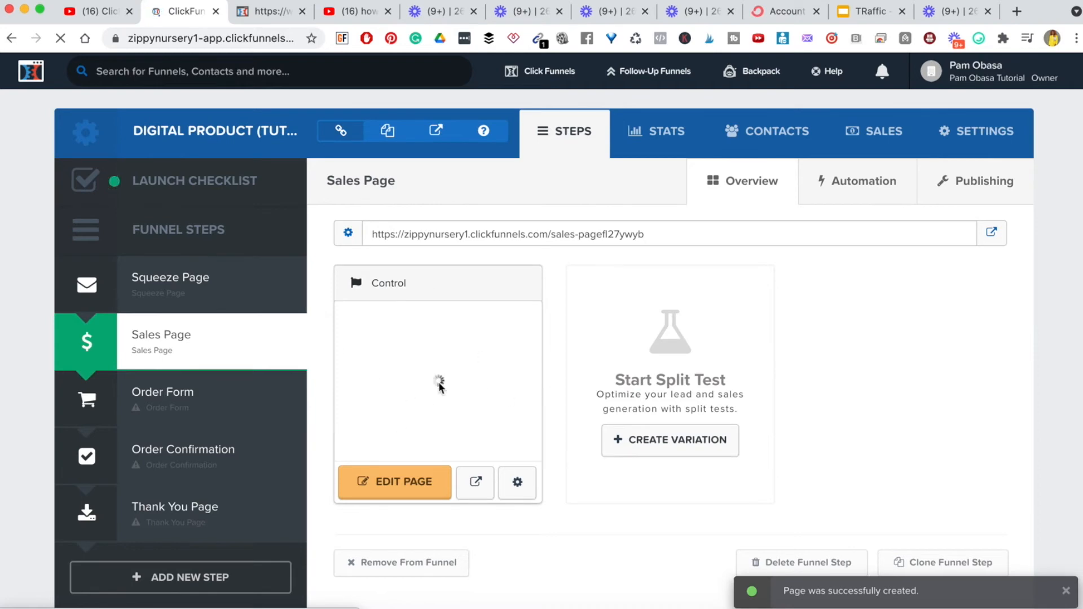
{"action": "left_click", "coordinate": [392, 485]}
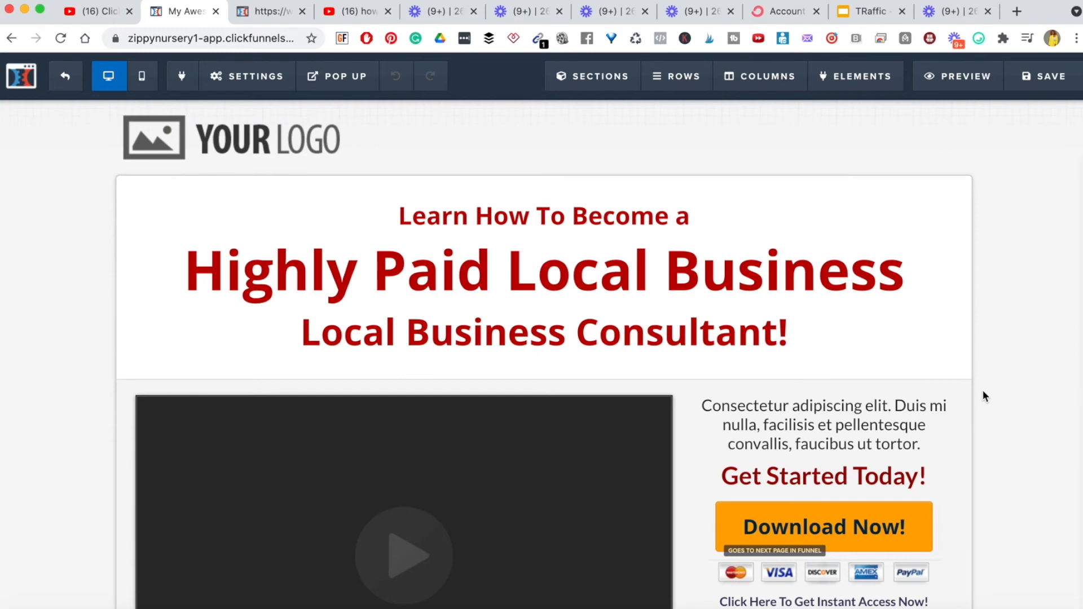
Examine the three headline lines at the start of the sales page as editable text, leaving their wording as it is
{"action": "left_click", "coordinate": [435, 218]}
{"action": "left_click", "coordinate": [477, 215]}
{"action": "double_click", "coordinate": [496, 215]}
{"action": "left_click", "coordinate": [479, 282]}
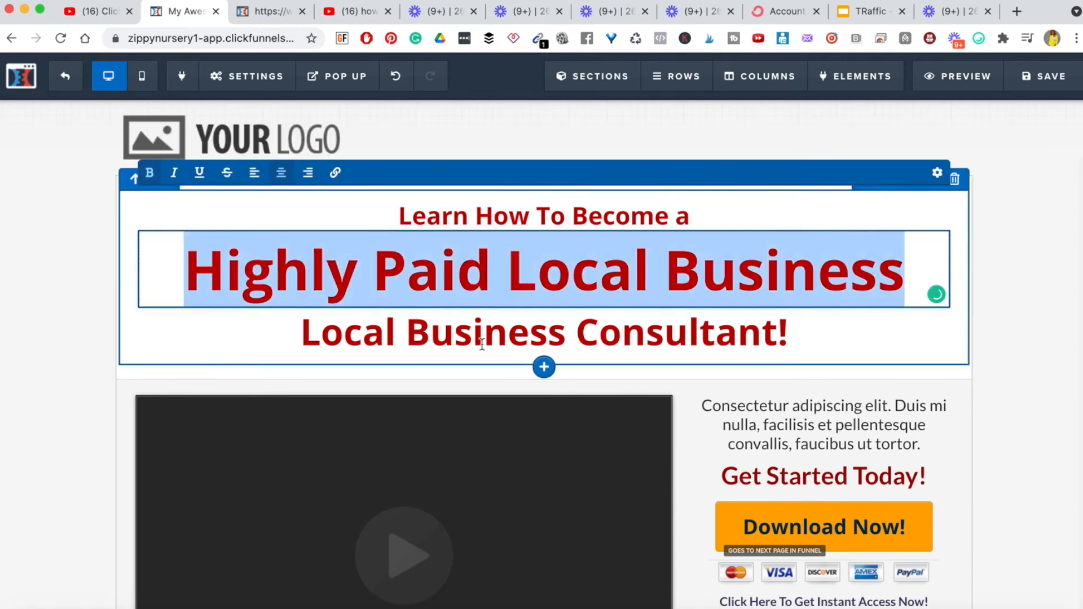
{"action": "left_click", "coordinate": [481, 336]}
{"action": "left_click", "coordinate": [996, 323]}
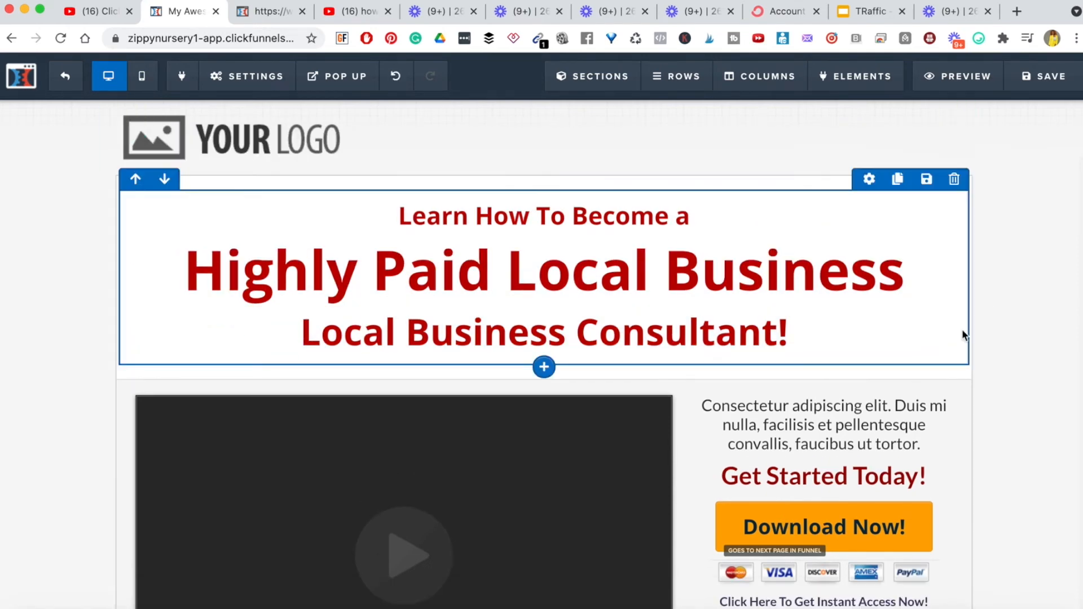
{"action": "scroll", "coordinate": [1005, 396], "scroll_direction": "down", "scroll_amount": 2}
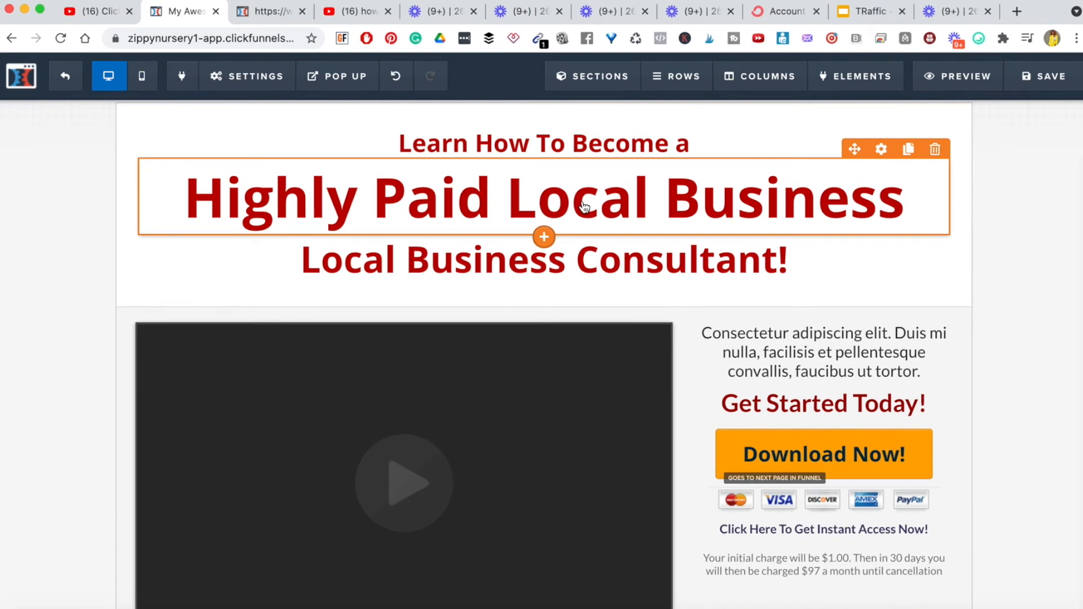
{"action": "scroll", "coordinate": [583, 206], "scroll_direction": "up", "scroll_amount": 2}
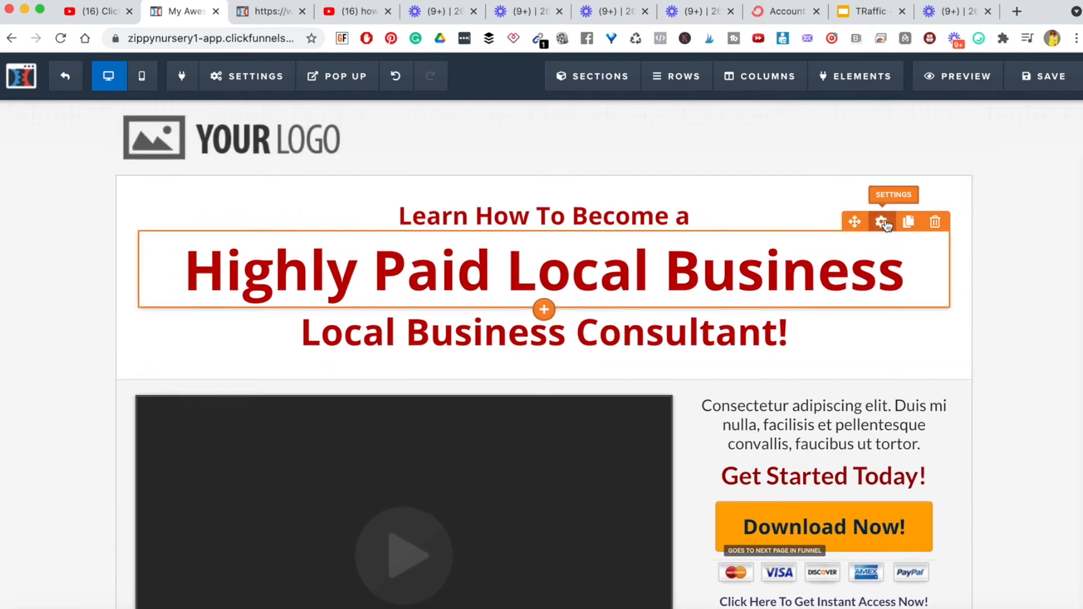
Set the bold color of the "Highly Paid Local Business" headline to a custom muted green and close its settings
{"action": "left_click", "coordinate": [882, 222]}
{"action": "left_click", "coordinate": [941, 405]}
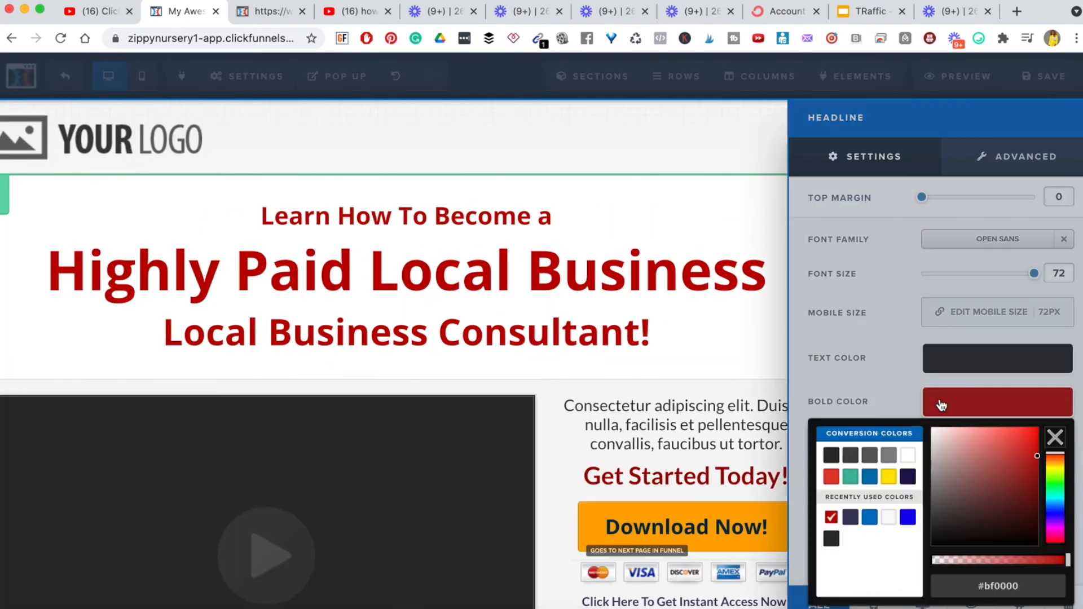
{"action": "left_click", "coordinate": [853, 477]}
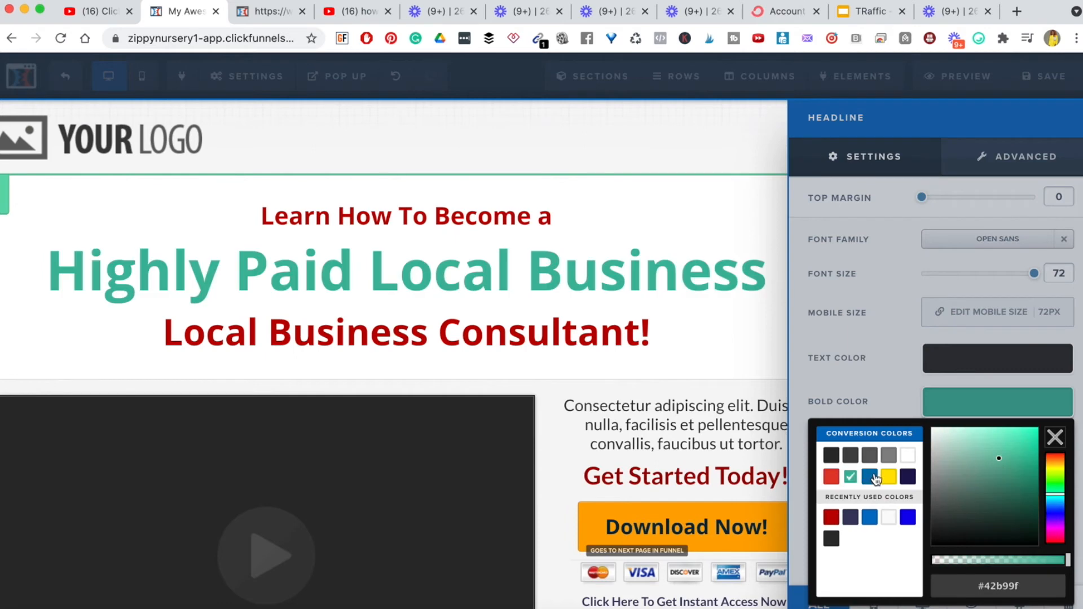
{"action": "left_click", "coordinate": [873, 479]}
{"action": "left_click", "coordinate": [852, 519]}
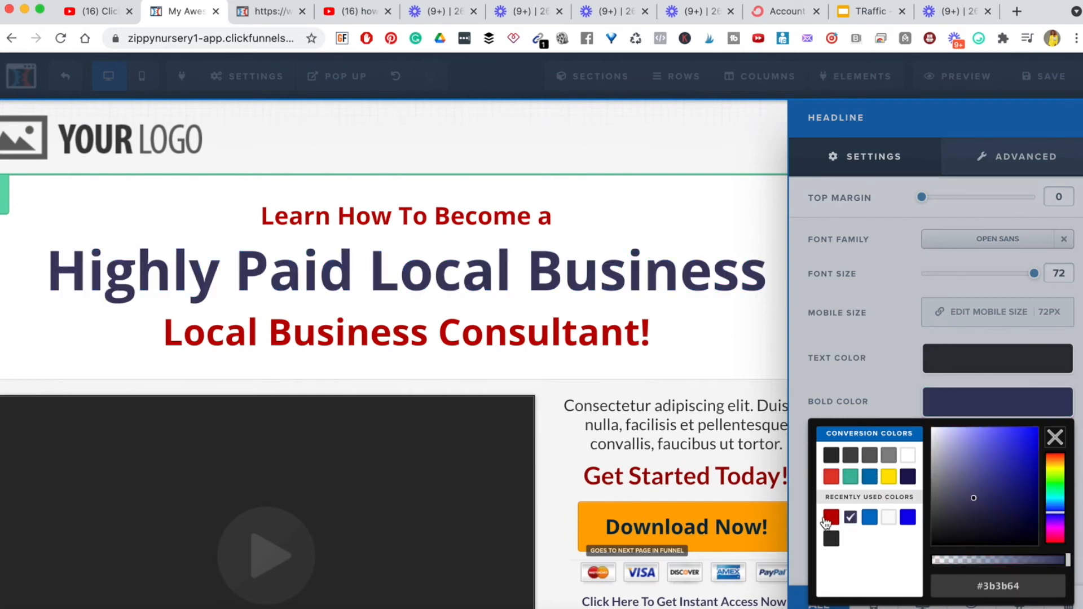
{"action": "left_click", "coordinate": [827, 518]}
{"action": "left_click", "coordinate": [832, 457]}
{"action": "left_click", "coordinate": [1004, 586]}
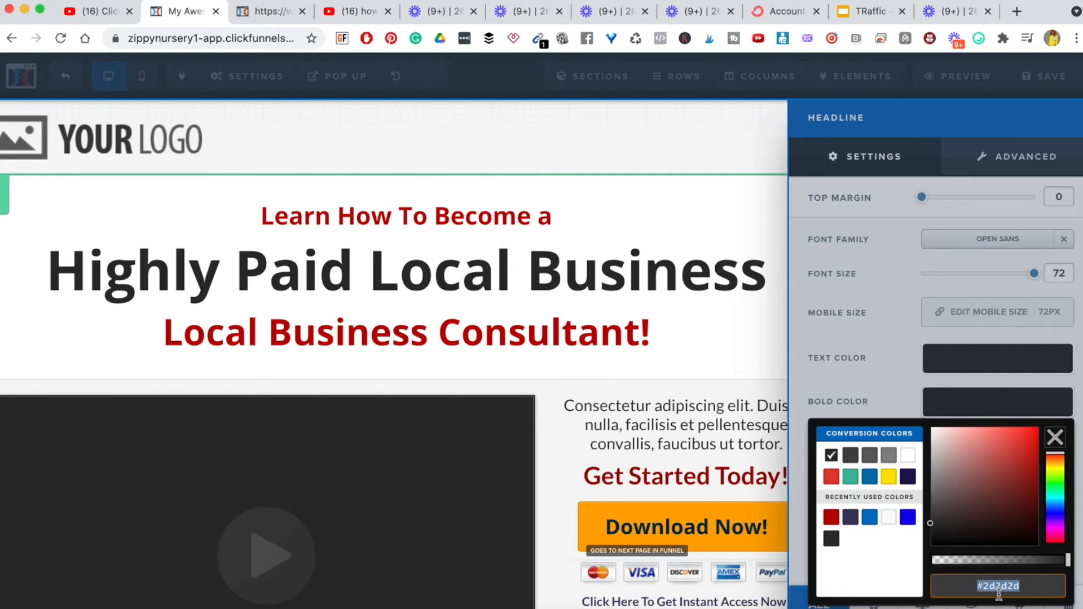
{"action": "left_click_drag", "start_coordinate": [1051, 523], "coordinate": [966, 481]}
{"action": "left_click", "coordinate": [709, 346]}
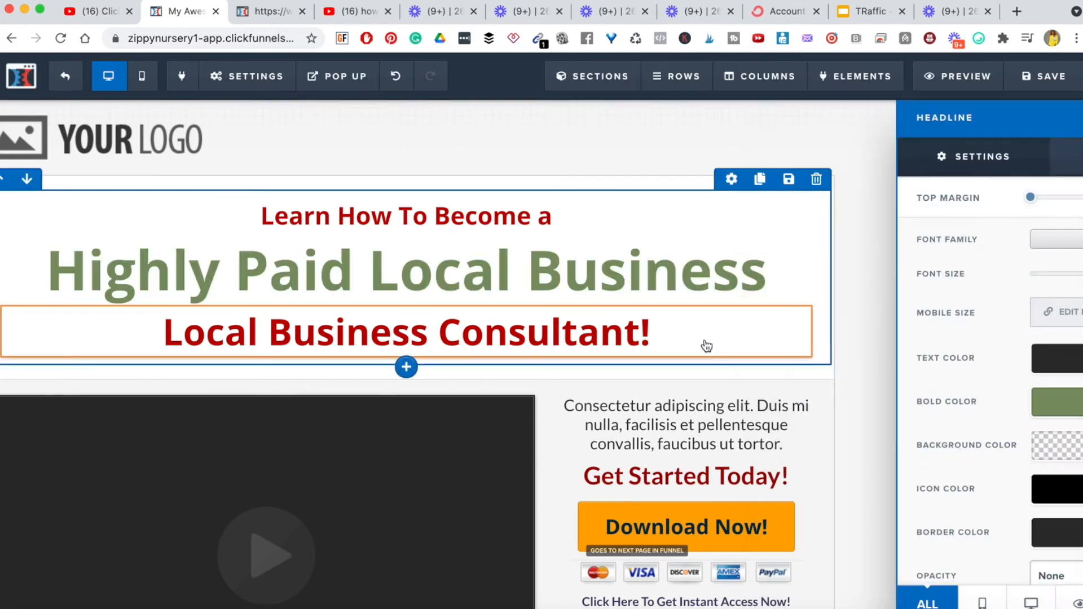
Set the video type of the sales page's video element to YouTube
{"action": "scroll", "coordinate": [920, 440], "scroll_direction": "down", "scroll_amount": 3}
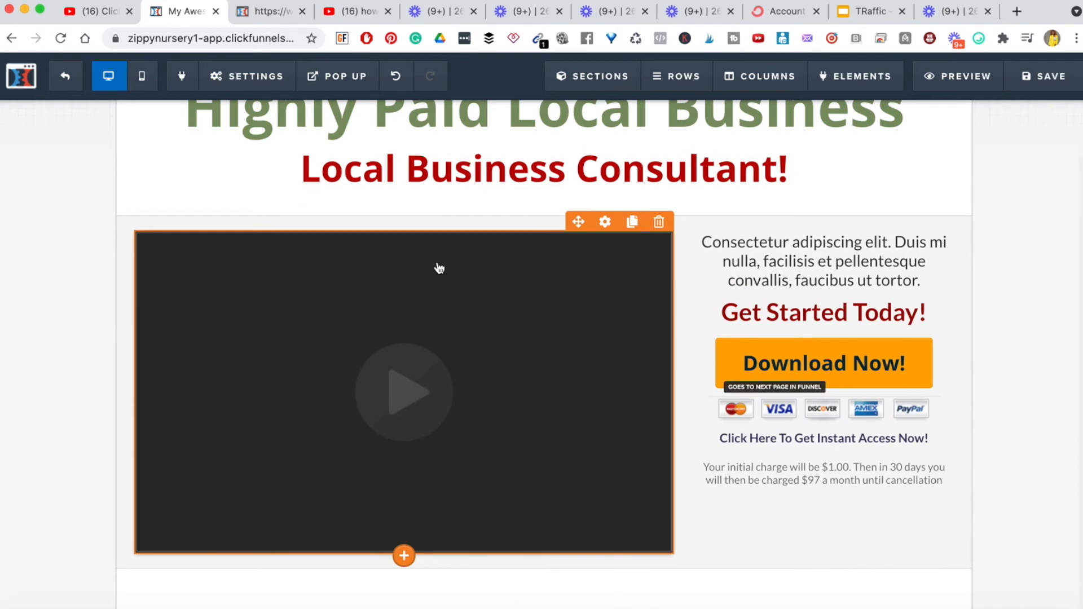
{"action": "left_click", "coordinate": [603, 224]}
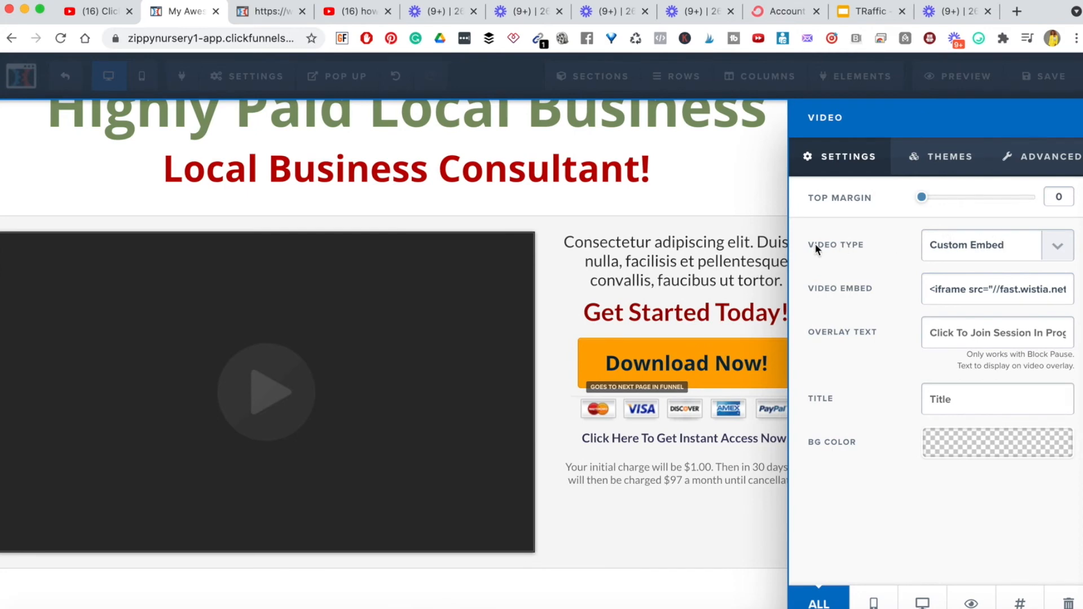
{"action": "left_click", "coordinate": [1061, 250]}
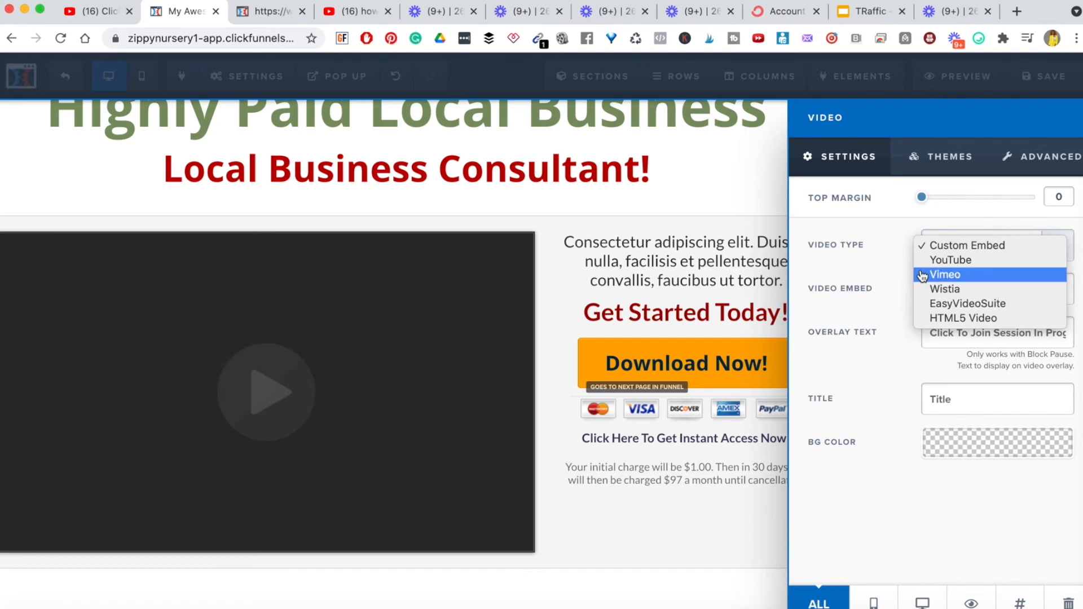
{"action": "left_click", "coordinate": [943, 275]}
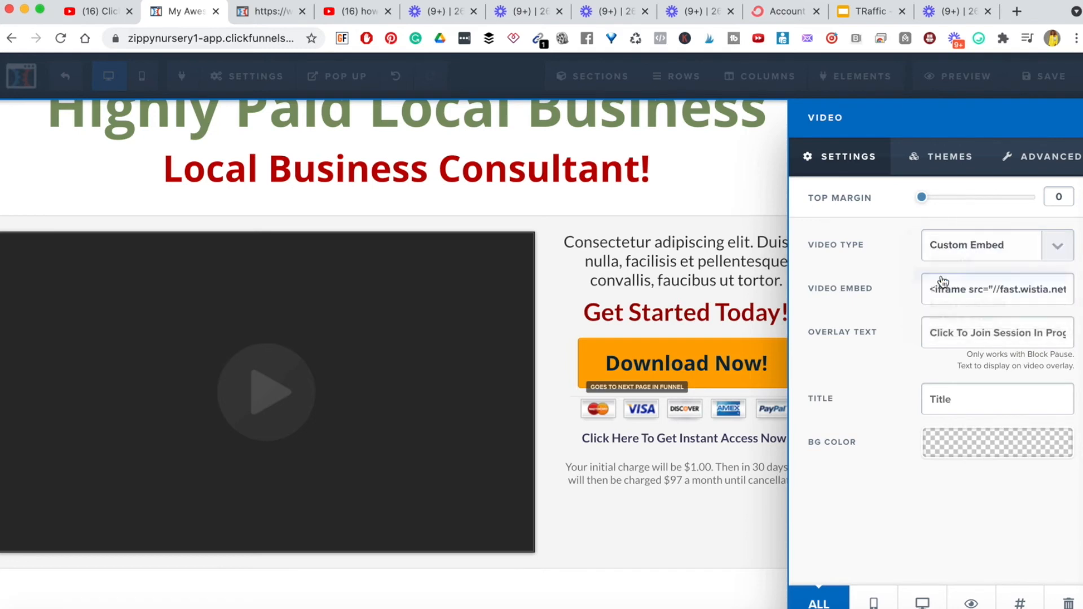
{"action": "left_click", "coordinate": [1048, 252]}
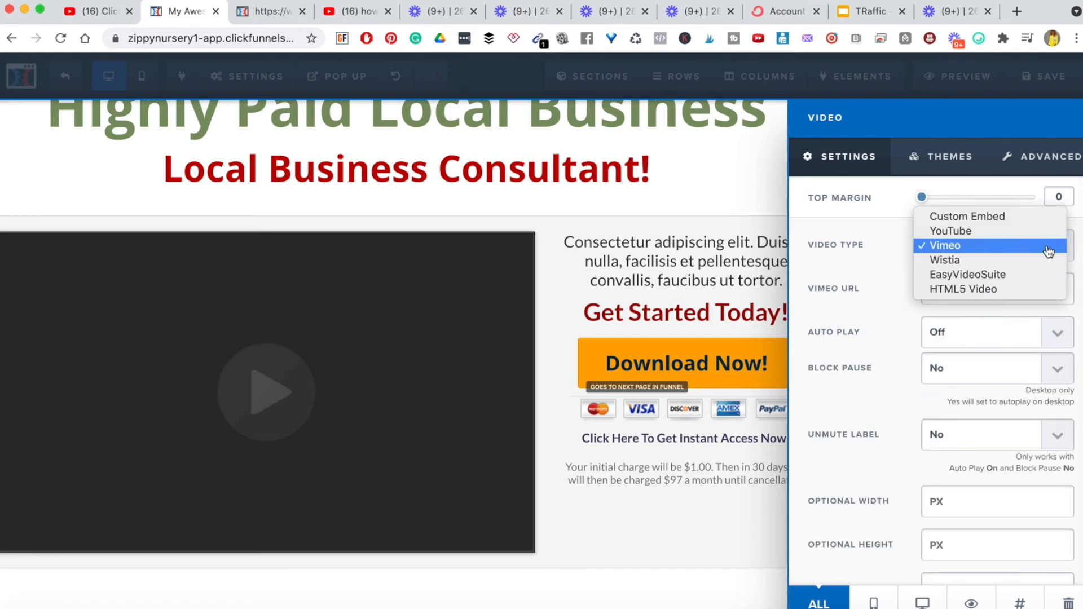
{"action": "left_click", "coordinate": [959, 231]}
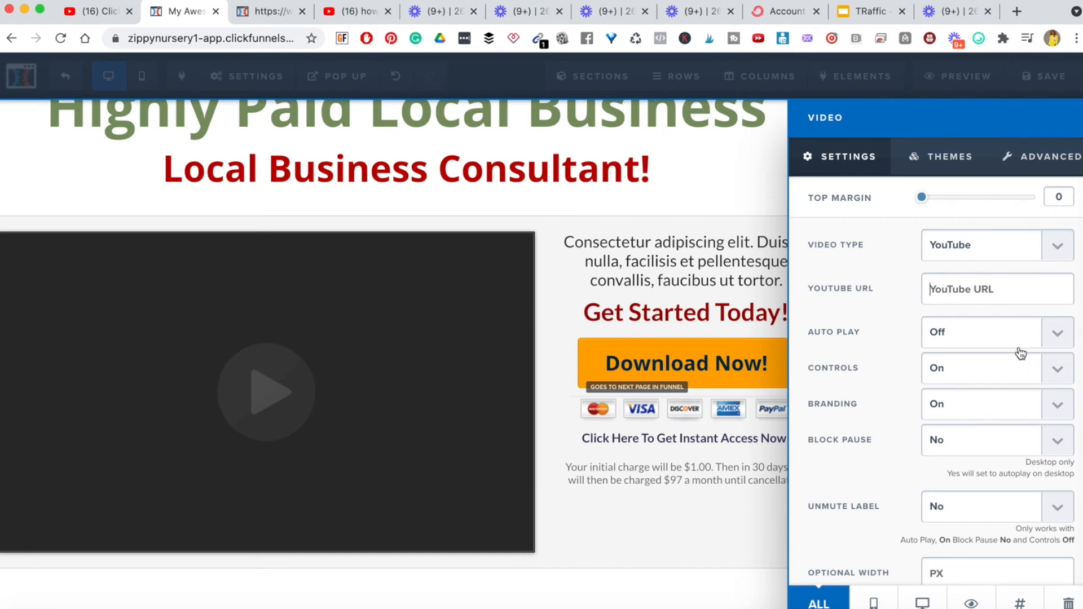
Turn off branding for the sales page's YouTube video and look through its remaining playback and size options
{"action": "scroll", "coordinate": [1019, 354], "scroll_direction": "down", "scroll_amount": 1}
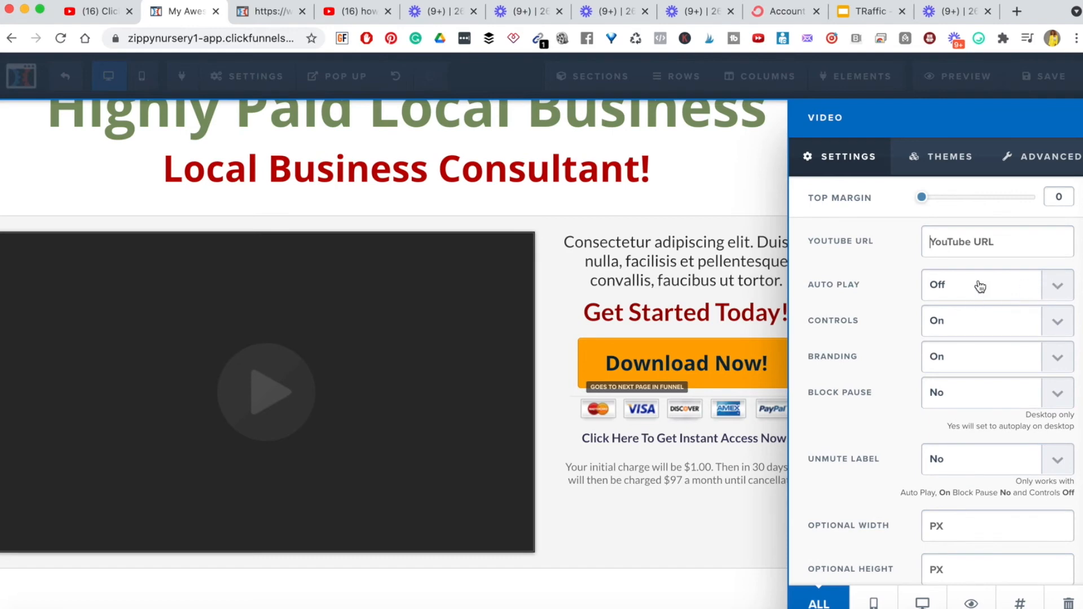
{"action": "left_click", "coordinate": [1055, 289]}
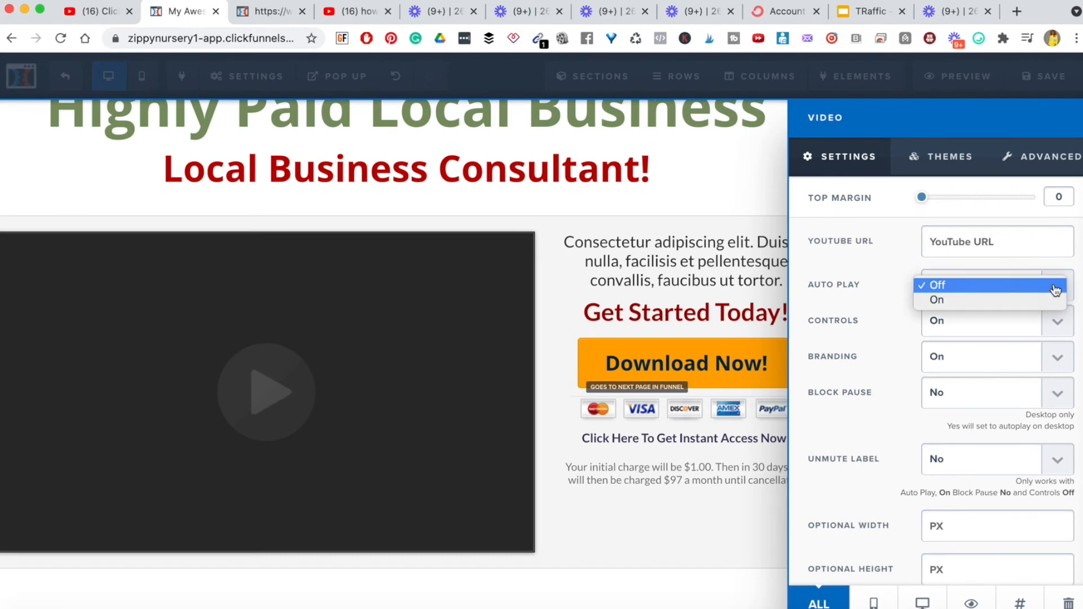
{"action": "left_click", "coordinate": [872, 303]}
{"action": "scroll", "coordinate": [890, 377], "scroll_direction": "down", "scroll_amount": 1}
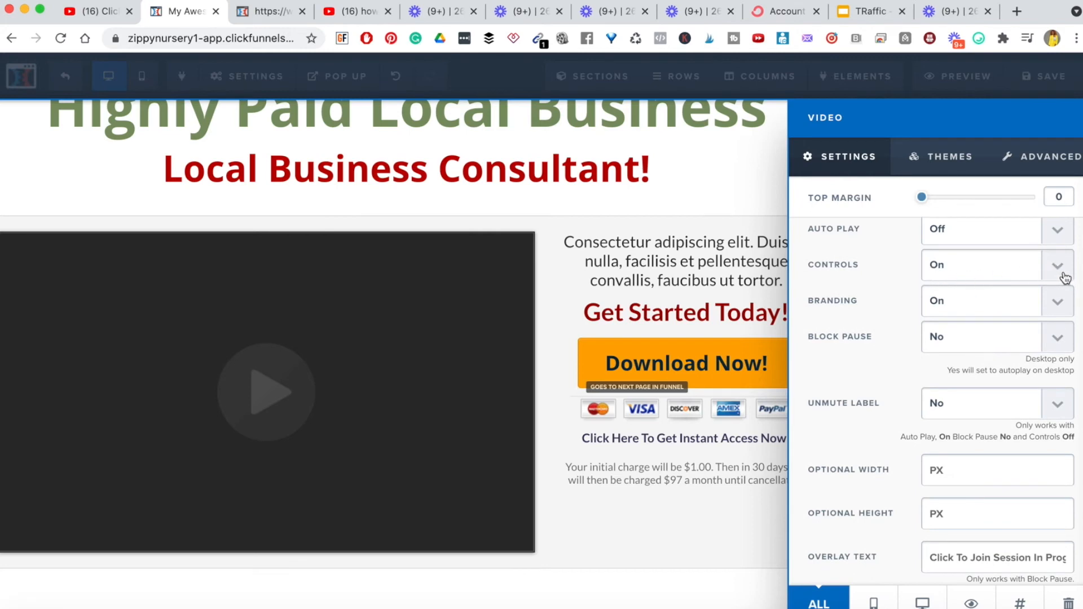
{"action": "left_click", "coordinate": [1053, 303]}
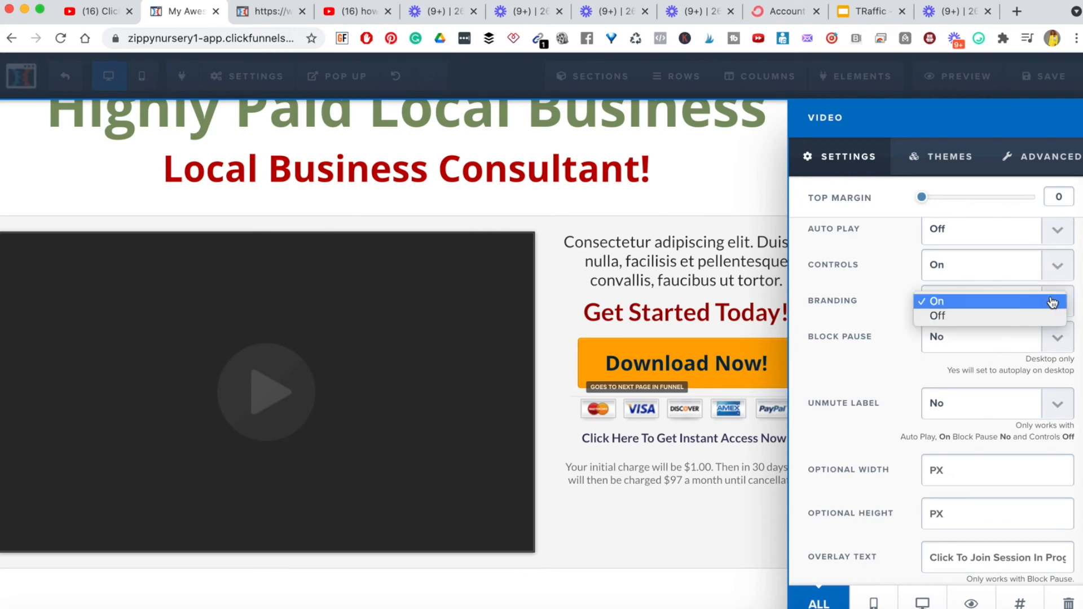
{"action": "left_click", "coordinate": [1008, 316]}
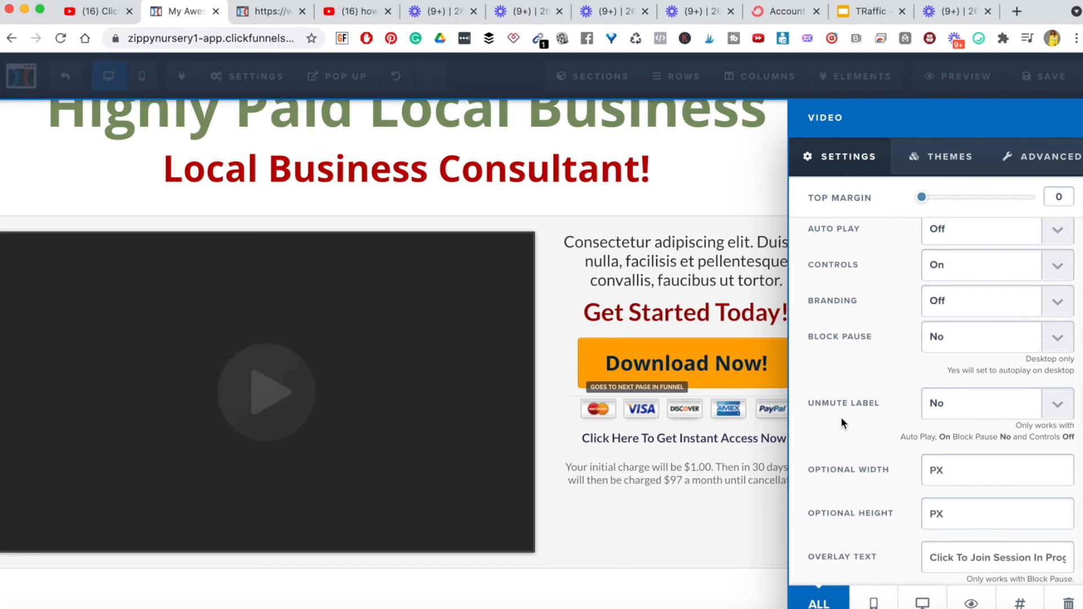
{"action": "scroll", "coordinate": [842, 423], "scroll_direction": "down", "scroll_amount": 3}
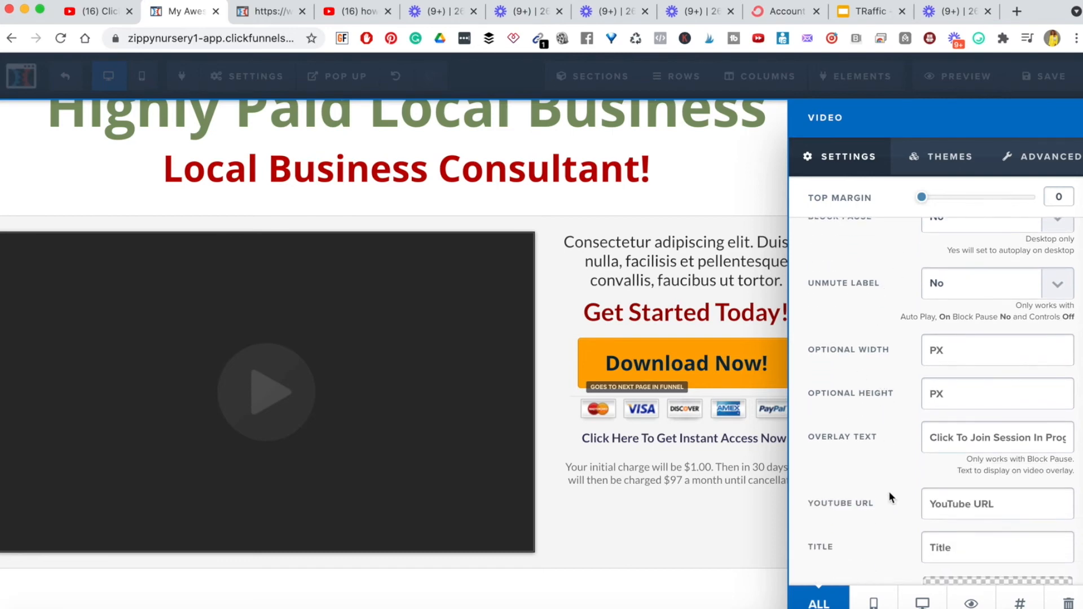
{"action": "scroll", "coordinate": [890, 492], "scroll_direction": "down", "scroll_amount": 1}
{"action": "scroll", "coordinate": [887, 417], "scroll_direction": "up", "scroll_amount": 6}
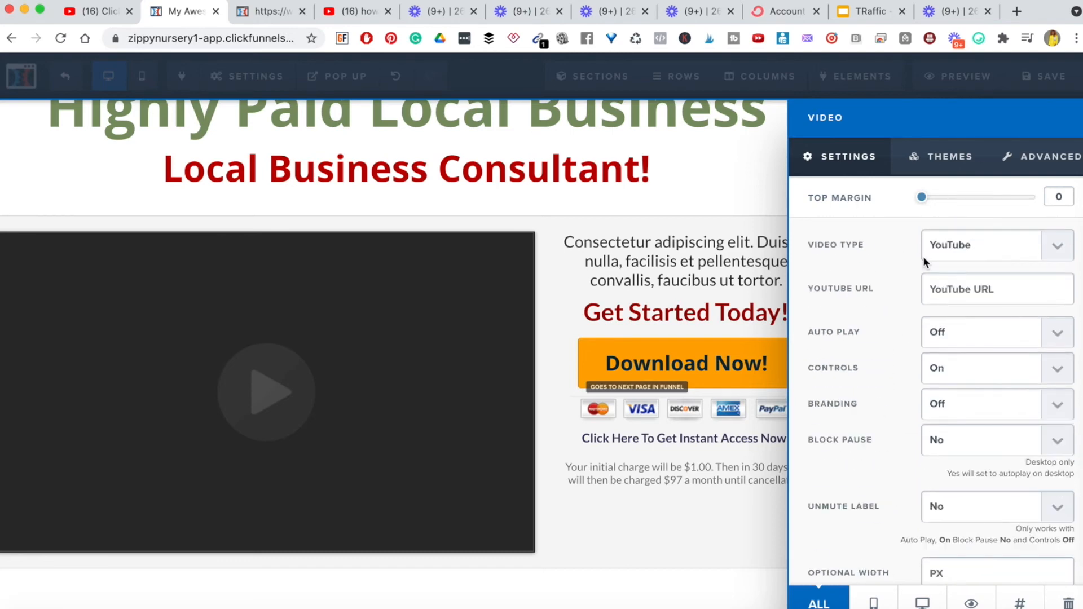
Try the coloured frame themes on the video and settle on the plain dark theme without a thick frame
{"action": "left_click", "coordinate": [945, 158]}
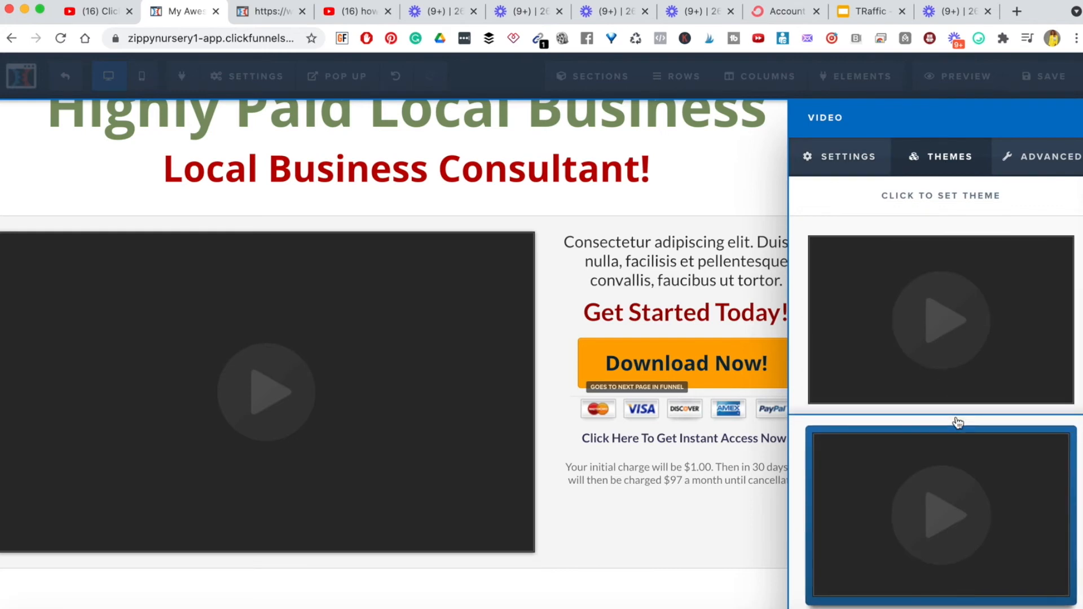
{"action": "scroll", "coordinate": [951, 395], "scroll_direction": "down", "scroll_amount": 5}
{"action": "scroll", "coordinate": [902, 384], "scroll_direction": "up", "scroll_amount": 1}
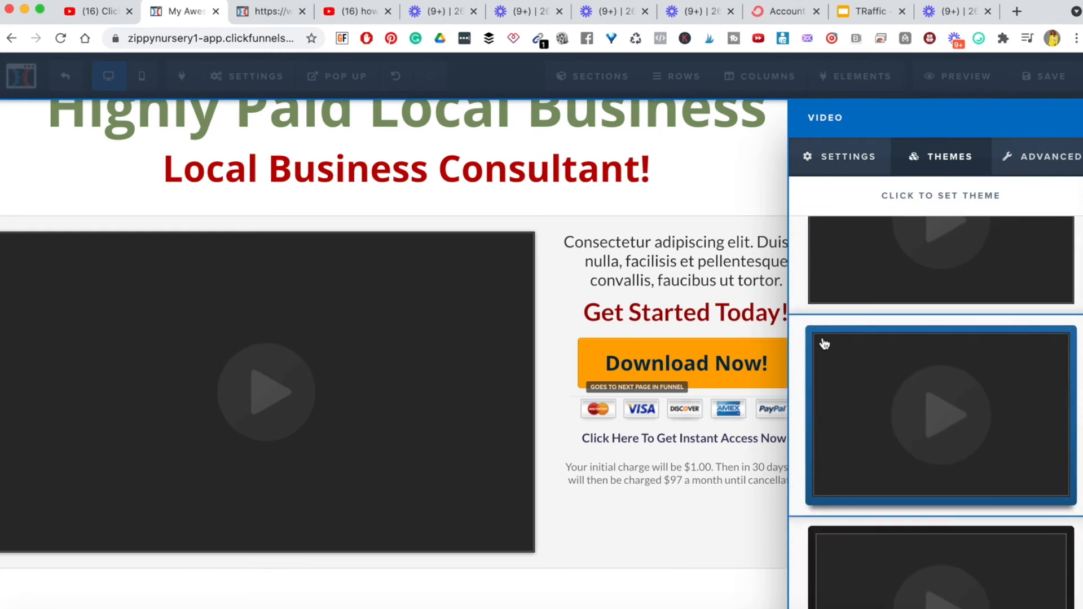
{"action": "left_click", "coordinate": [960, 361]}
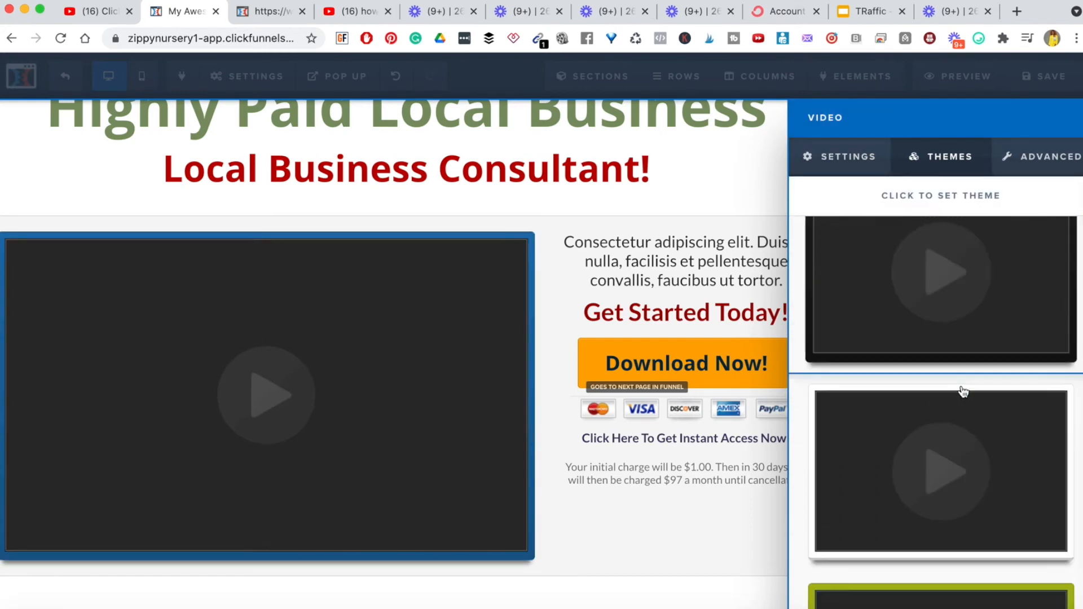
{"action": "scroll", "coordinate": [963, 392], "scroll_direction": "down", "scroll_amount": 2}
{"action": "left_click", "coordinate": [868, 358]}
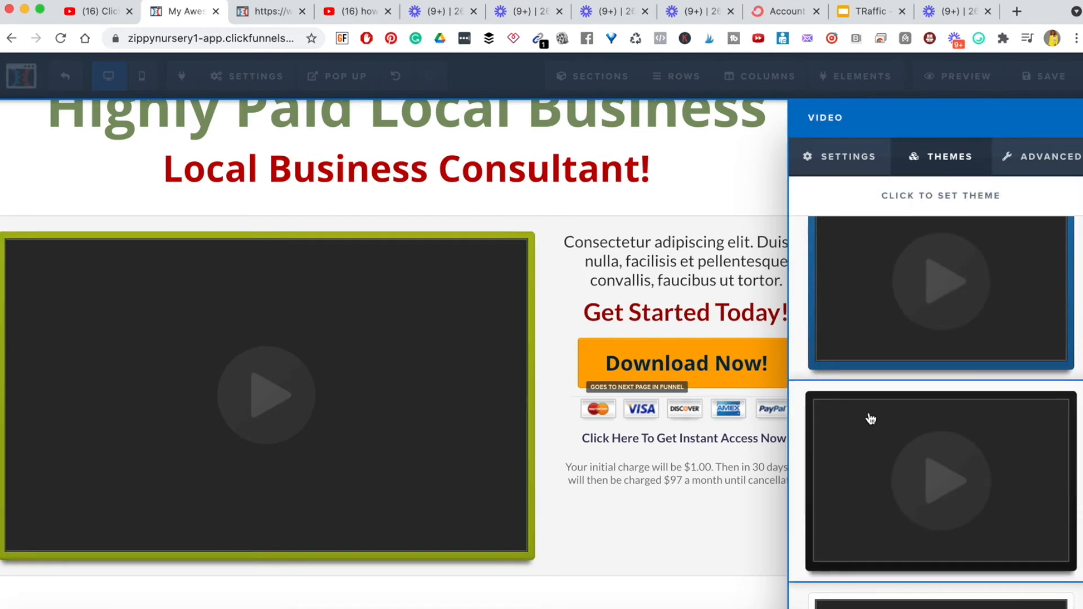
{"action": "left_click", "coordinate": [871, 399]}
{"action": "left_click", "coordinate": [877, 274]}
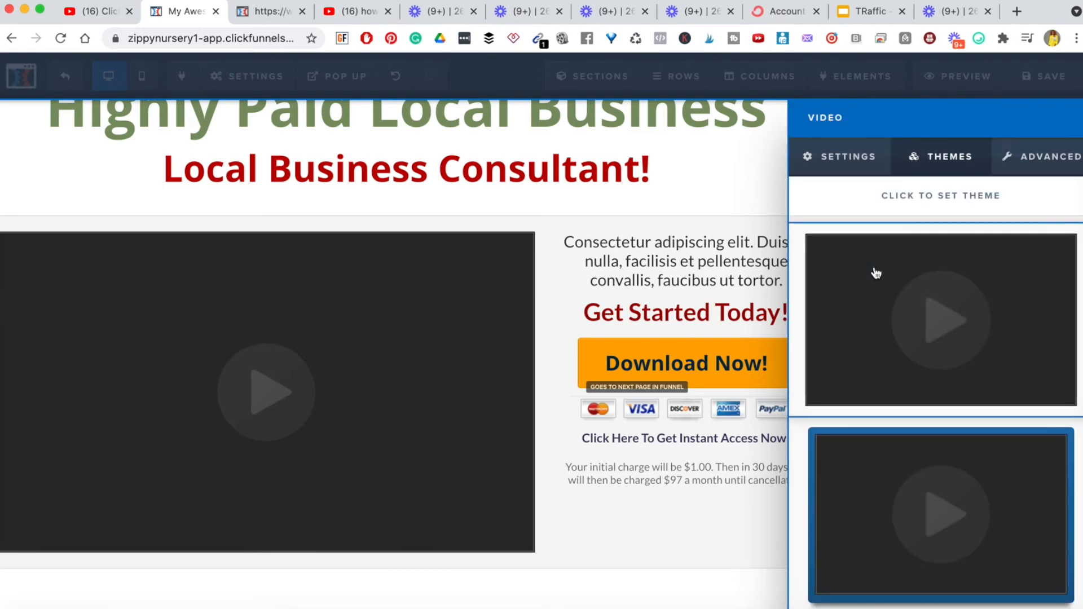
{"action": "left_click", "coordinate": [892, 271]}
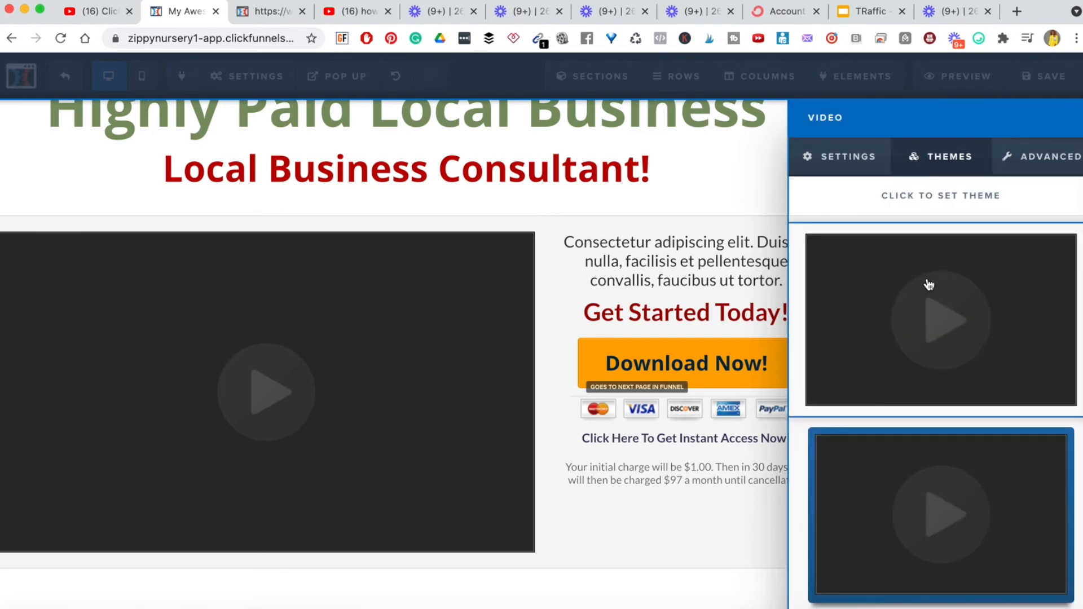
Try the 3/4 Width and Half Width options on the video and return it to Full Width
{"action": "left_click", "coordinate": [1036, 166]}
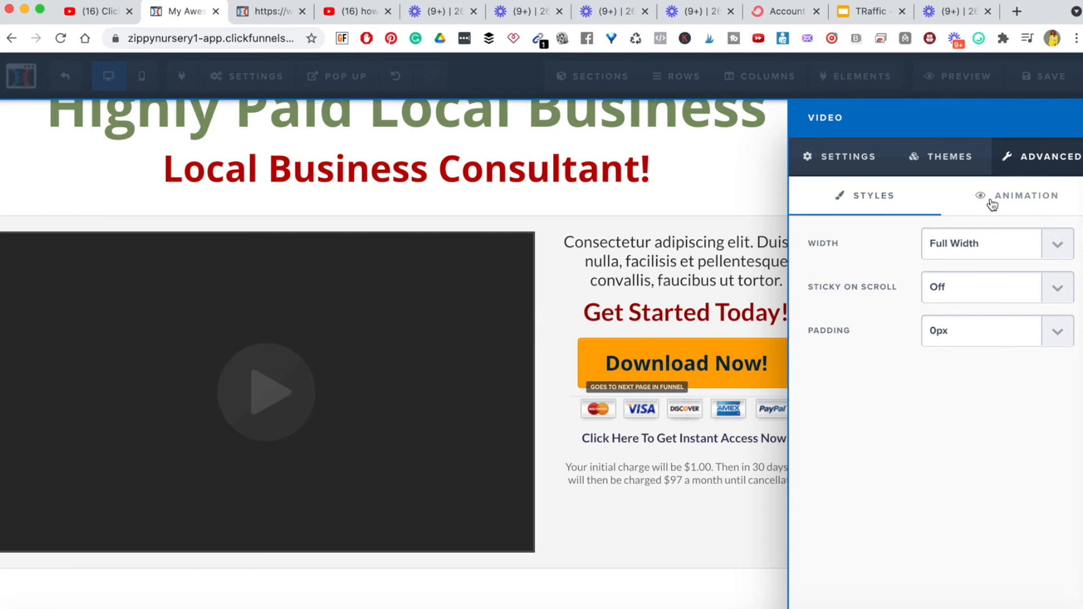
{"action": "left_click", "coordinate": [1058, 245]}
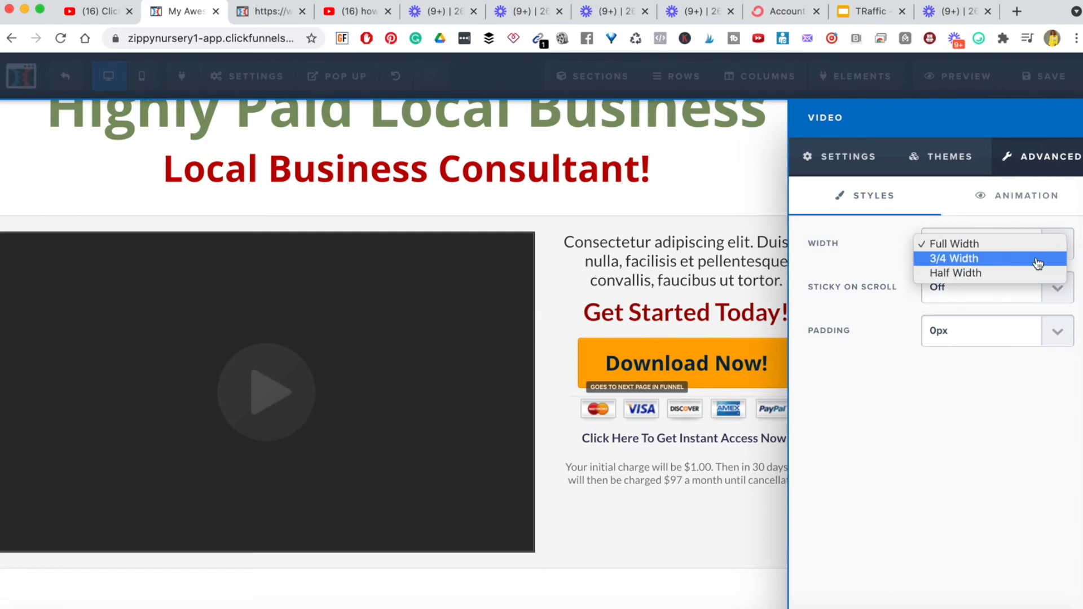
{"action": "left_click", "coordinate": [1038, 259]}
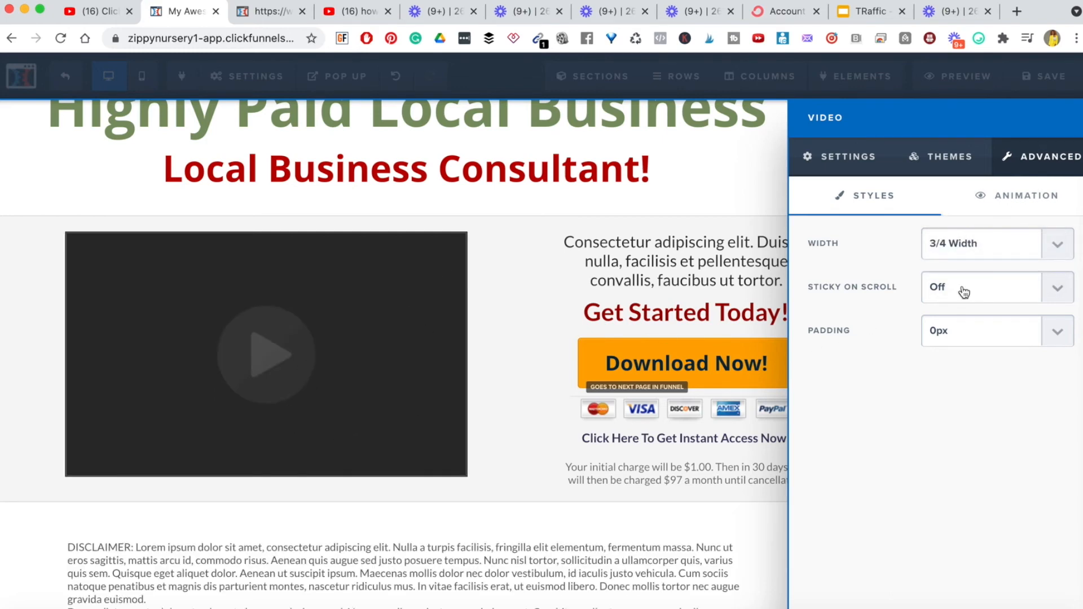
{"action": "left_click", "coordinate": [1063, 244]}
{"action": "left_click", "coordinate": [1045, 260]}
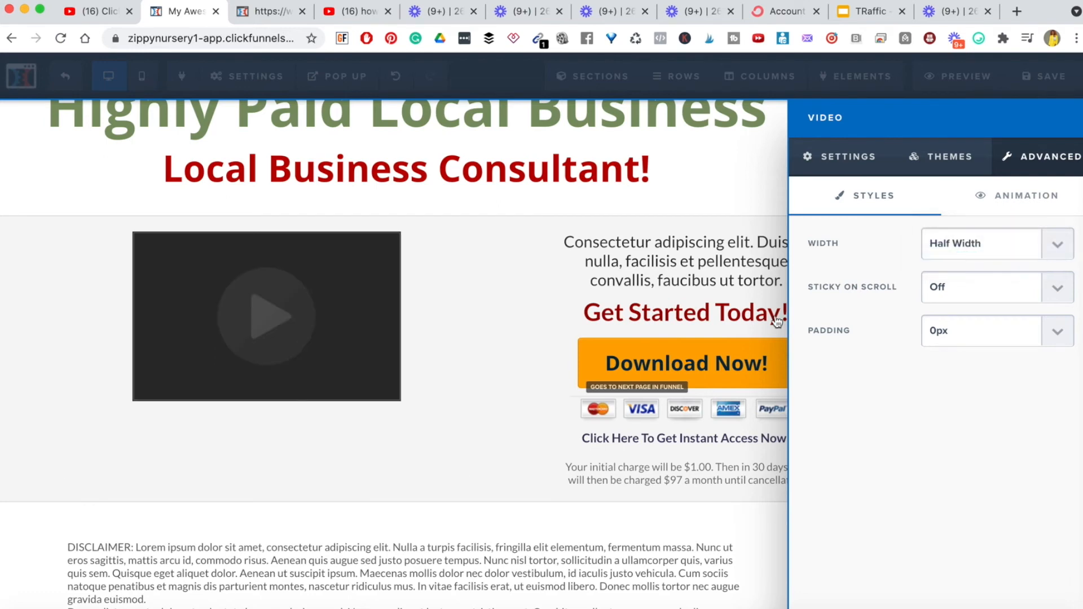
{"action": "left_click", "coordinate": [1058, 249]}
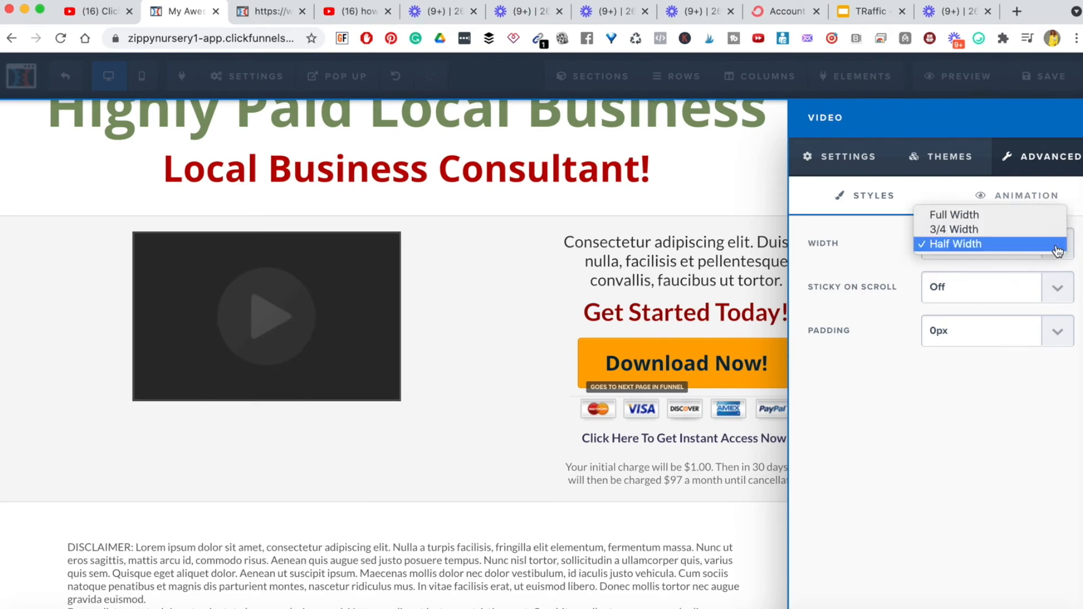
{"action": "left_click", "coordinate": [1015, 218]}
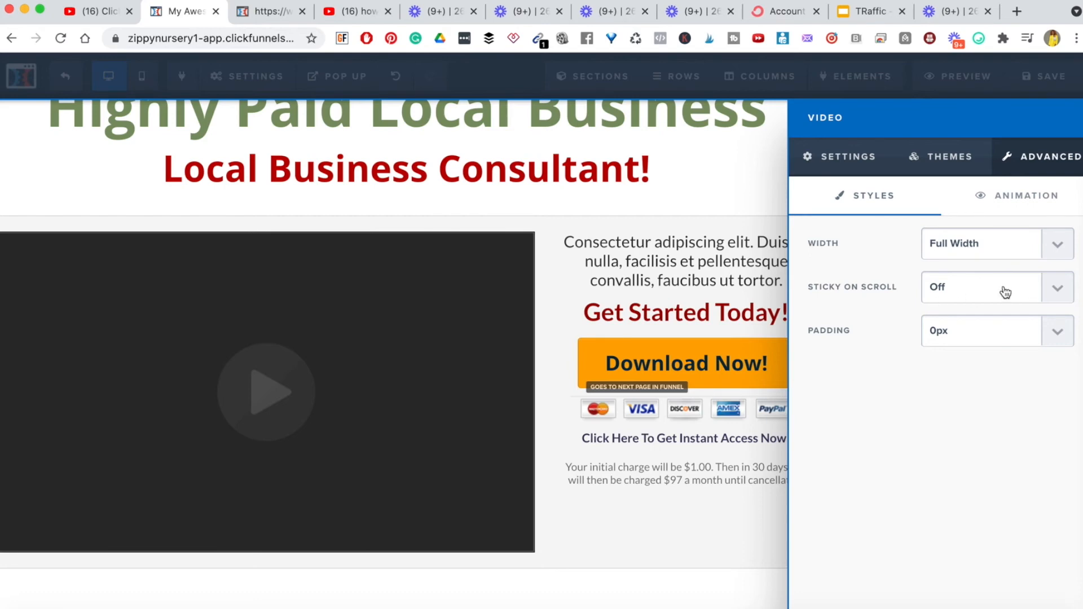
View the video's Sticky on Scroll choices, close its settings and look over the sales page layout
{"action": "left_click", "coordinate": [1060, 288]}
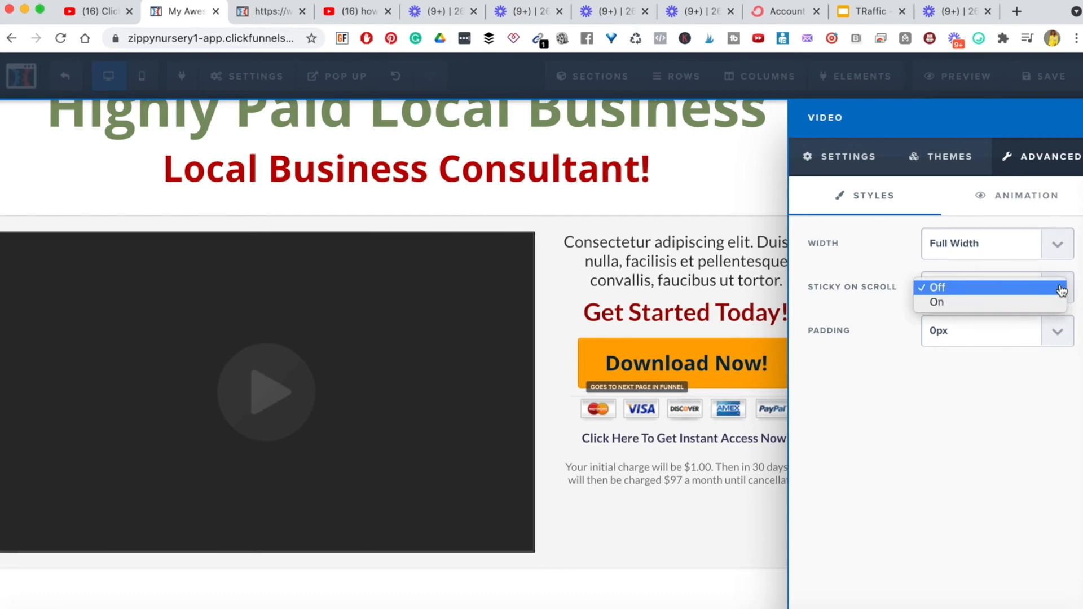
{"action": "left_click", "coordinate": [714, 207]}
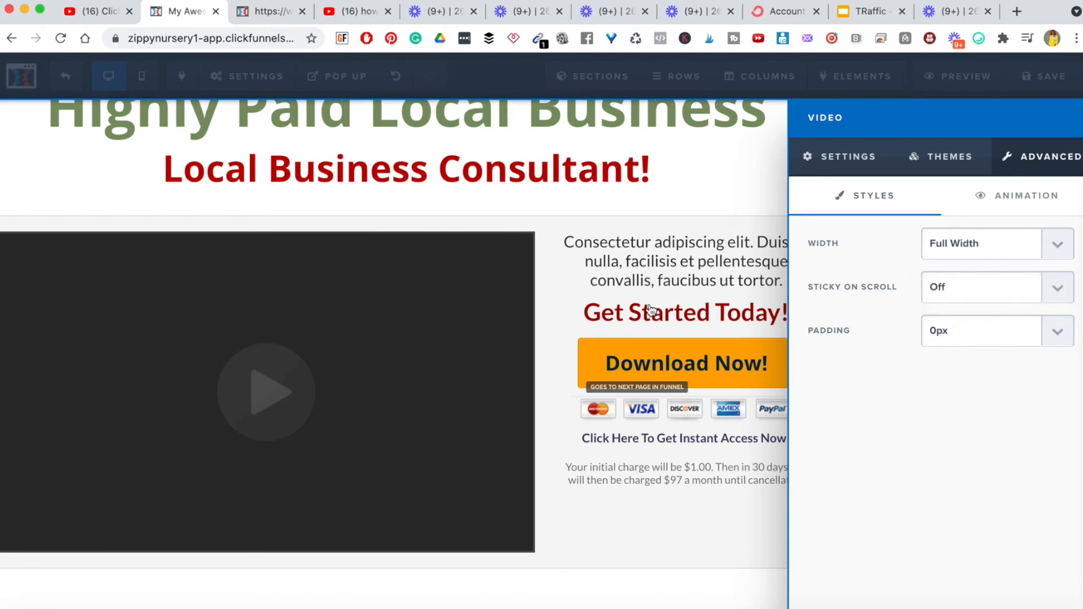
{"action": "left_click", "coordinate": [711, 176]}
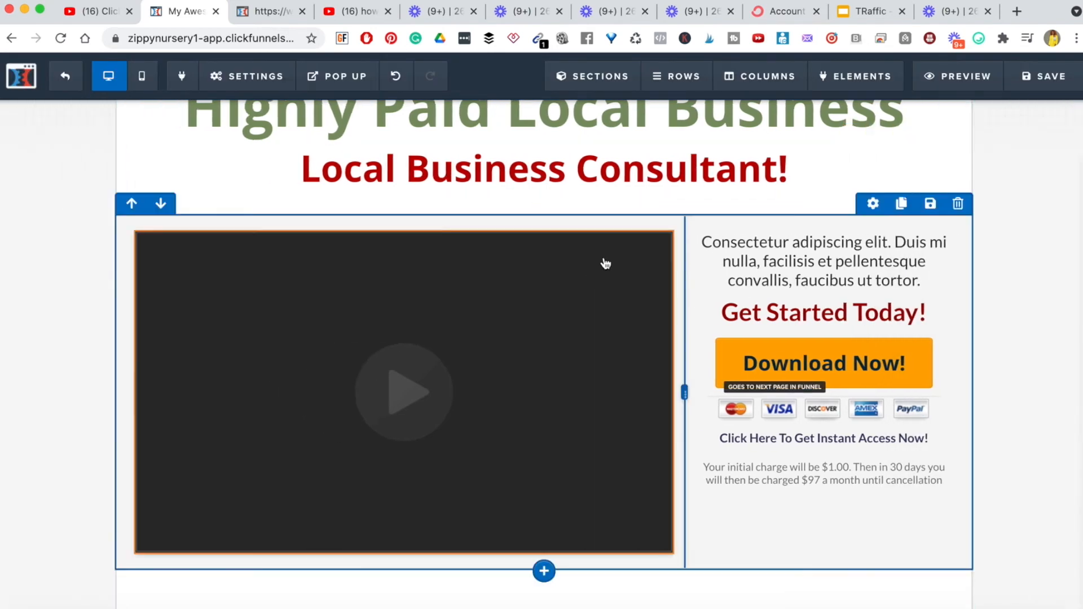
{"action": "scroll", "coordinate": [974, 332], "scroll_direction": "down", "scroll_amount": 5}
{"action": "scroll", "coordinate": [974, 331], "scroll_direction": "up", "scroll_amount": 4}
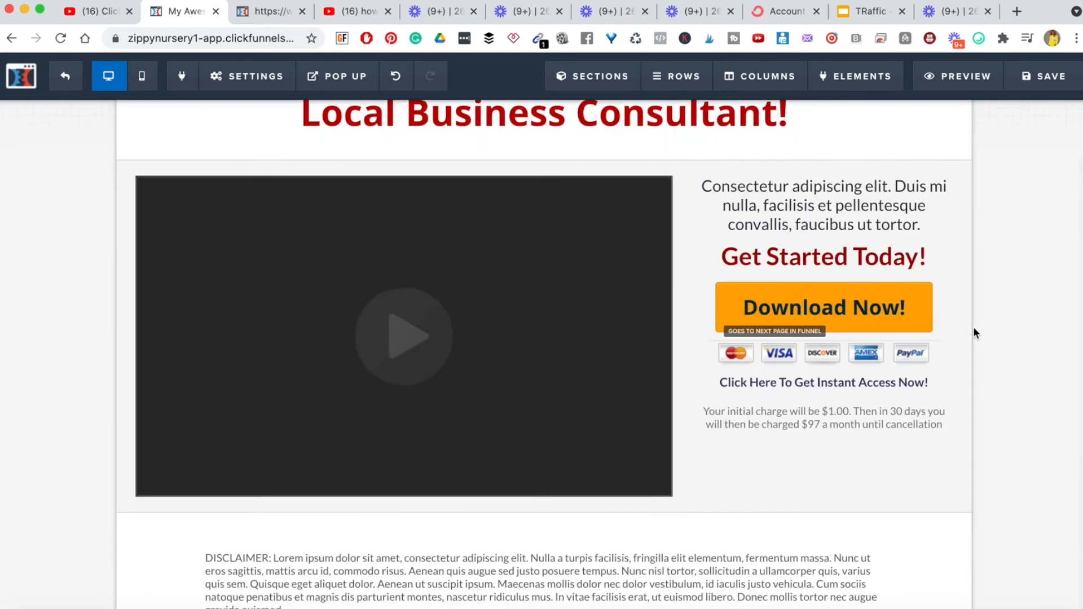
{"action": "scroll", "coordinate": [973, 327], "scroll_direction": "up", "scroll_amount": 4}
{"action": "scroll", "coordinate": [1024, 339], "scroll_direction": "down", "scroll_amount": 3}
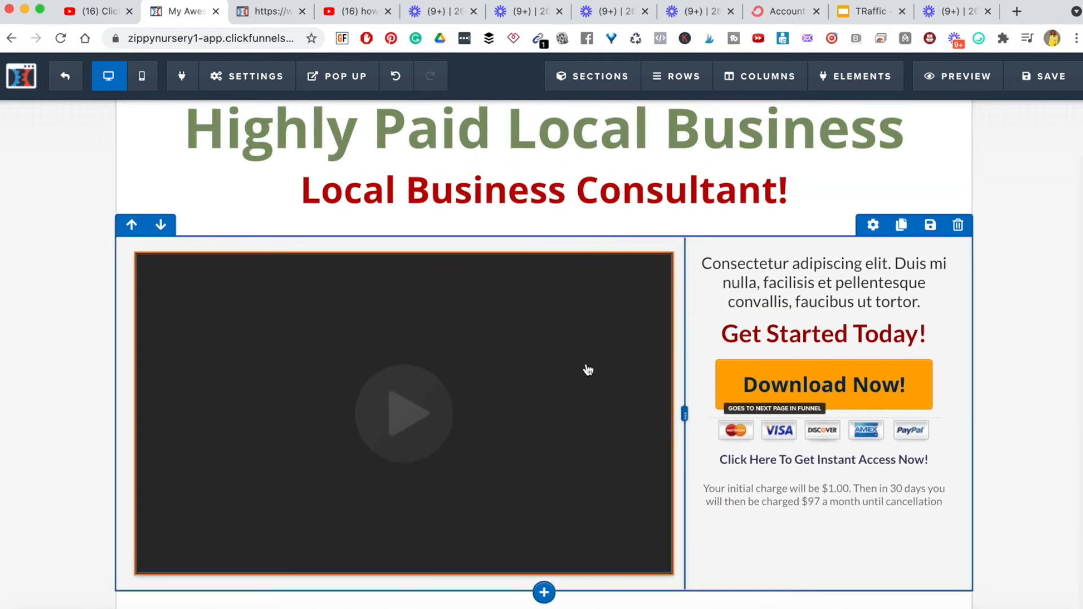
Reopen the video's advanced styles to inspect the Sticky on Scroll choices again, and close the settings
{"action": "left_click", "coordinate": [605, 245]}
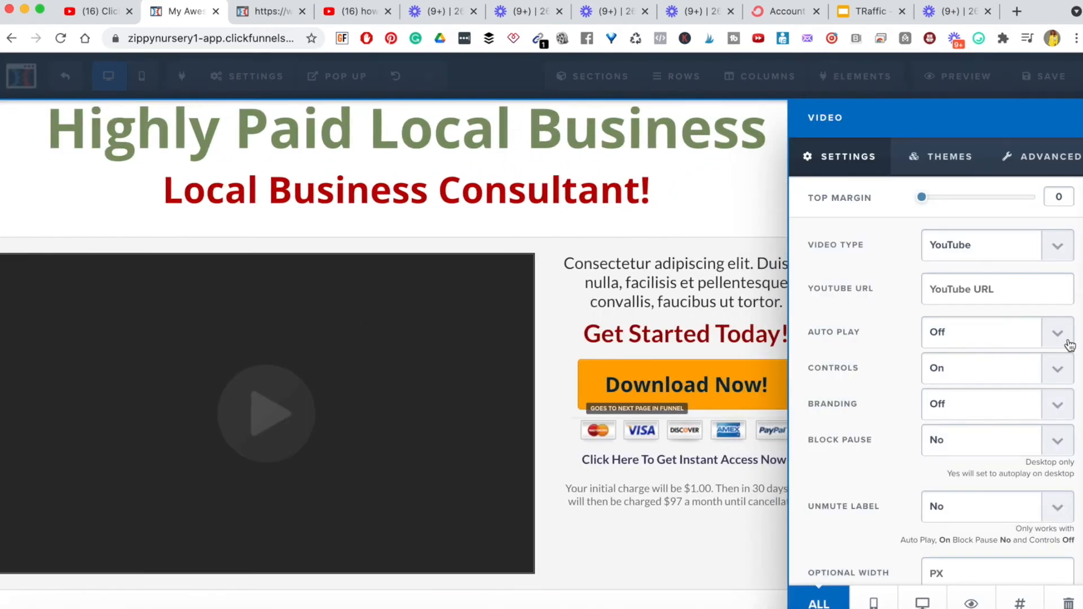
{"action": "left_click", "coordinate": [1066, 163]}
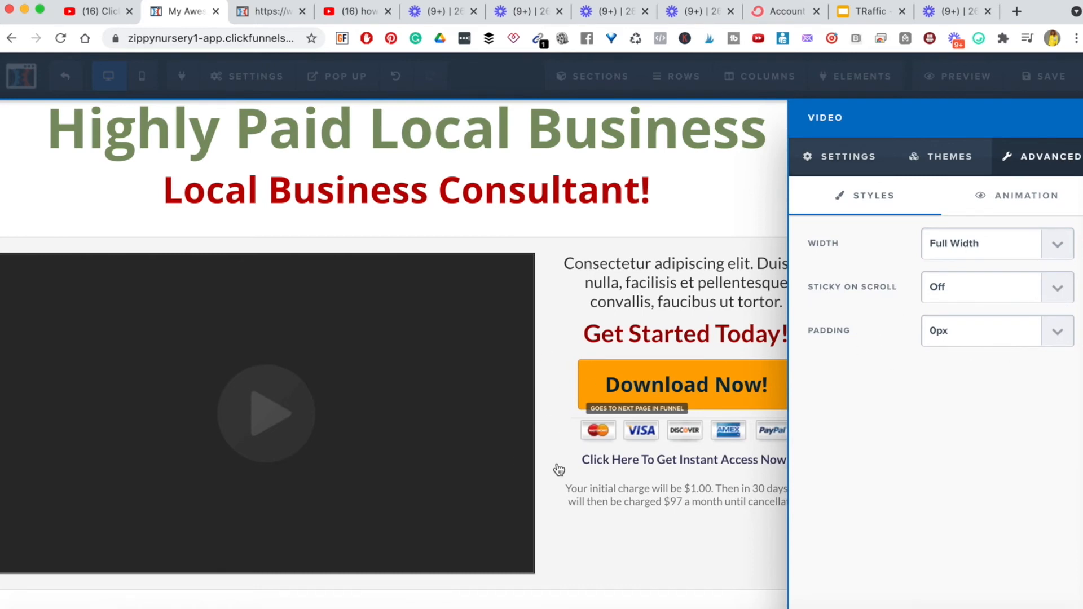
{"action": "left_click", "coordinate": [1058, 290]}
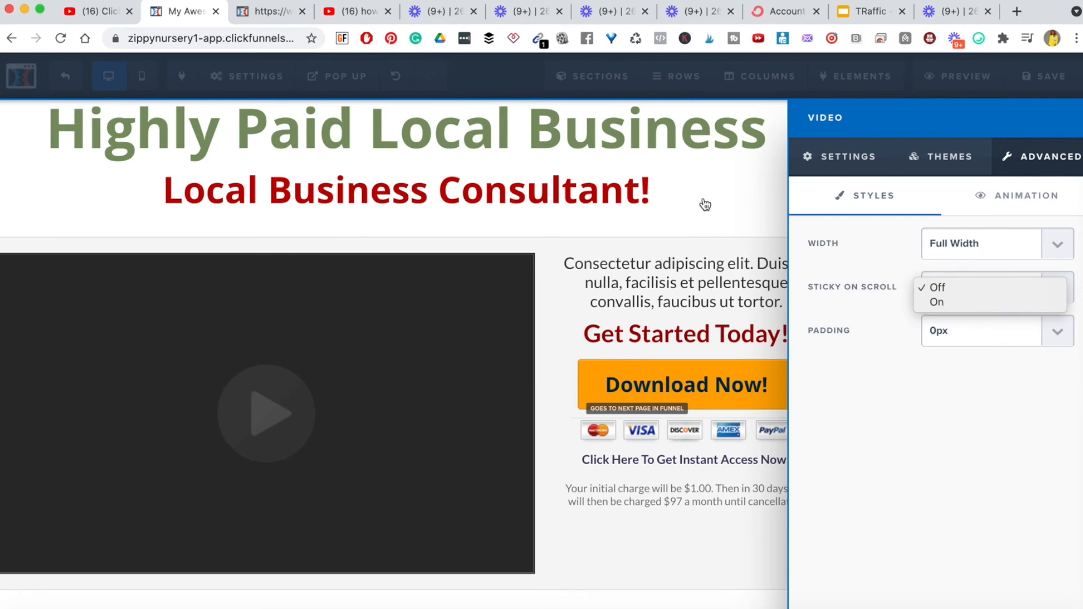
{"action": "left_click", "coordinate": [745, 236]}
{"action": "left_click", "coordinate": [732, 218]}
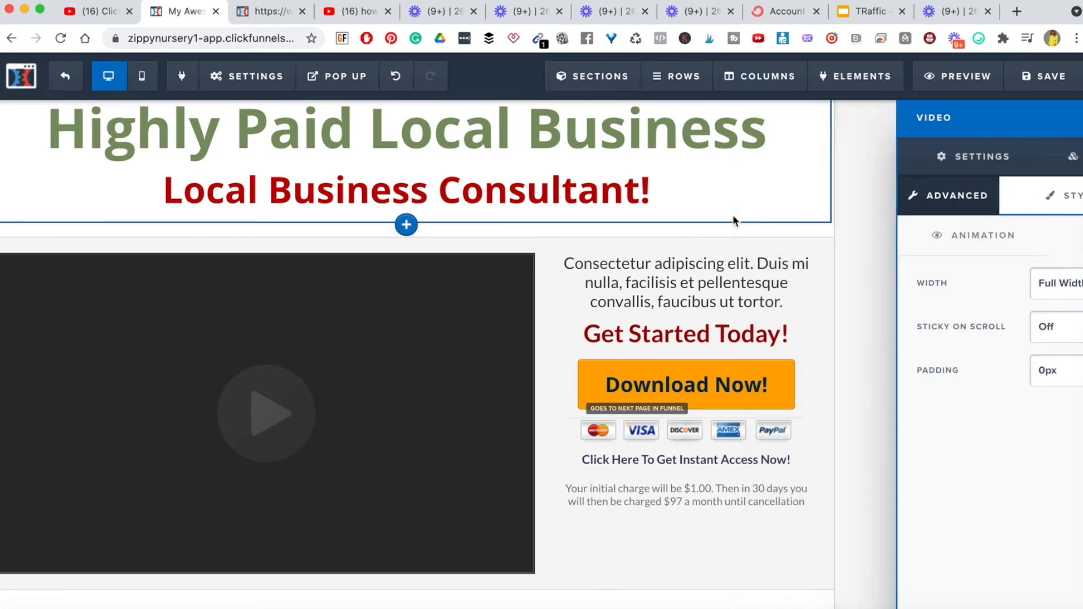
Examine the sales page's email integration settings and its general settings, closing both
{"action": "scroll", "coordinate": [900, 406], "scroll_direction": "down", "scroll_amount": 5}
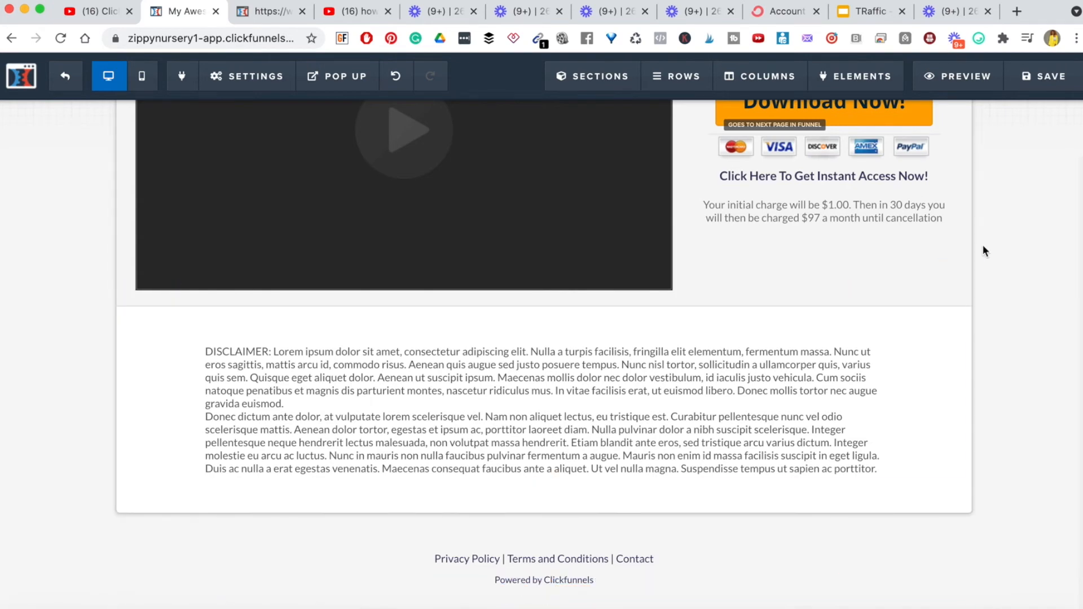
{"action": "scroll", "coordinate": [983, 245], "scroll_direction": "up", "scroll_amount": 8}
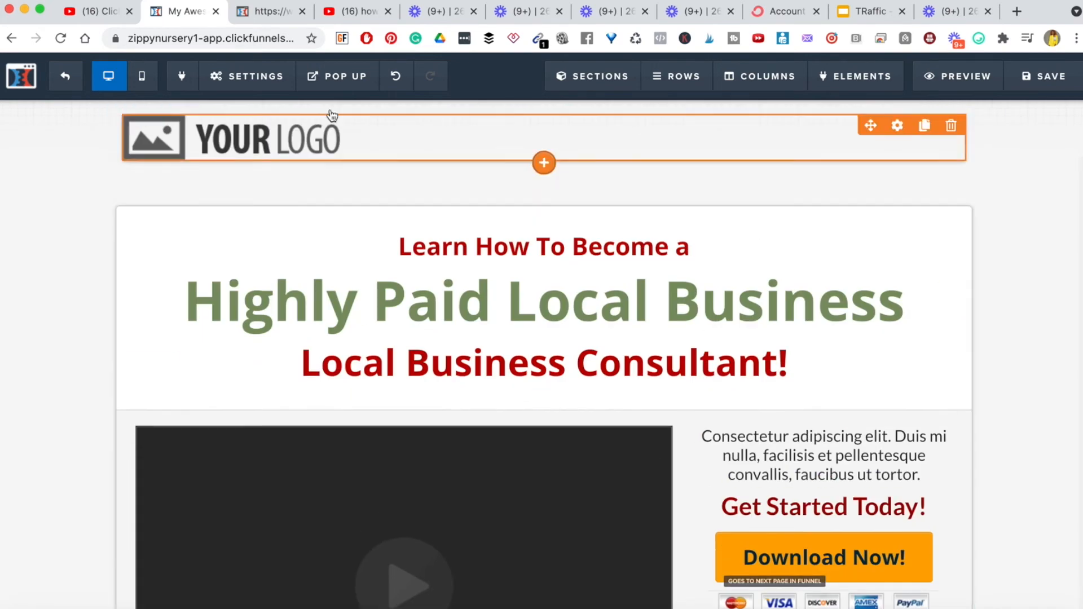
{"action": "mouse_move", "coordinate": [240, 72]}
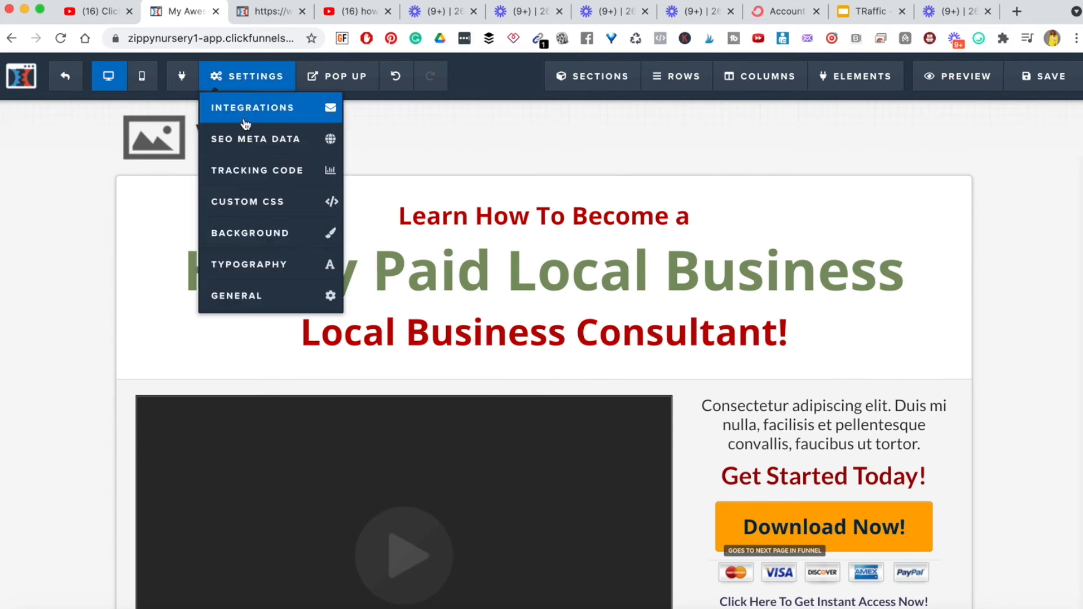
{"action": "left_click", "coordinate": [289, 109]}
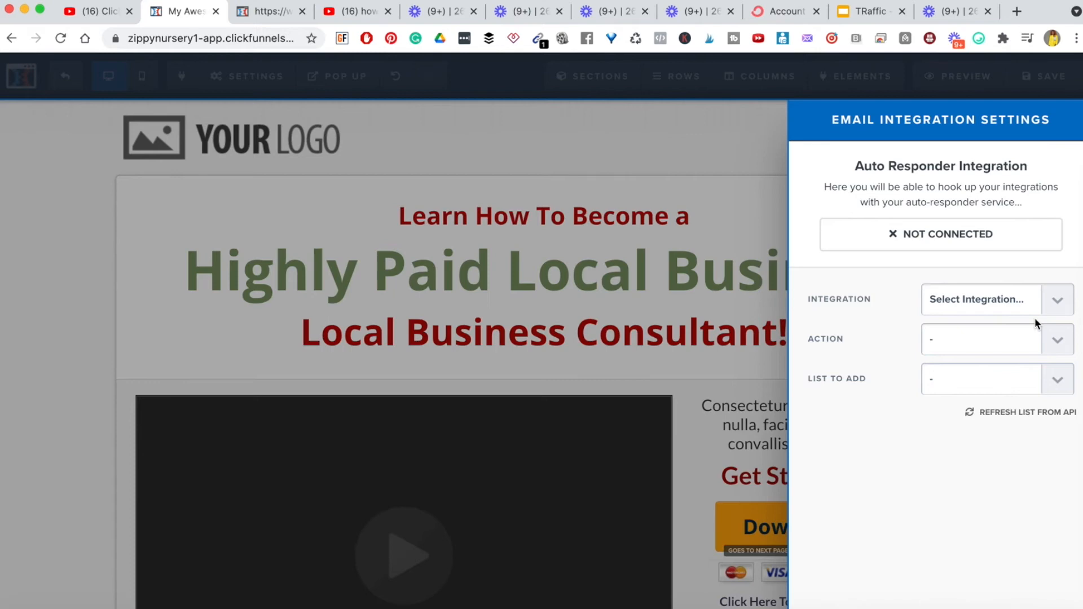
{"action": "left_click", "coordinate": [606, 162]}
{"action": "mouse_move", "coordinate": [269, 83]}
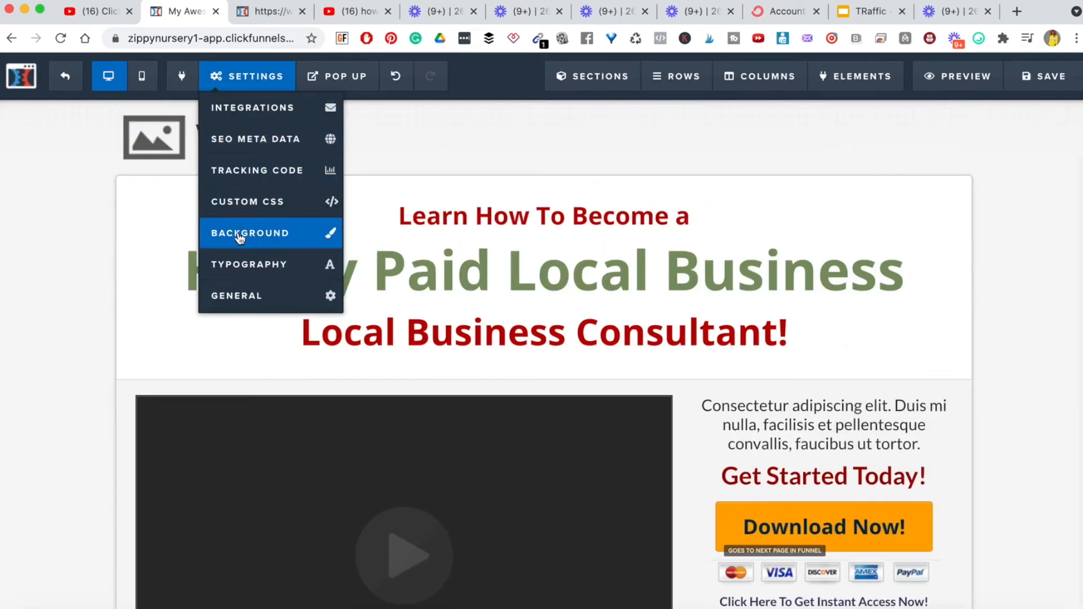
{"action": "left_click", "coordinate": [235, 305]}
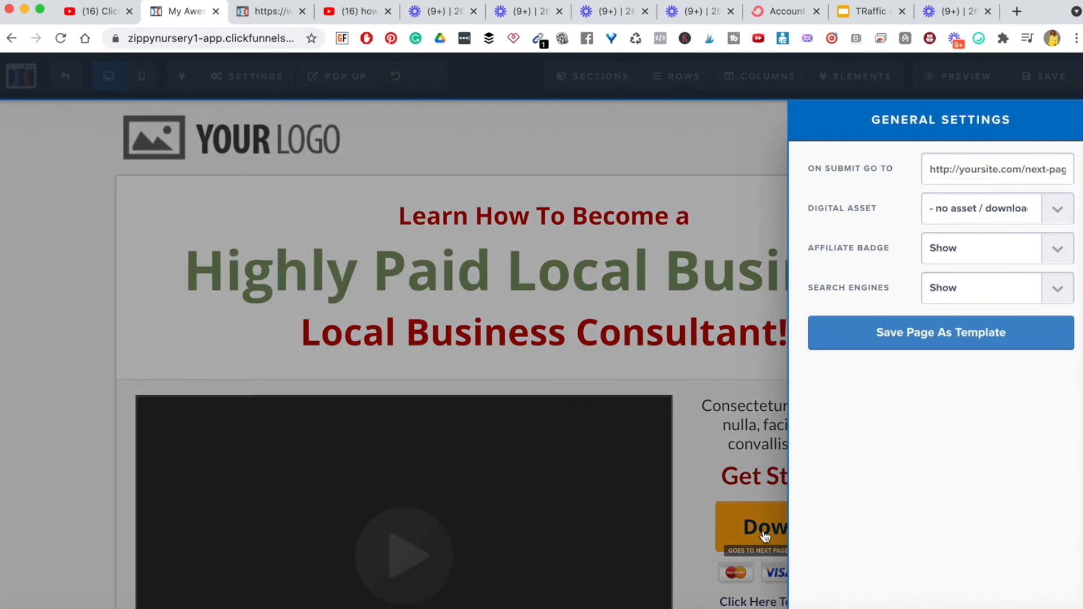
{"action": "left_click", "coordinate": [970, 163]}
{"action": "left_click", "coordinate": [716, 168]}
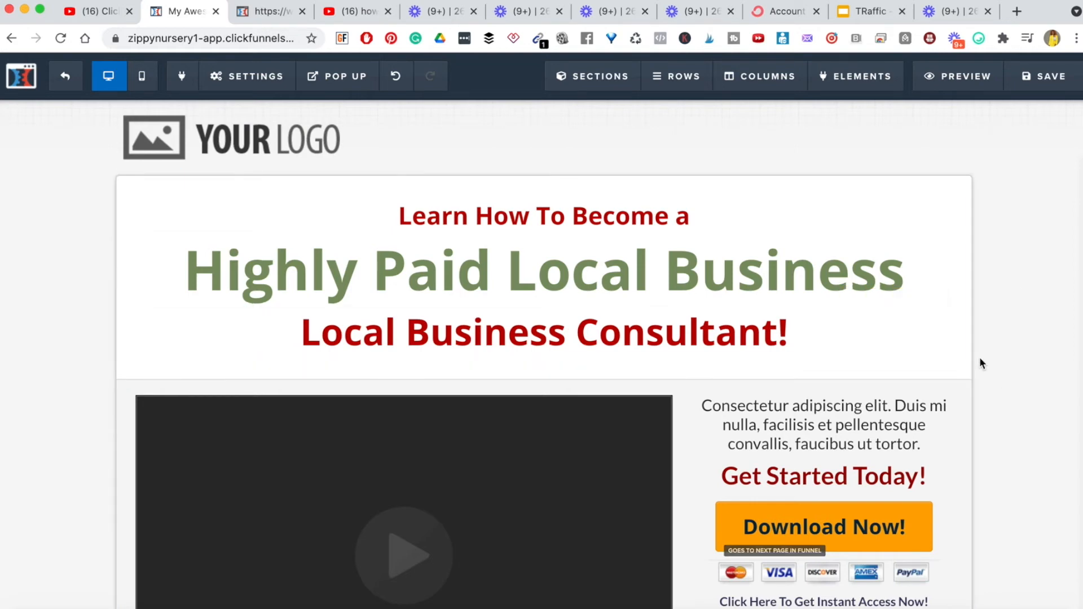
Save the sales page and close the SEO meta data settings
{"action": "left_click", "coordinate": [1044, 82]}
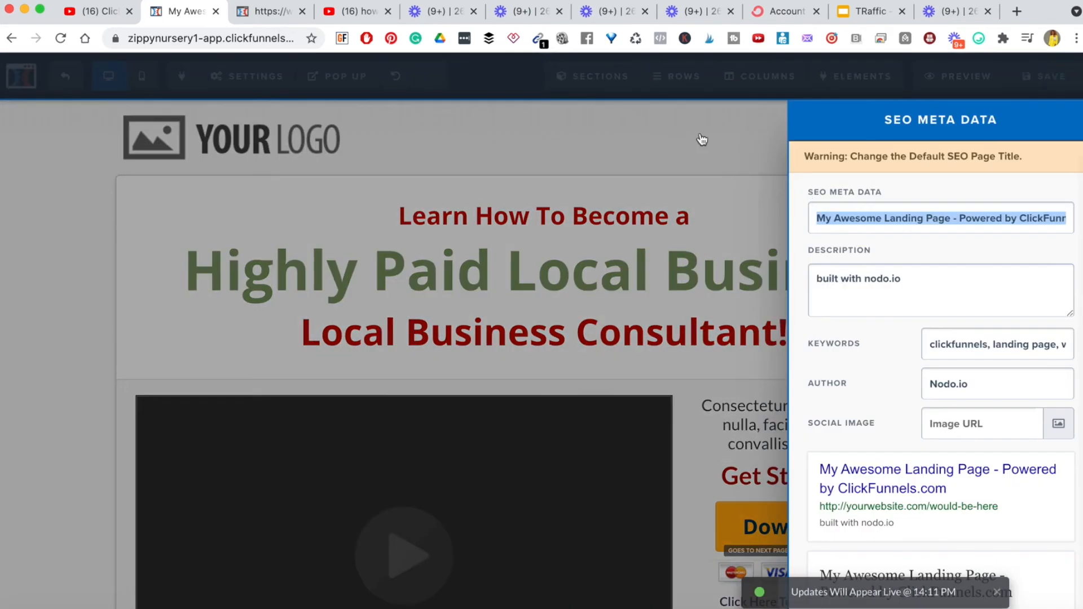
{"action": "left_click", "coordinate": [703, 139]}
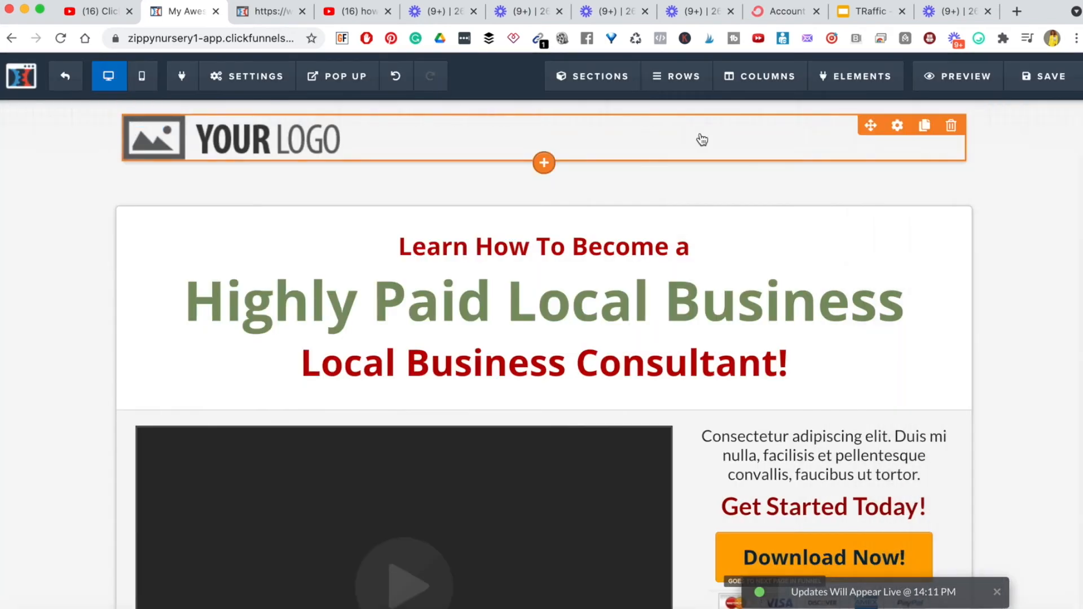
Examine the sales page in the mobile layout, and return to the desktop layout
{"action": "left_click", "coordinate": [144, 79]}
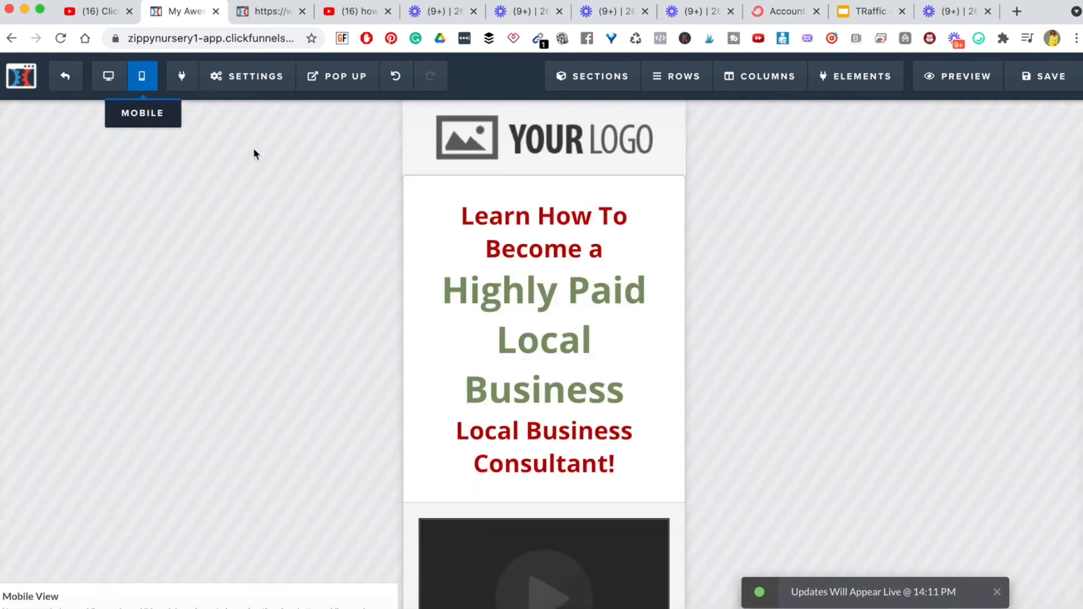
{"action": "scroll", "coordinate": [580, 423], "scroll_direction": "down", "scroll_amount": 10}
{"action": "scroll", "coordinate": [580, 424], "scroll_direction": "up", "scroll_amount": 10}
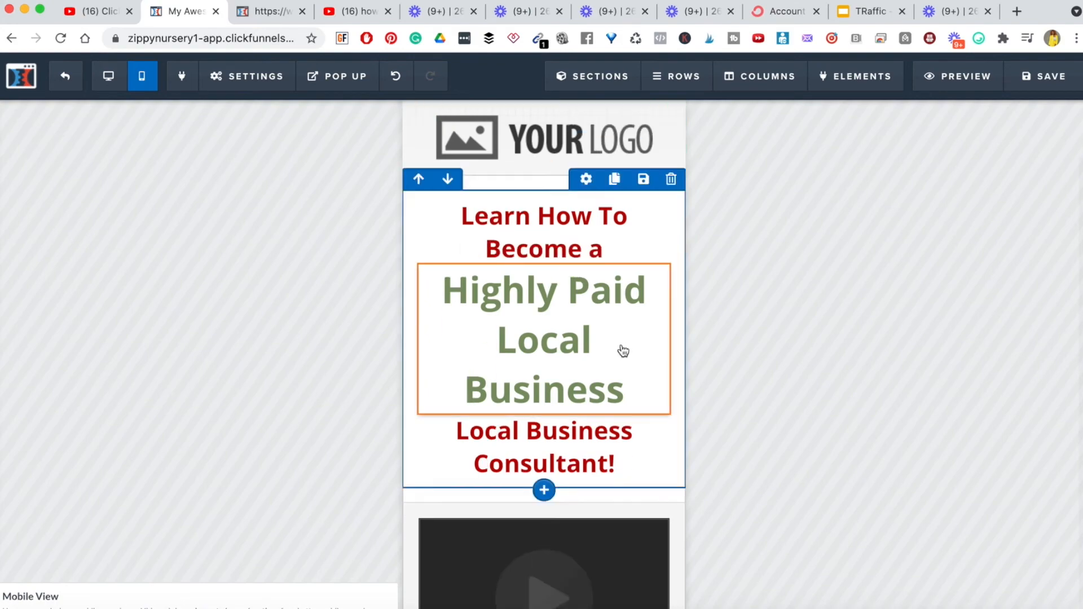
{"action": "scroll", "coordinate": [621, 351], "scroll_direction": "down", "scroll_amount": 15}
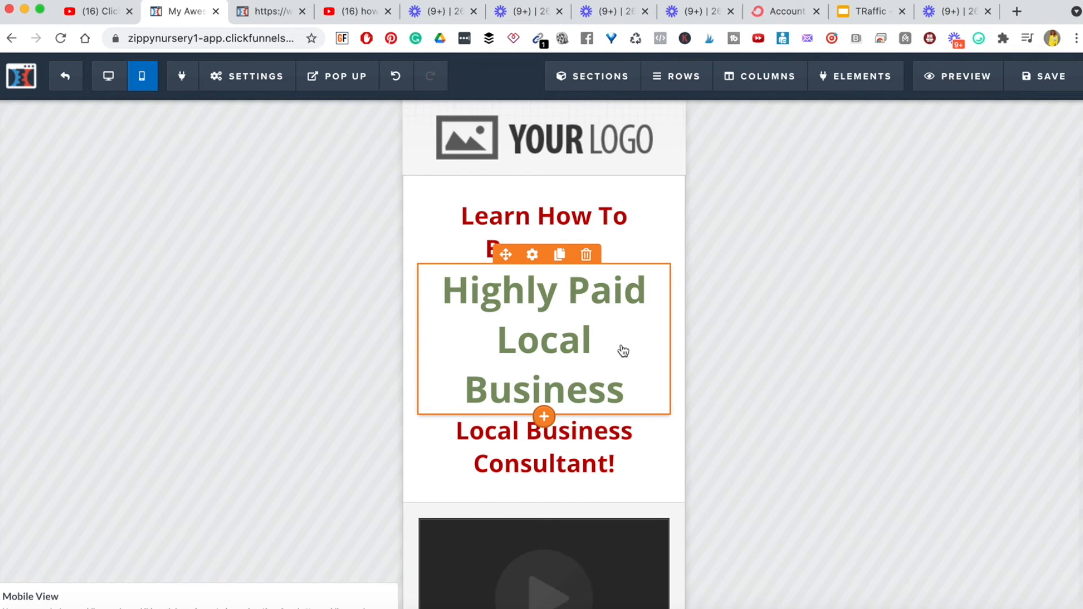
{"action": "left_click", "coordinate": [109, 79]}
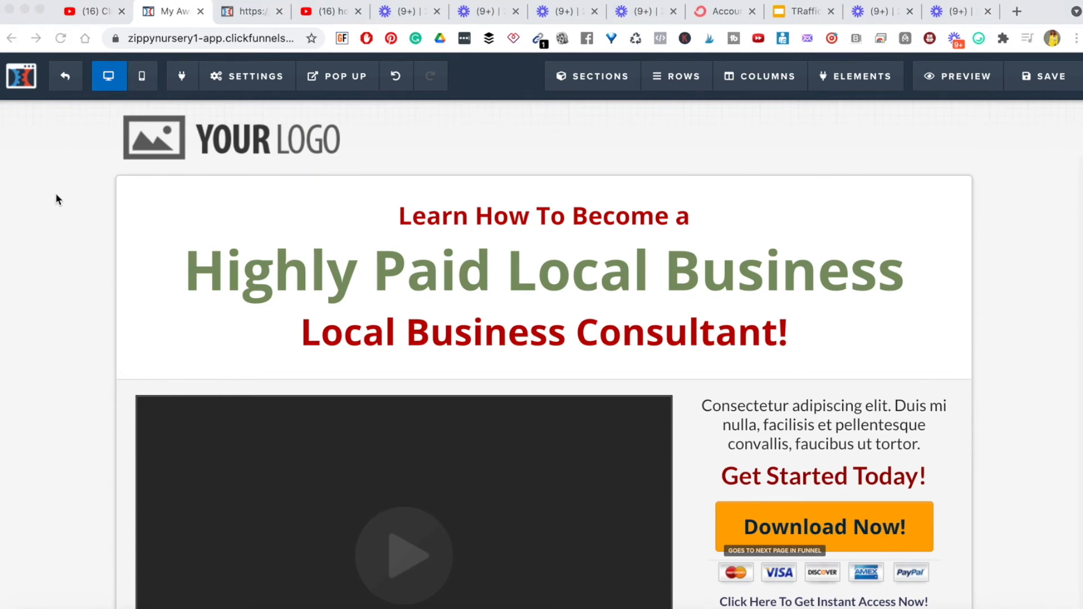
Leave the page editor and assign the TWO STEP TRIP WIRE - 5 - Order template to the funnel's Order Form step
{"action": "left_click", "coordinate": [67, 79]}
{"action": "left_click", "coordinate": [58, 122]}
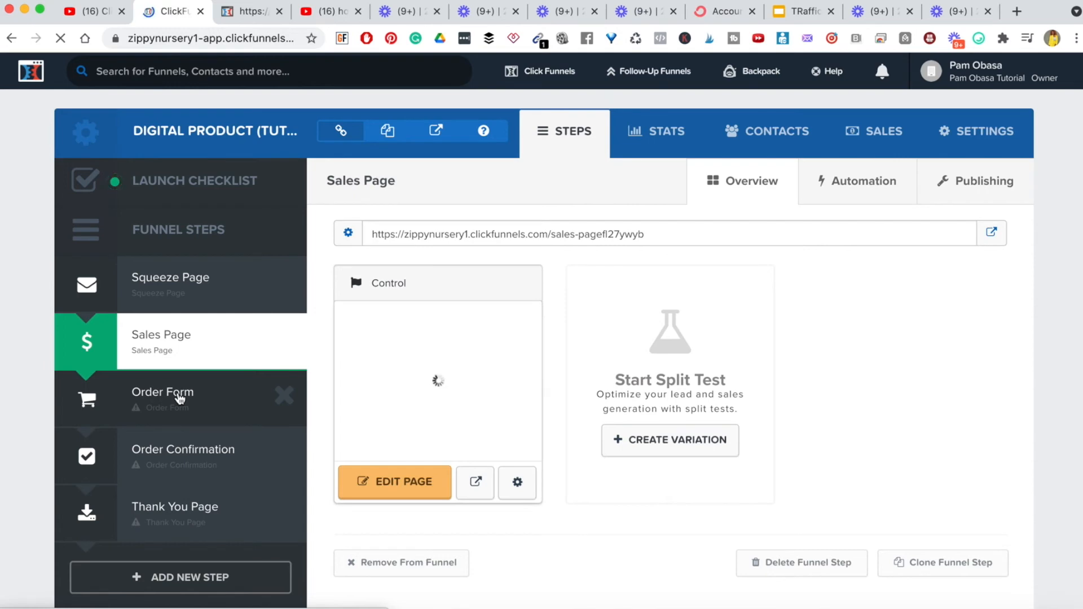
{"action": "left_click", "coordinate": [180, 398]}
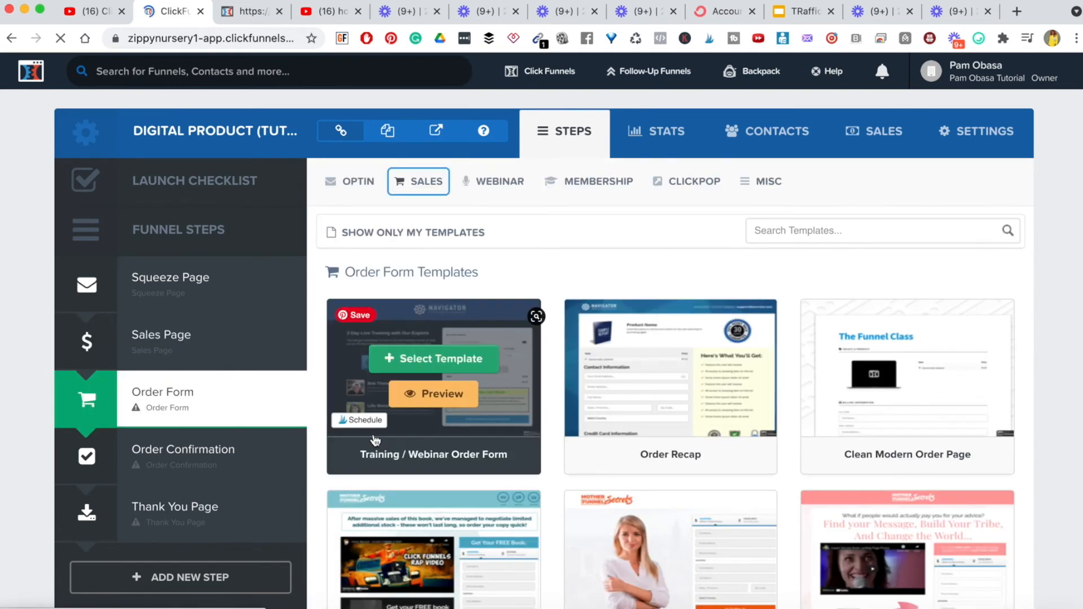
{"action": "scroll", "coordinate": [716, 474], "scroll_direction": "down", "scroll_amount": 3}
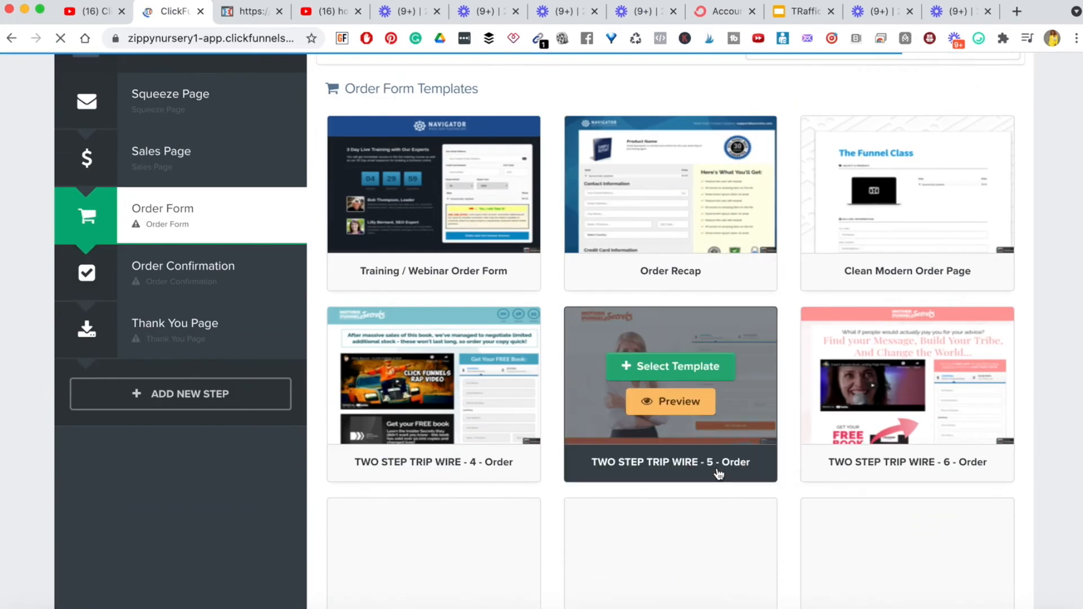
{"action": "scroll", "coordinate": [718, 474], "scroll_direction": "down", "scroll_amount": 7}
{"action": "scroll", "coordinate": [718, 469], "scroll_direction": "down", "scroll_amount": 3}
{"action": "scroll", "coordinate": [677, 428], "scroll_direction": "up", "scroll_amount": 12}
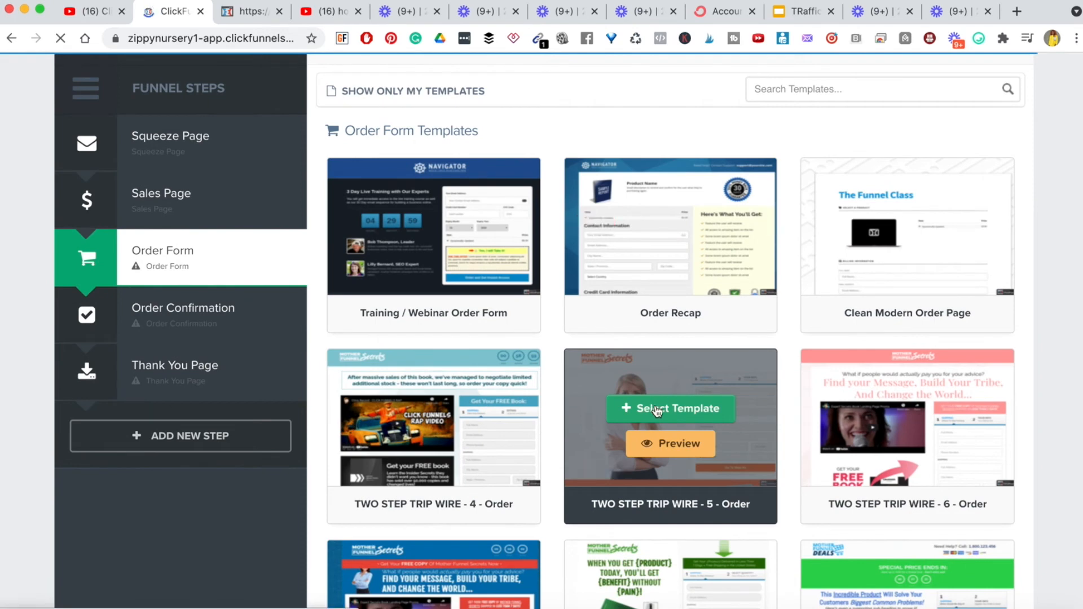
{"action": "left_click", "coordinate": [660, 410]}
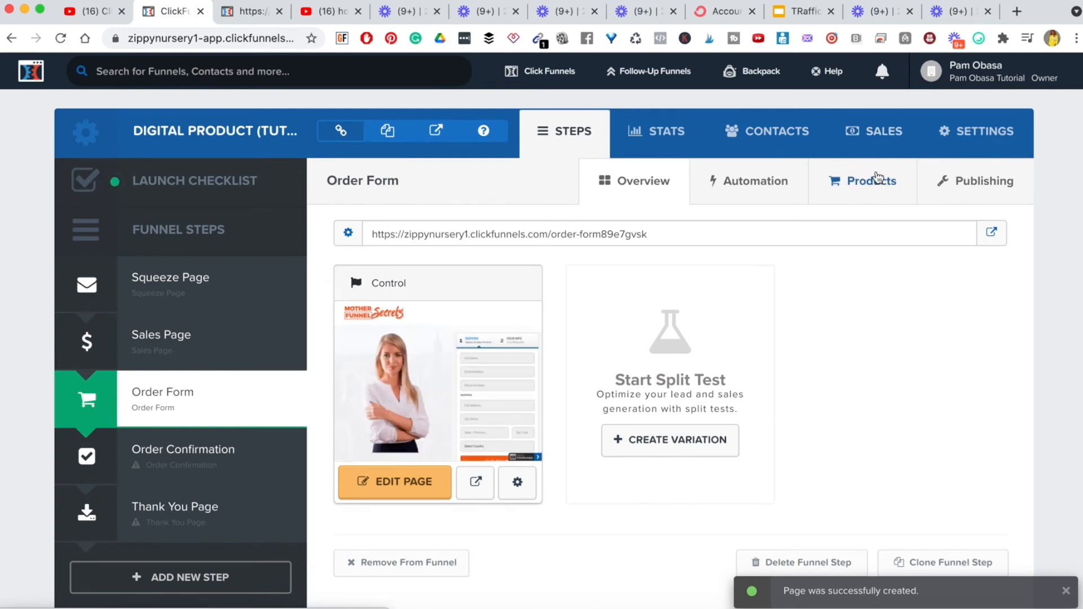
Start adding a product to the Order Form step and bring up the available payment gateways
{"action": "left_click", "coordinate": [868, 184]}
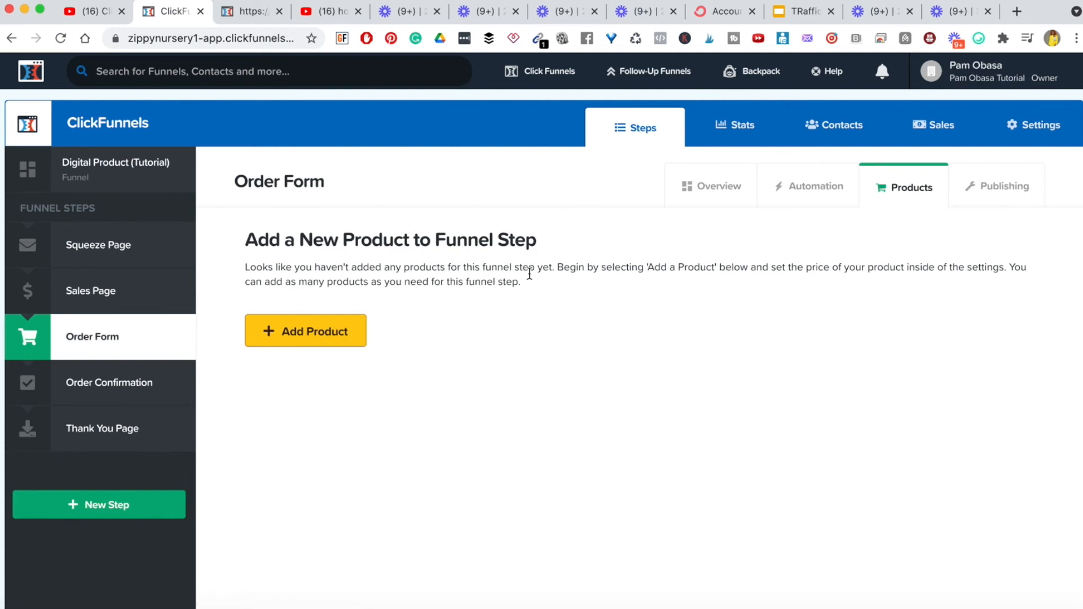
{"action": "left_click", "coordinate": [312, 331]}
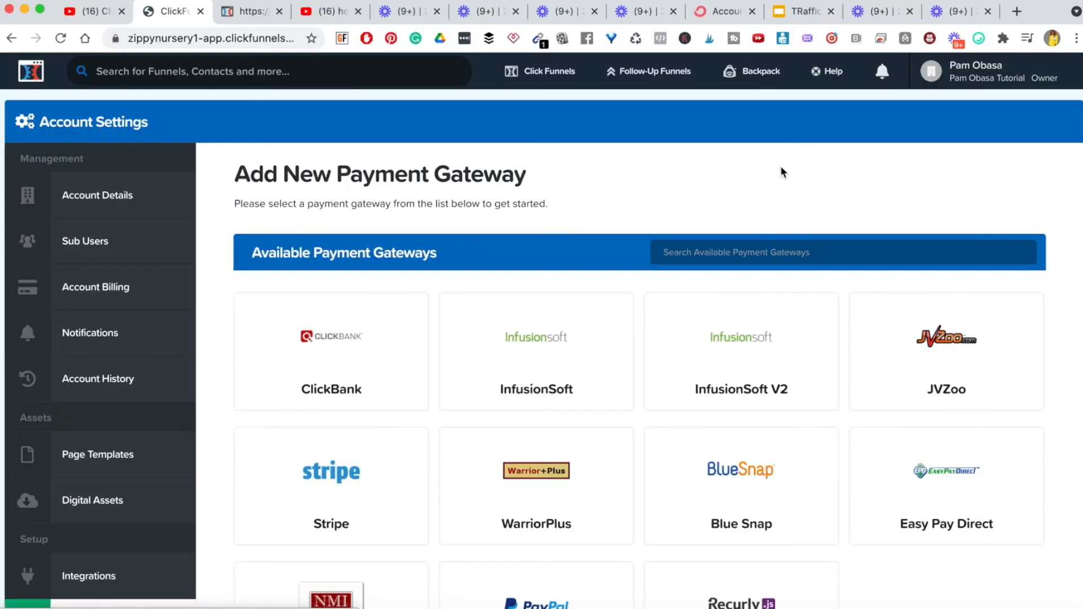
Locate the Payment Gateways section within the account settings
{"action": "left_click", "coordinate": [984, 72]}
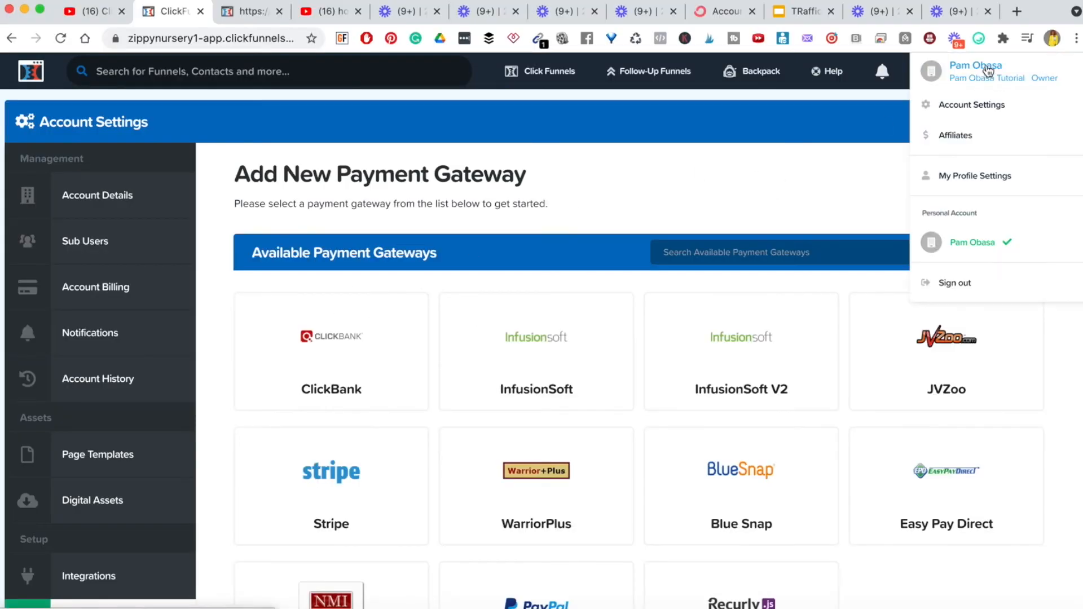
{"action": "left_click", "coordinate": [967, 109]}
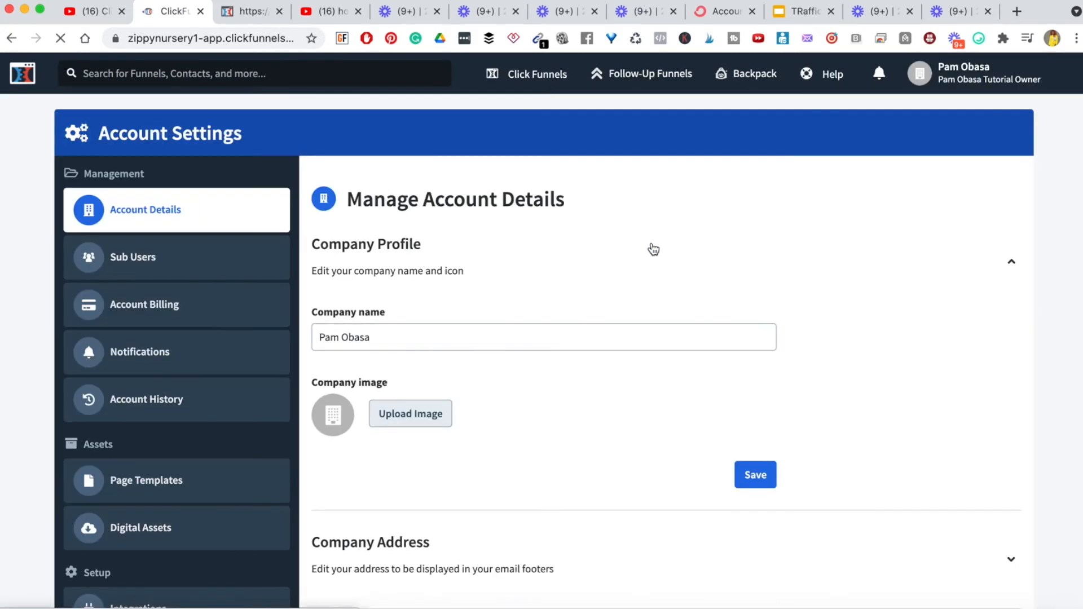
{"action": "scroll", "coordinate": [176, 450], "scroll_direction": "down", "scroll_amount": 5}
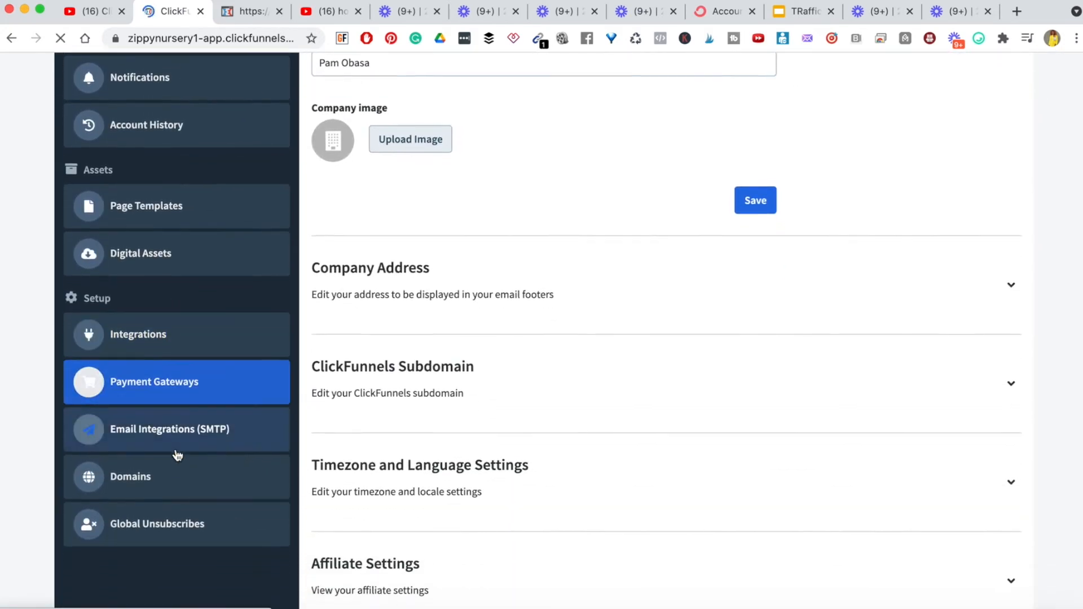
{"action": "scroll", "coordinate": [163, 406], "scroll_direction": "down", "scroll_amount": 1}
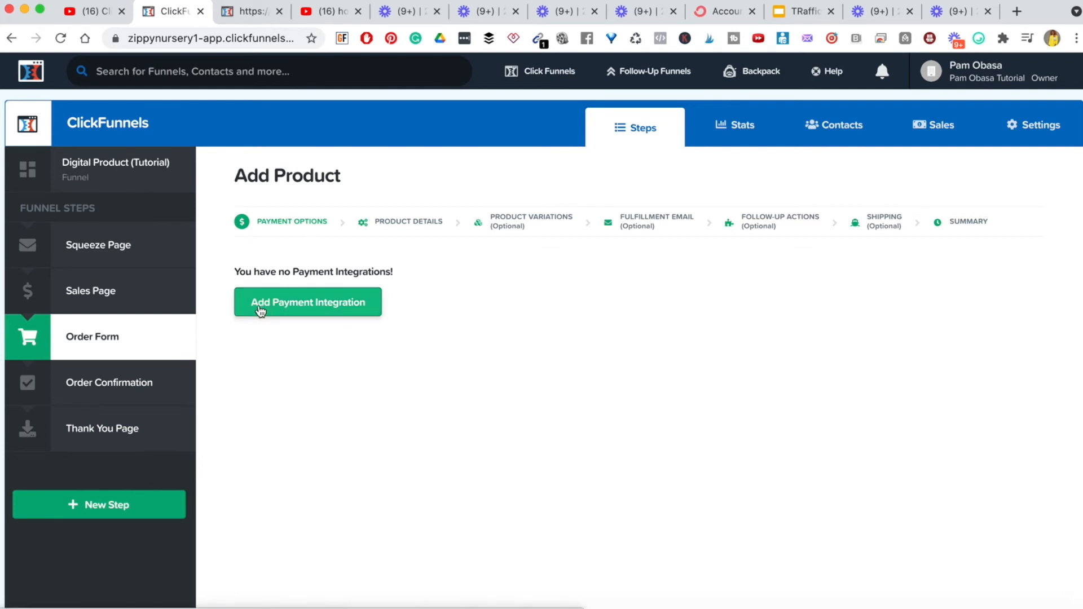
Choose Stripe as the new payment integration for the product and start creating a Stripe account entry
{"action": "left_click", "coordinate": [286, 307]}
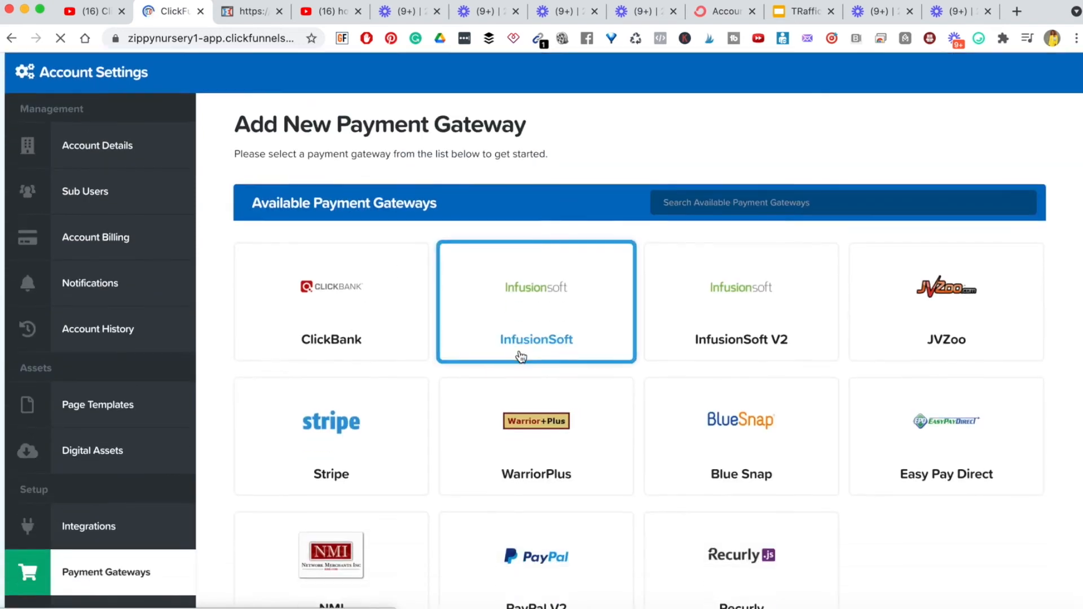
{"action": "scroll", "coordinate": [520, 357], "scroll_direction": "down", "scroll_amount": 3}
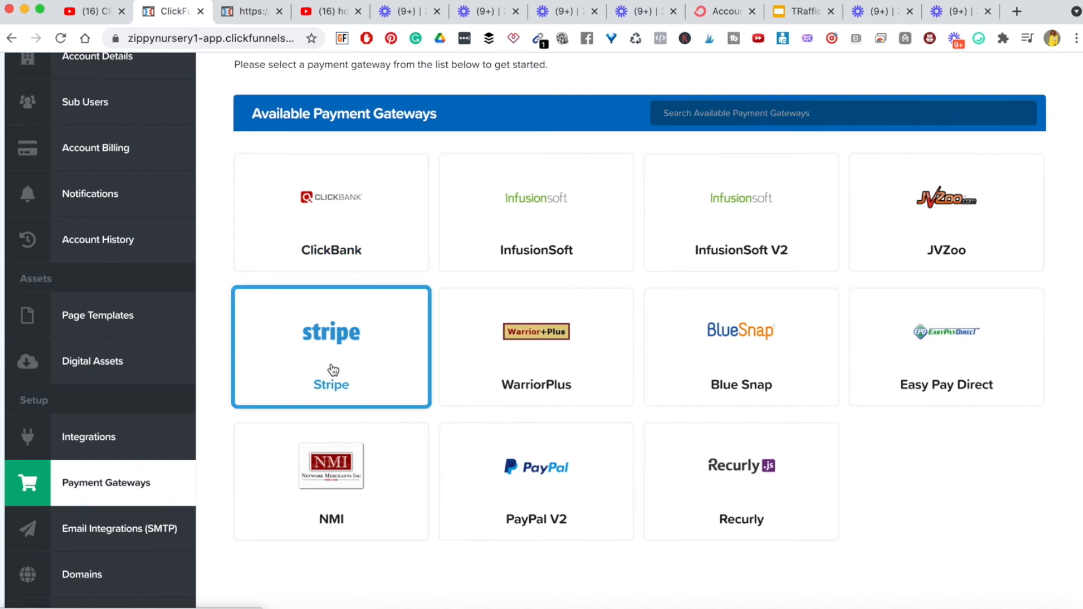
{"action": "left_click", "coordinate": [354, 352]}
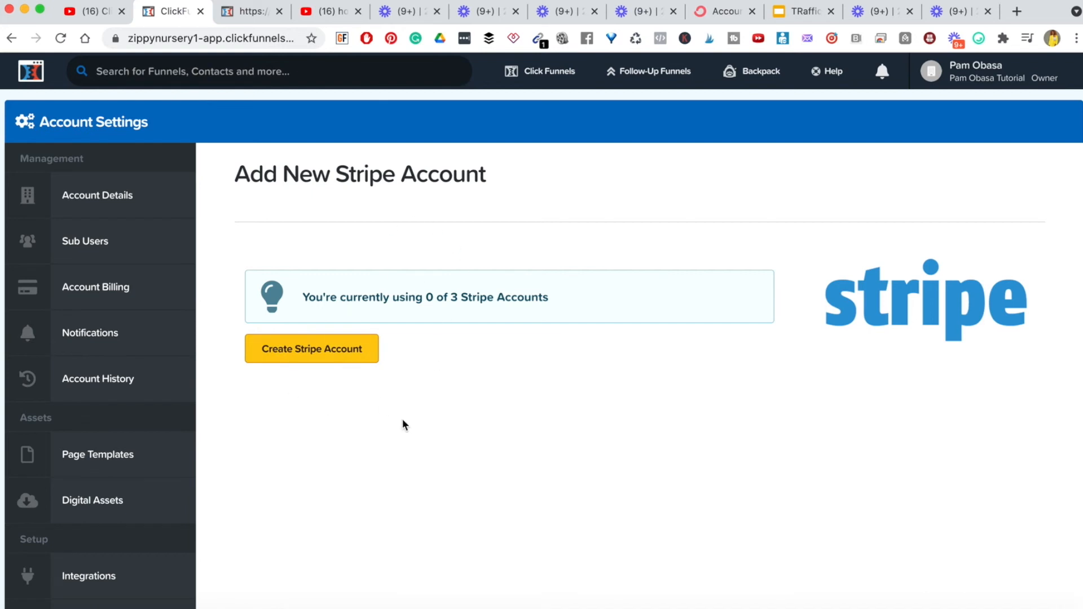
{"action": "scroll", "coordinate": [403, 421], "scroll_direction": "down", "scroll_amount": 2}
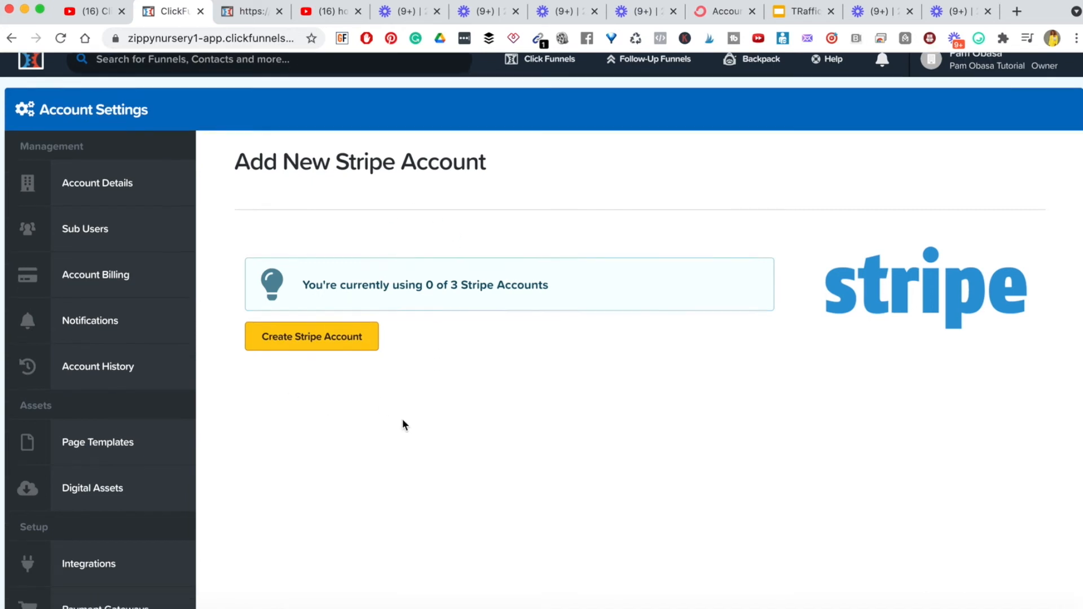
{"action": "scroll", "coordinate": [402, 424], "scroll_direction": "up", "scroll_amount": 2}
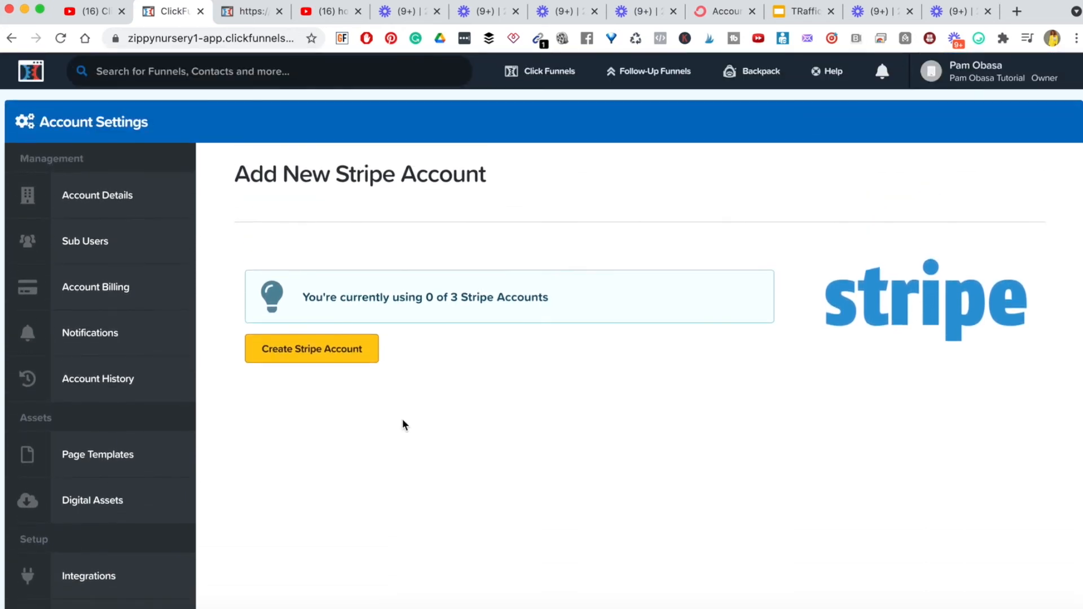
{"action": "left_click", "coordinate": [310, 351]}
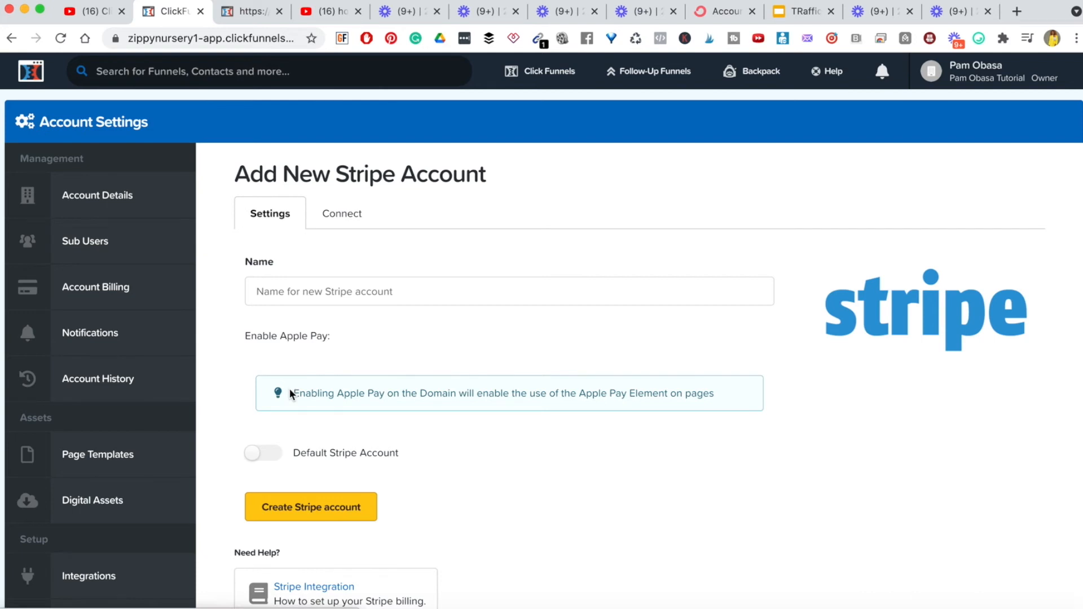
Name the Stripe account with the owner's first name followed by "Stripe Demo" and make it the default Stripe account
{"action": "left_click", "coordinate": [276, 293]}
{"action": "type", "text": "Pam S"}
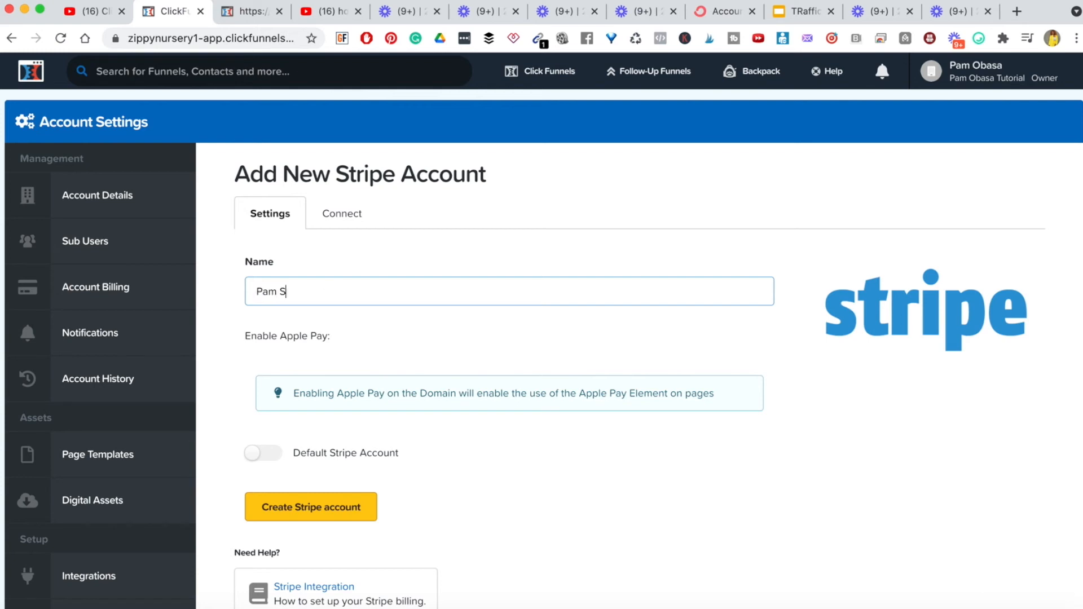
{"action": "type", "text": "tripe Demo"}
{"action": "left_click", "coordinate": [426, 337]}
{"action": "scroll", "coordinate": [333, 361], "scroll_direction": "down", "scroll_amount": 2}
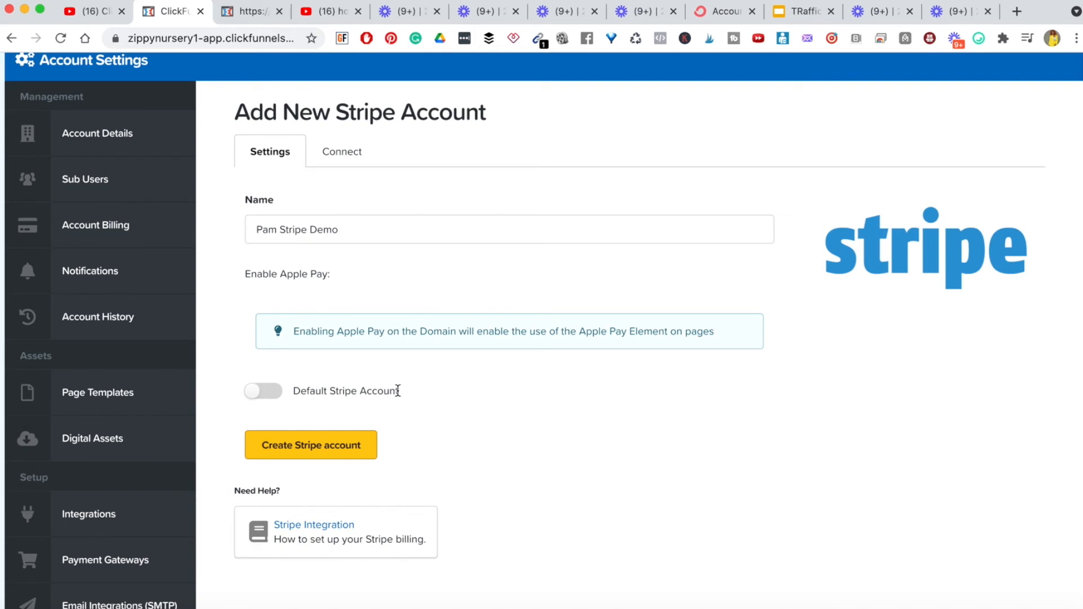
{"action": "left_click", "coordinate": [276, 395]}
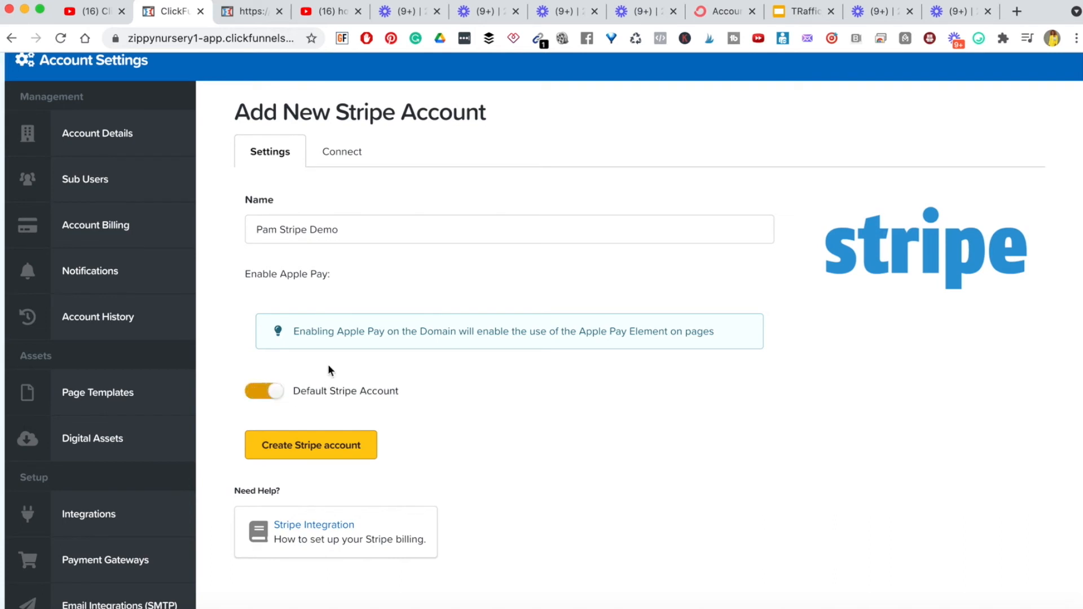
{"action": "scroll", "coordinate": [347, 389], "scroll_direction": "down", "scroll_amount": 5}
{"action": "scroll", "coordinate": [305, 398], "scroll_direction": "up", "scroll_amount": 3}
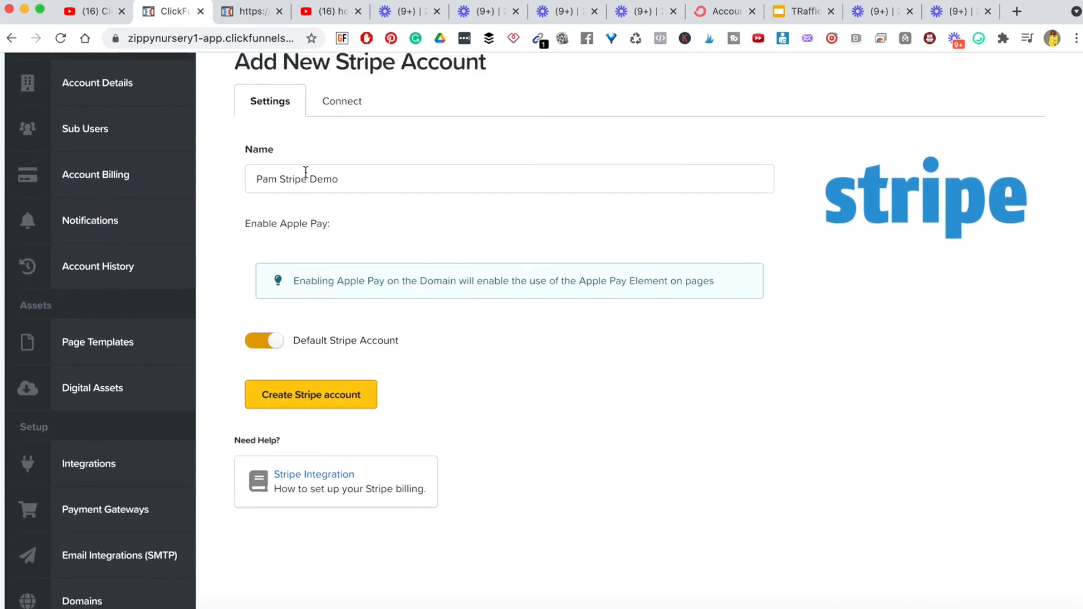
Review the Stripe connection instructions and continue to the Stripe website to link the account
{"action": "left_click", "coordinate": [337, 102]}
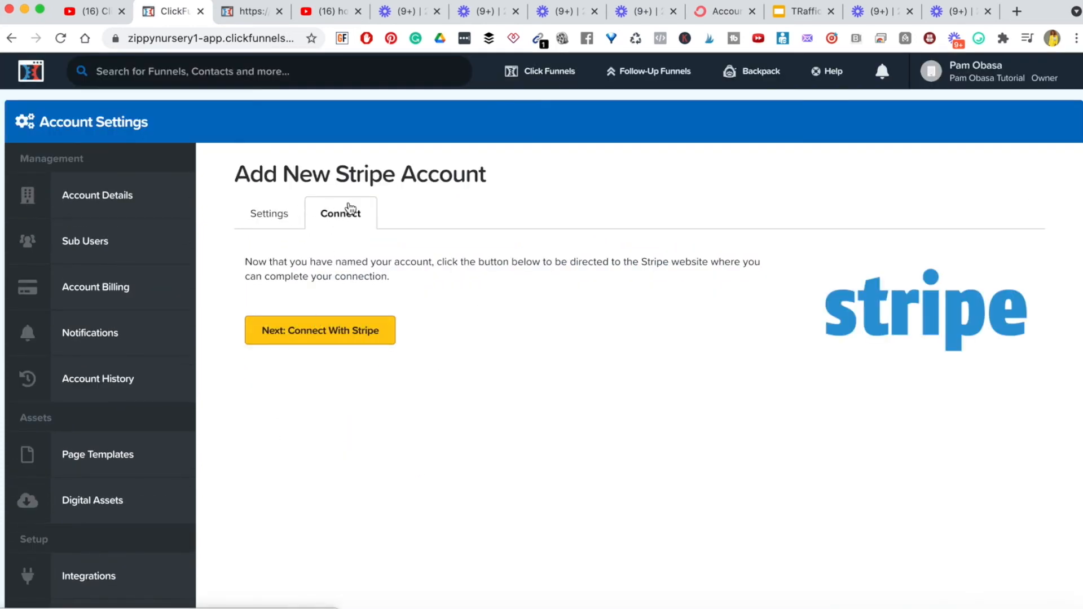
{"action": "triple_click", "coordinate": [264, 259]}
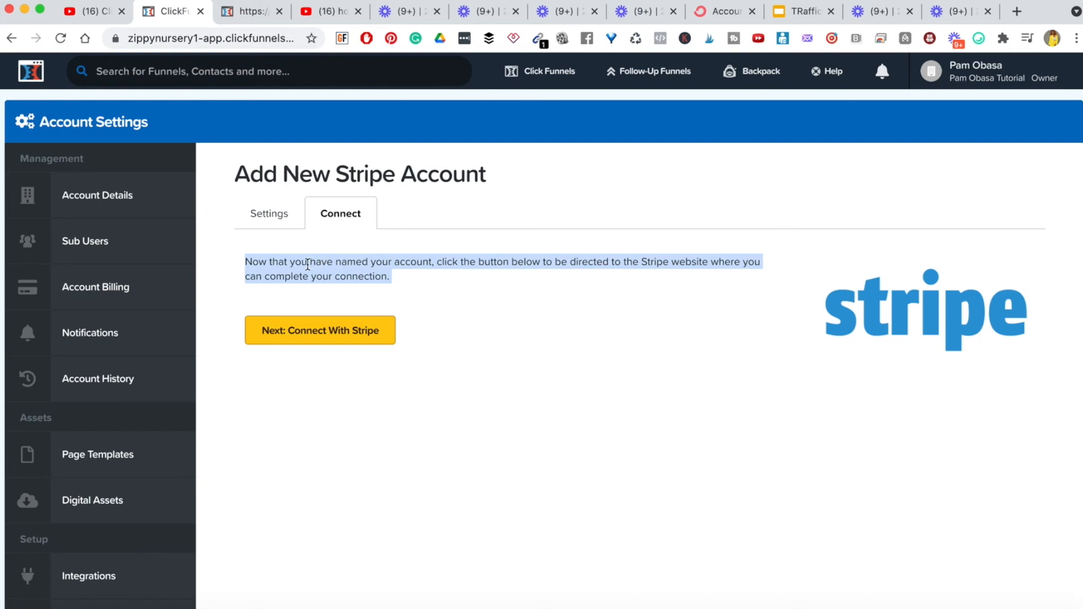
{"action": "left_click", "coordinate": [290, 337]}
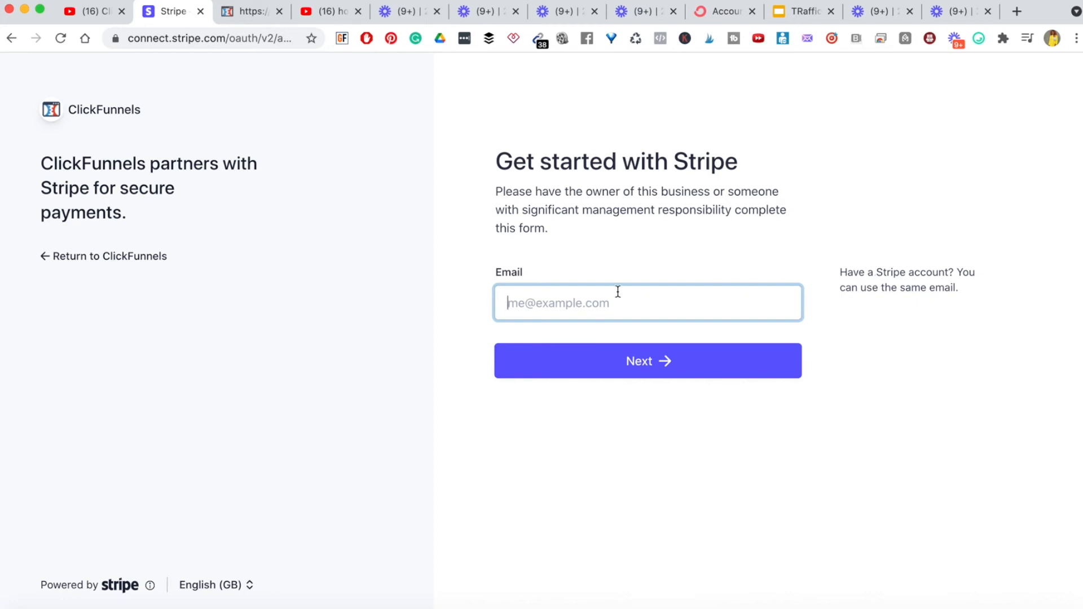
Enter the business owner's email on the Stripe sign-up form and continue
{"action": "left_click", "coordinate": [689, 313]}
{"action": "left_click", "coordinate": [615, 367]}
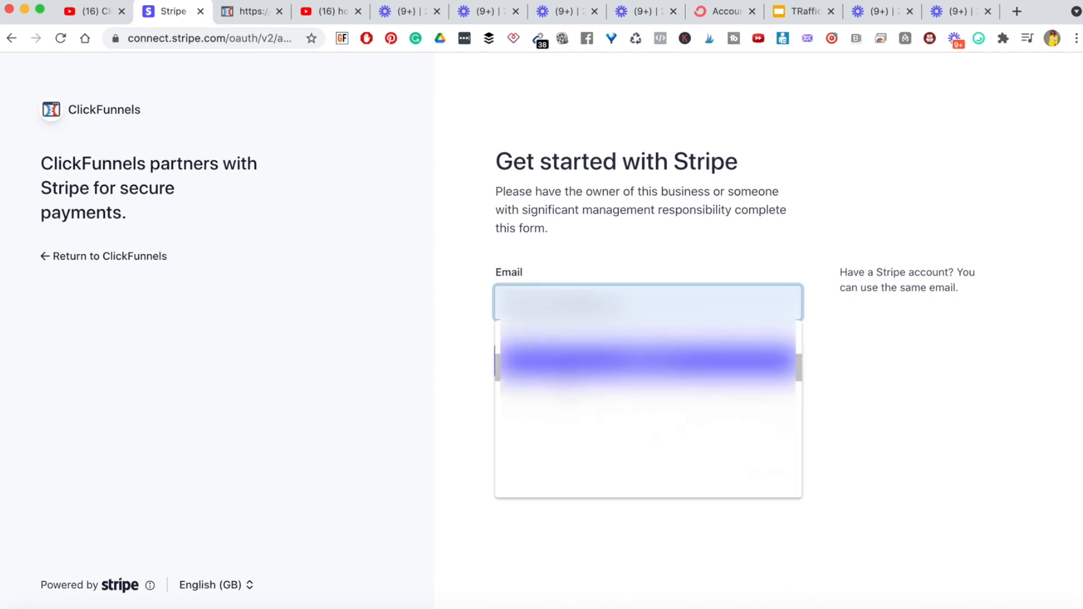
{"action": "left_click", "coordinate": [643, 364]}
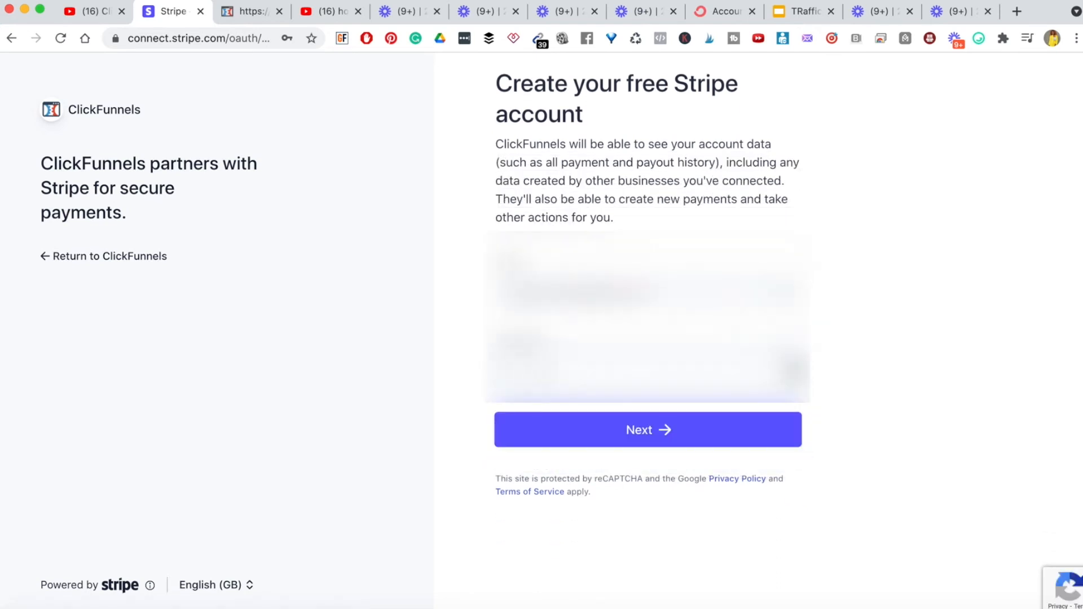
Submit the email and account password for the new Stripe account, and decline updating the password saved in the browser
{"action": "left_click", "coordinate": [628, 443]}
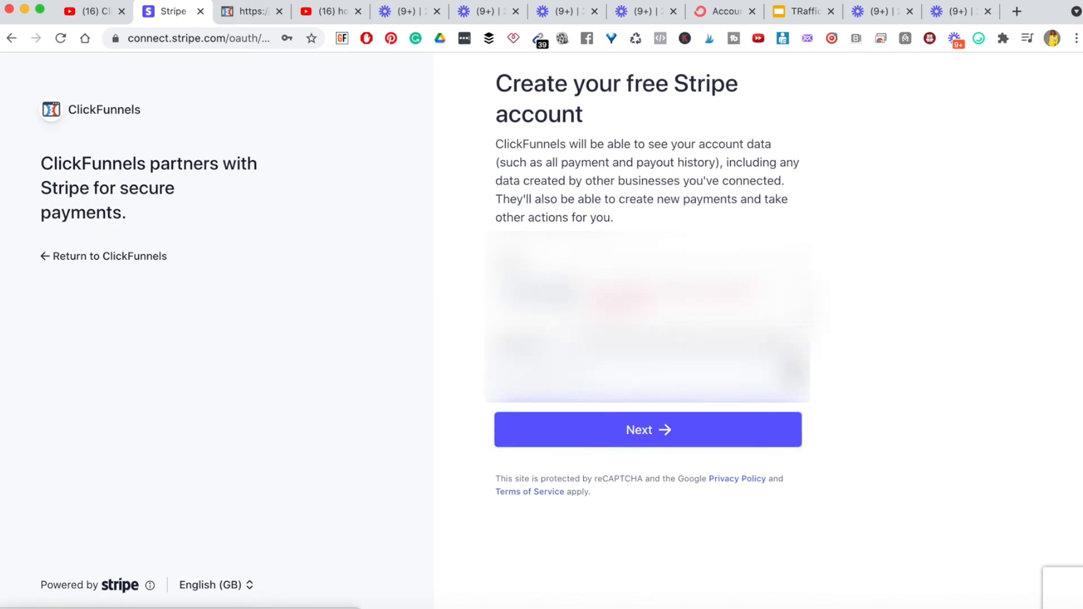
{"action": "left_click", "coordinate": [612, 430]}
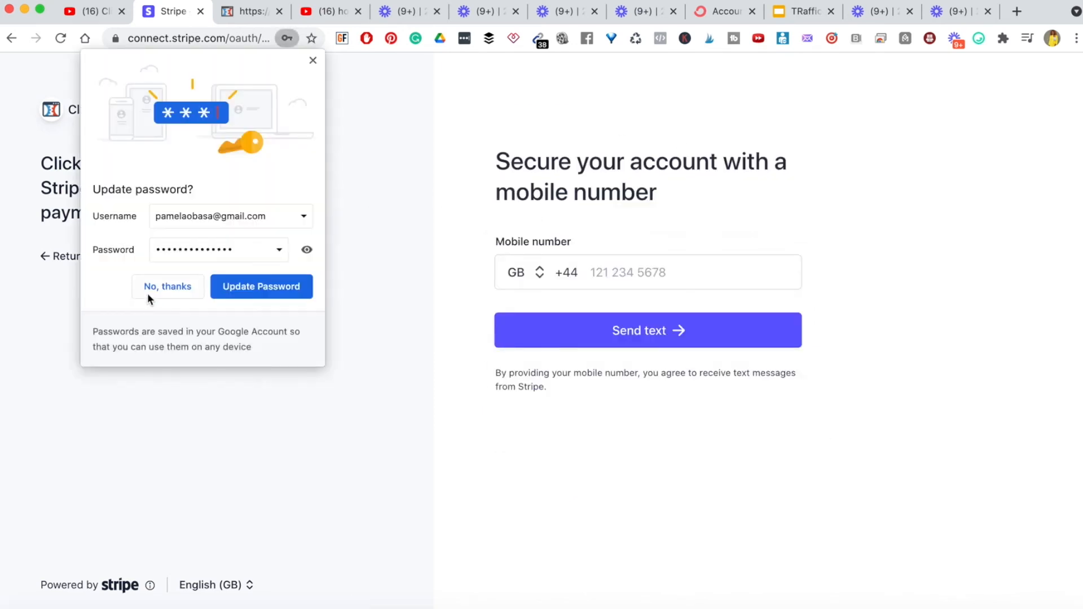
{"action": "left_click", "coordinate": [147, 292]}
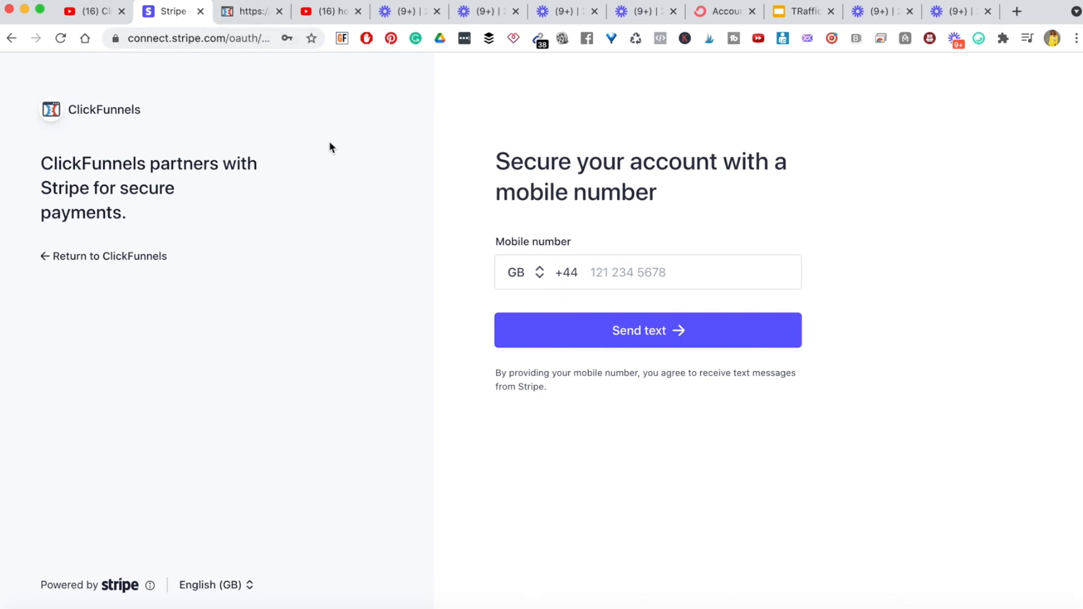
Switch back to ClickFunnels and open the Order Form page of the Digital Product (Tutorial) funnel for editing
{"action": "left_click", "coordinate": [240, 12]}
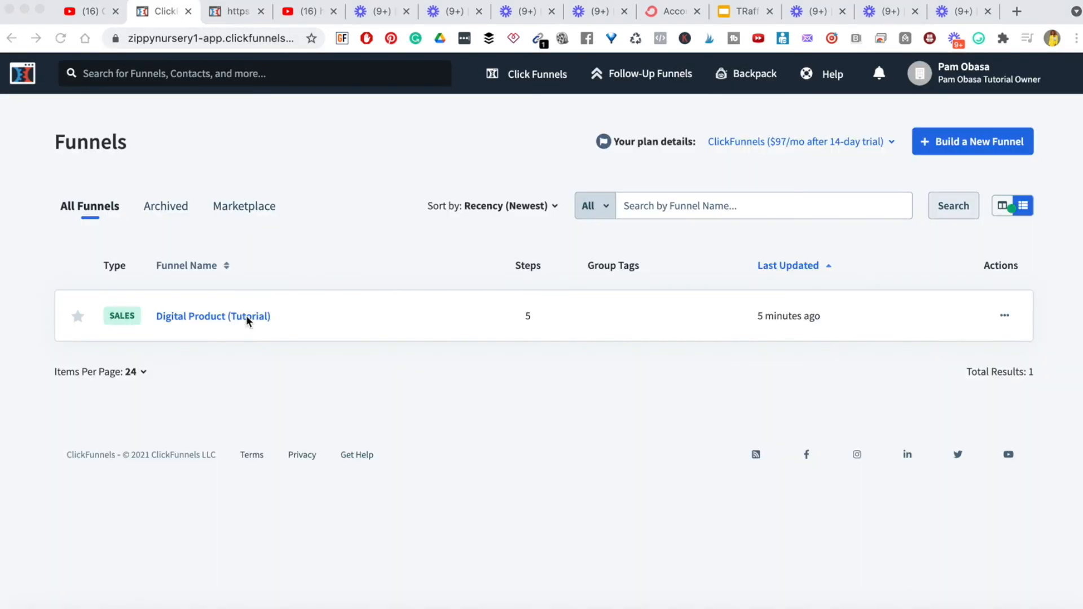
{"action": "left_click", "coordinate": [217, 321]}
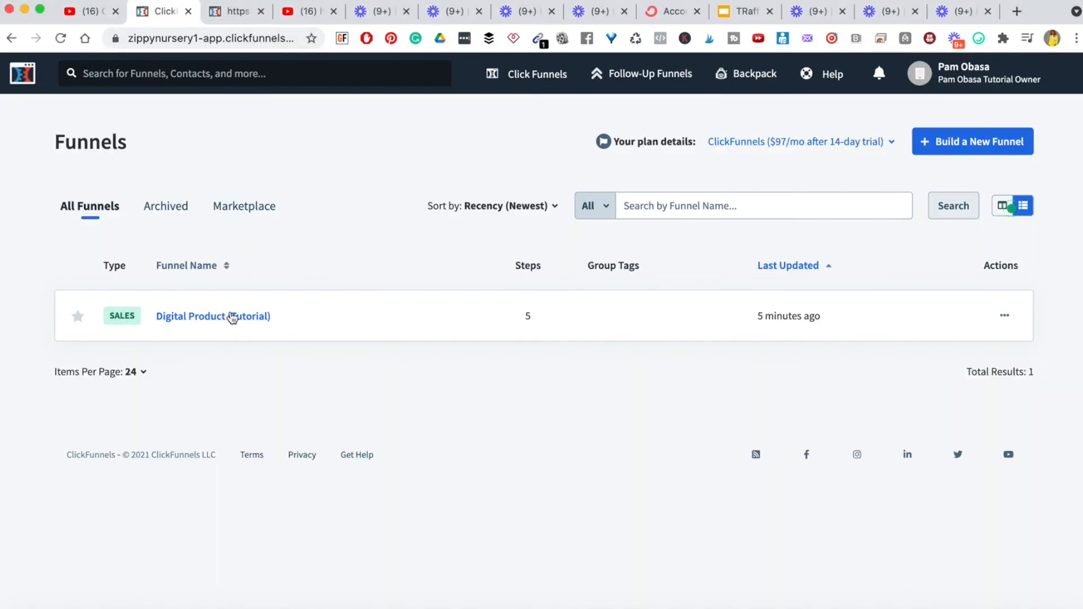
{"action": "left_click", "coordinate": [230, 317]}
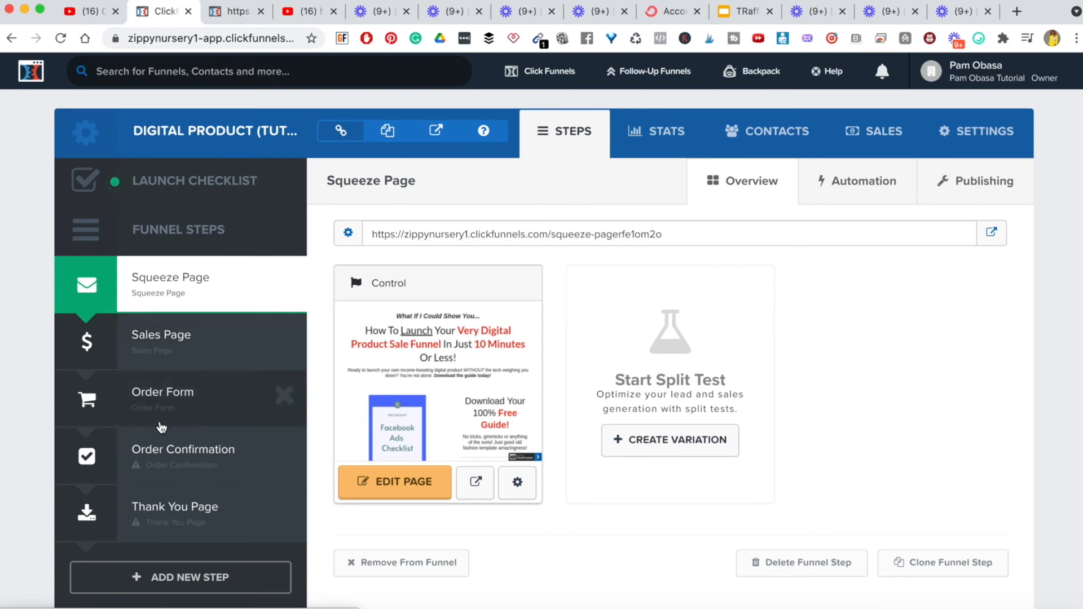
{"action": "left_click", "coordinate": [167, 400]}
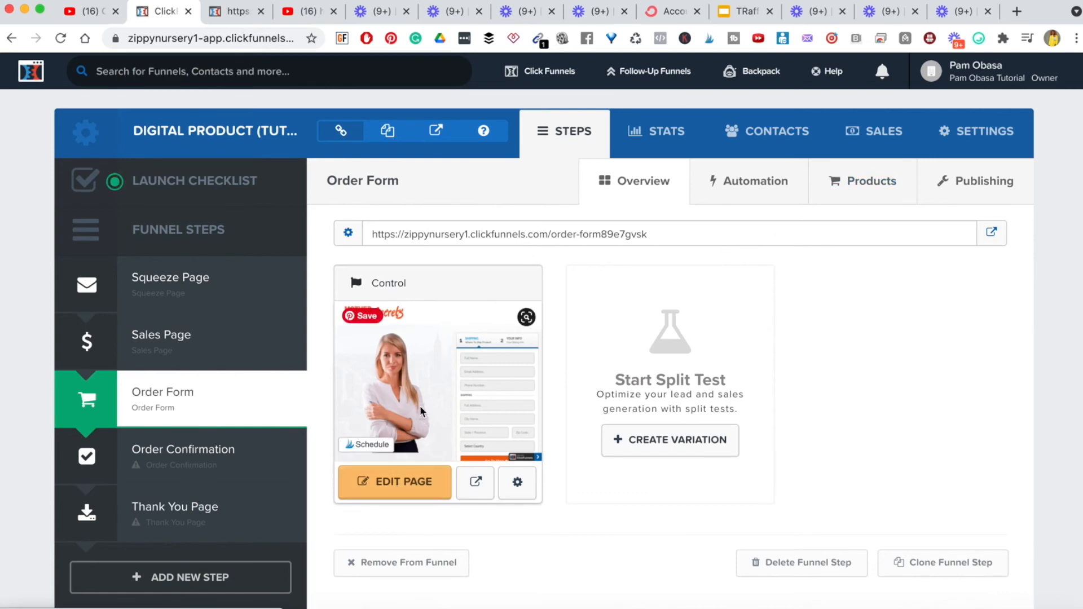
{"action": "left_click", "coordinate": [401, 484]}
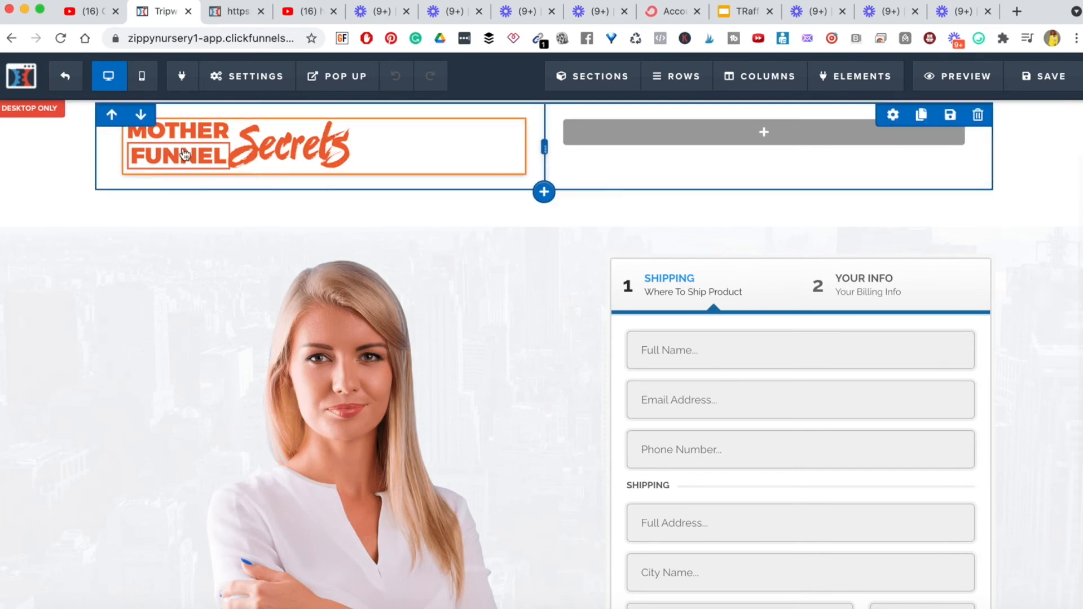
Look over the whole order form template, from the header and shipping form to the author section, testimonial and footer
{"action": "scroll", "coordinate": [339, 242], "scroll_direction": "down", "scroll_amount": 3}
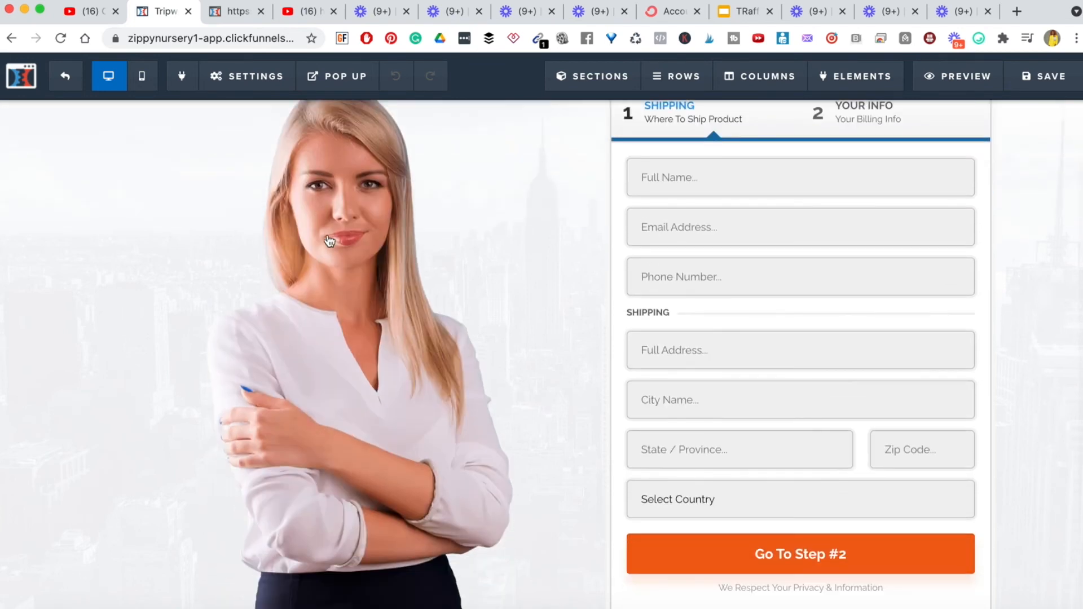
{"action": "scroll", "coordinate": [387, 278], "scroll_direction": "up", "scroll_amount": 1}
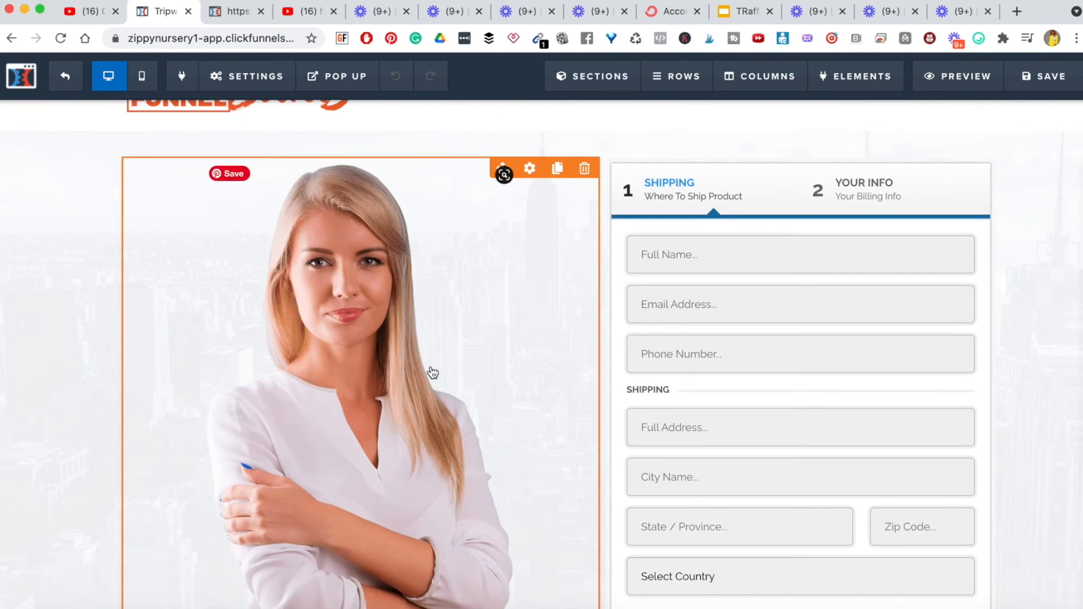
{"action": "scroll", "coordinate": [430, 372], "scroll_direction": "down", "scroll_amount": 2}
{"action": "scroll", "coordinate": [432, 373], "scroll_direction": "up", "scroll_amount": 3}
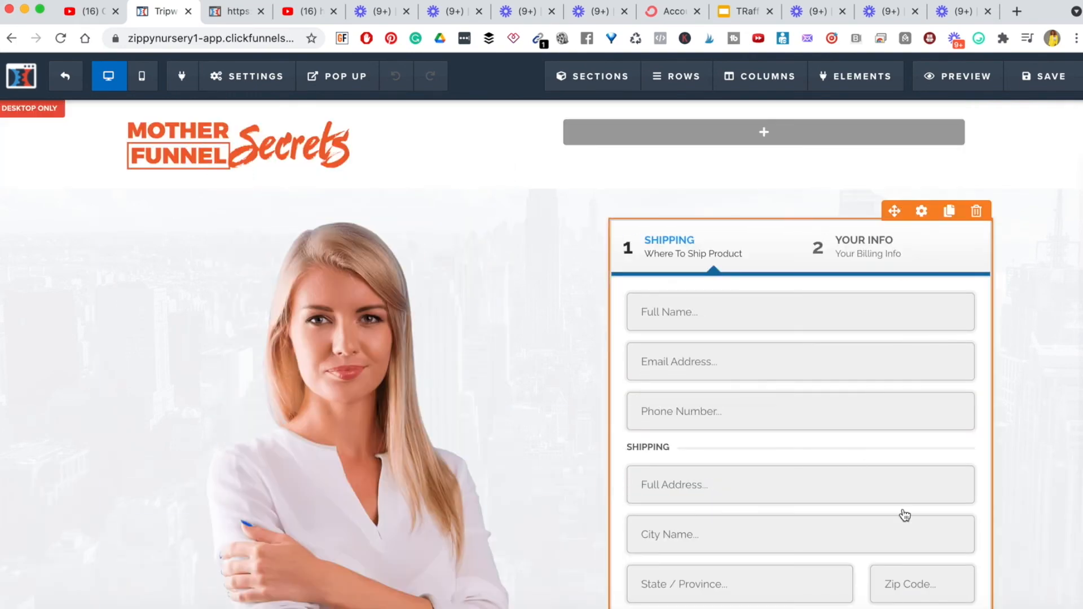
{"action": "scroll", "coordinate": [902, 512], "scroll_direction": "down", "scroll_amount": 4}
{"action": "scroll", "coordinate": [903, 513], "scroll_direction": "down", "scroll_amount": 9}
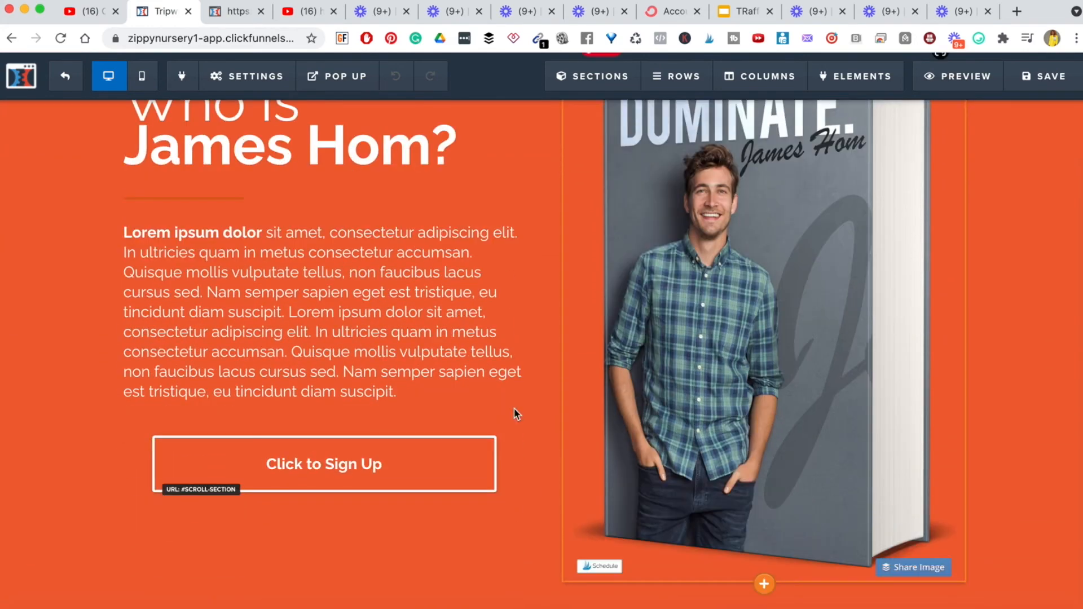
{"action": "scroll", "coordinate": [497, 403], "scroll_direction": "up", "scroll_amount": 1}
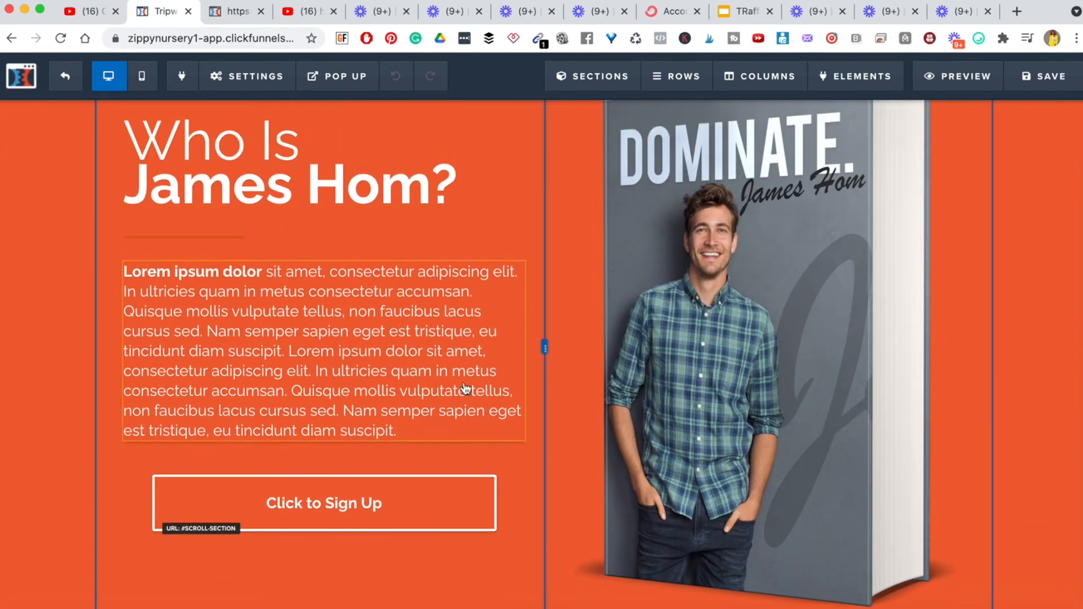
{"action": "scroll", "coordinate": [534, 415], "scroll_direction": "down", "scroll_amount": 10}
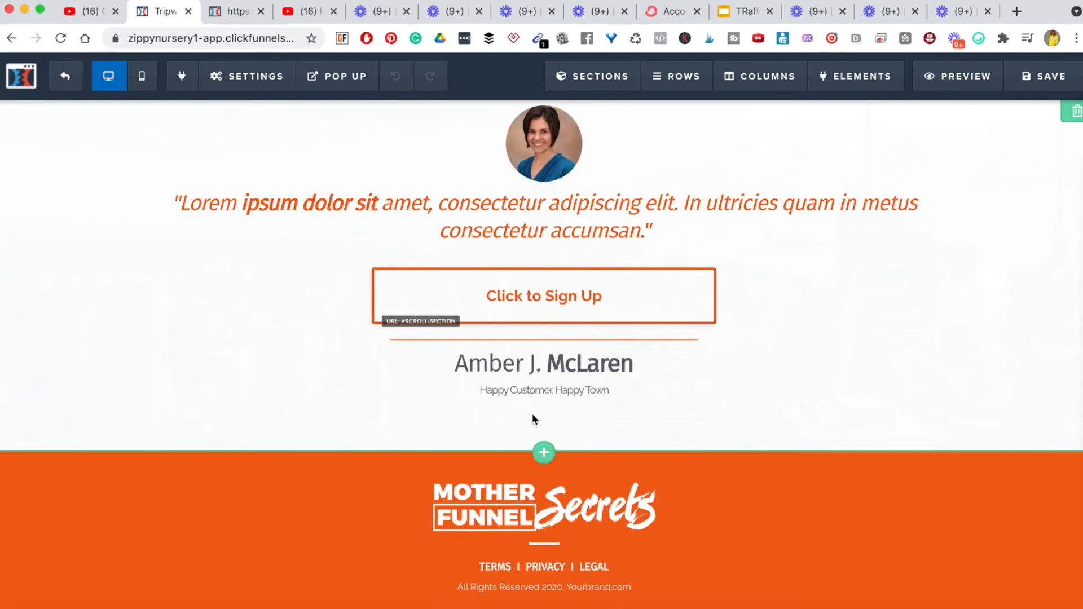
{"action": "scroll", "coordinate": [622, 485], "scroll_direction": "down", "scroll_amount": 1}
{"action": "scroll", "coordinate": [726, 389], "scroll_direction": "up", "scroll_amount": 20}
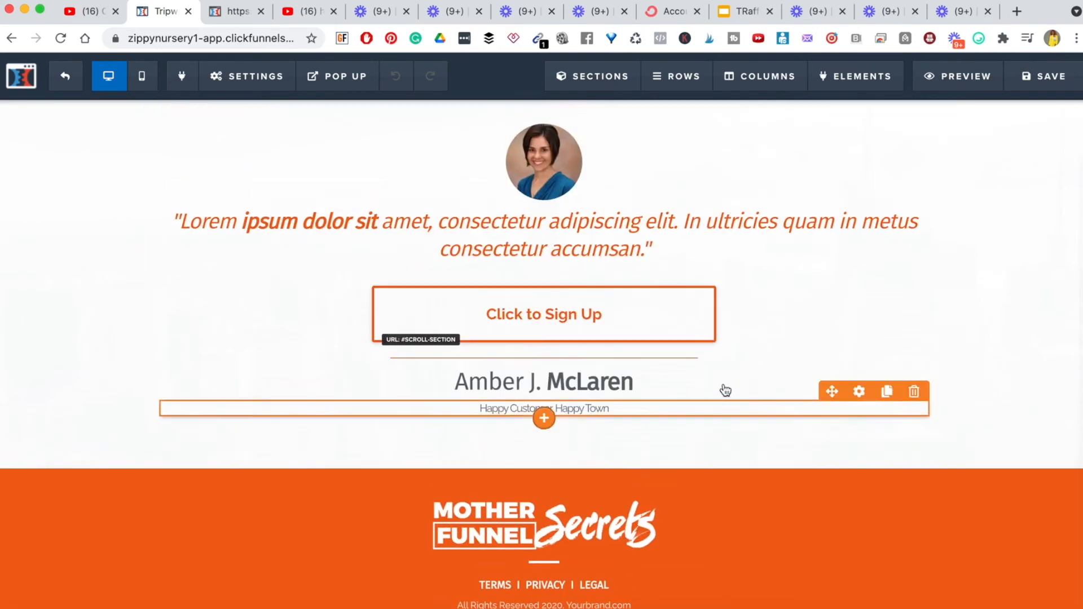
{"action": "scroll", "coordinate": [725, 390], "scroll_direction": "down", "scroll_amount": 5}
{"action": "scroll", "coordinate": [722, 389], "scroll_direction": "up", "scroll_amount": 4}
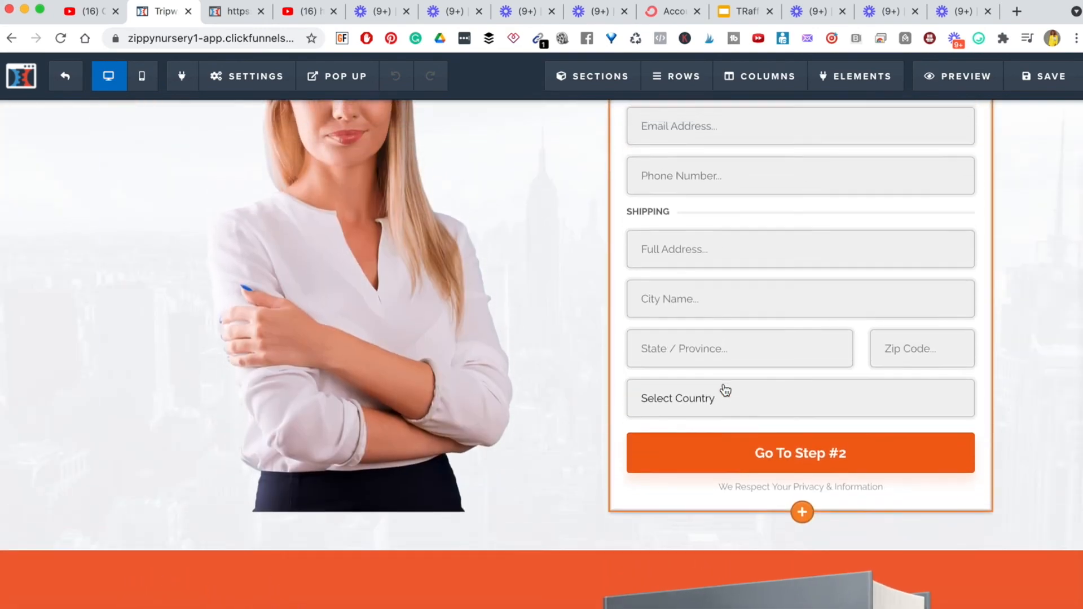
Inspect the two-step order form's settings, close them, and read through its shipping fields
{"action": "left_click", "coordinate": [863, 187]}
{"action": "left_click", "coordinate": [707, 204]}
{"action": "left_click", "coordinate": [891, 192]}
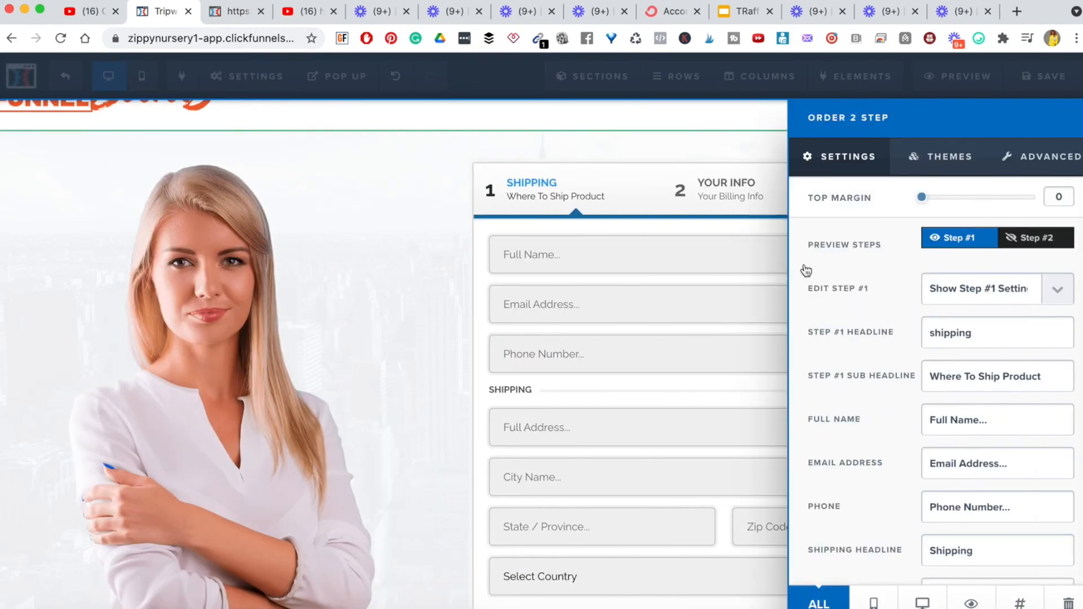
{"action": "left_click", "coordinate": [652, 269]}
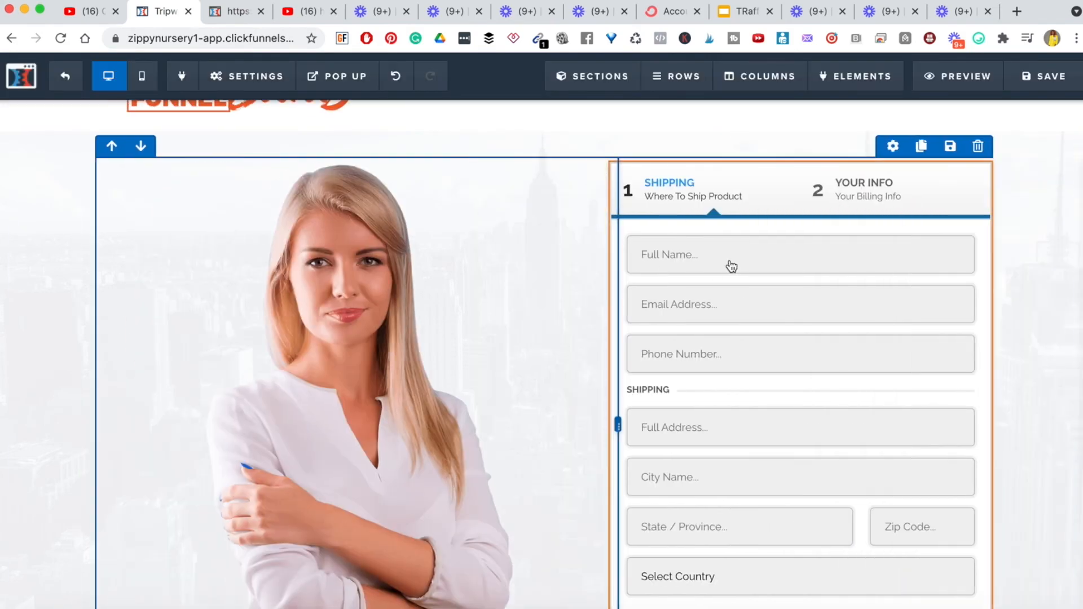
{"action": "left_click", "coordinate": [686, 183]}
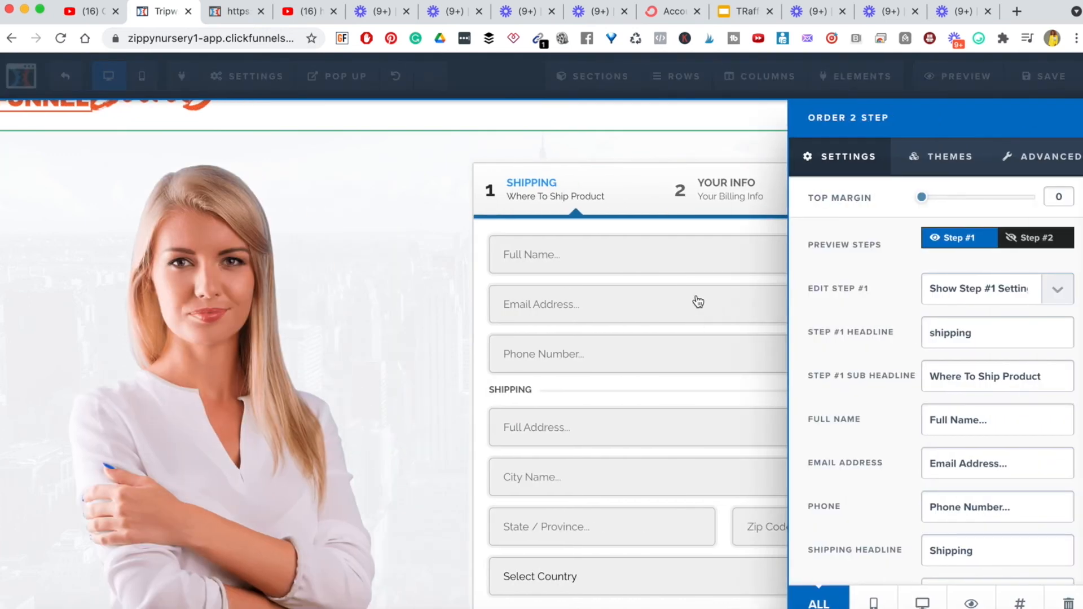
{"action": "left_click", "coordinate": [692, 296]}
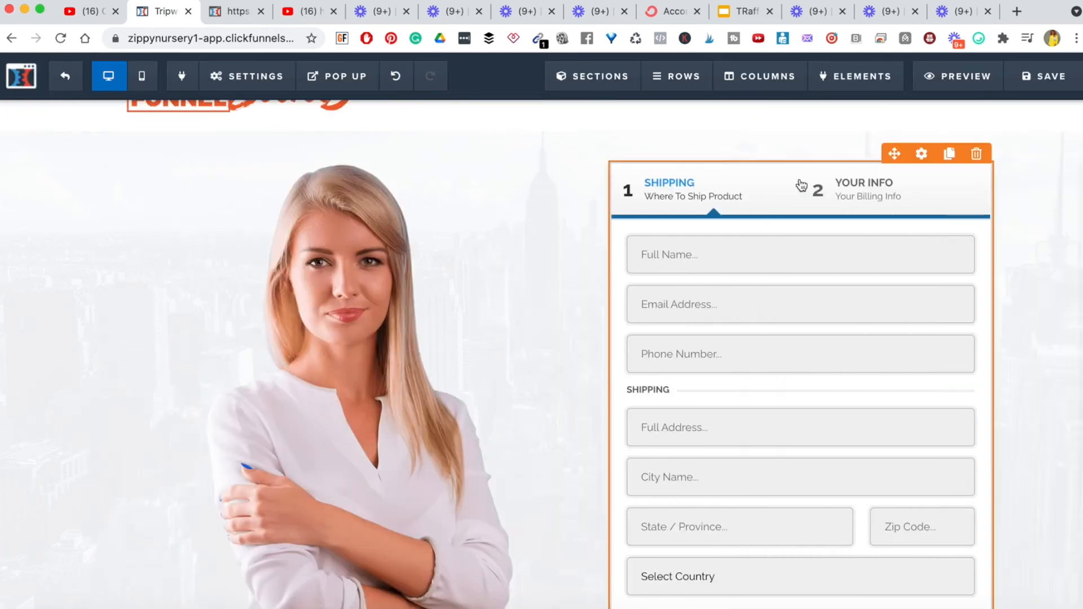
{"action": "left_click", "coordinate": [919, 154]}
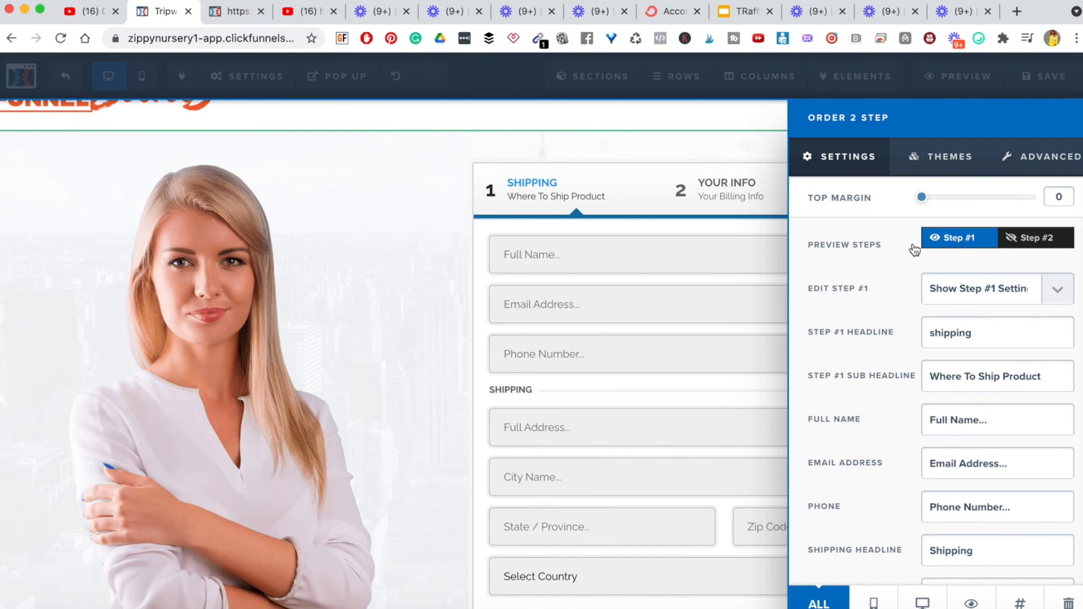
{"action": "left_click", "coordinate": [668, 268]}
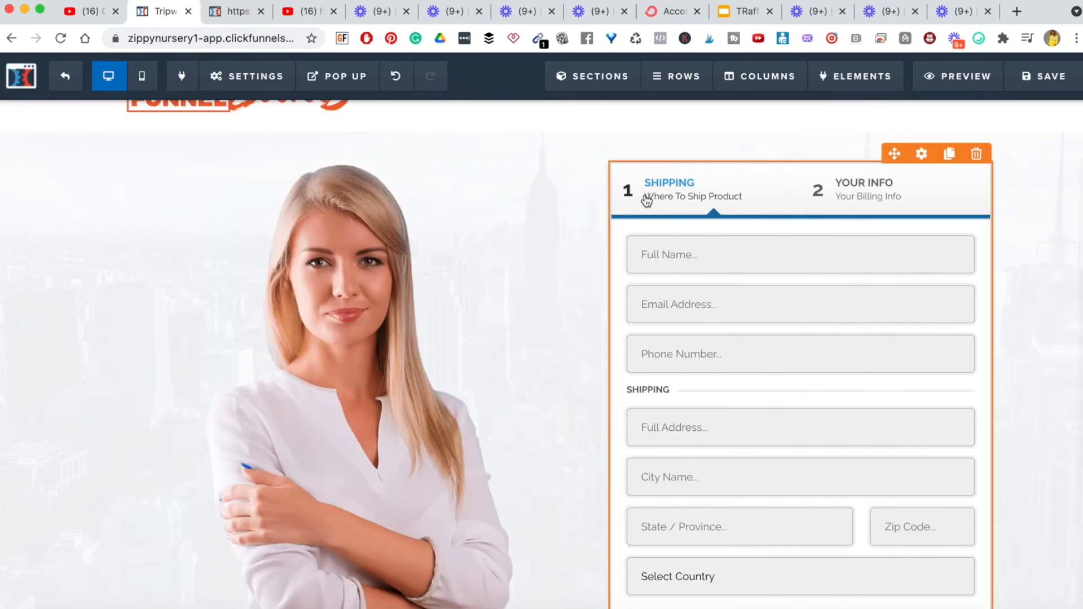
{"action": "scroll", "coordinate": [762, 420], "scroll_direction": "down", "scroll_amount": 3}
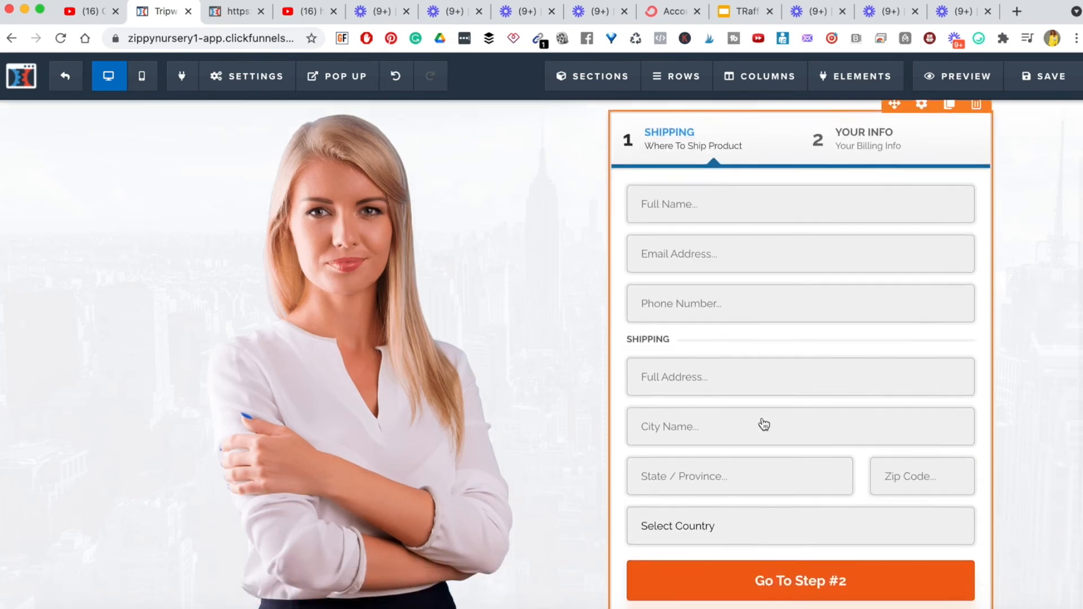
{"action": "scroll", "coordinate": [764, 424], "scroll_direction": "up", "scroll_amount": 3}
{"action": "scroll", "coordinate": [761, 423], "scroll_direction": "down", "scroll_amount": 3}
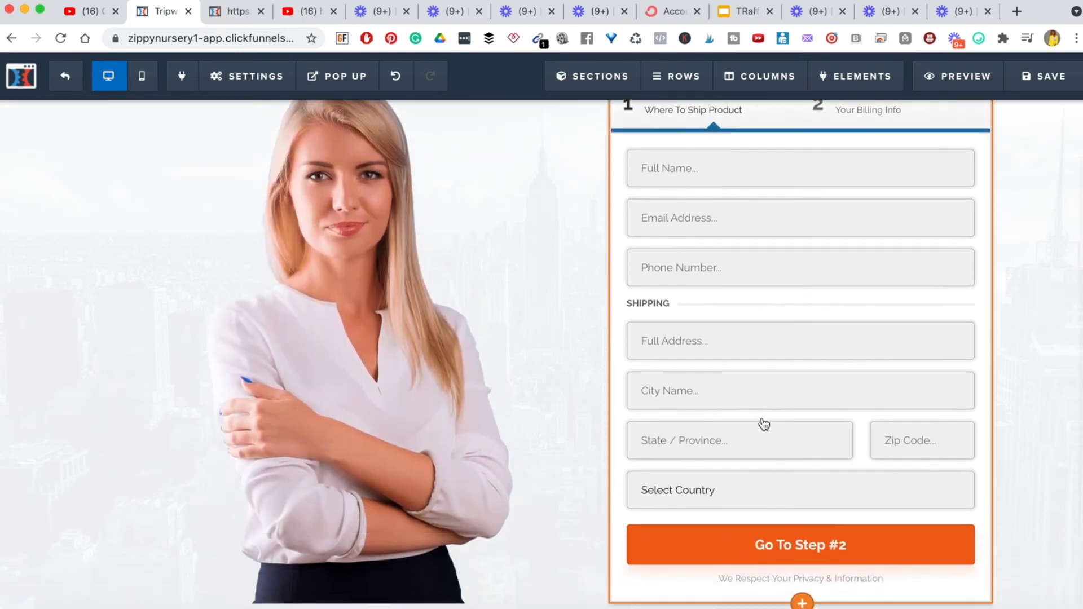
{"action": "scroll", "coordinate": [727, 341], "scroll_direction": "up", "scroll_amount": 1}
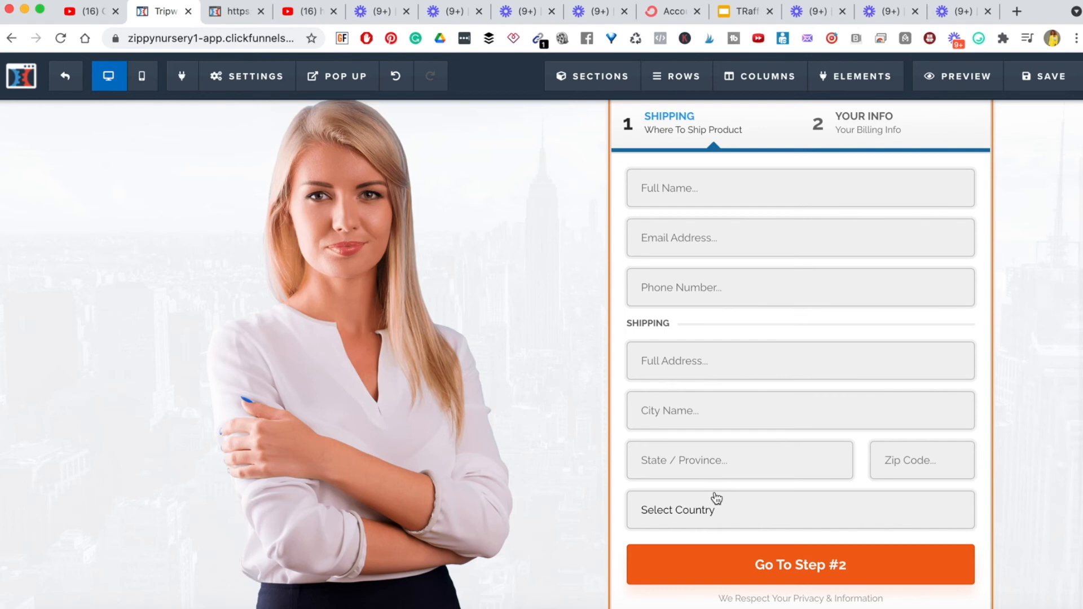
{"action": "scroll", "coordinate": [816, 366], "scroll_direction": "up", "scroll_amount": 3}
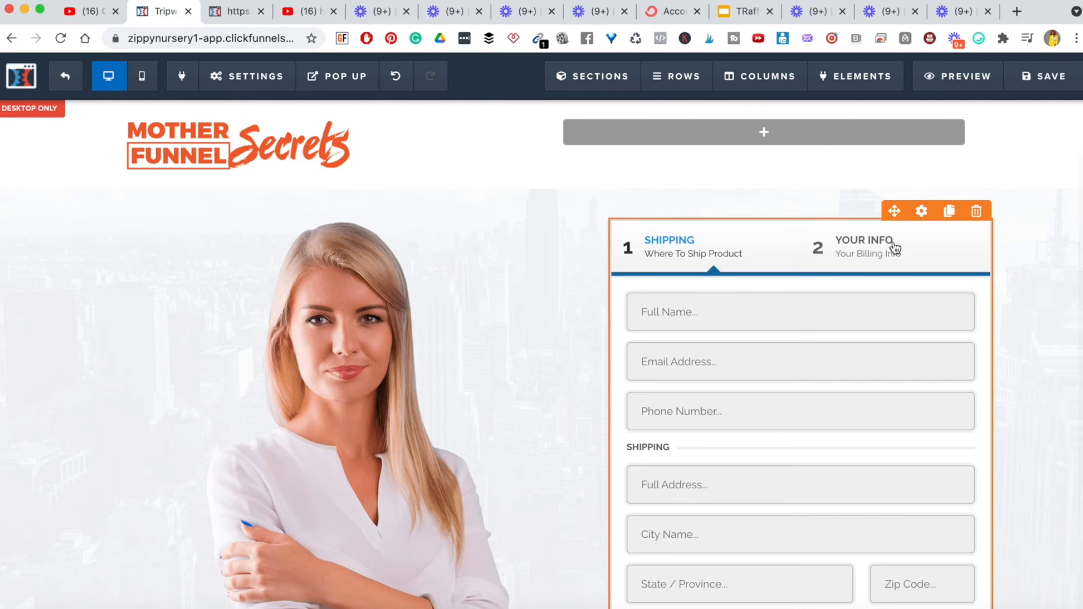
Compare the Step #1 shipping view and the Step #2 billing view of the order form in its settings
{"action": "left_click", "coordinate": [922, 211]}
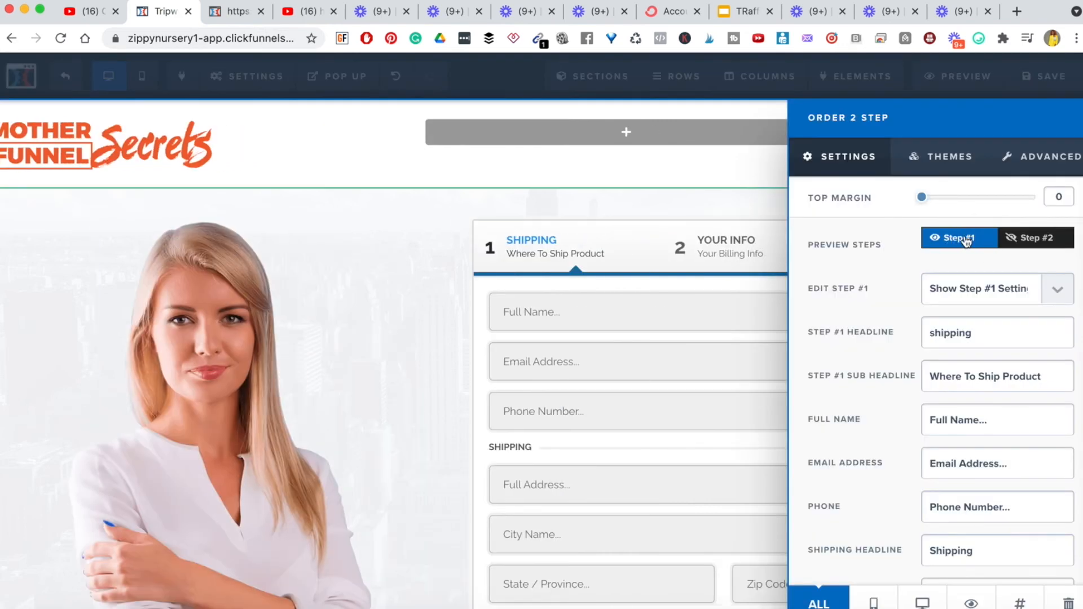
{"action": "left_click", "coordinate": [1032, 238]}
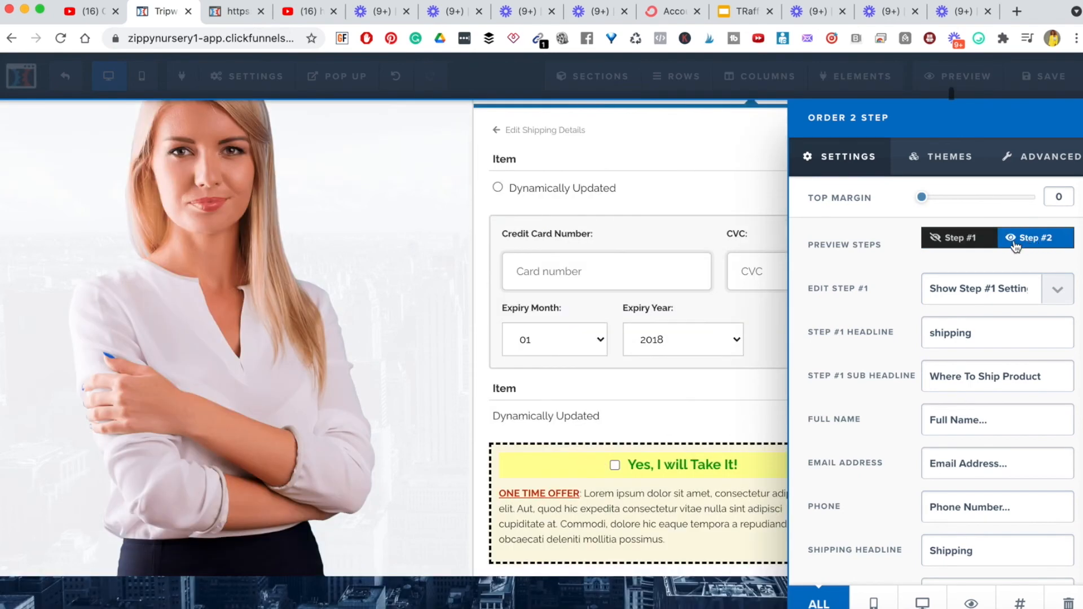
{"action": "left_click", "coordinate": [966, 239]}
{"action": "left_click", "coordinate": [1037, 242]}
{"action": "left_click", "coordinate": [964, 238]}
{"action": "left_click", "coordinate": [1041, 241]}
{"action": "left_click", "coordinate": [959, 237]}
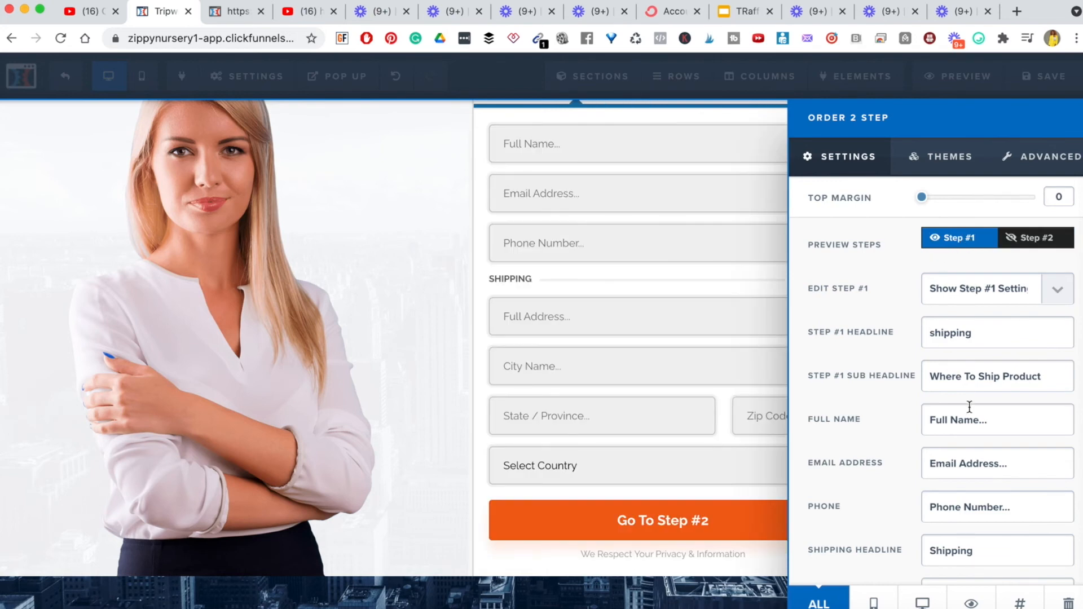
Review the order form's Step #1 settings, preview the Step #2 billing view, and close the settings
{"action": "scroll", "coordinate": [970, 407], "scroll_direction": "down", "scroll_amount": 5}
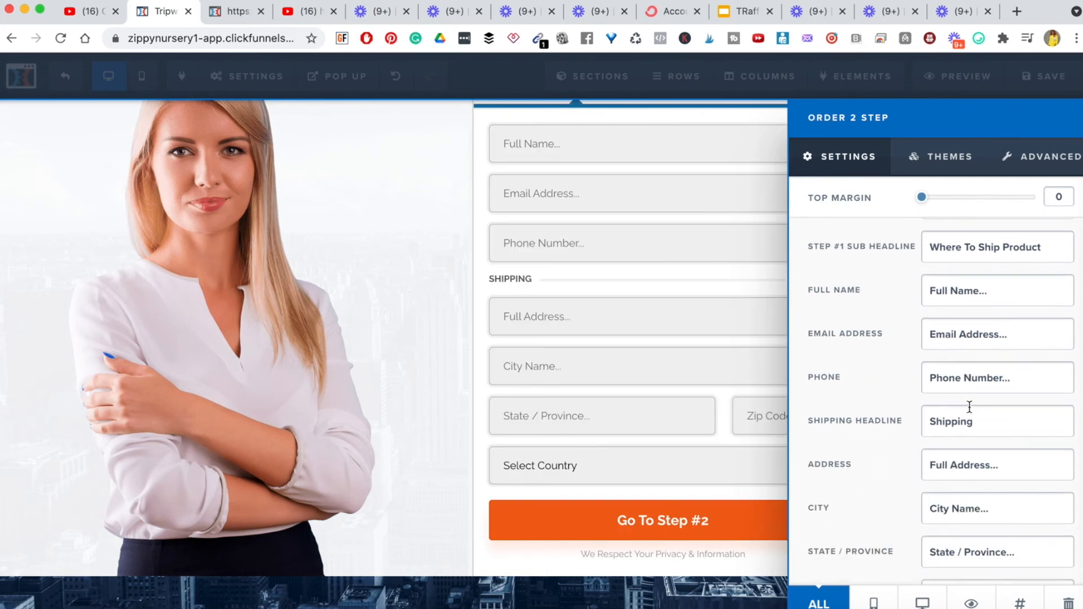
{"action": "scroll", "coordinate": [969, 406], "scroll_direction": "up", "scroll_amount": 2}
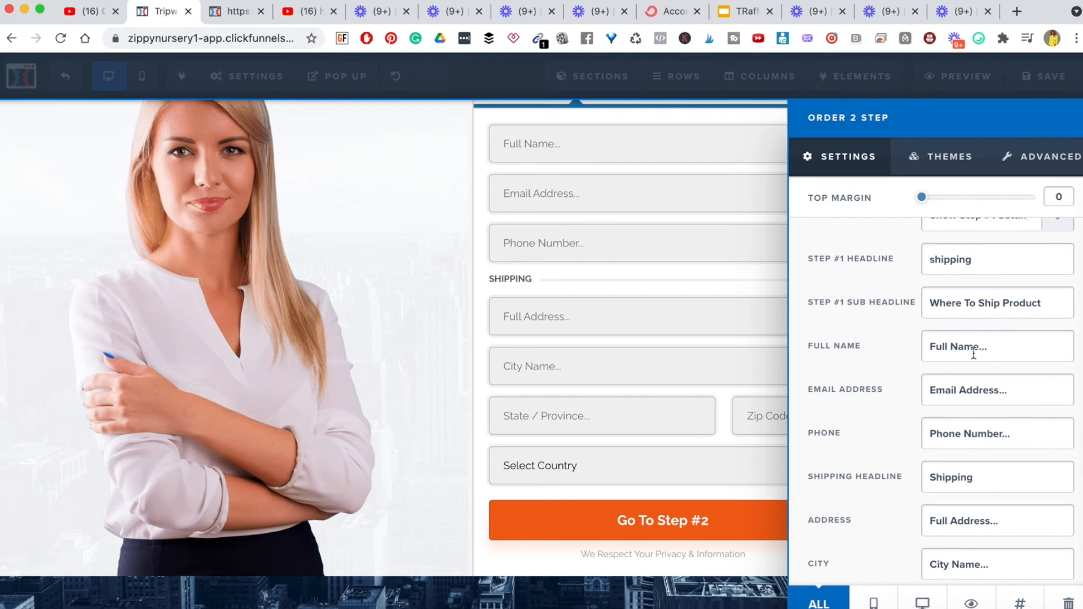
{"action": "scroll", "coordinate": [974, 352], "scroll_direction": "down", "scroll_amount": 10}
{"action": "scroll", "coordinate": [973, 353], "scroll_direction": "up", "scroll_amount": 10}
{"action": "left_click", "coordinate": [1038, 239]}
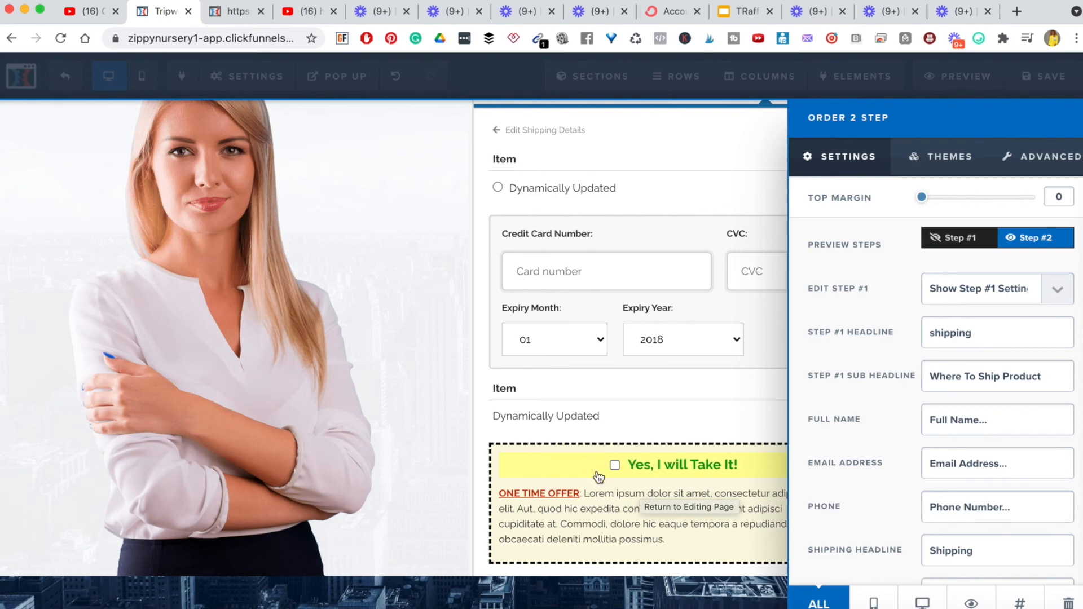
{"action": "left_click", "coordinate": [700, 405]}
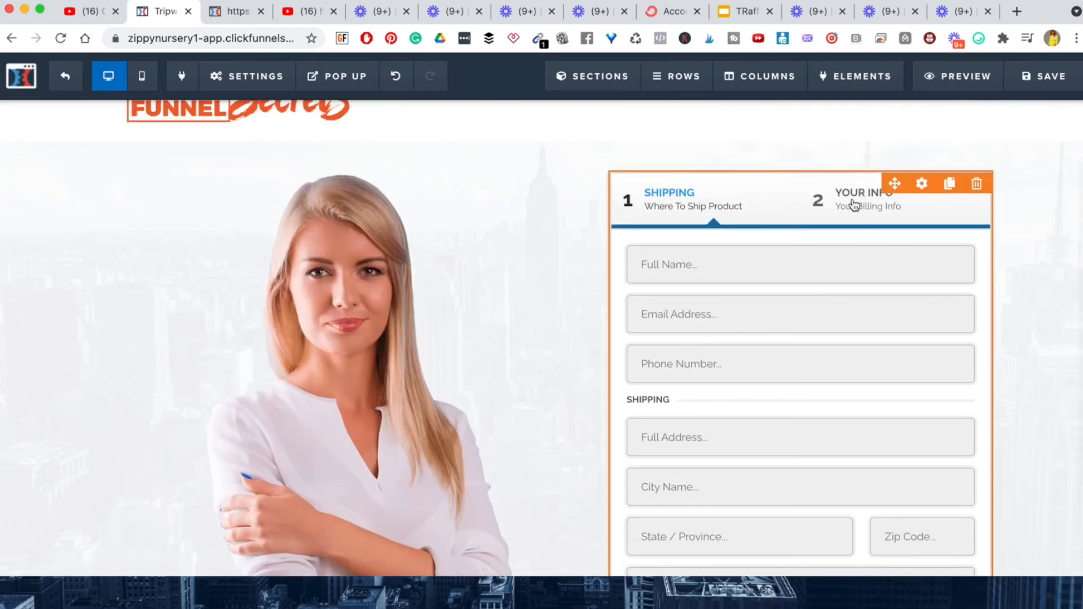
Preview the order form's Step #2 billing view and review its Step #1 and Step #2 text, font and button settings
{"action": "left_click", "coordinate": [854, 206]}
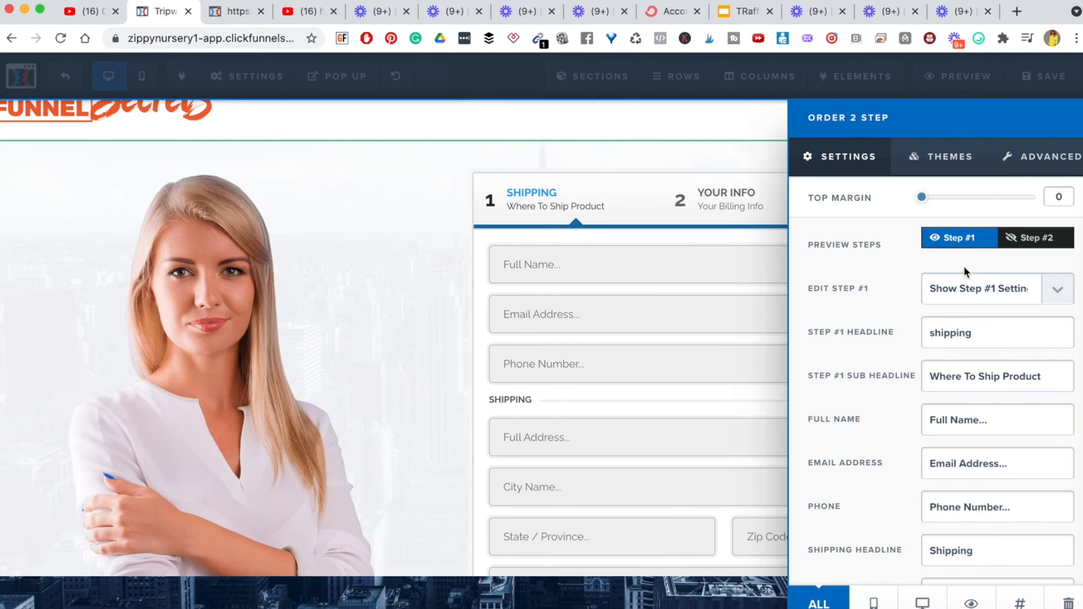
{"action": "left_click", "coordinate": [1030, 238]}
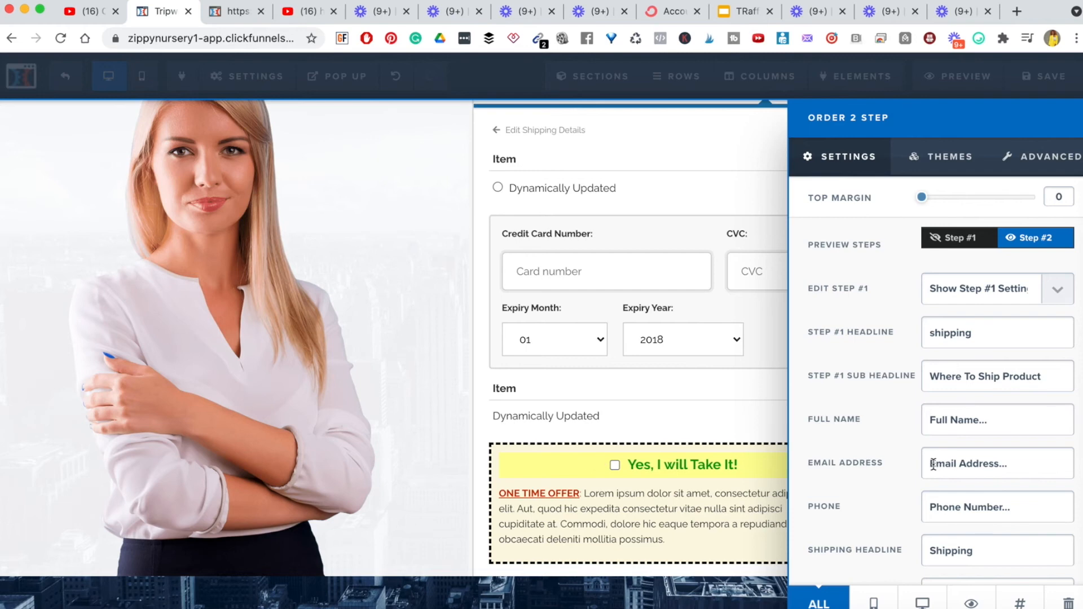
{"action": "scroll", "coordinate": [967, 358], "scroll_direction": "down", "scroll_amount": 8}
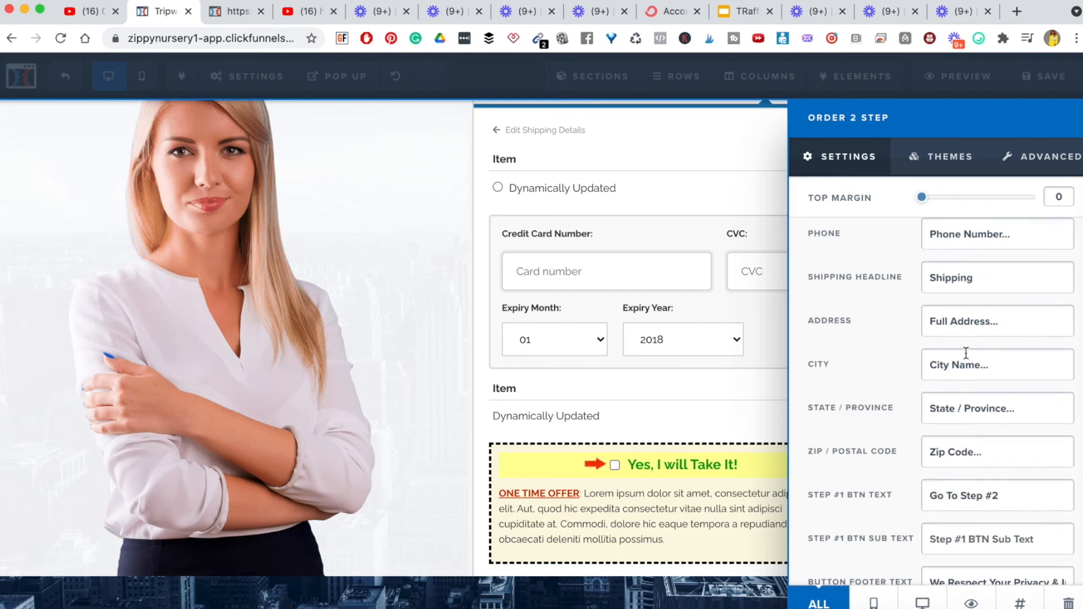
{"action": "scroll", "coordinate": [966, 353], "scroll_direction": "down", "scroll_amount": 4}
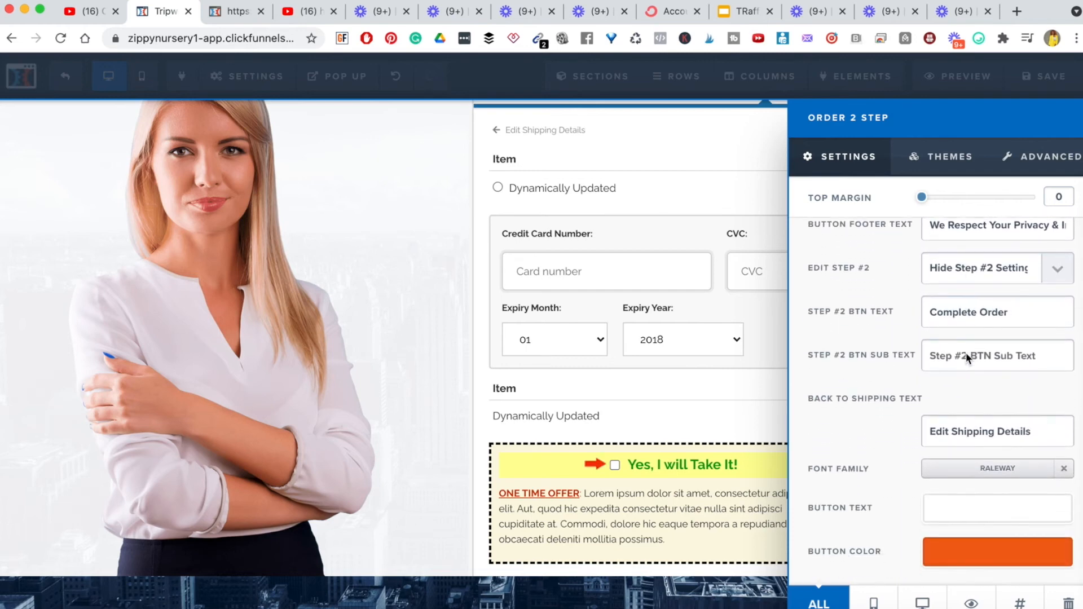
{"action": "scroll", "coordinate": [967, 353], "scroll_direction": "up", "scroll_amount": 3}
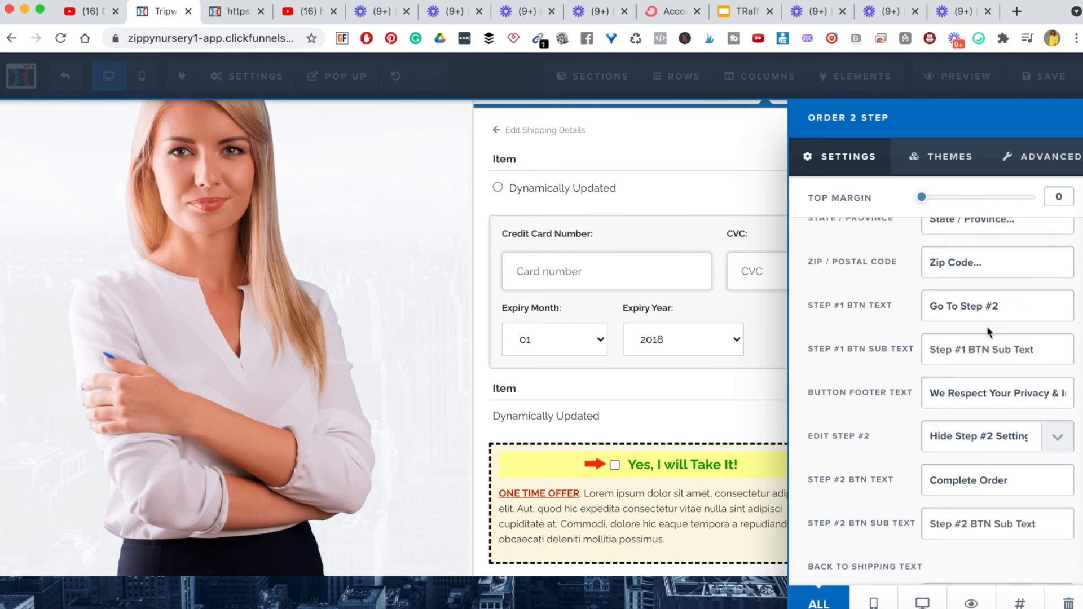
{"action": "scroll", "coordinate": [989, 332], "scroll_direction": "down", "scroll_amount": 1}
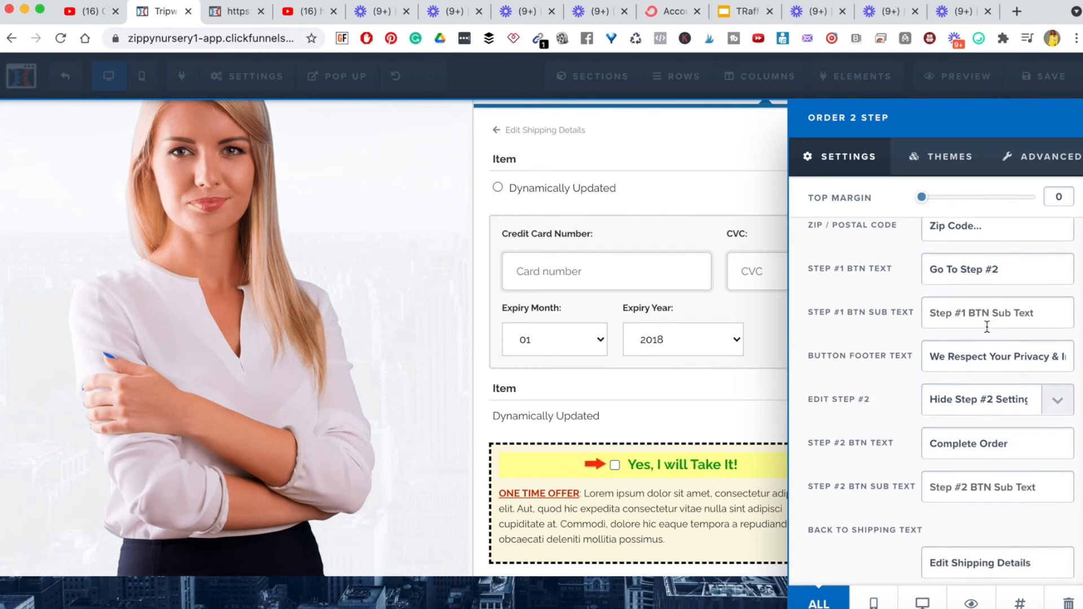
{"action": "scroll", "coordinate": [987, 327], "scroll_direction": "up", "scroll_amount": 8}
{"action": "scroll", "coordinate": [987, 324], "scroll_direction": "up", "scroll_amount": 10}
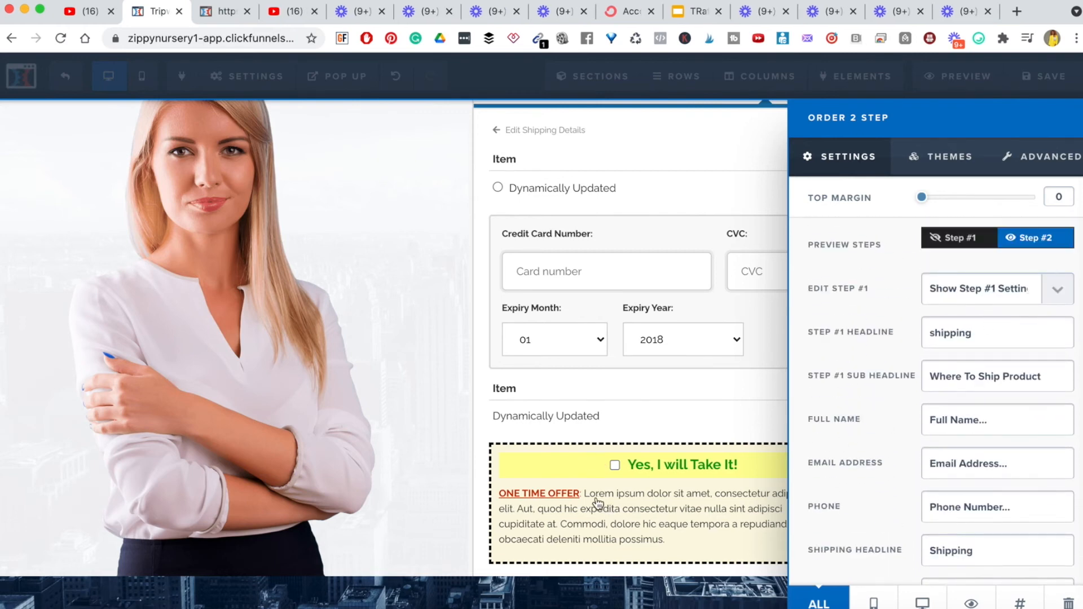
{"action": "scroll", "coordinate": [905, 420], "scroll_direction": "down", "scroll_amount": 15}
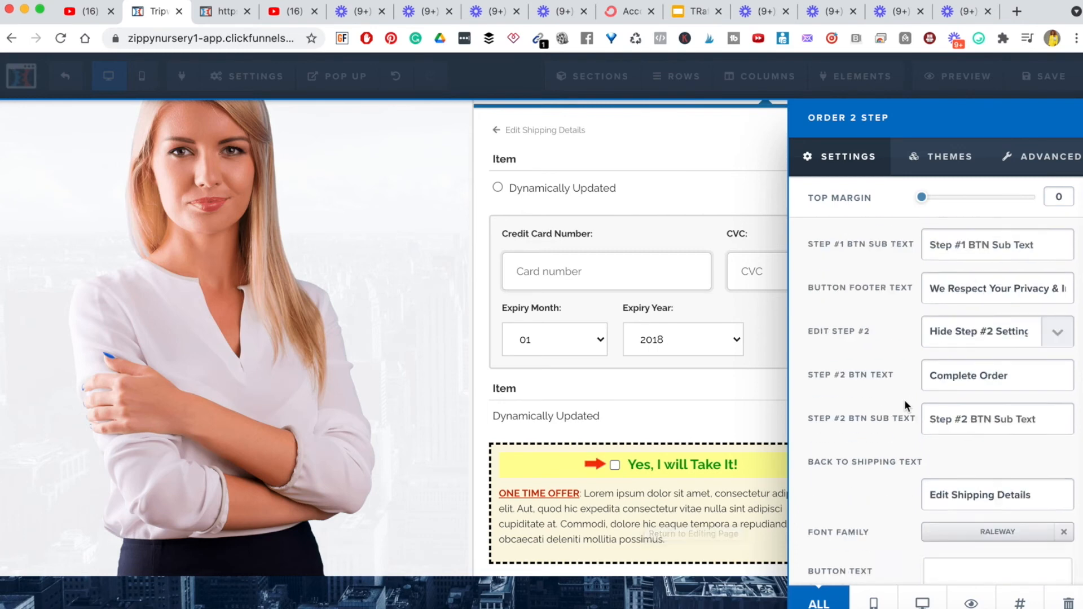
{"action": "scroll", "coordinate": [886, 336], "scroll_direction": "up", "scroll_amount": 10}
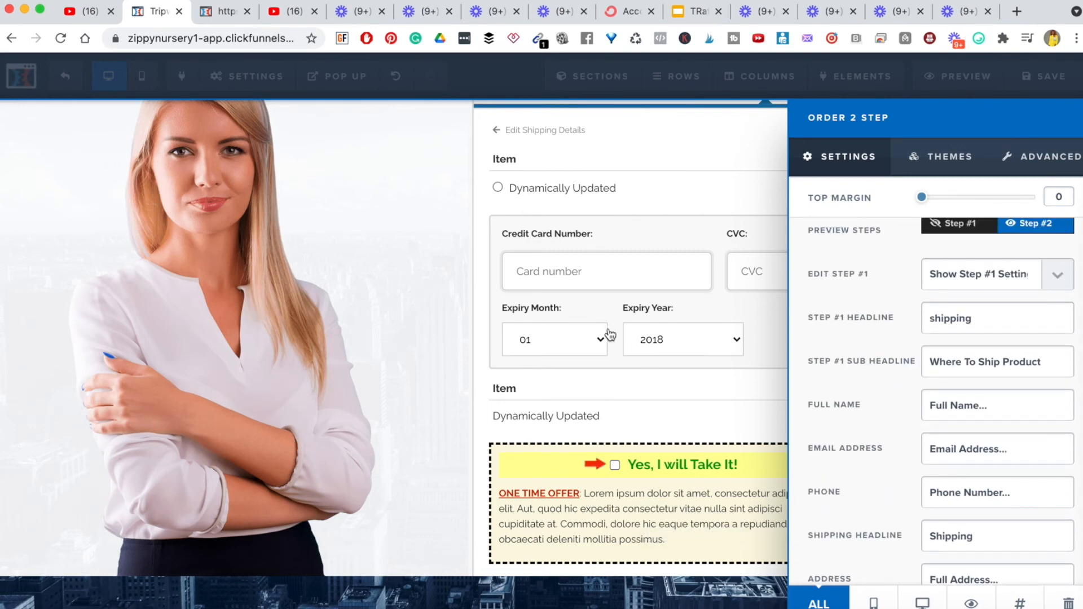
Try hiding the order bump in the form's advanced styles, and restore it to Show Order Bump
{"action": "left_click", "coordinate": [1040, 159]}
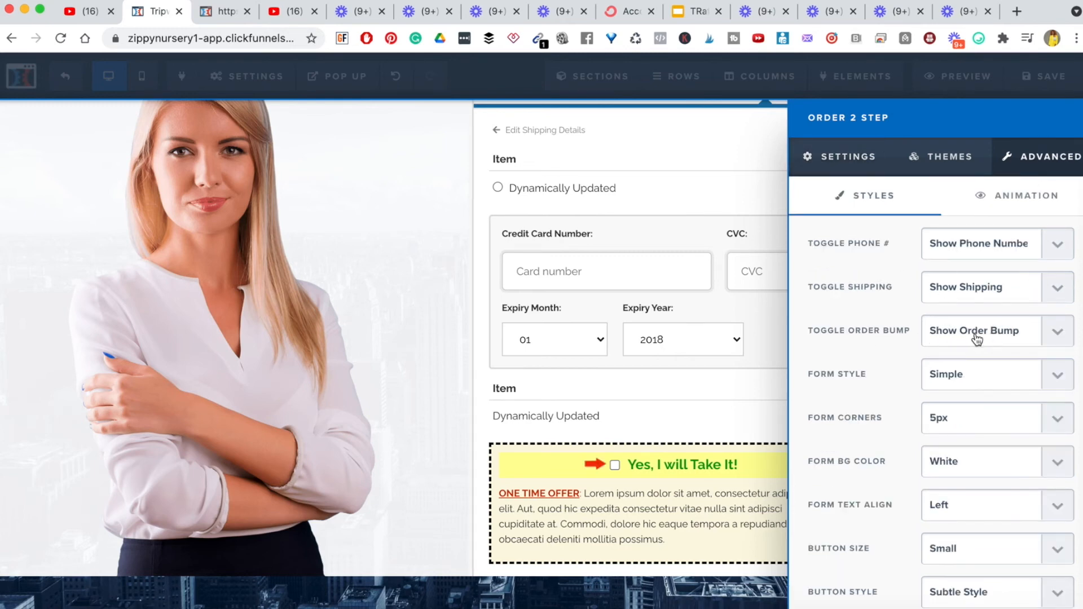
{"action": "left_click", "coordinate": [1048, 341]}
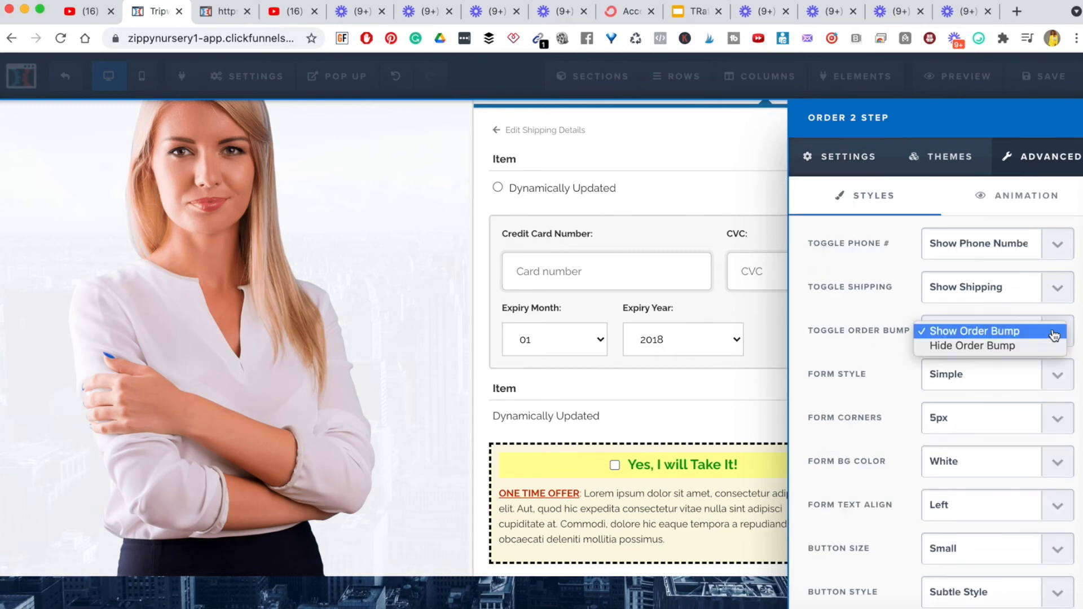
{"action": "left_click", "coordinate": [1024, 349]}
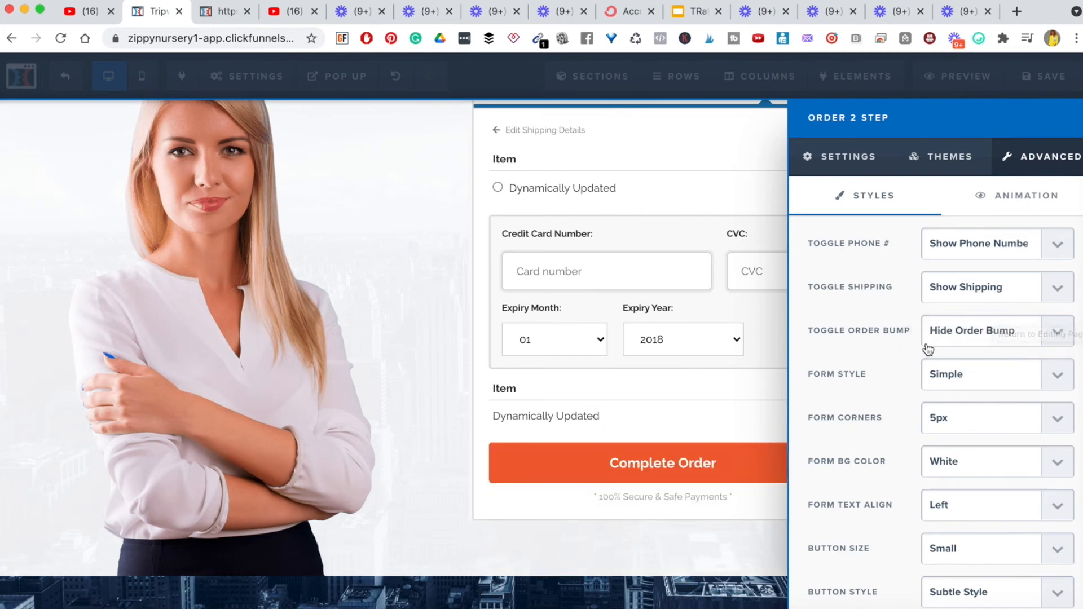
{"action": "left_click", "coordinate": [1067, 341]}
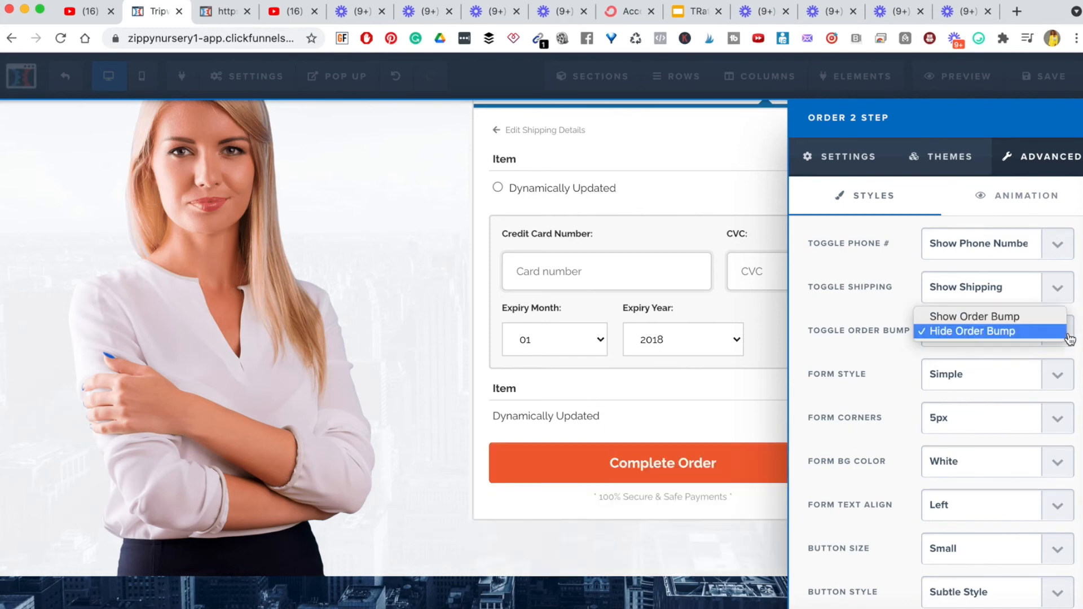
{"action": "left_click", "coordinate": [1004, 323]}
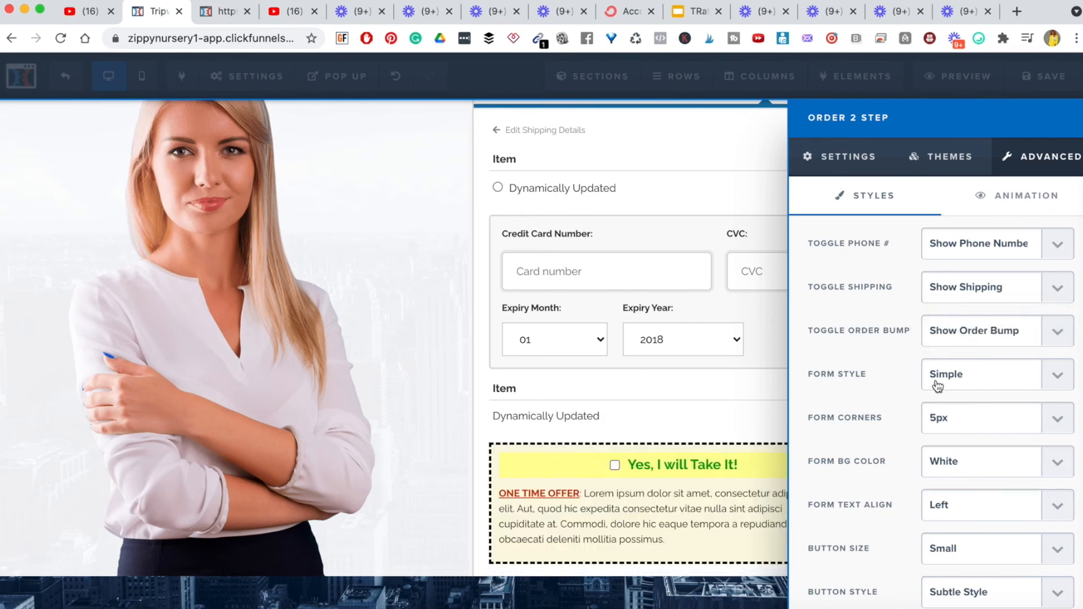
Review the order form's advanced style and animation options, and close the settings
{"action": "scroll", "coordinate": [998, 425], "scroll_direction": "down", "scroll_amount": 1}
{"action": "scroll", "coordinate": [1000, 425], "scroll_direction": "up", "scroll_amount": 1}
{"action": "left_click", "coordinate": [1034, 193]}
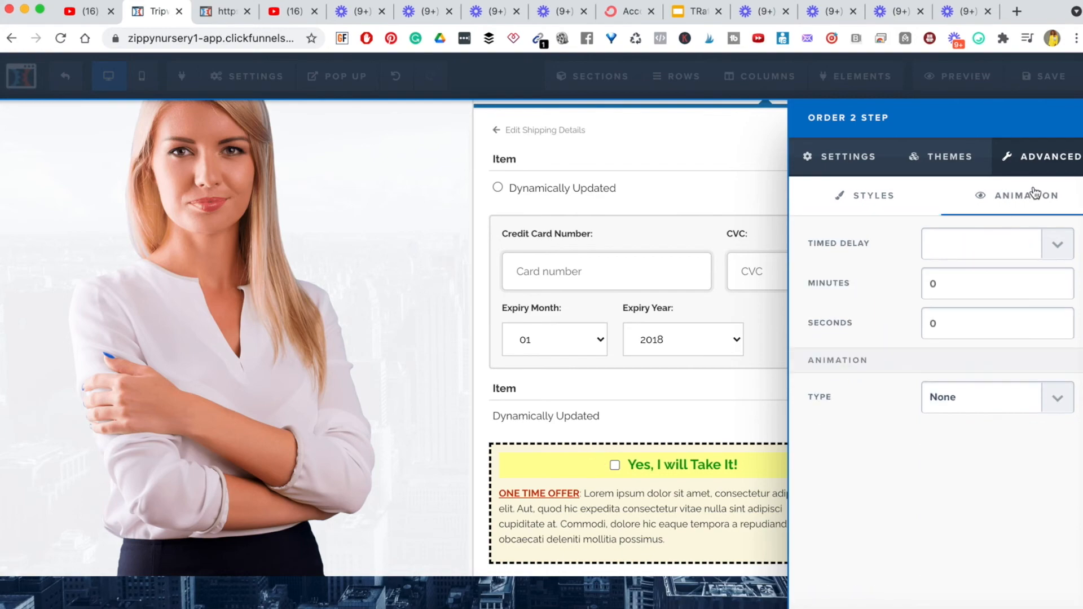
{"action": "left_click", "coordinate": [856, 213]}
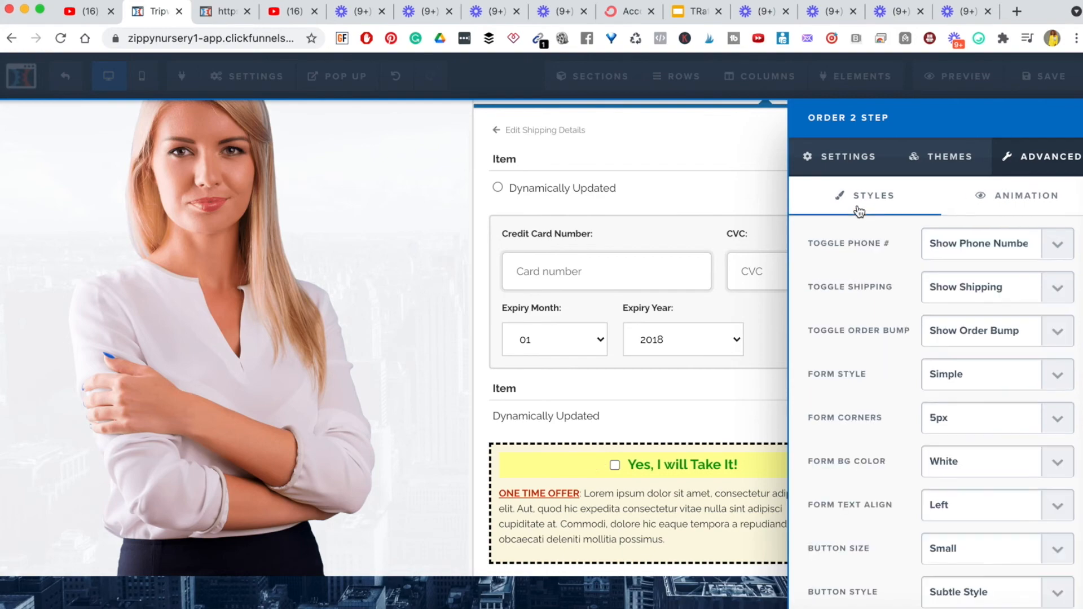
{"action": "left_click", "coordinate": [444, 441]}
Look over the rest of the order form page and save it
{"action": "scroll", "coordinate": [1035, 290], "scroll_direction": "down", "scroll_amount": 15}
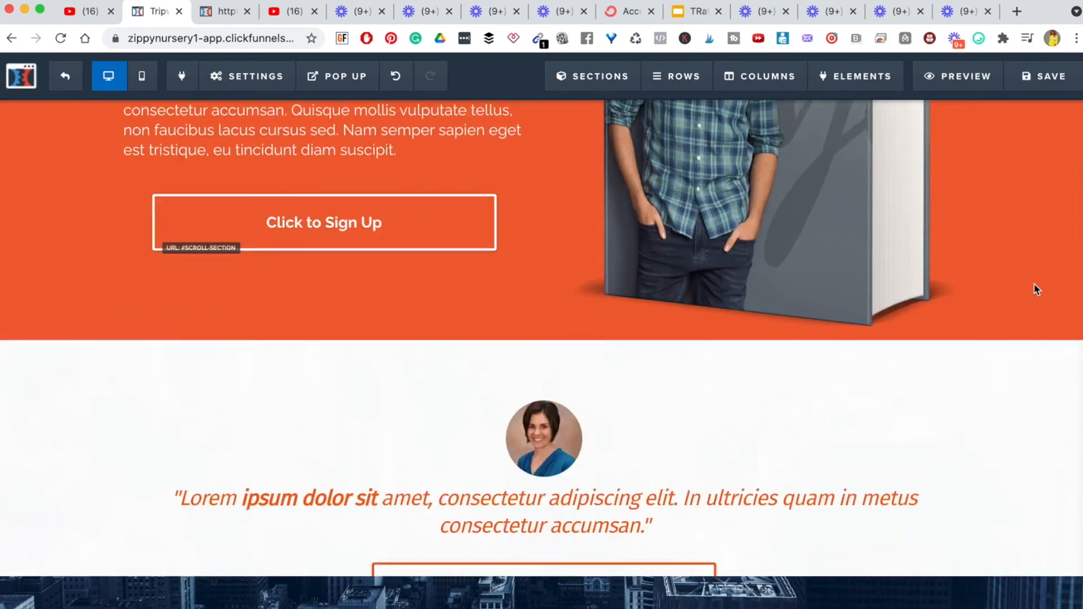
{"action": "scroll", "coordinate": [1035, 290], "scroll_direction": "up", "scroll_amount": 17}
{"action": "left_click", "coordinate": [1044, 76]}
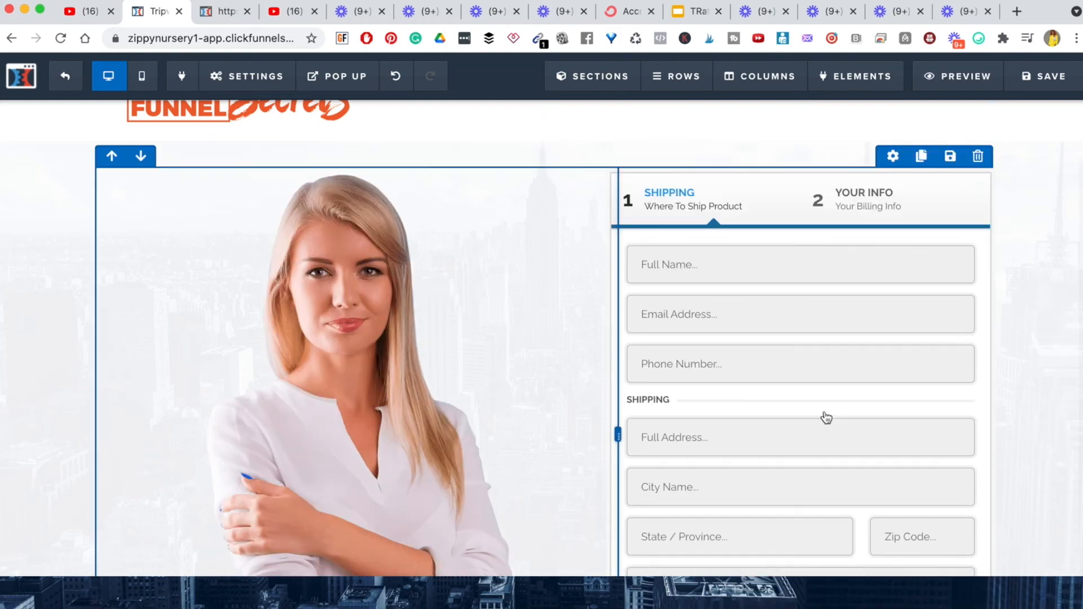
{"action": "scroll", "coordinate": [745, 271], "scroll_direction": "down", "scroll_amount": 12}
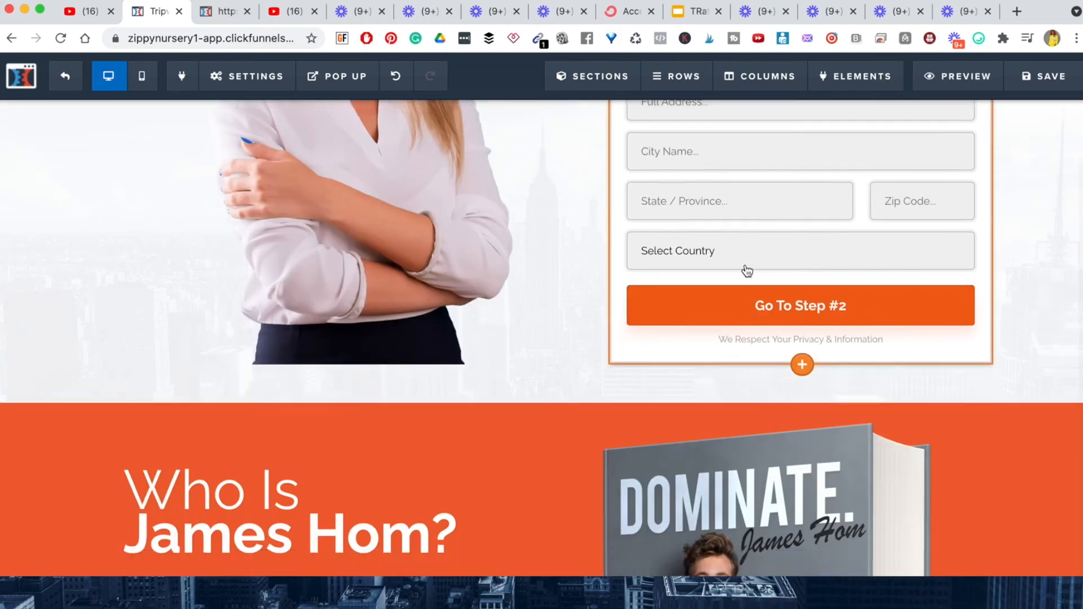
{"action": "scroll", "coordinate": [748, 272], "scroll_direction": "up", "scroll_amount": 8}
{"action": "scroll", "coordinate": [747, 272], "scroll_direction": "up", "scroll_amount": 4}
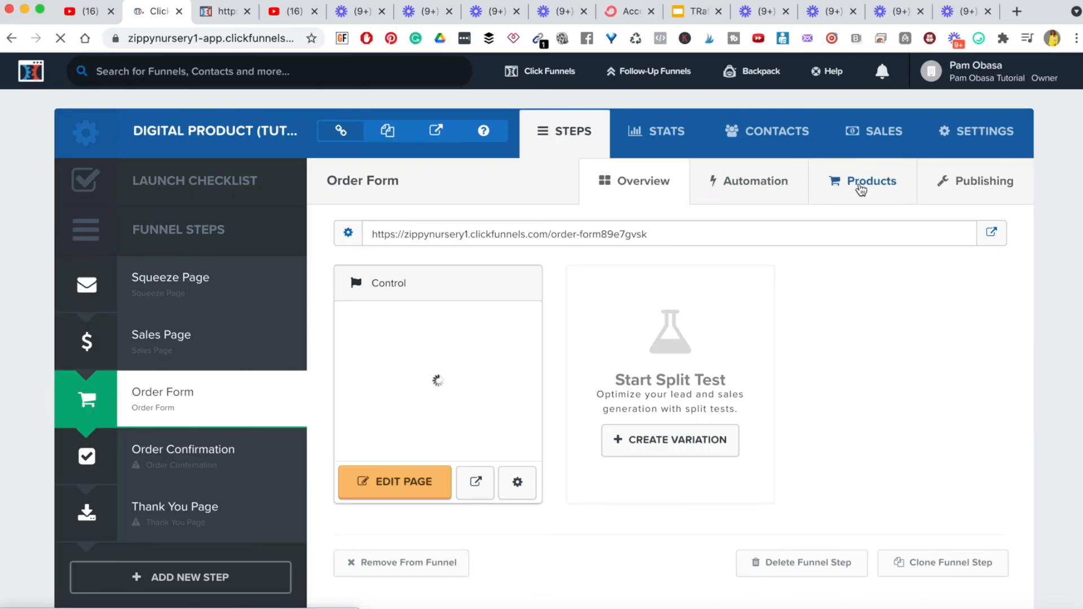
Add a new product to the Order Form funnel step and select the Stripe payment integration for it
{"action": "left_click", "coordinate": [860, 187]}
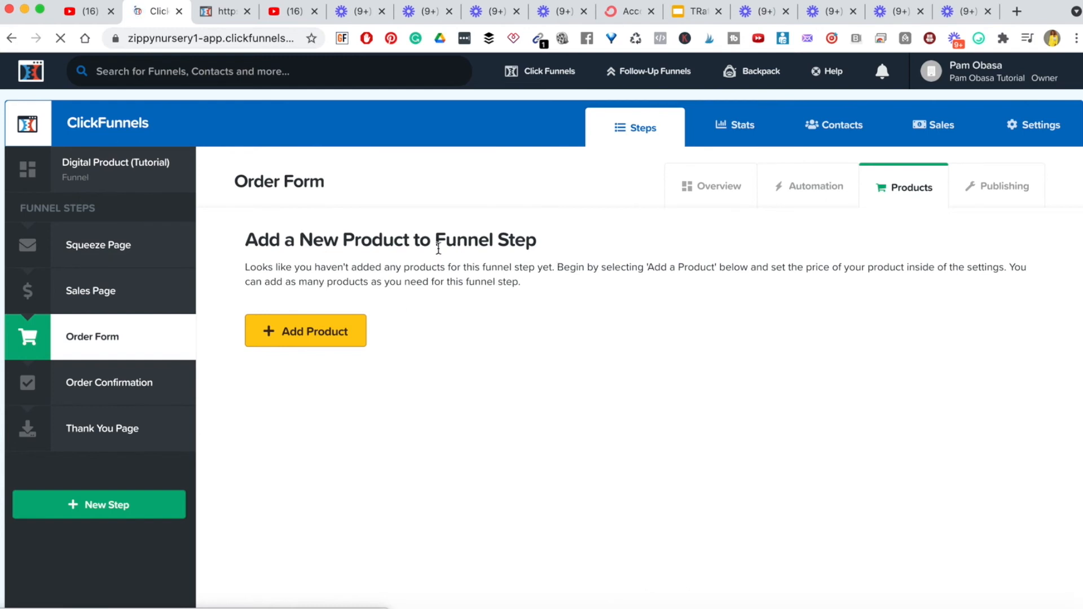
{"action": "left_click", "coordinate": [313, 337]}
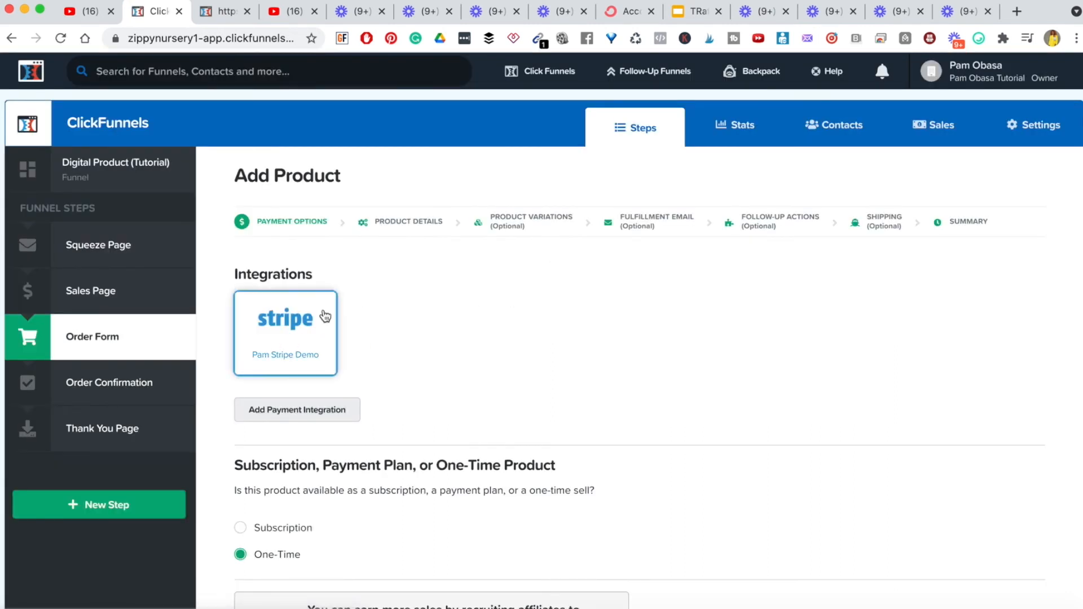
{"action": "scroll", "coordinate": [321, 314], "scroll_direction": "down", "scroll_amount": 2}
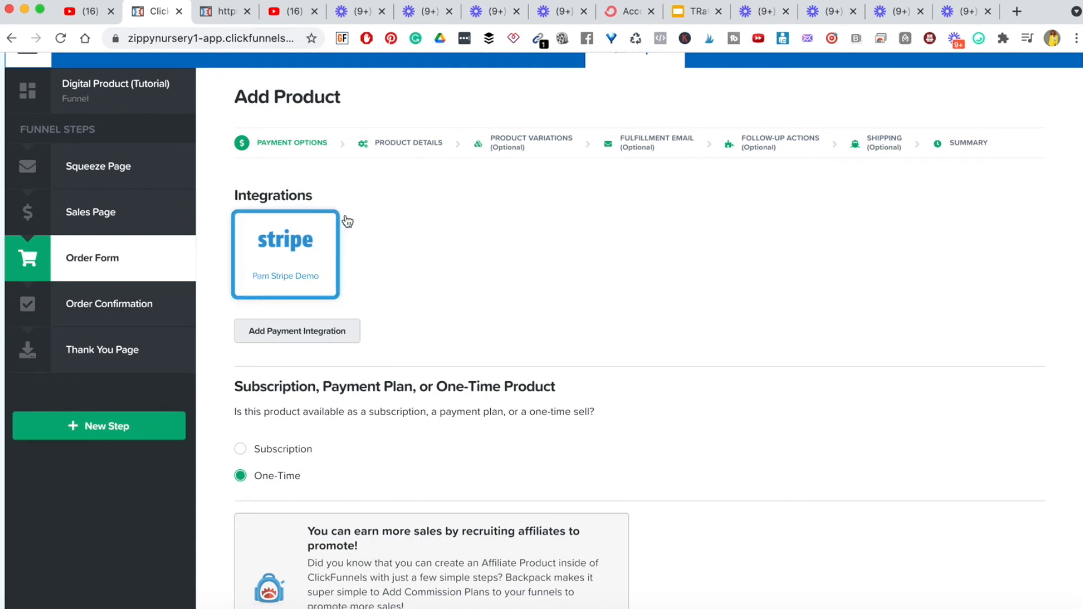
{"action": "left_click", "coordinate": [300, 254]}
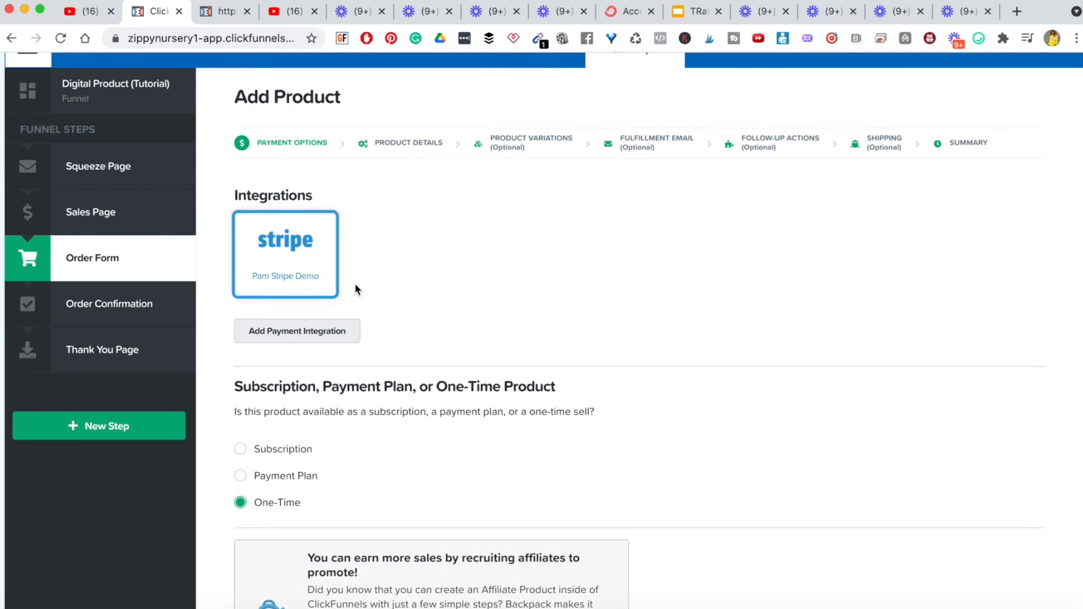
Compare the subscription and payment plan options, set the product as One-Time, and save to continue to the product details
{"action": "scroll", "coordinate": [505, 287], "scroll_direction": "down", "scroll_amount": 2}
{"action": "scroll", "coordinate": [505, 285], "scroll_direction": "down", "scroll_amount": 2}
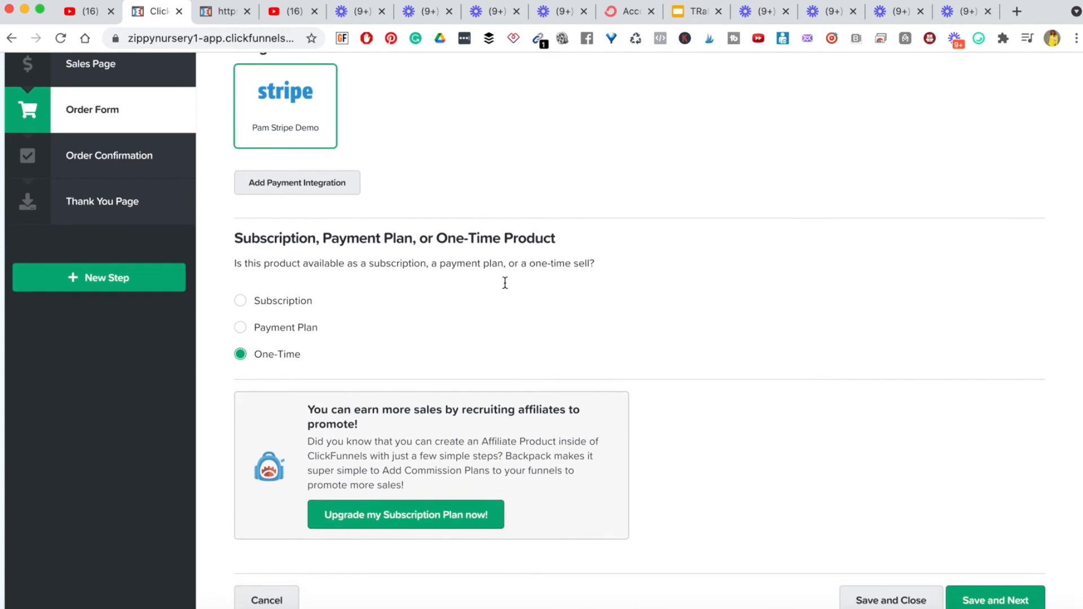
{"action": "scroll", "coordinate": [274, 298], "scroll_direction": "down", "scroll_amount": 1}
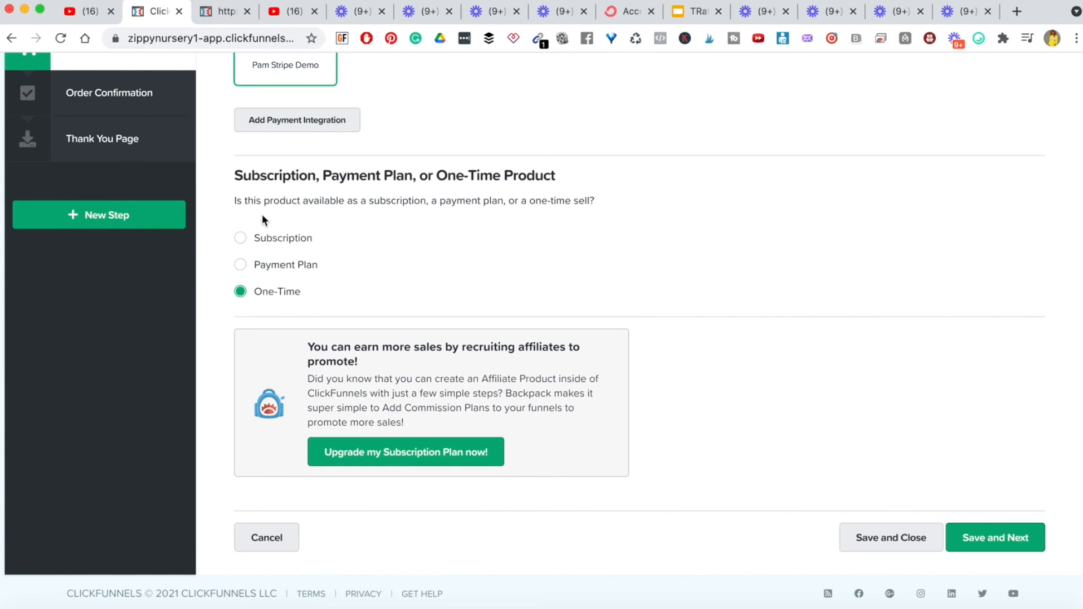
{"action": "left_click", "coordinate": [282, 243]}
{"action": "left_click", "coordinate": [274, 272]}
{"action": "left_click", "coordinate": [240, 295]}
{"action": "scroll", "coordinate": [554, 255], "scroll_direction": "down", "scroll_amount": 2}
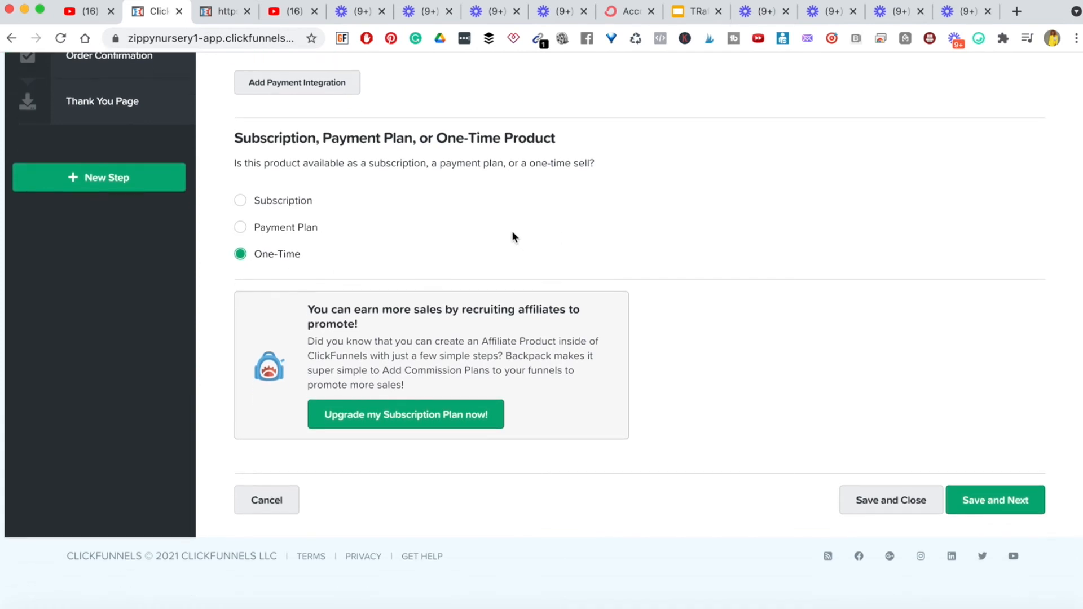
{"action": "left_click", "coordinate": [998, 507]}
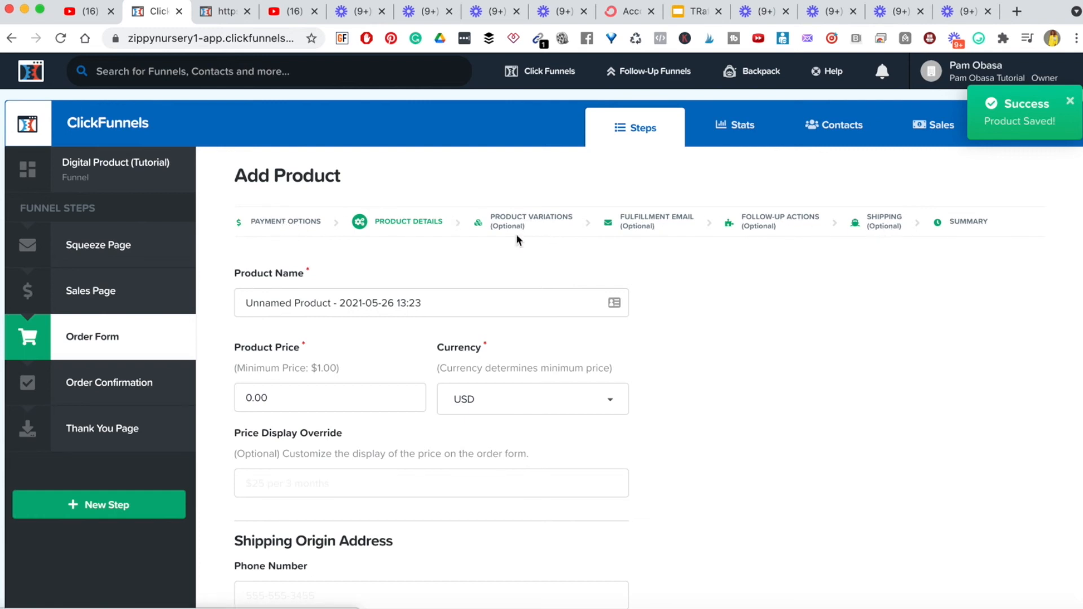
Name the product "Digital Course"
{"action": "triple_click", "coordinate": [385, 304]}
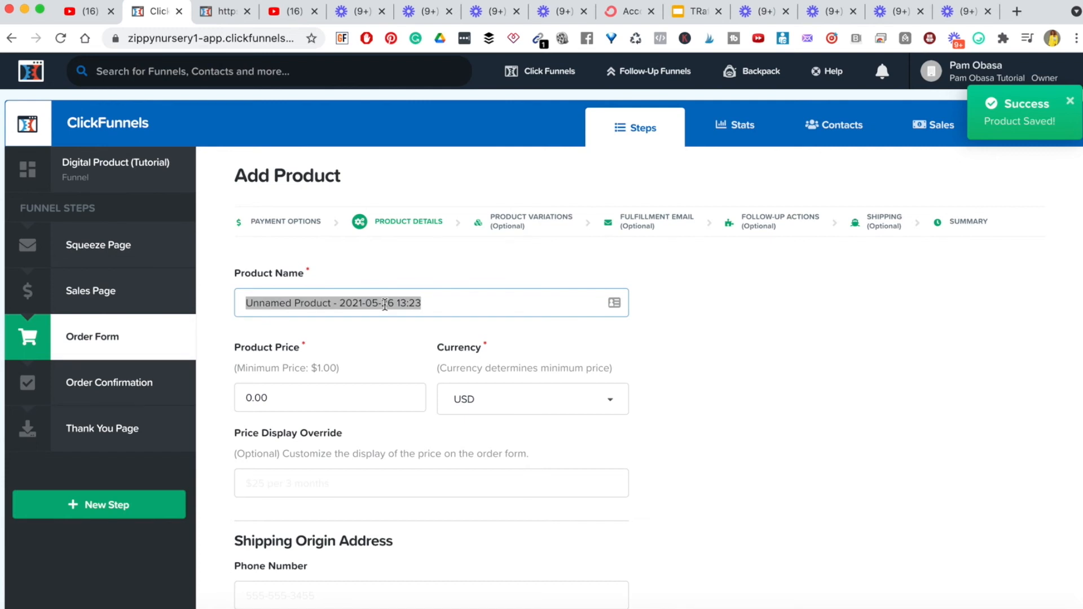
{"action": "type", "text": "Digital Cpurse"}
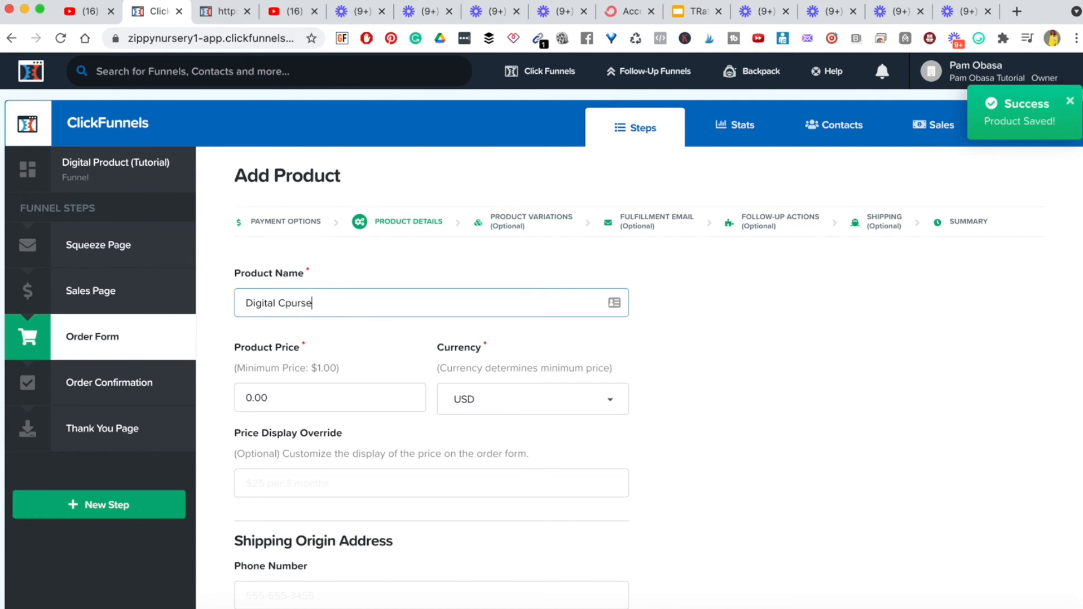
{"action": "key", "text": "BackSpace"}
{"action": "type", "text": "o"}
Set the product price to 497.00 and check the currency list with USD selected
{"action": "left_click", "coordinate": [252, 397]}
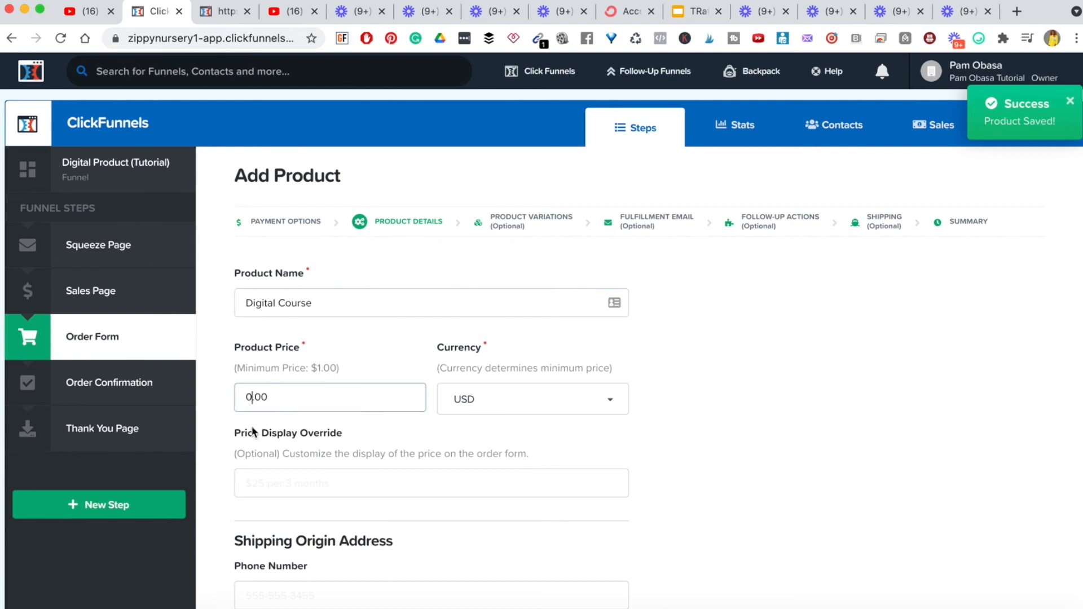
{"action": "key", "text": "BackSpace"}
{"action": "type", "text": "497"}
{"action": "left_click", "coordinate": [608, 405]}
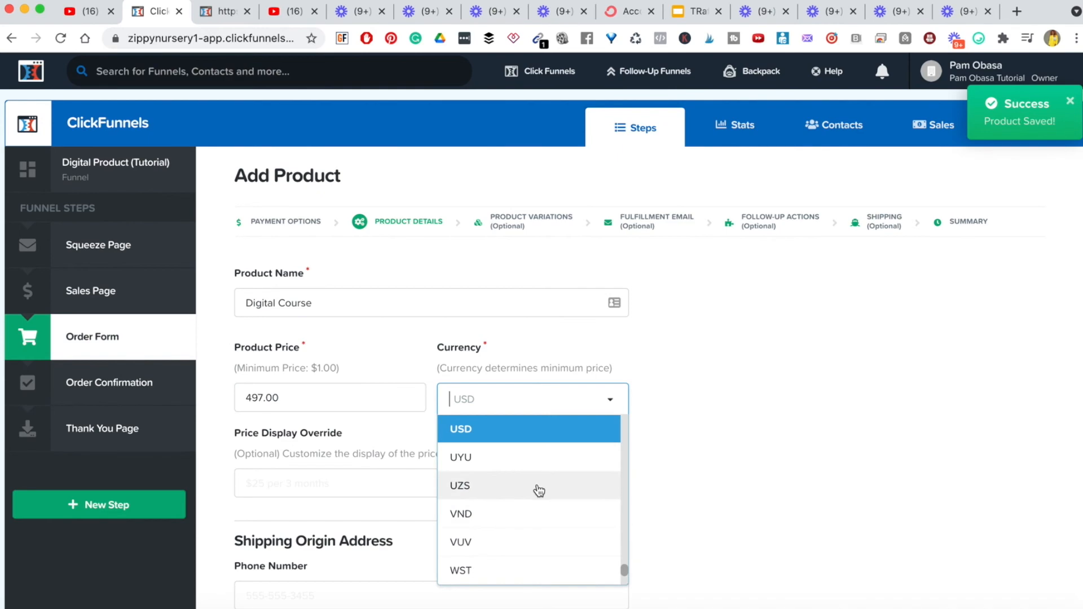
{"action": "left_click", "coordinate": [775, 381]}
Review the remaining product detail fields, from price display override and shipping origin address down to billing description, bump product and inventory limit
{"action": "scroll", "coordinate": [774, 378], "scroll_direction": "down", "scroll_amount": 5}
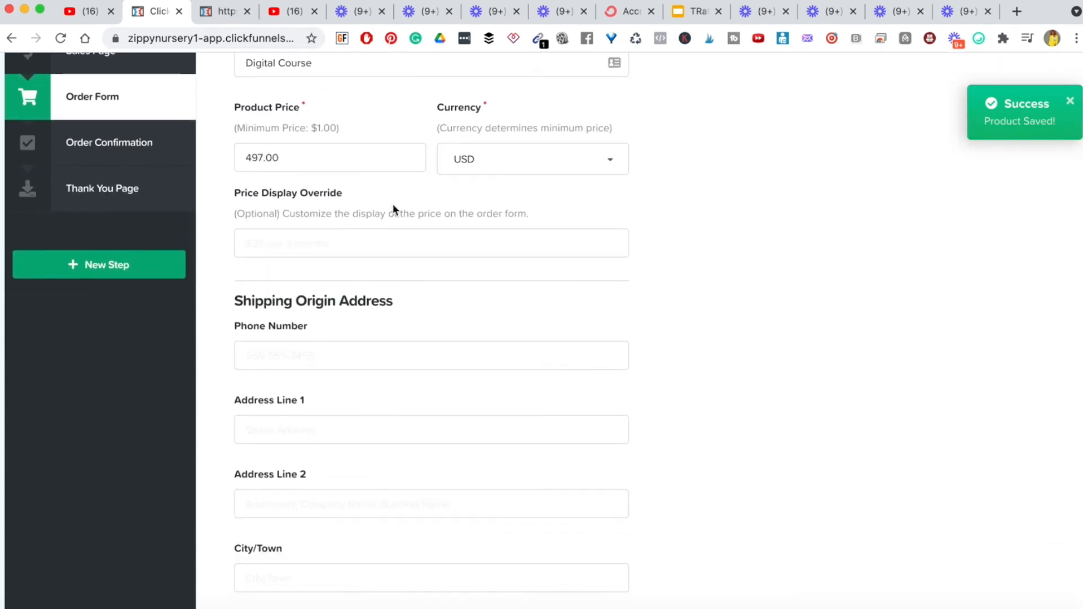
{"action": "scroll", "coordinate": [326, 248], "scroll_direction": "down", "scroll_amount": 4}
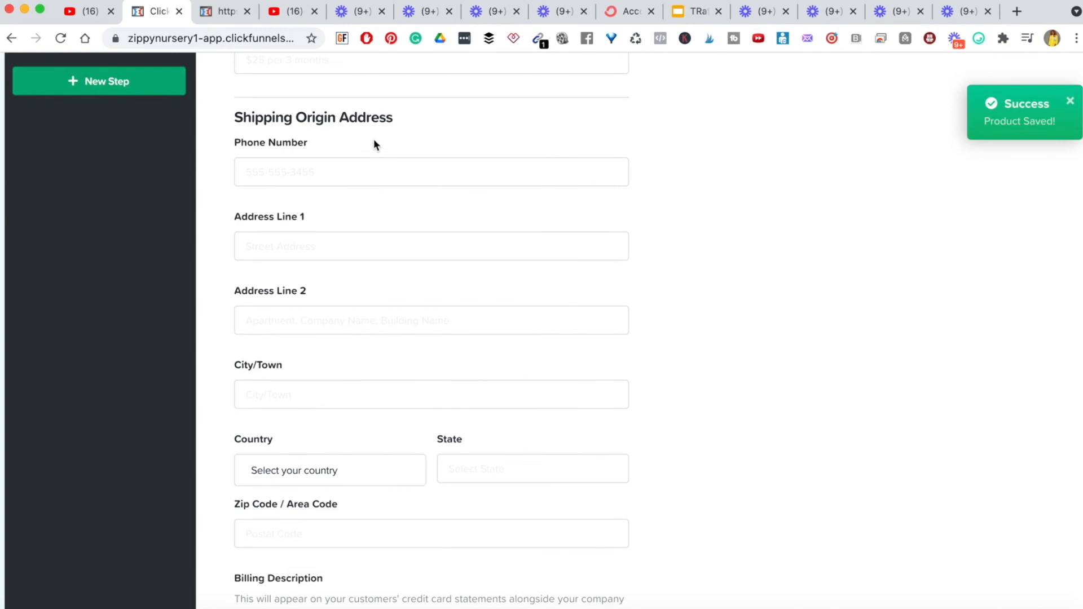
{"action": "scroll", "coordinate": [310, 154], "scroll_direction": "up", "scroll_amount": 7}
{"action": "scroll", "coordinate": [350, 392], "scroll_direction": "down", "scroll_amount": 11}
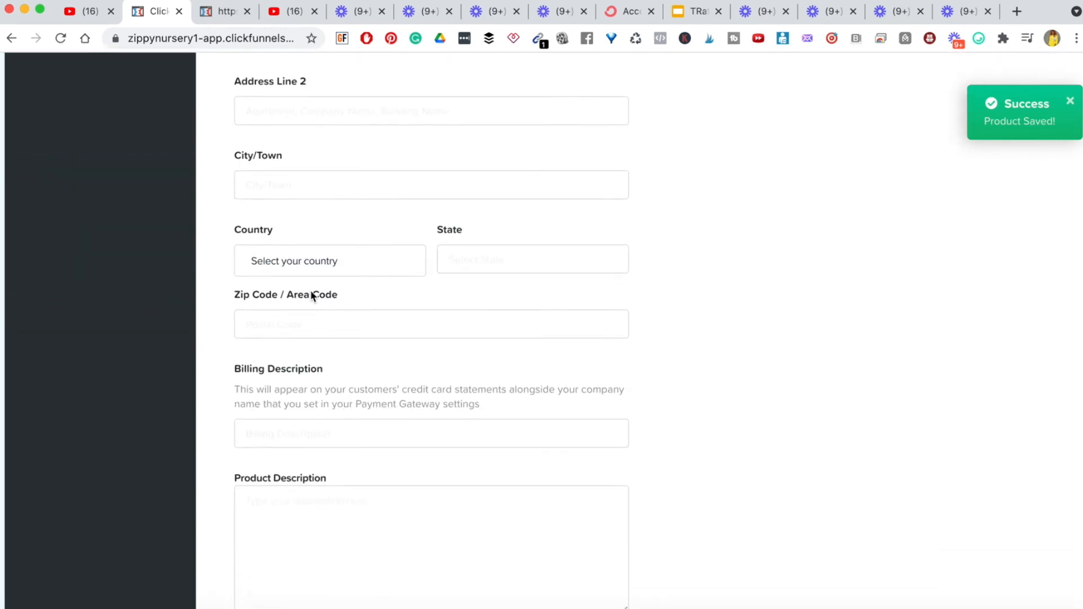
{"action": "scroll", "coordinate": [340, 380], "scroll_direction": "down", "scroll_amount": 5}
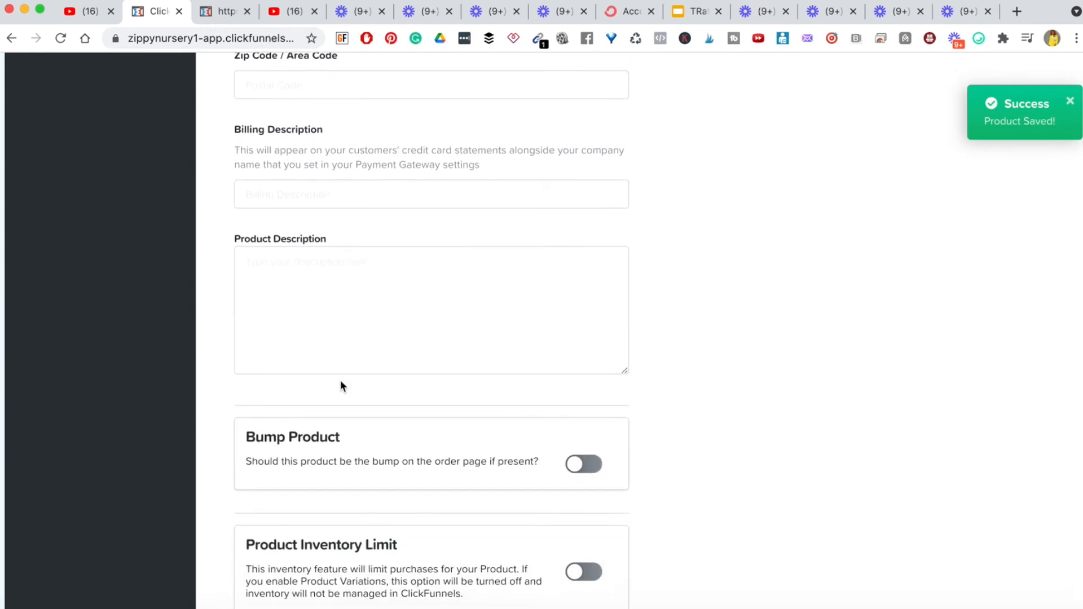
{"action": "scroll", "coordinate": [340, 380], "scroll_direction": "down", "scroll_amount": 1}
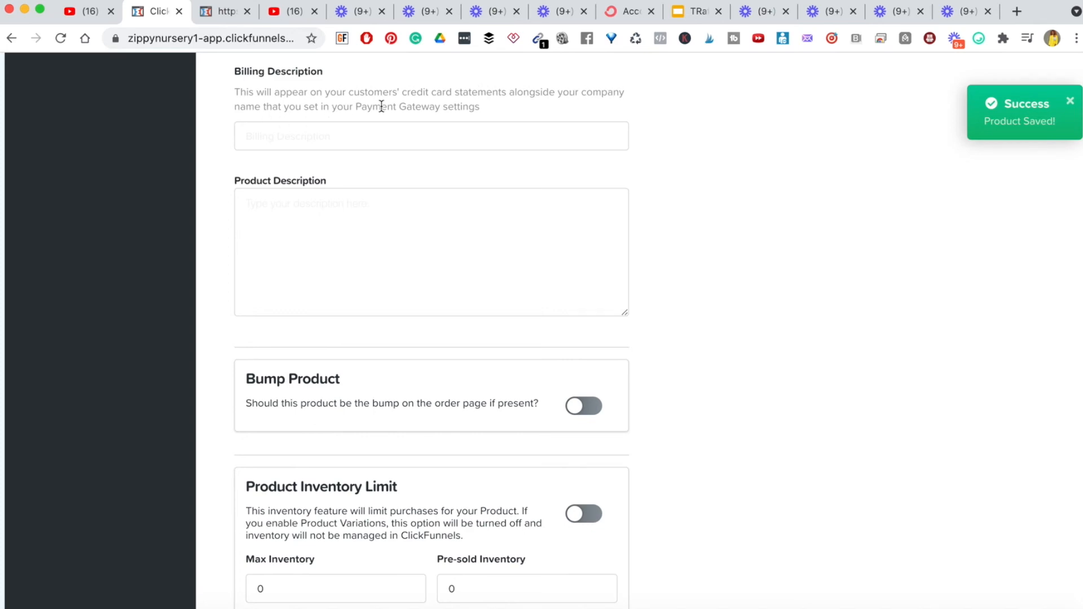
{"action": "scroll", "coordinate": [484, 112], "scroll_direction": "up", "scroll_amount": 10}
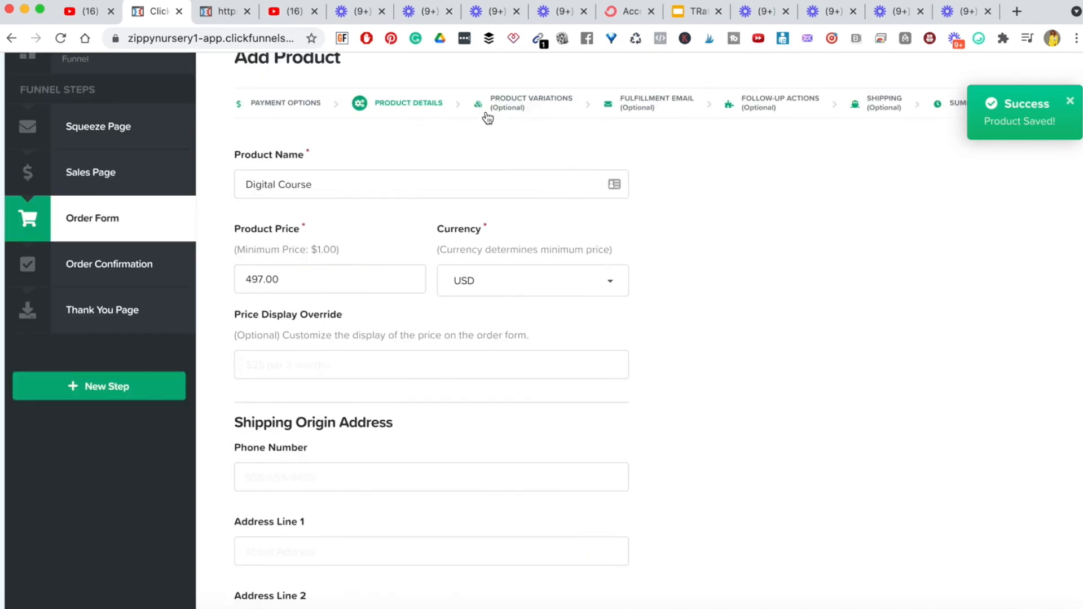
{"action": "scroll", "coordinate": [384, 274], "scroll_direction": "down", "scroll_amount": 7}
{"action": "scroll", "coordinate": [385, 274], "scroll_direction": "up", "scroll_amount": 3}
{"action": "scroll", "coordinate": [374, 203], "scroll_direction": "down", "scroll_amount": 8}
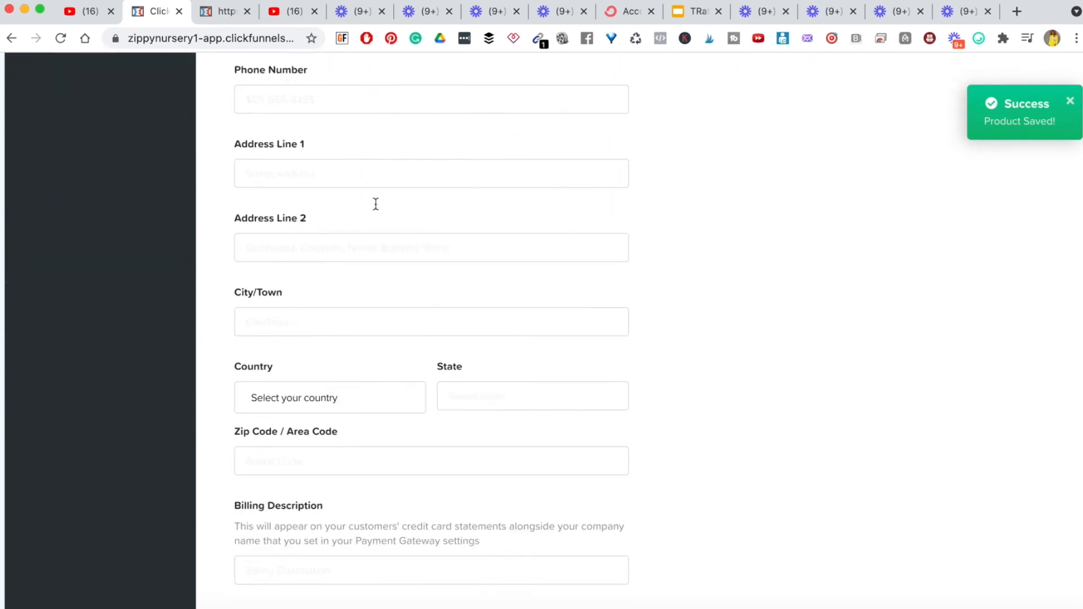
Set the product's billing description to "Digital Course" and leave the product description empty
{"action": "left_click", "coordinate": [346, 309]}
{"action": "type", "text": "Digital Course"}
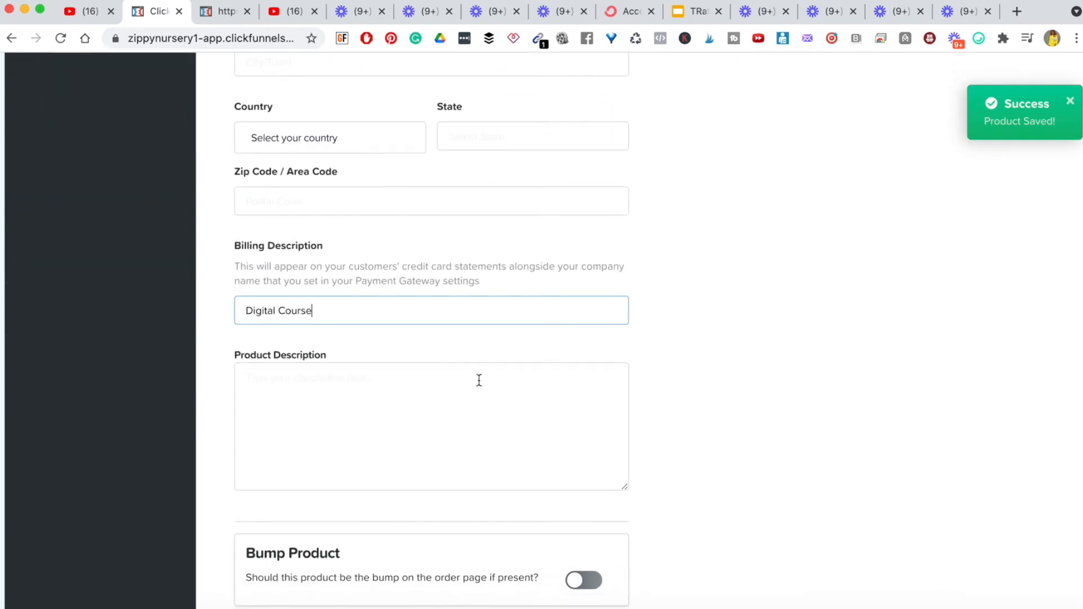
{"action": "left_click", "coordinate": [477, 426]}
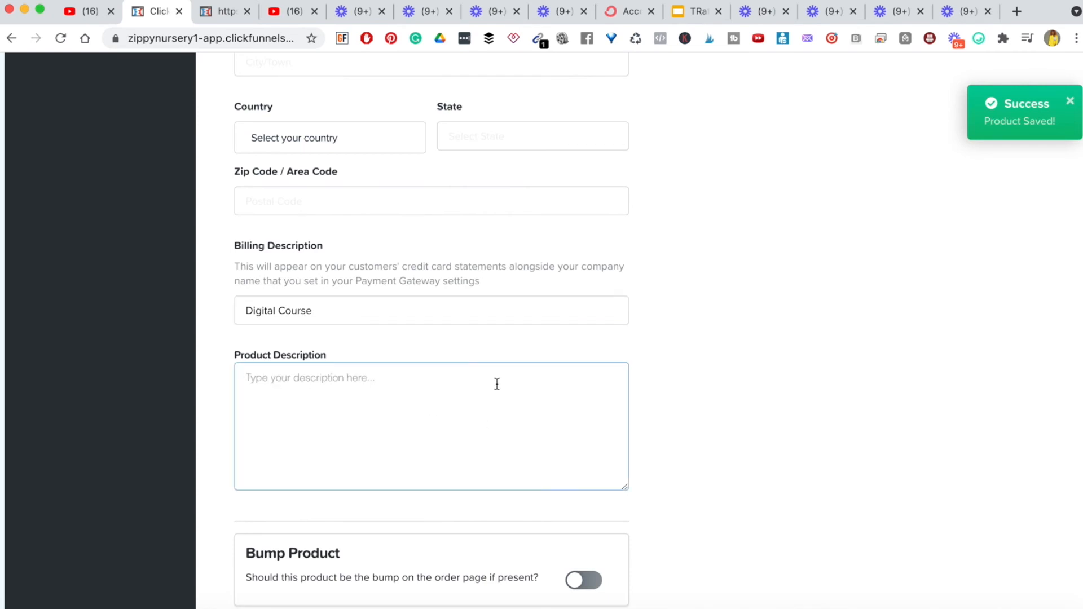
Try the product inventory limit with its max and pre-sold inventory fields, and switch it back off
{"action": "scroll", "coordinate": [499, 395], "scroll_direction": "down", "scroll_amount": 6}
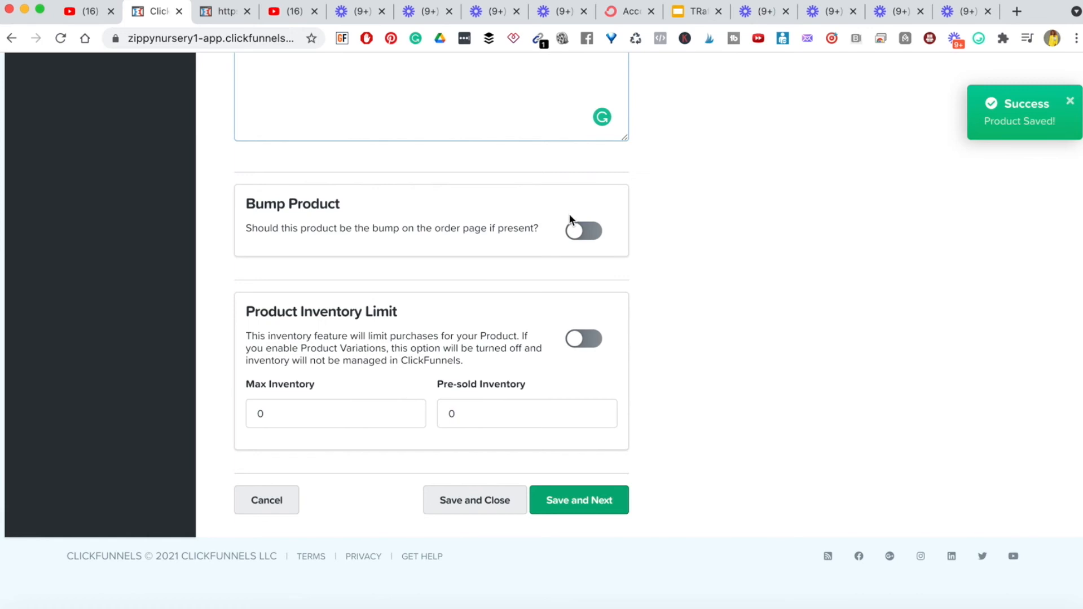
{"action": "scroll", "coordinate": [541, 215], "scroll_direction": "up", "scroll_amount": 15}
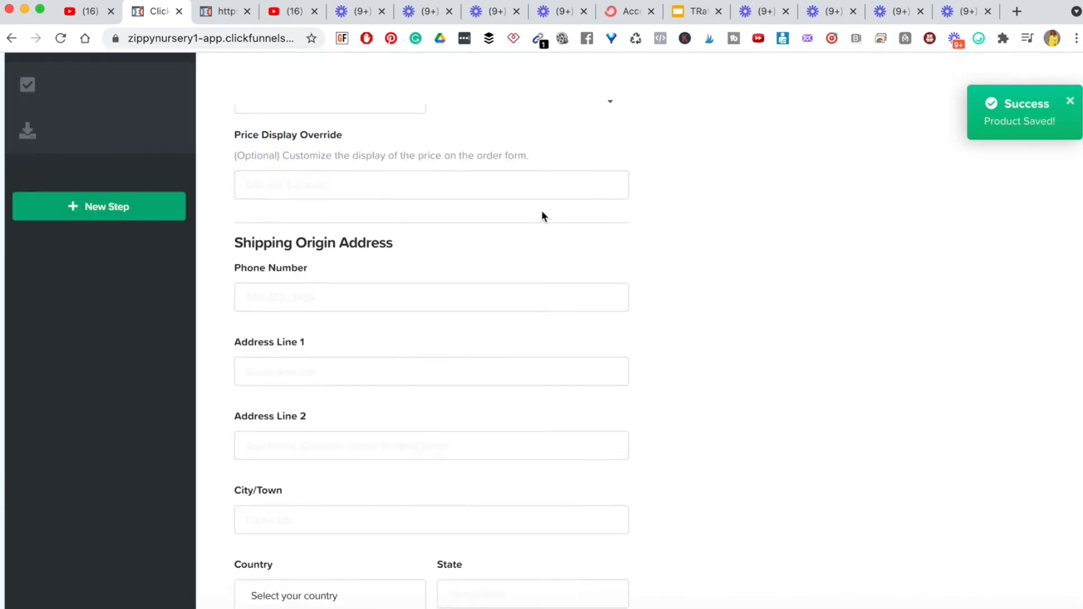
{"action": "scroll", "coordinate": [395, 384], "scroll_direction": "down", "scroll_amount": 15}
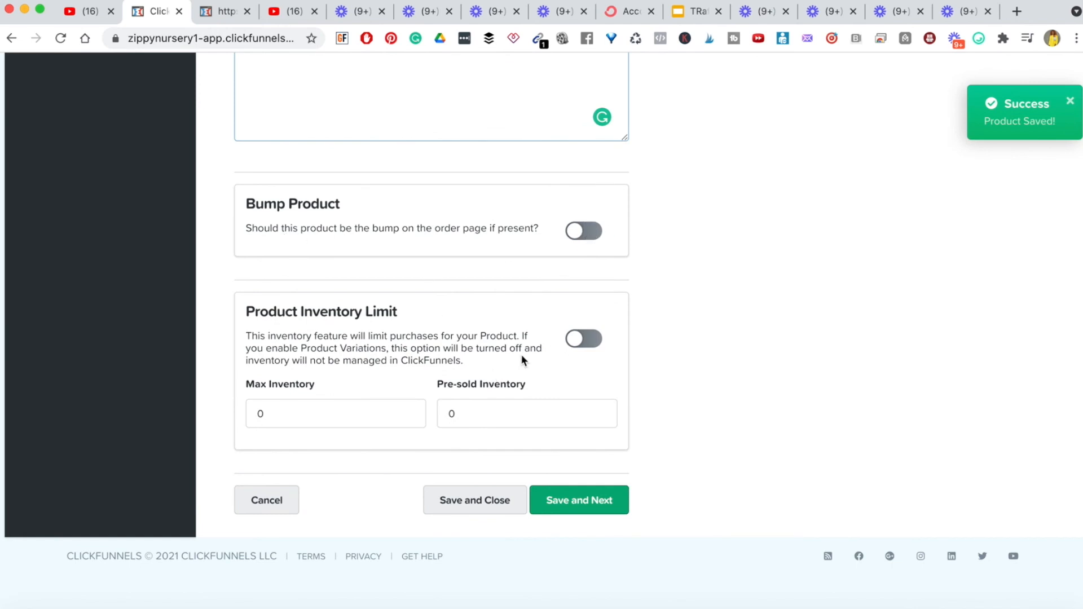
{"action": "left_click", "coordinate": [598, 341]}
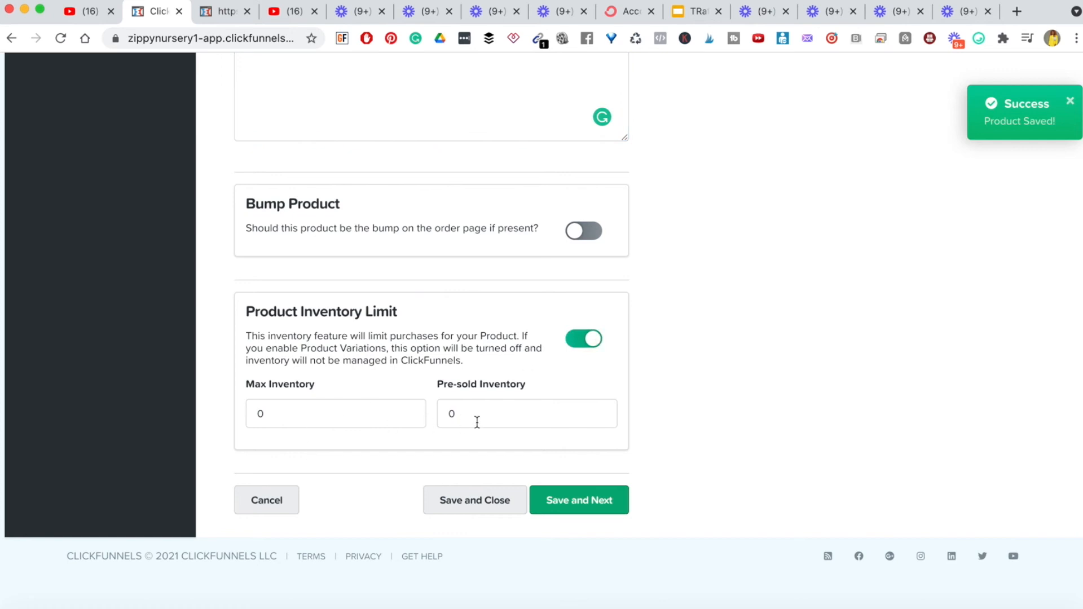
{"action": "left_click", "coordinate": [575, 345]}
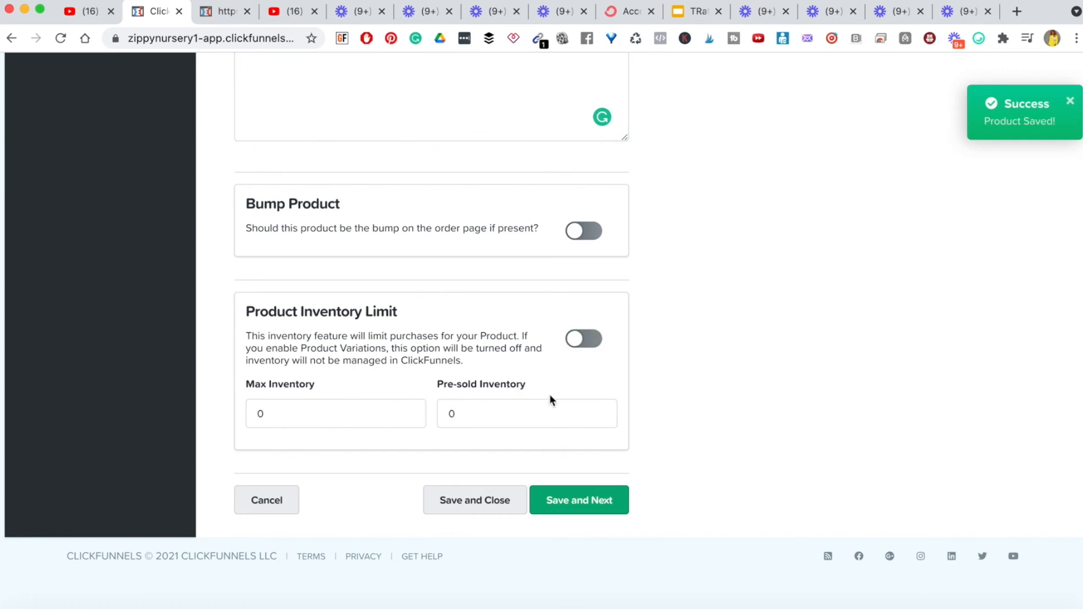
Save the product details and continue past the product variations without creating any
{"action": "left_click", "coordinate": [593, 510]}
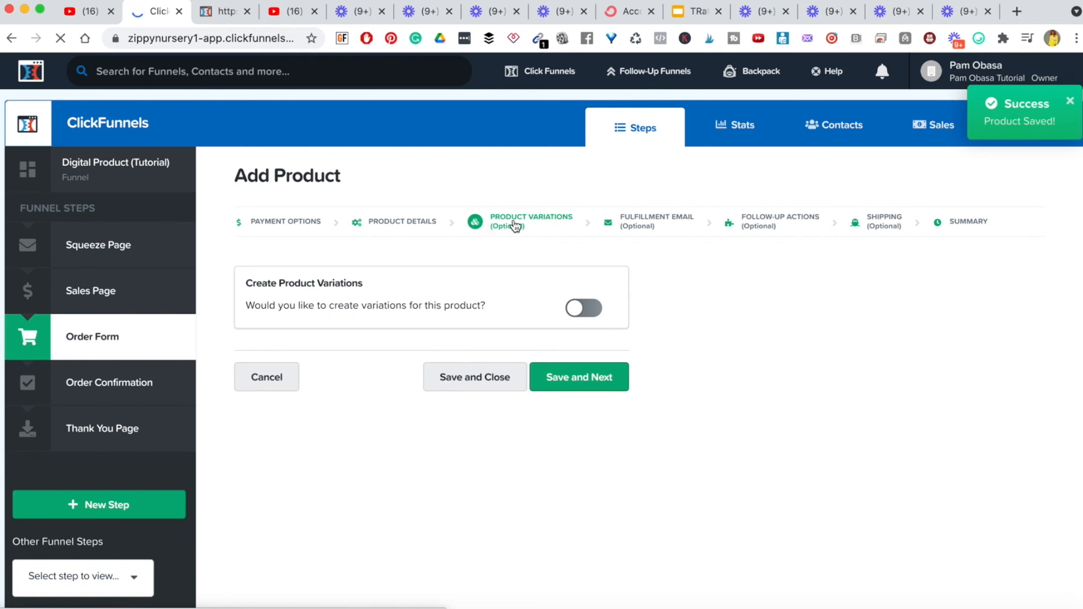
{"action": "left_click", "coordinate": [603, 383]}
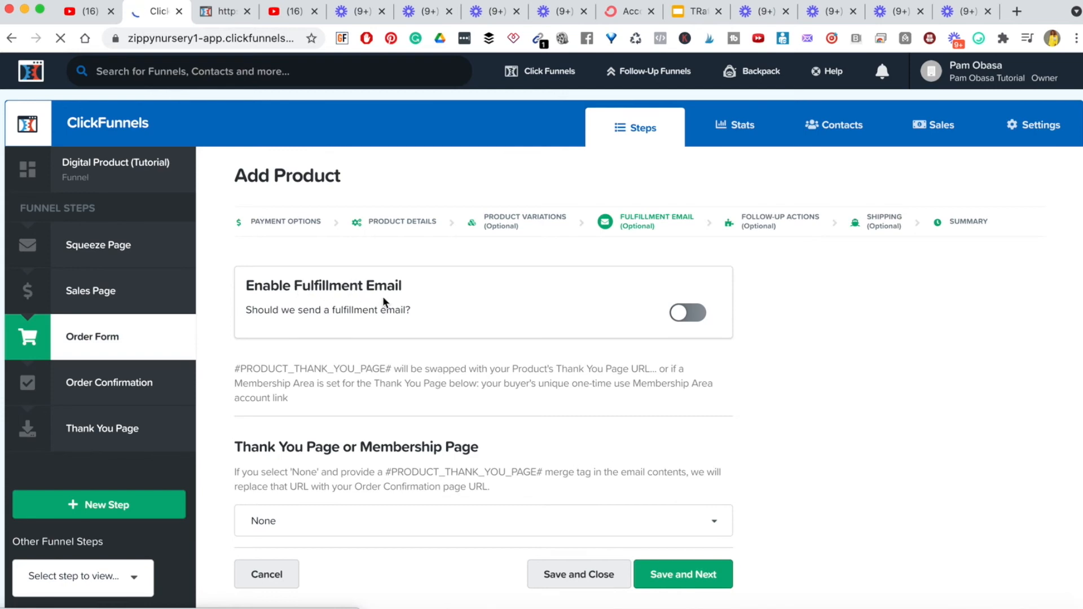
Try enabling the fulfillment email to look at its subject and message body fields, and disable it again
{"action": "scroll", "coordinate": [421, 316], "scroll_direction": "down", "scroll_amount": 2}
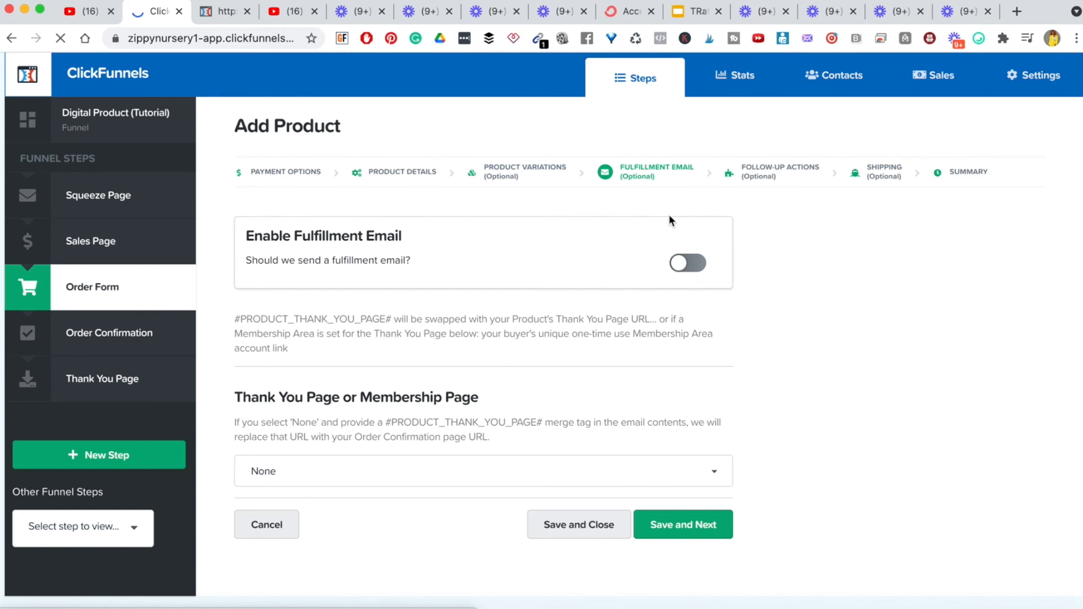
{"action": "left_click", "coordinate": [696, 269]}
{"action": "scroll", "coordinate": [428, 383], "scroll_direction": "down", "scroll_amount": 2}
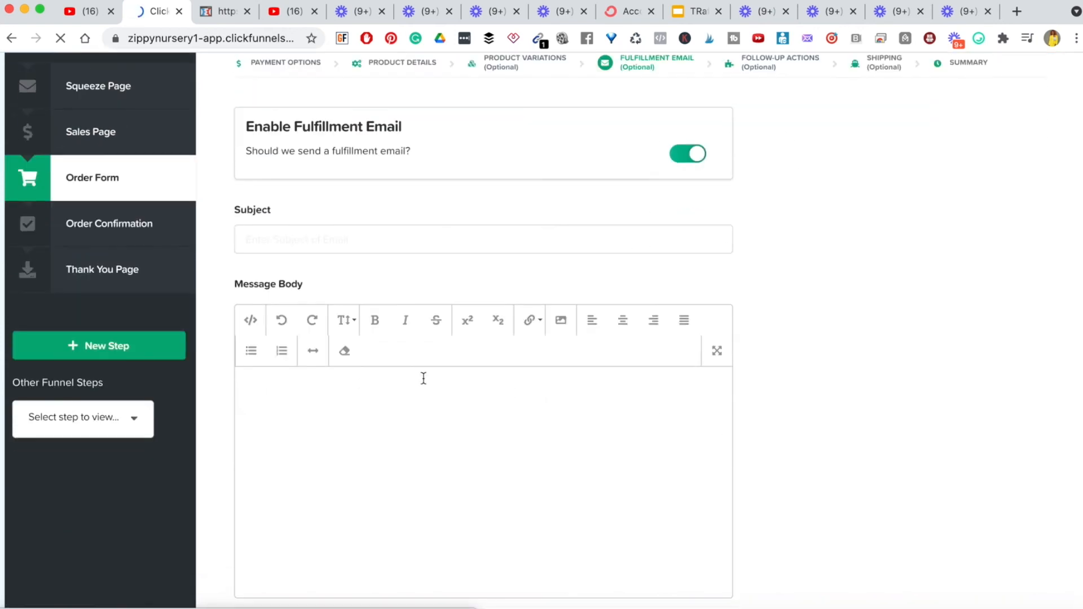
{"action": "left_click", "coordinate": [329, 435]}
{"action": "left_click", "coordinate": [674, 158]}
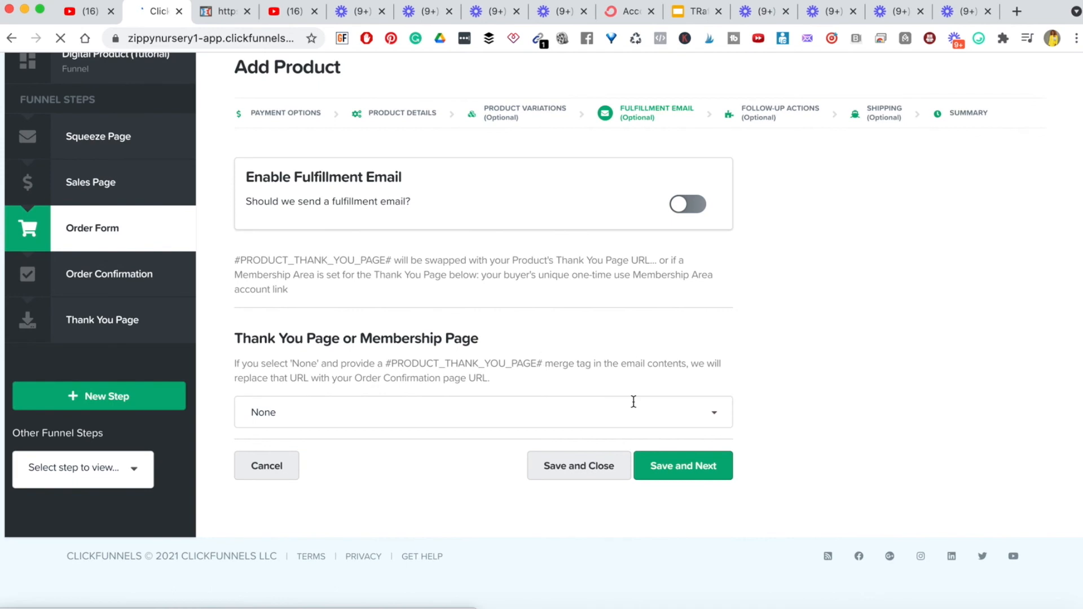
Check the thank you or membership page choices, keep None, and save to continue to the follow-up actions
{"action": "left_click", "coordinate": [705, 411]}
{"action": "left_click", "coordinate": [588, 446]}
{"action": "left_click", "coordinate": [300, 416]}
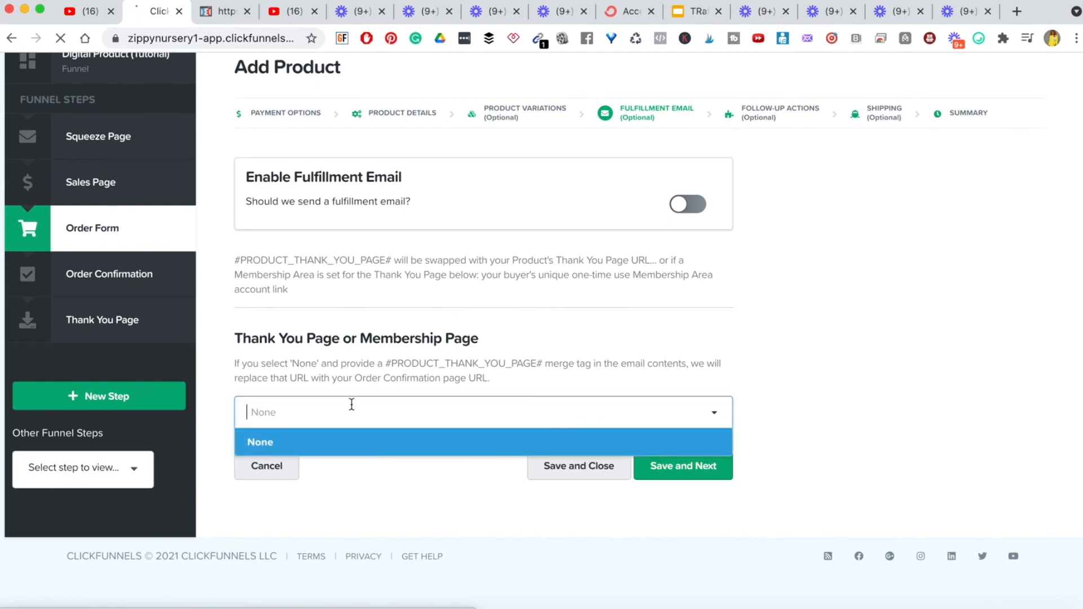
{"action": "left_click", "coordinate": [773, 363]}
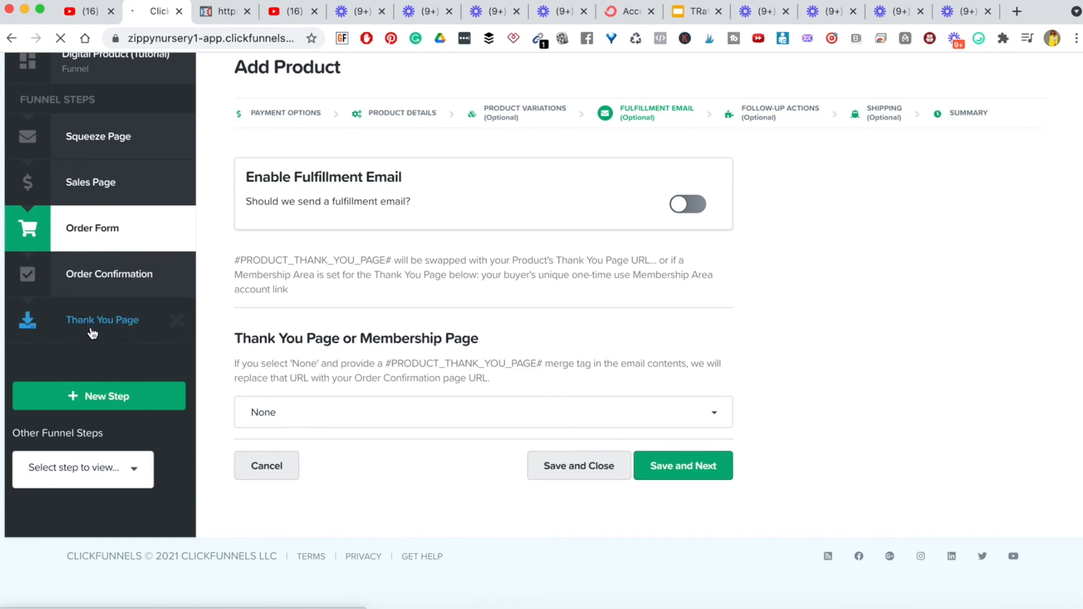
{"action": "left_click", "coordinate": [686, 476]}
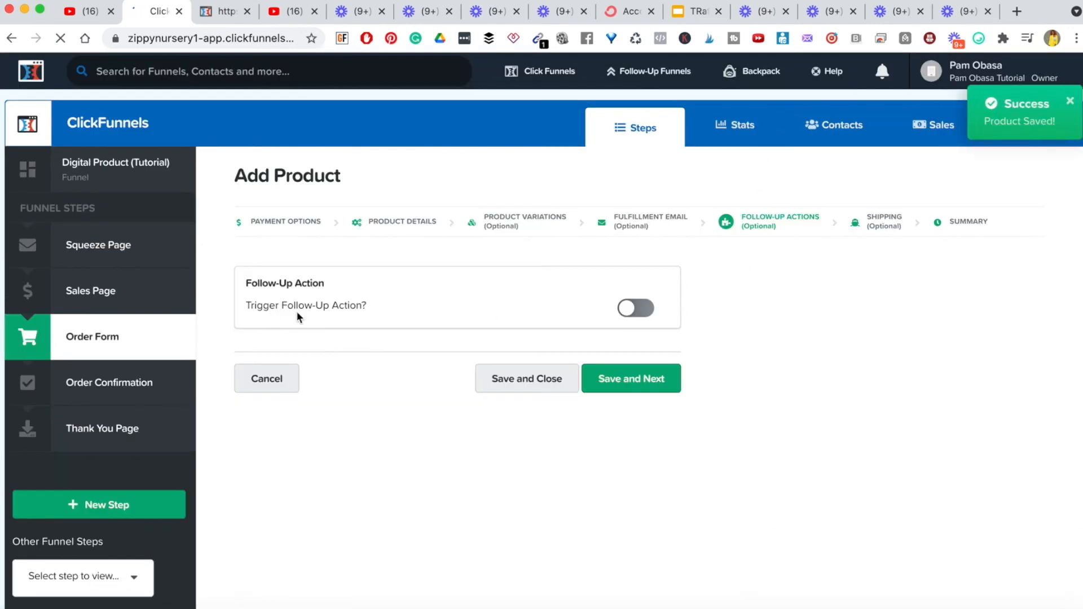
Enable a follow-up action through the Convertkit integration and subscribe buyers to the "Ultimate sales system checklist" form
{"action": "scroll", "coordinate": [297, 316], "scroll_direction": "down", "scroll_amount": 2}
{"action": "left_click", "coordinate": [645, 209]}
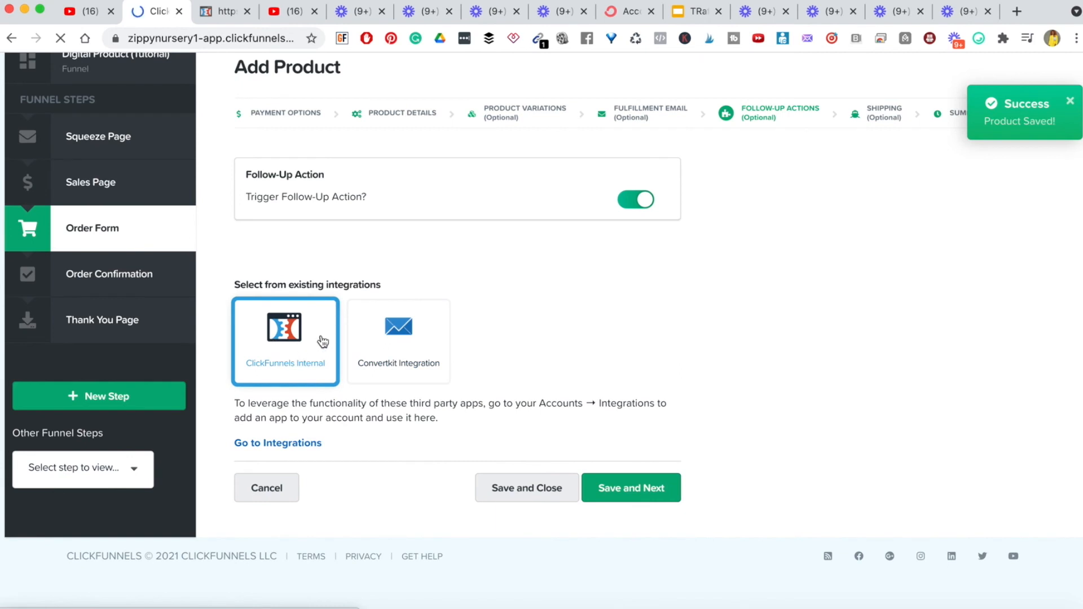
{"action": "left_click", "coordinate": [430, 340]}
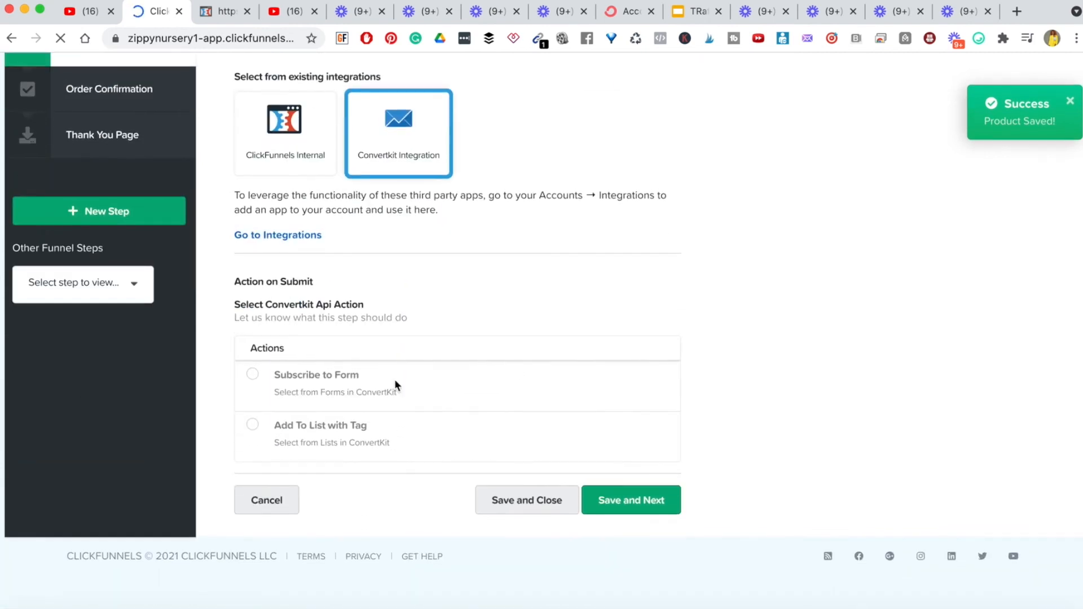
{"action": "left_click", "coordinate": [257, 379]}
{"action": "left_click", "coordinate": [283, 420]}
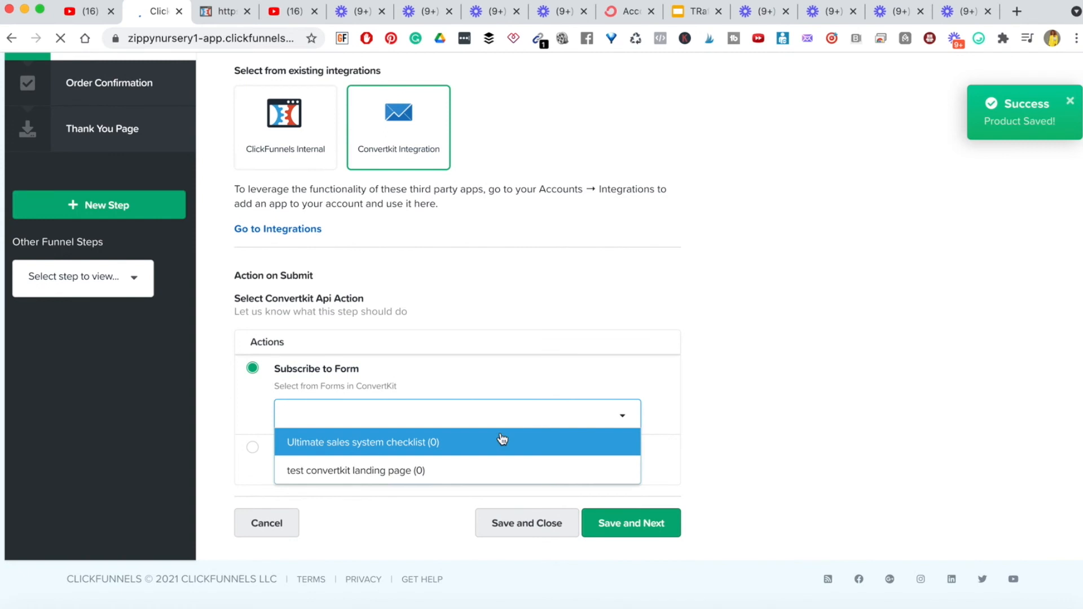
{"action": "left_click", "coordinate": [435, 448]}
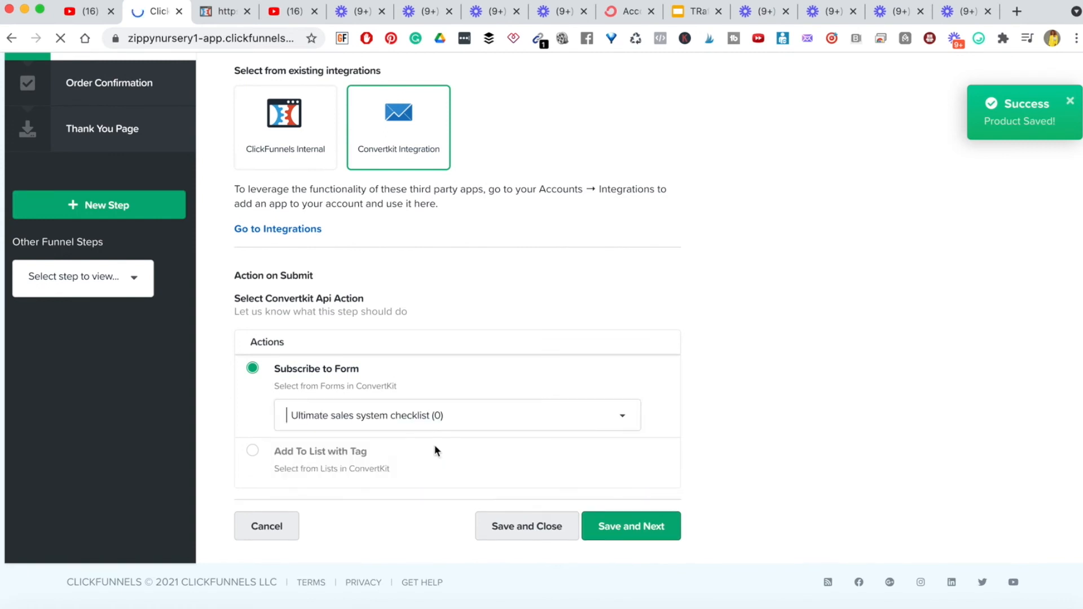
Change the follow-up action to Add To List with Tag, assign the "Buyer 365 Social" tag, and save to continue to shipping
{"action": "left_click", "coordinate": [252, 453]}
{"action": "scroll", "coordinate": [508, 435], "scroll_direction": "down", "scroll_amount": 3}
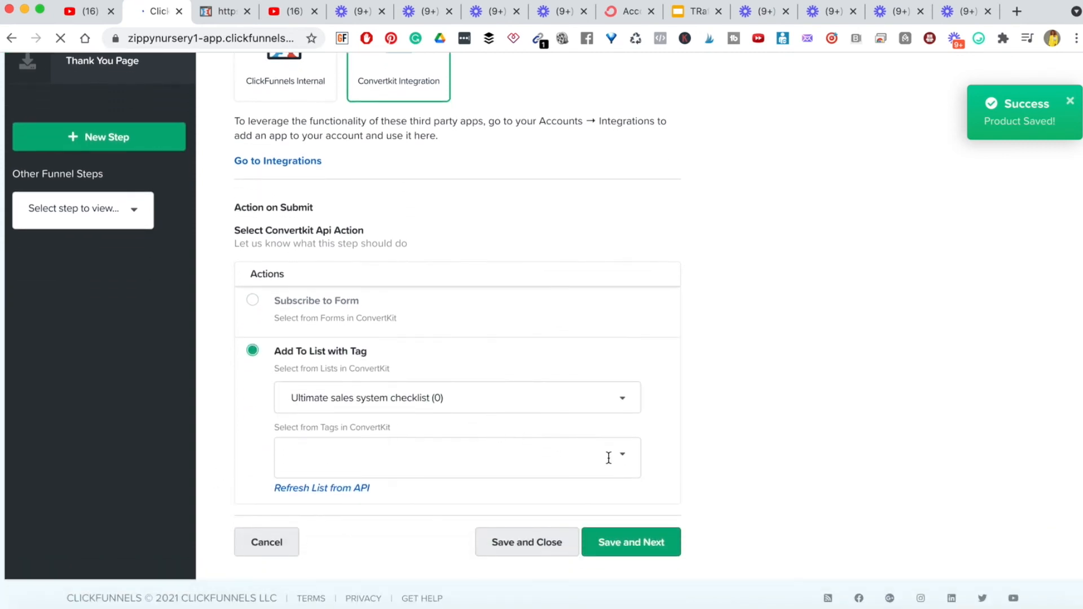
{"action": "left_click", "coordinate": [608, 457]}
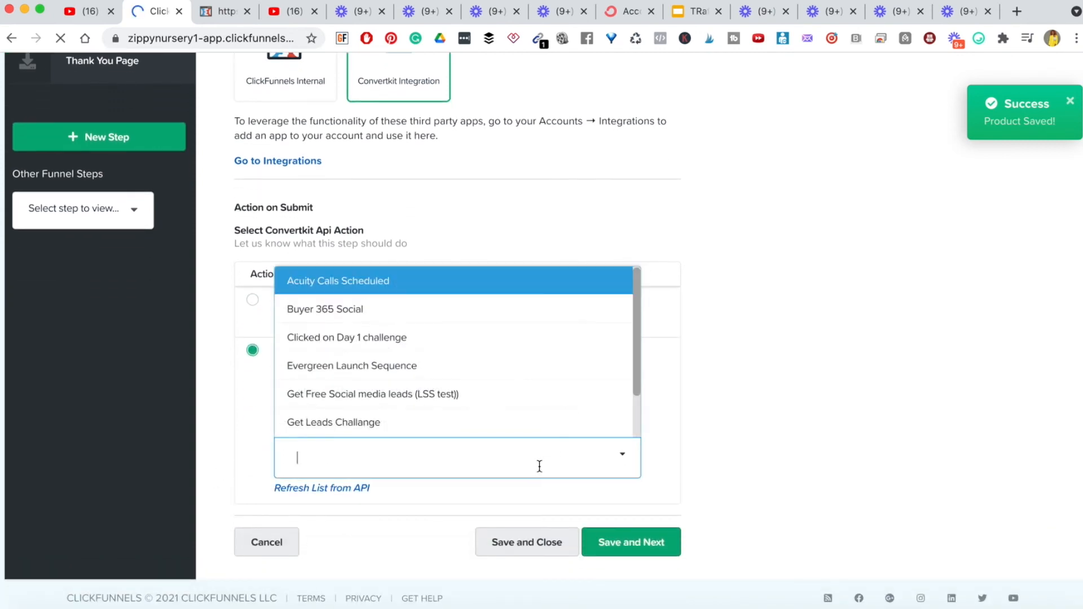
{"action": "left_click", "coordinate": [376, 313]}
{"action": "left_click", "coordinate": [764, 382]}
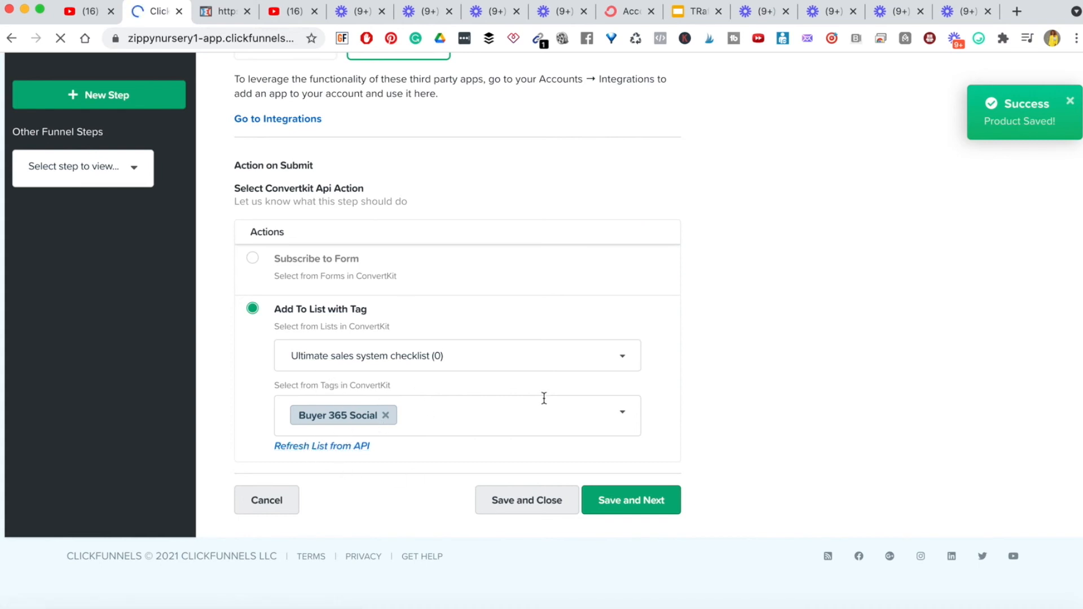
{"action": "left_click", "coordinate": [637, 502]}
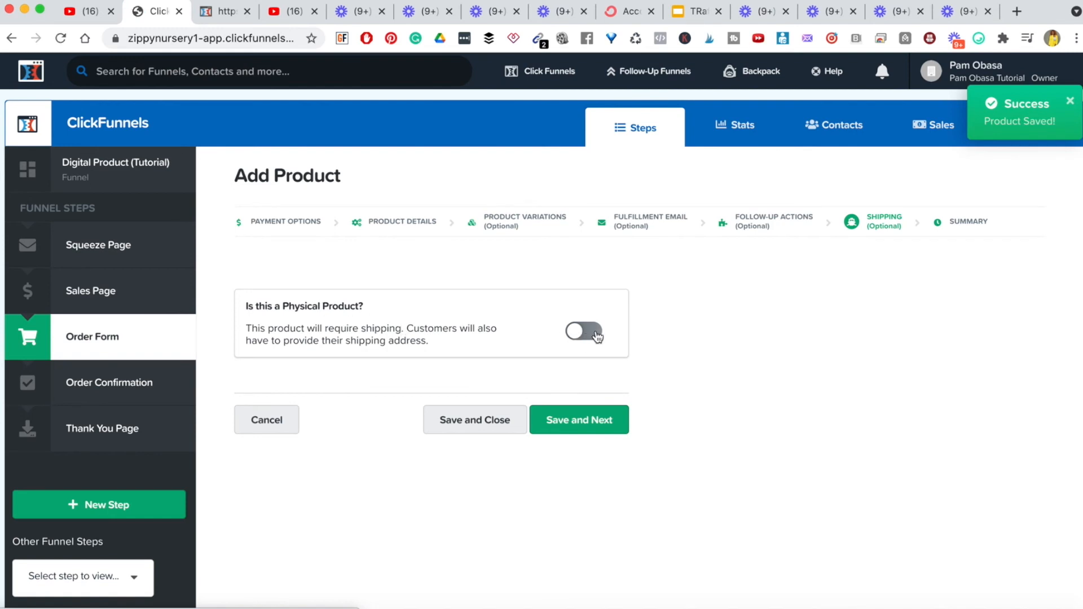
Preview the physical product shipping integrations, keep the physical product option off, and save to continue to the summary
{"action": "left_click", "coordinate": [585, 337]}
{"action": "scroll", "coordinate": [449, 448], "scroll_direction": "down", "scroll_amount": 4}
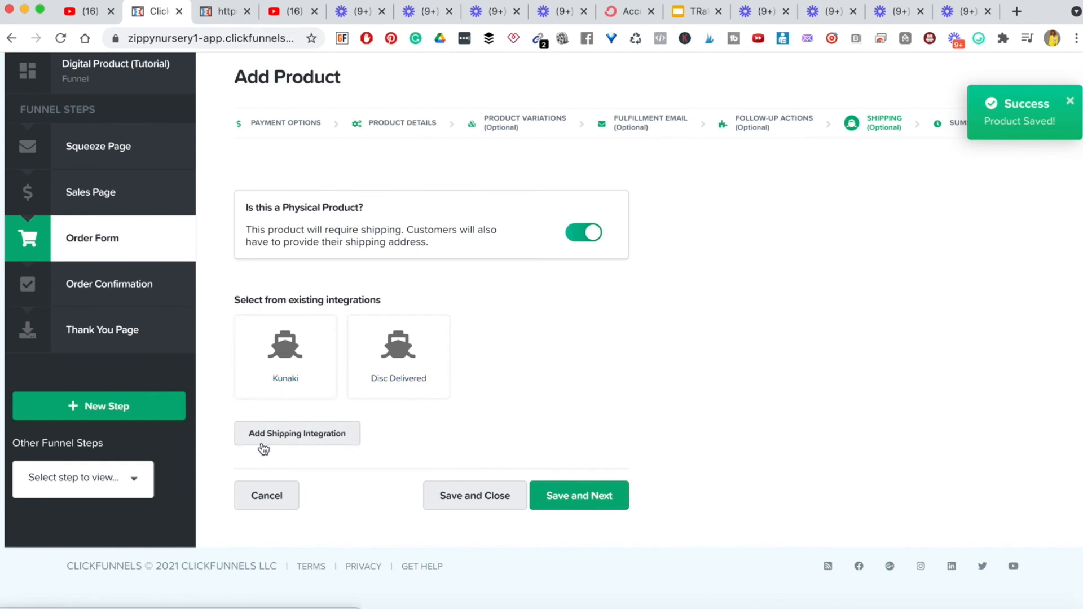
{"action": "left_click", "coordinate": [577, 241]}
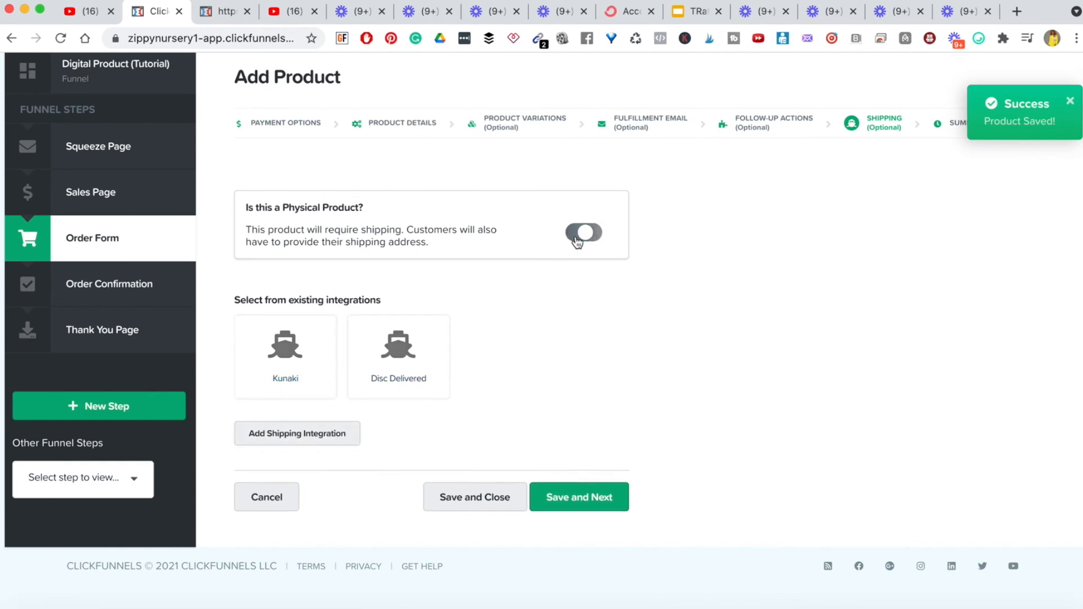
{"action": "left_click", "coordinate": [584, 324]}
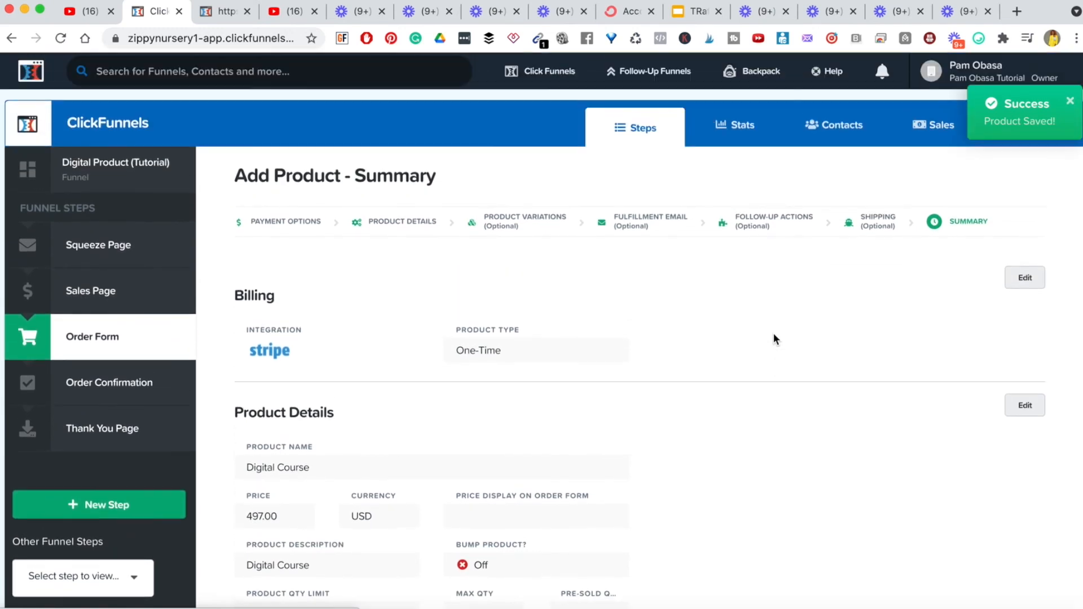
Review the Digital Course product summary and return to the order form's product list
{"action": "scroll", "coordinate": [508, 338], "scroll_direction": "down", "scroll_amount": 3}
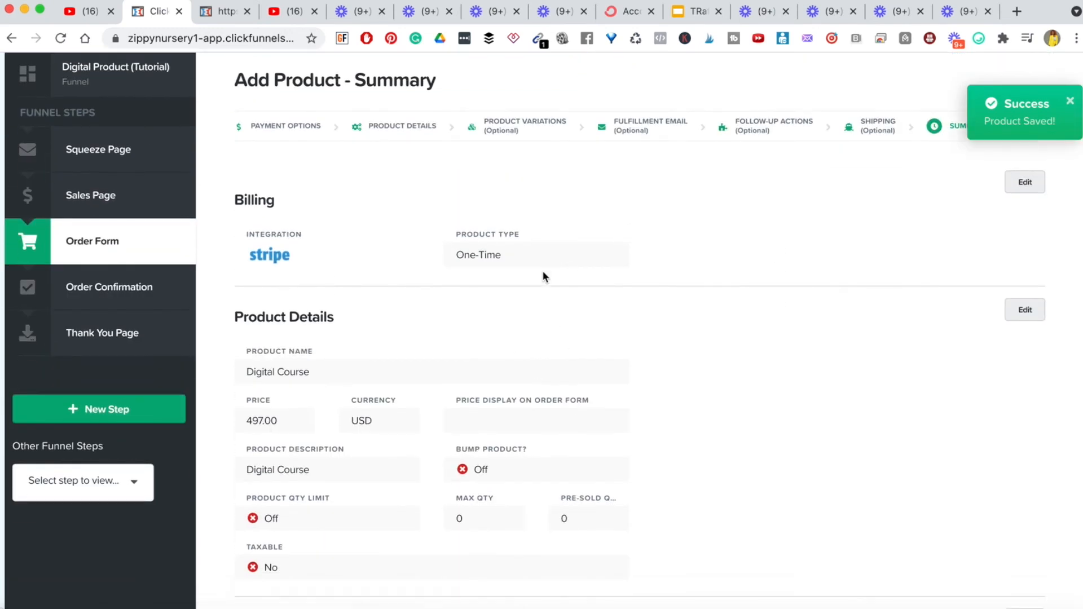
{"action": "scroll", "coordinate": [631, 455], "scroll_direction": "down", "scroll_amount": 3}
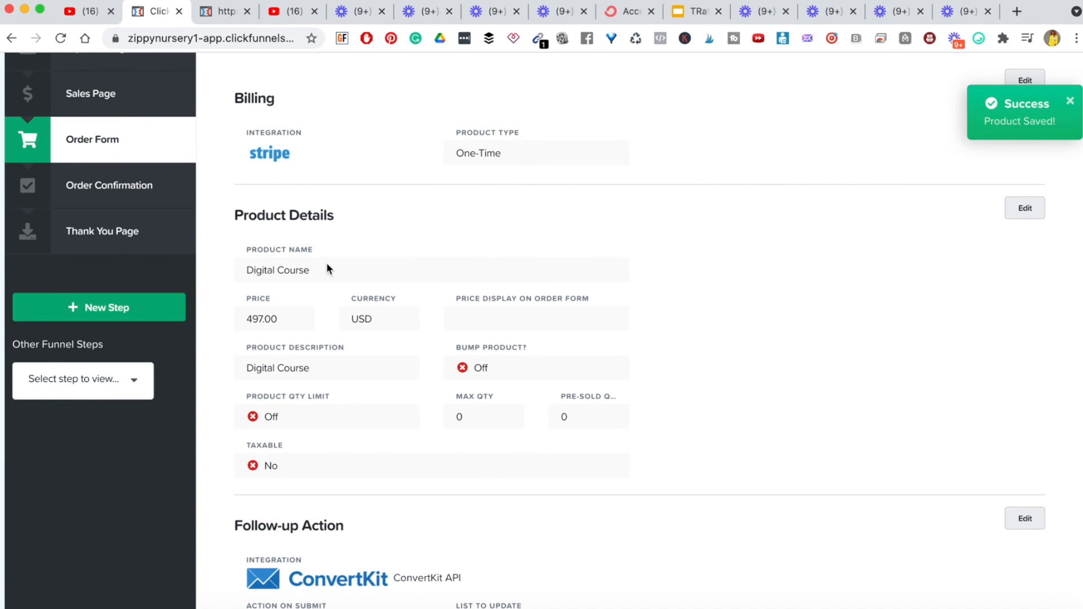
{"action": "scroll", "coordinate": [326, 262], "scroll_direction": "down", "scroll_amount": 3}
{"action": "scroll", "coordinate": [316, 178], "scroll_direction": "down", "scroll_amount": 2}
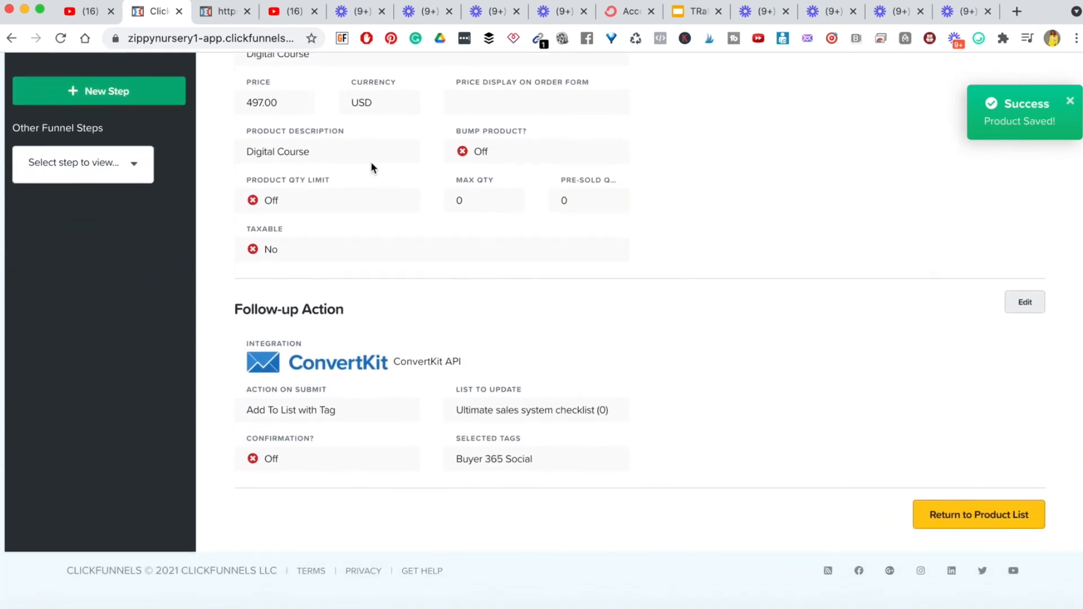
{"action": "scroll", "coordinate": [342, 272], "scroll_direction": "down", "scroll_amount": 1}
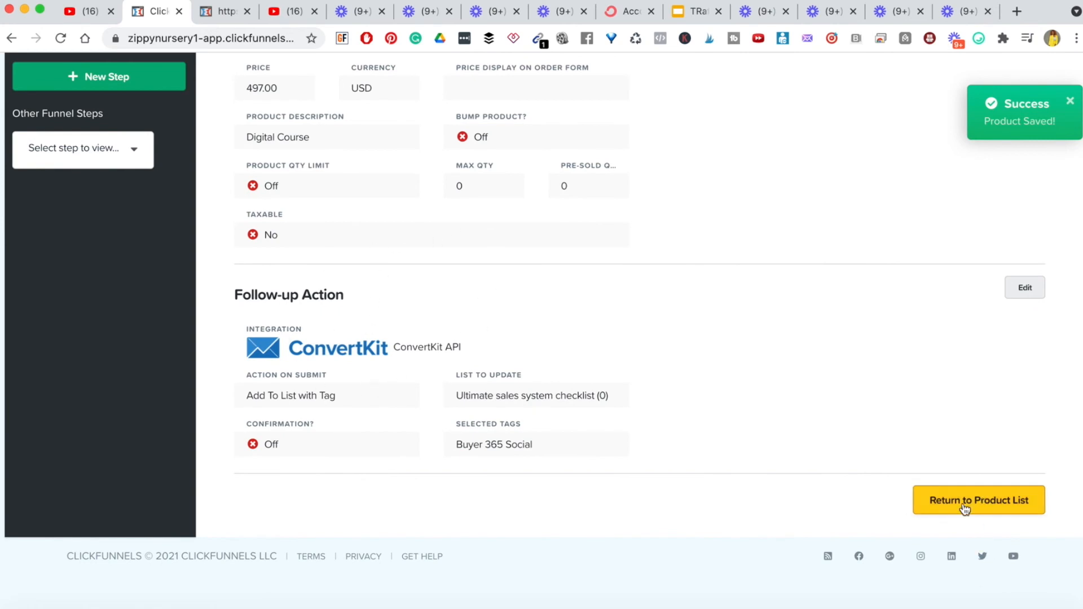
{"action": "left_click", "coordinate": [985, 506]}
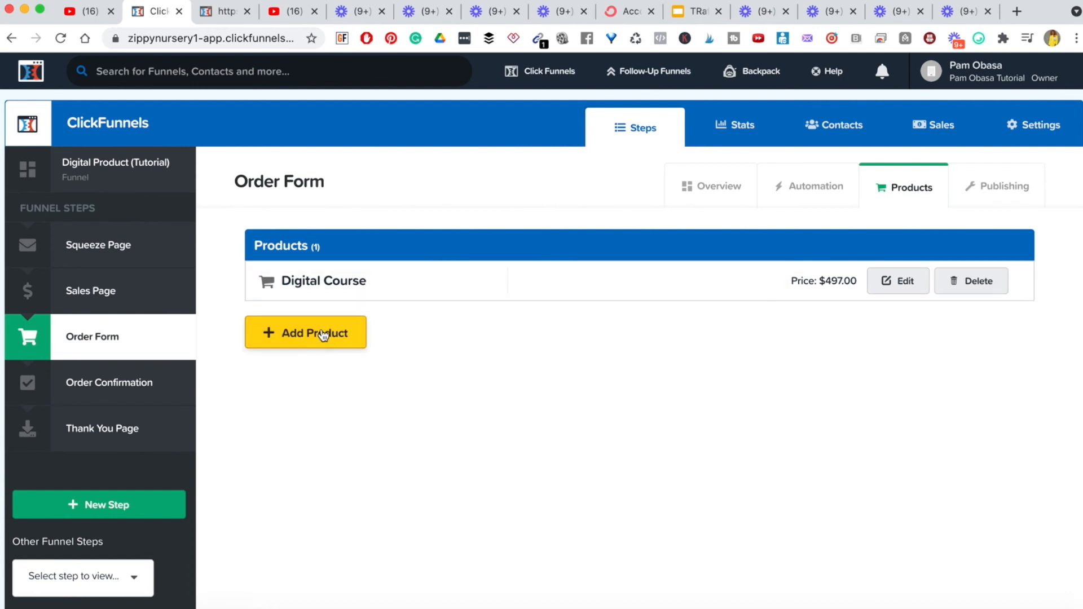
Add a second product with the Stripe integration and One-Time type, and save to continue to product details
{"action": "left_click", "coordinate": [292, 344]}
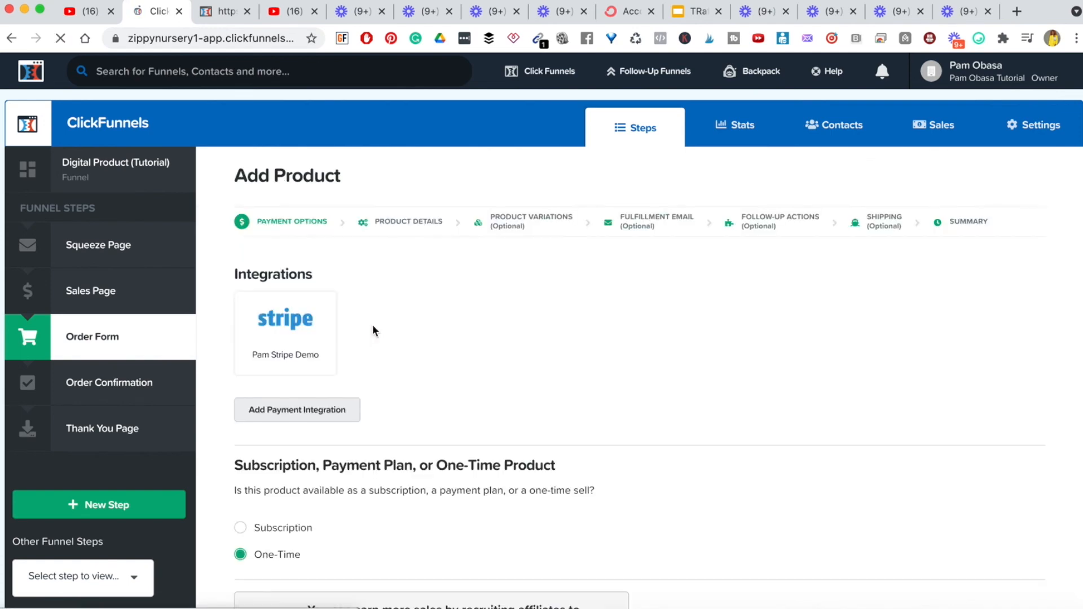
{"action": "scroll", "coordinate": [417, 387], "scroll_direction": "down", "scroll_amount": 2}
{"action": "scroll", "coordinate": [416, 384], "scroll_direction": "down", "scroll_amount": 3}
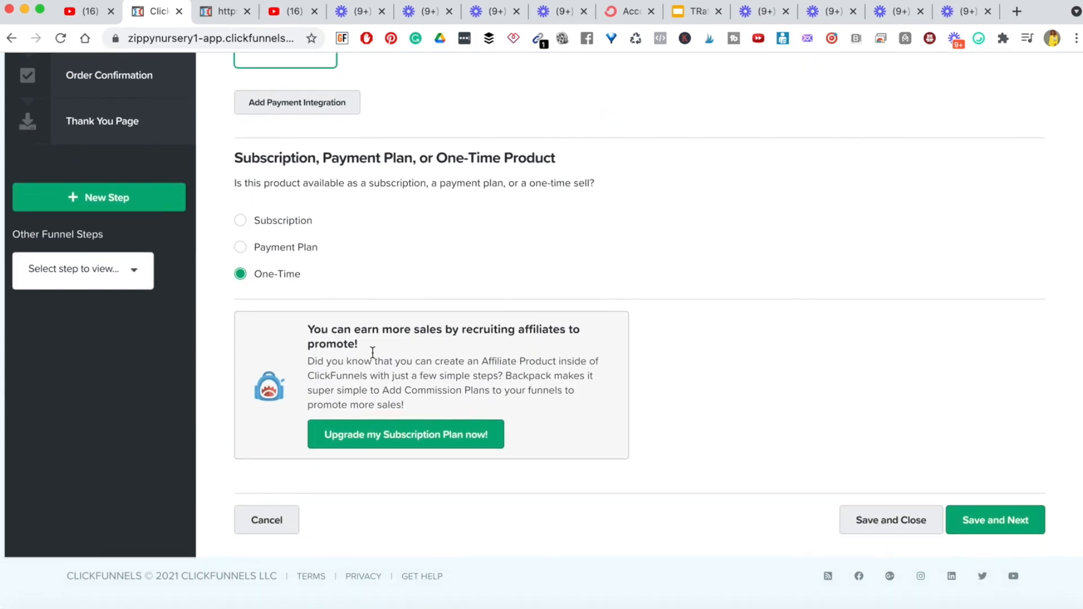
{"action": "scroll", "coordinate": [636, 282], "scroll_direction": "up", "scroll_amount": 3}
{"action": "scroll", "coordinate": [636, 282], "scroll_direction": "down", "scroll_amount": 4}
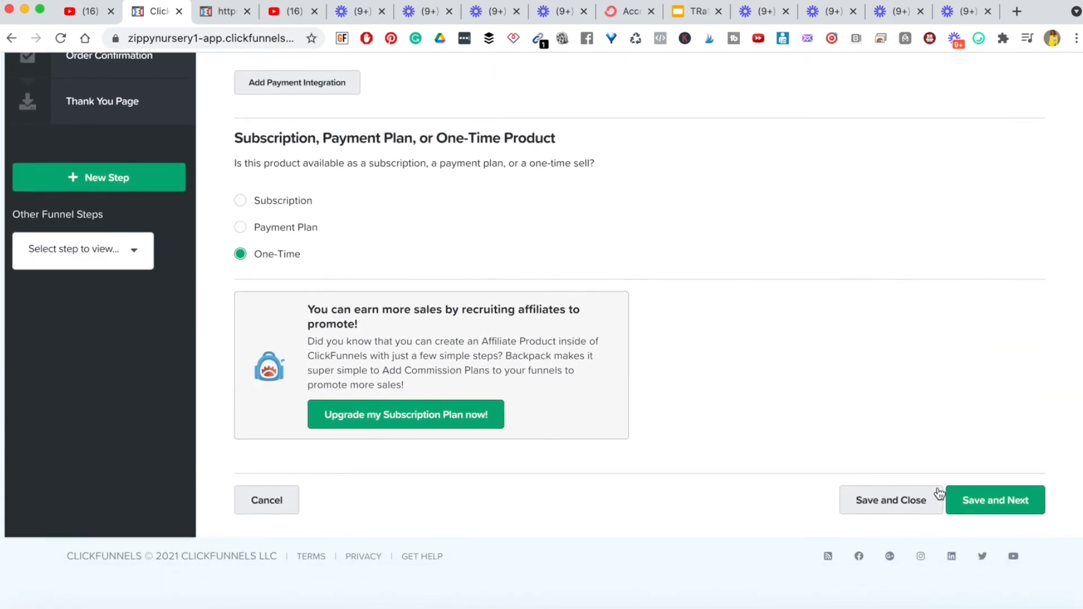
{"action": "left_click", "coordinate": [995, 500]}
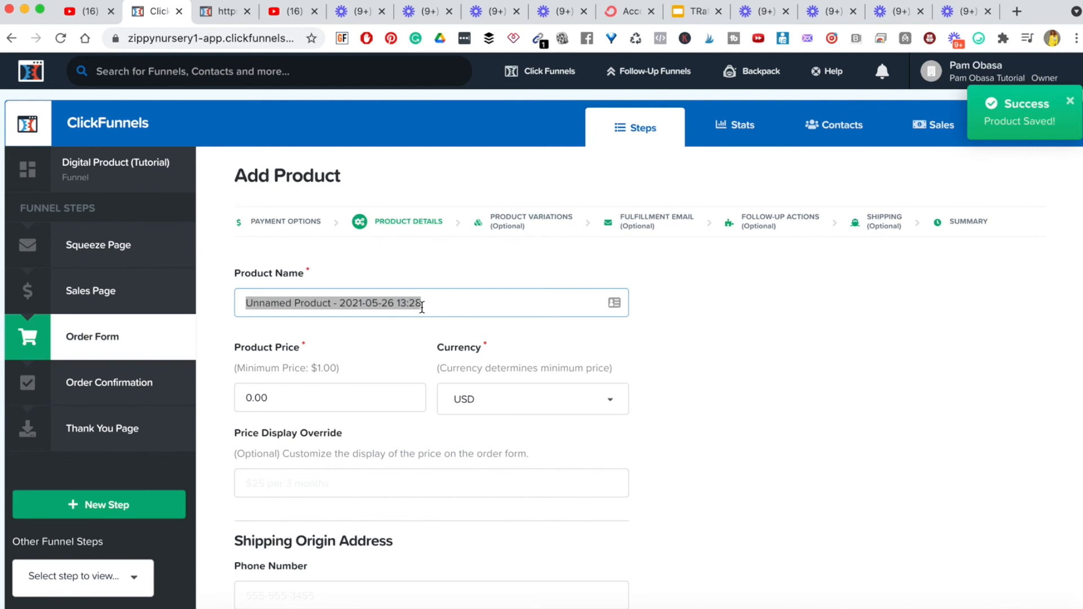
Name the second product "Order Bump" and set its price to 97.00 USD
{"action": "type", "text": "Order Bump"}
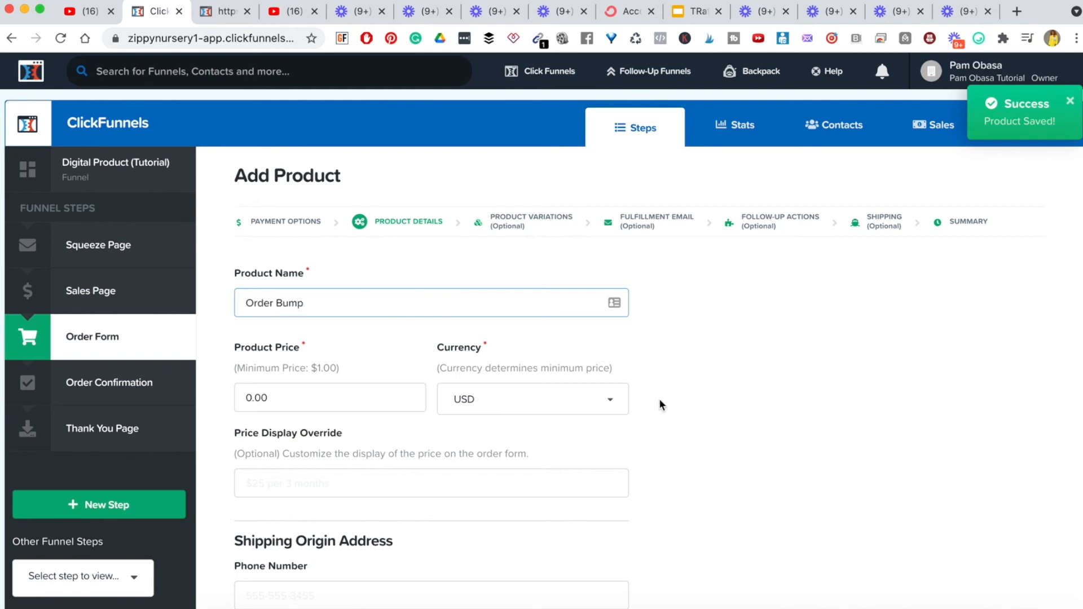
{"action": "left_click", "coordinate": [782, 427]}
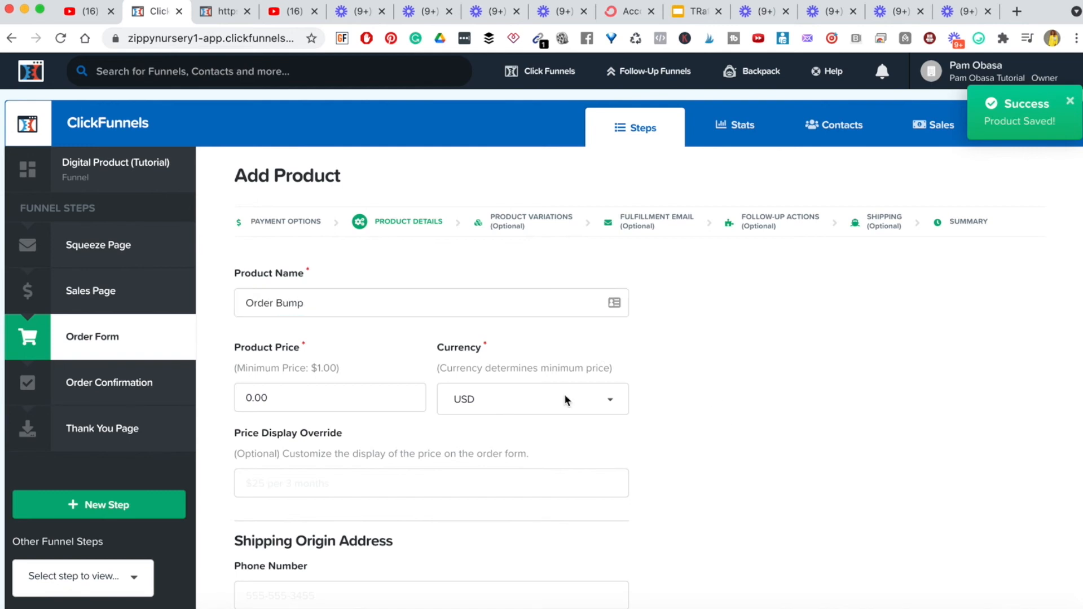
{"action": "left_click", "coordinate": [253, 399]}
{"action": "key", "text": "BackSpace"}
{"action": "type", "text": "97"}
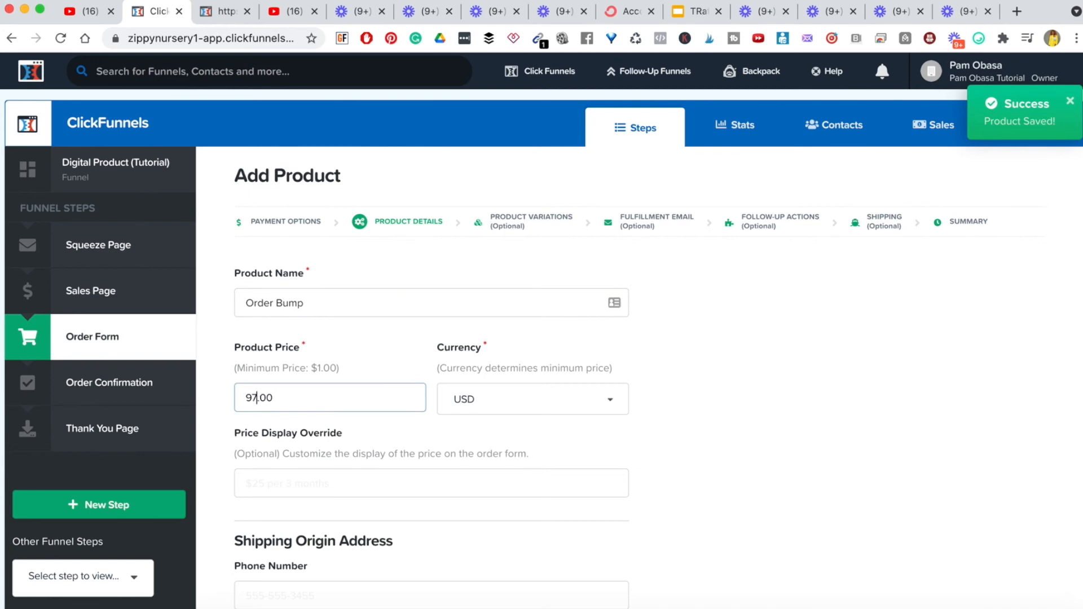
Enable the Bump Product option for the Order Bump product and save to continue to product variations
{"action": "scroll", "coordinate": [685, 457], "scroll_direction": "down", "scroll_amount": 8}
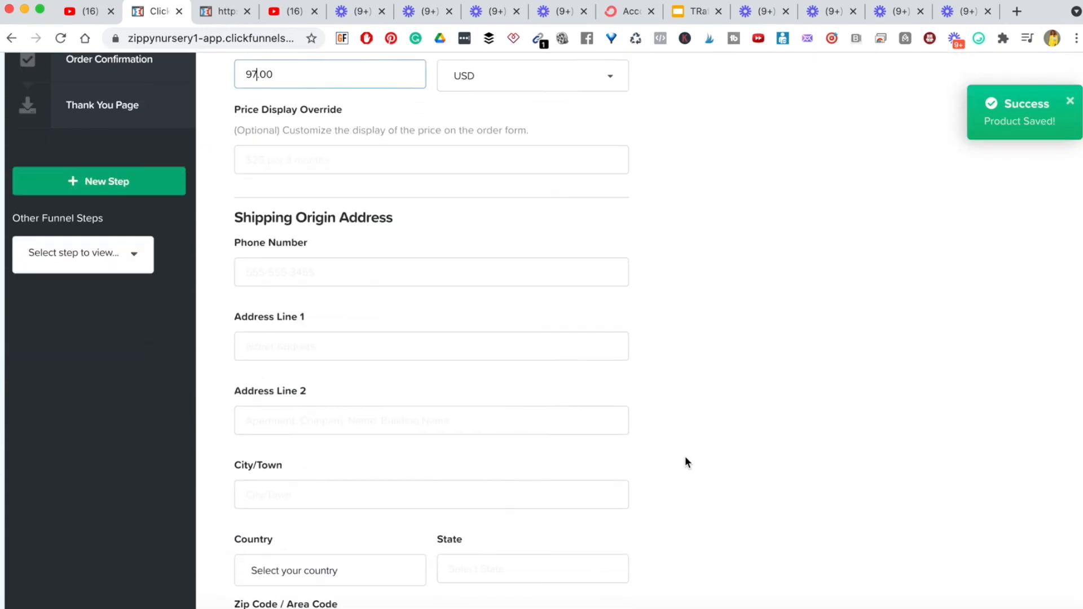
{"action": "scroll", "coordinate": [685, 456], "scroll_direction": "down", "scroll_amount": 11}
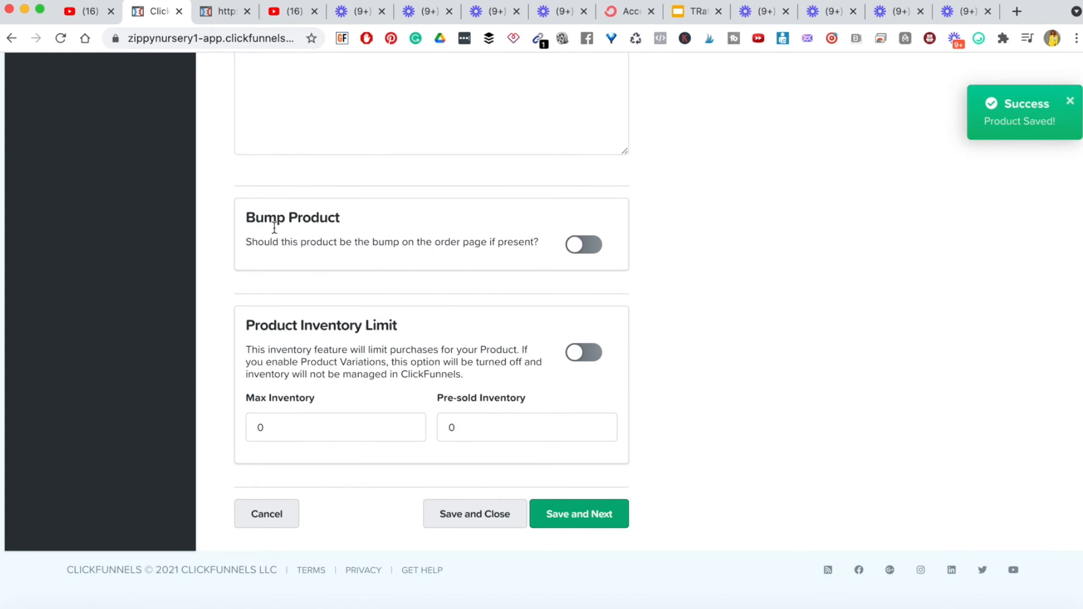
{"action": "triple_click", "coordinate": [269, 215]}
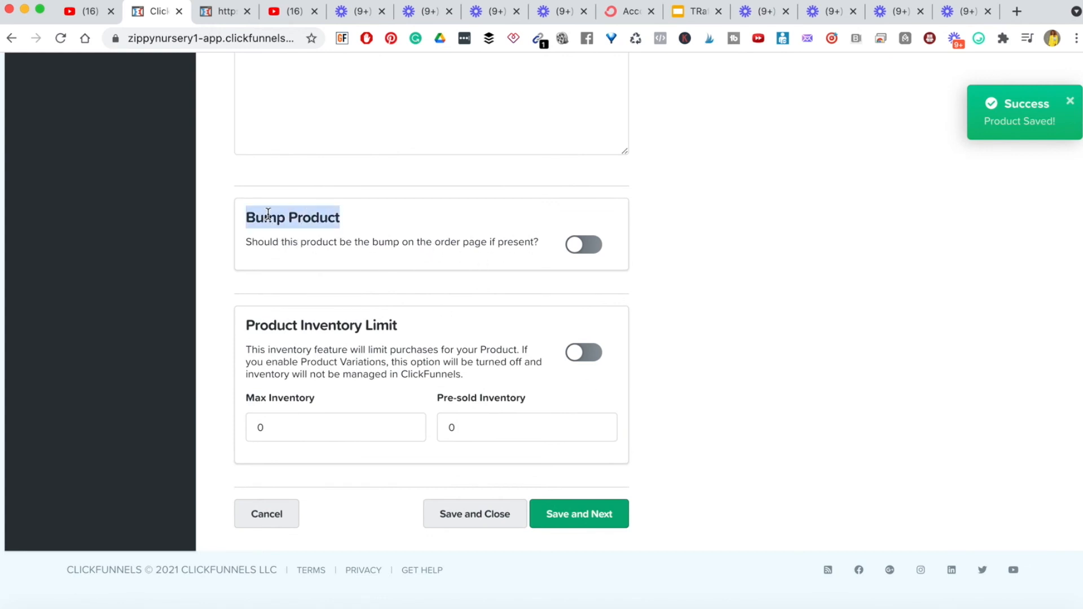
{"action": "left_click", "coordinate": [590, 246]}
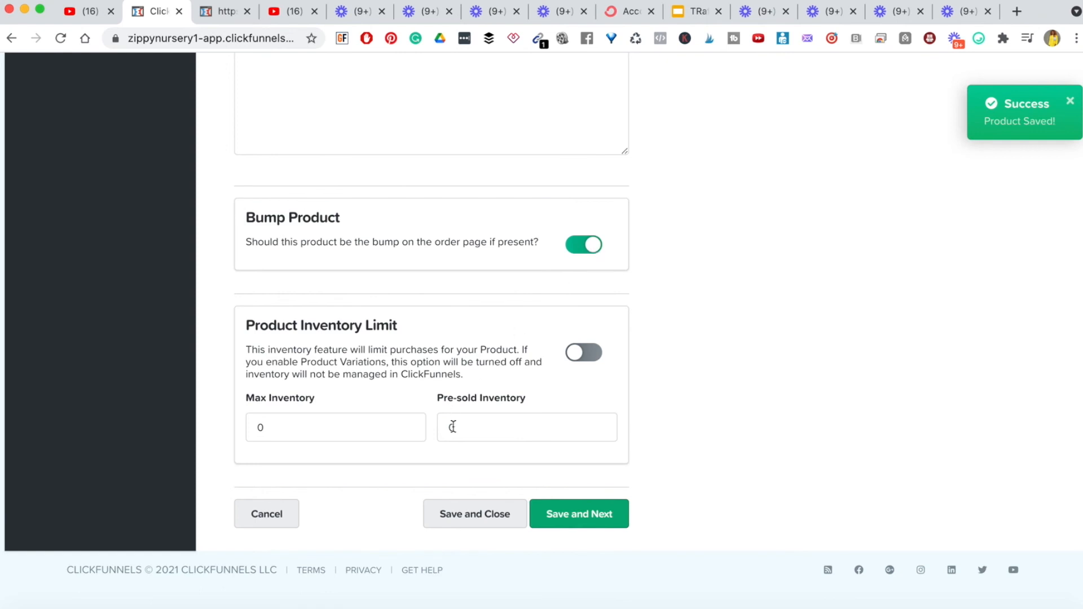
{"action": "left_click", "coordinate": [569, 520]}
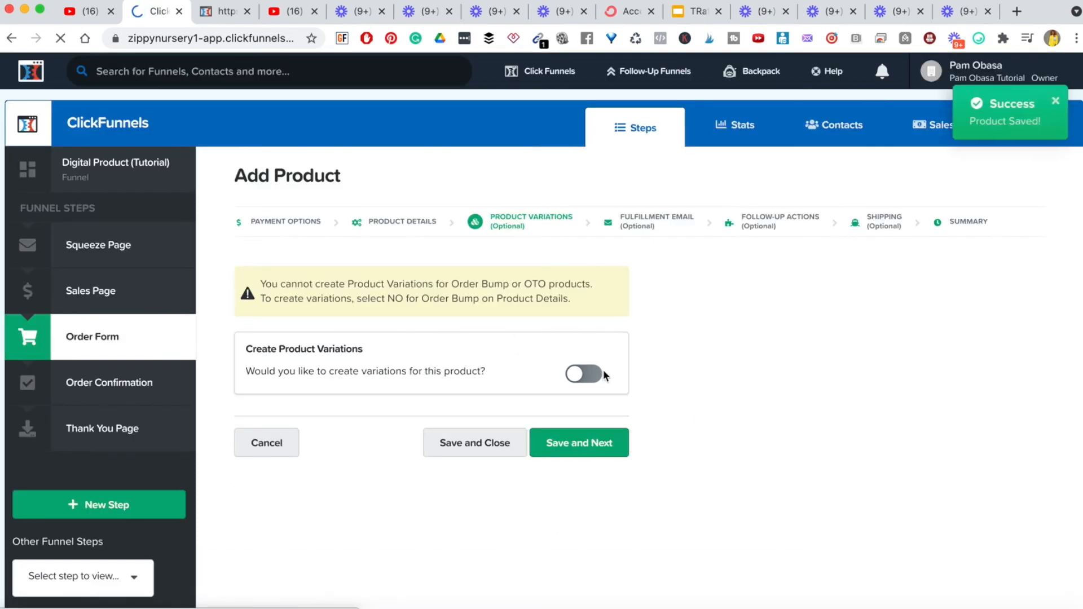
Keep product variations and the fulfillment email off, saving both pages to continue to the follow-up actions
{"action": "left_click", "coordinate": [588, 450]}
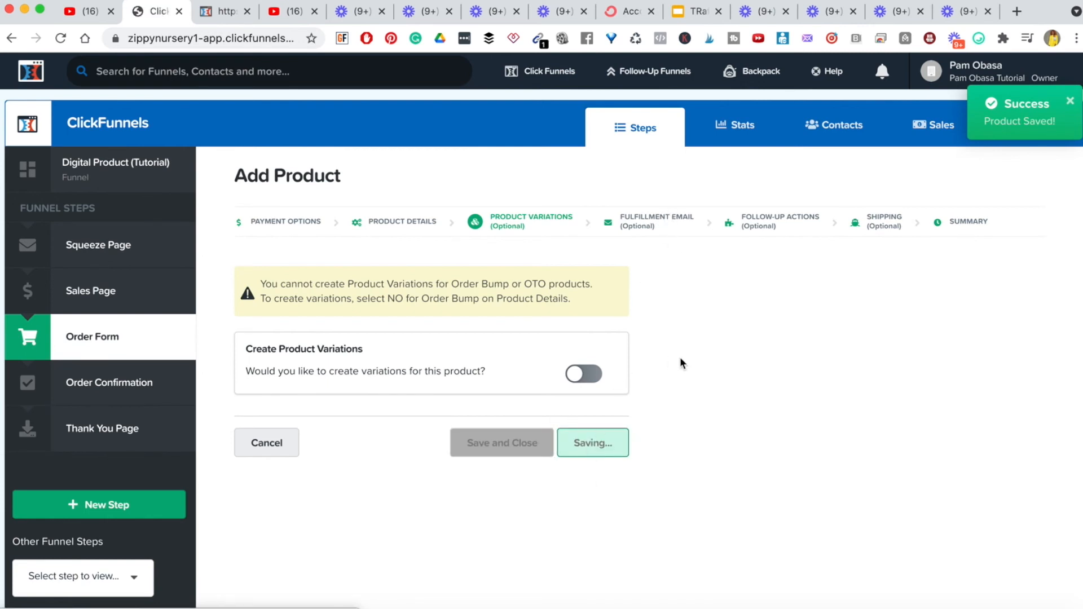
{"action": "scroll", "coordinate": [716, 483], "scroll_direction": "down", "scroll_amount": 1}
{"action": "scroll", "coordinate": [715, 482], "scroll_direction": "down", "scroll_amount": 3}
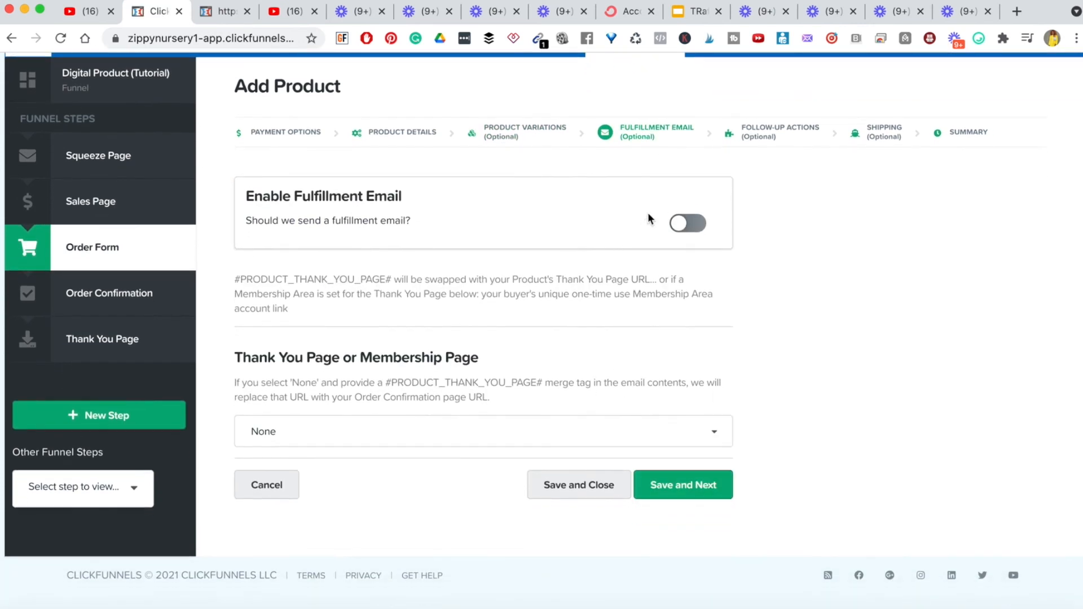
{"action": "left_click", "coordinate": [683, 487]}
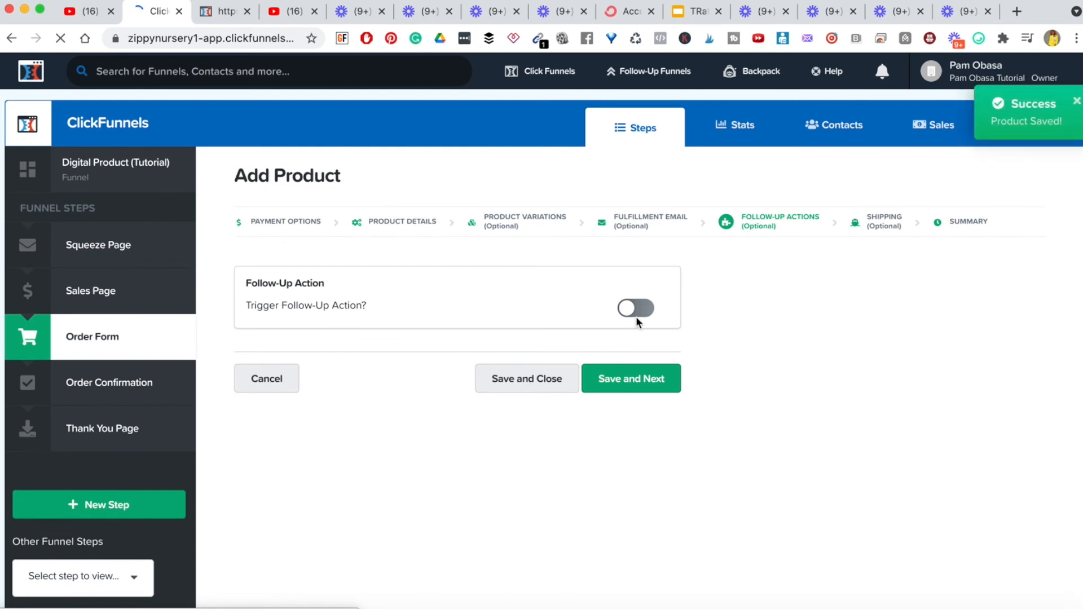
Enable the follow-up action for the Order Bump product and choose the Convertkit integration
{"action": "left_click", "coordinate": [636, 309]}
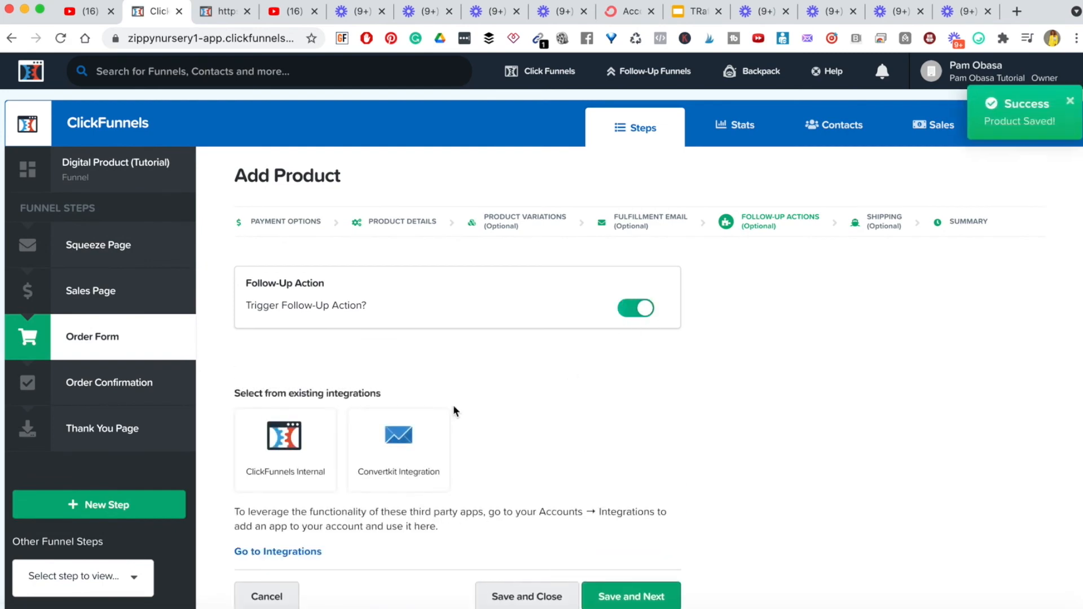
{"action": "left_click", "coordinate": [401, 454]}
{"action": "scroll", "coordinate": [516, 446], "scroll_direction": "down", "scroll_amount": 5}
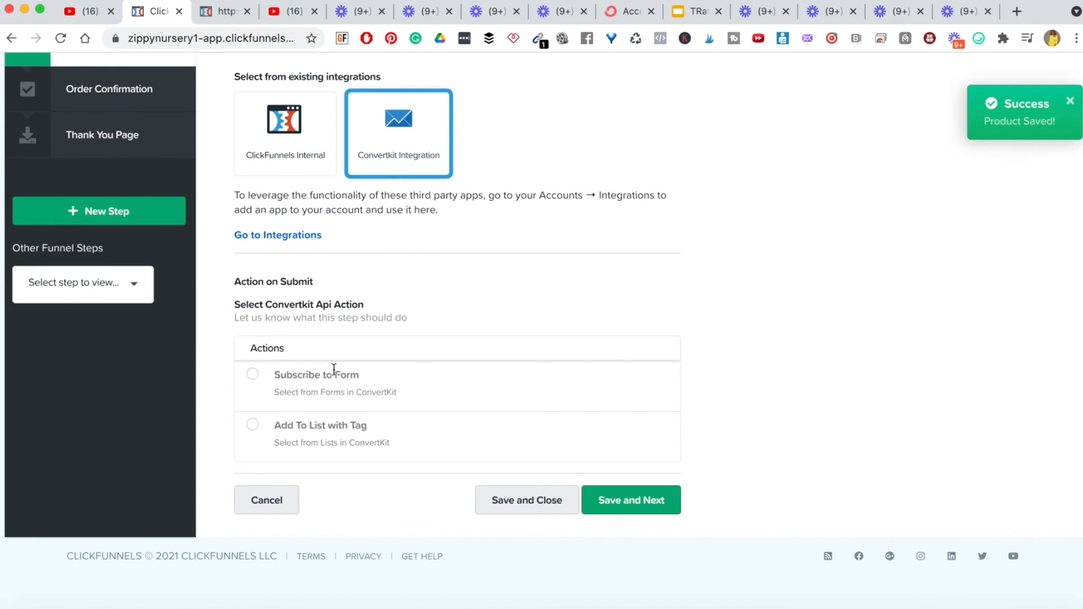
{"action": "left_click", "coordinate": [254, 376]}
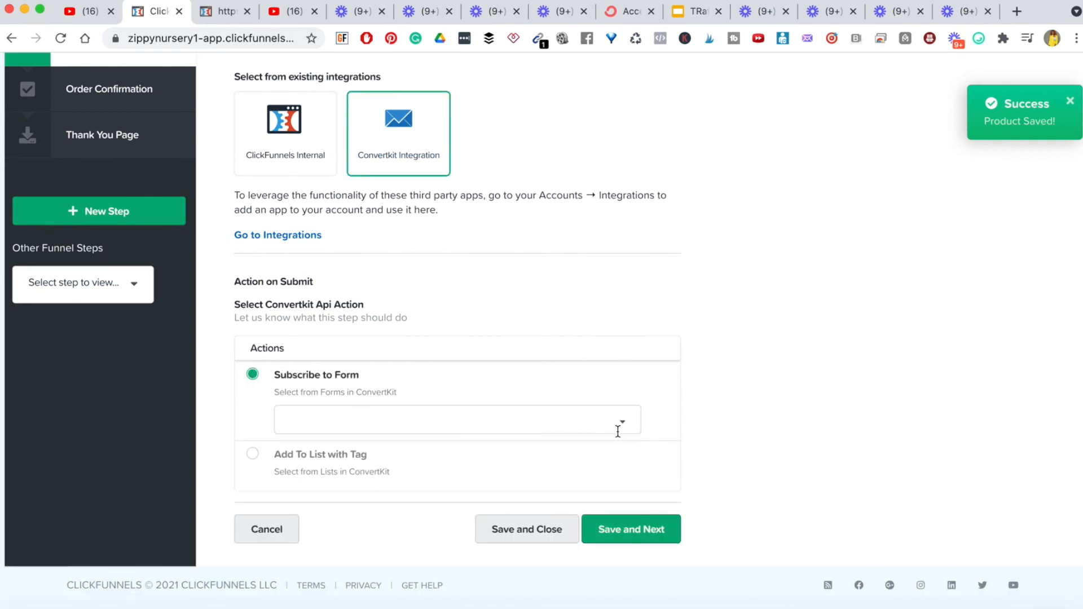
{"action": "left_click", "coordinate": [617, 431]}
{"action": "left_click", "coordinate": [522, 475]}
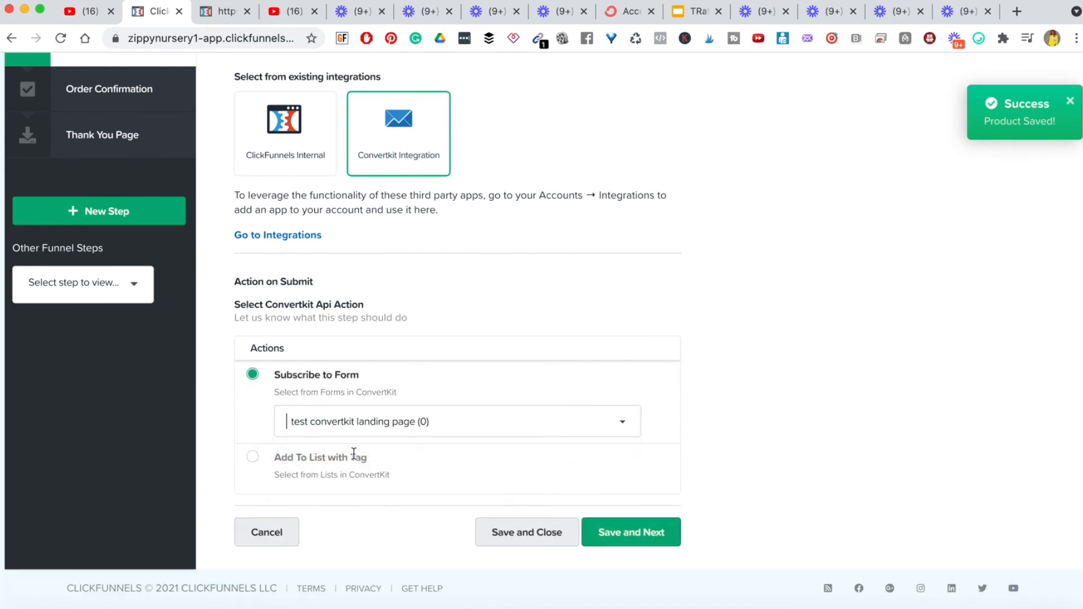
Set the action to Add To List with Tag, assign the "Clicked on Day 1 challenge" tag, and save to continue to shipping
{"action": "left_click", "coordinate": [254, 460]}
{"action": "scroll", "coordinate": [621, 466], "scroll_direction": "down", "scroll_amount": 2}
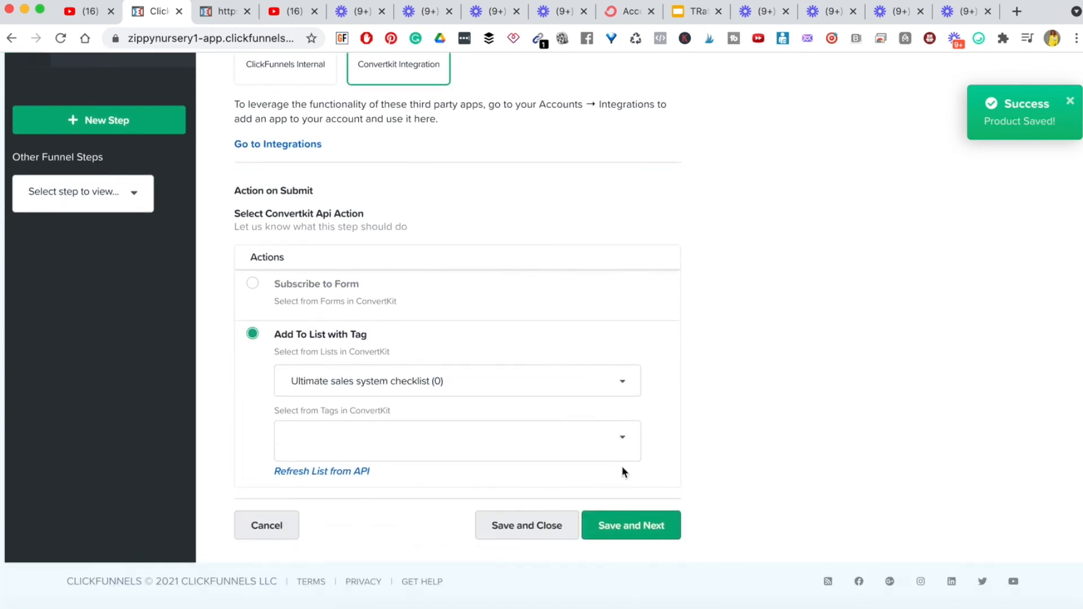
{"action": "left_click", "coordinate": [623, 443]}
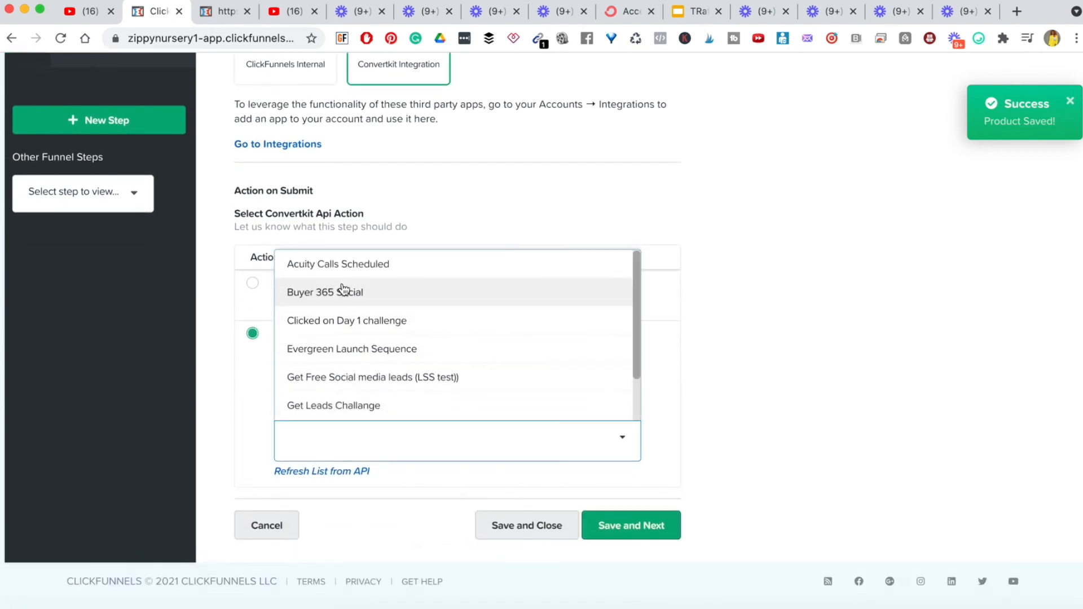
{"action": "scroll", "coordinate": [344, 288], "scroll_direction": "down", "scroll_amount": 1}
{"action": "scroll", "coordinate": [345, 292], "scroll_direction": "down", "scroll_amount": 1}
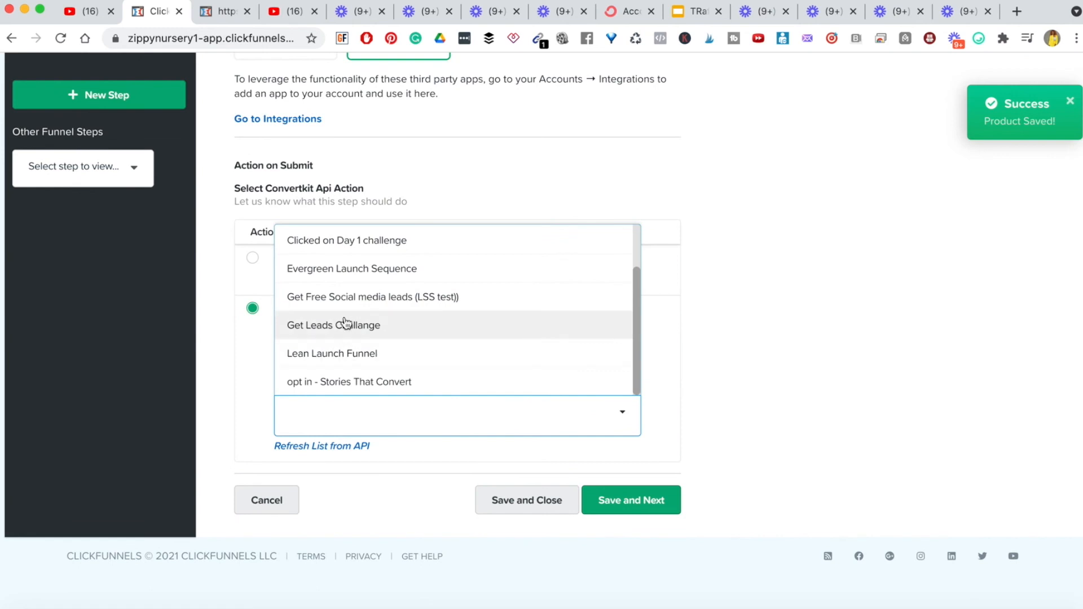
{"action": "scroll", "coordinate": [398, 308], "scroll_direction": "up", "scroll_amount": 2}
{"action": "left_click", "coordinate": [340, 305]}
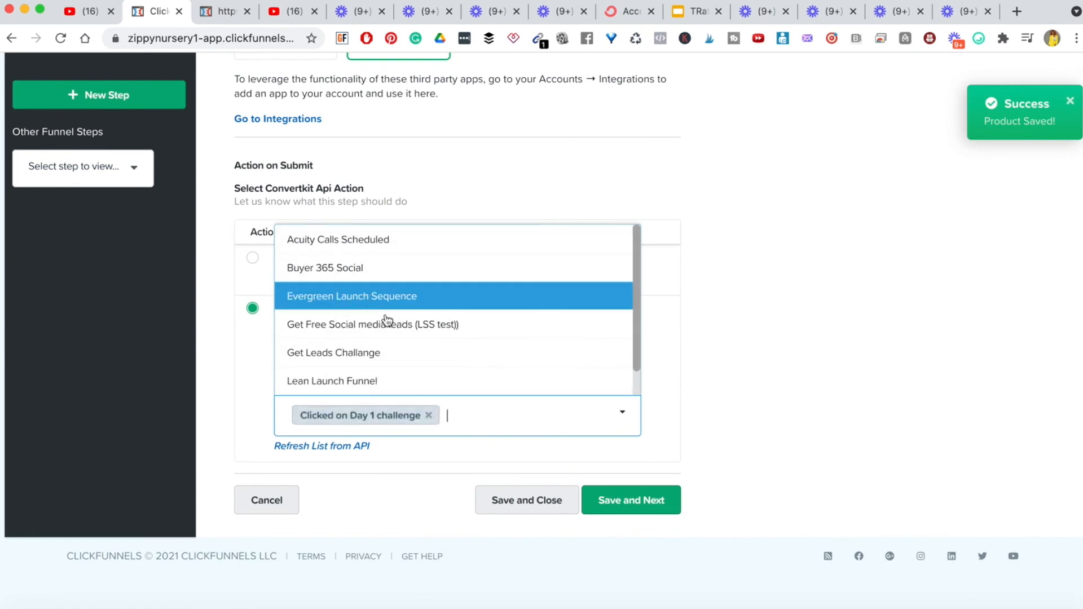
{"action": "left_click", "coordinate": [682, 412]}
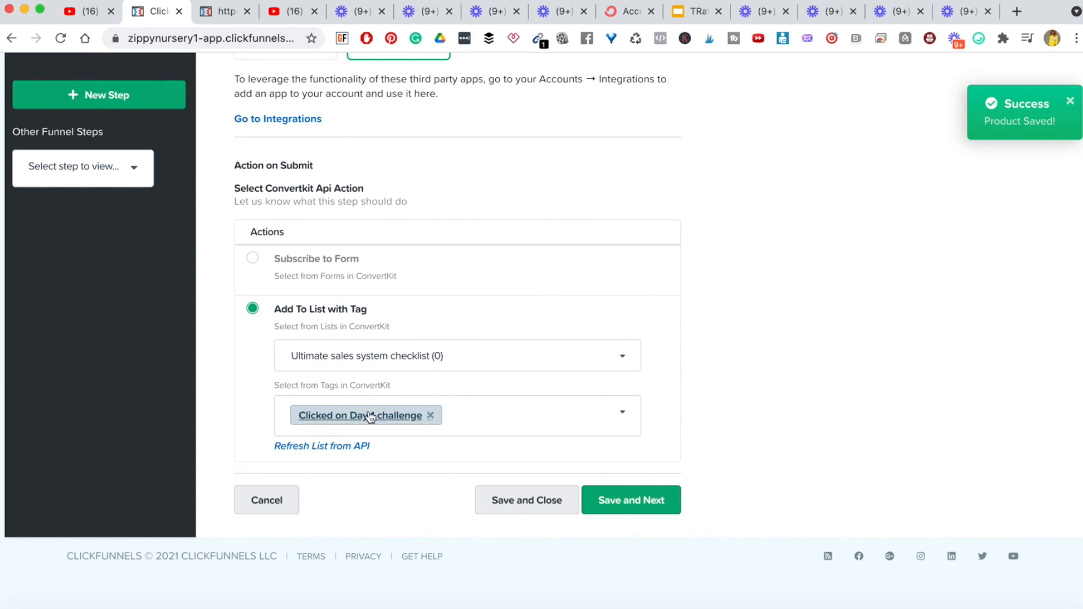
{"action": "left_click", "coordinate": [655, 501]}
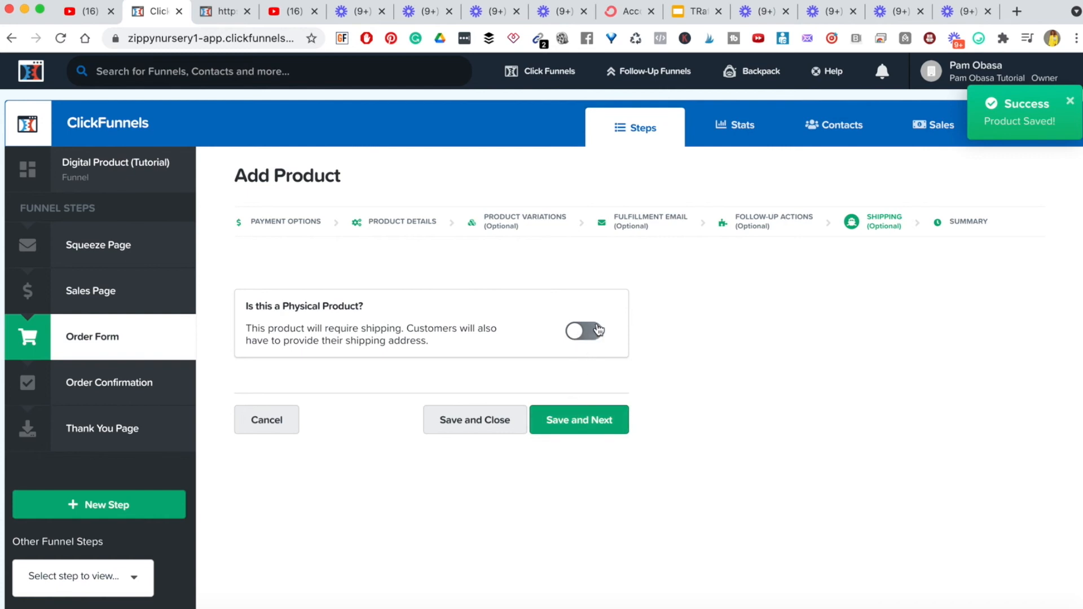
Keep the physical product option off, save to continue to the summary, and return to the product list
{"action": "left_click", "coordinate": [592, 430]}
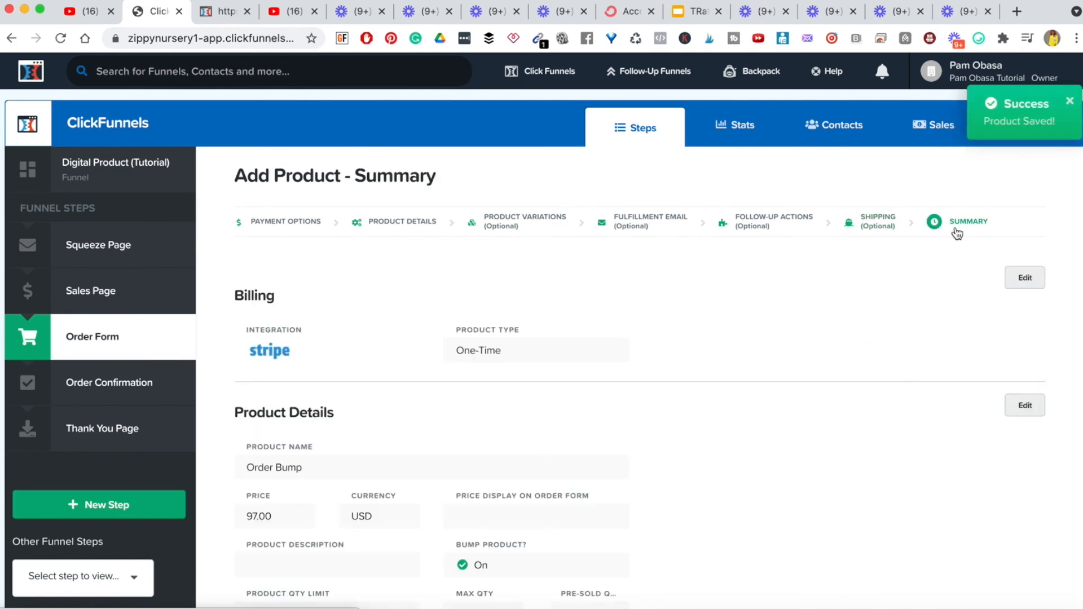
{"action": "scroll", "coordinate": [841, 355], "scroll_direction": "down", "scroll_amount": 10}
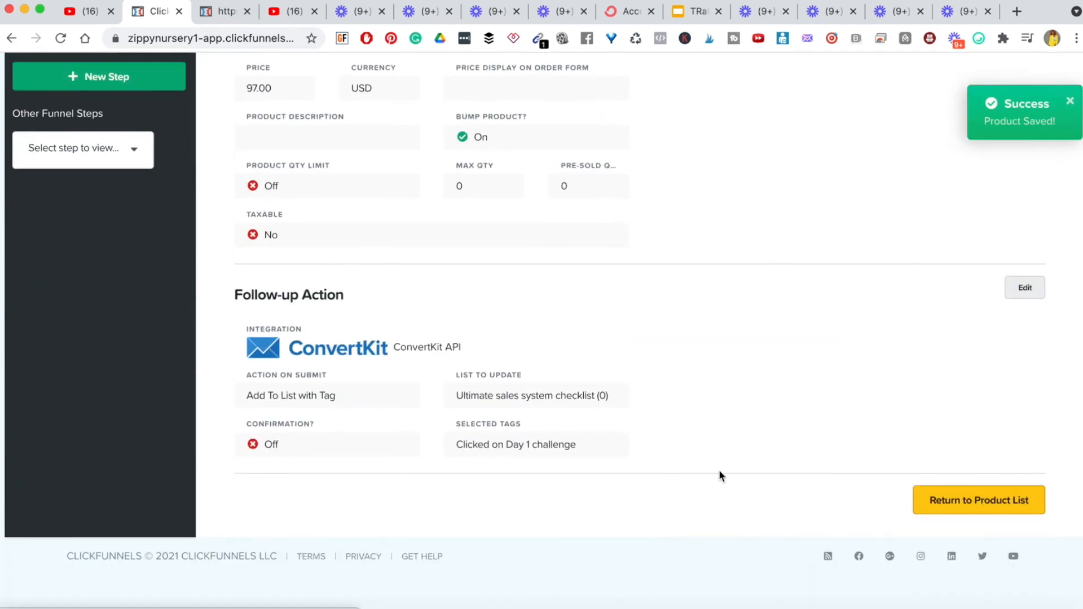
{"action": "left_click", "coordinate": [989, 510]}
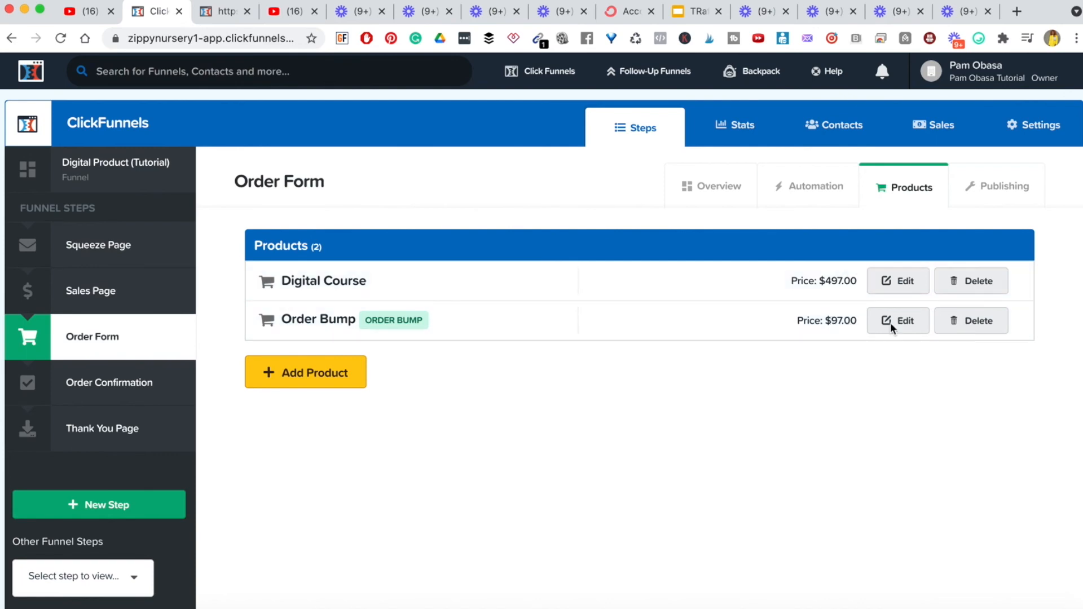
Open the Order Form's publishing settings and look over the available options
{"action": "left_click", "coordinate": [1001, 191]}
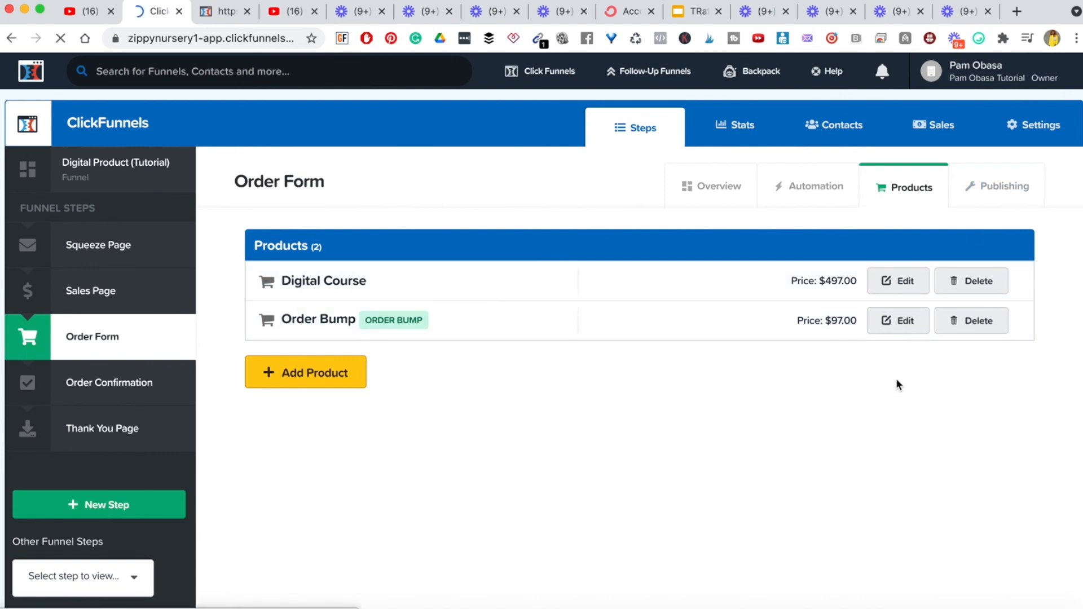
{"action": "scroll", "coordinate": [811, 361], "scroll_direction": "down", "scroll_amount": 2}
{"action": "scroll", "coordinate": [811, 367], "scroll_direction": "up", "scroll_amount": 2}
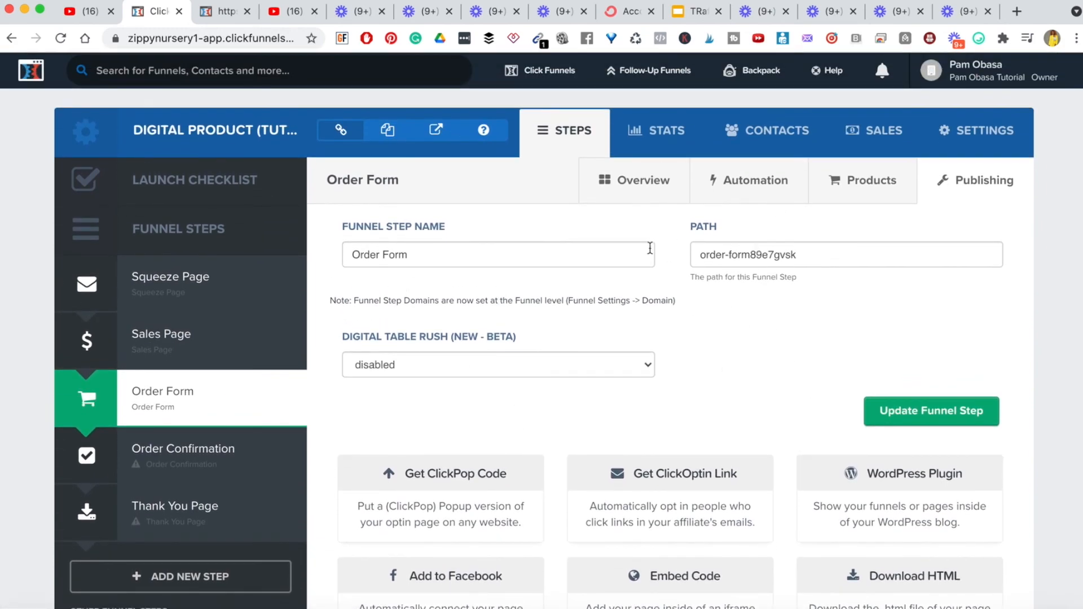
Replace the Order Form's path with digital-course, keeping its funnel step name
{"action": "left_click", "coordinate": [560, 251]}
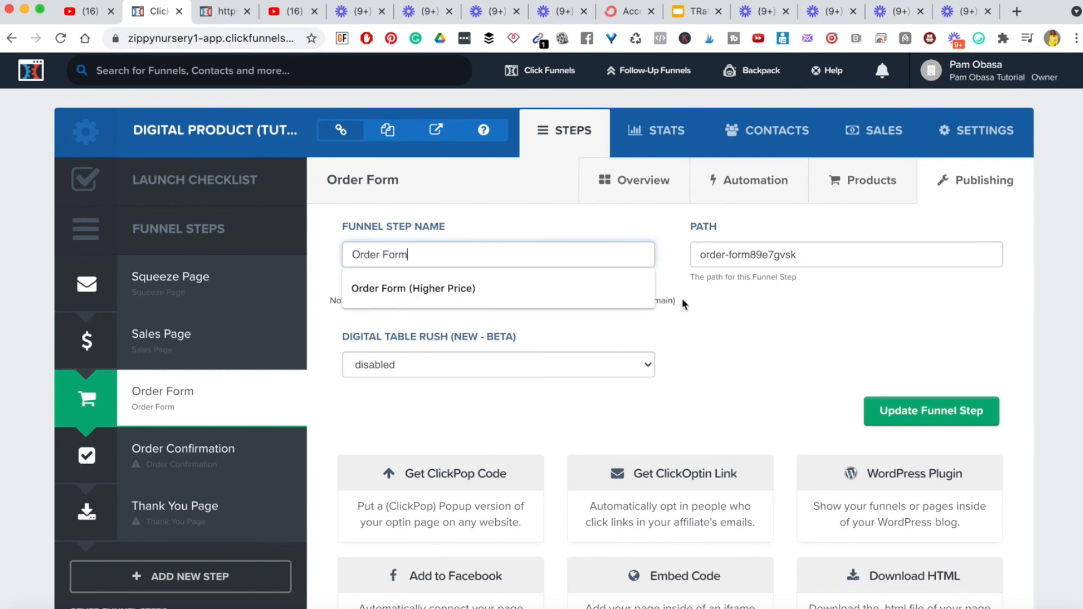
{"action": "left_click", "coordinate": [768, 327]}
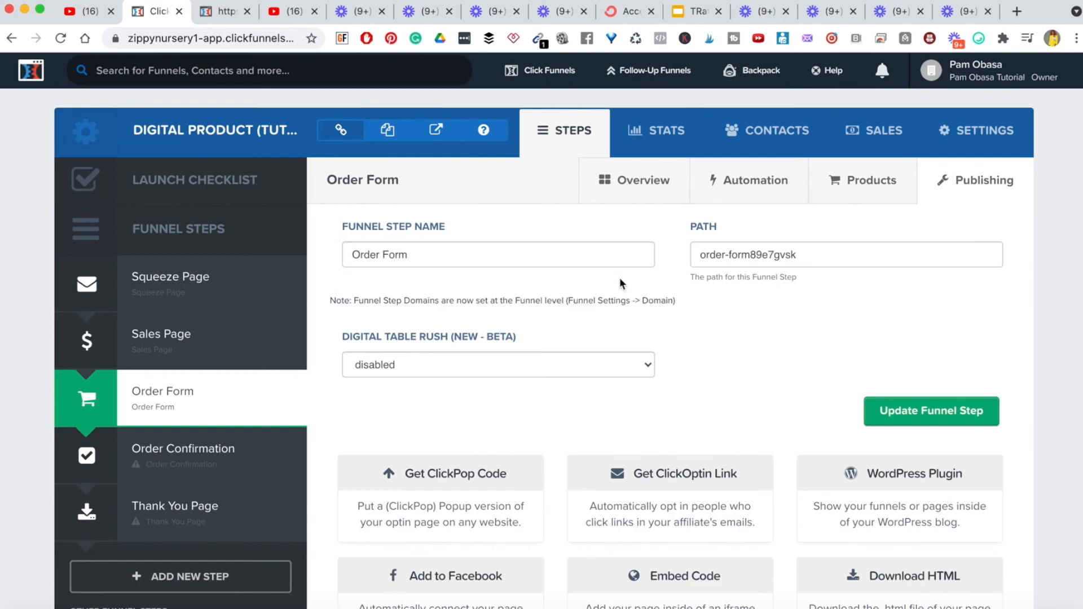
{"action": "triple_click", "coordinate": [760, 254]}
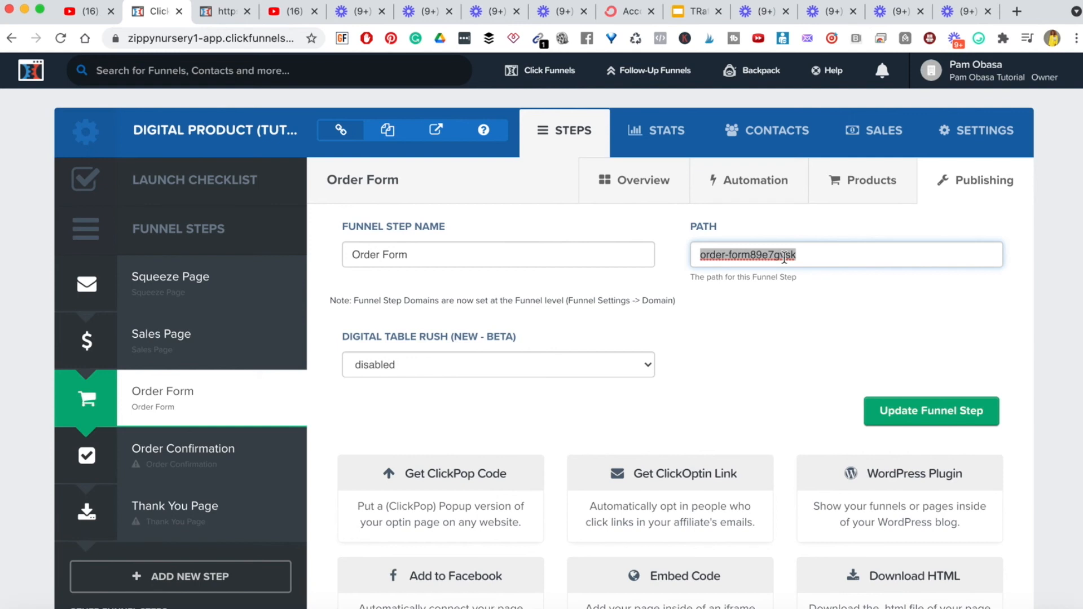
{"action": "type", "text": "bu"}
{"action": "type", "text": "get-access"}
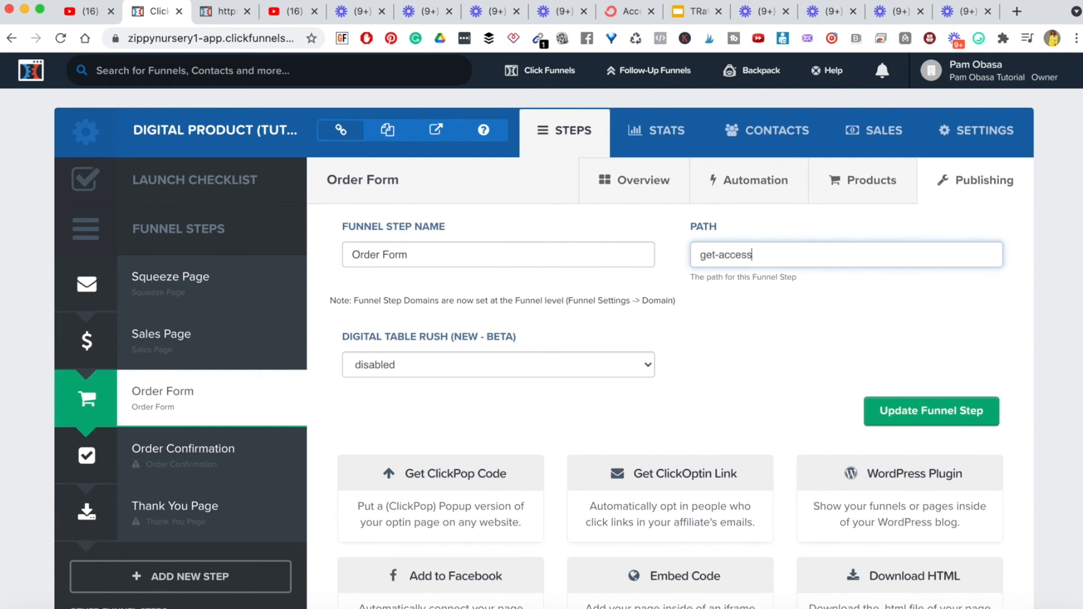
{"action": "key", "text": "BackSpace"}
{"action": "key", "text": "BackSpace"}
{"action": "key", "text": "BackSpace"}
{"action": "key", "text": "BackSpace"}
{"action": "key", "text": "BackSpace"}
{"action": "key", "text": "BackSpace"}
{"action": "key", "text": "BackSpace"}
{"action": "type", "text": "digital-course"}
Set Digital Table Rush to enabled and update the Order Form funnel step
{"action": "left_click", "coordinate": [644, 370]}
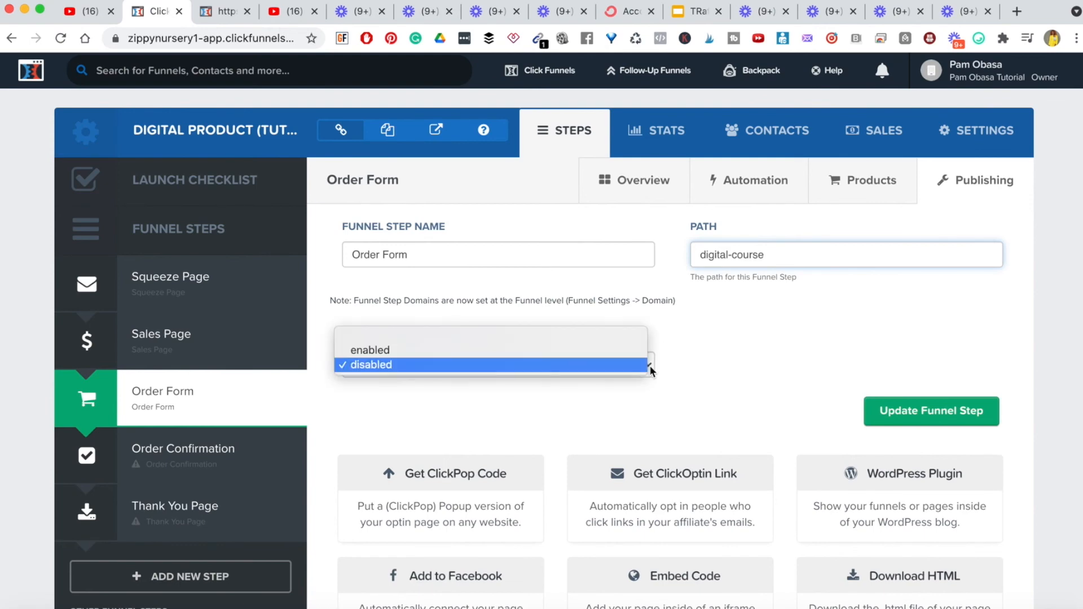
{"action": "left_click", "coordinate": [600, 346]}
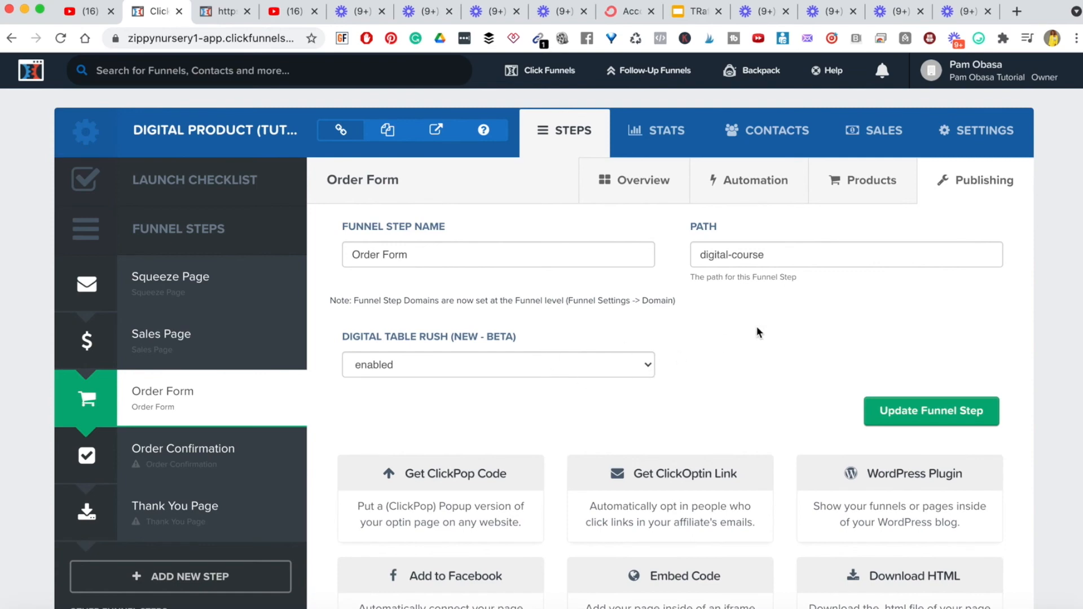
{"action": "left_click", "coordinate": [915, 416]}
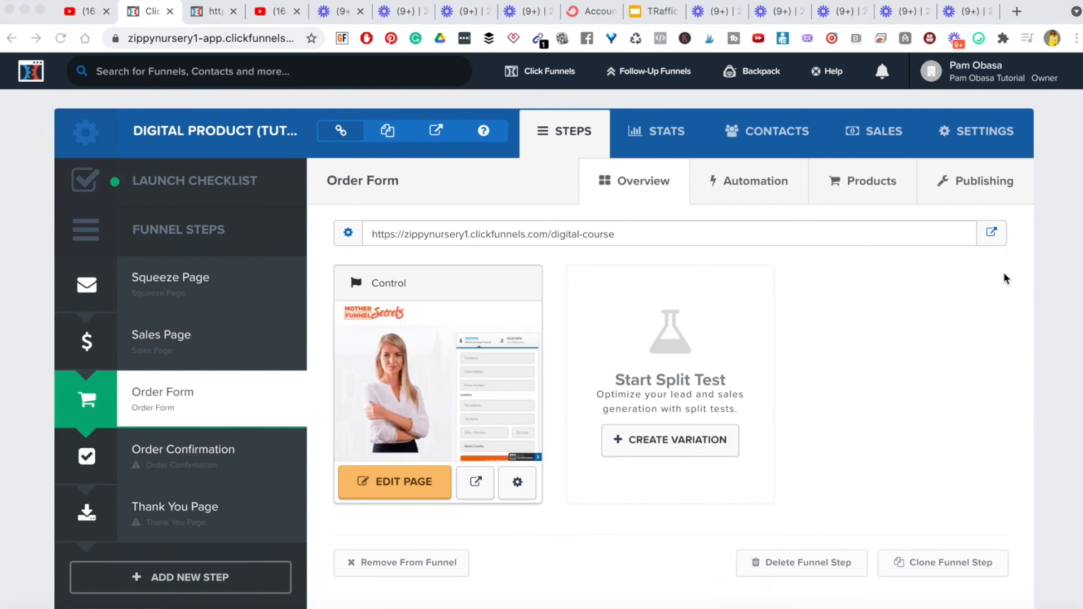
Preview the live order form, try to go to step 2 without the missing details, and close the preview
{"action": "left_click", "coordinate": [991, 232]}
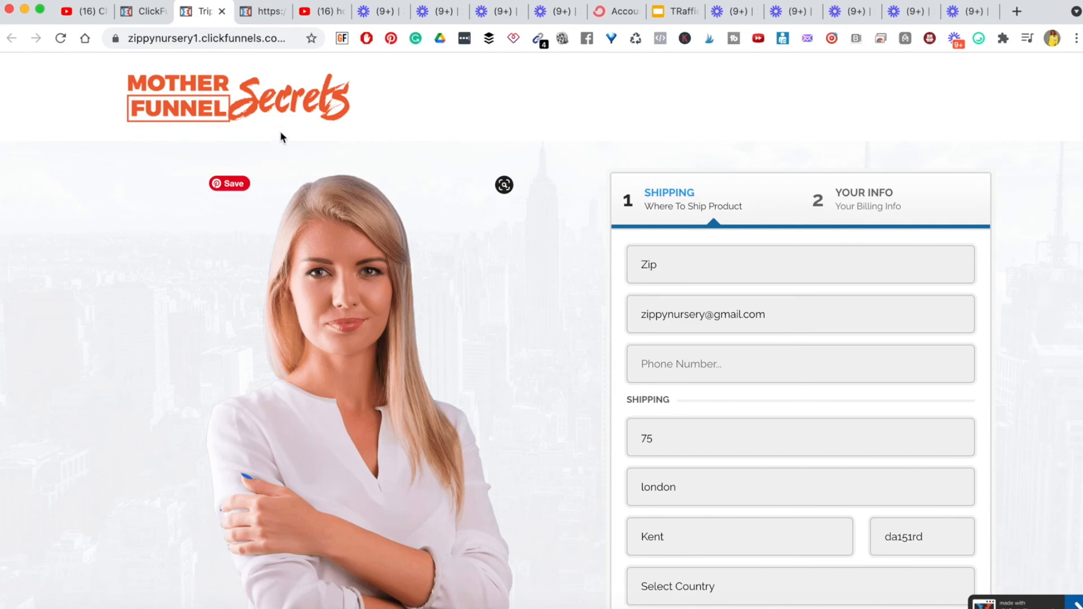
{"action": "scroll", "coordinate": [341, 337], "scroll_direction": "down", "scroll_amount": 10}
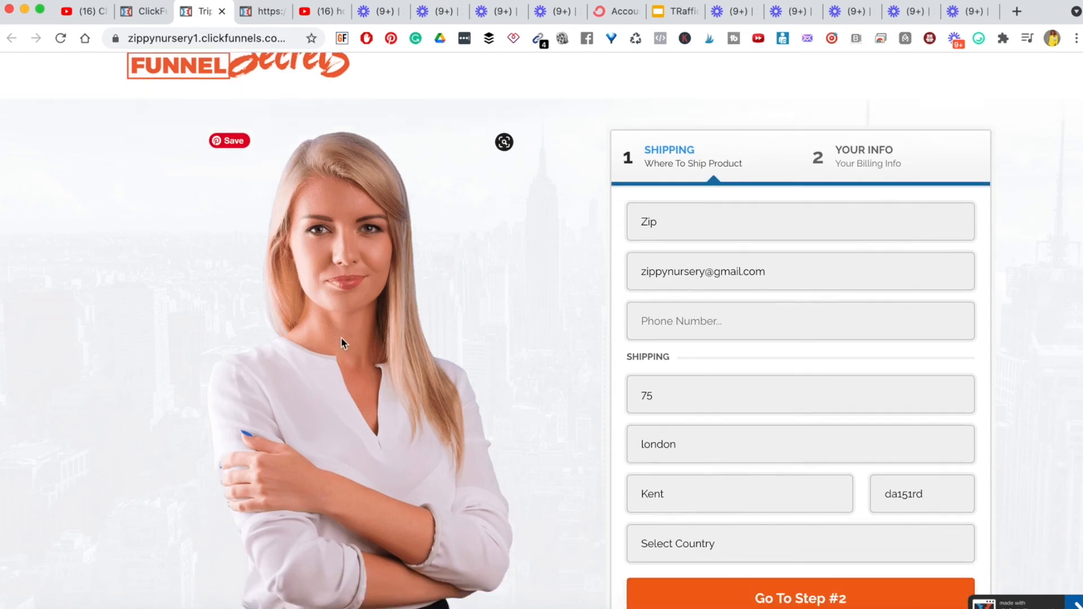
{"action": "scroll", "coordinate": [341, 342], "scroll_direction": "up", "scroll_amount": 10}
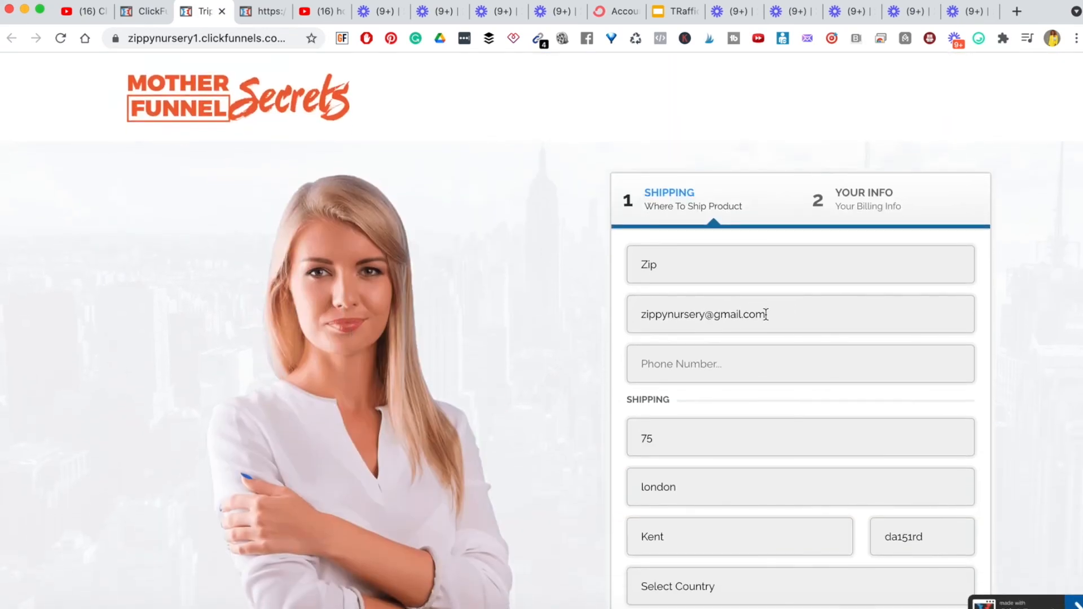
{"action": "scroll", "coordinate": [705, 397], "scroll_direction": "down", "scroll_amount": 2}
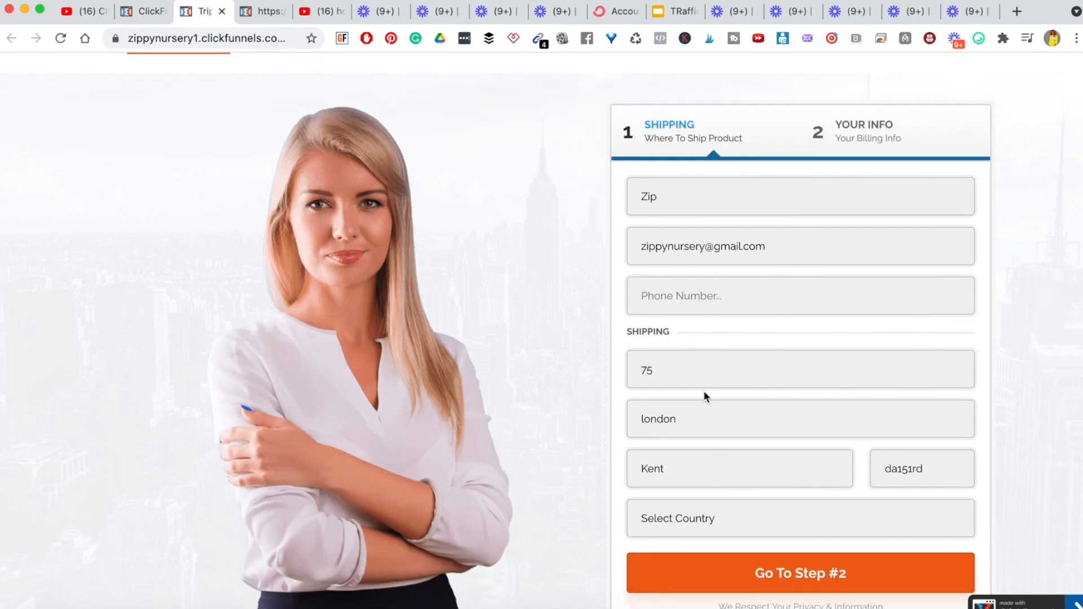
{"action": "left_click", "coordinate": [837, 581]}
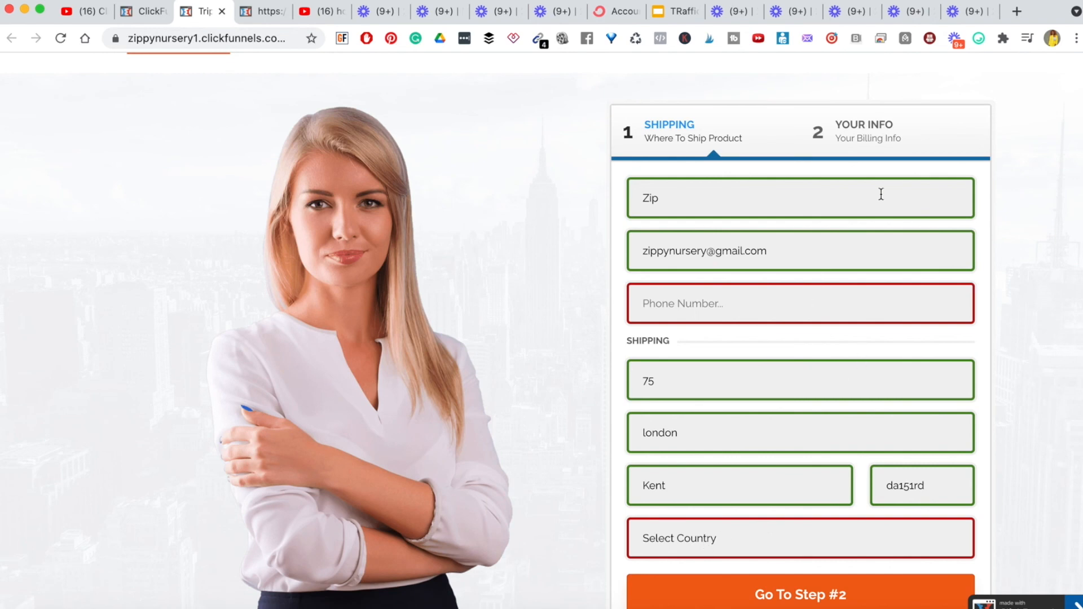
{"action": "scroll", "coordinate": [584, 296], "scroll_direction": "up", "scroll_amount": 2}
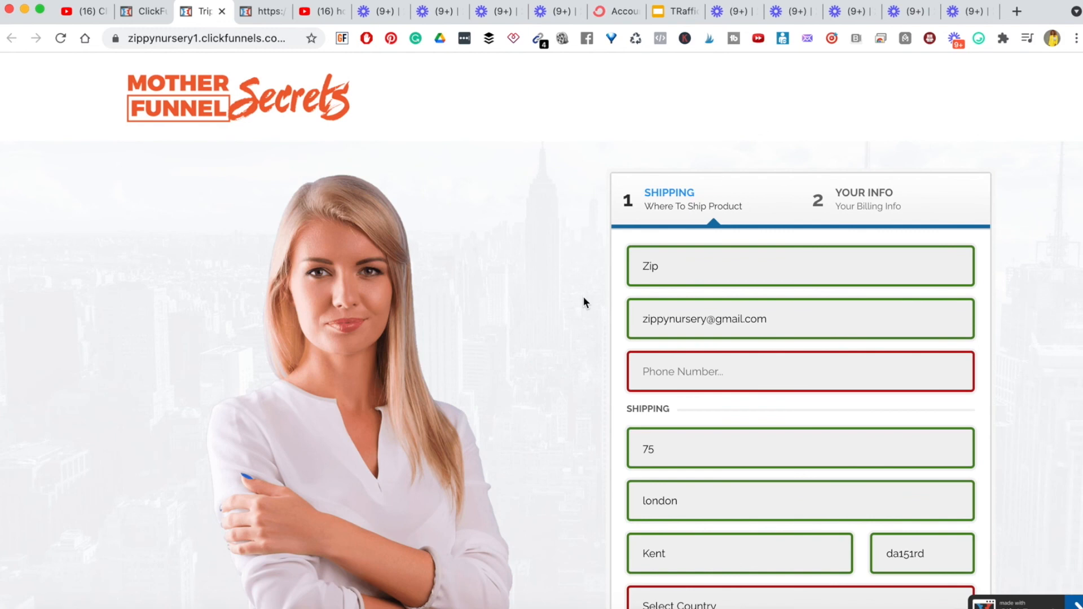
{"action": "key", "text": "super+w"}
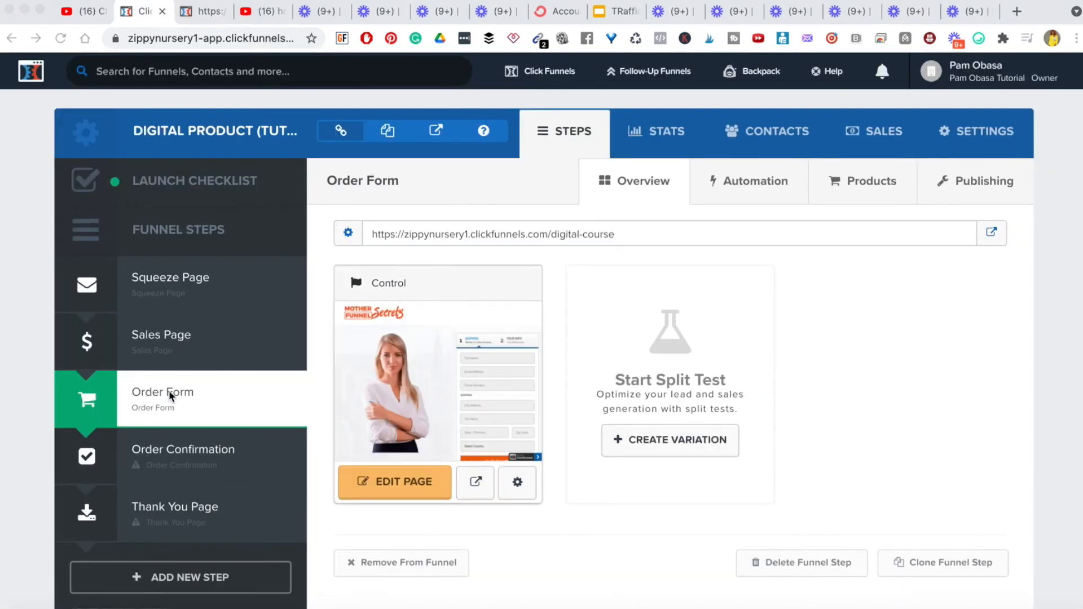
Open the Order Confirmation funnel step and create its page
{"action": "left_click", "coordinate": [153, 457]}
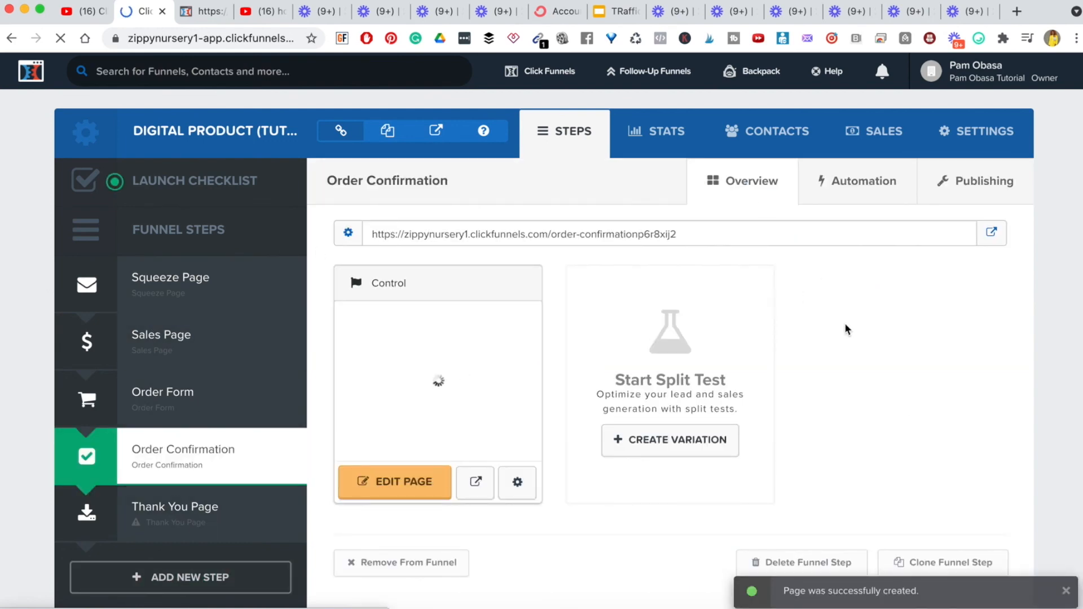
{"action": "scroll", "coordinate": [827, 356], "scroll_direction": "down", "scroll_amount": 1}
{"action": "scroll", "coordinate": [827, 355], "scroll_direction": "up", "scroll_amount": 1}
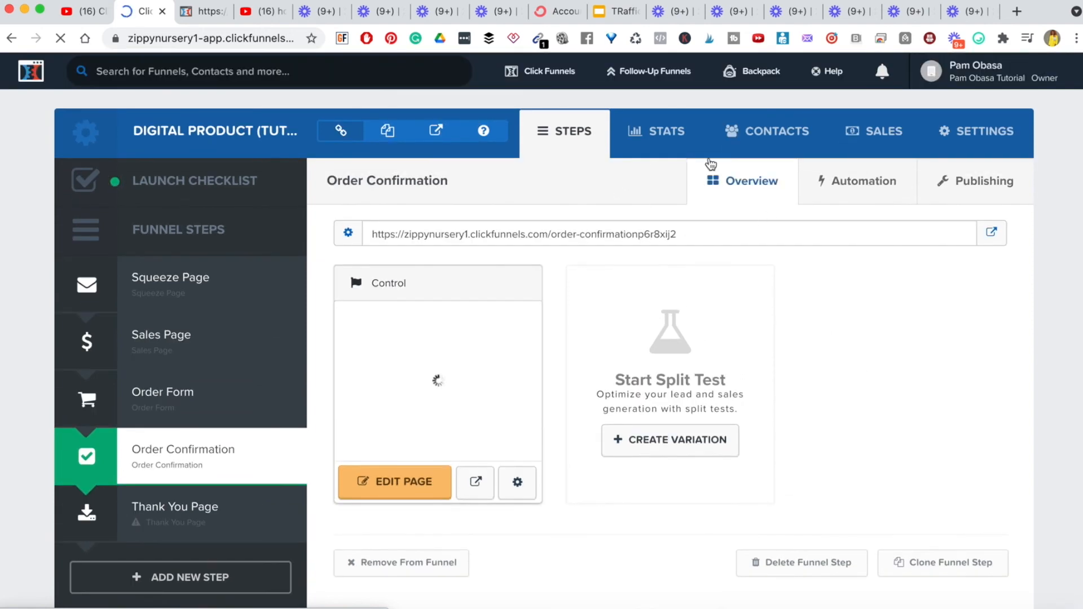
{"action": "left_click", "coordinate": [982, 132]}
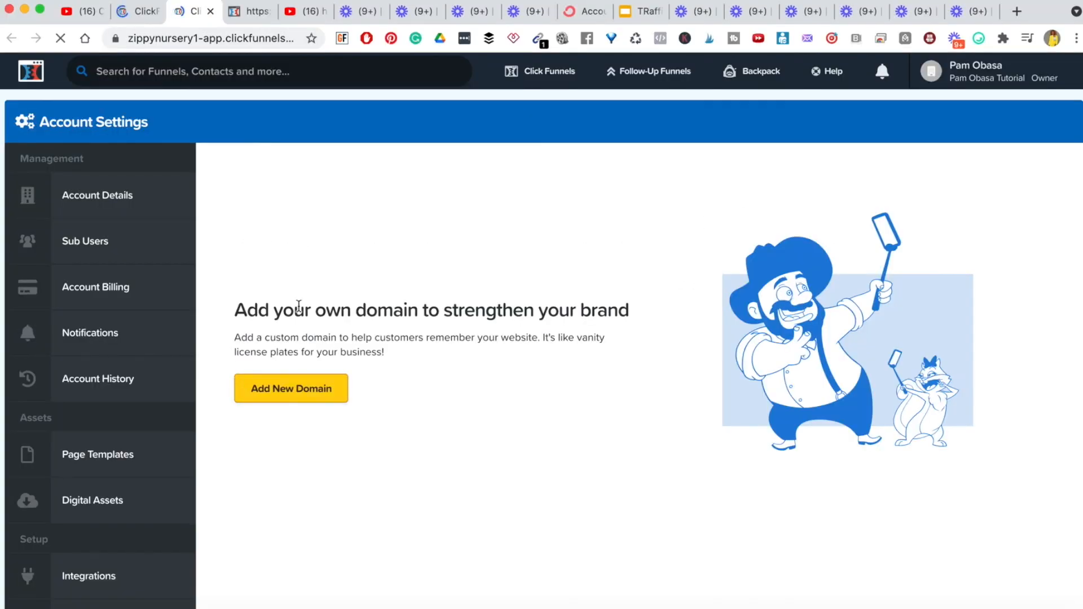
{"action": "left_click", "coordinate": [267, 398]}
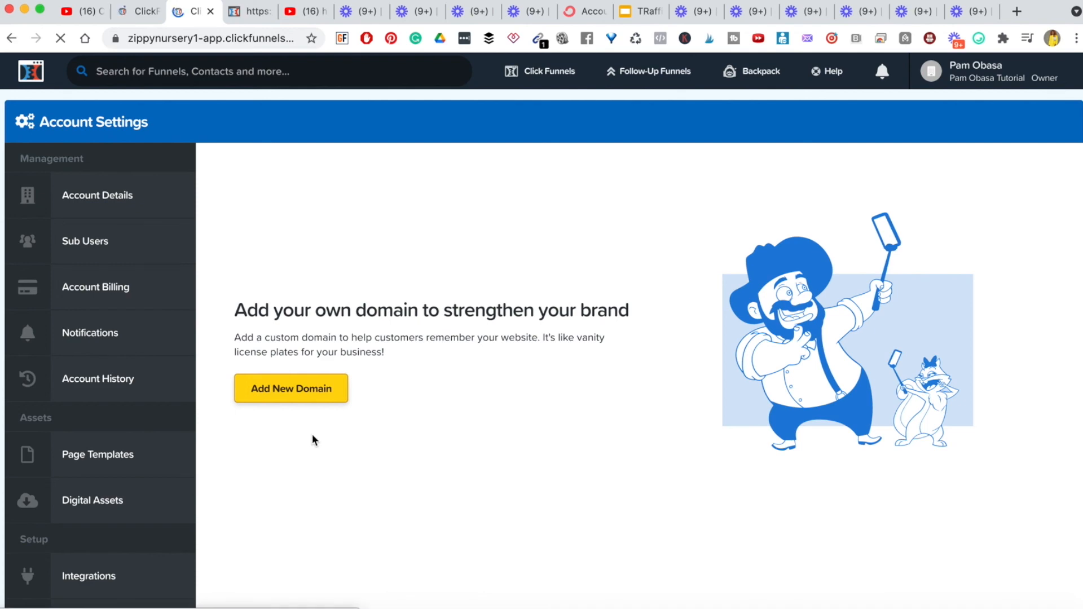
{"action": "scroll", "coordinate": [526, 470], "scroll_direction": "down", "scroll_amount": 3}
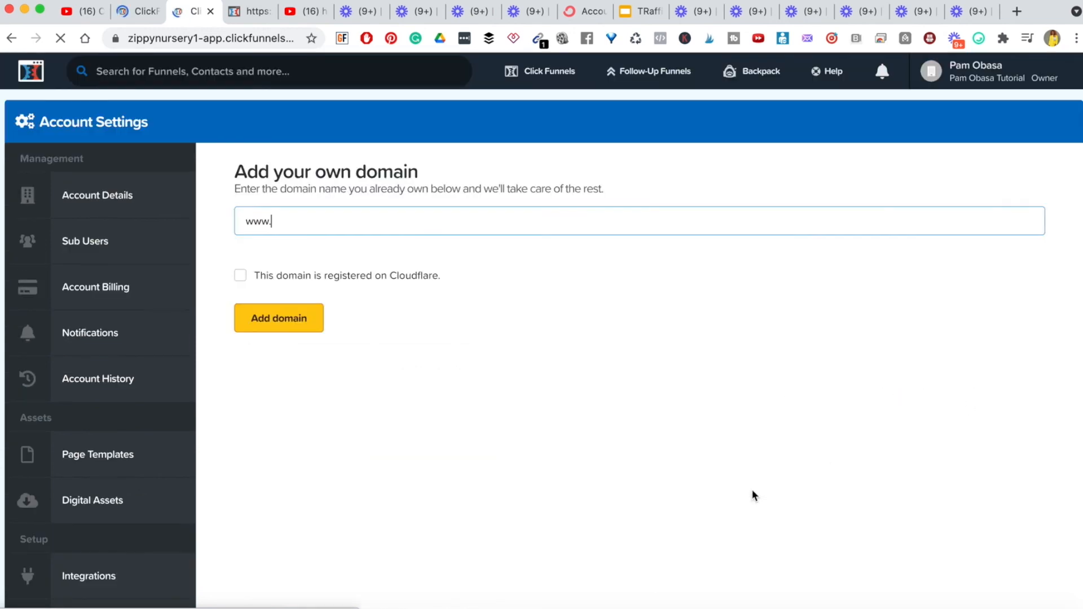
{"action": "triple_click", "coordinate": [303, 218]}
{"action": "left_click", "coordinate": [303, 219]}
{"action": "type", "text": "pamobasa.com"}
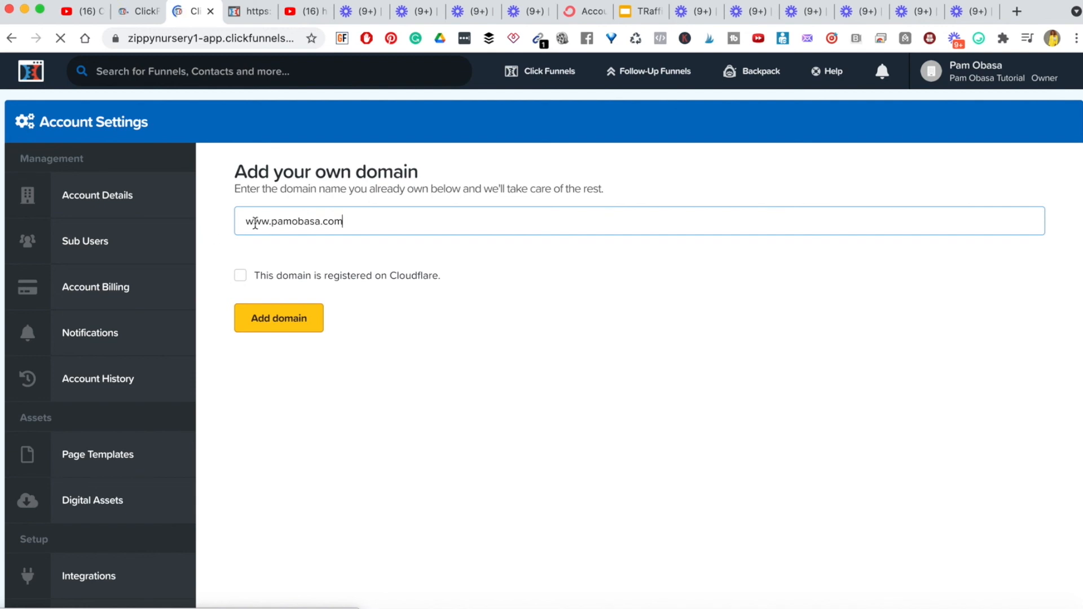
Change the domain's subdomain from www to course and add the domain
{"action": "triple_click", "coordinate": [302, 220]}
{"action": "left_click", "coordinate": [243, 227]}
{"action": "double_click", "coordinate": [246, 223]}
{"action": "type", "text": "go"}
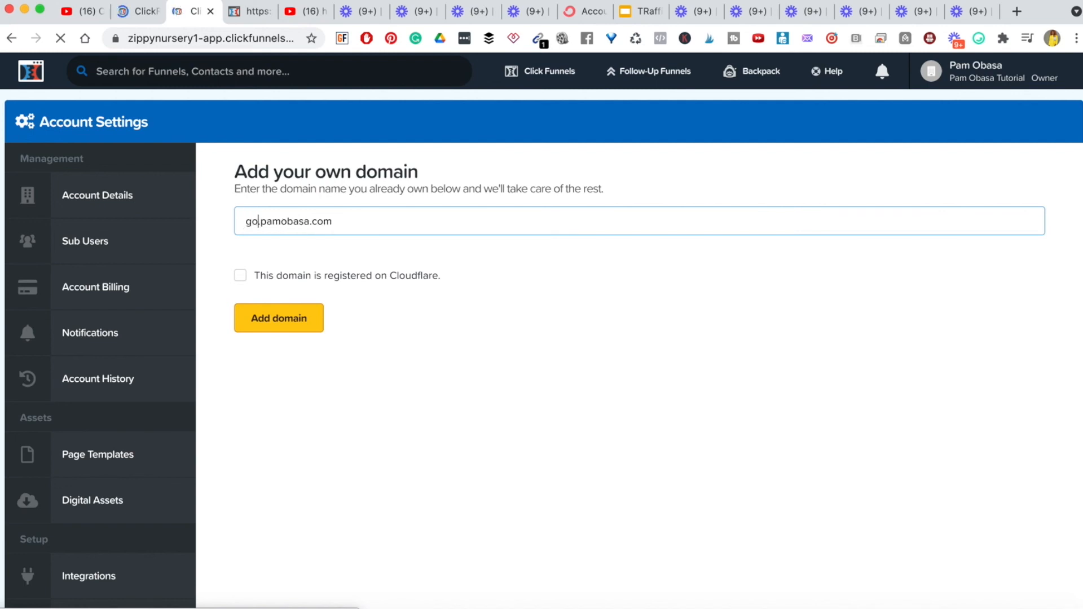
{"action": "key", "text": "BackSpace"}
{"action": "key", "text": "BackSpace"}
{"action": "type", "text": "digit"}
{"action": "key", "text": "BackSpace"}
{"action": "key", "text": "BackSpace"}
{"action": "key", "text": "BackSpace"}
{"action": "key", "text": "BackSpace"}
{"action": "key", "text": "BackSpace"}
{"action": "type", "text": "dourse"}
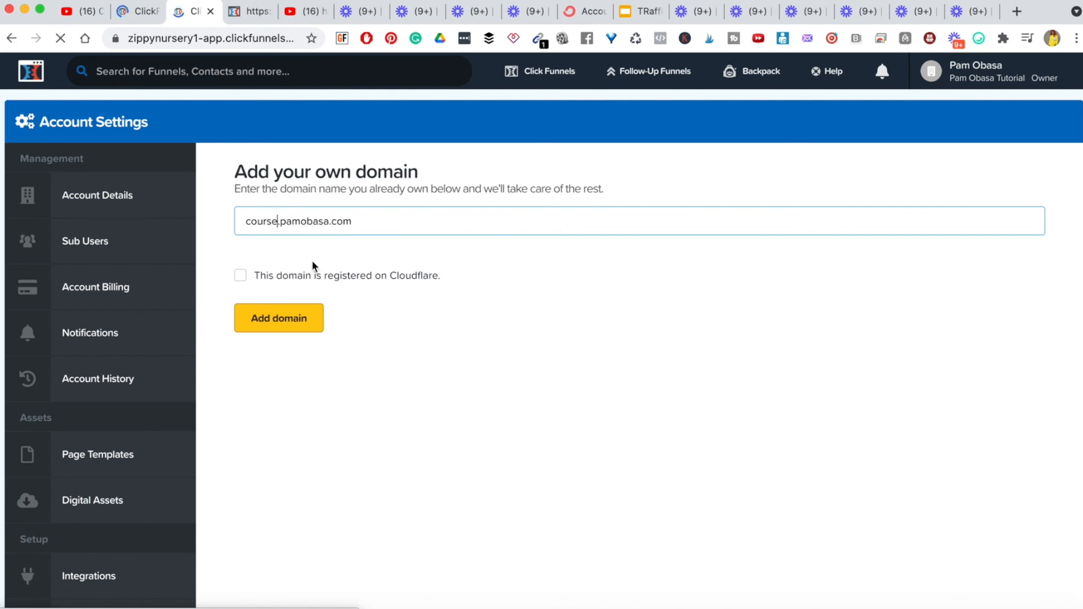
{"action": "left_click", "coordinate": [284, 320]}
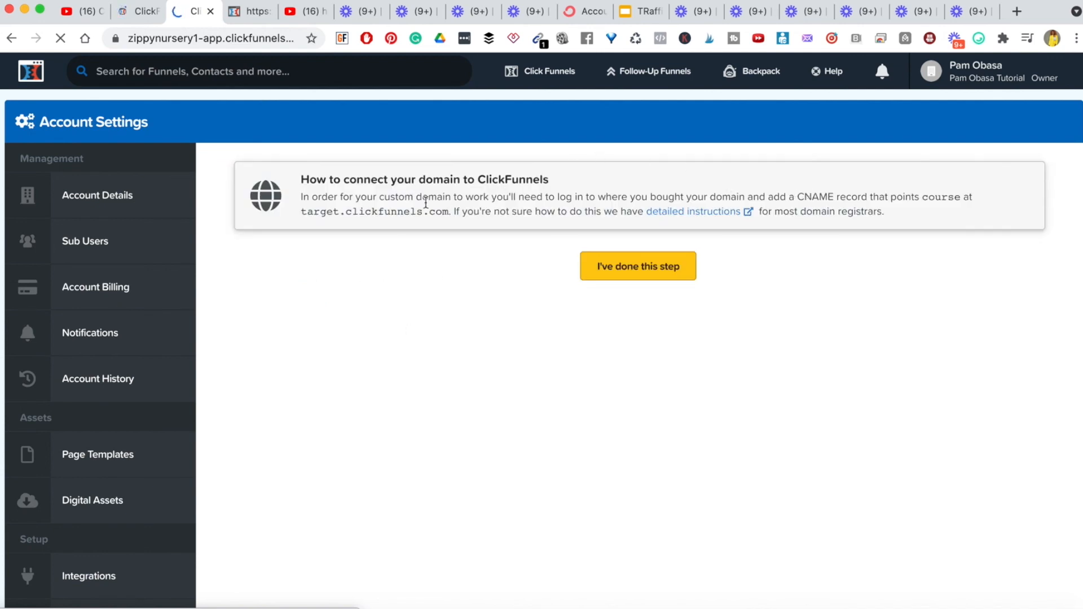
Review the CNAME record instructions, confirm that step as done, and close the domain verification notice
{"action": "left_click_drag", "start_coordinate": [792, 198], "coordinate": [912, 226]}
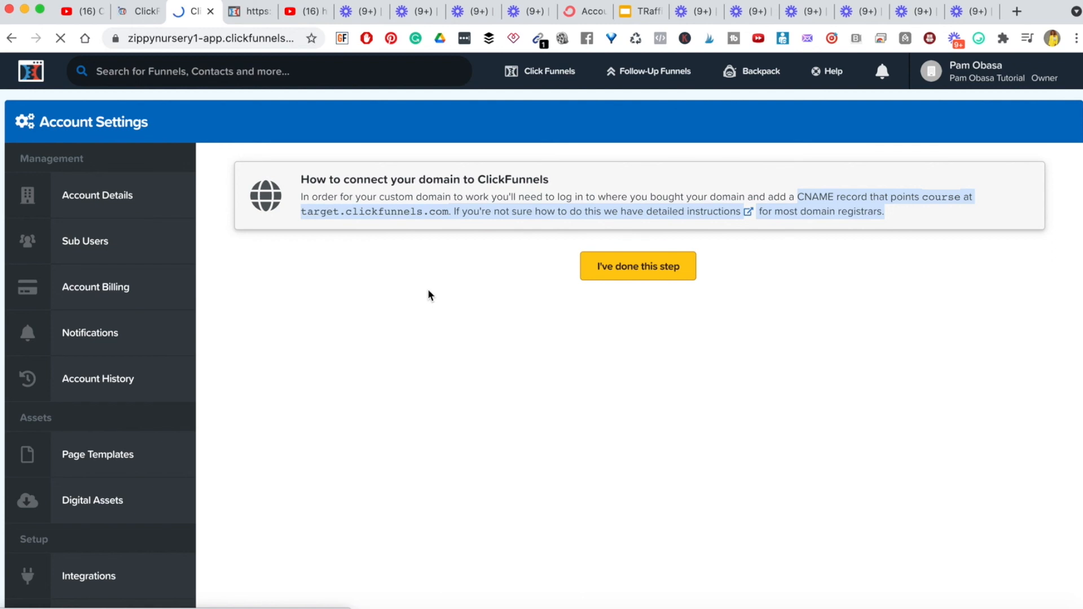
{"action": "left_click", "coordinate": [636, 271]}
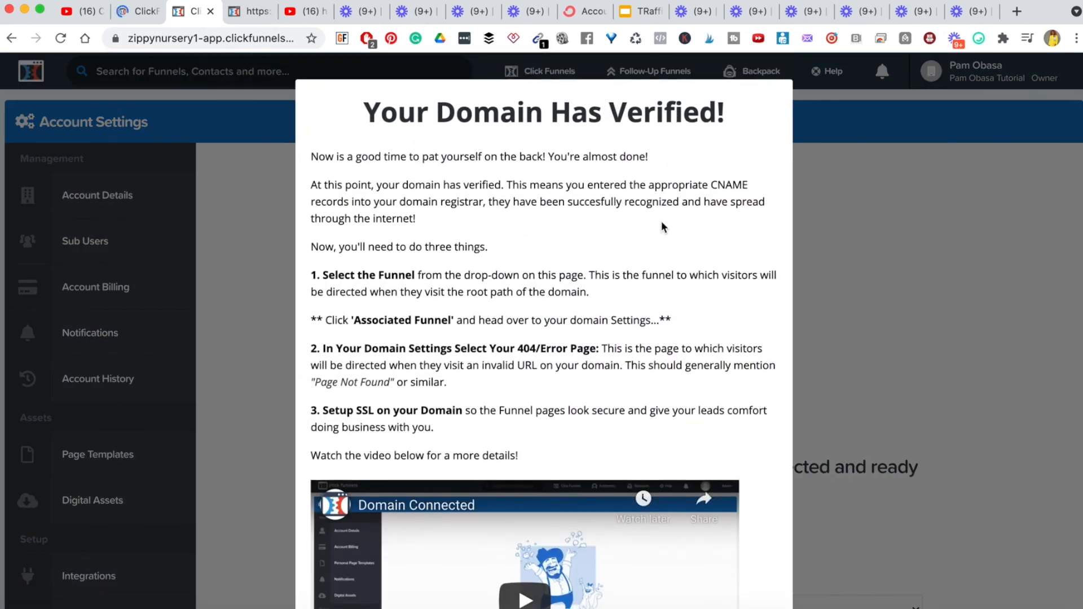
{"action": "scroll", "coordinate": [486, 461], "scroll_direction": "down", "scroll_amount": 3}
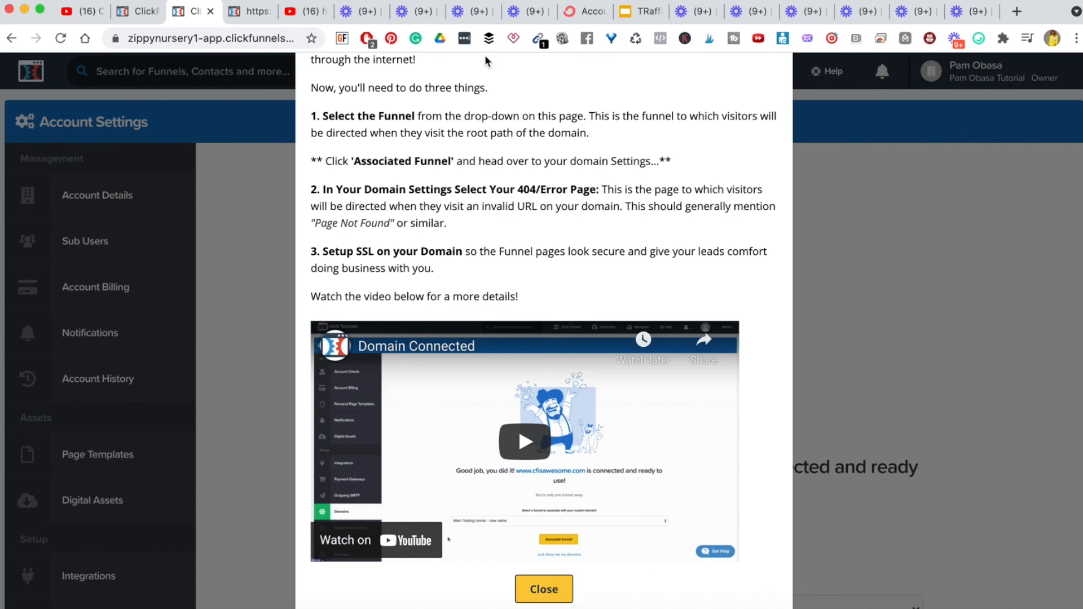
{"action": "scroll", "coordinate": [465, 154], "scroll_direction": "up", "scroll_amount": 1}
{"action": "scroll", "coordinate": [474, 154], "scroll_direction": "up", "scroll_amount": 5}
{"action": "scroll", "coordinate": [467, 160], "scroll_direction": "down", "scroll_amount": 6}
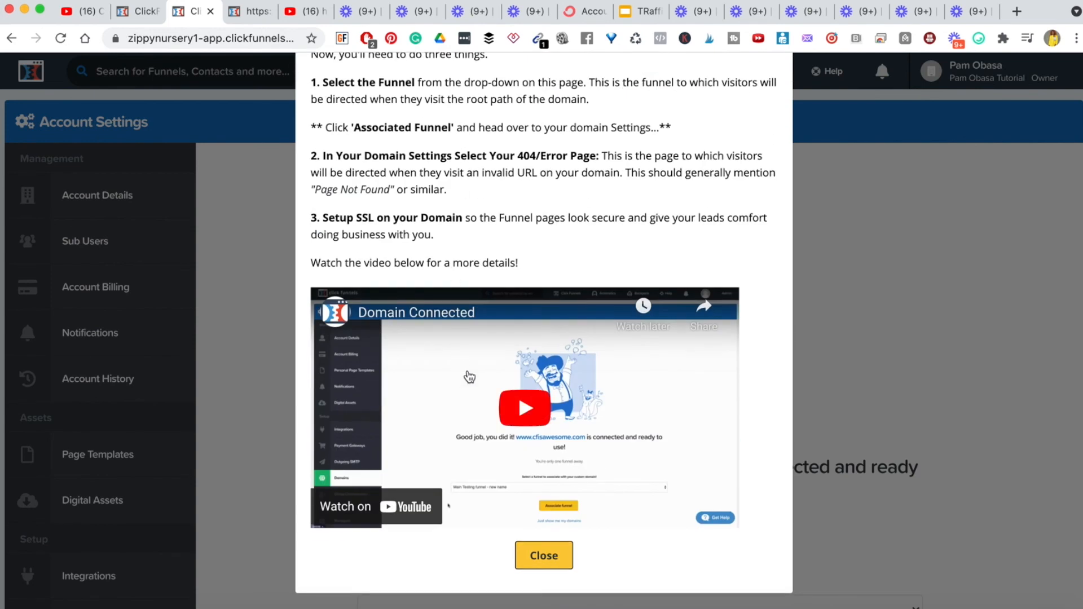
{"action": "left_click", "coordinate": [545, 557]}
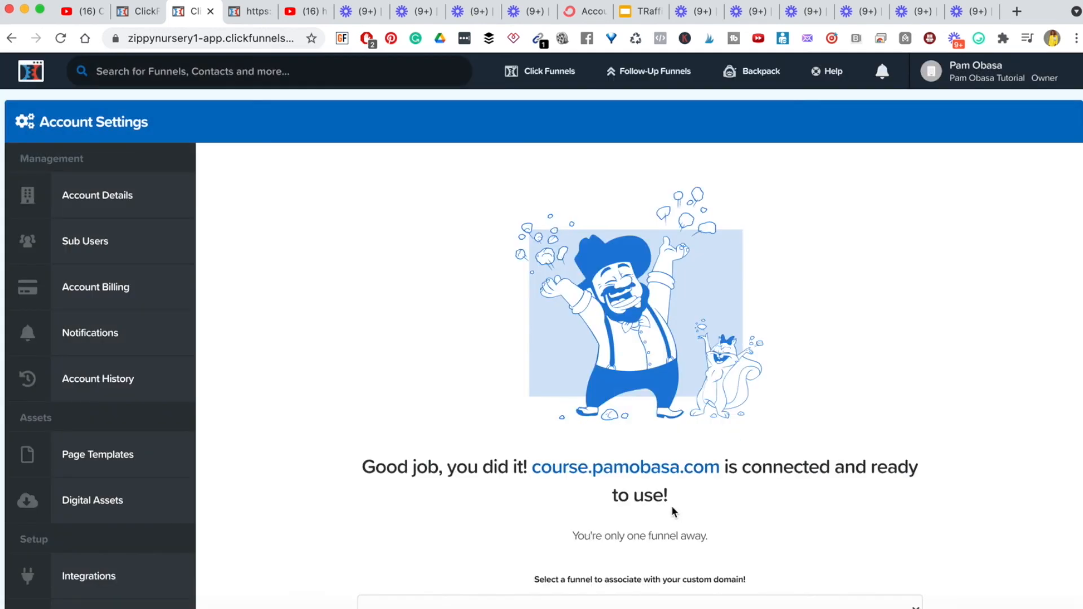
Leave the domain connection page for the funnels list and open the Digital Product (Tutorial) funnel
{"action": "scroll", "coordinate": [593, 494], "scroll_direction": "down", "scroll_amount": 3}
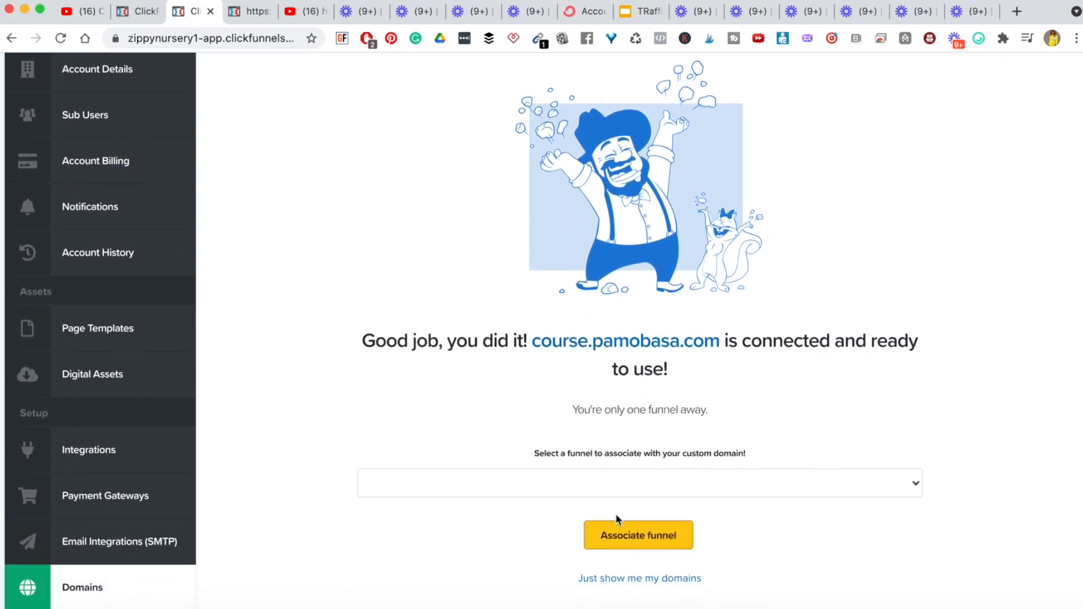
{"action": "scroll", "coordinate": [344, 478], "scroll_direction": "down", "scroll_amount": 3}
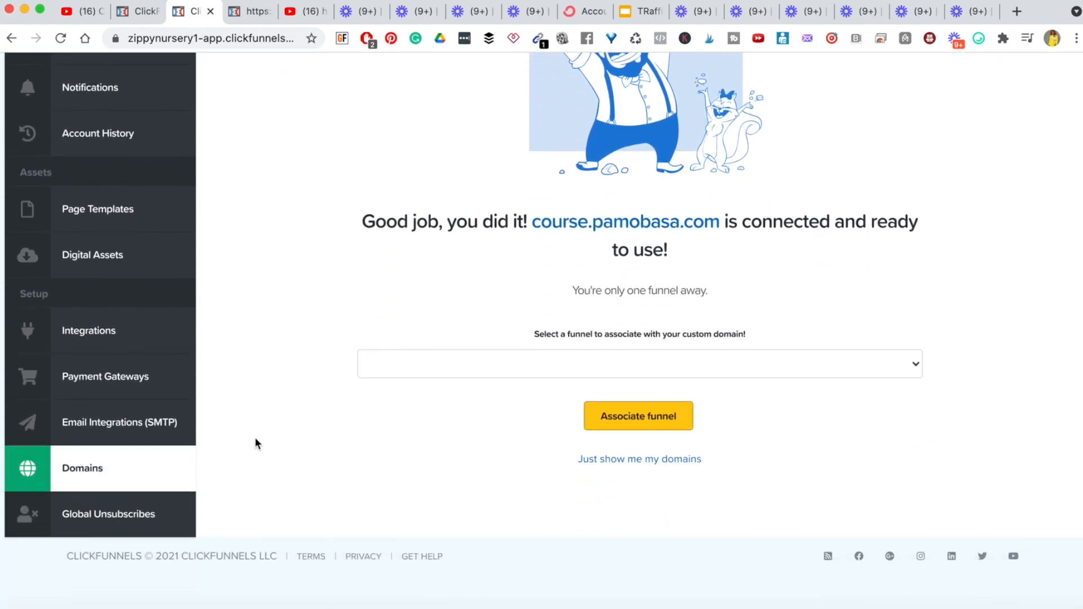
{"action": "scroll", "coordinate": [158, 286], "scroll_direction": "up", "scroll_amount": 6}
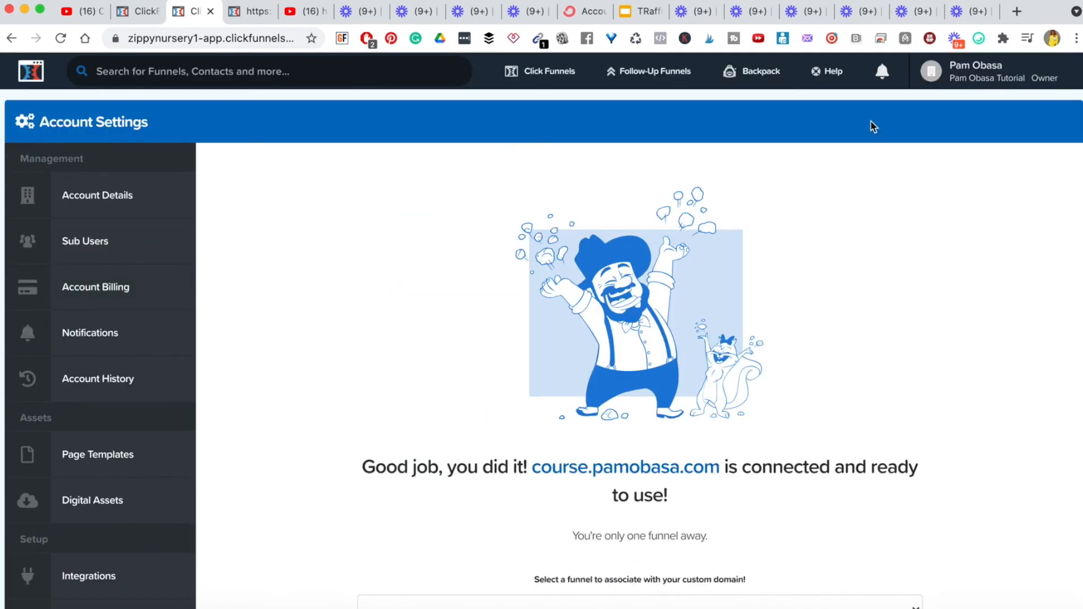
{"action": "mouse_move", "coordinate": [542, 84]}
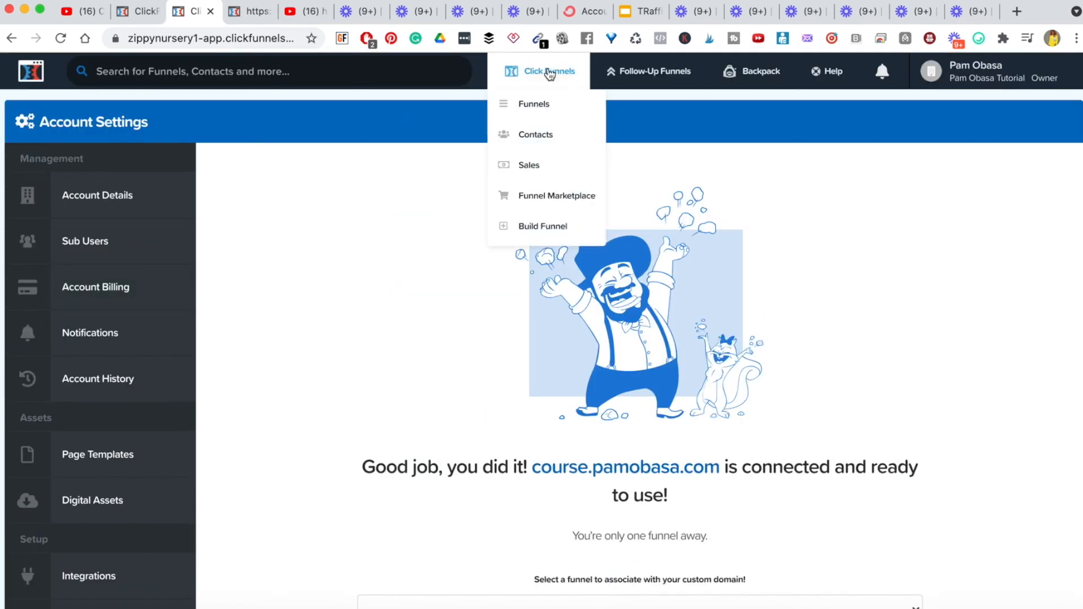
{"action": "left_click", "coordinate": [546, 105]}
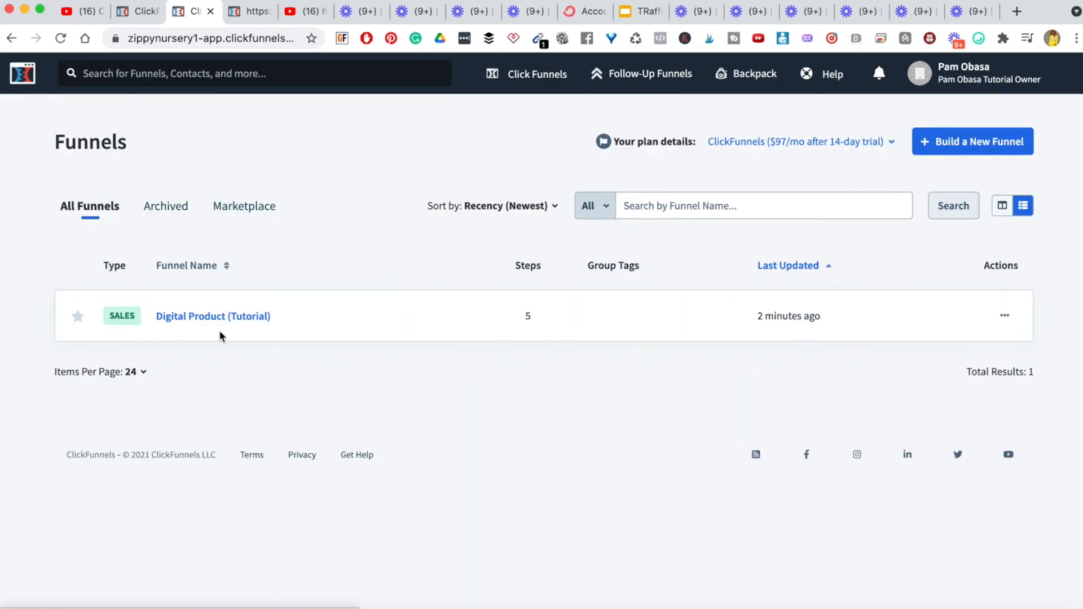
{"action": "left_click", "coordinate": [209, 320]}
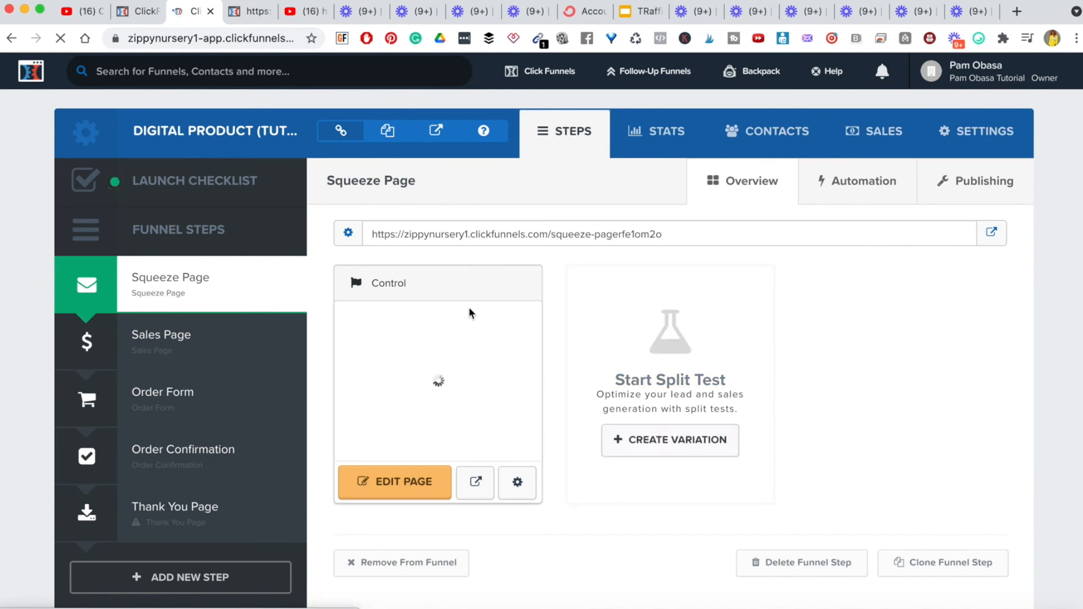
In the funnel's settings, select the newly connected course subdomain as the funnel's domain
{"action": "left_click", "coordinate": [643, 327]}
{"action": "left_click", "coordinate": [662, 359]}
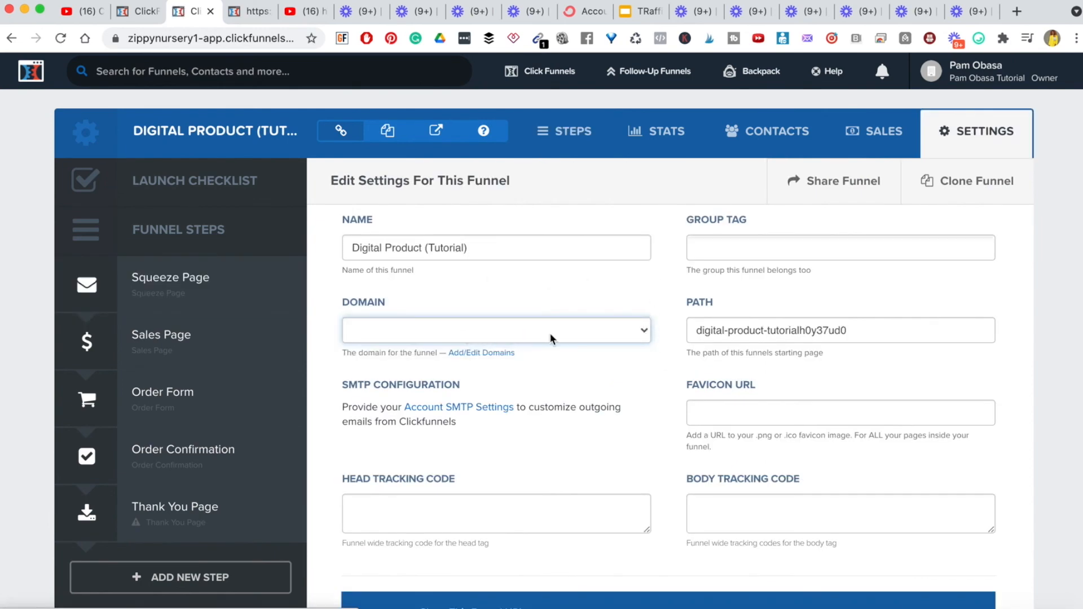
{"action": "left_click", "coordinate": [644, 337]}
{"action": "left_click", "coordinate": [599, 344]}
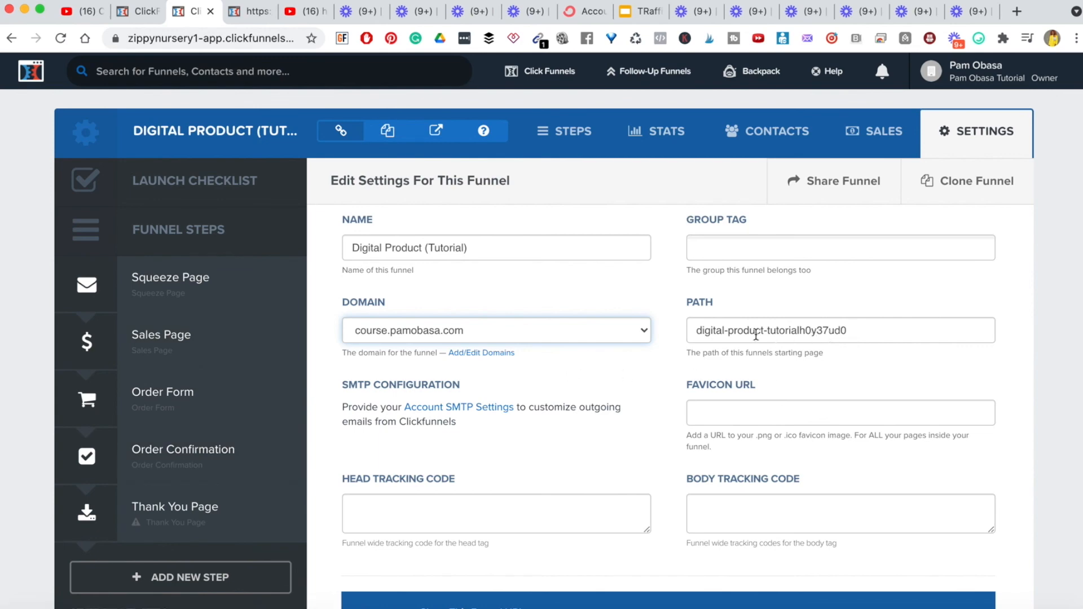
Shorten the path of the funnel's starting page to digital-product
{"action": "left_click", "coordinate": [862, 328]}
{"action": "key", "text": "BackSpace"}
{"action": "key", "text": "BackSpace"}
{"action": "key", "text": "BackSpace"}
{"action": "key", "text": "BackSpace"}
{"action": "key", "text": "BackSpace"}
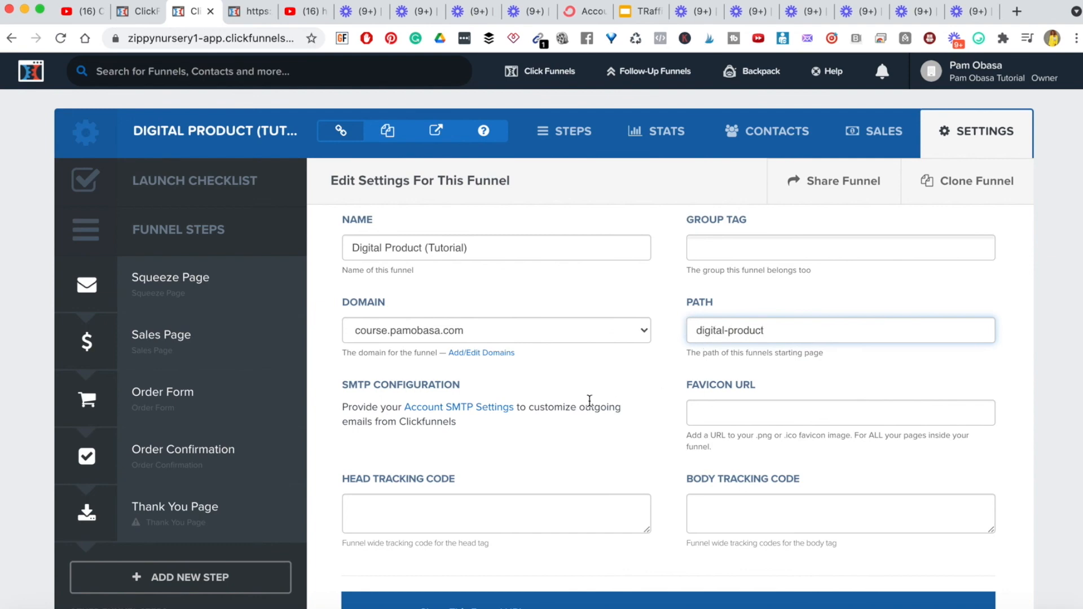
Examine the funnel-wide Head Tracking Code field, resizing its text box
{"action": "scroll", "coordinate": [588, 405], "scroll_direction": "down", "scroll_amount": 1}
{"action": "left_click", "coordinate": [676, 356]}
{"action": "left_click_drag", "start_coordinate": [647, 493], "coordinate": [688, 539]}
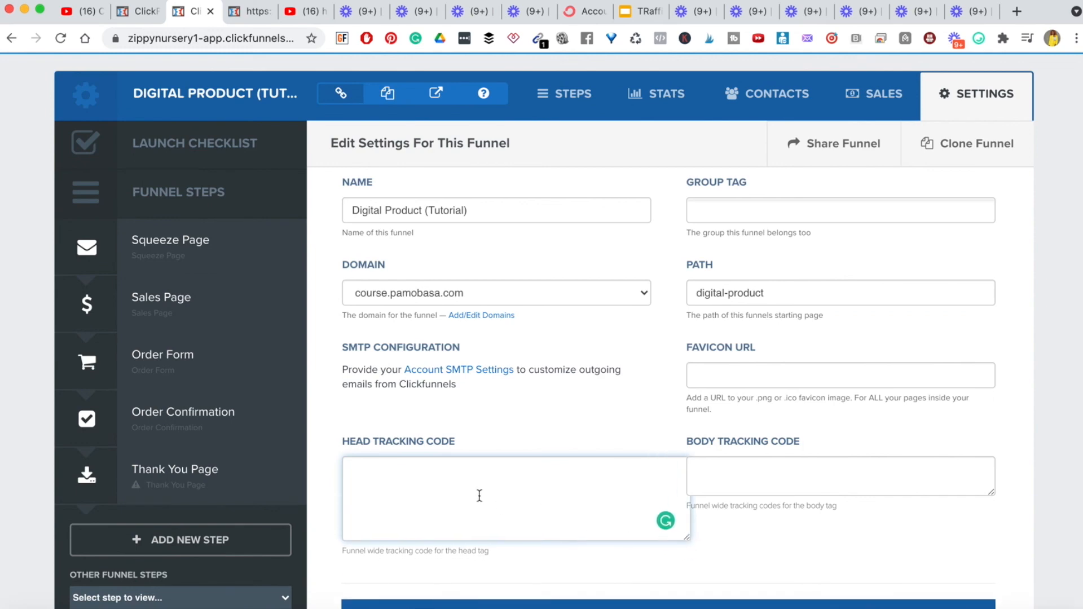
{"action": "left_click_drag", "start_coordinate": [689, 540], "coordinate": [615, 518]}
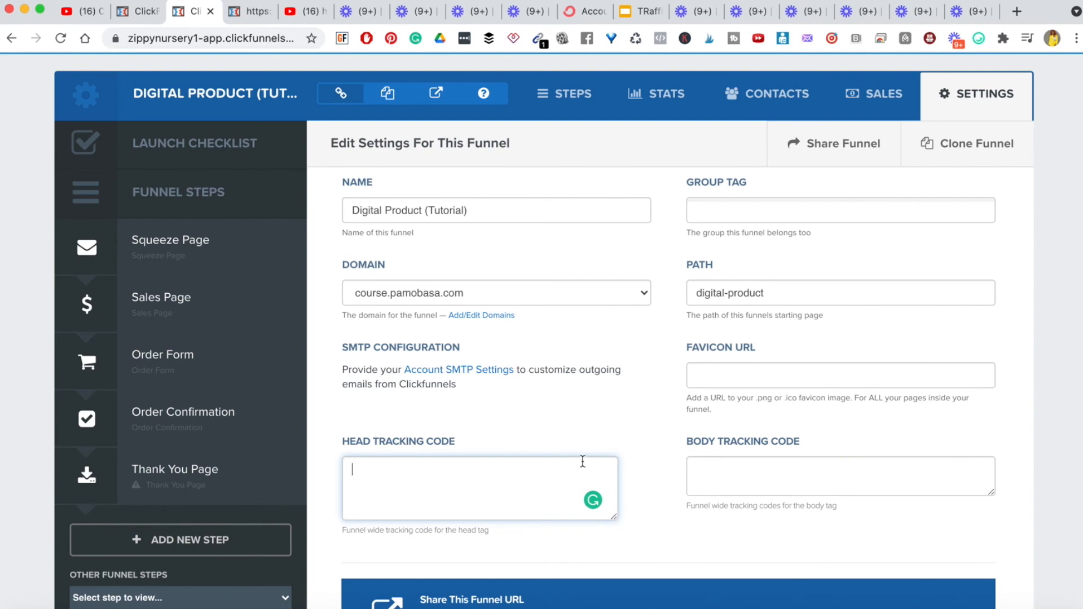
{"action": "left_click", "coordinate": [656, 455]}
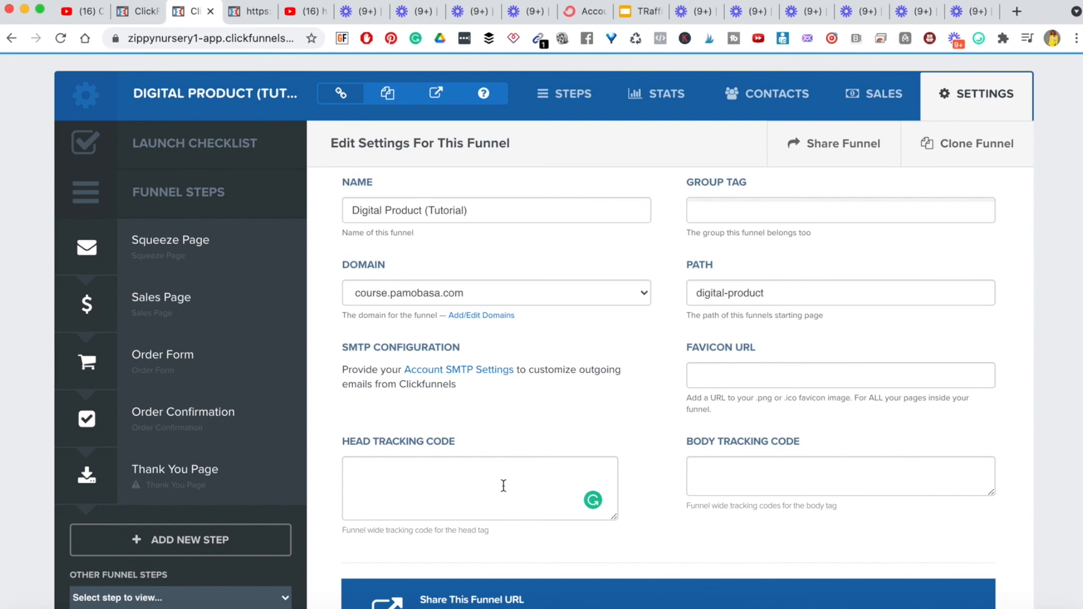
Choose the demo Stripe account for the funnel and save the updated funnel settings
{"action": "scroll", "coordinate": [504, 486], "scroll_direction": "down", "scroll_amount": 10}
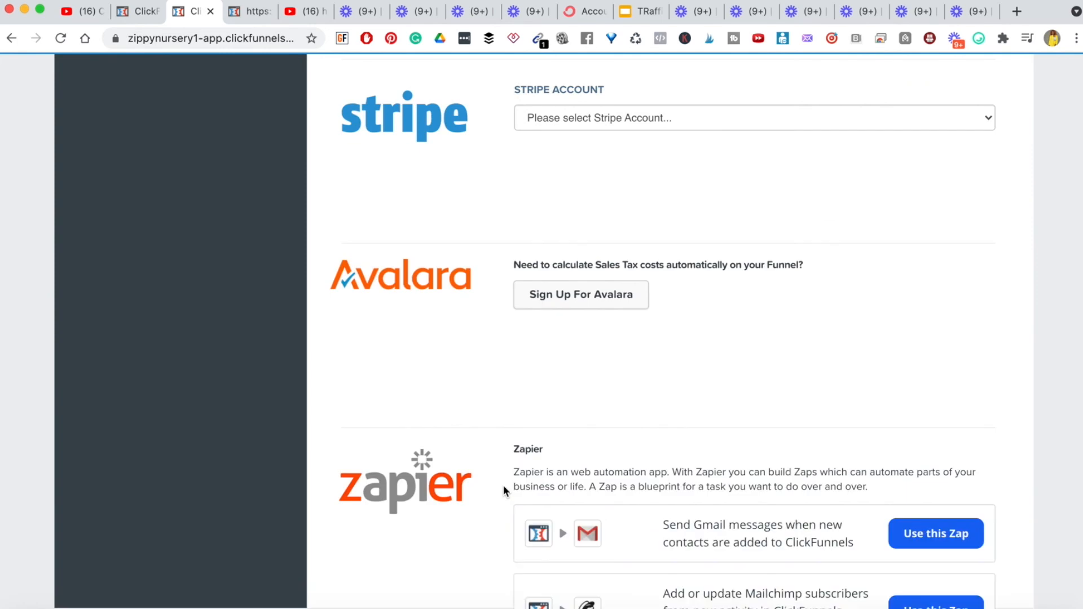
{"action": "scroll", "coordinate": [543, 128], "scroll_direction": "up", "scroll_amount": 2}
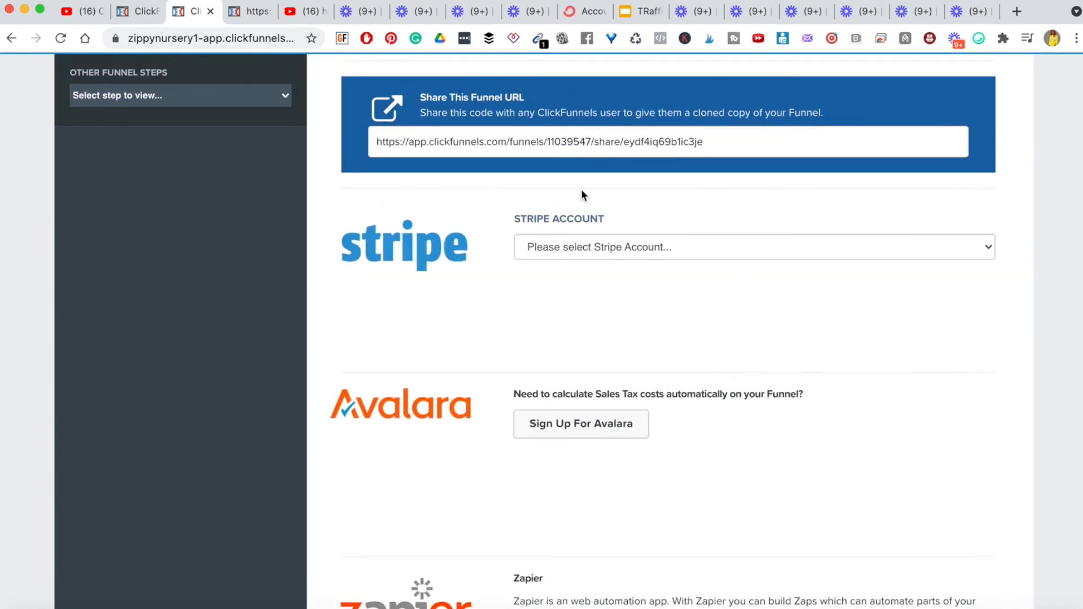
{"action": "left_click", "coordinate": [978, 251]}
{"action": "left_click", "coordinate": [858, 276]}
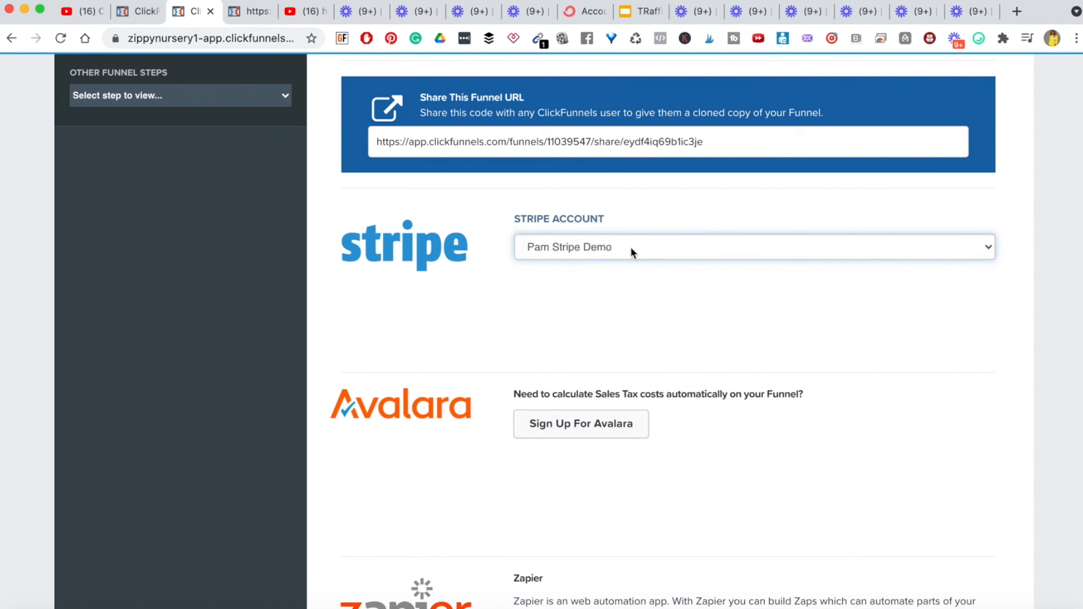
{"action": "scroll", "coordinate": [610, 320], "scroll_direction": "down", "scroll_amount": 3}
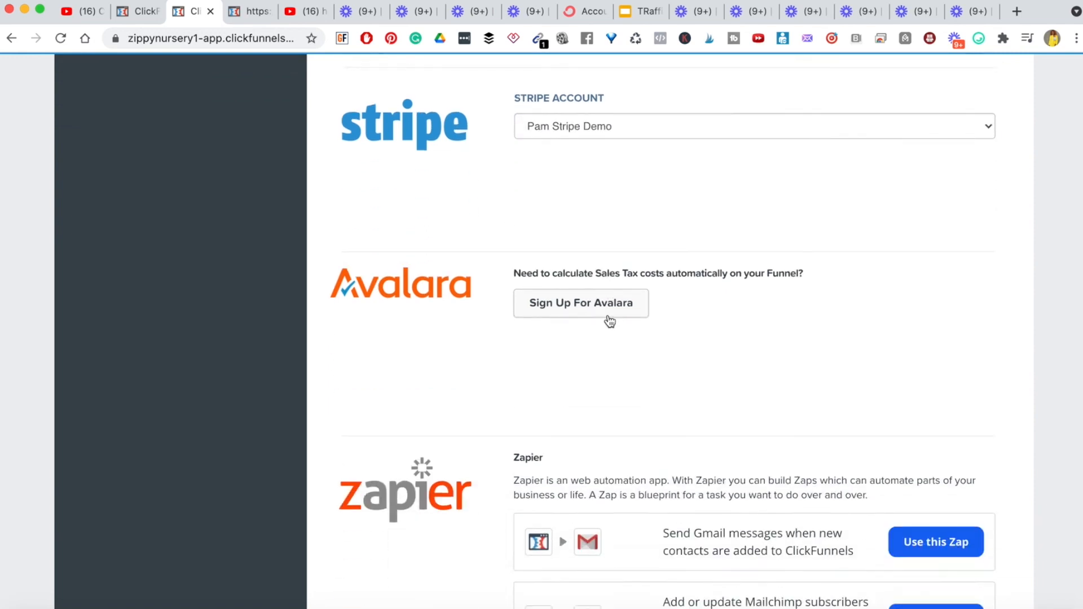
{"action": "scroll", "coordinate": [428, 390], "scroll_direction": "down", "scroll_amount": 4}
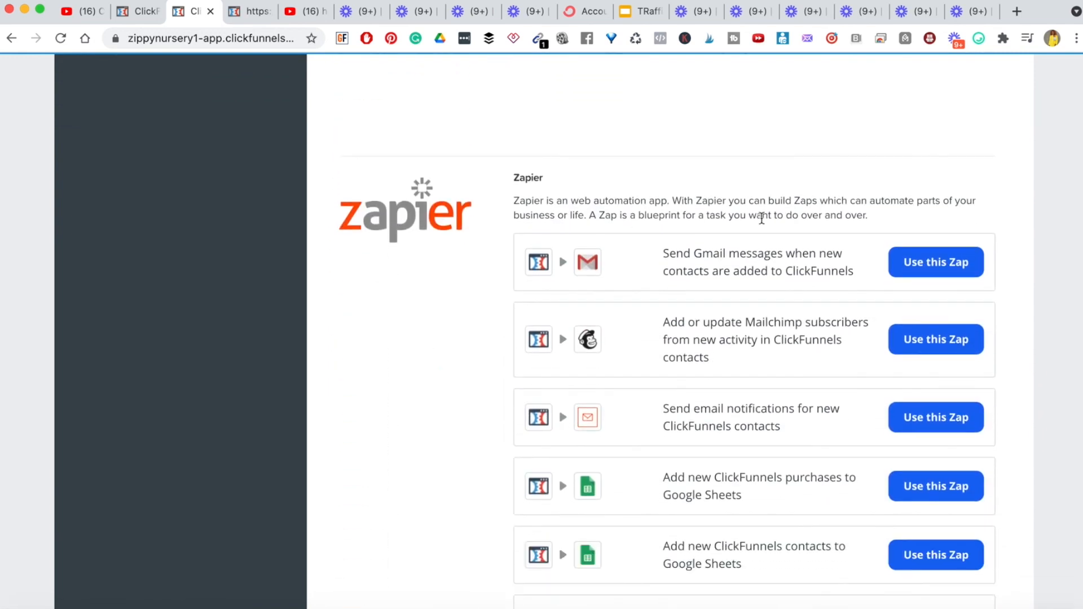
{"action": "scroll", "coordinate": [517, 287], "scroll_direction": "down", "scroll_amount": 15}
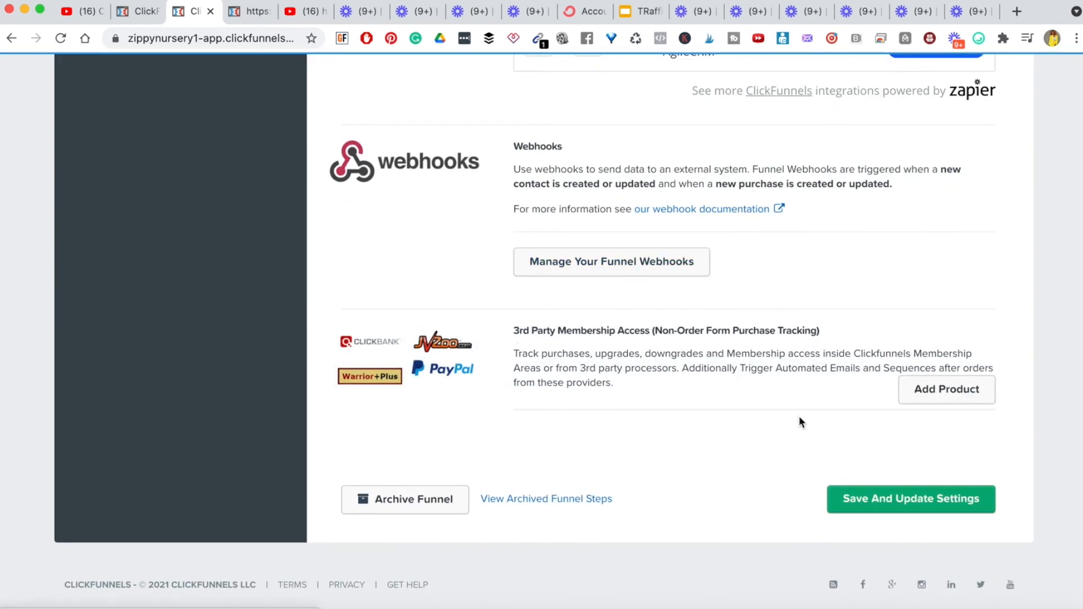
{"action": "left_click", "coordinate": [872, 504]}
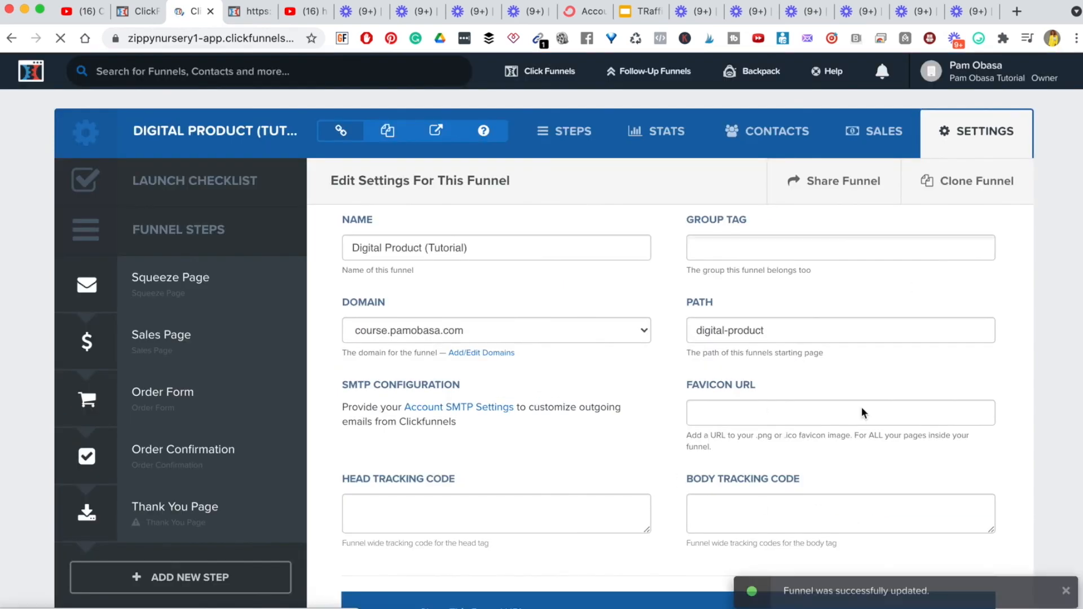
Review the Share This Funnel URL section in the funnel settings and go to the Squeeze Page step
{"action": "scroll", "coordinate": [633, 479], "scroll_direction": "down", "scroll_amount": 5}
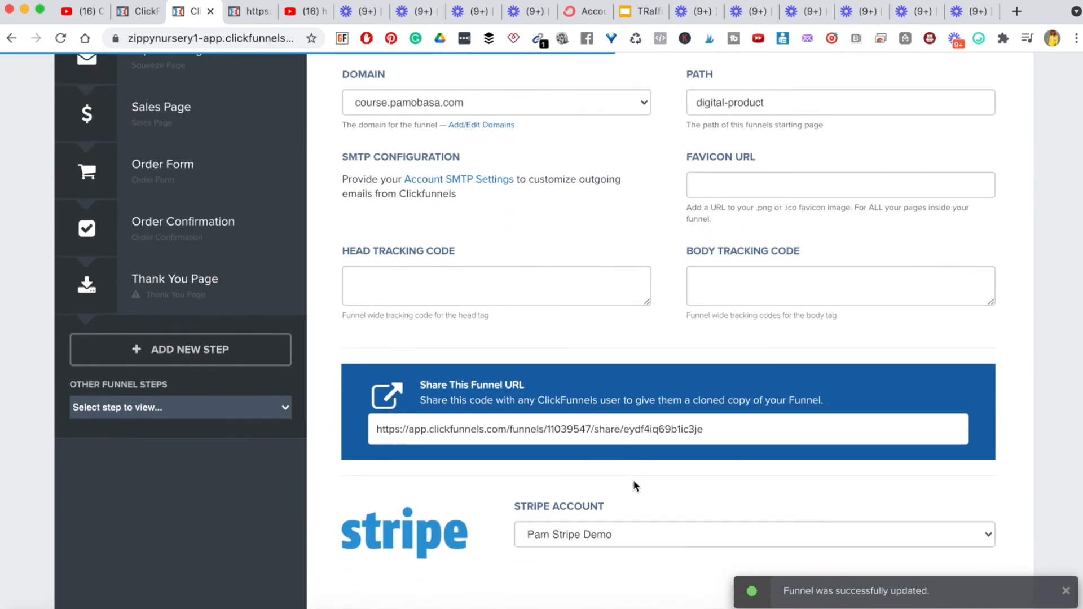
{"action": "scroll", "coordinate": [634, 484], "scroll_direction": "up", "scroll_amount": 1}
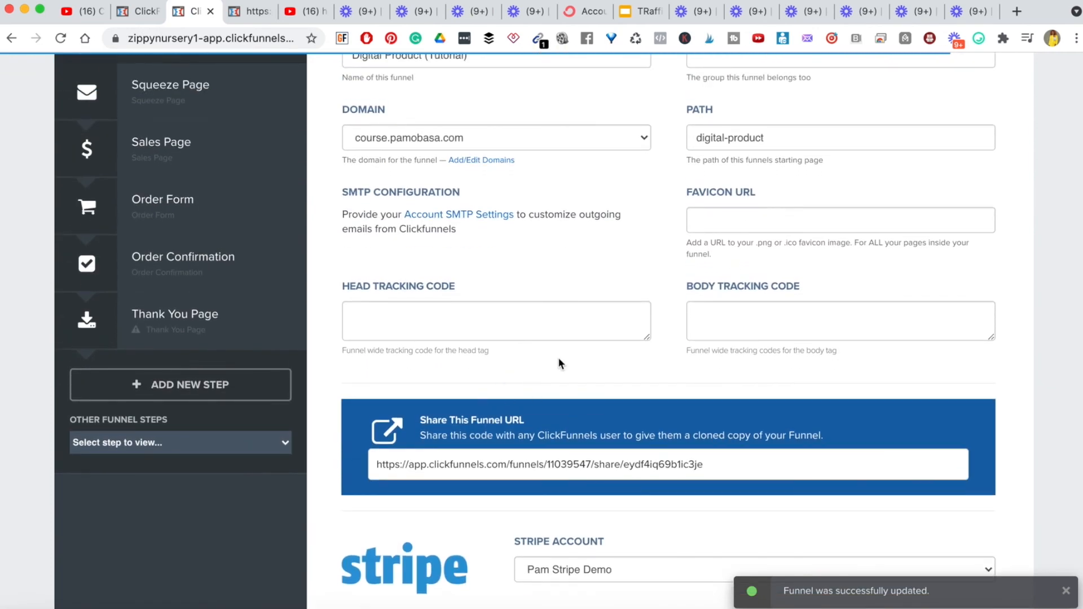
{"action": "triple_click", "coordinate": [436, 439]}
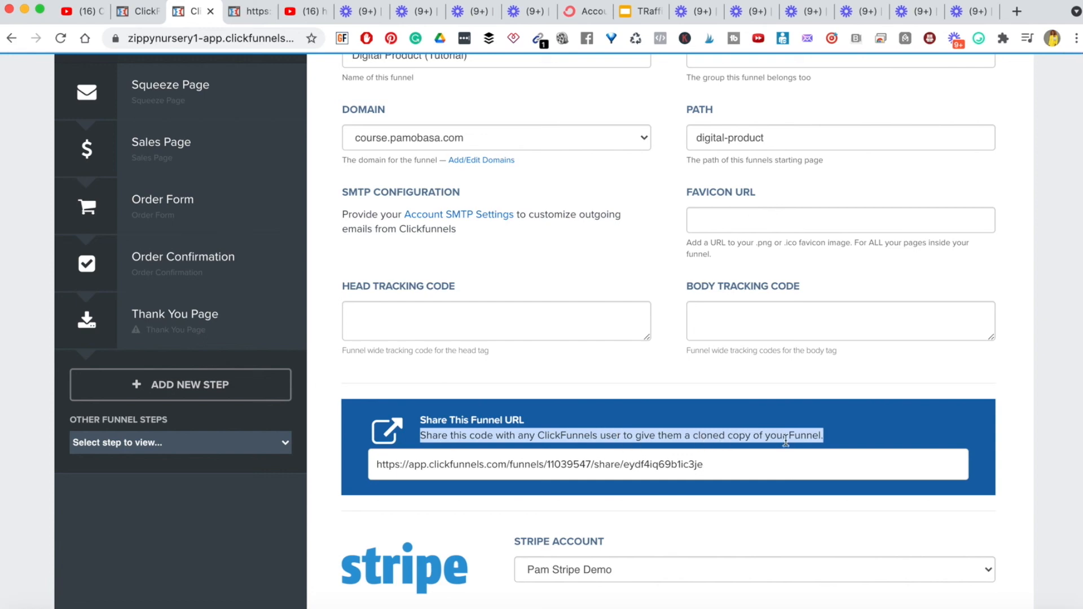
{"action": "left_click", "coordinate": [996, 441]}
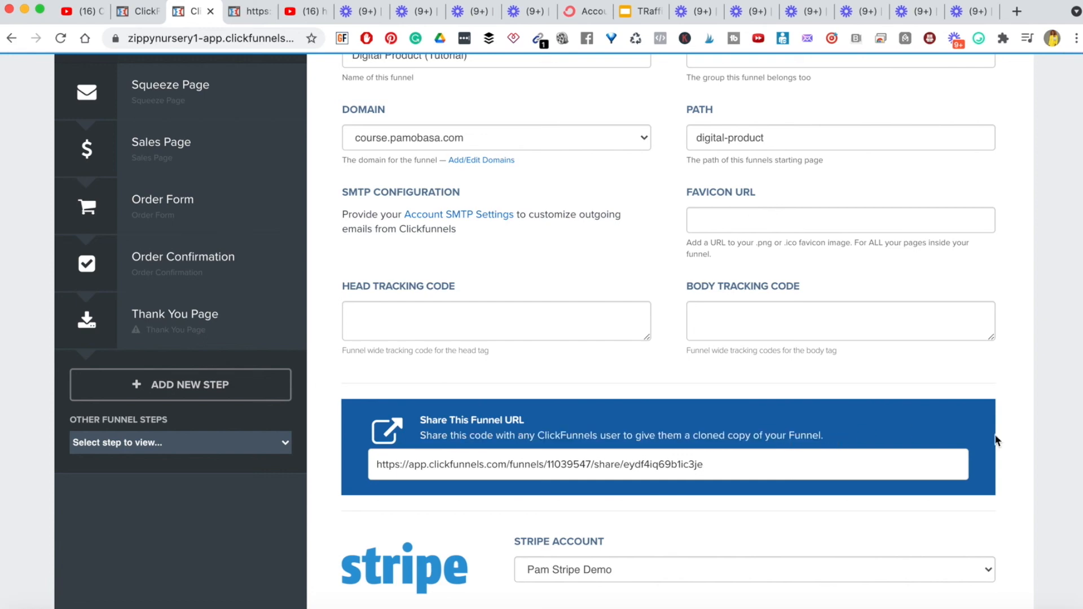
{"action": "scroll", "coordinate": [996, 441], "scroll_direction": "up", "scroll_amount": 5}
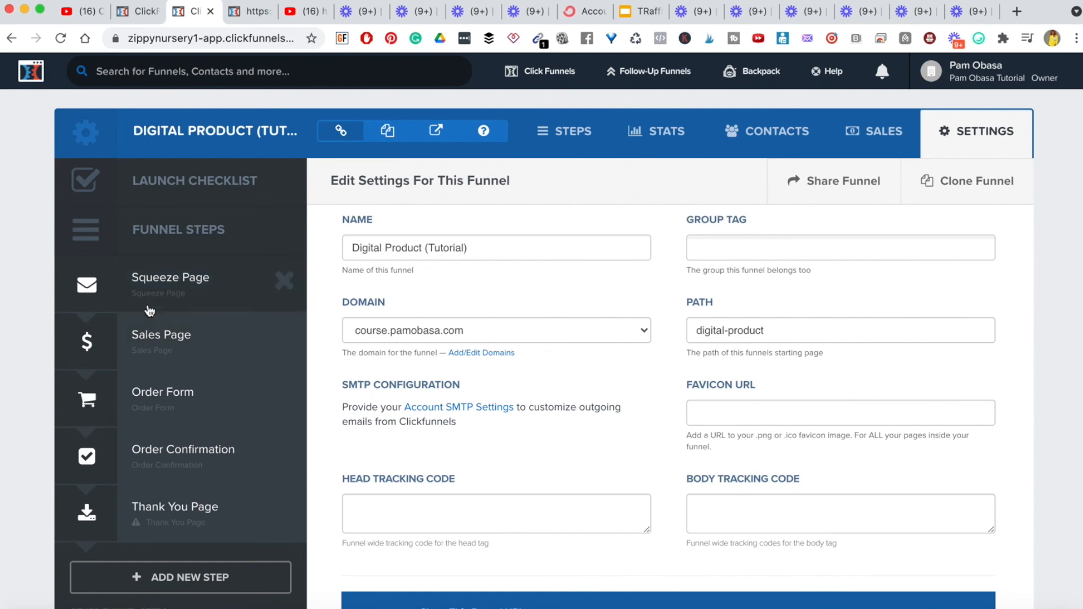
{"action": "left_click", "coordinate": [196, 277]}
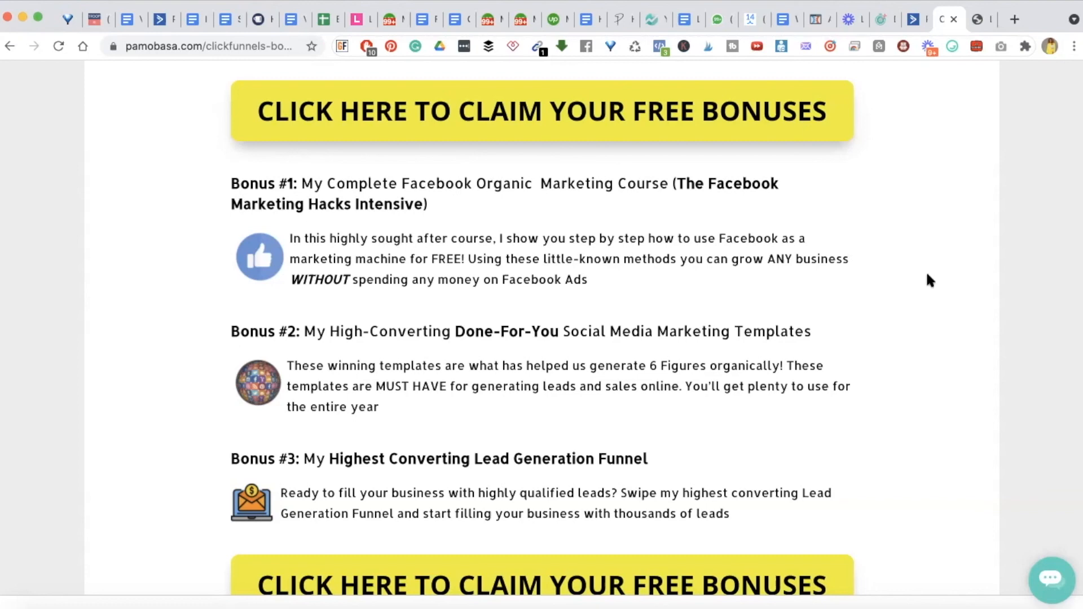
Go through the headings of Bonus #1, Bonus #2 and Bonus #3 on the ClickFunnels bonus page
{"action": "triple_click", "coordinate": [284, 192]}
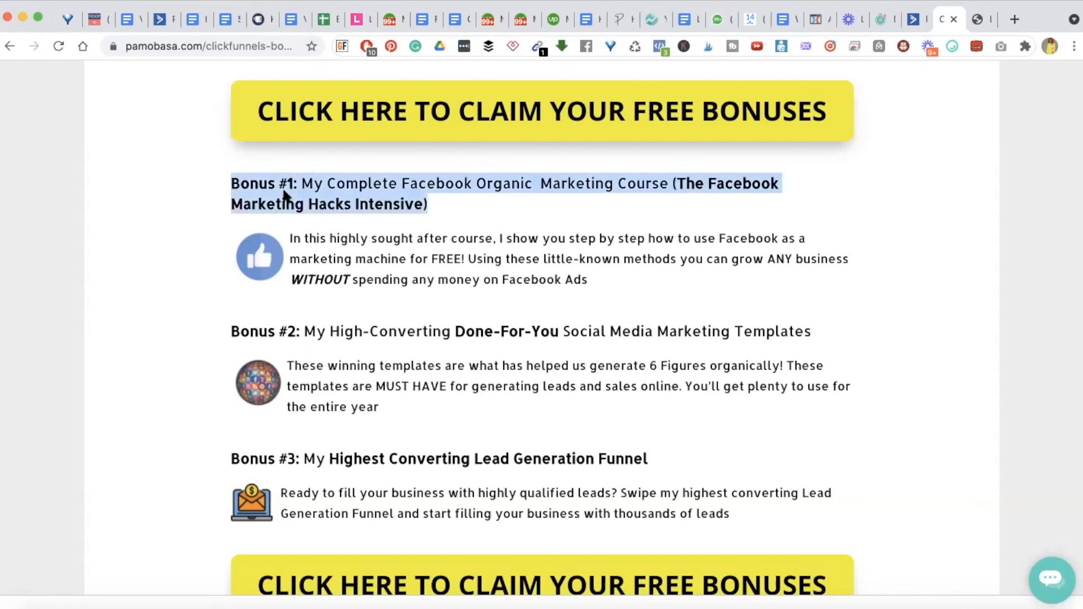
{"action": "triple_click", "coordinate": [299, 332]}
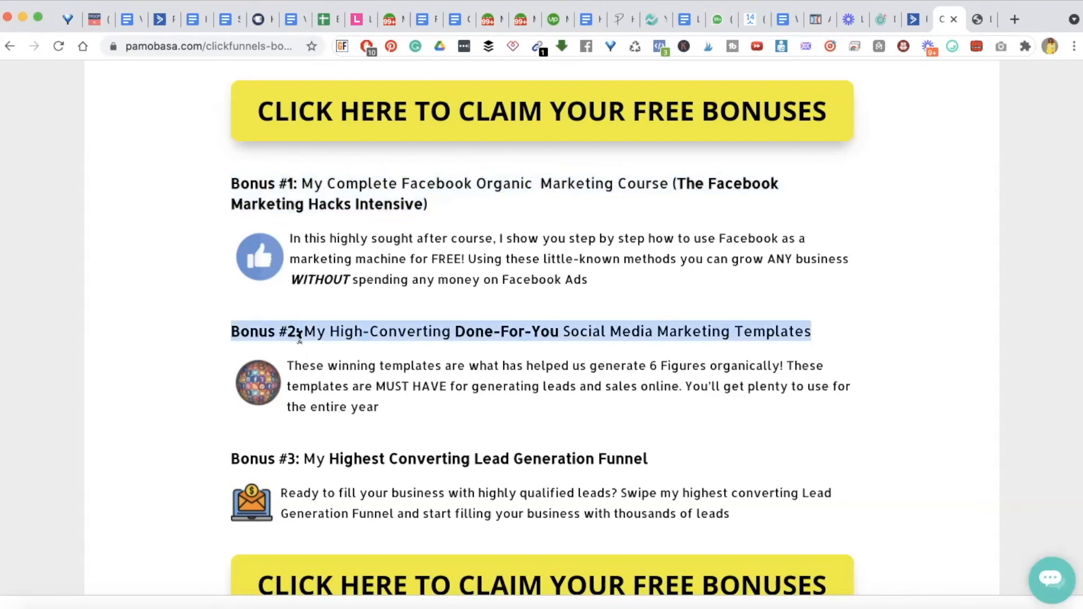
{"action": "triple_click", "coordinate": [325, 460]}
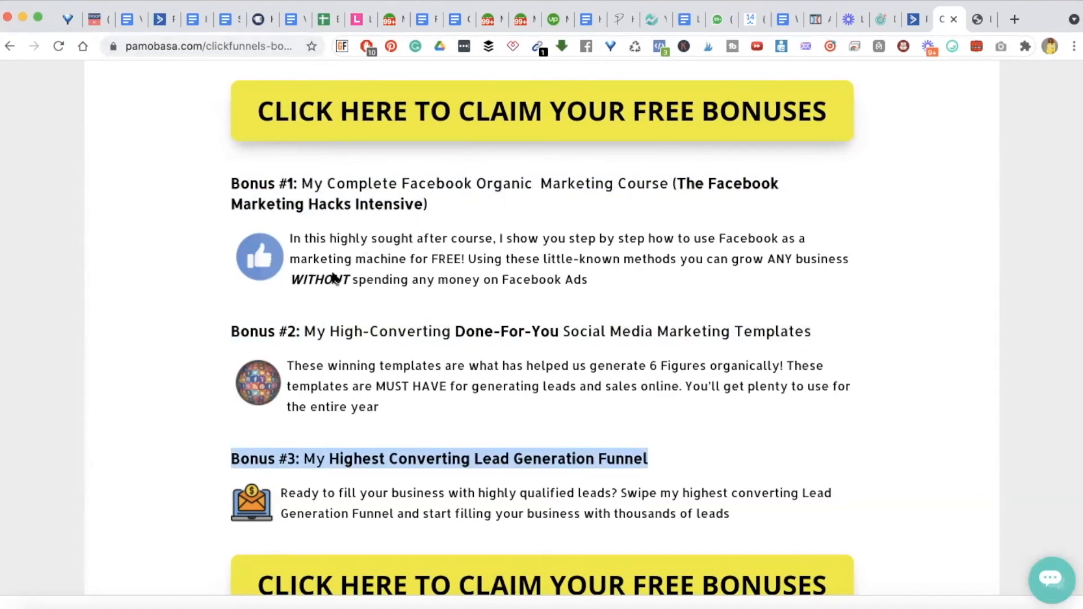
Load the owner's site at the path /clickfunnels-bonus in a new browser tab and return to the bonus page already open
{"action": "left_click", "coordinate": [1010, 19]}
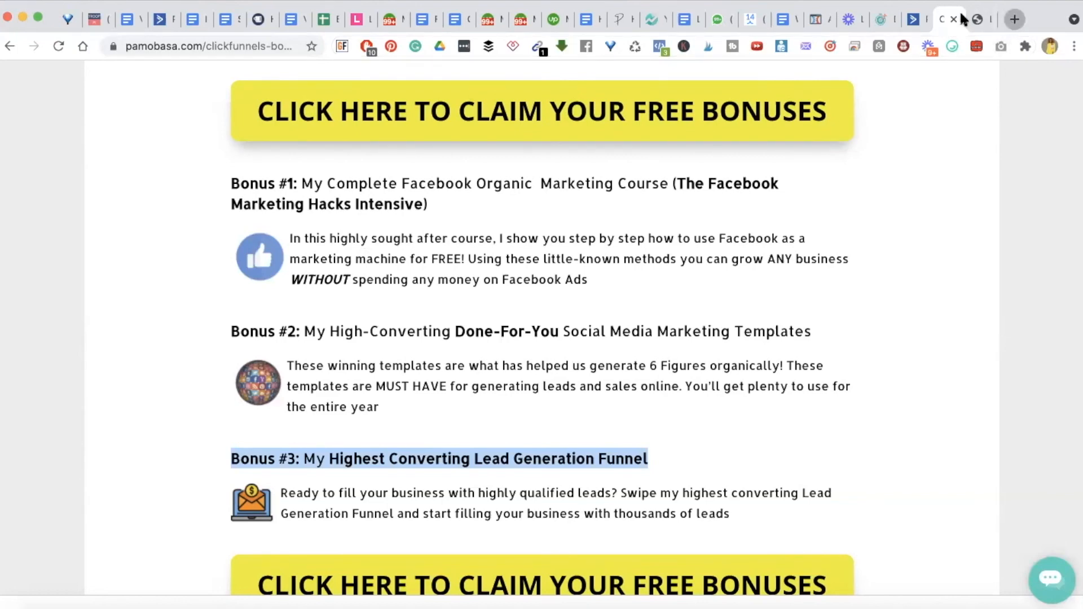
{"action": "type", "text": "www"}
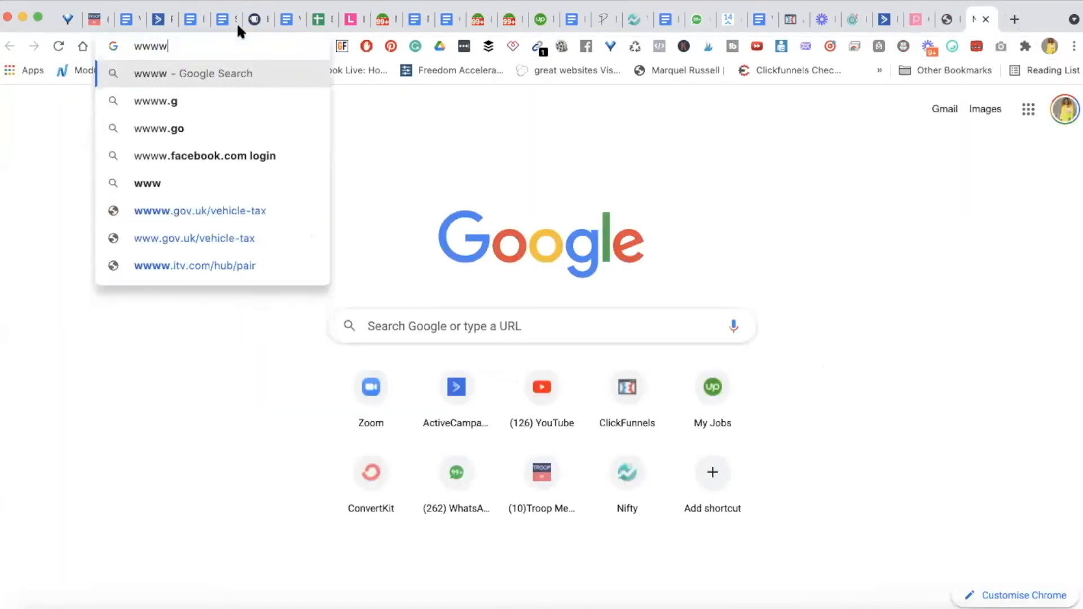
{"action": "key", "text": "BackSpace"}
{"action": "type", "text": ".pa"}
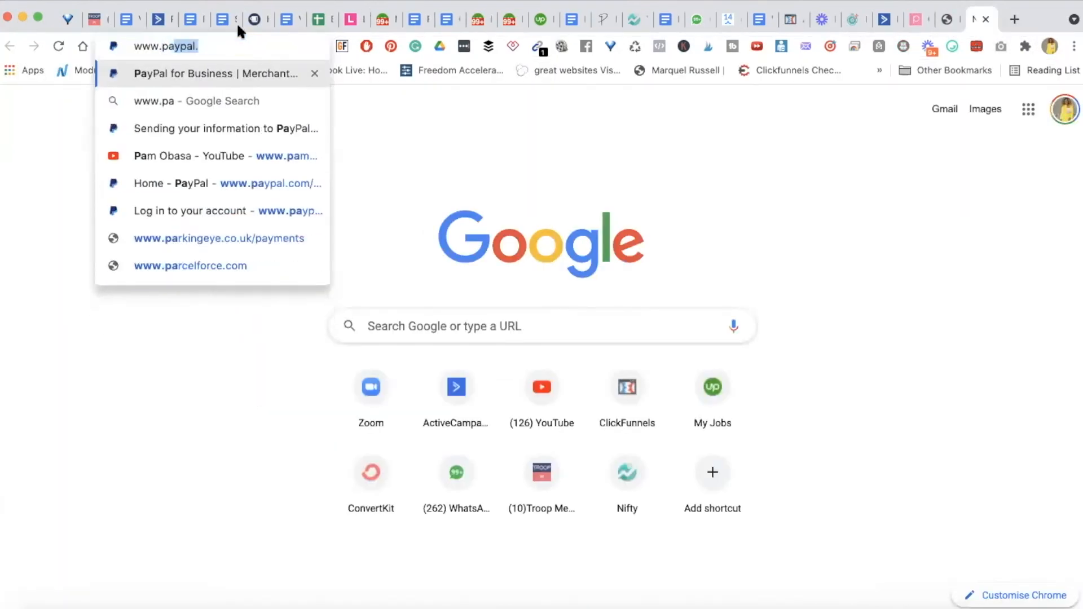
{"action": "type", "text": "mobasa"}
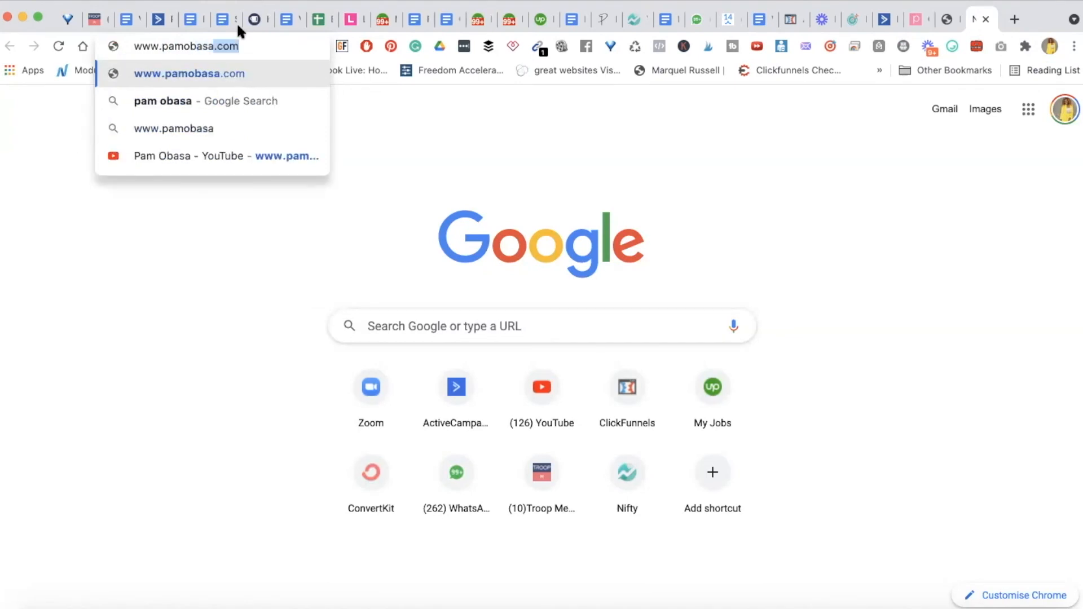
{"action": "type", "text": ".com/clickfunen"}
{"action": "key", "text": "BackSpace"}
{"action": "key", "text": "BackSpace"}
{"action": "type", "text": "nels-bonus"}
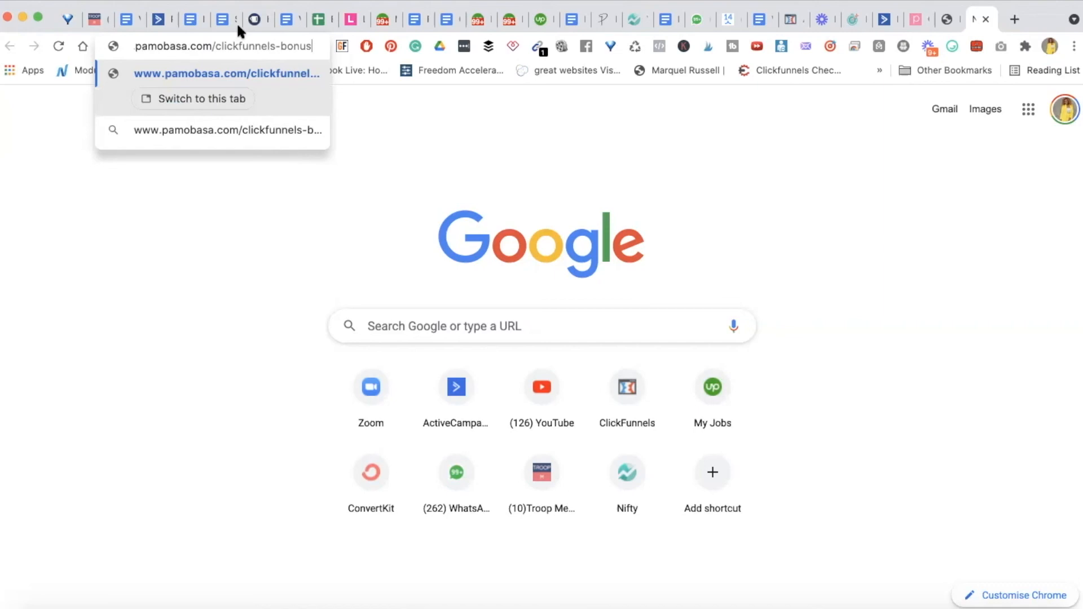
{"action": "key", "text": "Return"}
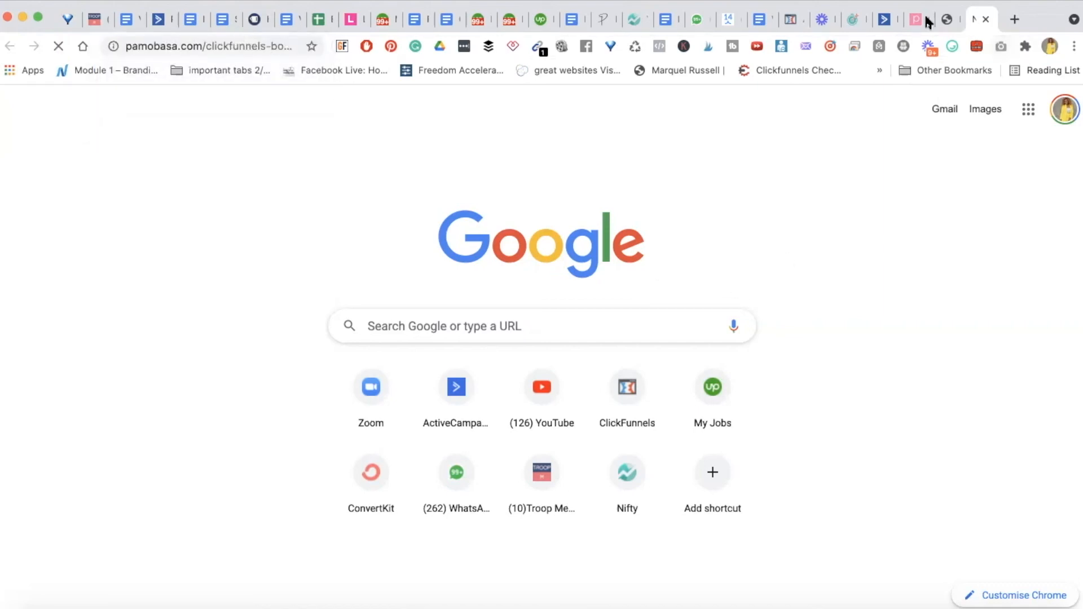
{"action": "left_click", "coordinate": [910, 19]}
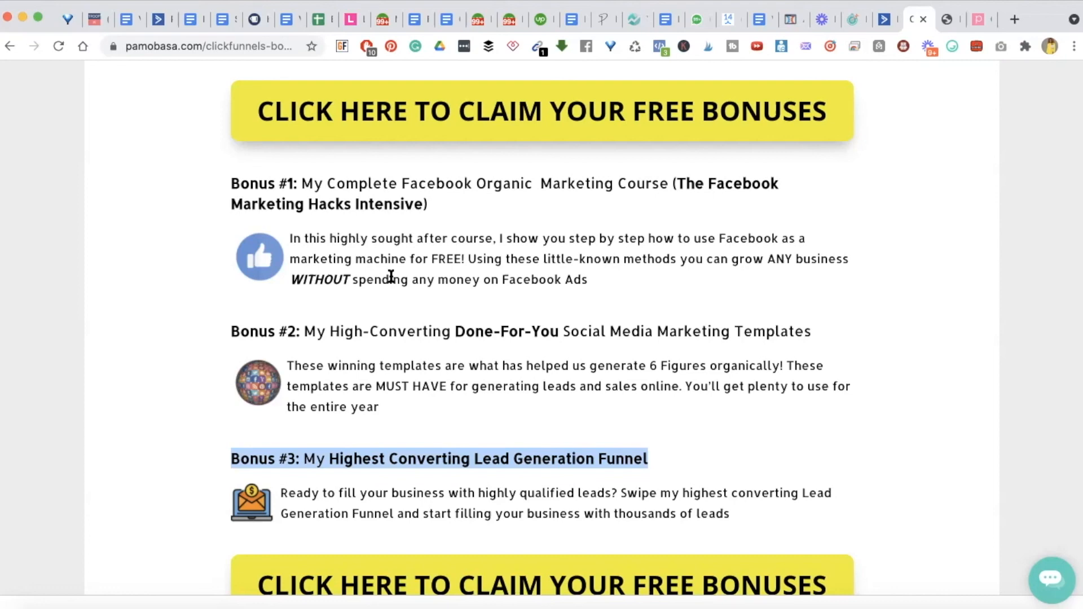
Read through the headings and descriptions of Bonus #1, Bonus #2 and Bonus #3, highlighting each passage in turn
{"action": "triple_click", "coordinate": [323, 183]}
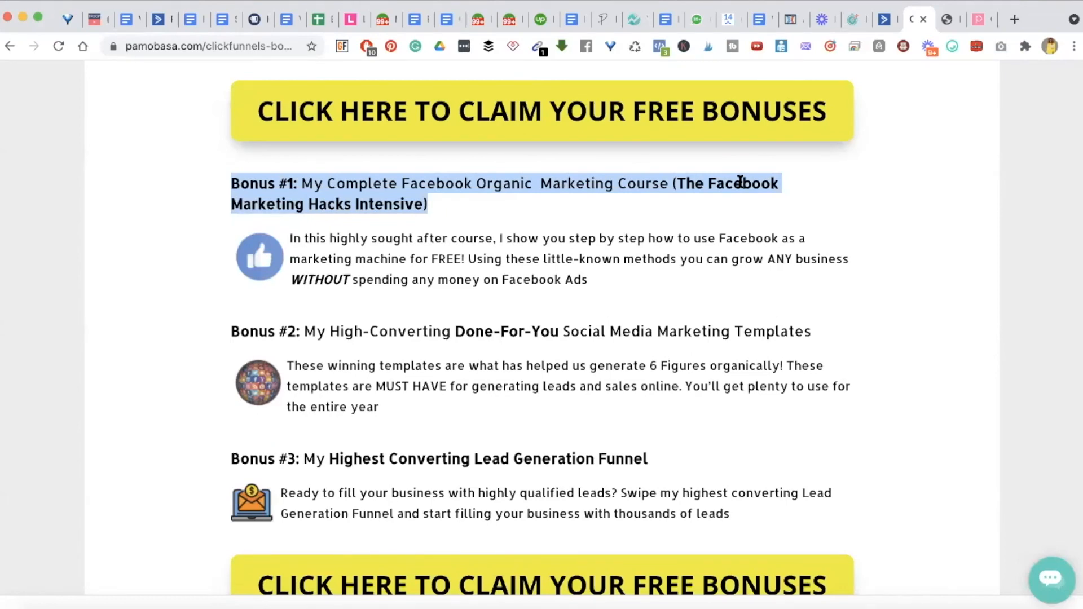
{"action": "triple_click", "coordinate": [568, 251]}
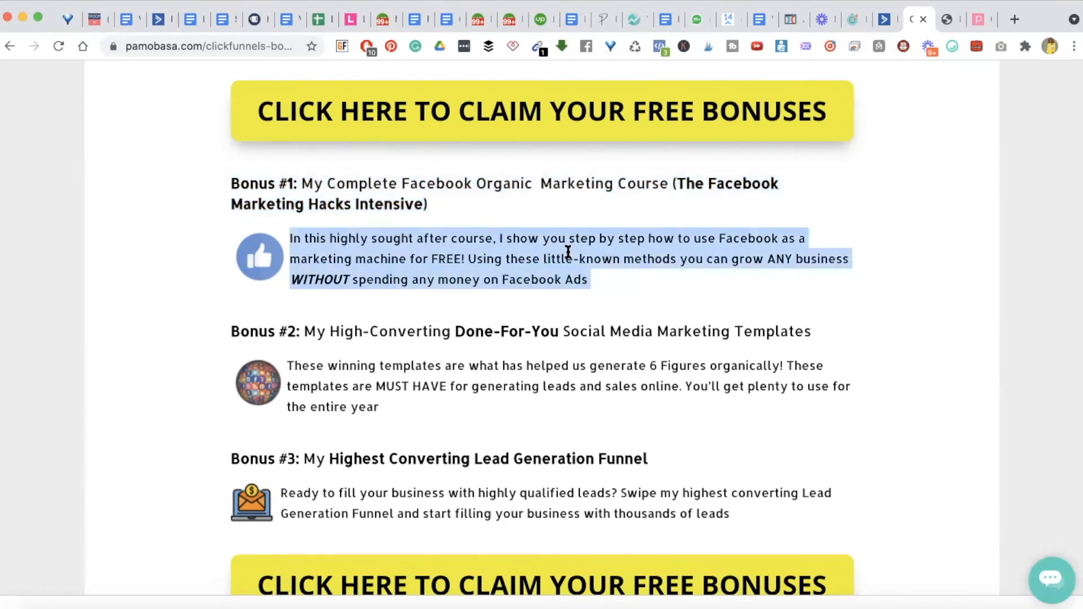
{"action": "left_click", "coordinate": [654, 292]}
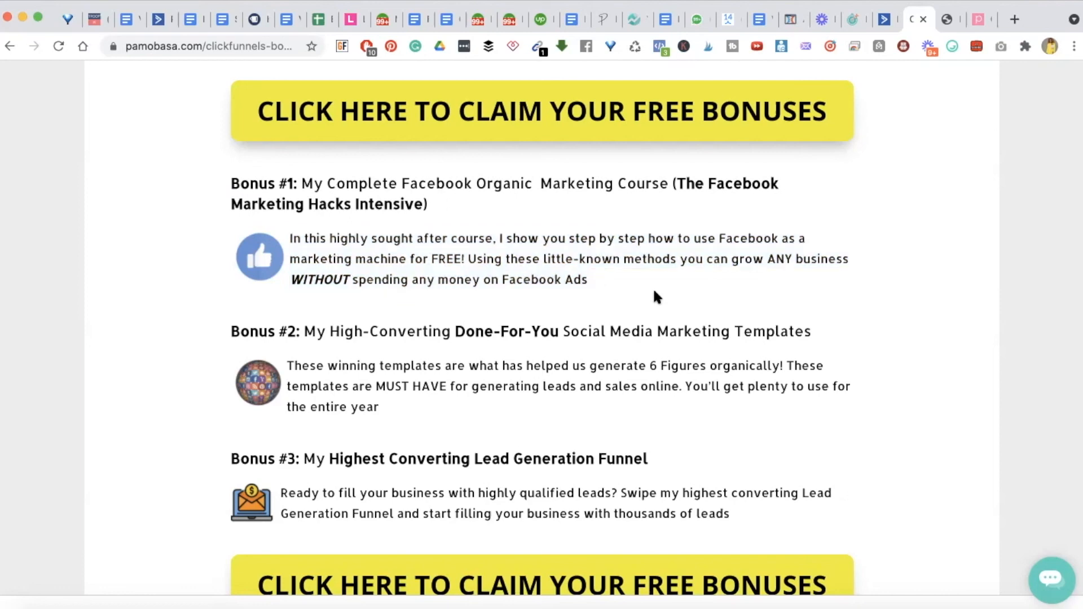
{"action": "triple_click", "coordinate": [635, 333]}
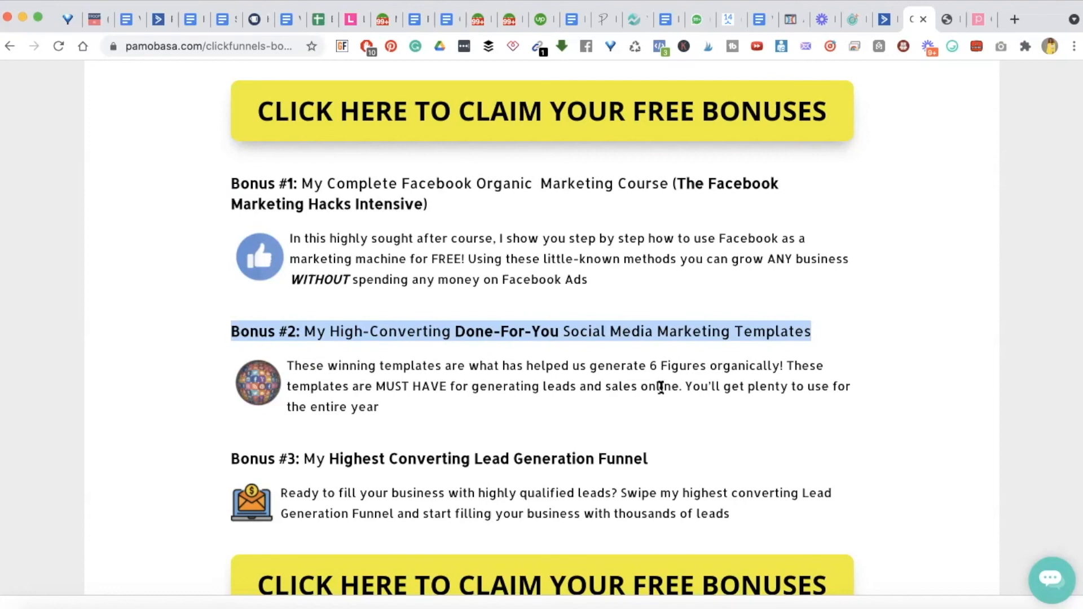
{"action": "left_click", "coordinate": [628, 365]}
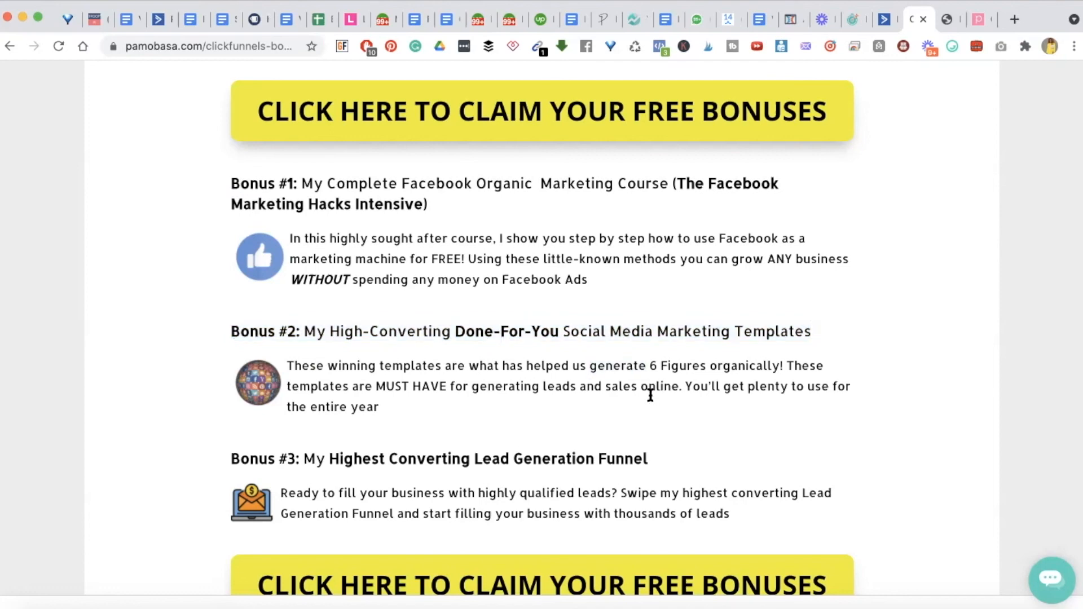
{"action": "triple_click", "coordinate": [640, 365]}
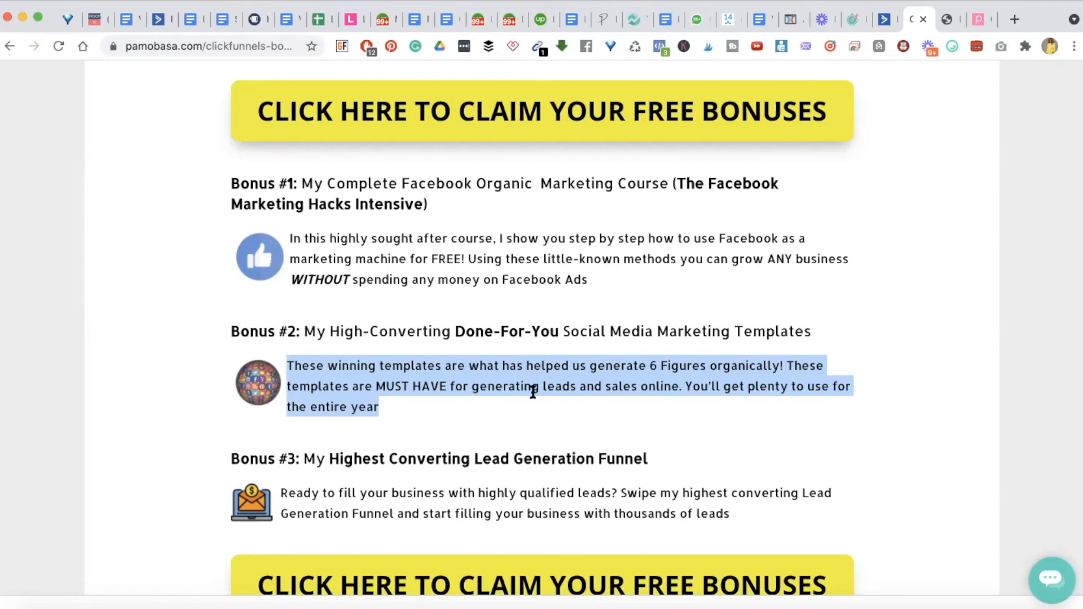
{"action": "double_click", "coordinate": [495, 457]}
{"action": "triple_click", "coordinate": [495, 457]}
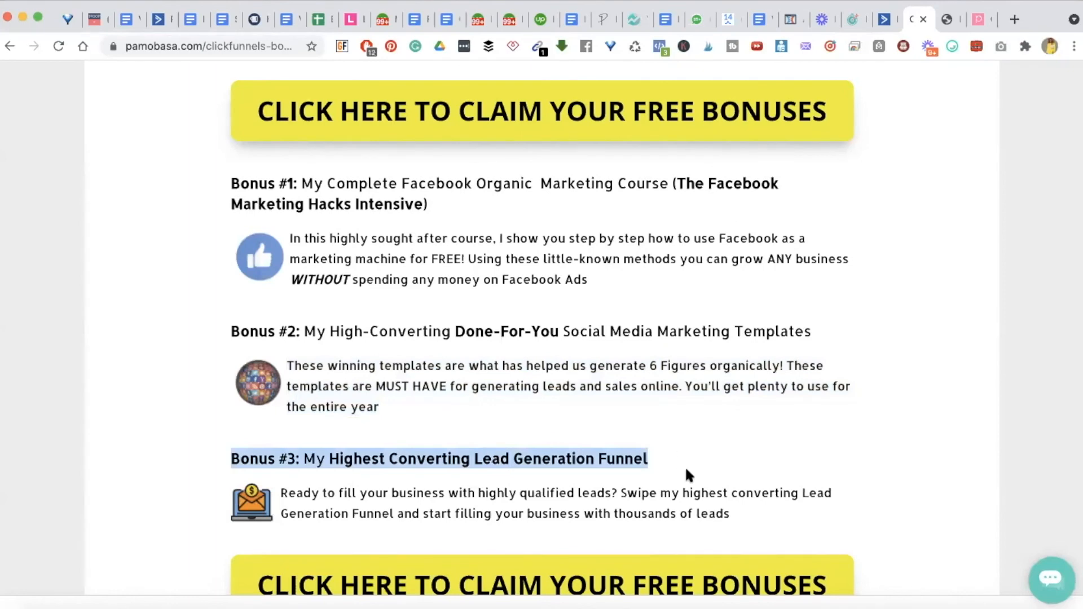
{"action": "scroll", "coordinate": [687, 476], "scroll_direction": "down", "scroll_amount": 1}
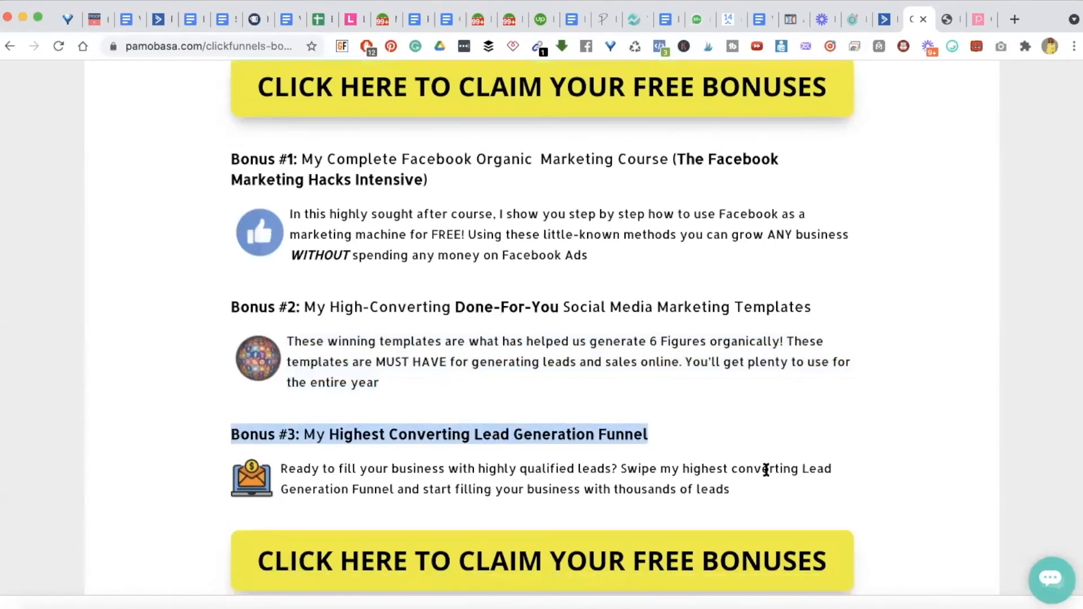
{"action": "triple_click", "coordinate": [706, 468]}
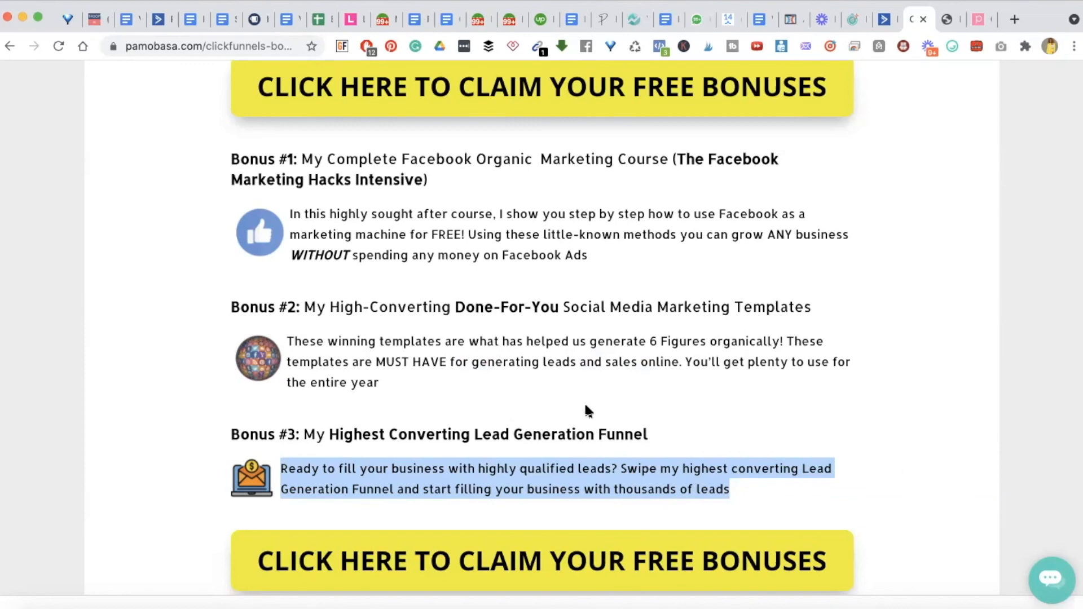
{"action": "left_click", "coordinate": [419, 459]}
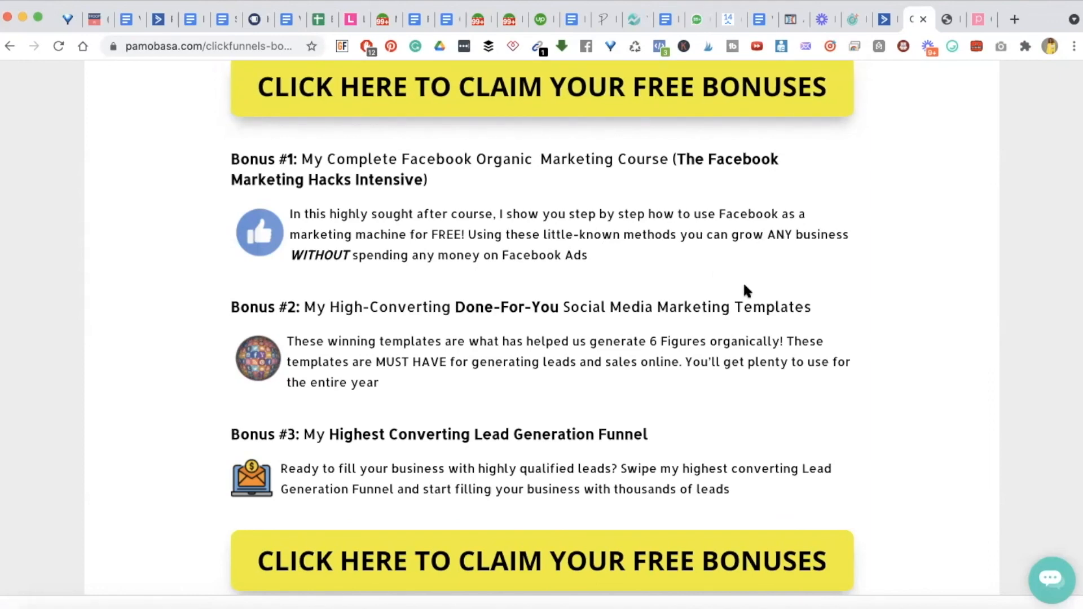
Review Steps 1 to 3 under How to claim your FREE bonuses, highlighting each instruction, and return to the bonus list
{"action": "scroll", "coordinate": [745, 290], "scroll_direction": "down", "scroll_amount": 8}
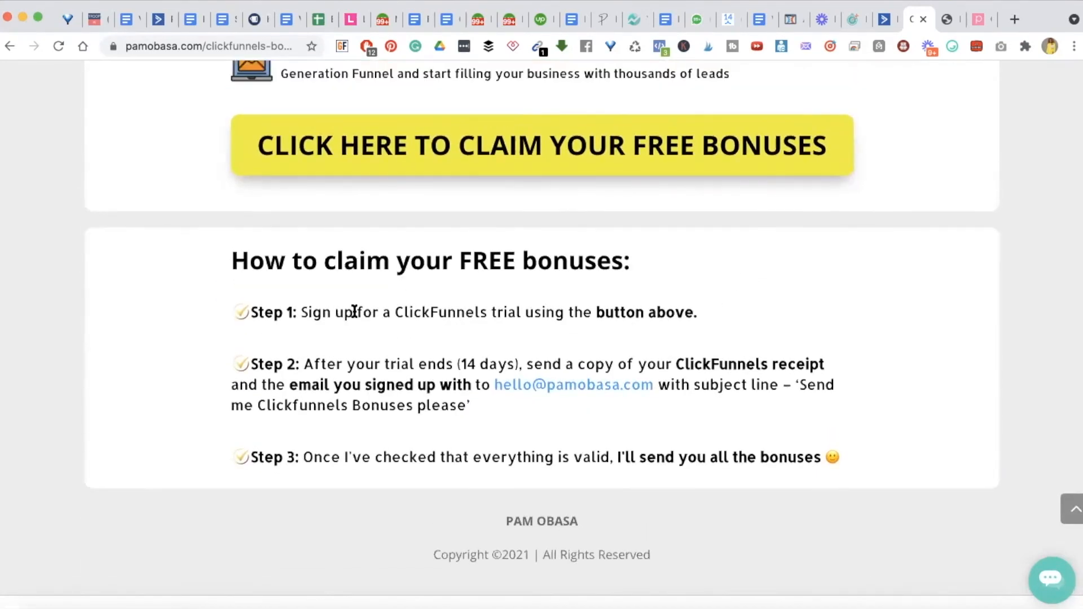
{"action": "triple_click", "coordinate": [354, 312]}
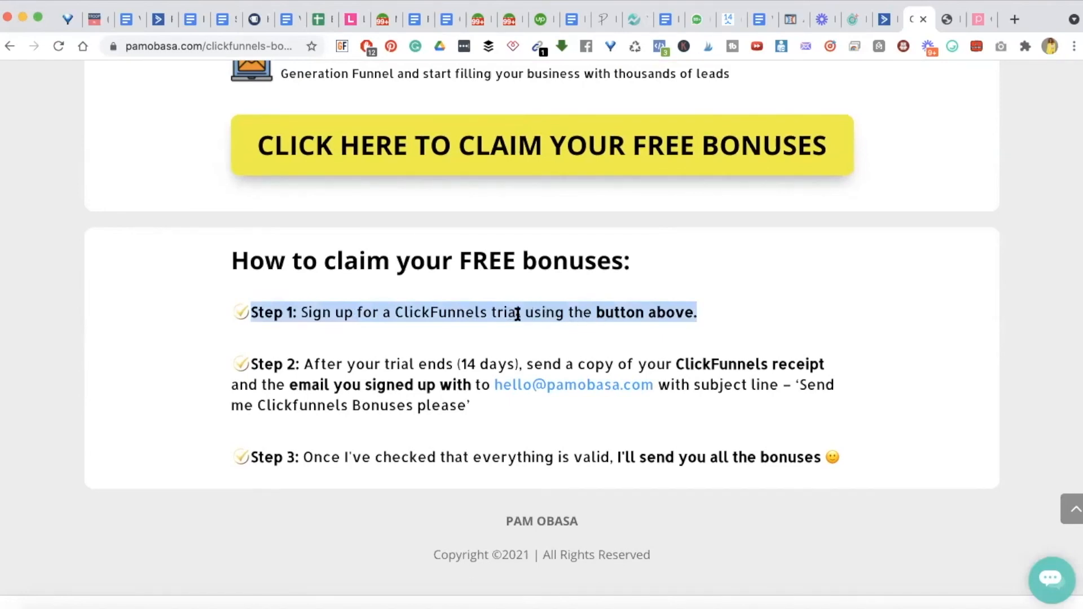
{"action": "left_click", "coordinate": [389, 397]}
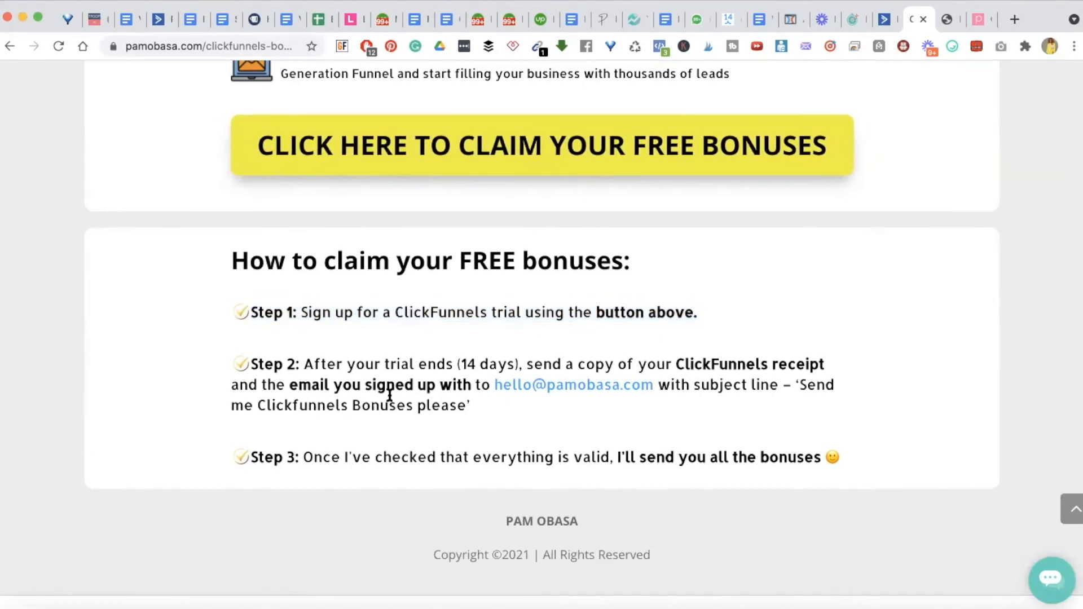
{"action": "triple_click", "coordinate": [389, 397]}
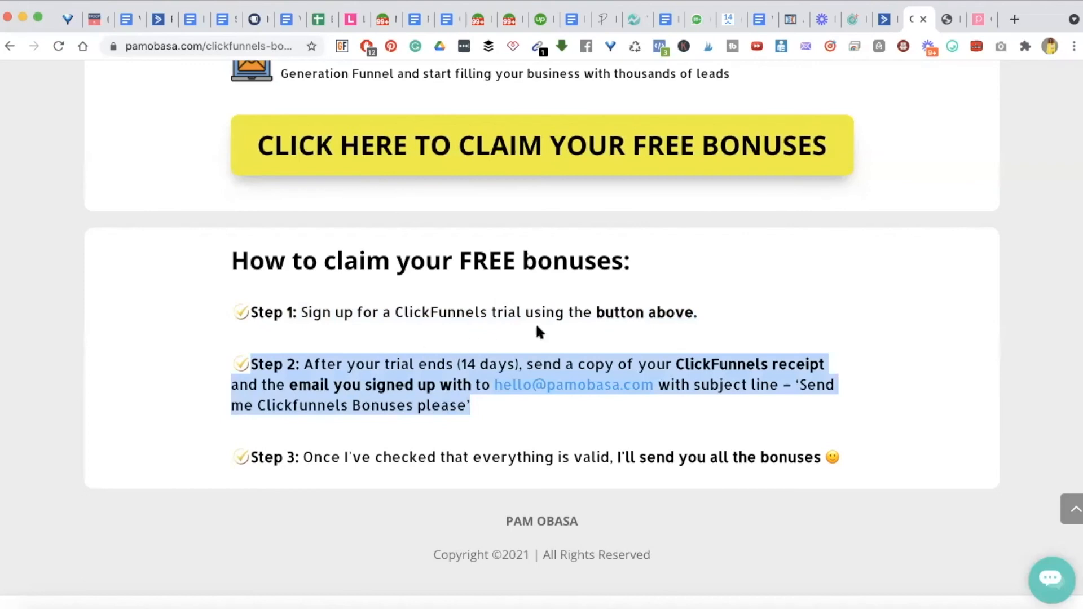
{"action": "left_click_drag", "start_coordinate": [527, 365], "coordinate": [634, 387]}
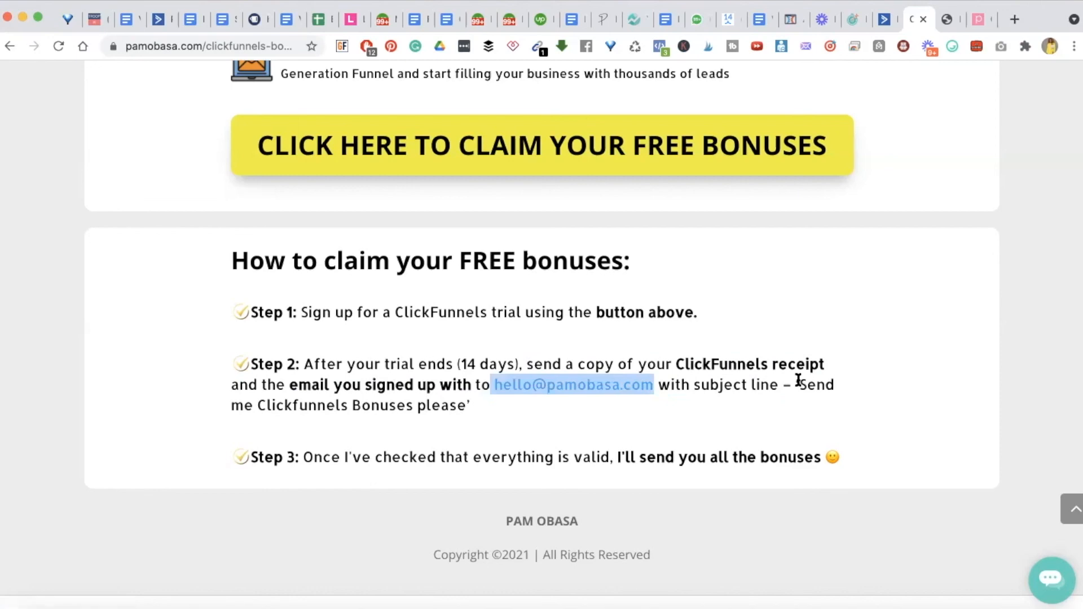
{"action": "left_click_drag", "start_coordinate": [798, 383], "coordinate": [800, 393]}
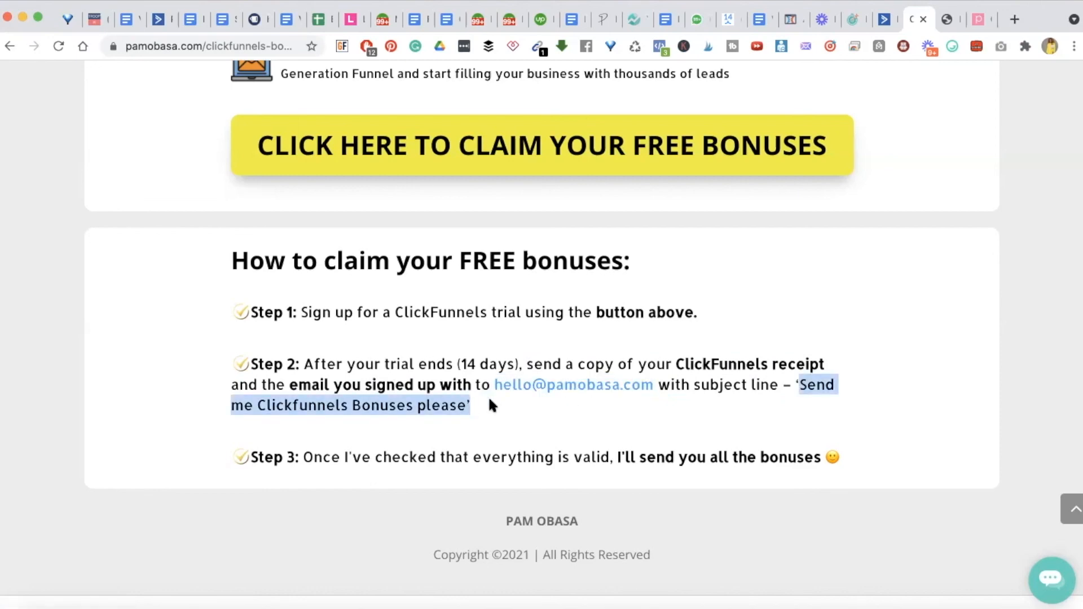
{"action": "triple_click", "coordinate": [437, 452]}
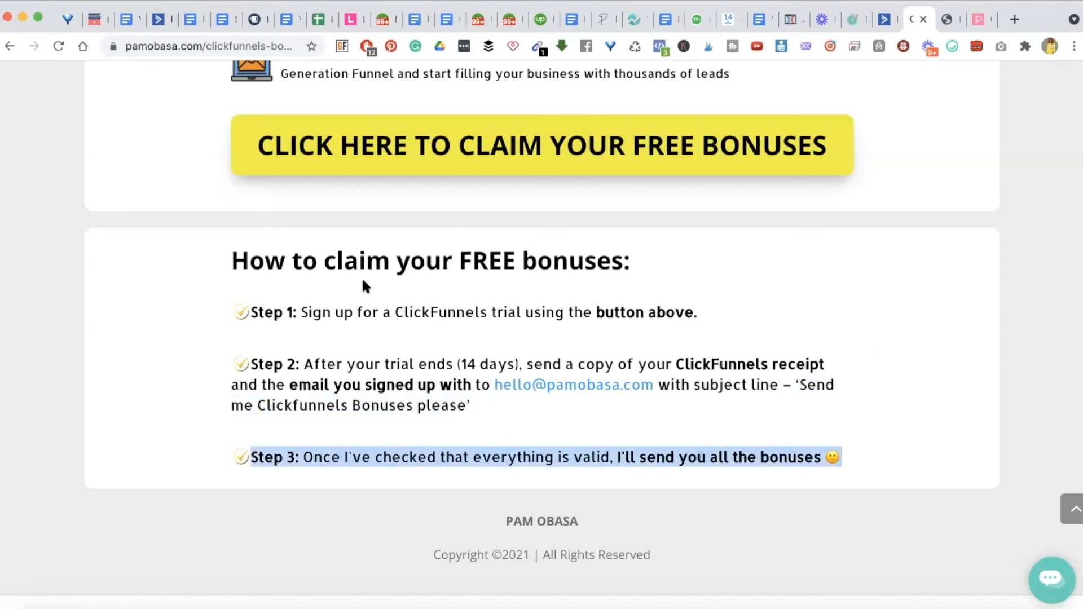
{"action": "scroll", "coordinate": [475, 272], "scroll_direction": "up", "scroll_amount": 8}
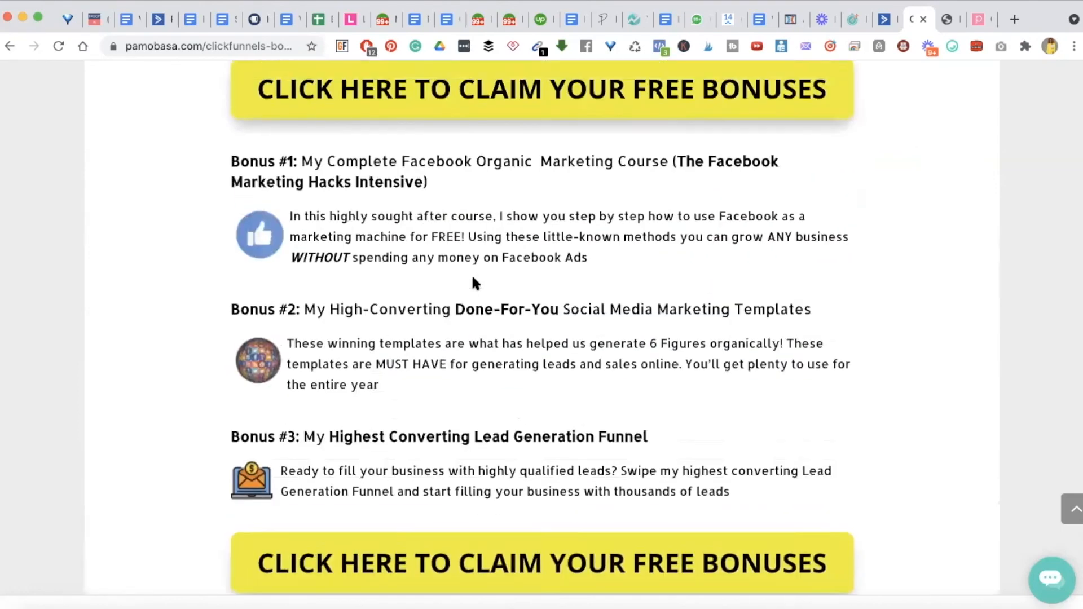